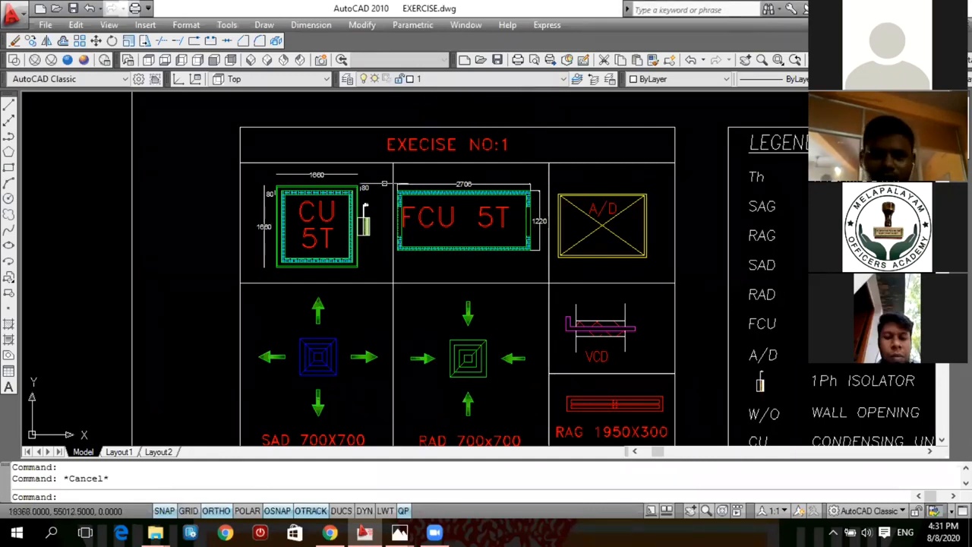
- Examine the CU 5T condensing unit symbol, its hatched border, dimensions and adjacent isolator in the Exercise No:1 sheet
{"action": "scroll", "coordinate": [292, 202], "scroll_direction": "up", "scroll_amount": 2}
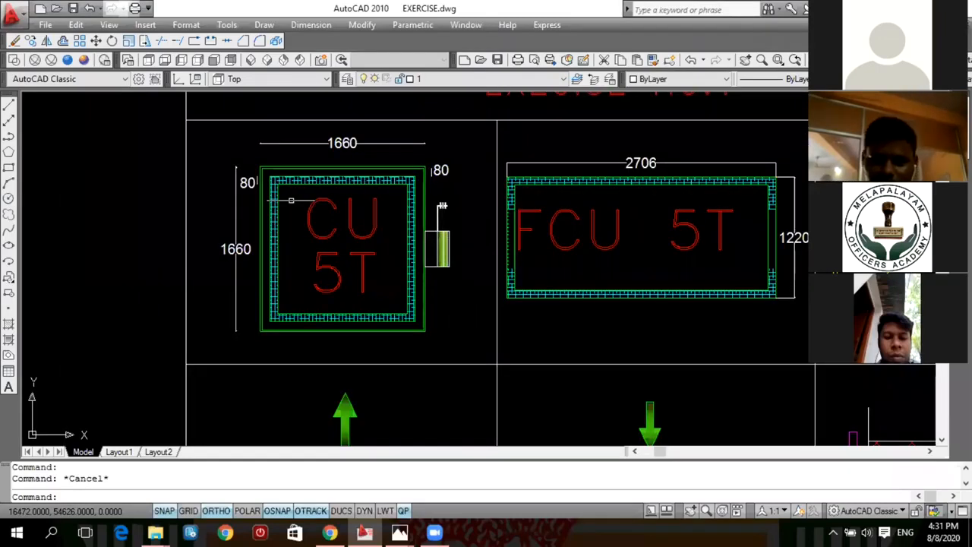
{"action": "scroll", "coordinate": [291, 201], "scroll_direction": "down", "scroll_amount": 3}
{"action": "scroll", "coordinate": [354, 163], "scroll_direction": "up", "scroll_amount": 4}
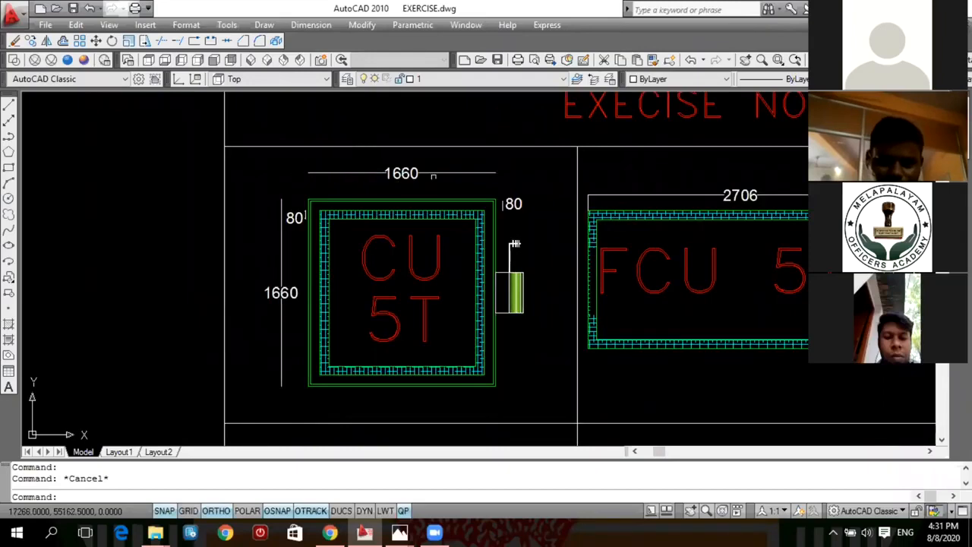
{"action": "scroll", "coordinate": [498, 213], "scroll_direction": "down", "scroll_amount": 2}
{"action": "scroll", "coordinate": [373, 156], "scroll_direction": "up", "scroll_amount": 1}
{"action": "scroll", "coordinate": [448, 165], "scroll_direction": "down", "scroll_amount": 1}
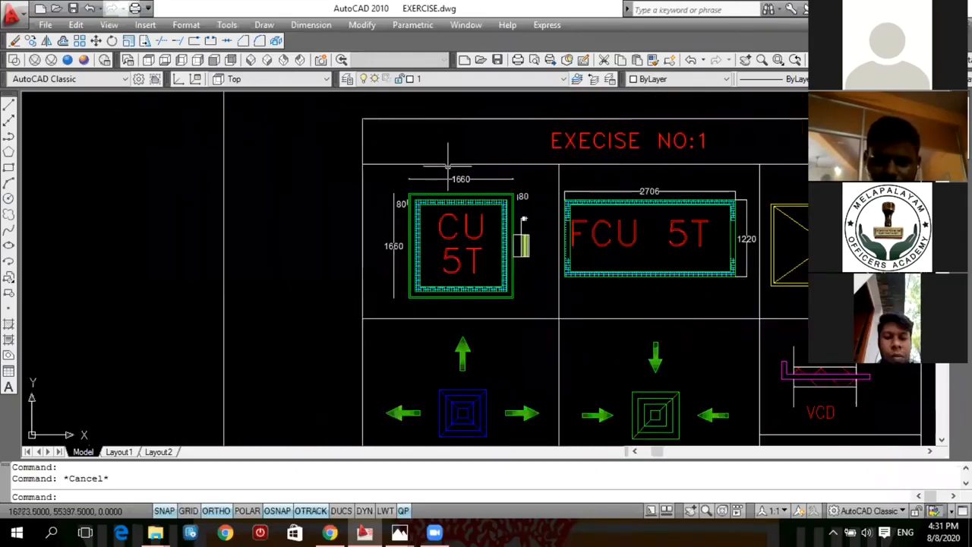
{"action": "scroll", "coordinate": [417, 172], "scroll_direction": "up", "scroll_amount": 1}
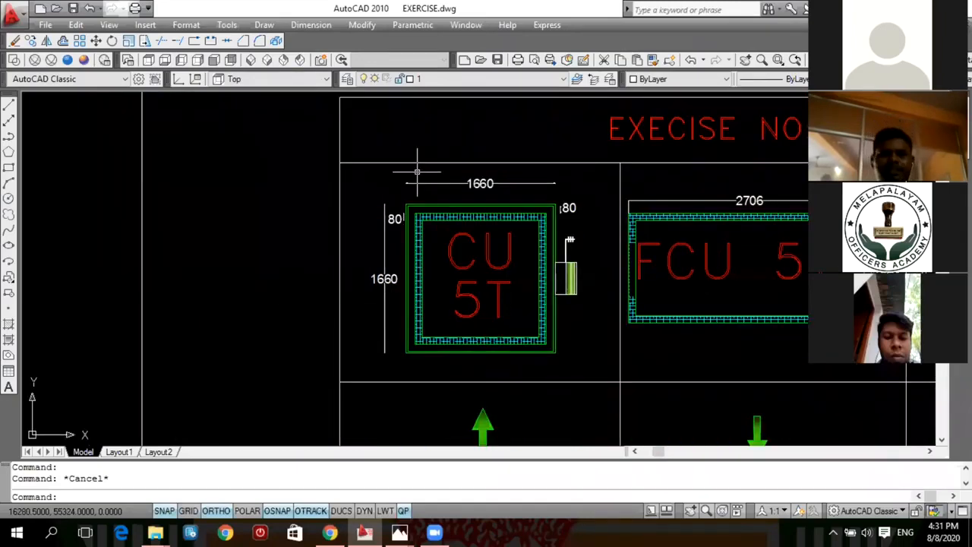
{"action": "scroll", "coordinate": [416, 172], "scroll_direction": "down", "scroll_amount": 1}
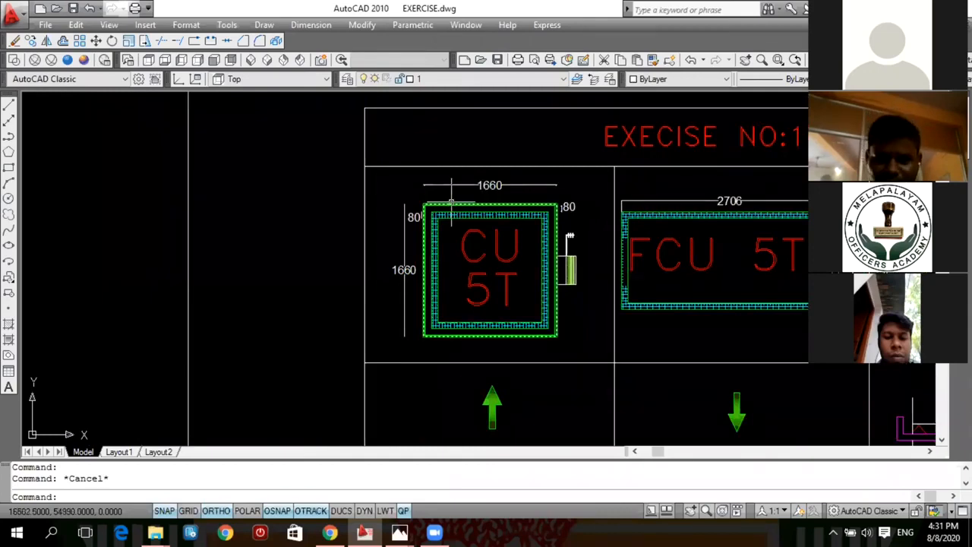
{"action": "mouse_move", "coordinate": [496, 240]}
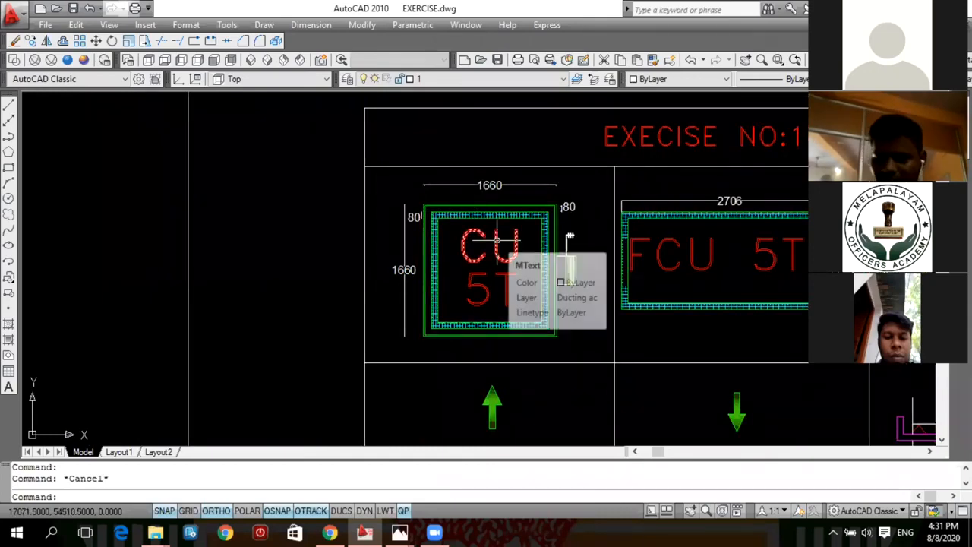
{"action": "scroll", "coordinate": [495, 240], "scroll_direction": "up", "scroll_amount": 2}
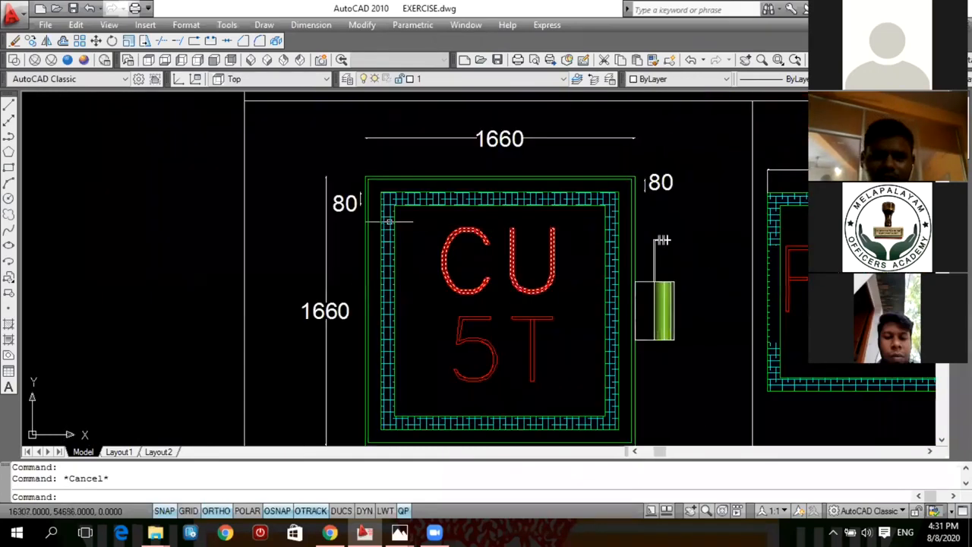
{"action": "scroll", "coordinate": [414, 228], "scroll_direction": "down", "scroll_amount": 1}
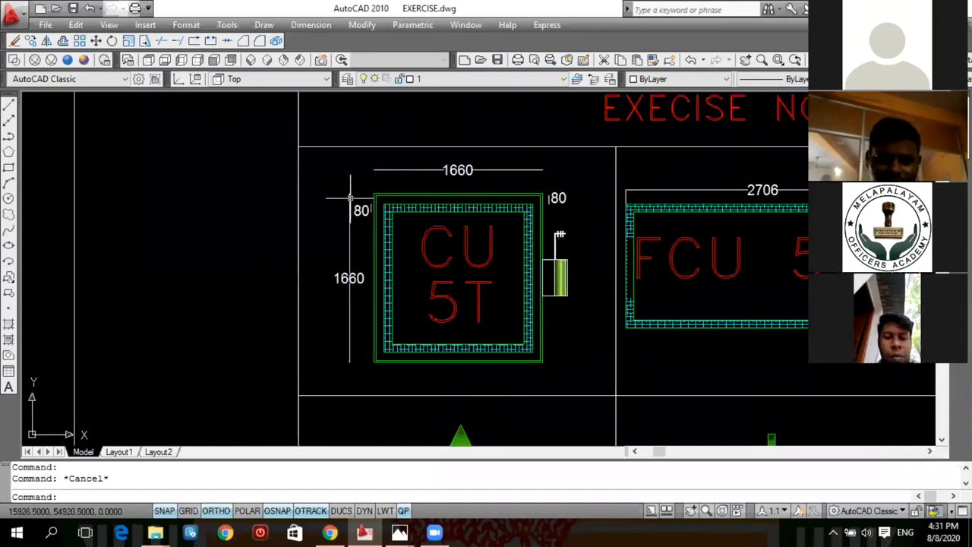
{"action": "scroll", "coordinate": [410, 226], "scroll_direction": "down", "scroll_amount": 2}
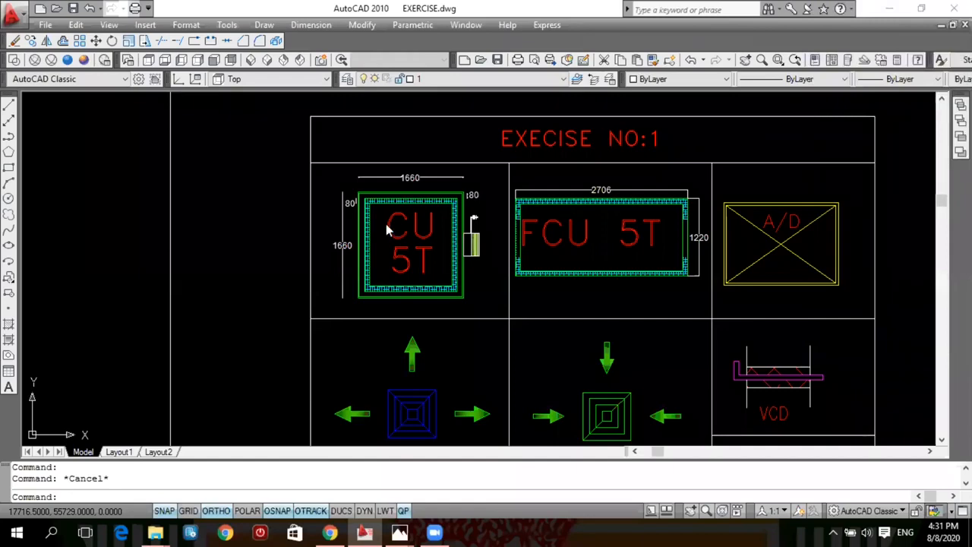
{"action": "scroll", "coordinate": [389, 231], "scroll_direction": "up", "scroll_amount": 3}
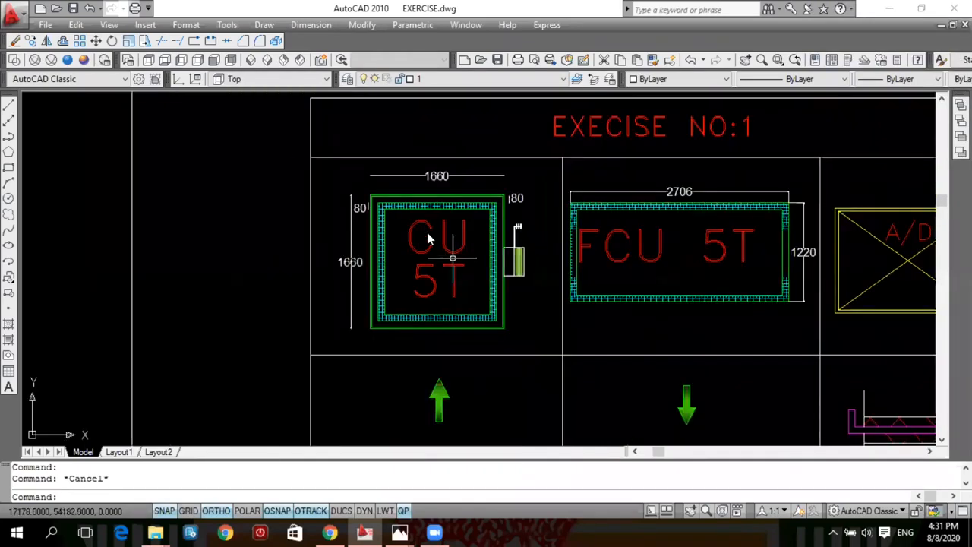
{"action": "scroll", "coordinate": [427, 238], "scroll_direction": "up", "scroll_amount": 2}
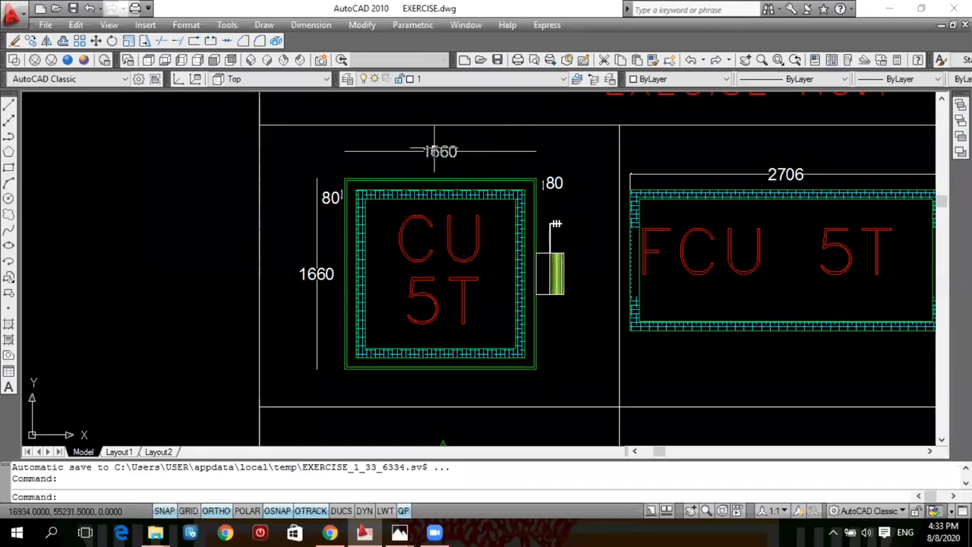
{"action": "left_click", "coordinate": [478, 165]}
{"action": "left_click", "coordinate": [477, 164]}
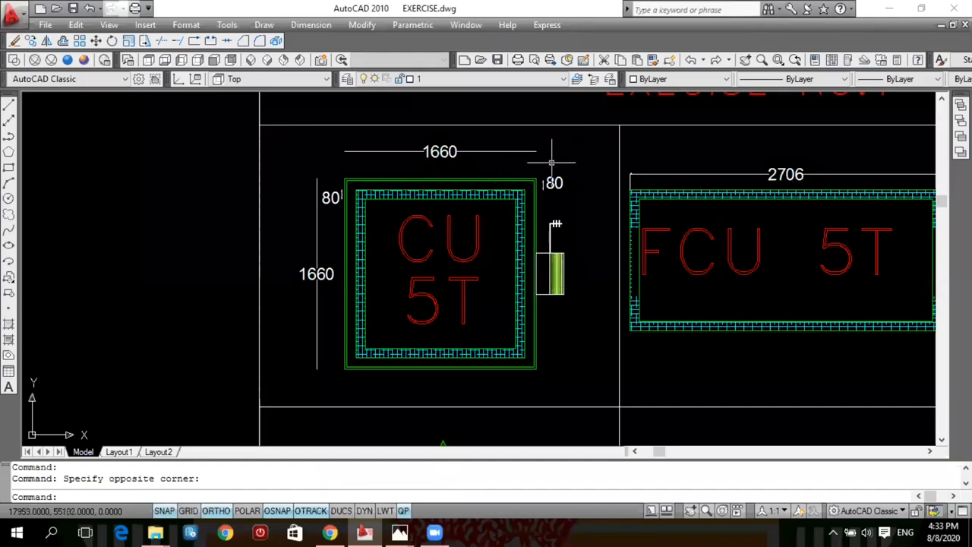
{"action": "scroll", "coordinate": [492, 182], "scroll_direction": "down", "scroll_amount": 1}
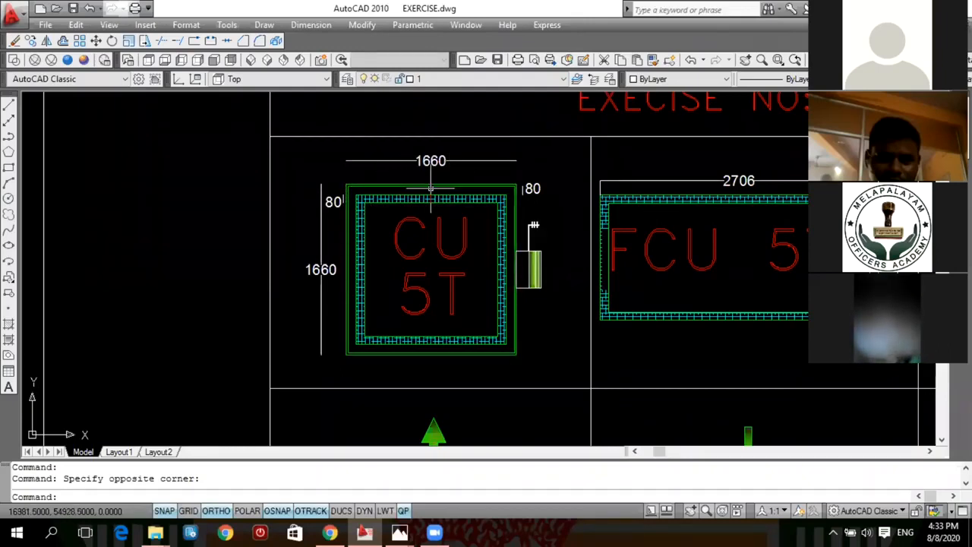
{"action": "scroll", "coordinate": [430, 188], "scroll_direction": "down", "scroll_amount": 2}
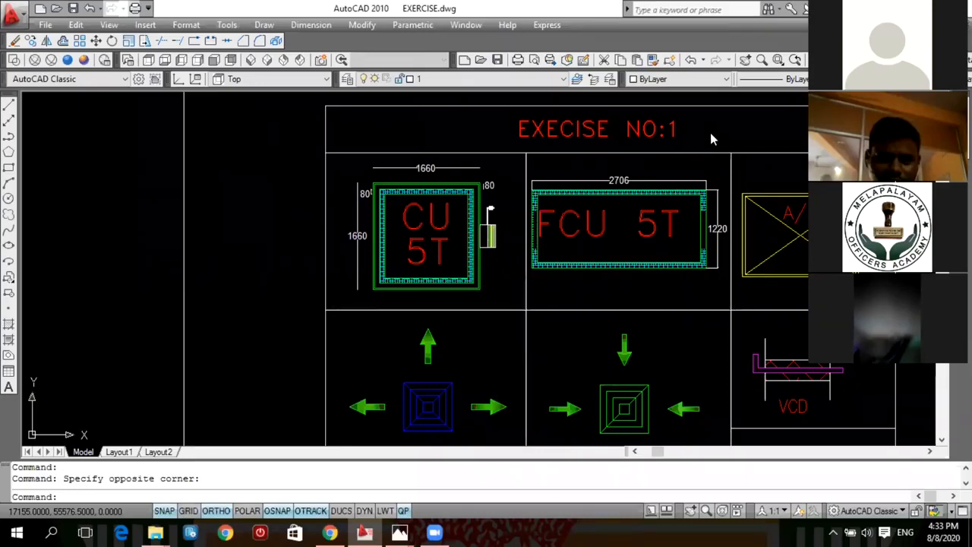
{"action": "left_click", "coordinate": [445, 125]}
{"action": "left_click", "coordinate": [462, 126]}
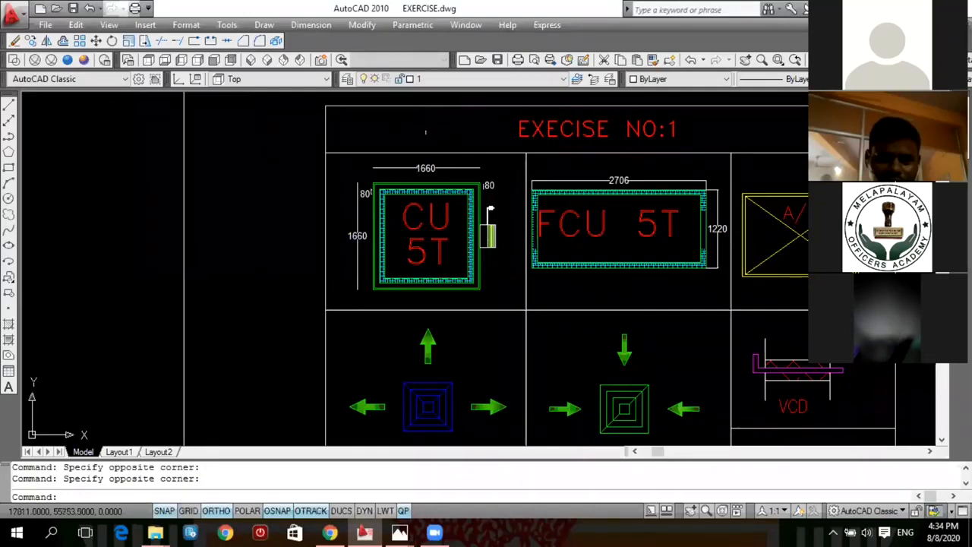
{"action": "left_click", "coordinate": [418, 153]}
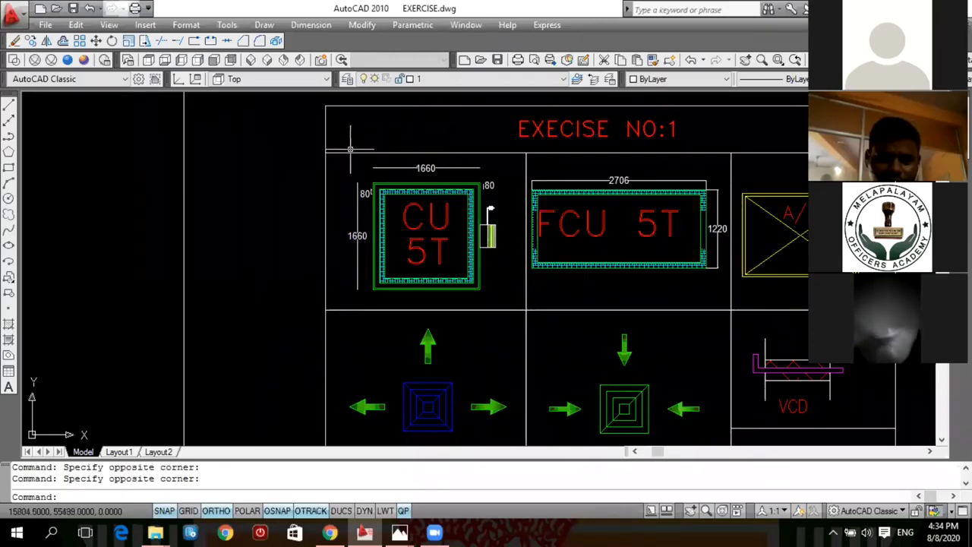
{"action": "scroll", "coordinate": [350, 149], "scroll_direction": "down", "scroll_amount": 3}
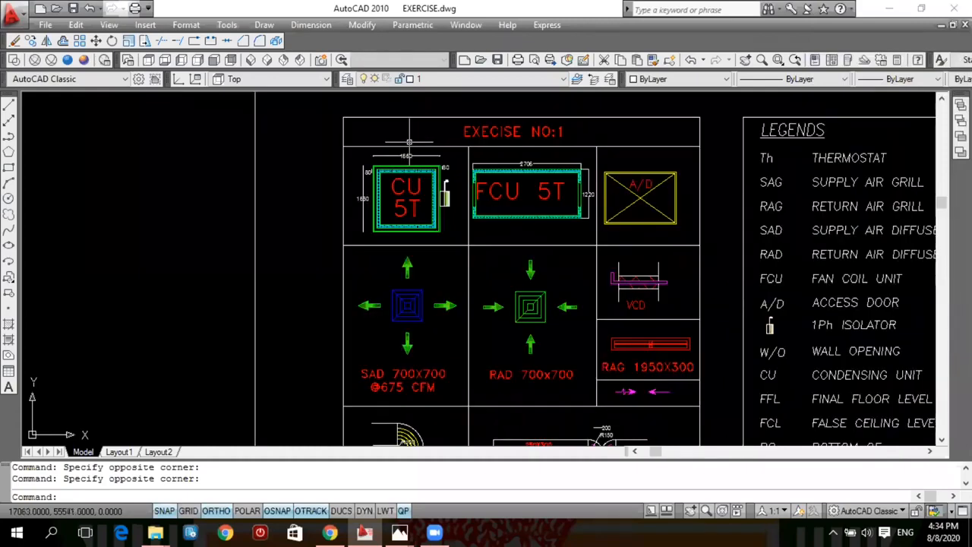
{"action": "scroll", "coordinate": [364, 175], "scroll_direction": "up", "scroll_amount": 2}
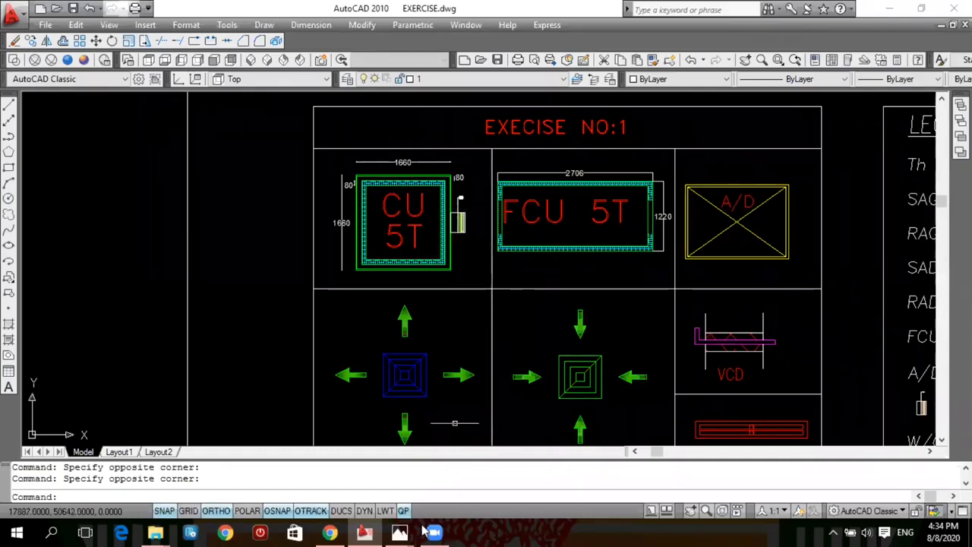
- Switch to 1.mep.jpg in Photos, view the MEP model, and continue to the round ceiling diffuser photo 607-15350261.jpg for a closer look
{"action": "mouse_move", "coordinate": [404, 530]}
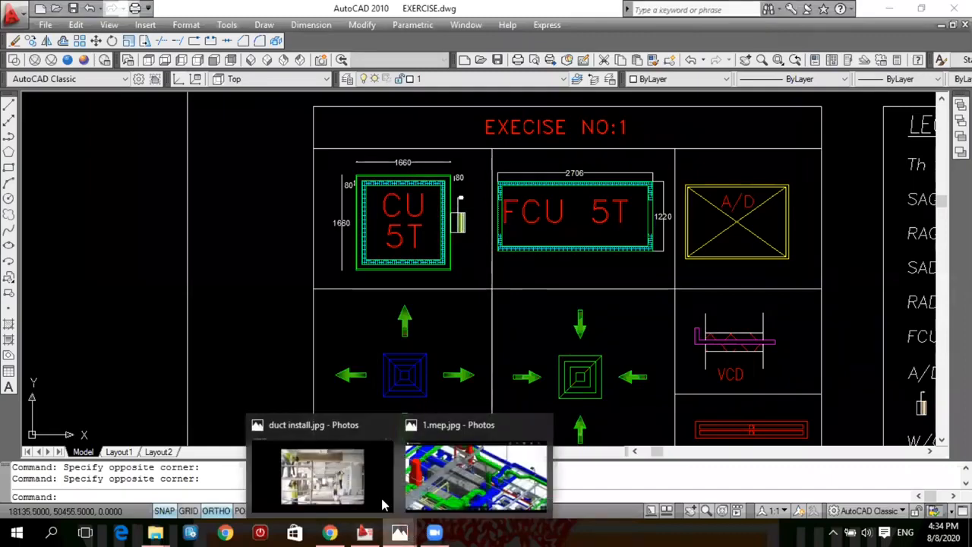
{"action": "left_click", "coordinate": [474, 477]}
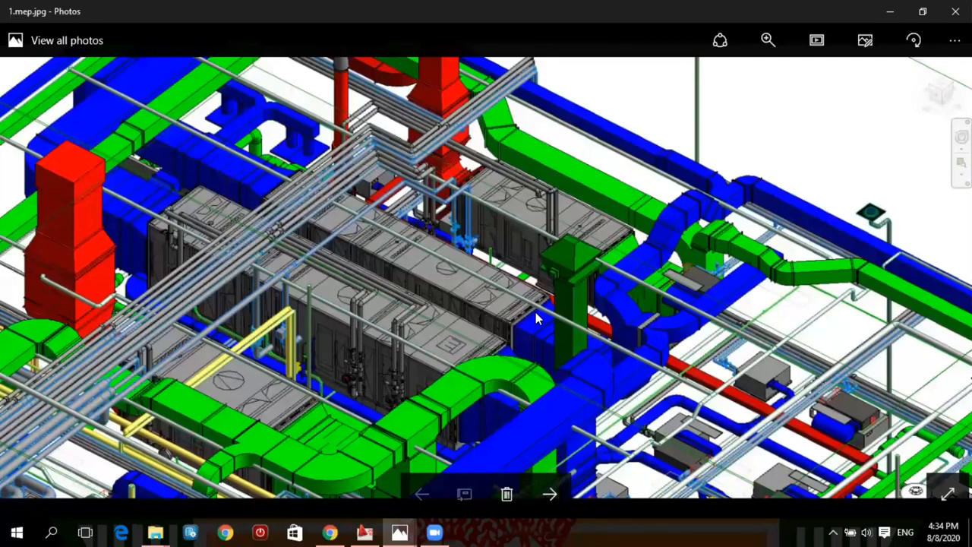
{"action": "key", "text": "Right"}
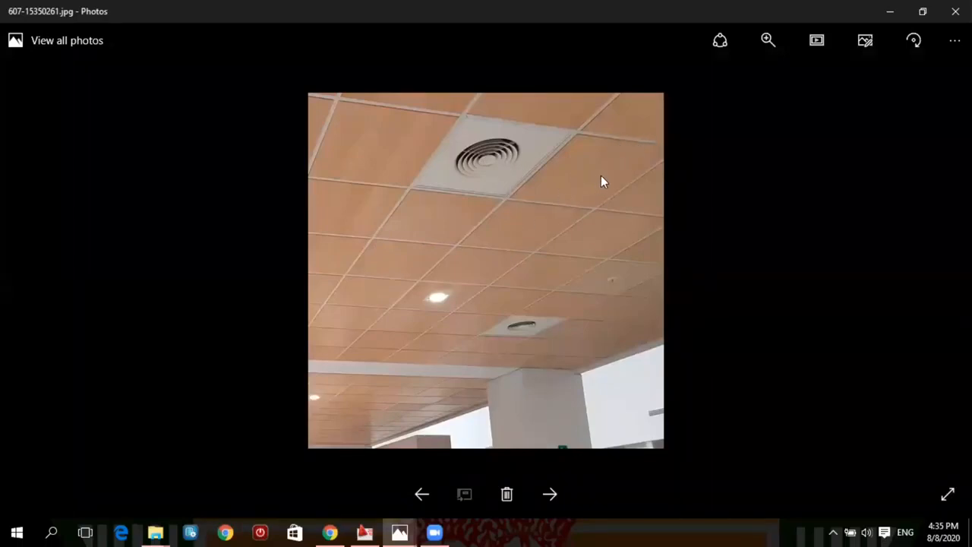
{"action": "scroll", "coordinate": [552, 110], "scroll_direction": "up", "scroll_amount": 1}
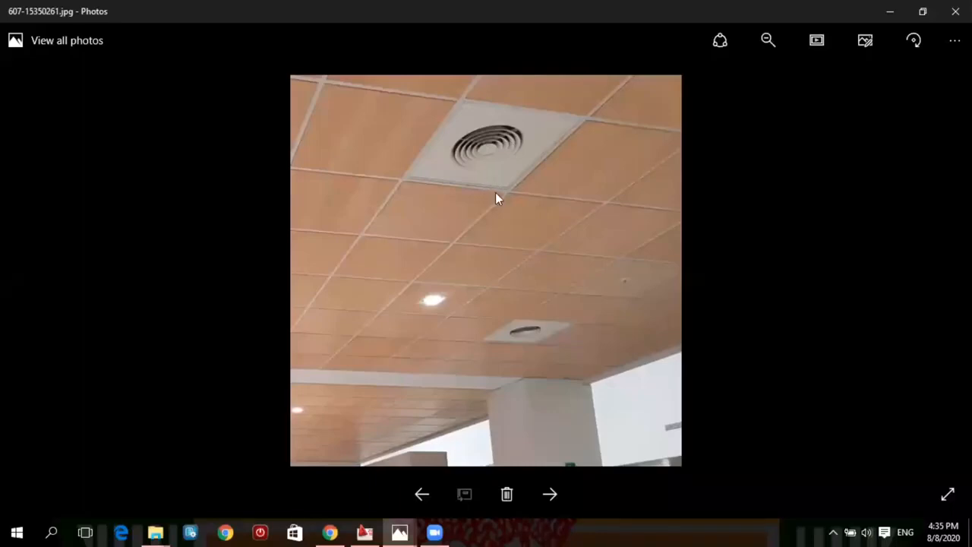
- Show the photo "diffuser on fall ceiling.jpg" and enlarge it to examine the linear diffuser
{"action": "left_click", "coordinate": [547, 493]}
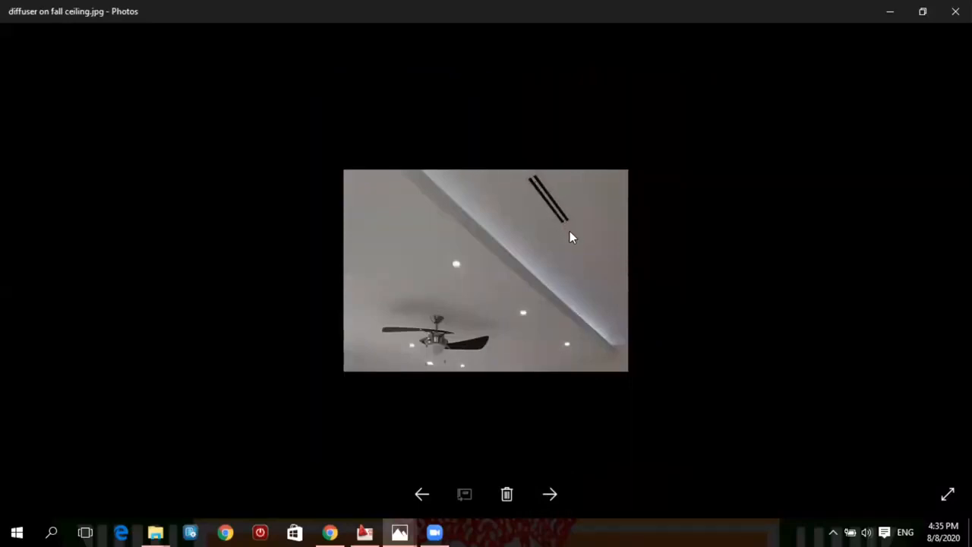
{"action": "scroll", "coordinate": [592, 238], "scroll_direction": "up", "scroll_amount": 1}
{"action": "scroll", "coordinate": [574, 199], "scroll_direction": "up", "scroll_amount": 2}
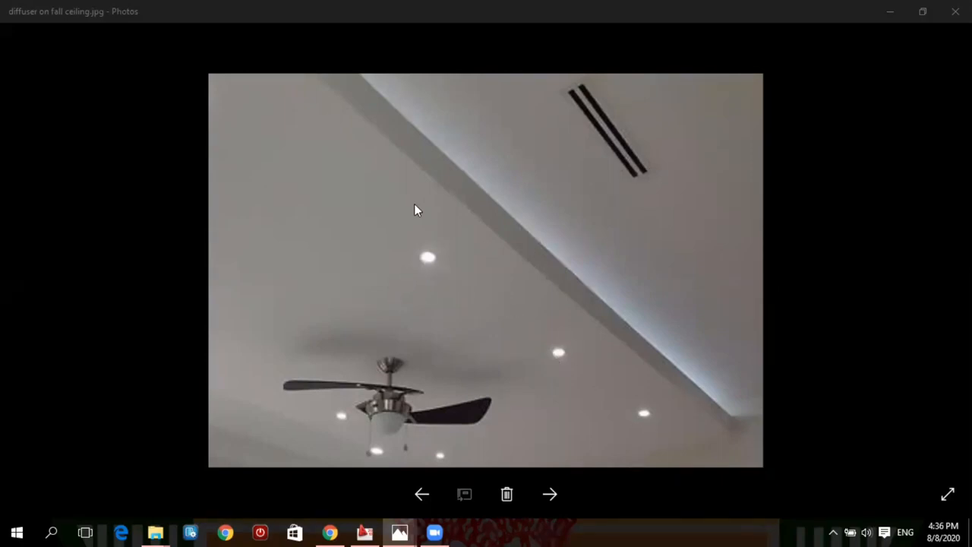
- View the ductwork photos duct branches.jpg, duct install.jpg and duct.jpeg in turn
{"action": "left_click", "coordinate": [559, 498]}
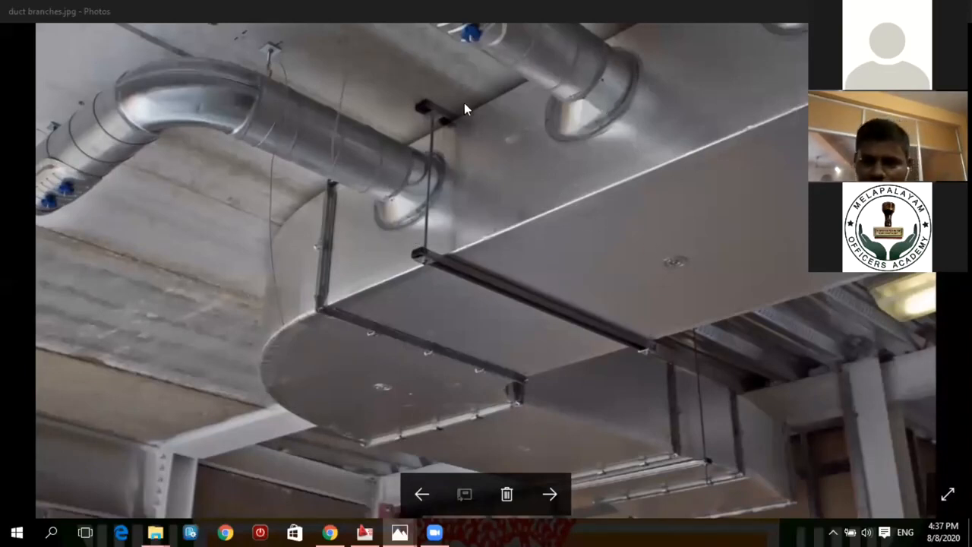
{"action": "left_click", "coordinate": [552, 494]}
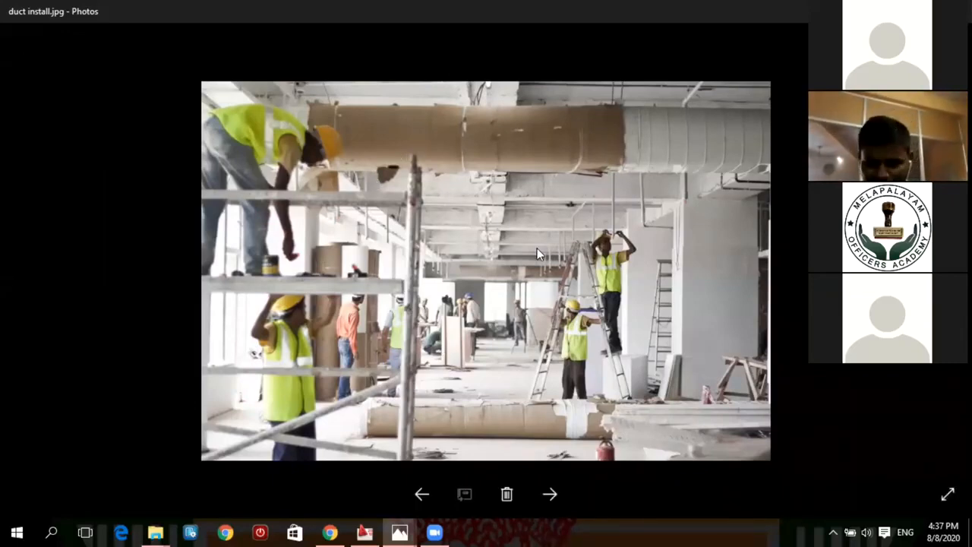
{"action": "key", "text": "Right"}
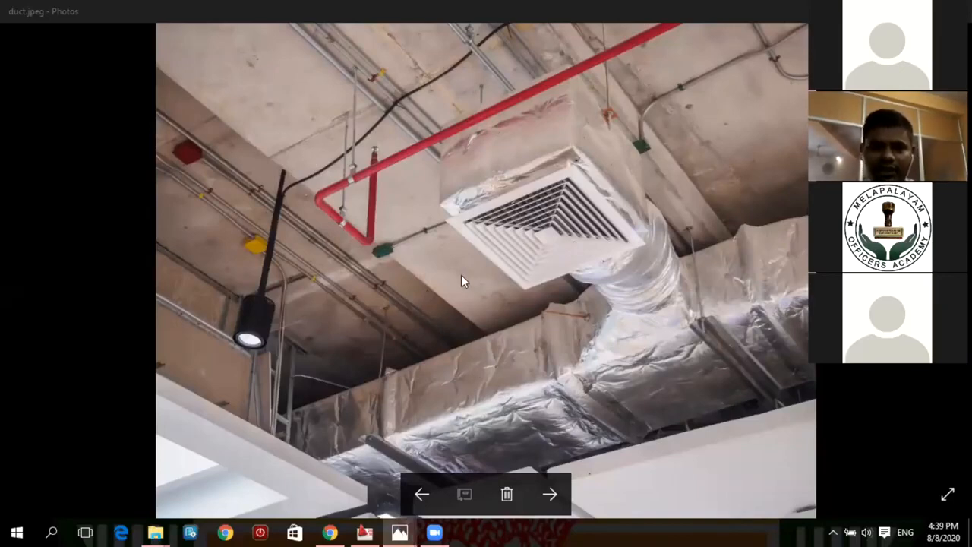
- View the false ceiling photos fall ceiling.jpg and fall ceiling2.jpg, followed by the exposed ducts in fitnes05-650x410.jpg
{"action": "left_click", "coordinate": [551, 494]}
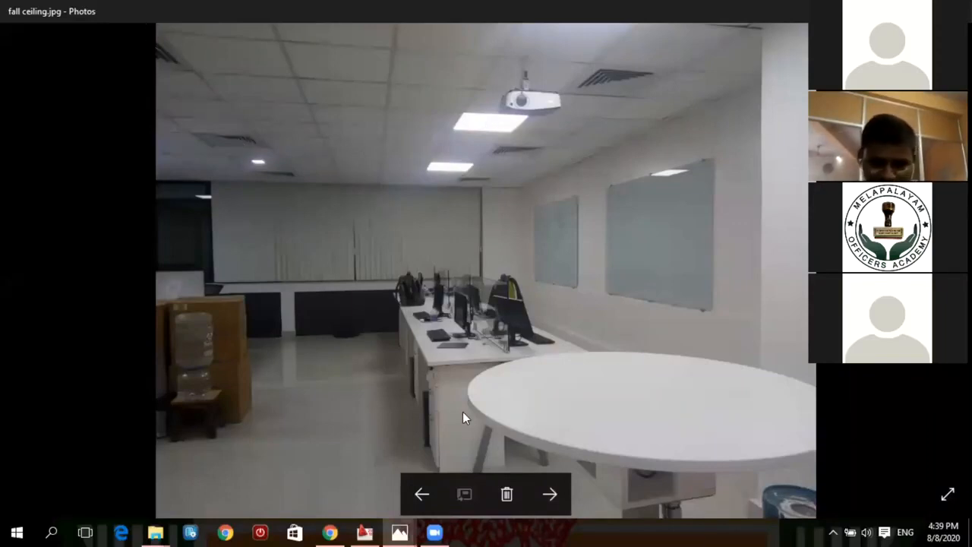
{"action": "left_click", "coordinate": [550, 495]}
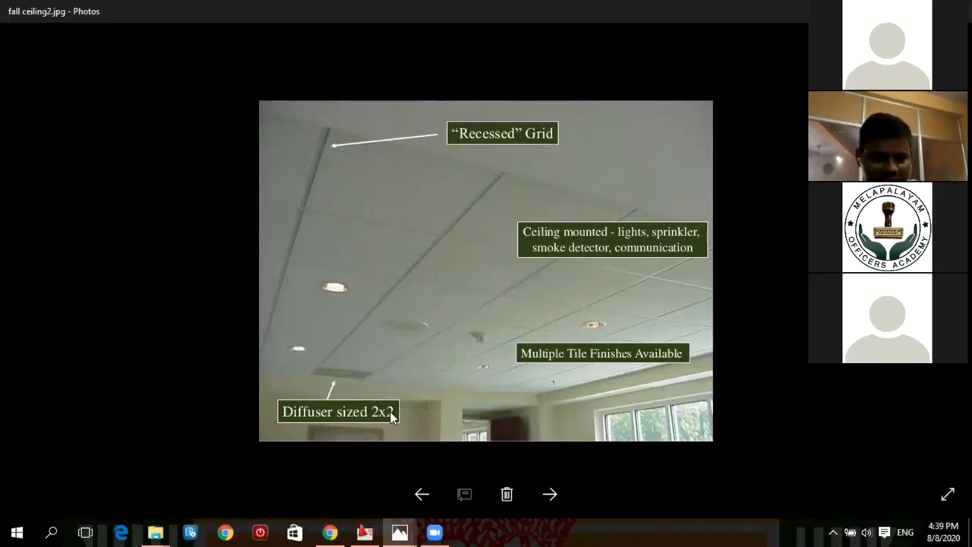
{"action": "left_click", "coordinate": [550, 494]}
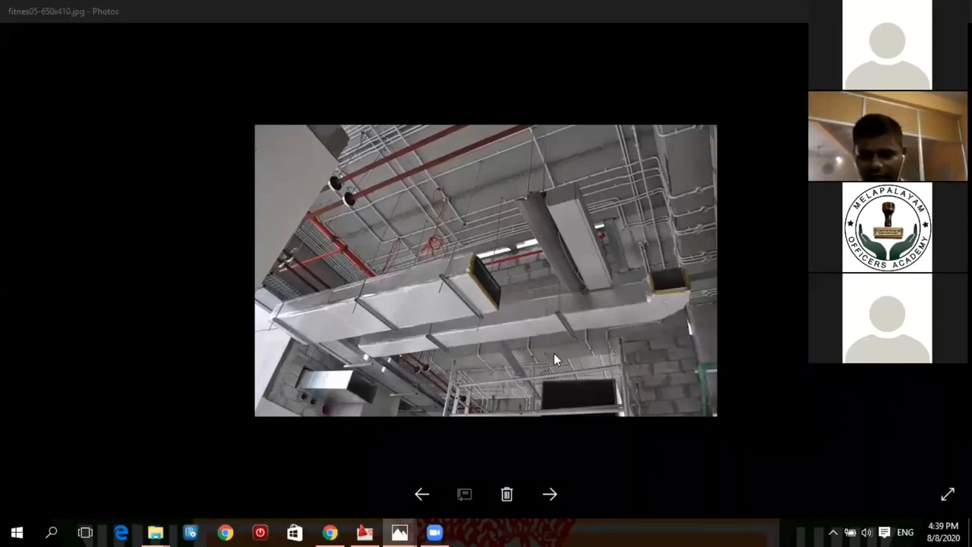
- View the air grille photos grill.jpg and grill2.png, followed by the diffuser installation photo hqdefault.jpg
{"action": "left_click", "coordinate": [545, 503]}
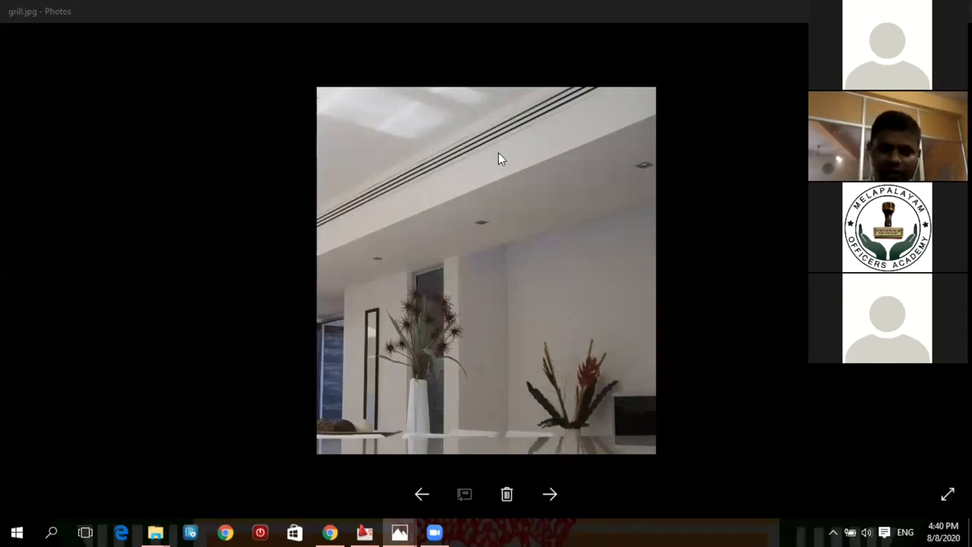
{"action": "left_click", "coordinate": [550, 495]}
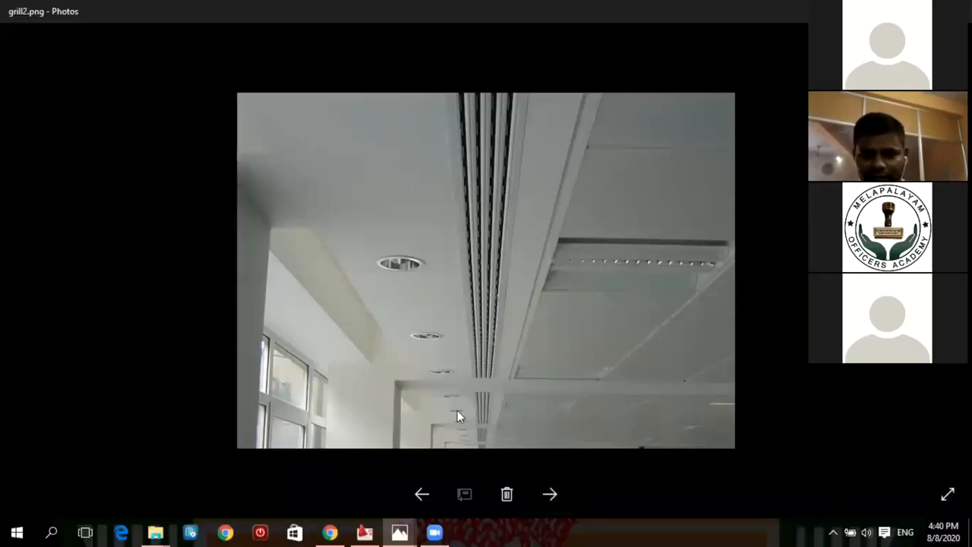
{"action": "left_click", "coordinate": [552, 498]}
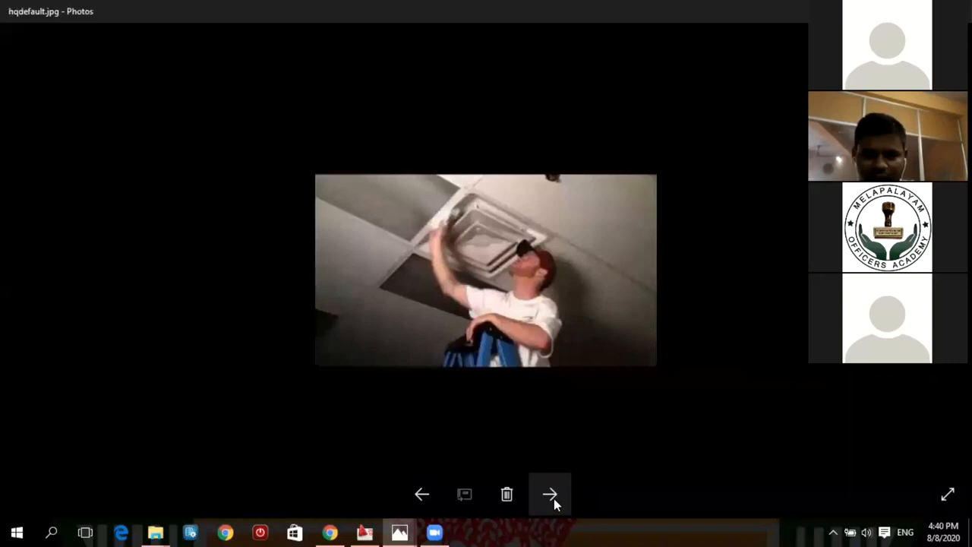
- Examine the duct-to-diffuser layout in "hvac duct to diffuser.jpg" and continue to "hvac open duct.jpg"
{"action": "left_click", "coordinate": [552, 497]}
{"action": "left_click", "coordinate": [554, 504]}
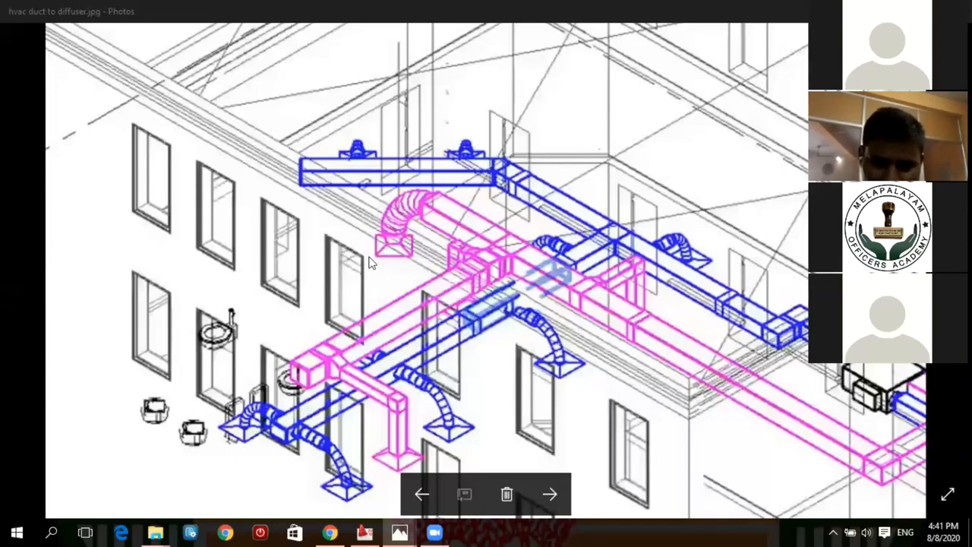
{"action": "left_click", "coordinate": [550, 494]}
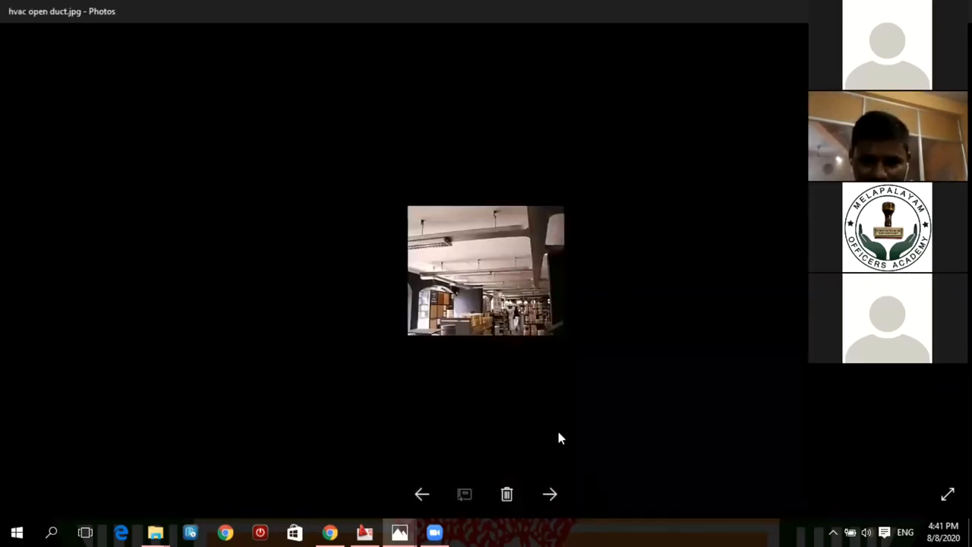
- Examine hvac open duct.jpg and metal-ducts-tvk6-64_300.jpg up close, and continue to the ceiling photo Sep_Hunter-Douglas-8.jpg
{"action": "scroll", "coordinate": [521, 236], "scroll_direction": "up", "scroll_amount": 3}
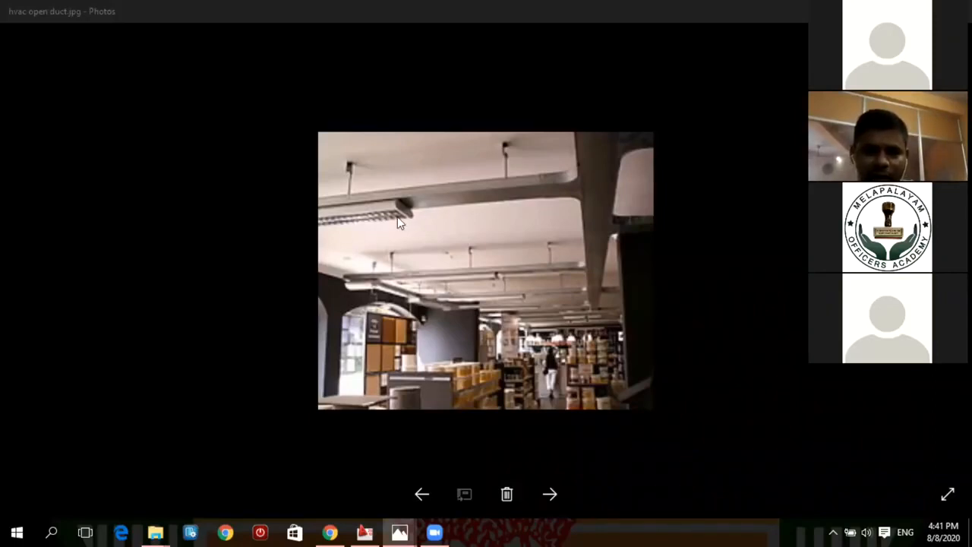
{"action": "left_click", "coordinate": [549, 495]}
{"action": "left_click", "coordinate": [550, 495]}
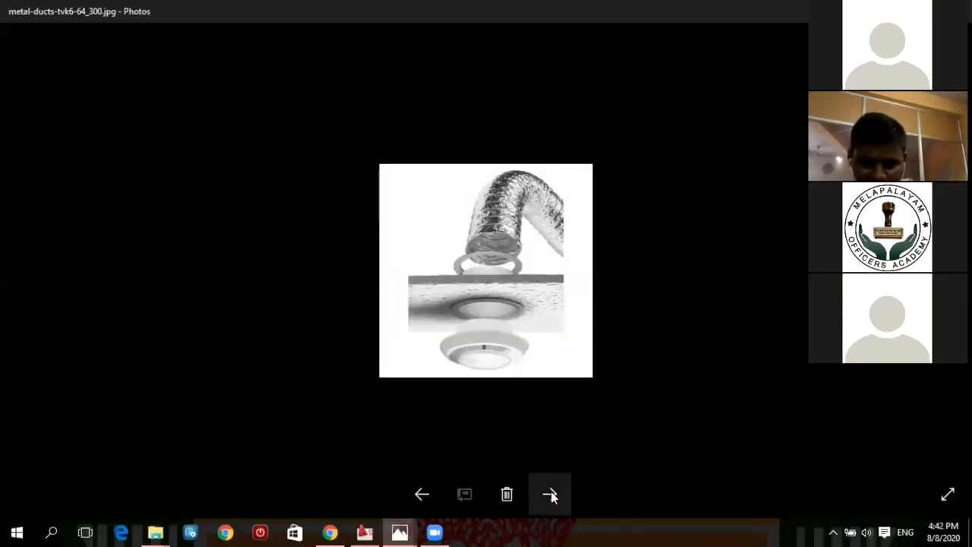
{"action": "scroll", "coordinate": [526, 325], "scroll_direction": "up", "scroll_amount": 1}
{"action": "scroll", "coordinate": [526, 324], "scroll_direction": "up", "scroll_amount": 2}
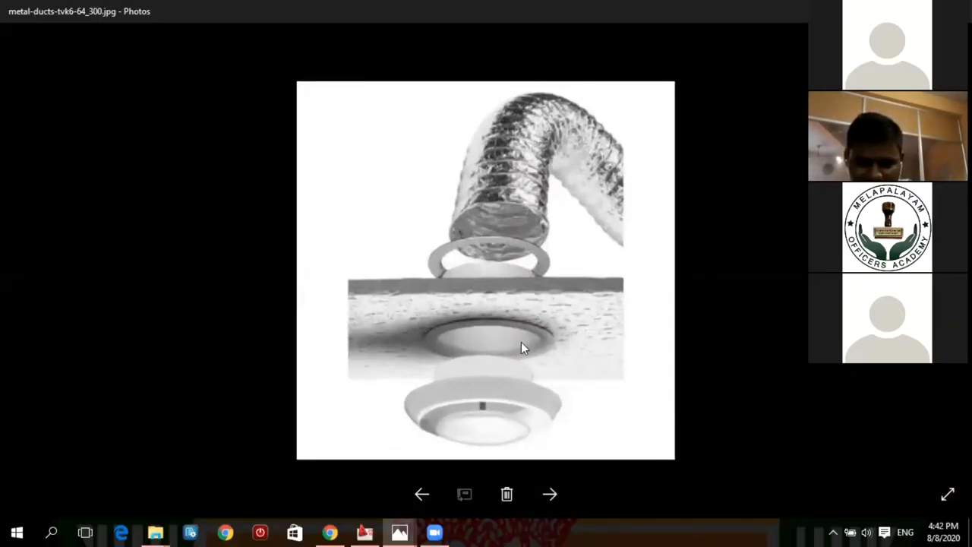
{"action": "left_click", "coordinate": [551, 498]}
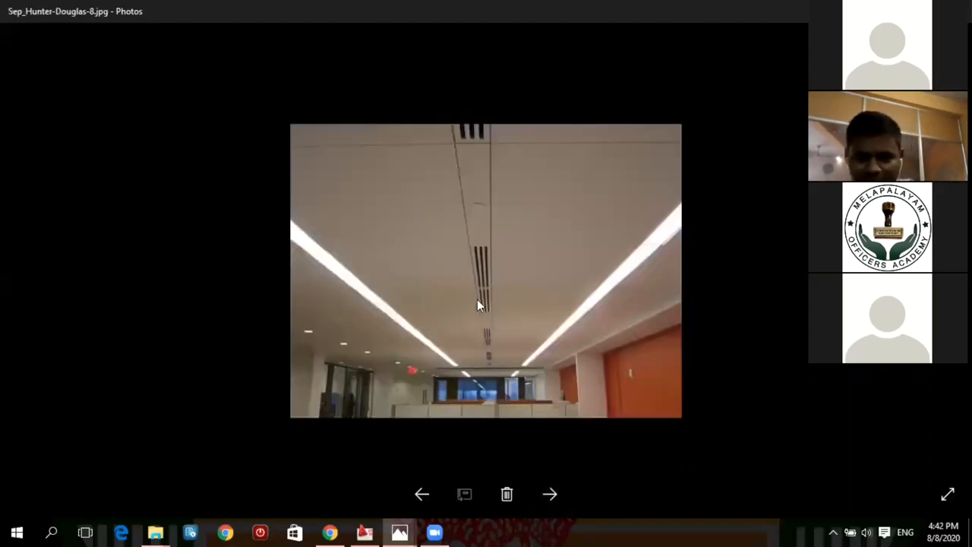
- View the cable tray photos "tary with wires2.jpg" and "tray with wires.jpg" up close
{"action": "left_click", "coordinate": [550, 493]}
{"action": "left_click", "coordinate": [550, 493]}
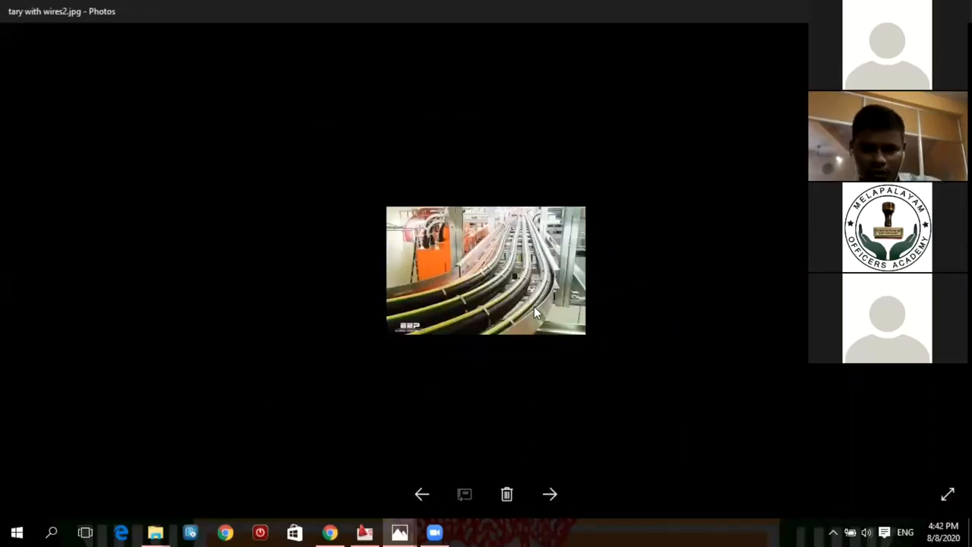
{"action": "scroll", "coordinate": [534, 306], "scroll_direction": "up", "scroll_amount": 4}
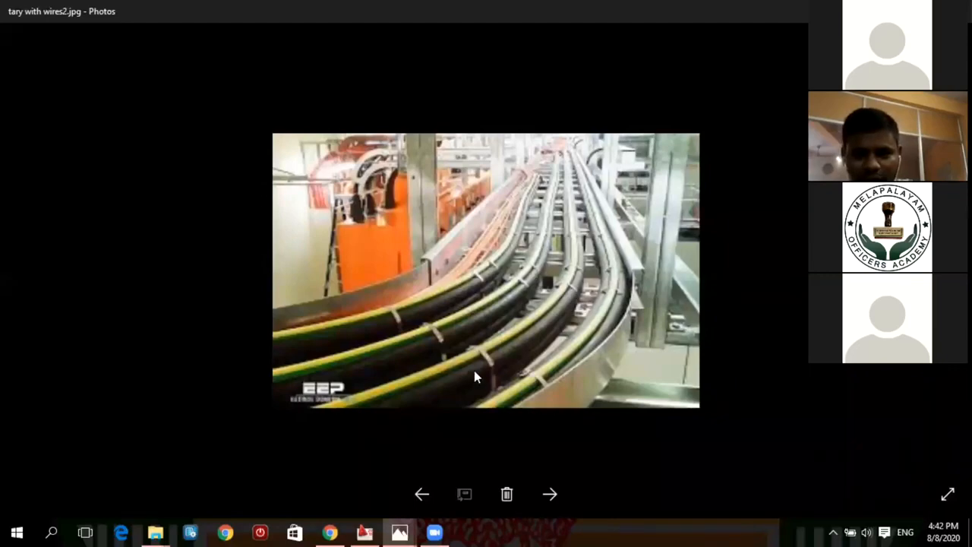
{"action": "left_click", "coordinate": [547, 501]}
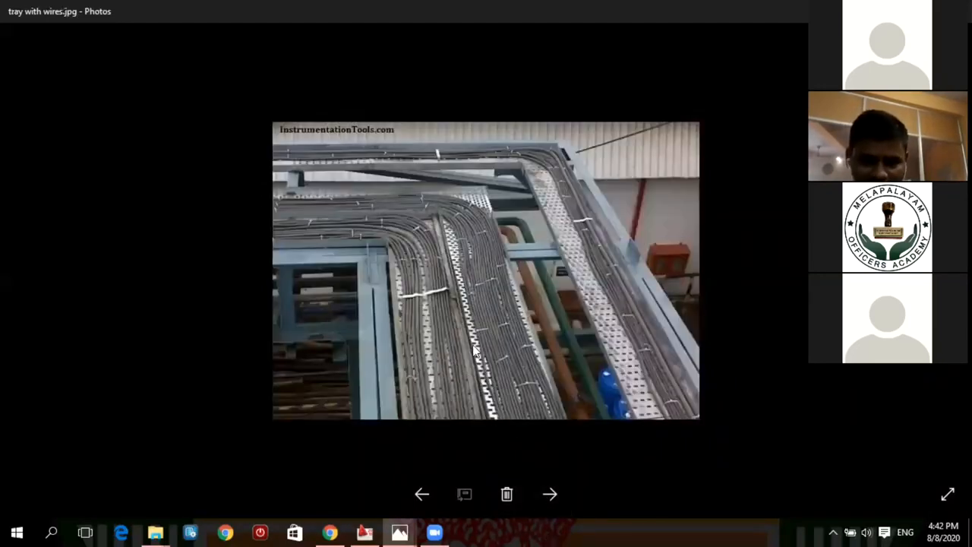
{"action": "scroll", "coordinate": [444, 382], "scroll_direction": "up", "scroll_amount": 2}
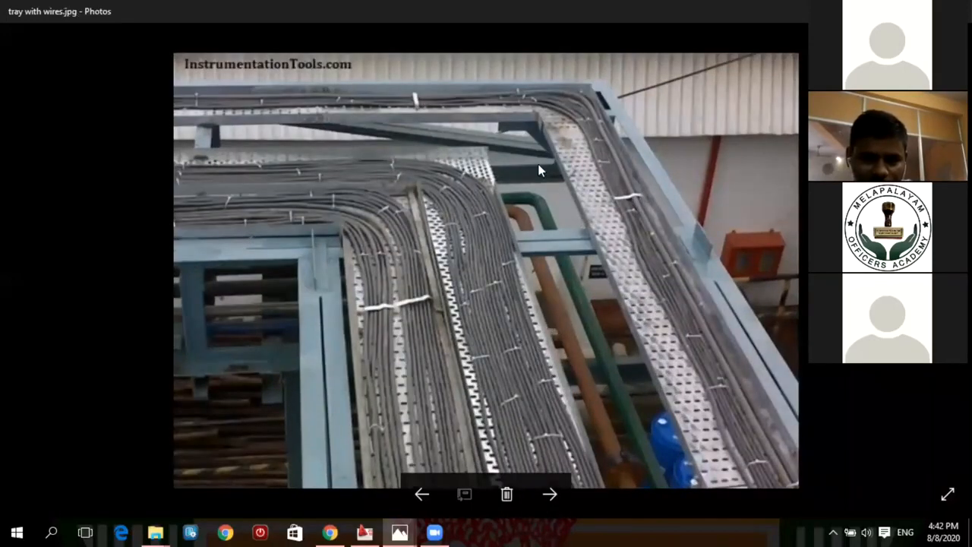
- View the remaining cable tray photos tray..jpg, tray2.jpg and tray3.jpg in turn
{"action": "left_click", "coordinate": [552, 495]}
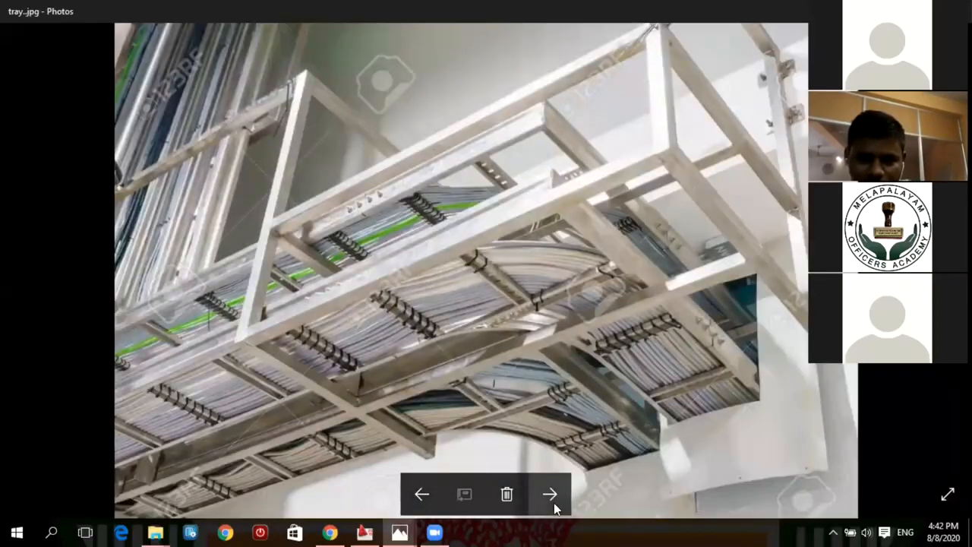
{"action": "left_click", "coordinate": [553, 503]}
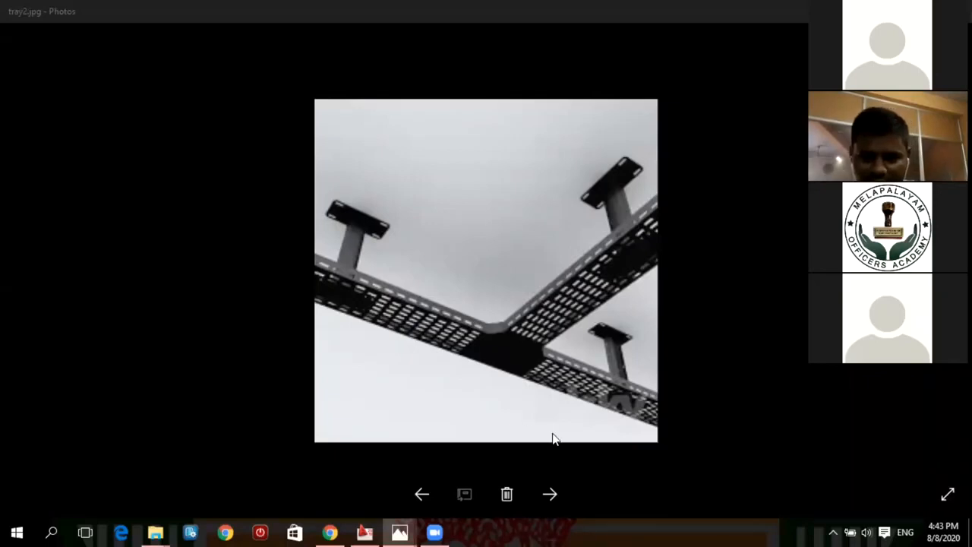
{"action": "left_click", "coordinate": [553, 495]}
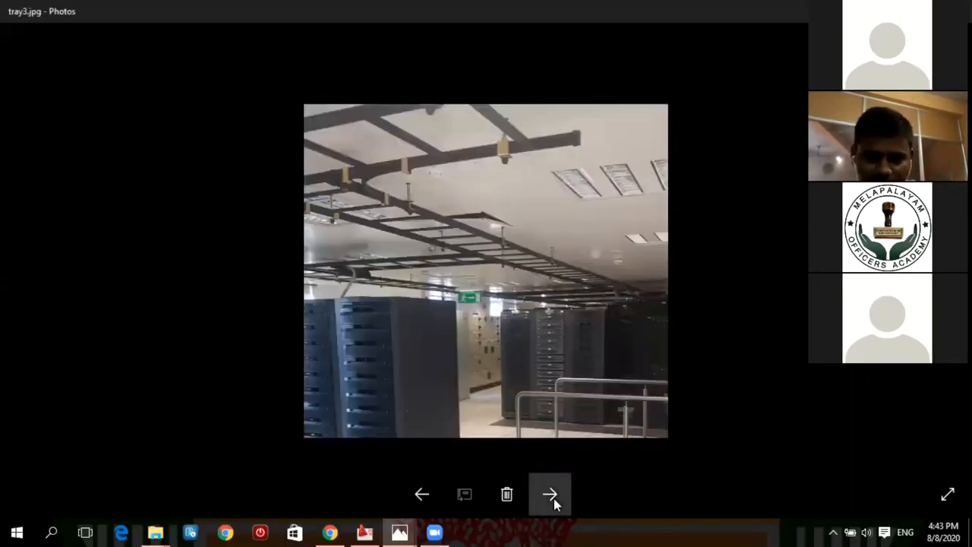
- Examine the metal trunking in trunking.jpg up close and continue to the suspended duct photo UDV_P027acDuct.jpg
{"action": "left_click", "coordinate": [554, 495]}
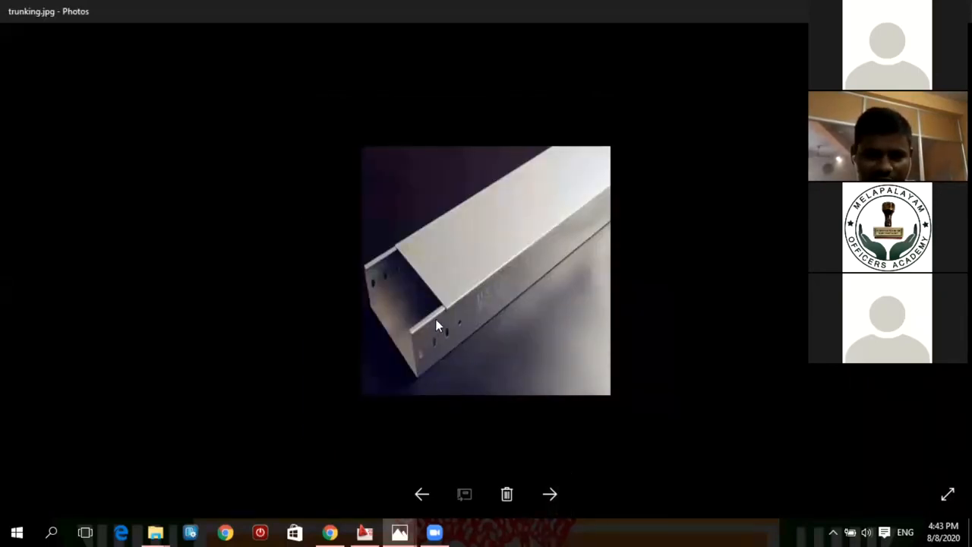
{"action": "scroll", "coordinate": [435, 319], "scroll_direction": "up", "scroll_amount": 2}
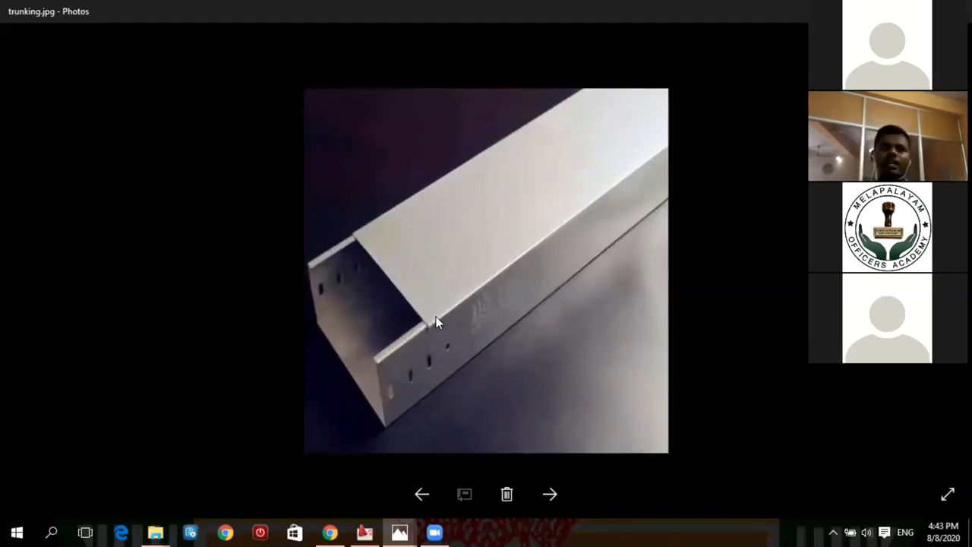
{"action": "scroll", "coordinate": [436, 316], "scroll_direction": "up", "scroll_amount": 2}
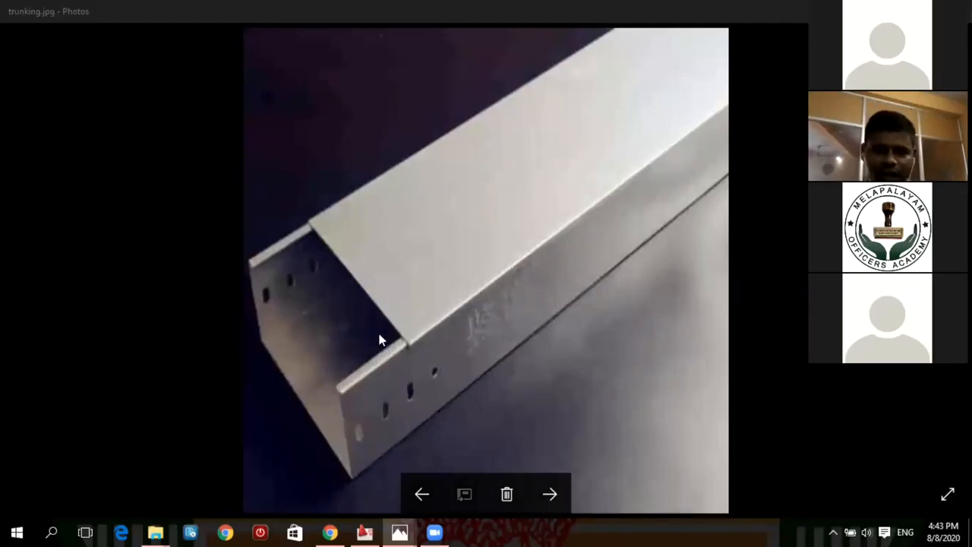
{"action": "left_click", "coordinate": [549, 495]}
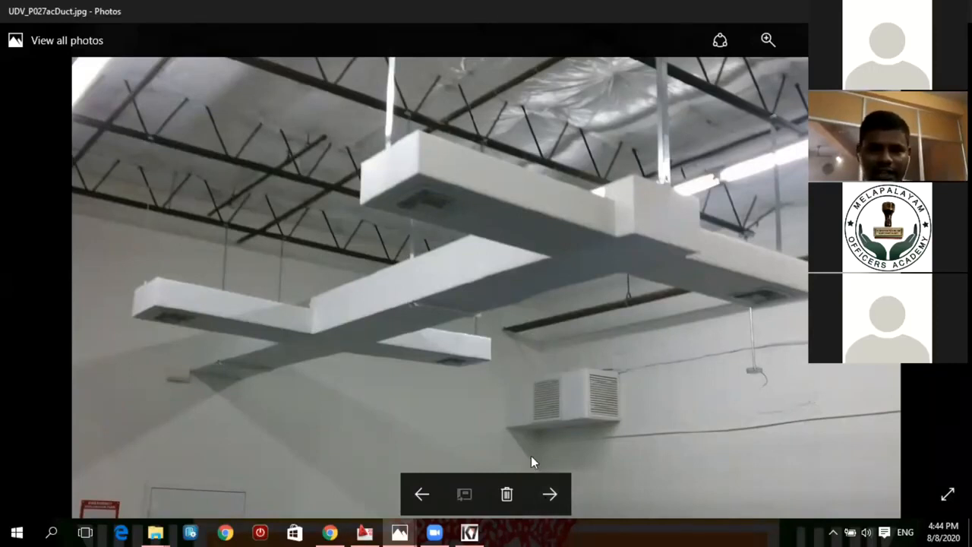
- Play the diffuser connection video videoplayback (1).mp4 and skip ahead through the part where the duct opening is cut
{"action": "left_click", "coordinate": [549, 493]}
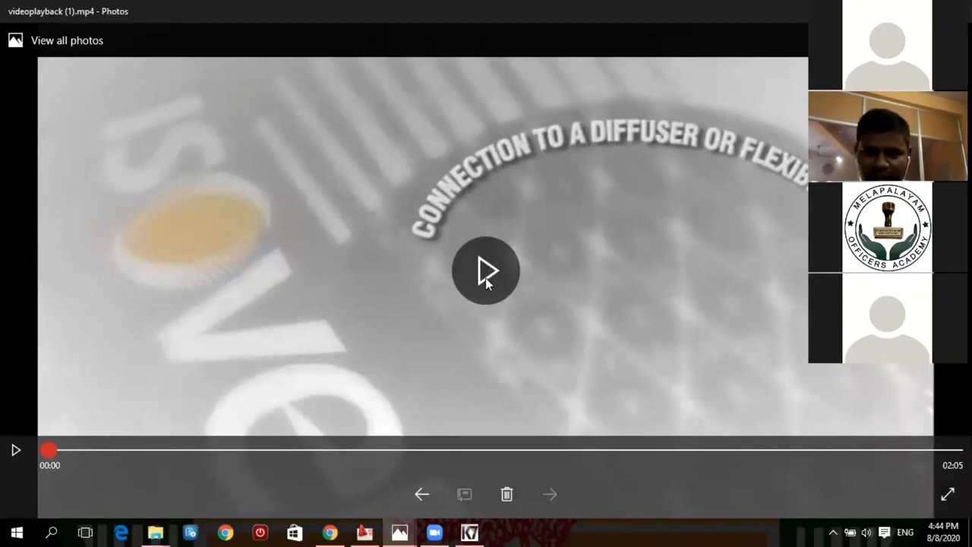
{"action": "left_click", "coordinate": [486, 273]}
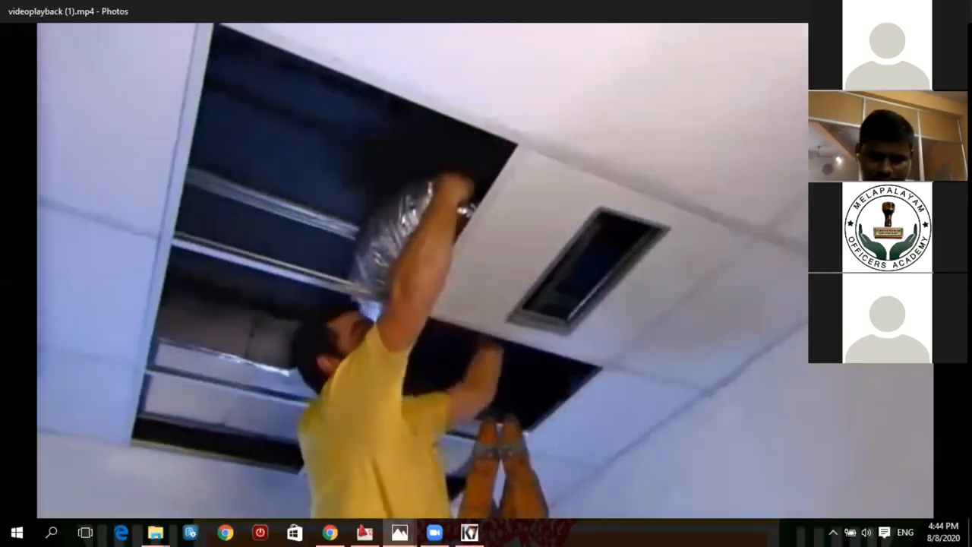
{"action": "mouse_move", "coordinate": [334, 83]}
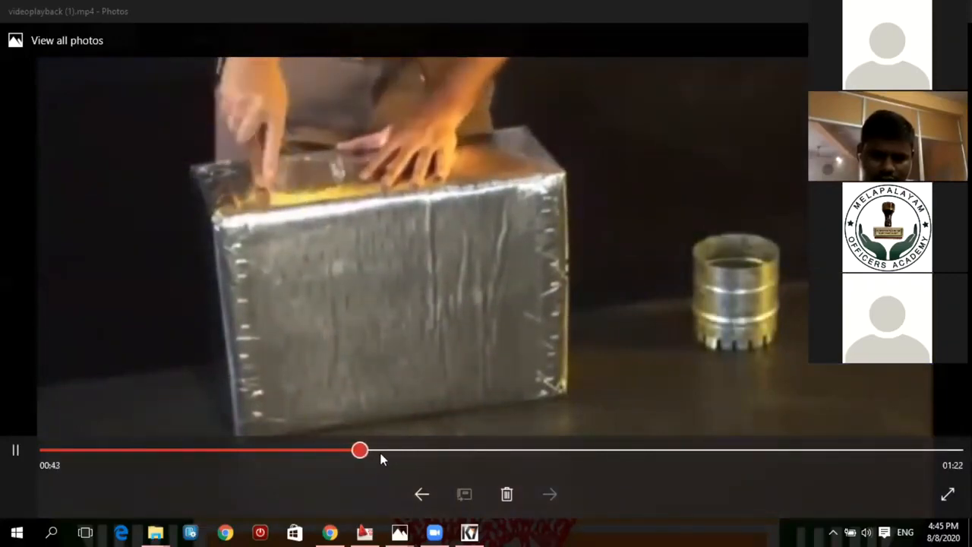
{"action": "left_click", "coordinate": [384, 451]}
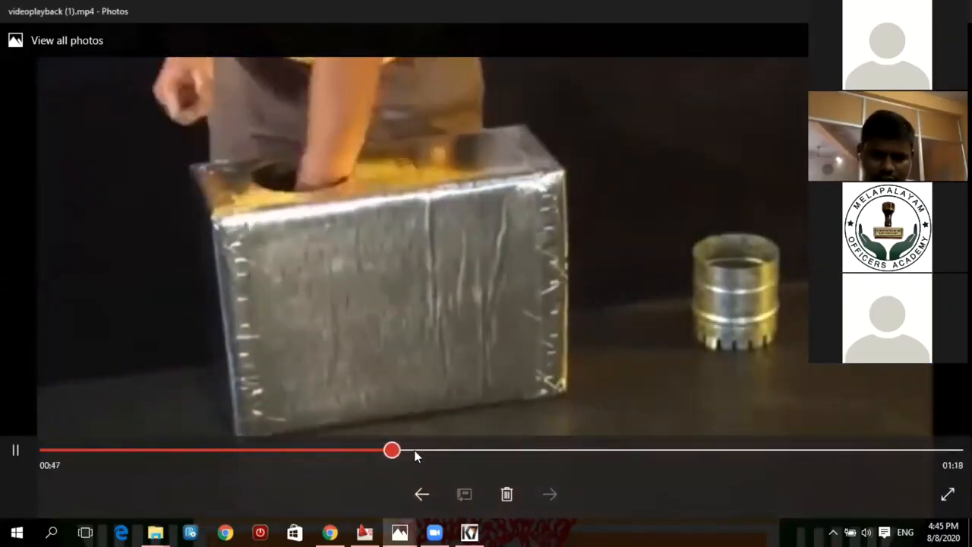
{"action": "left_click", "coordinate": [419, 450]}
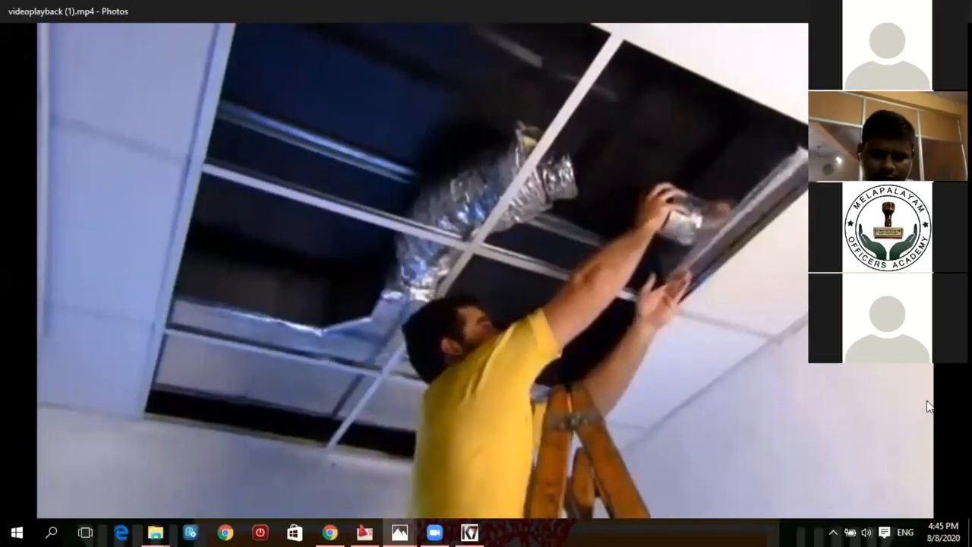
- Watch the flexible duct being fitted to the ceiling diffuser, skipping forward in stages to the video's end
{"action": "mouse_move", "coordinate": [928, 409]}
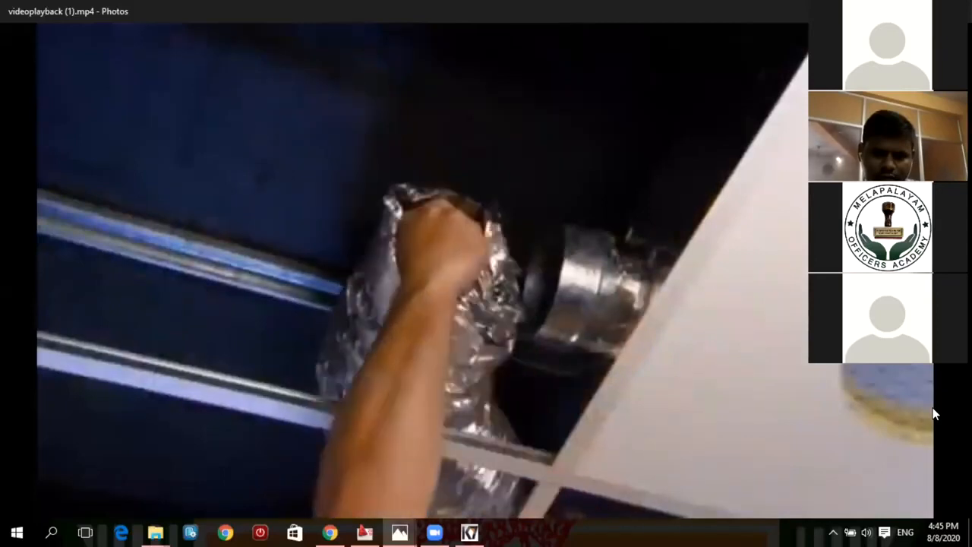
{"action": "mouse_move", "coordinate": [680, 489]}
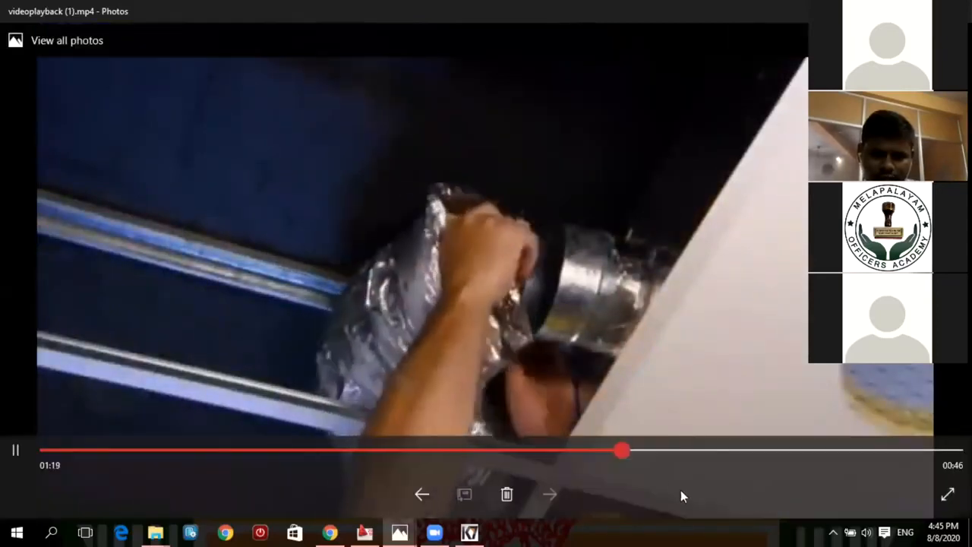
{"action": "left_click", "coordinate": [649, 452]}
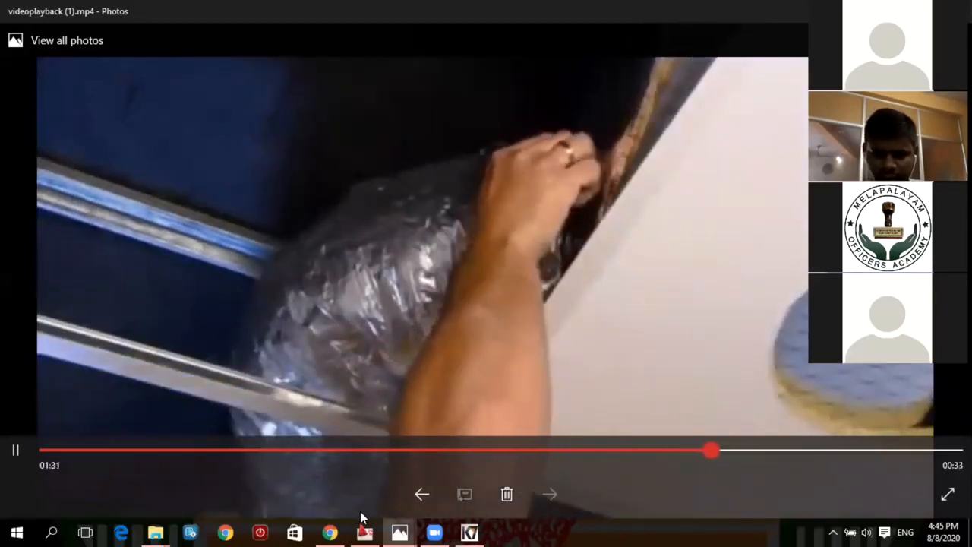
{"action": "left_click", "coordinate": [752, 451]}
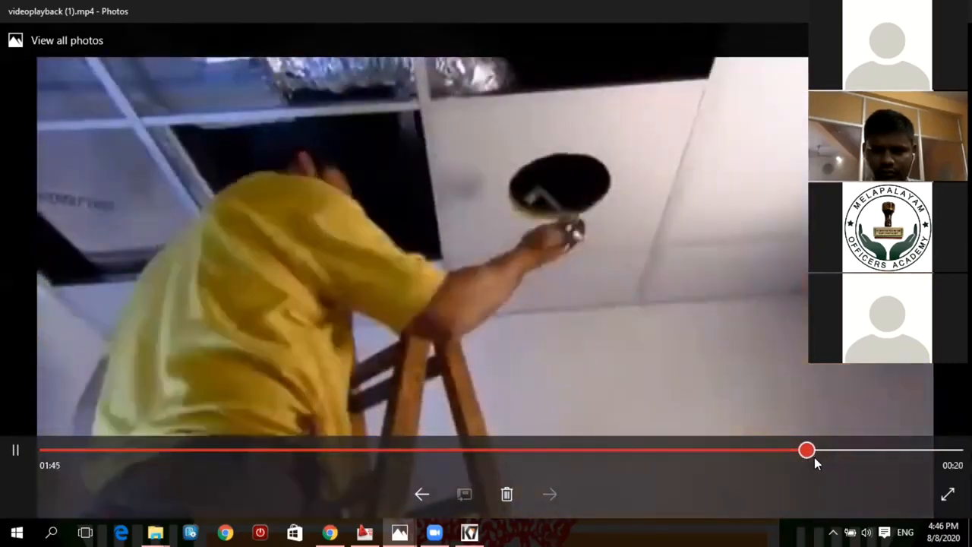
{"action": "left_click", "coordinate": [857, 450]}
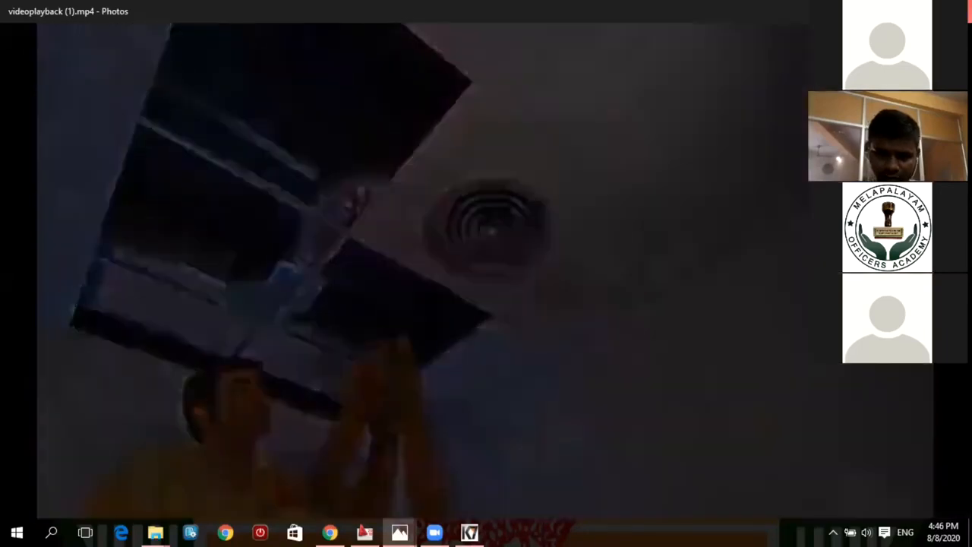
- Switch to EXERCISE.dwg in AutoCAD and examine the CU 5T condensing unit symbol in Exercise No:1
{"action": "key", "text": "alt+Tab"}
{"action": "left_click", "coordinate": [372, 312]}
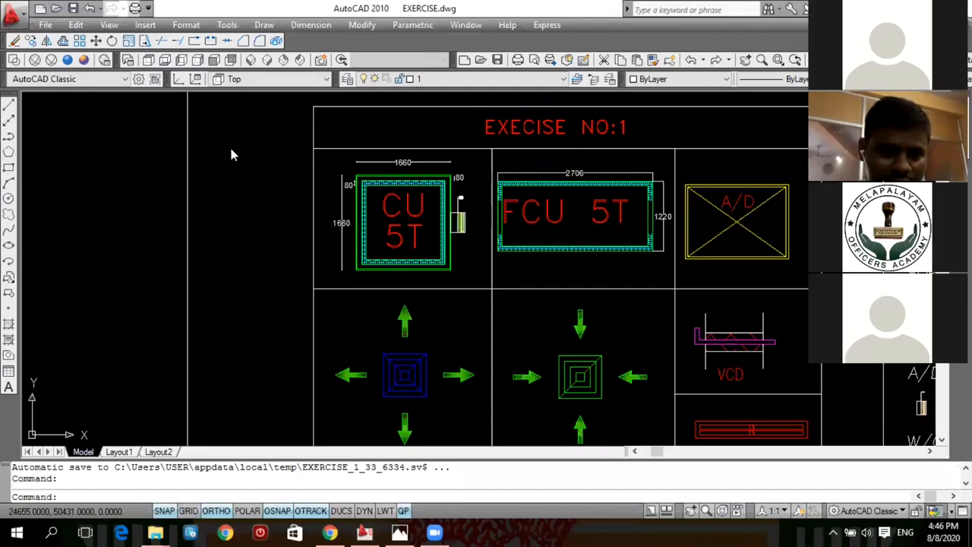
{"action": "scroll", "coordinate": [343, 168], "scroll_direction": "up", "scroll_amount": 3}
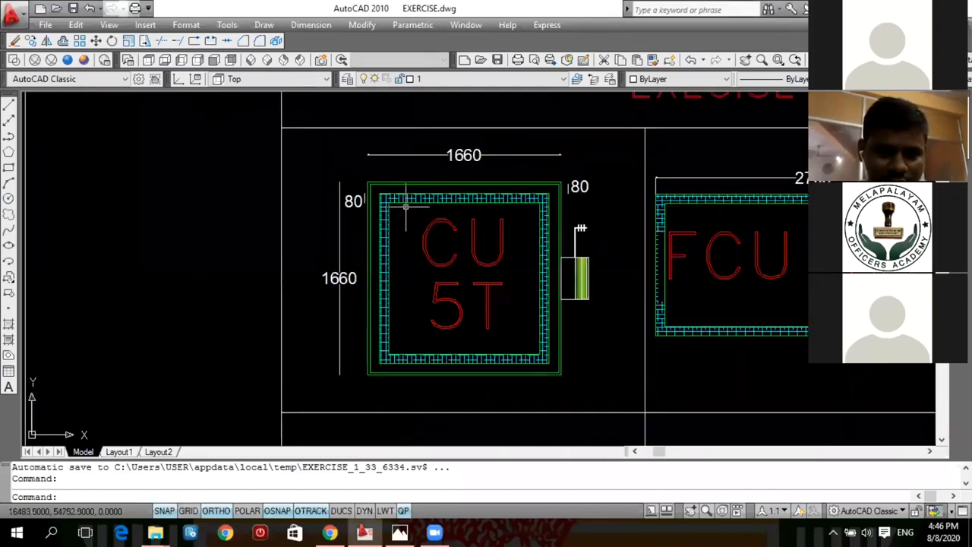
{"action": "scroll", "coordinate": [406, 205], "scroll_direction": "down", "scroll_amount": 2}
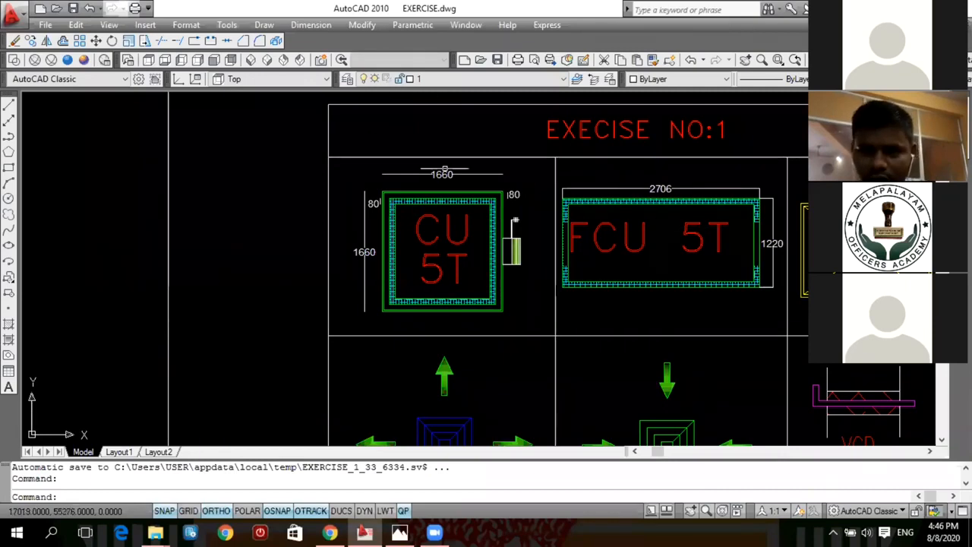
{"action": "left_click", "coordinate": [254, 152]}
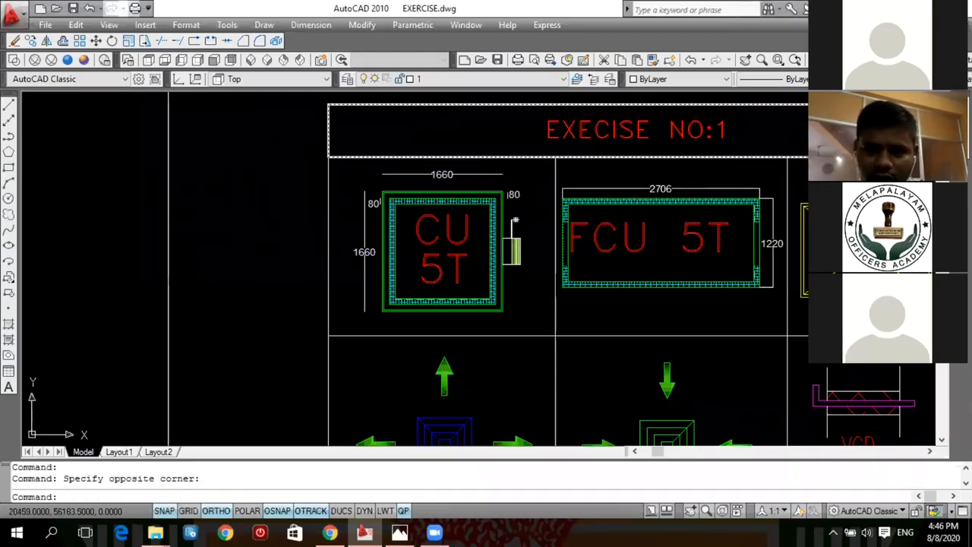
{"action": "scroll", "coordinate": [427, 212], "scroll_direction": "up", "scroll_amount": 3}
{"action": "scroll", "coordinate": [352, 225], "scroll_direction": "down", "scroll_amount": 4}
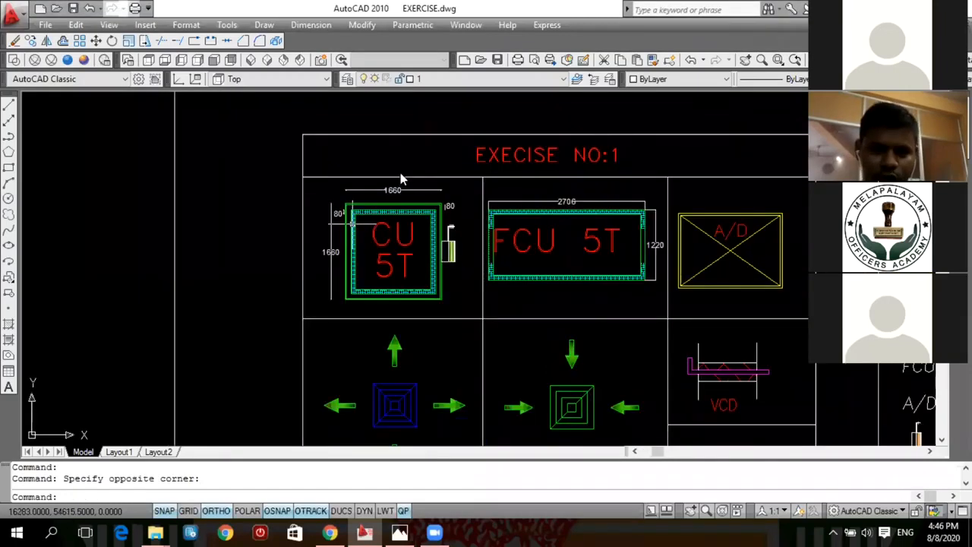
{"action": "key", "text": "Escape"}
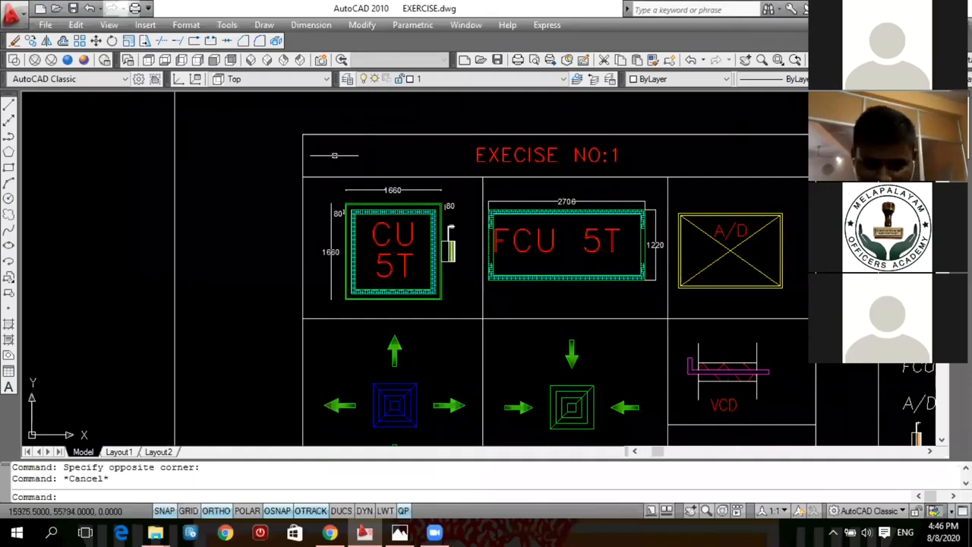
- Look over the full Exercise No:1 symbol table together with the Legends list beside it
{"action": "scroll", "coordinate": [334, 155], "scroll_direction": "down", "scroll_amount": 2}
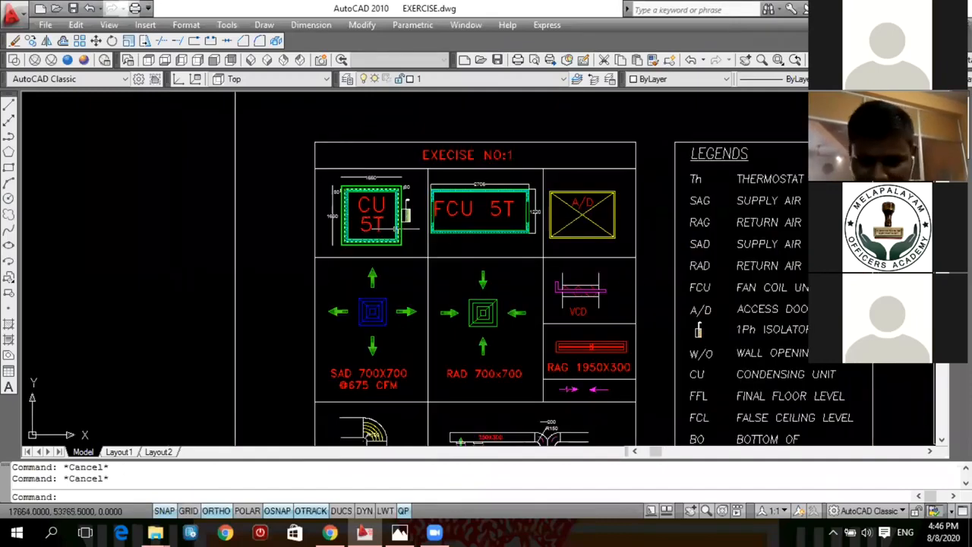
{"action": "scroll", "coordinate": [388, 211], "scroll_direction": "down", "scroll_amount": 2}
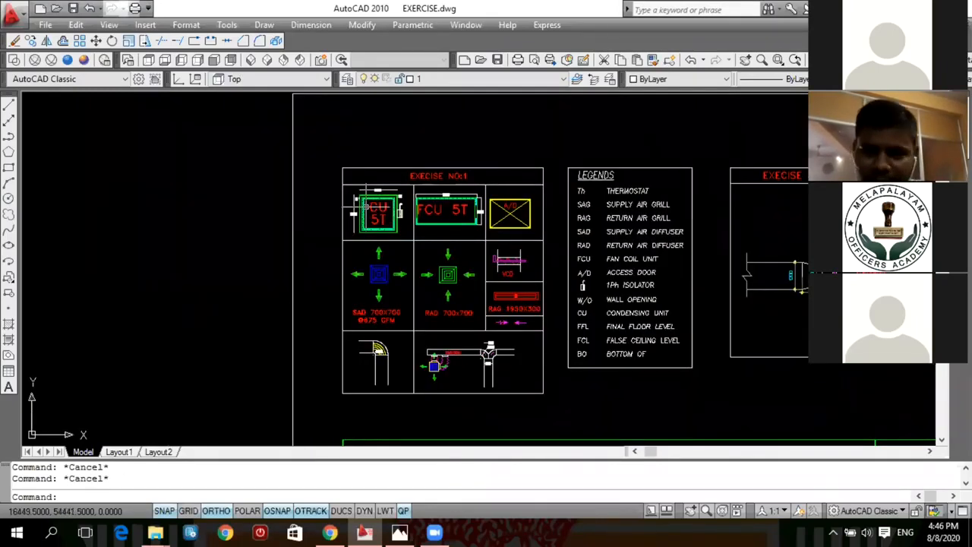
{"action": "scroll", "coordinate": [372, 207], "scroll_direction": "up", "scroll_amount": 2}
{"action": "scroll", "coordinate": [367, 218], "scroll_direction": "down", "scroll_amount": 2}
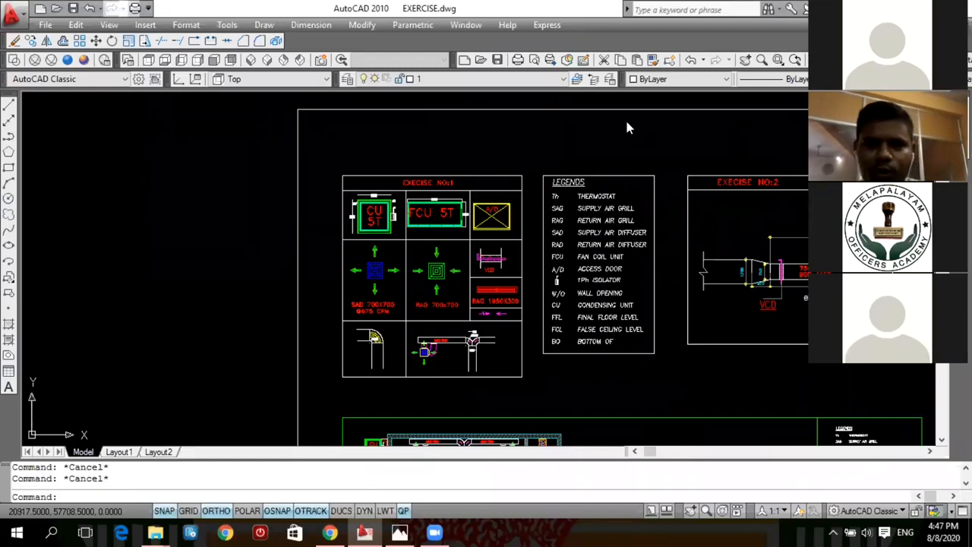
{"action": "scroll", "coordinate": [414, 202], "scroll_direction": "up", "scroll_amount": 3}
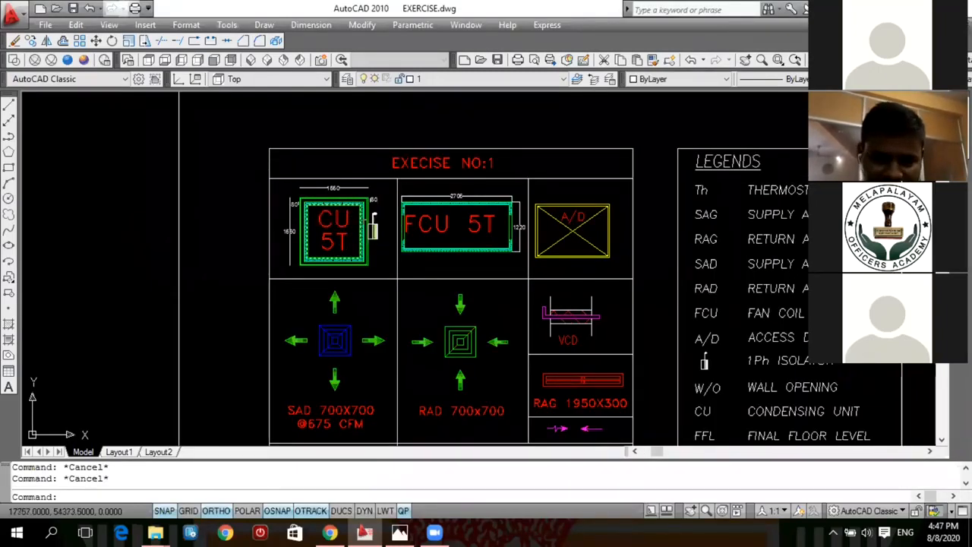
- Examine the FCU 5T fan coil unit symbol next to the condensing unit in Exercise No:1
{"action": "scroll", "coordinate": [309, 233], "scroll_direction": "up", "scroll_amount": 2}
{"action": "scroll", "coordinate": [321, 251], "scroll_direction": "up", "scroll_amount": 2}
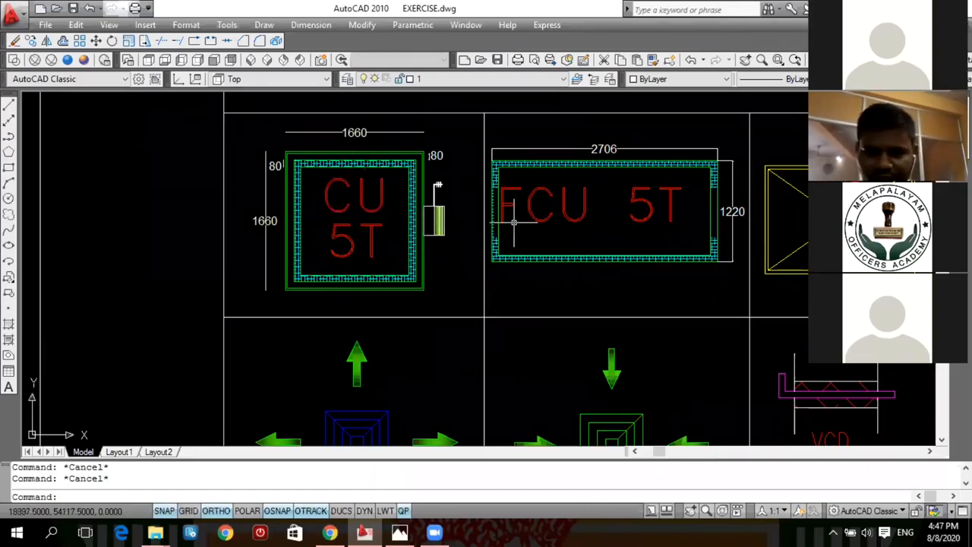
{"action": "scroll", "coordinate": [438, 184], "scroll_direction": "down", "scroll_amount": 3}
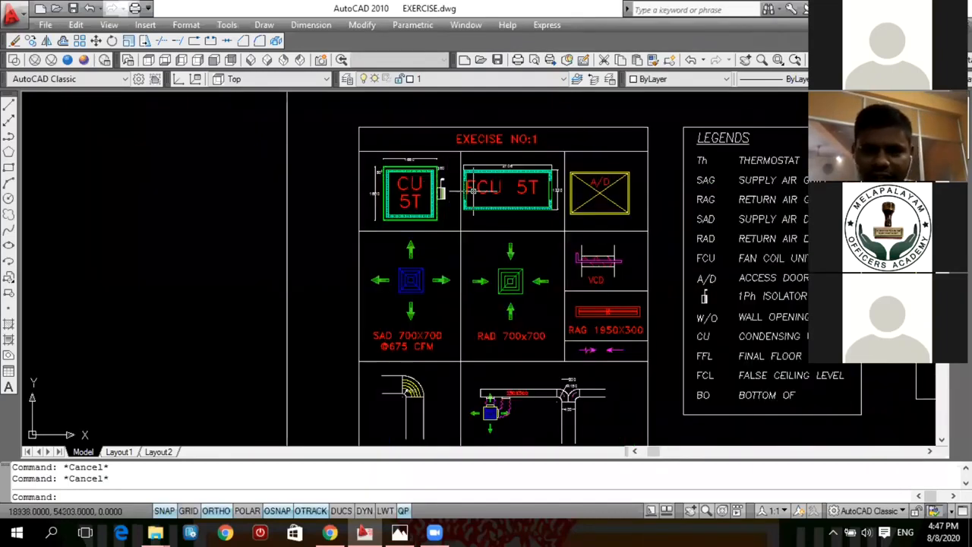
{"action": "scroll", "coordinate": [472, 190], "scroll_direction": "up", "scroll_amount": 2}
{"action": "scroll", "coordinate": [475, 191], "scroll_direction": "up", "scroll_amount": 2}
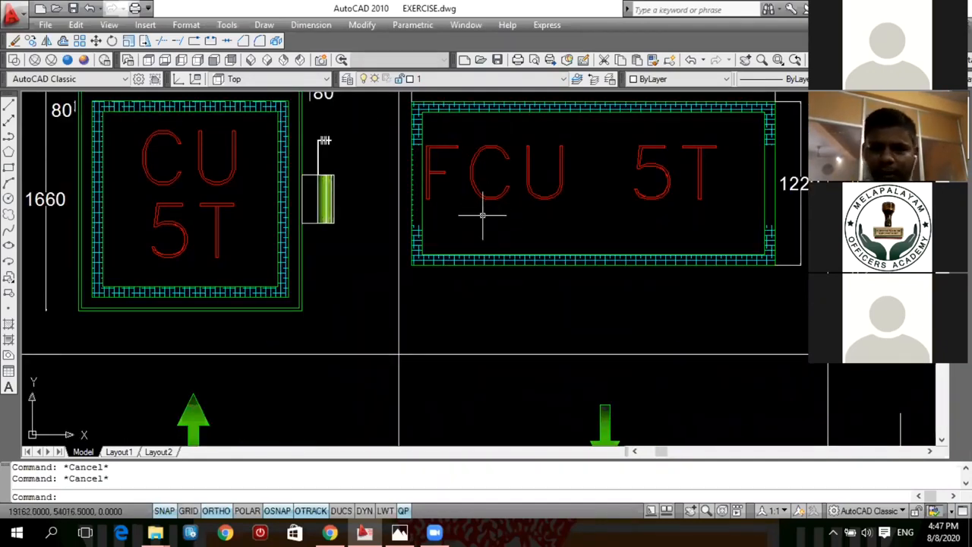
{"action": "scroll", "coordinate": [478, 199], "scroll_direction": "down", "scroll_amount": 2}
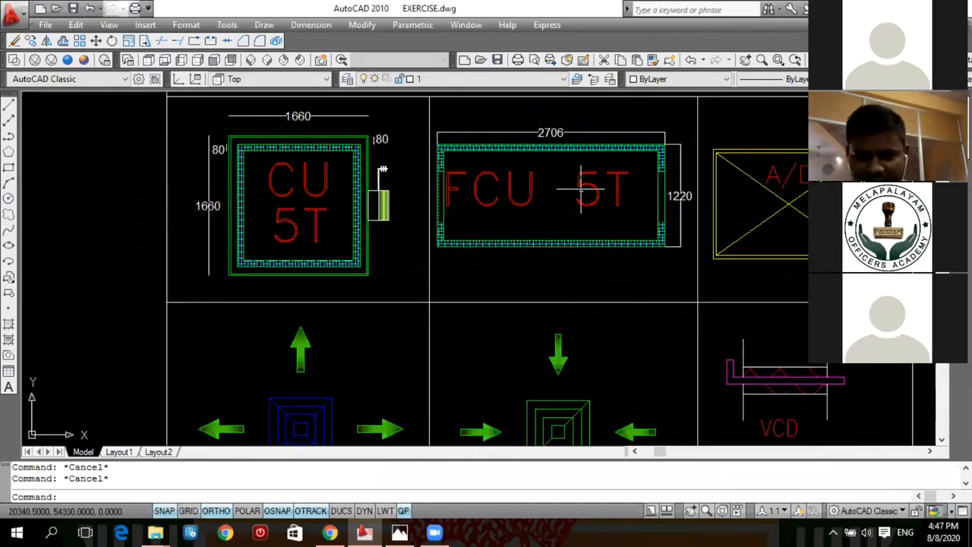
{"action": "scroll", "coordinate": [551, 184], "scroll_direction": "down", "scroll_amount": 2}
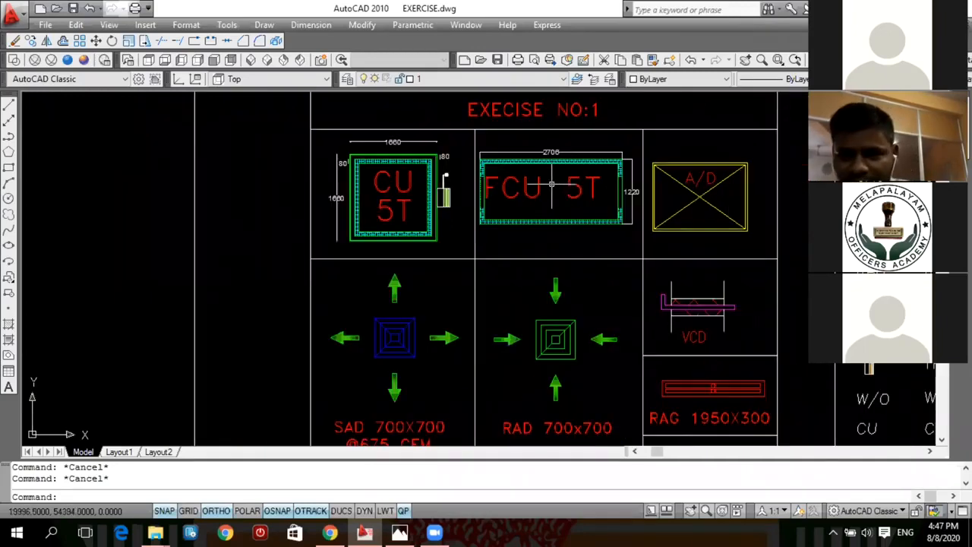
- Examine the A/D access door symbol in the first row of the exercise table
{"action": "scroll", "coordinate": [721, 183], "scroll_direction": "up", "scroll_amount": 2}
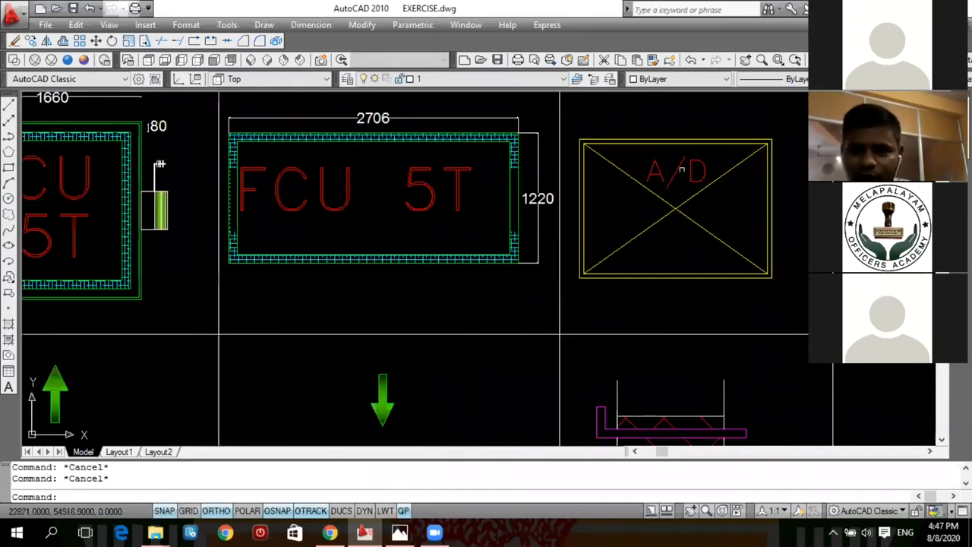
{"action": "scroll", "coordinate": [744, 133], "scroll_direction": "up", "scroll_amount": 3}
{"action": "scroll", "coordinate": [791, 225], "scroll_direction": "up", "scroll_amount": 2}
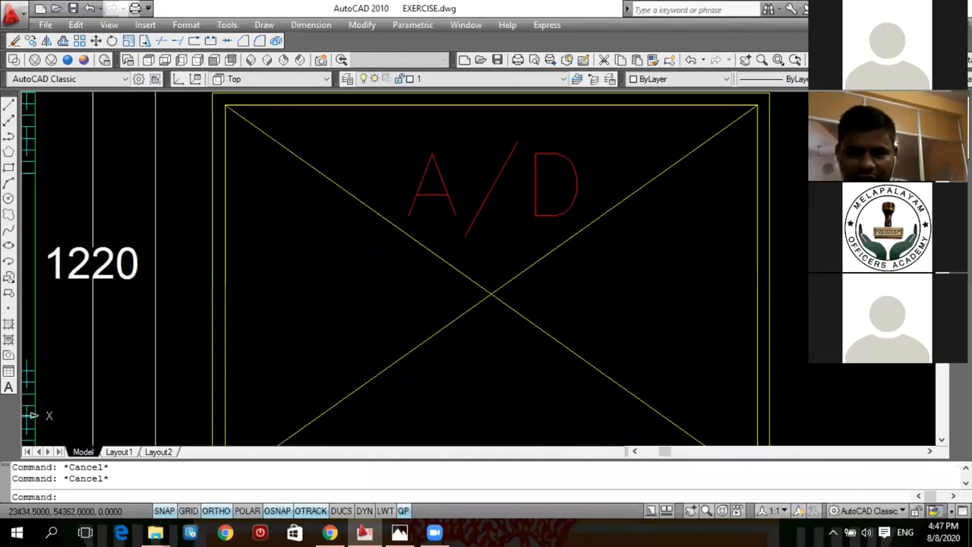
{"action": "scroll", "coordinate": [636, 207], "scroll_direction": "down", "scroll_amount": 3}
{"action": "scroll", "coordinate": [564, 187], "scroll_direction": "up", "scroll_amount": 1}
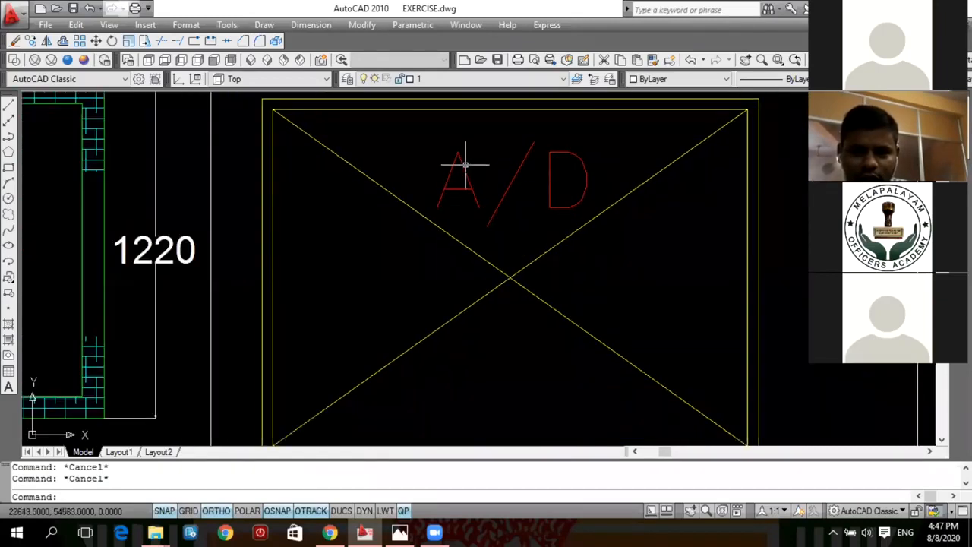
- Enlarge the drawing area with Clean Screen and close the Command Line window
{"action": "key", "text": "ctrl+0"}
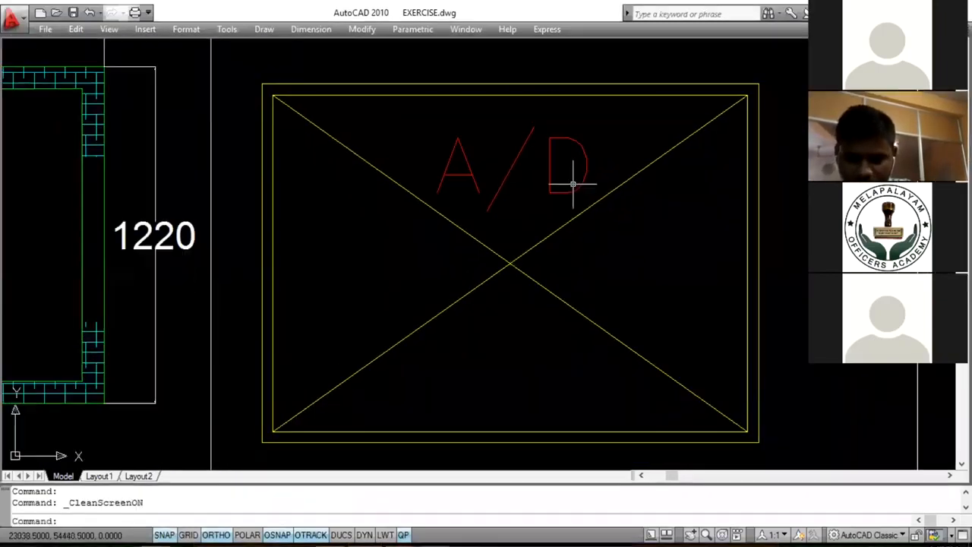
{"action": "key", "text": "ctrl+9"}
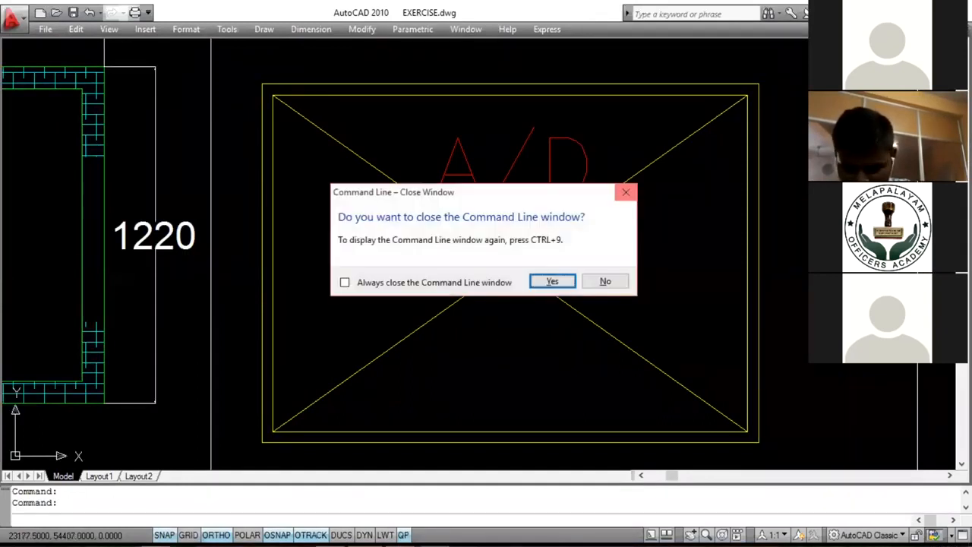
{"action": "key", "text": "Return"}
{"action": "scroll", "coordinate": [584, 222], "scroll_direction": "down", "scroll_amount": 4}
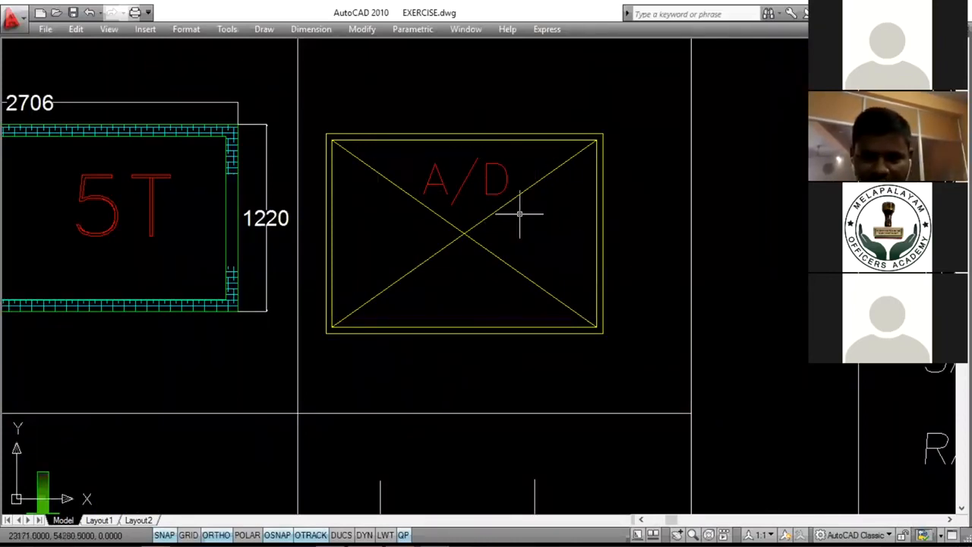
{"action": "scroll", "coordinate": [531, 184], "scroll_direction": "down", "scroll_amount": 4}
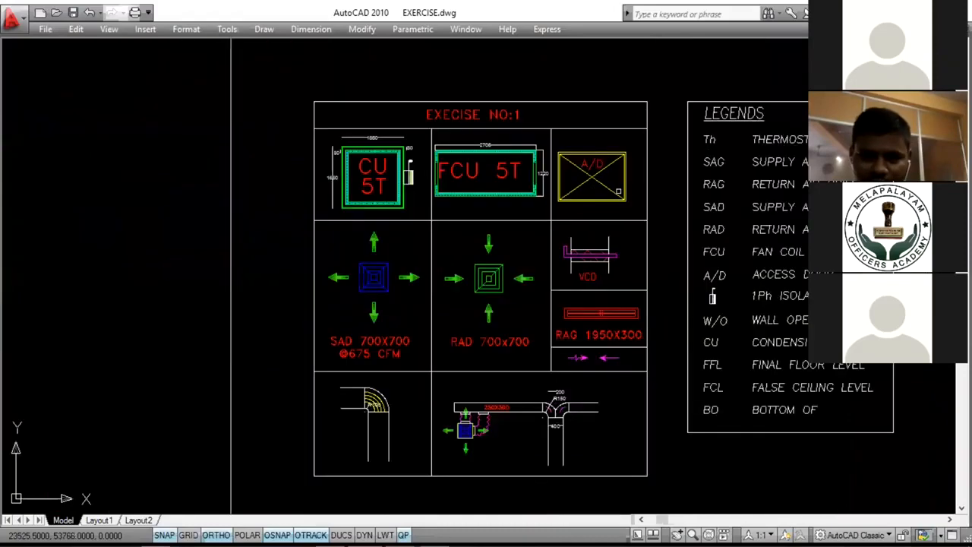
{"action": "scroll", "coordinate": [355, 300], "scroll_direction": "up", "scroll_amount": 2}
{"action": "scroll", "coordinate": [354, 303], "scroll_direction": "up", "scroll_amount": 3}
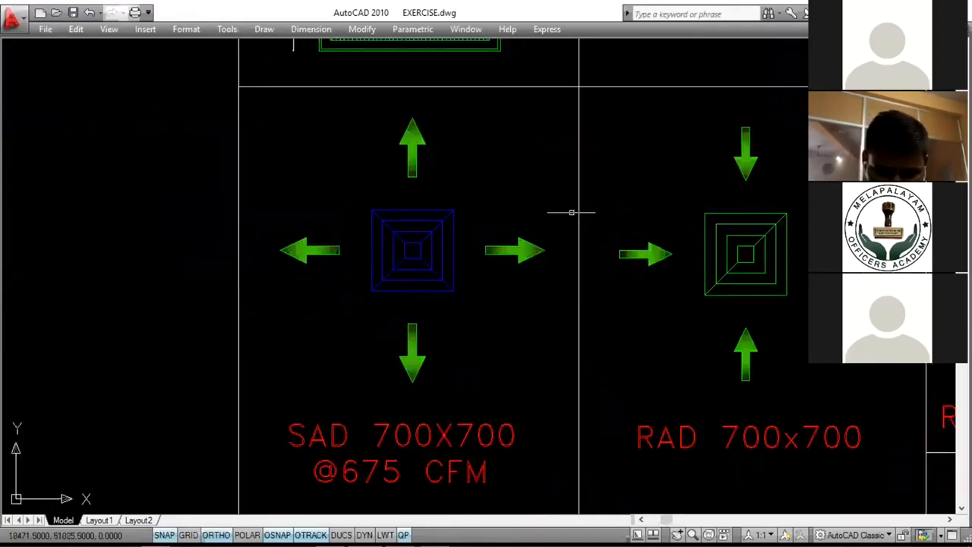
{"action": "scroll", "coordinate": [571, 213], "scroll_direction": "down", "scroll_amount": 2}
{"action": "scroll", "coordinate": [448, 255], "scroll_direction": "up", "scroll_amount": 2}
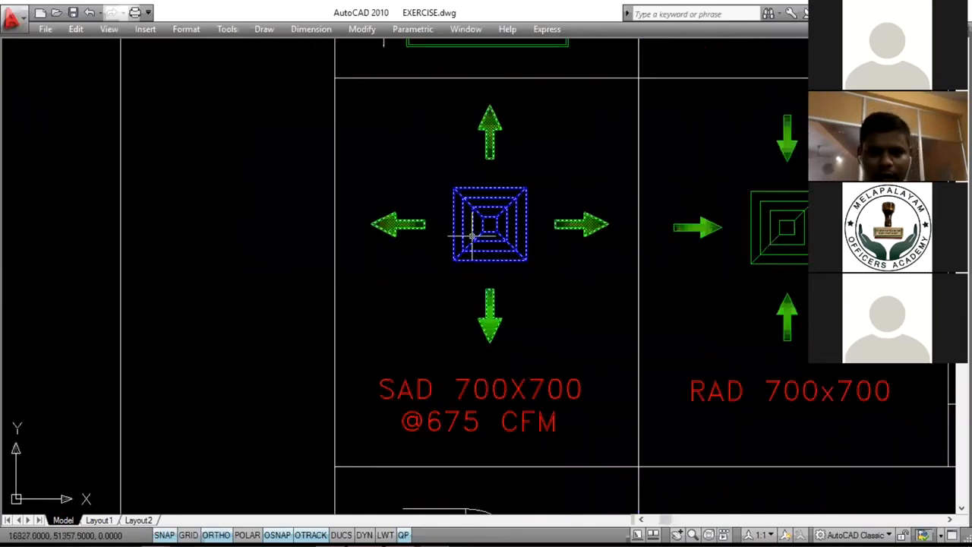
{"action": "scroll", "coordinate": [508, 242], "scroll_direction": "up", "scroll_amount": 3}
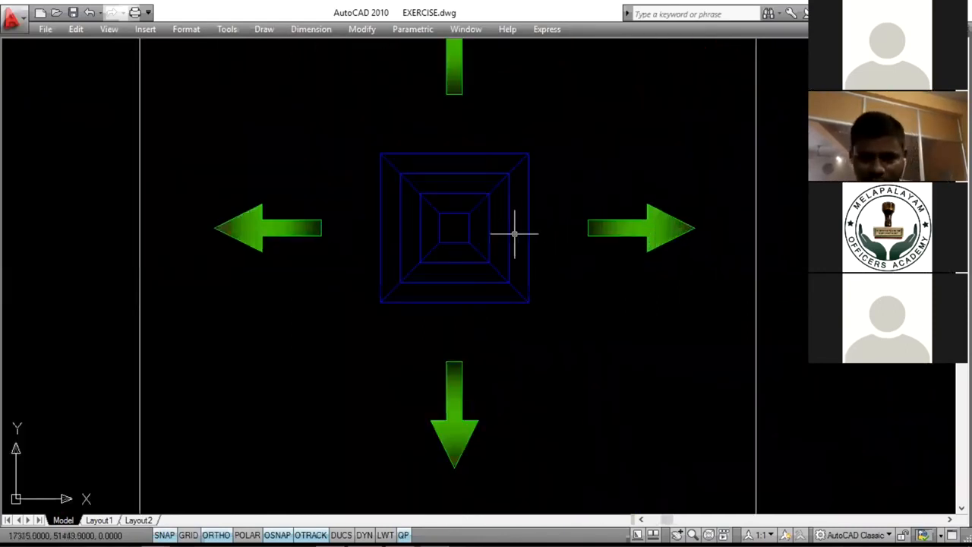
{"action": "scroll", "coordinate": [514, 230], "scroll_direction": "down", "scroll_amount": 2}
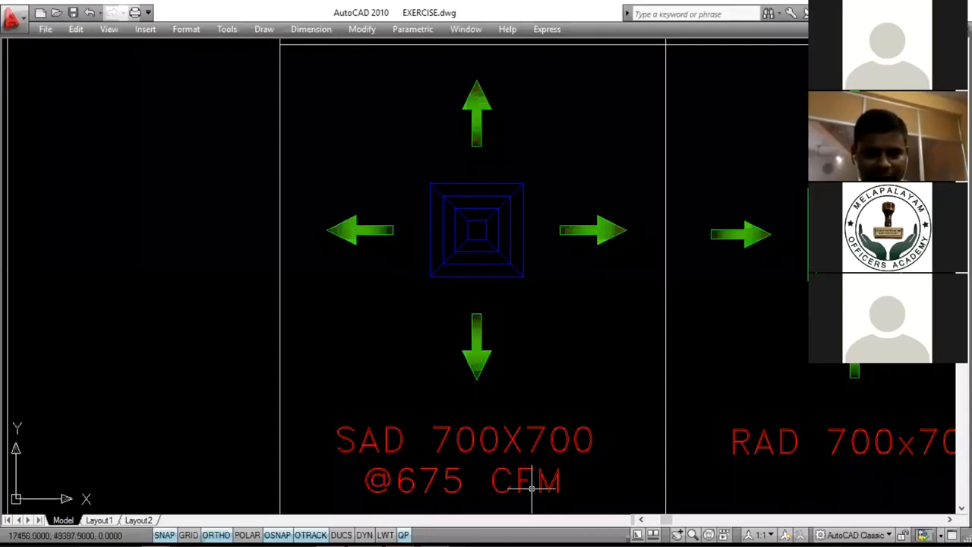
{"action": "scroll", "coordinate": [531, 489], "scroll_direction": "up", "scroll_amount": 2}
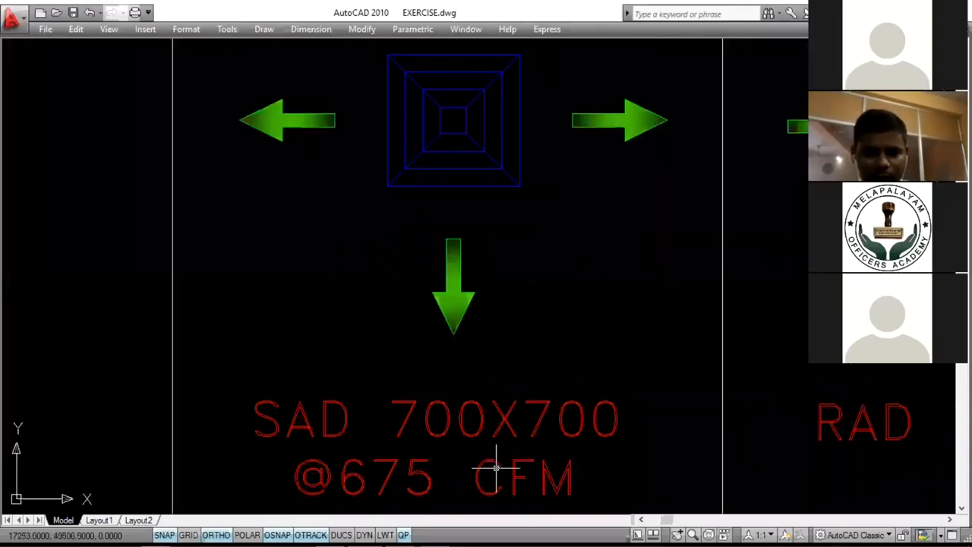
{"action": "scroll", "coordinate": [388, 397], "scroll_direction": "down", "scroll_amount": 2}
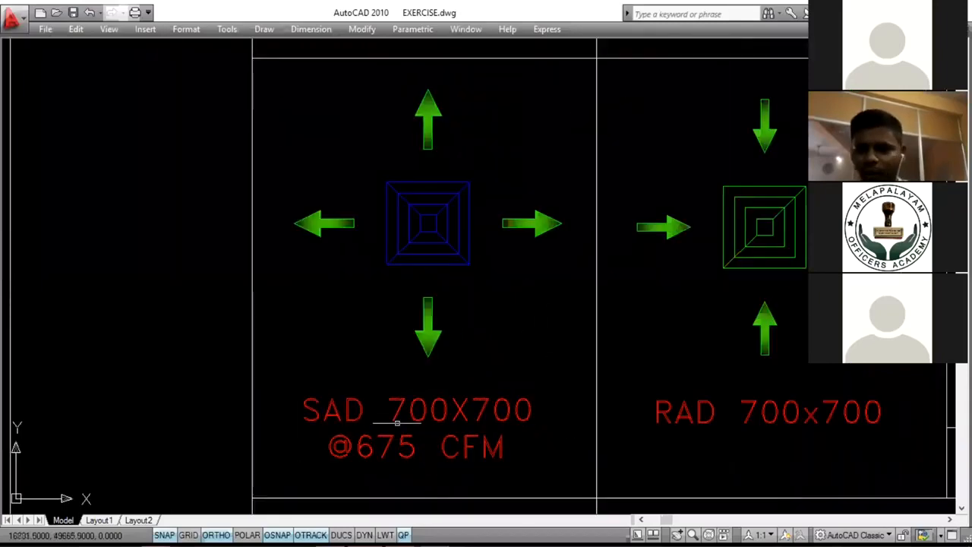
- Examine the RAD 700x700 return air diffuser, then the VCD and RAG 1950X300 symbols beside it
{"action": "scroll", "coordinate": [396, 422], "scroll_direction": "down", "scroll_amount": 3}
{"action": "scroll", "coordinate": [523, 310], "scroll_direction": "up", "scroll_amount": 2}
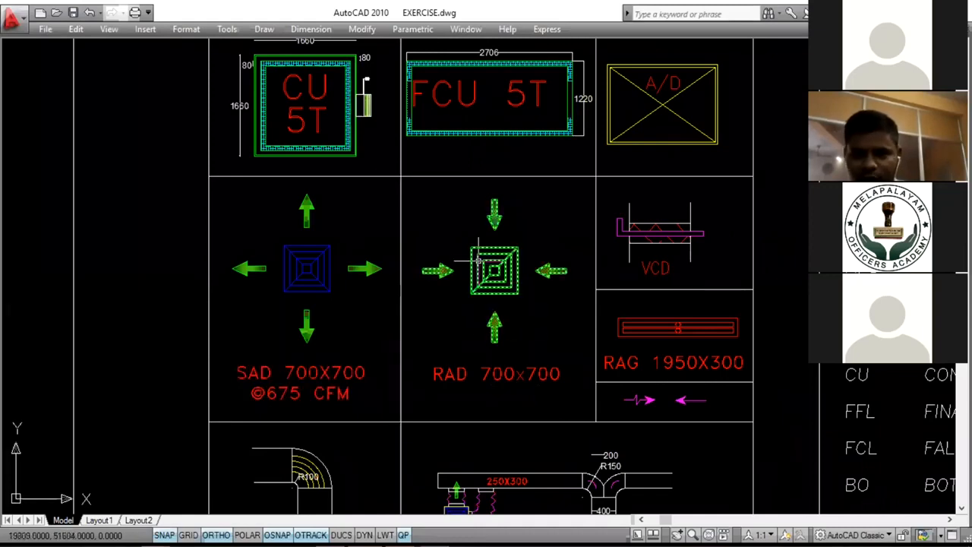
{"action": "scroll", "coordinate": [633, 266], "scroll_direction": "up", "scroll_amount": 3}
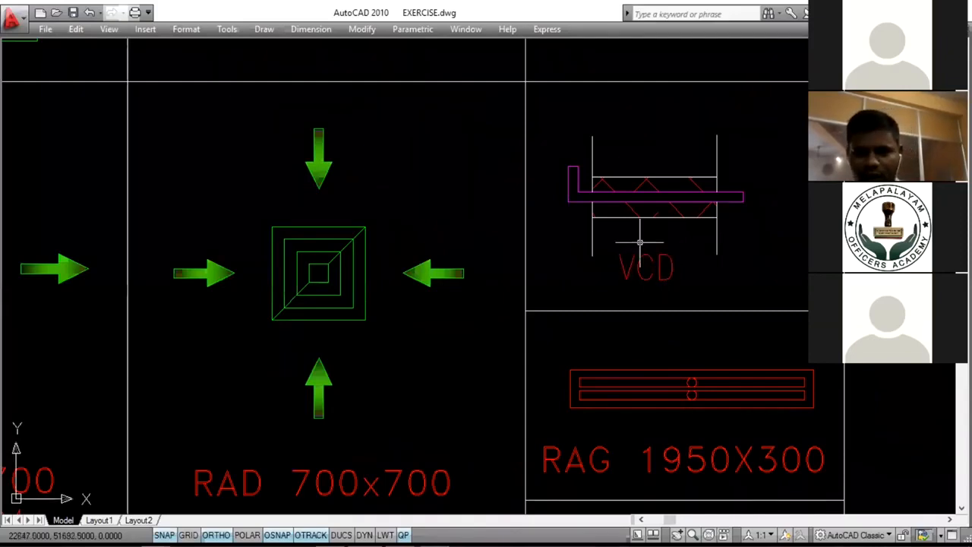
{"action": "scroll", "coordinate": [653, 228], "scroll_direction": "down", "scroll_amount": 2}
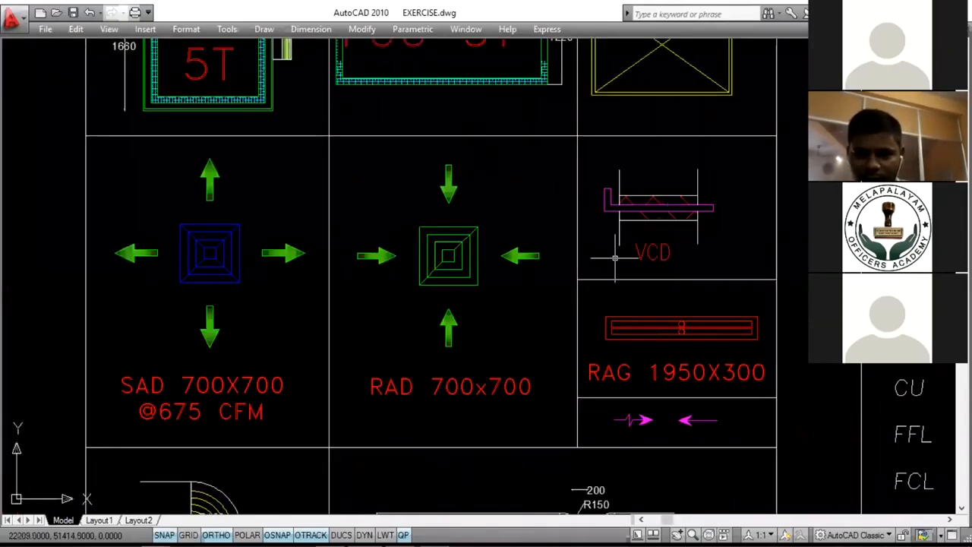
{"action": "scroll", "coordinate": [616, 262], "scroll_direction": "down", "scroll_amount": 4}
{"action": "scroll", "coordinate": [614, 311], "scroll_direction": "up", "scroll_amount": 2}
{"action": "scroll", "coordinate": [628, 275], "scroll_direction": "up", "scroll_amount": 2}
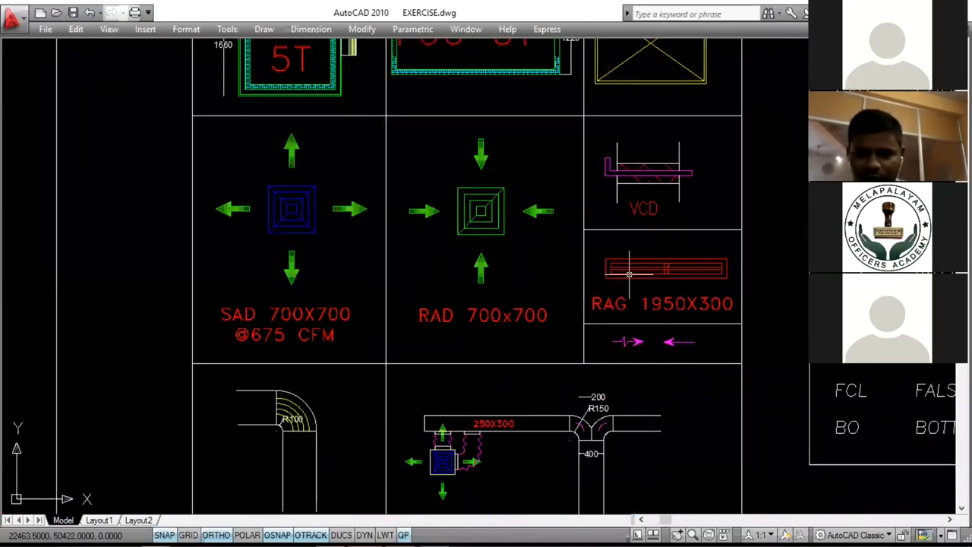
{"action": "scroll", "coordinate": [683, 313], "scroll_direction": "down", "scroll_amount": 4}
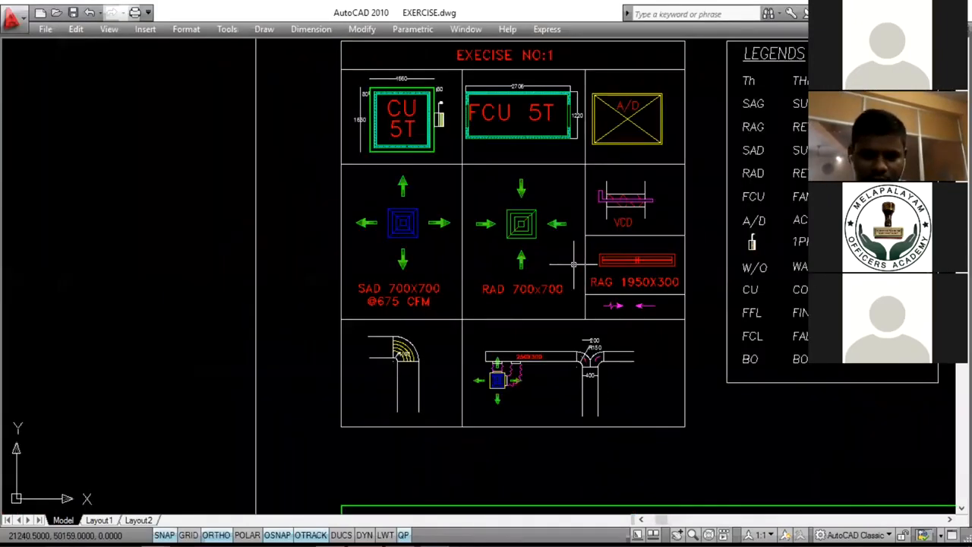
- Examine the R100 duct elbow with its curved vanes in the last row of the exercise table
{"action": "scroll", "coordinate": [395, 365], "scroll_direction": "up", "scroll_amount": 9}
{"action": "scroll", "coordinate": [391, 346], "scroll_direction": "down", "scroll_amount": 2}
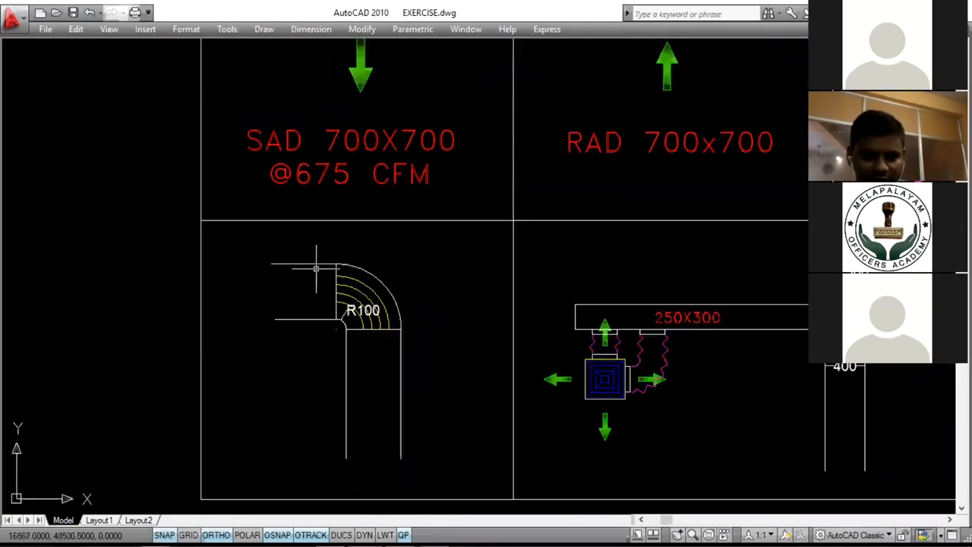
{"action": "scroll", "coordinate": [319, 289], "scroll_direction": "up", "scroll_amount": 2}
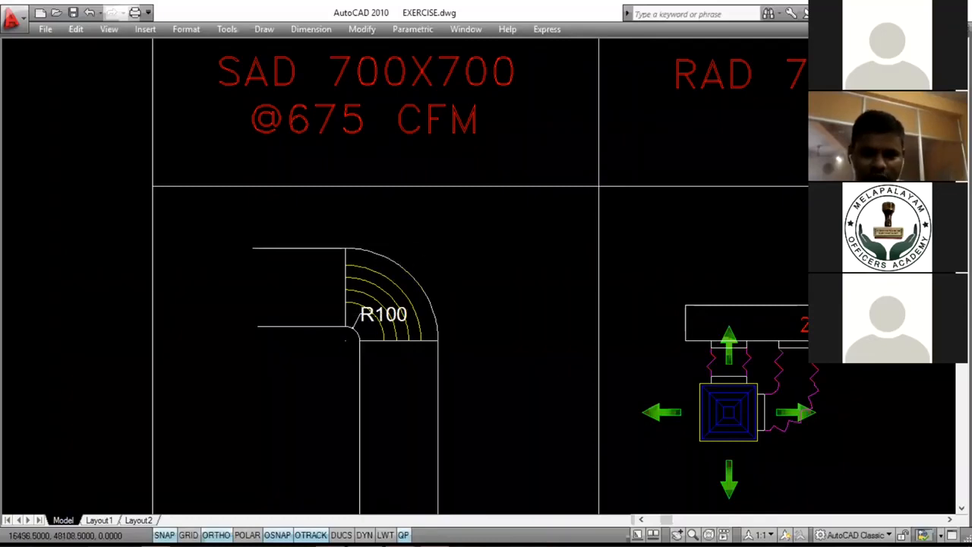
{"action": "scroll", "coordinate": [303, 311], "scroll_direction": "down", "scroll_amount": 2}
- Examine the 250X300 duct with its Y-branch and the flexible duct connections to the supply diffuser
{"action": "scroll", "coordinate": [776, 339], "scroll_direction": "up", "scroll_amount": 3}
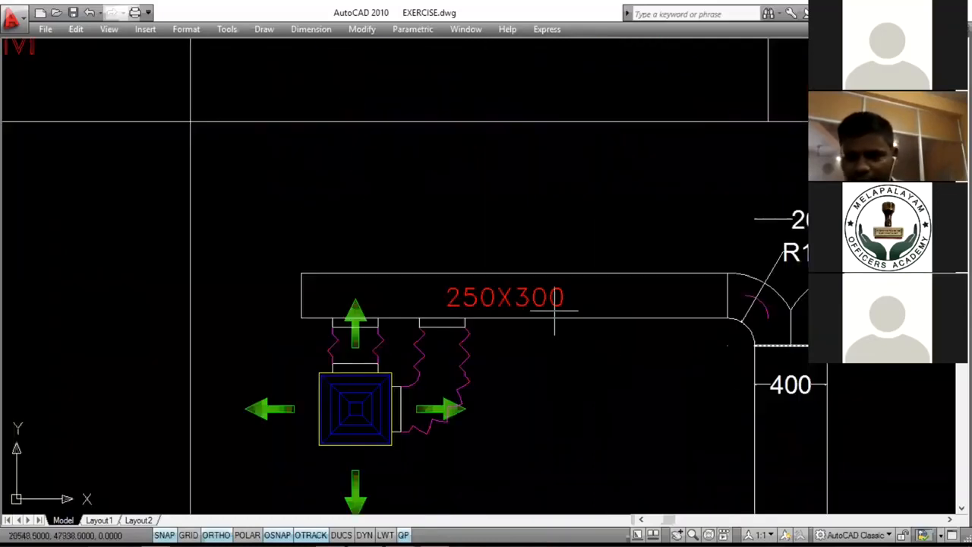
{"action": "scroll", "coordinate": [562, 364], "scroll_direction": "down", "scroll_amount": 3}
{"action": "scroll", "coordinate": [631, 442], "scroll_direction": "up", "scroll_amount": 1}
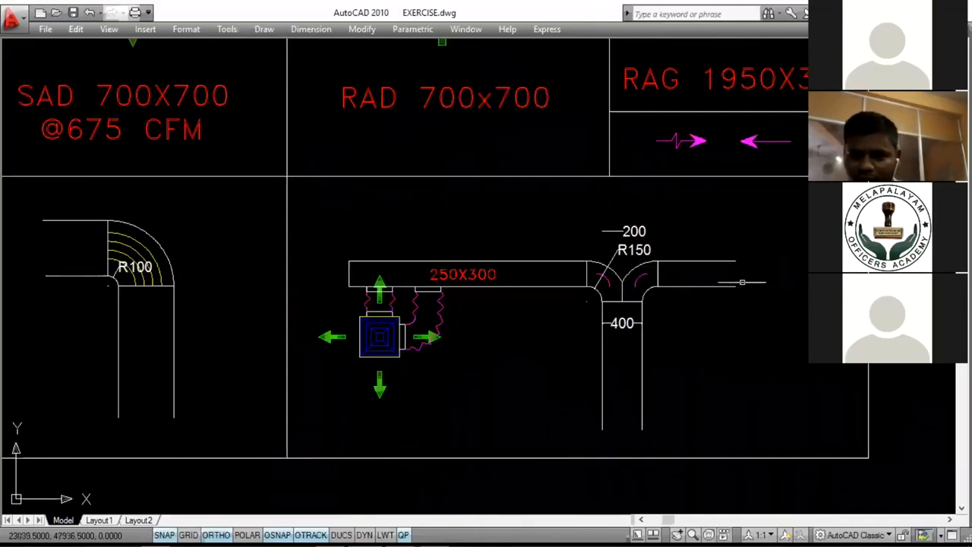
{"action": "scroll", "coordinate": [634, 283], "scroll_direction": "up", "scroll_amount": 1}
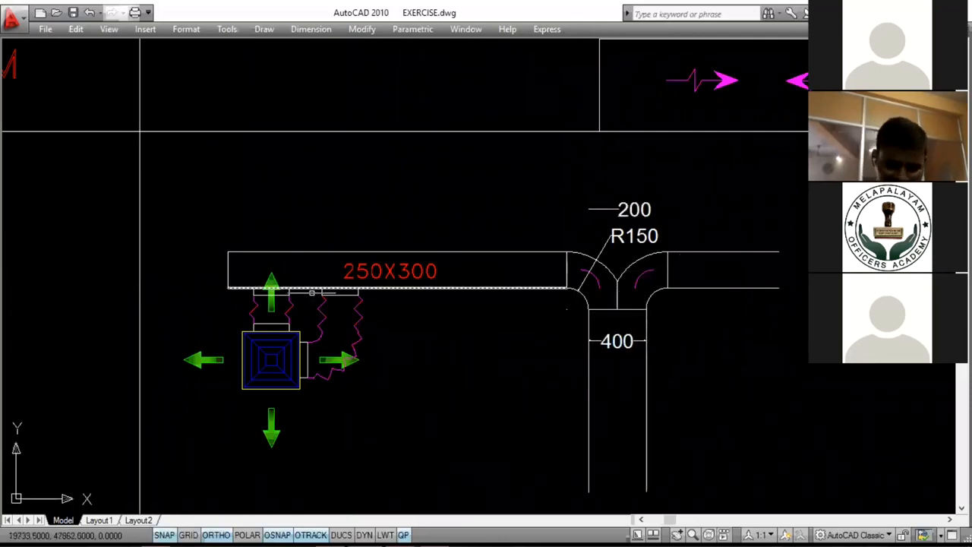
{"action": "scroll", "coordinate": [320, 325], "scroll_direction": "up", "scroll_amount": 3}
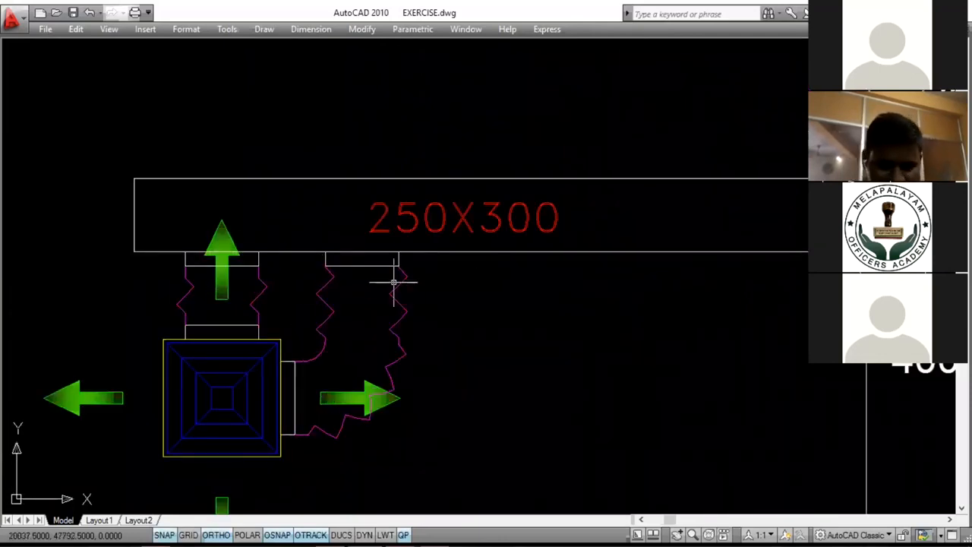
{"action": "scroll", "coordinate": [356, 228], "scroll_direction": "down", "scroll_amount": 3}
{"action": "scroll", "coordinate": [319, 274], "scroll_direction": "up", "scroll_amount": 3}
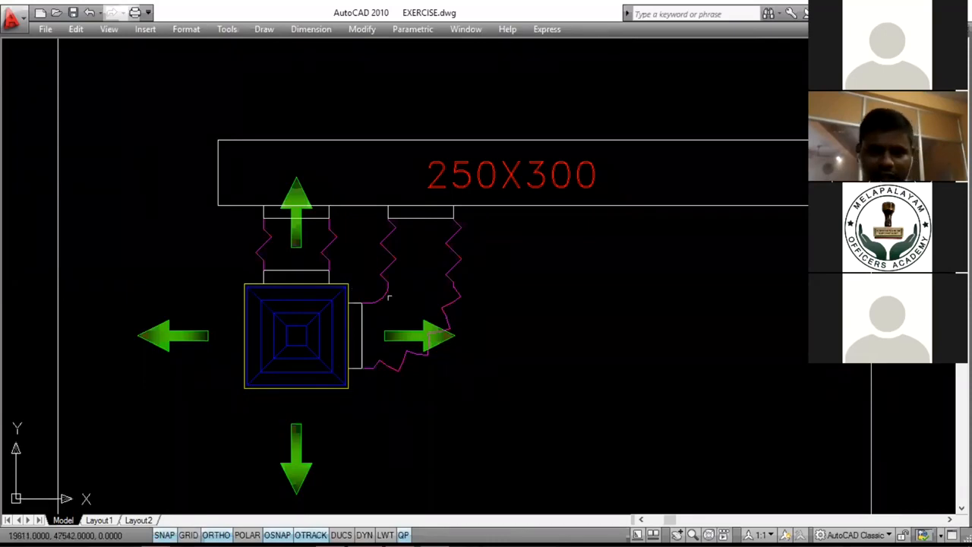
{"action": "scroll", "coordinate": [389, 298], "scroll_direction": "down", "scroll_amount": 5}
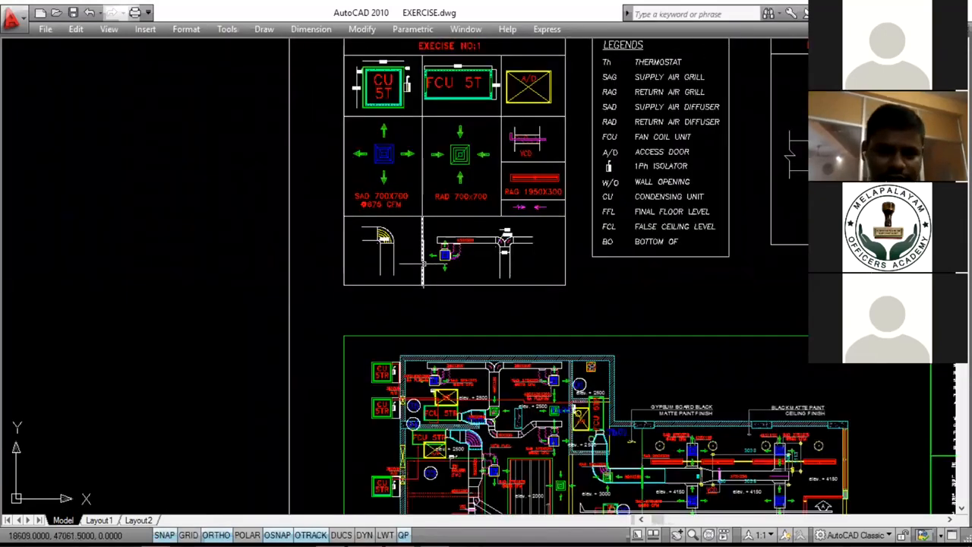
- Return to the CU 5T condensing unit symbol and inspect its outline, hatched border and dimensions up close
{"action": "scroll", "coordinate": [395, 129], "scroll_direction": "up", "scroll_amount": 6}
{"action": "scroll", "coordinate": [434, 164], "scroll_direction": "down", "scroll_amount": 2}
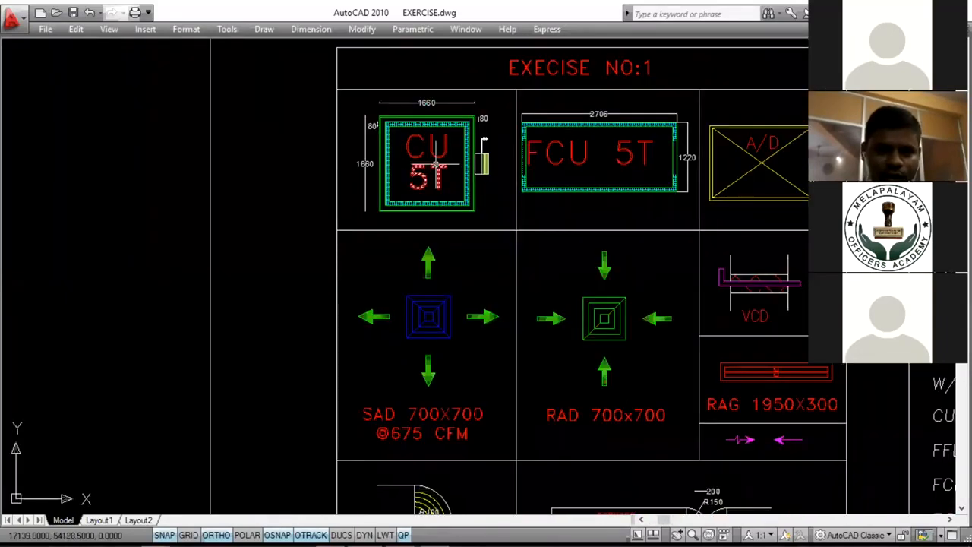
{"action": "scroll", "coordinate": [287, 135], "scroll_direction": "up", "scroll_amount": 3}
{"action": "scroll", "coordinate": [562, 174], "scroll_direction": "down", "scroll_amount": 4}
{"action": "scroll", "coordinate": [441, 165], "scroll_direction": "up", "scroll_amount": 2}
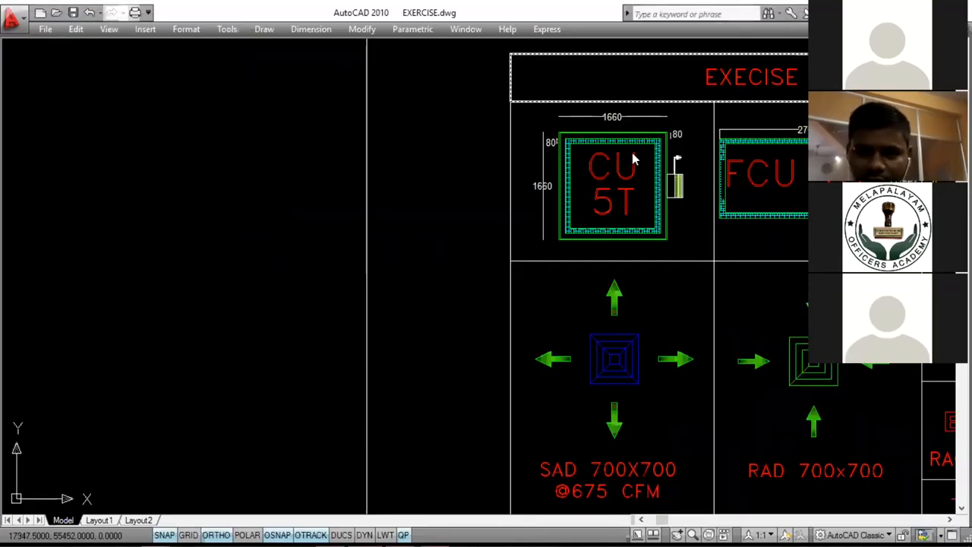
{"action": "scroll", "coordinate": [634, 160], "scroll_direction": "down", "scroll_amount": 5}
{"action": "scroll", "coordinate": [666, 136], "scroll_direction": "up", "scroll_amount": 8}
{"action": "scroll", "coordinate": [667, 139], "scroll_direction": "up", "scroll_amount": 5}
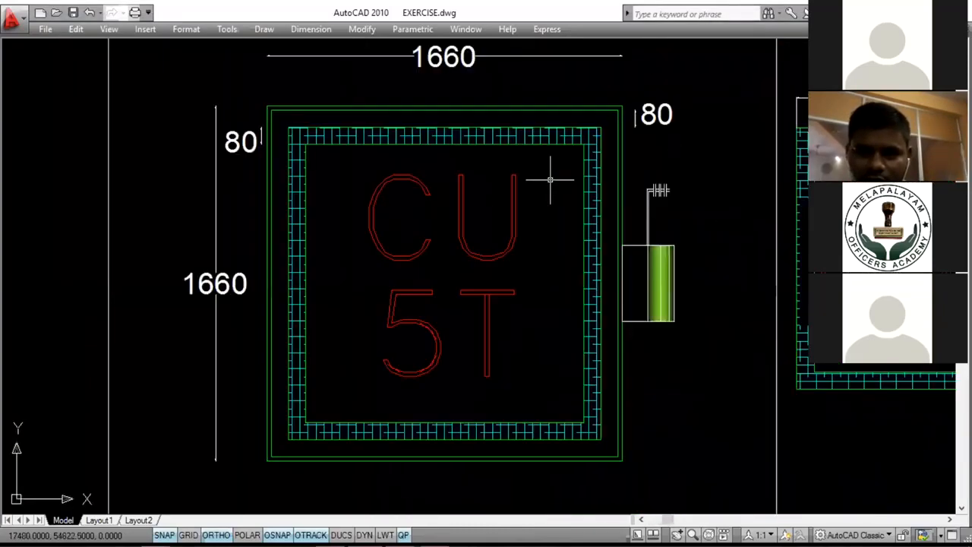
{"action": "scroll", "coordinate": [597, 180], "scroll_direction": "down", "scroll_amount": 4}
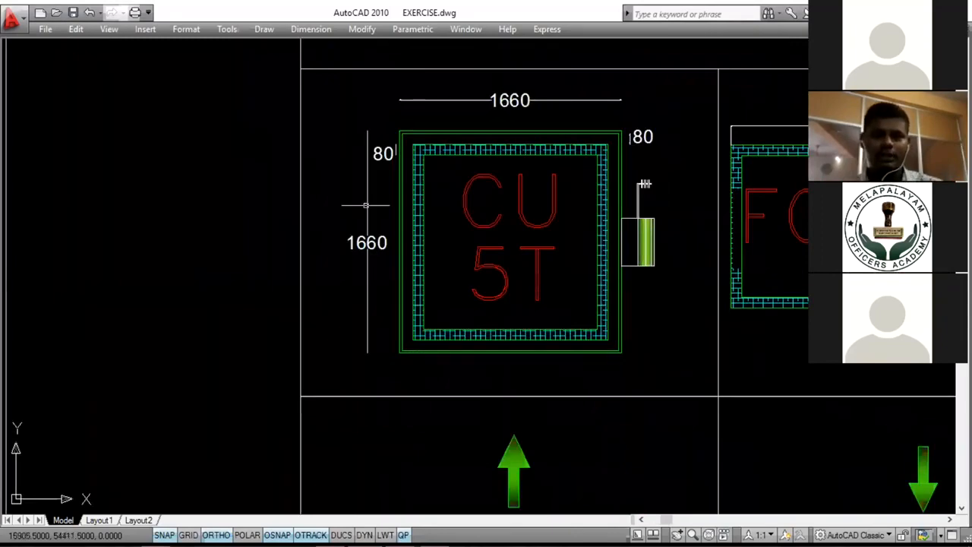
- Examine the CU 5T and FCU 5T symbols in the first row of the exercise table, including their outlines and dimensions
{"action": "scroll", "coordinate": [356, 231], "scroll_direction": "down", "scroll_amount": 2}
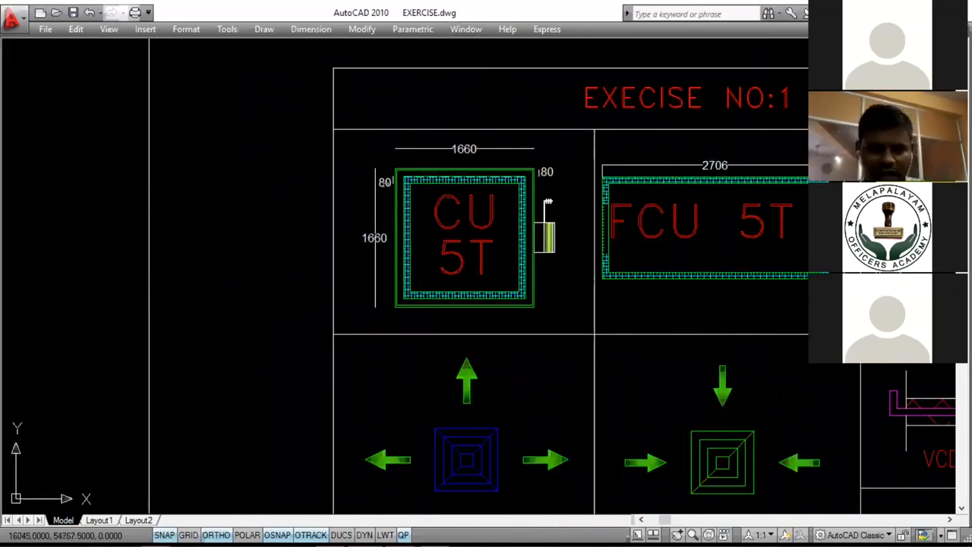
{"action": "scroll", "coordinate": [471, 44], "scroll_direction": "down", "scroll_amount": 2}
{"action": "scroll", "coordinate": [456, 43], "scroll_direction": "up", "scroll_amount": 3}
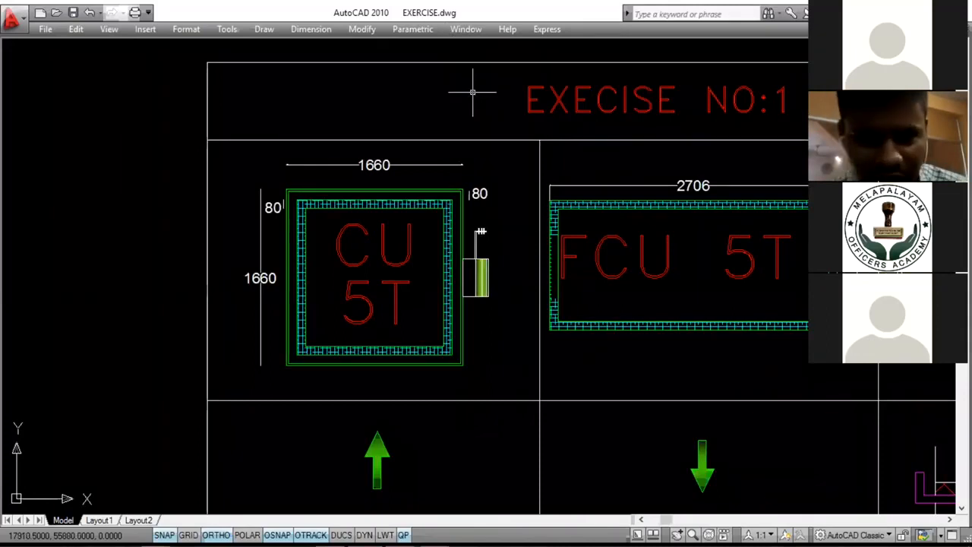
{"action": "scroll", "coordinate": [473, 87], "scroll_direction": "down", "scroll_amount": 2}
{"action": "scroll", "coordinate": [473, 79], "scroll_direction": "up", "scroll_amount": 2}
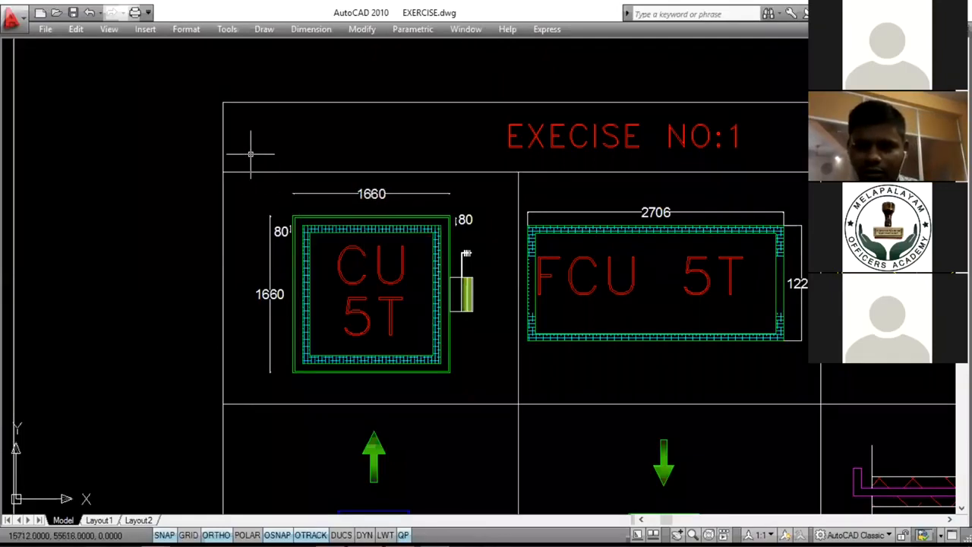
{"action": "scroll", "coordinate": [251, 152], "scroll_direction": "down", "scroll_amount": 2}
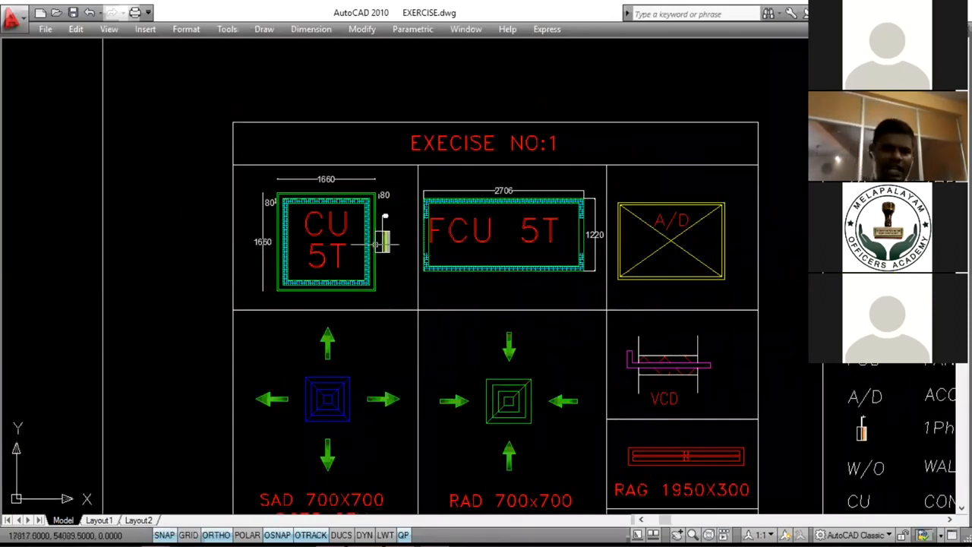
{"action": "scroll", "coordinate": [312, 220], "scroll_direction": "up", "scroll_amount": 2}
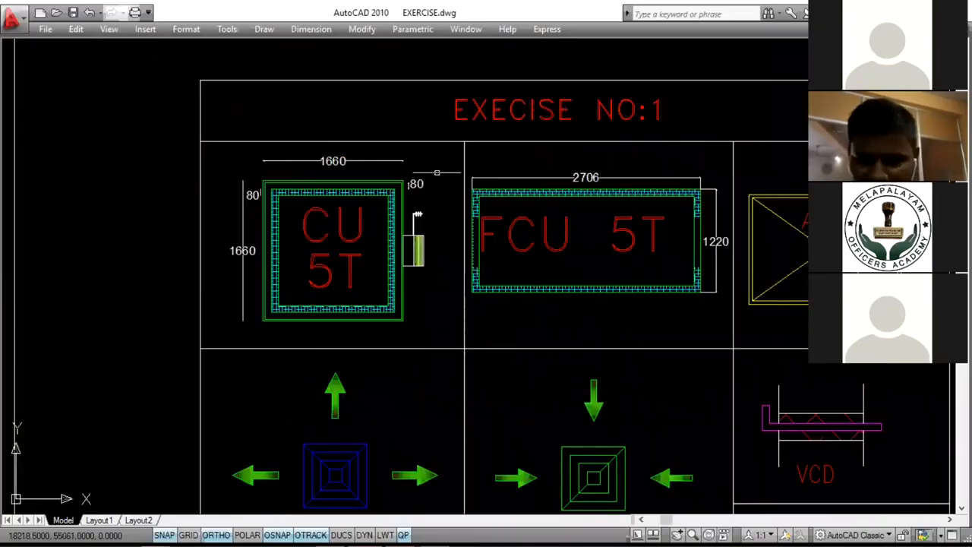
{"action": "scroll", "coordinate": [409, 175], "scroll_direction": "down", "scroll_amount": 2}
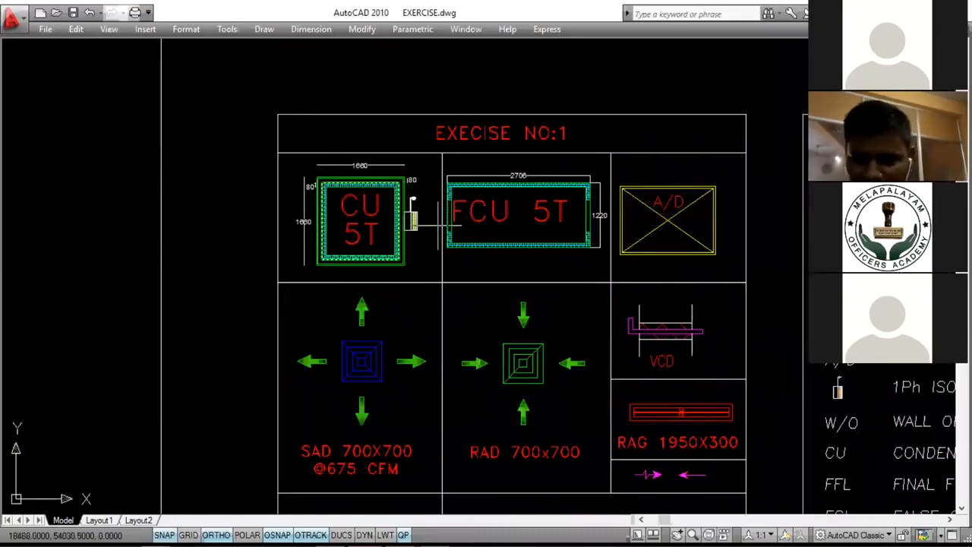
{"action": "scroll", "coordinate": [438, 226], "scroll_direction": "down", "scroll_amount": 2}
{"action": "scroll", "coordinate": [448, 211], "scroll_direction": "up", "scroll_amount": 2}
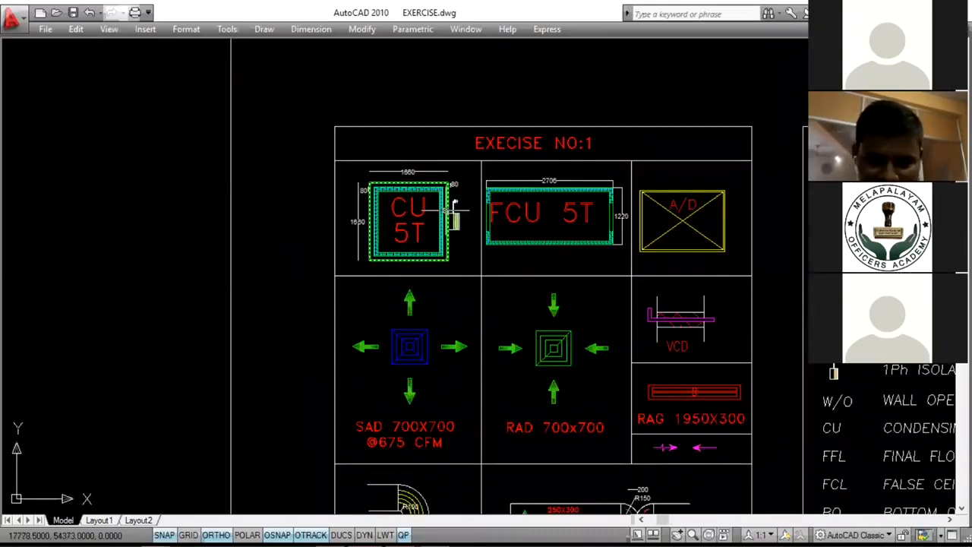
{"action": "scroll", "coordinate": [453, 211], "scroll_direction": "up", "scroll_amount": 3}
{"action": "scroll", "coordinate": [562, 201], "scroll_direction": "down", "scroll_amount": 3}
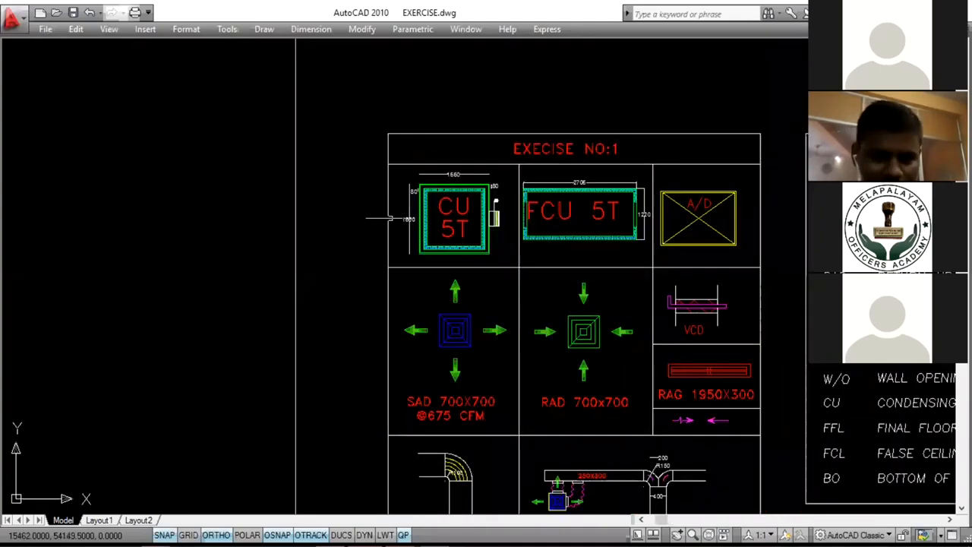
- Inspect the CU 5T symbol's inner hatched border, outer double outline and isolator up close, then review the exercise table with its legends
{"action": "scroll", "coordinate": [391, 218], "scroll_direction": "up", "scroll_amount": 4}
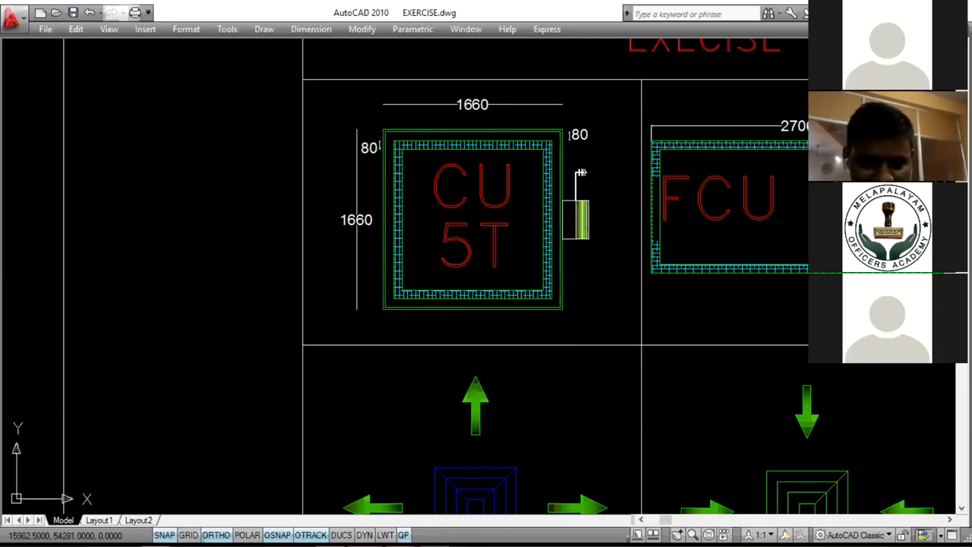
{"action": "left_click", "coordinate": [402, 172]}
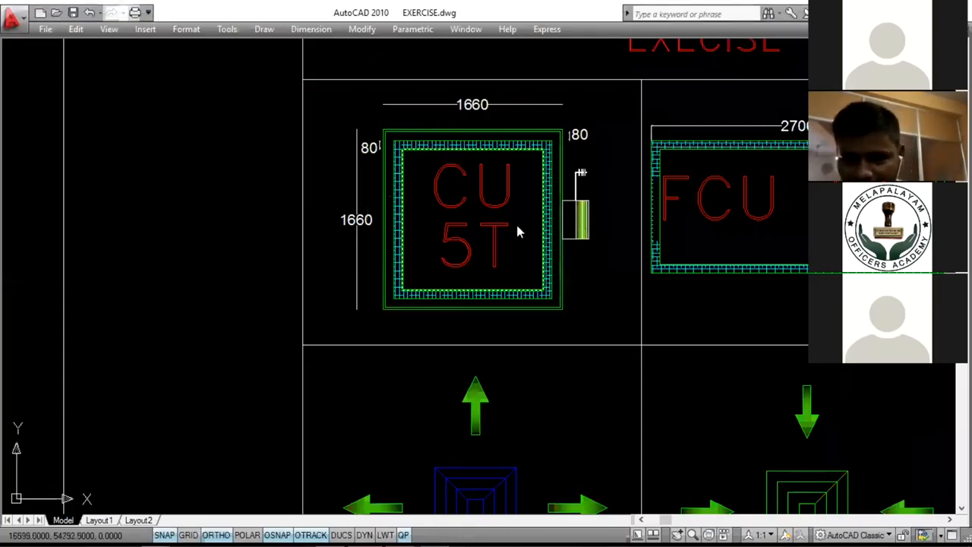
{"action": "scroll", "coordinate": [547, 133], "scroll_direction": "up", "scroll_amount": 2}
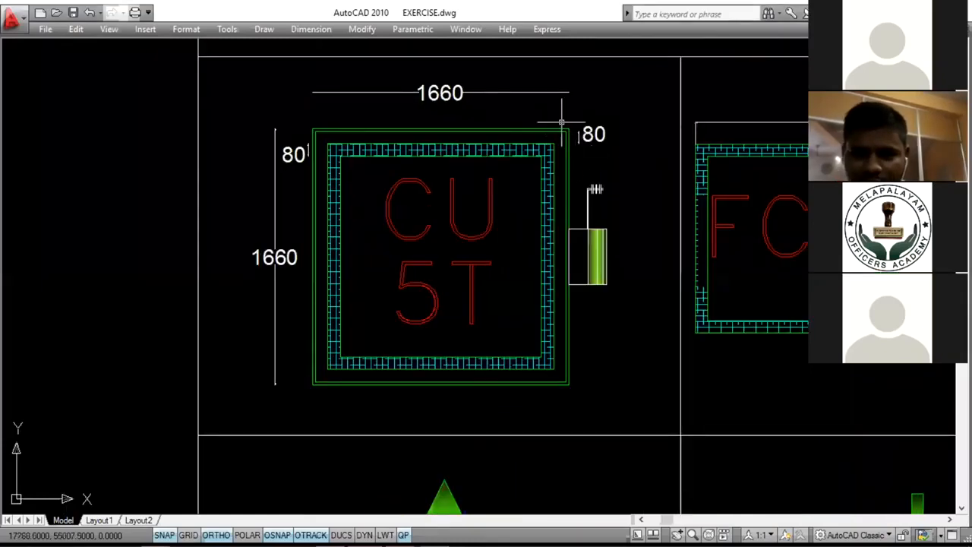
{"action": "scroll", "coordinate": [566, 132], "scroll_direction": "down", "scroll_amount": 5}
{"action": "scroll", "coordinate": [567, 132], "scroll_direction": "up", "scroll_amount": 3}
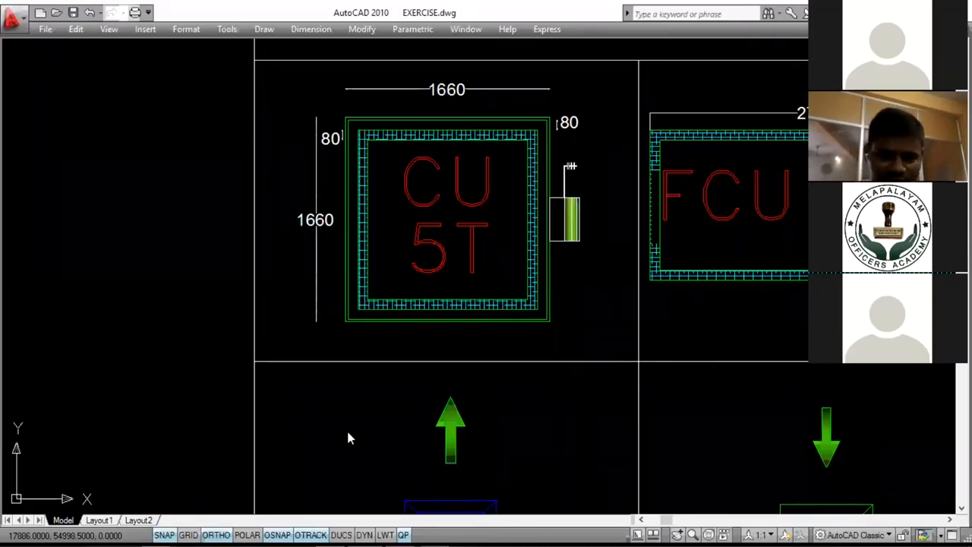
{"action": "scroll", "coordinate": [190, 265], "scroll_direction": "down", "scroll_amount": 3}
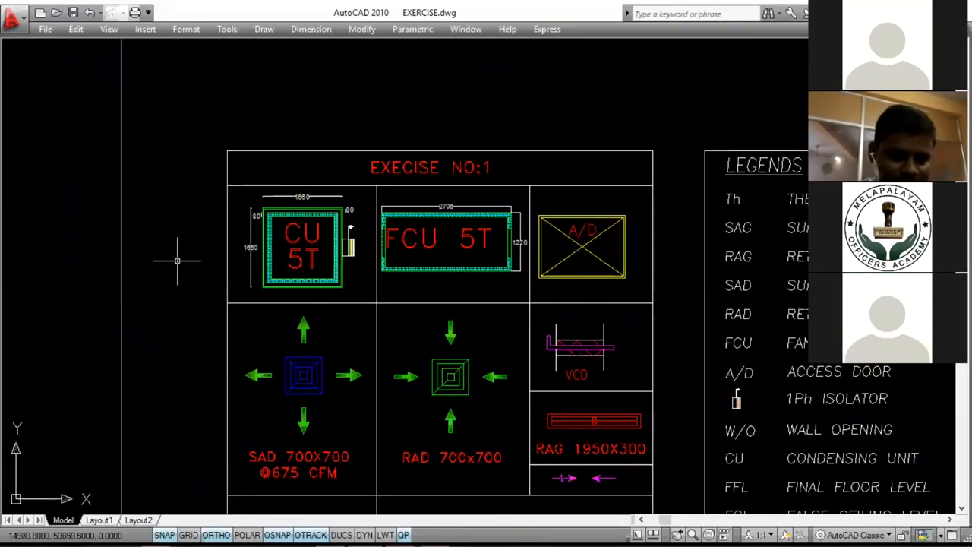
{"action": "scroll", "coordinate": [334, 254], "scroll_direction": "down", "scroll_amount": 3}
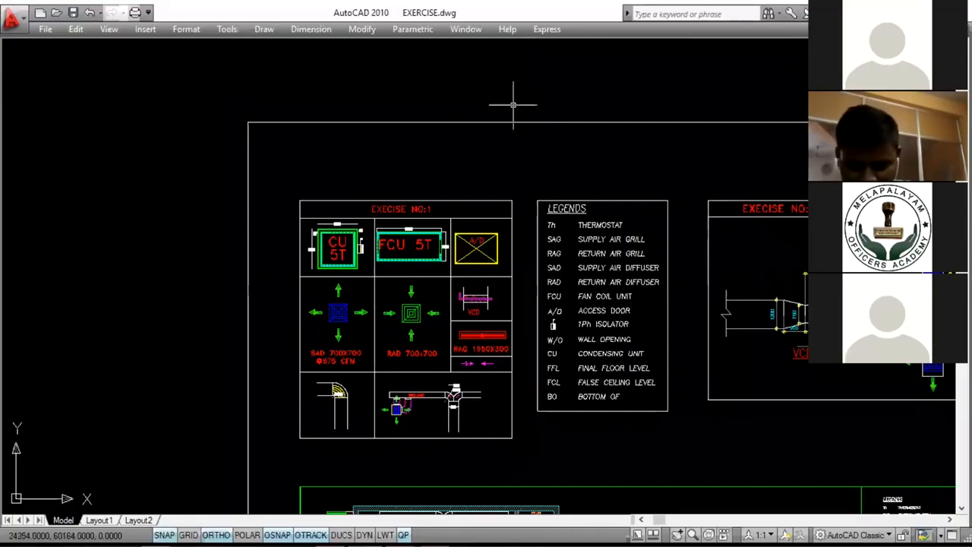
- Leave the clean-screen display, restore the command line window and bring the CU 5T symbol into view
{"action": "key", "text": "ctrl+0"}
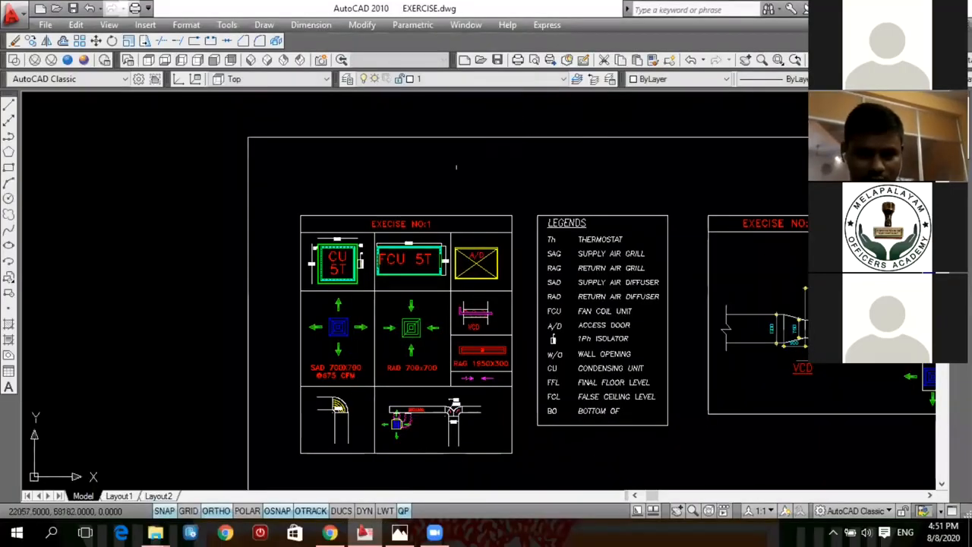
{"action": "key", "text": "ctrl+9"}
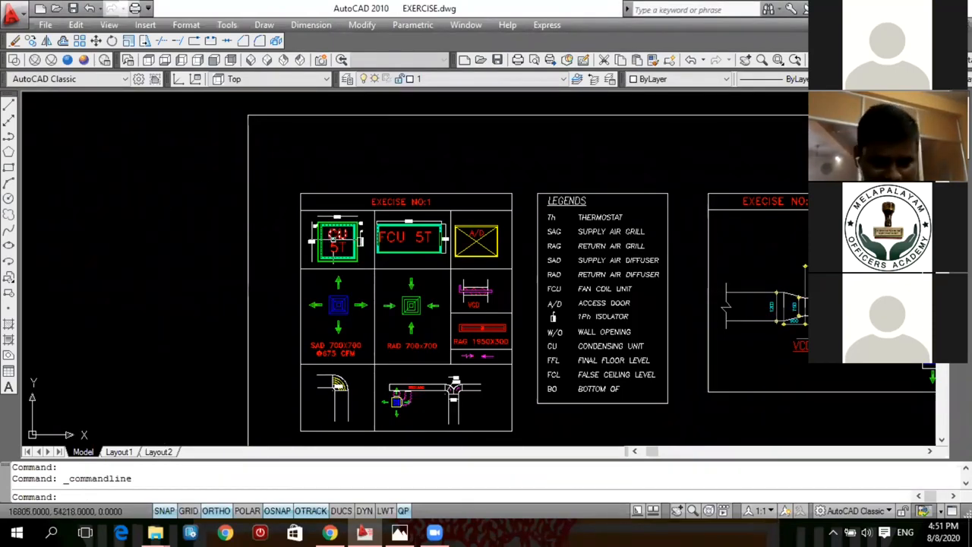
{"action": "scroll", "coordinate": [331, 256], "scroll_direction": "up", "scroll_amount": 4}
{"action": "scroll", "coordinate": [364, 220], "scroll_direction": "down", "scroll_amount": 2}
{"action": "scroll", "coordinate": [374, 205], "scroll_direction": "up", "scroll_amount": 2}
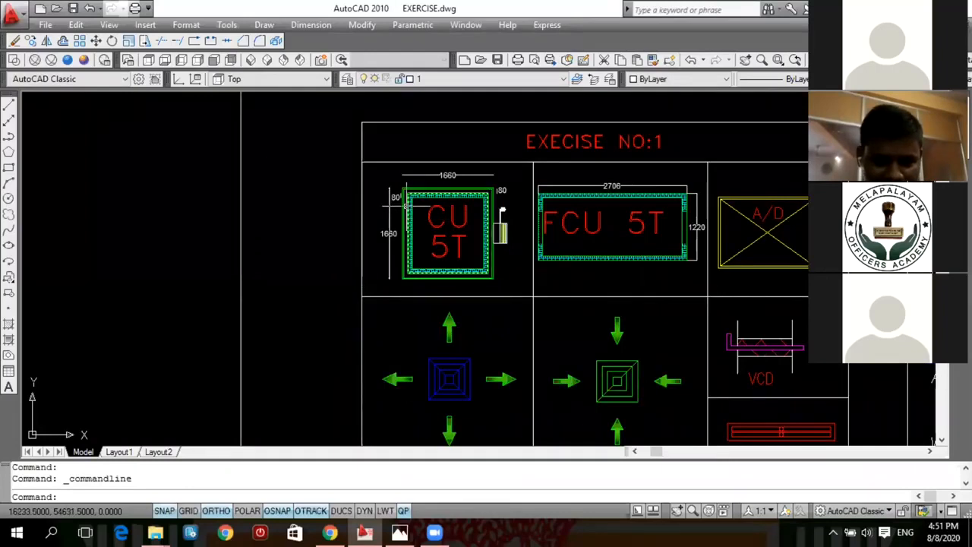
- Draw a horizontal test line 2000 long in the empty area beside the exercise table
{"action": "type", "text": "l"}
{"action": "key", "text": "Return"}
{"action": "left_click", "coordinate": [150, 297]}
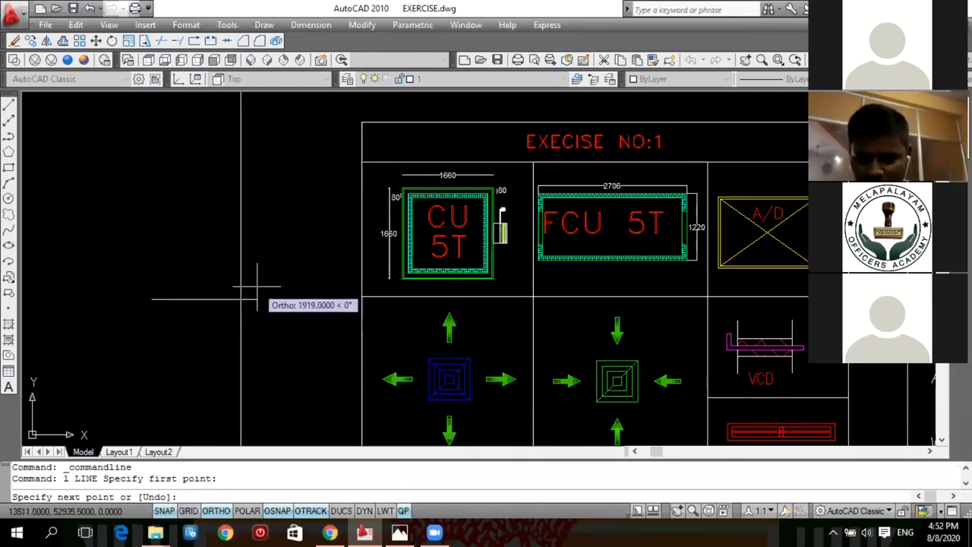
{"action": "type", "text": "200"}
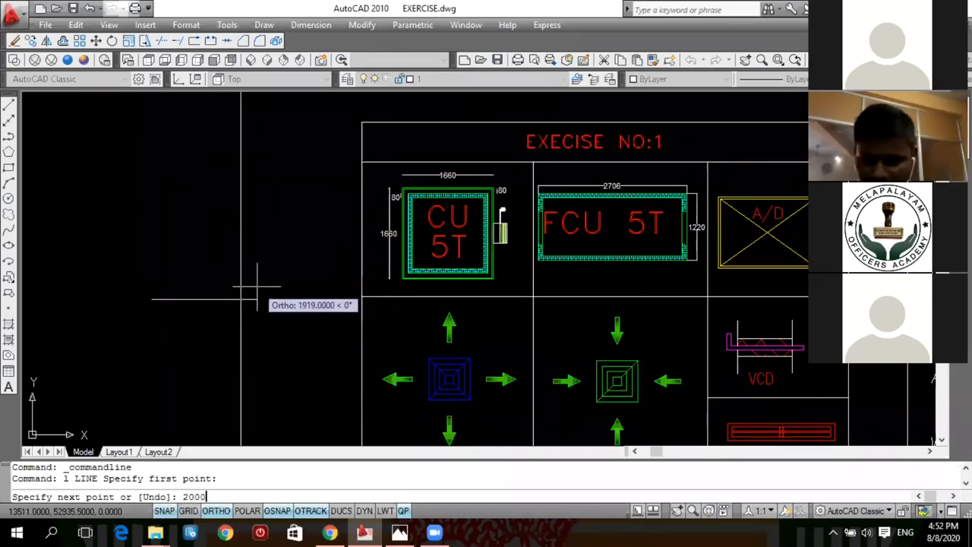
{"action": "type", "text": "0"}
{"action": "key", "text": "Return"}
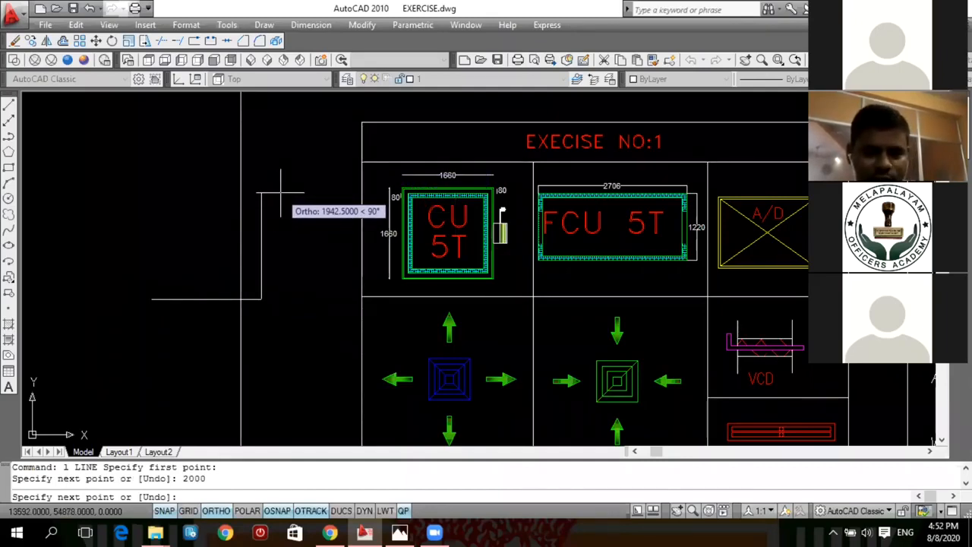
{"action": "key", "text": "Escape"}
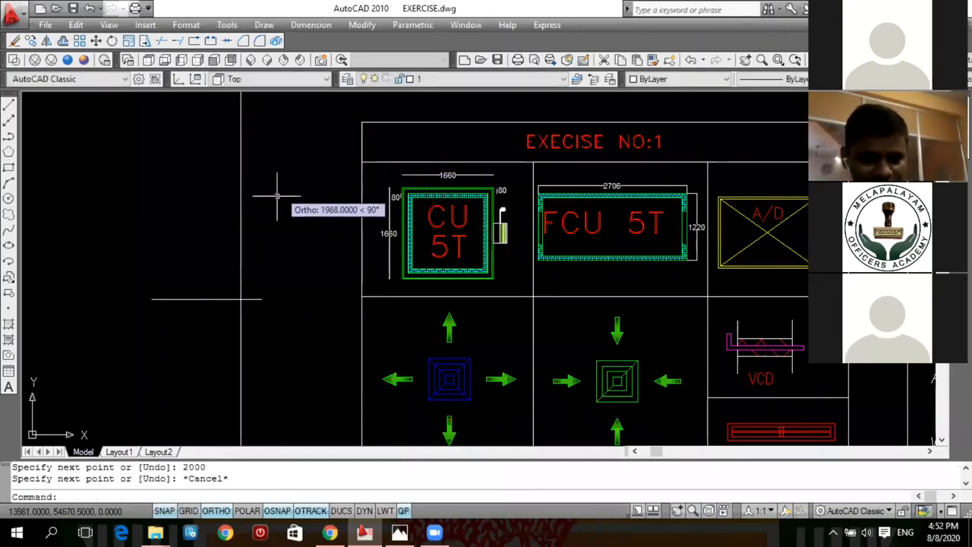
- Erase the 2000-long test line beside the exercise table
{"action": "left_click", "coordinate": [206, 280]}
{"action": "left_click", "coordinate": [186, 304]}
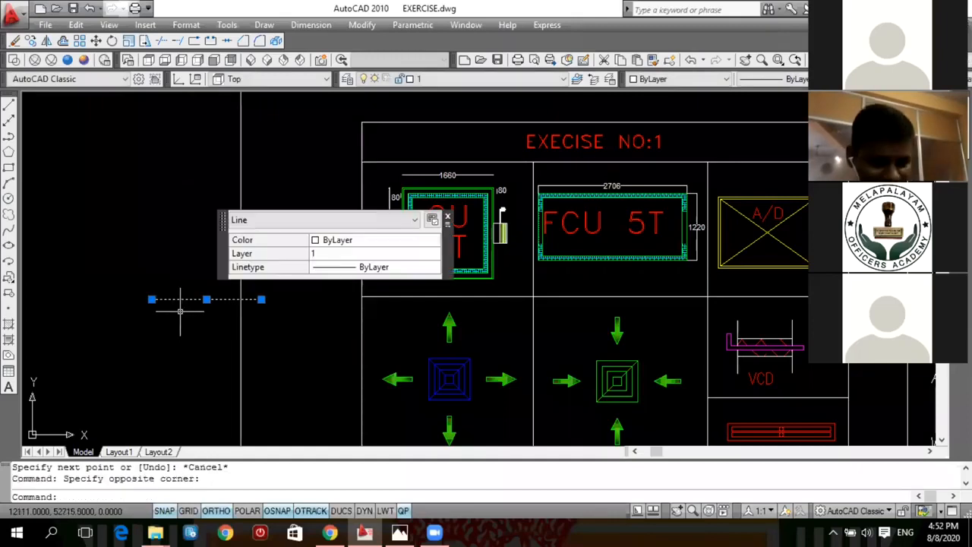
{"action": "type", "text": "e"}
{"action": "key", "text": "Return"}
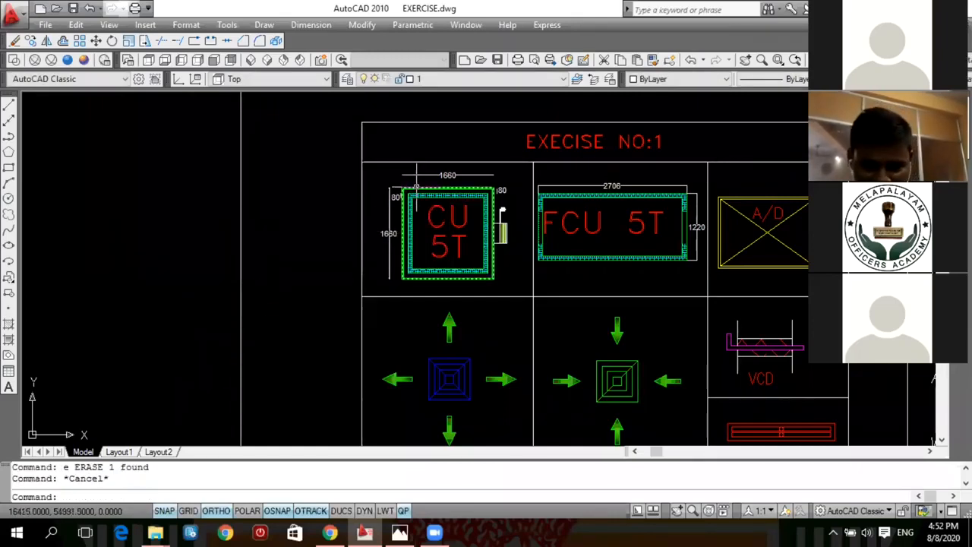
{"action": "type", "text": "re"}
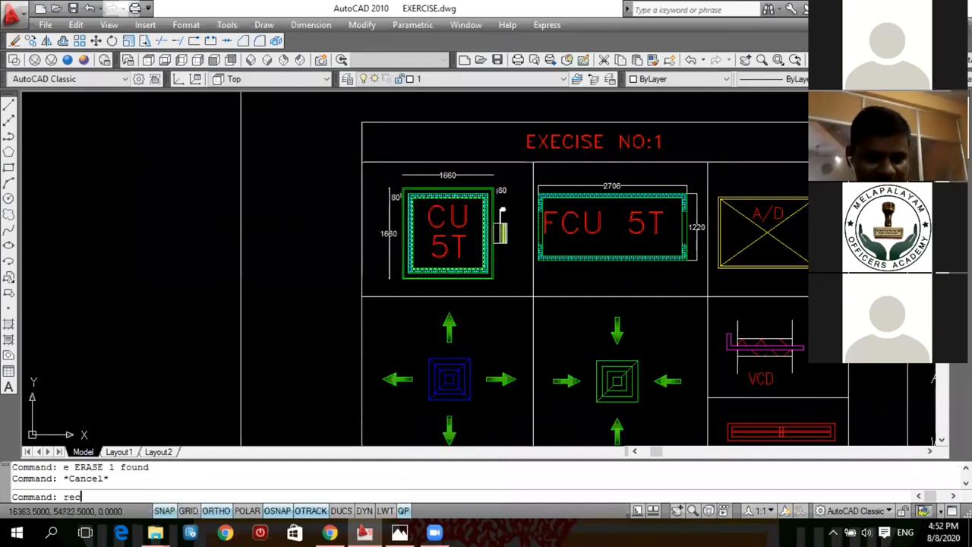
{"action": "type", "text": "c"}
{"action": "key", "text": "Return"}
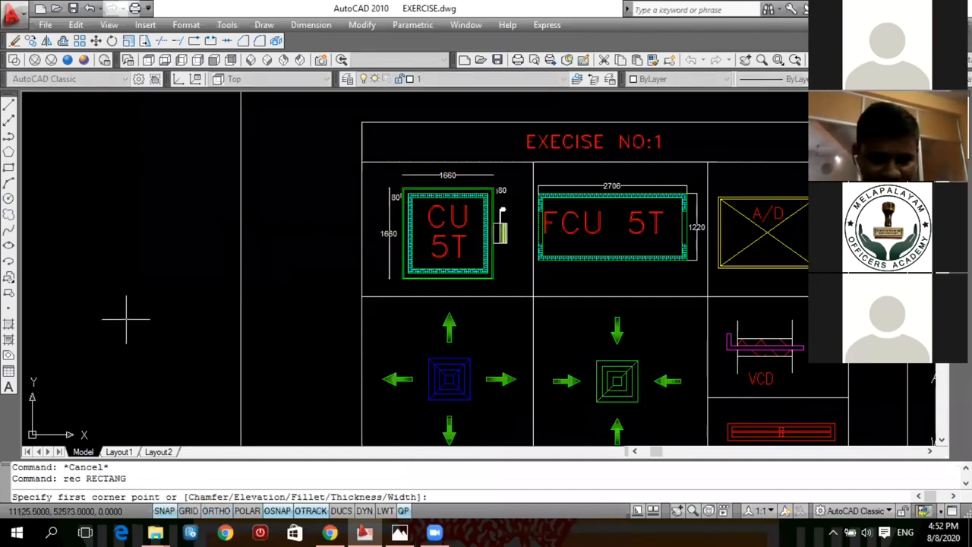
{"action": "left_click", "coordinate": [81, 342]}
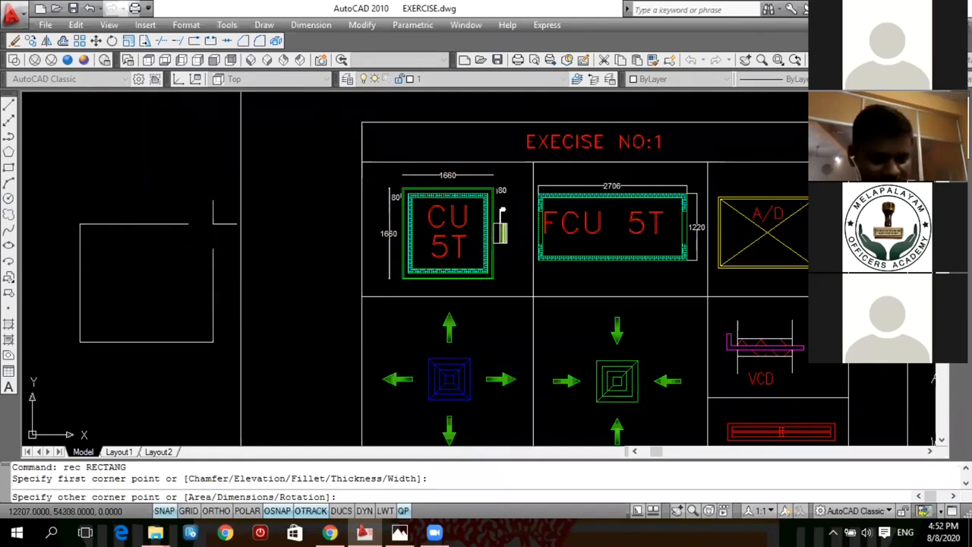
{"action": "type", "text": "@"}
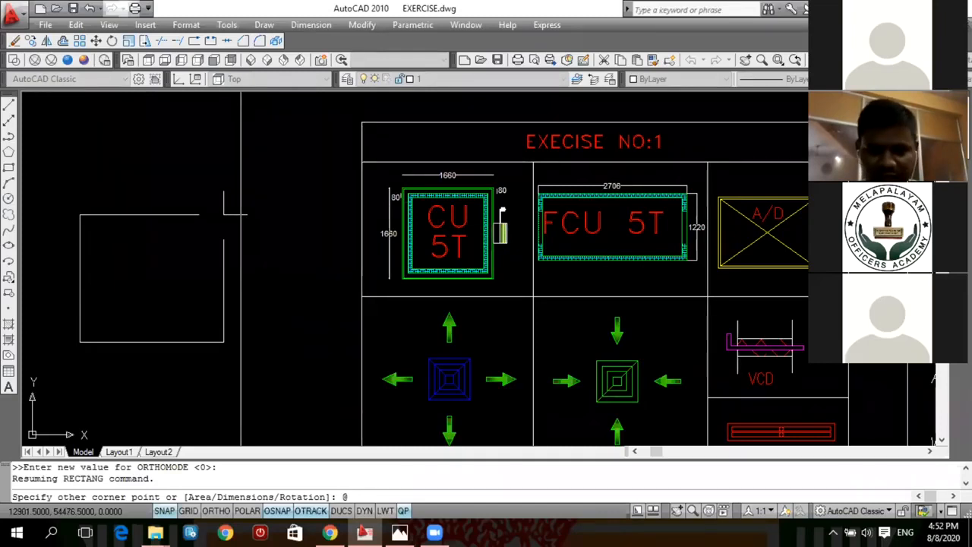
{"action": "type", "text": "1"}
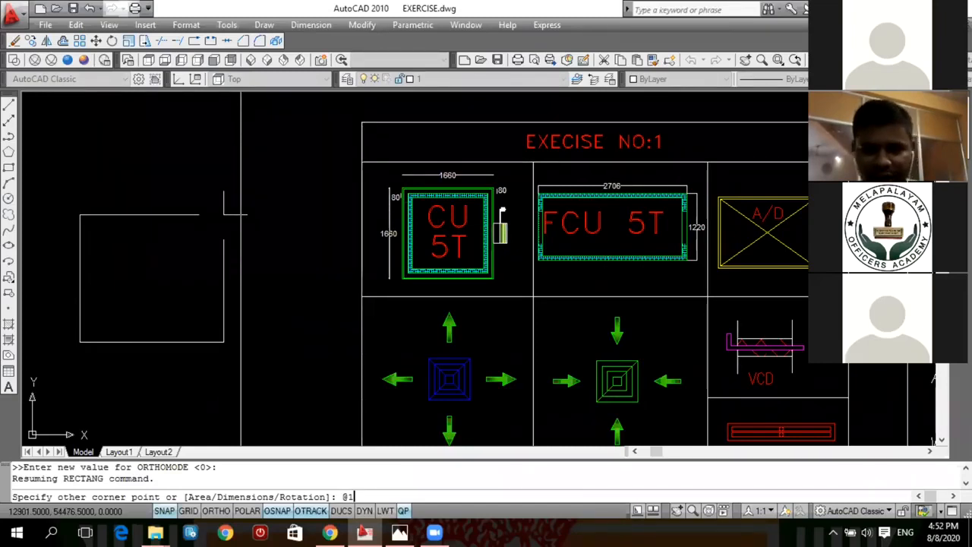
{"action": "type", "text": "660"}
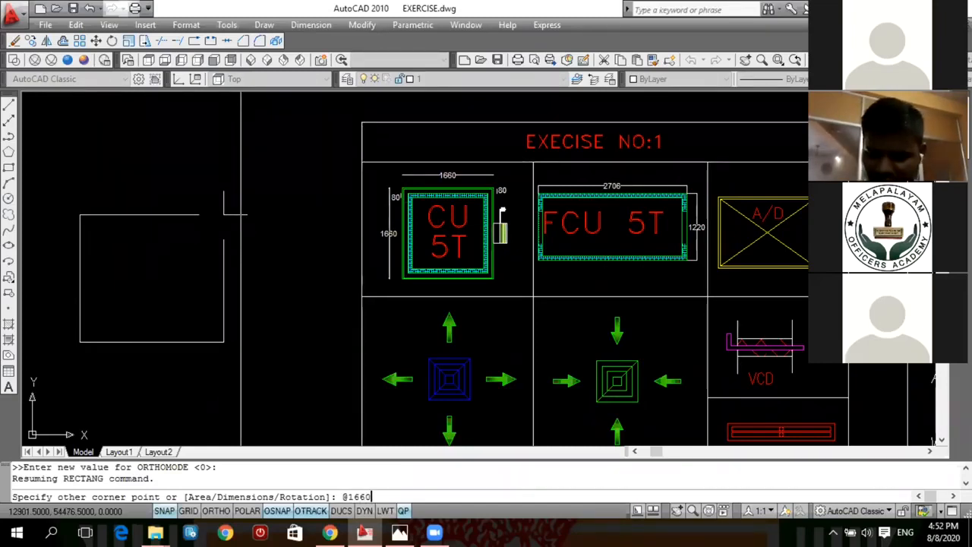
{"action": "type", "text": ",1660"}
{"action": "key", "text": "Return"}
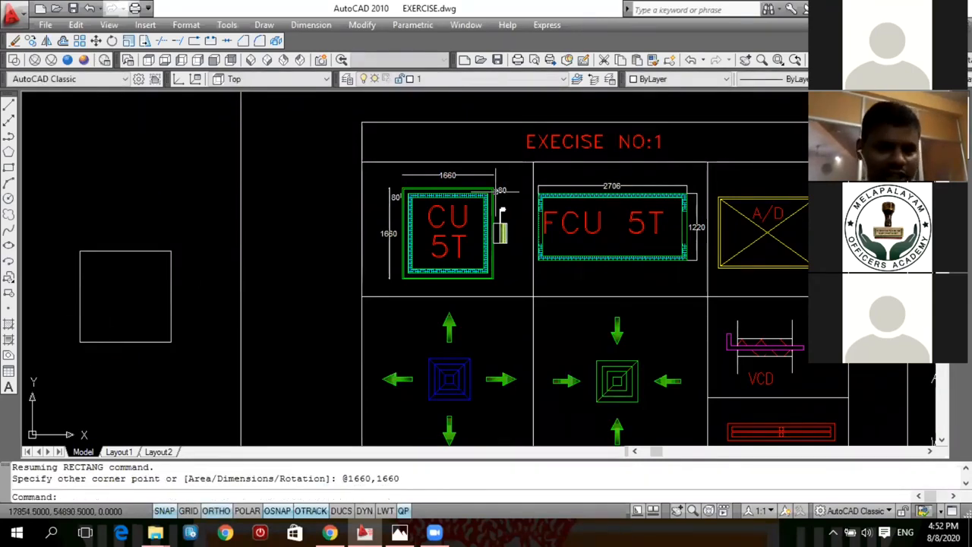
- Offset the 1660 square inward by a small distance picked with two points, forming a thin double outline like the CU 5T symbol's
{"action": "scroll", "coordinate": [448, 174], "scroll_direction": "up", "scroll_amount": 1}
{"action": "scroll", "coordinate": [500, 196], "scroll_direction": "up", "scroll_amount": 2}
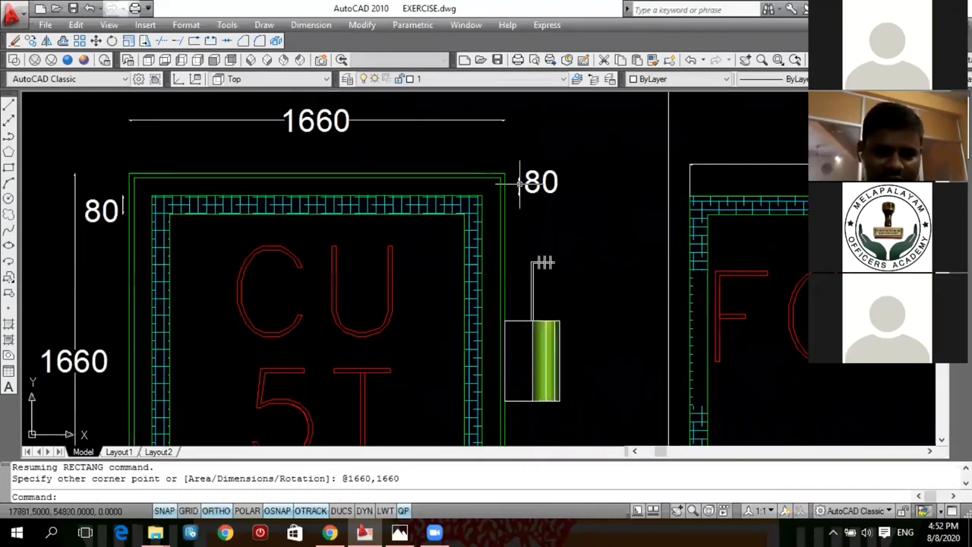
{"action": "scroll", "coordinate": [500, 195], "scroll_direction": "down", "scroll_amount": 4}
{"action": "scroll", "coordinate": [166, 203], "scroll_direction": "up", "scroll_amount": 2}
{"action": "scroll", "coordinate": [165, 204], "scroll_direction": "up", "scroll_amount": 3}
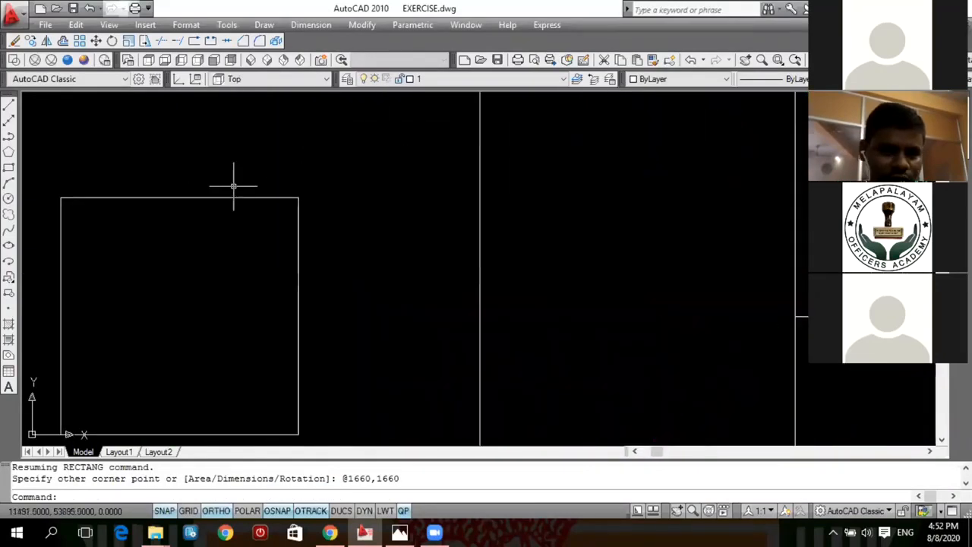
{"action": "type", "text": "o"}
{"action": "key", "text": "Return"}
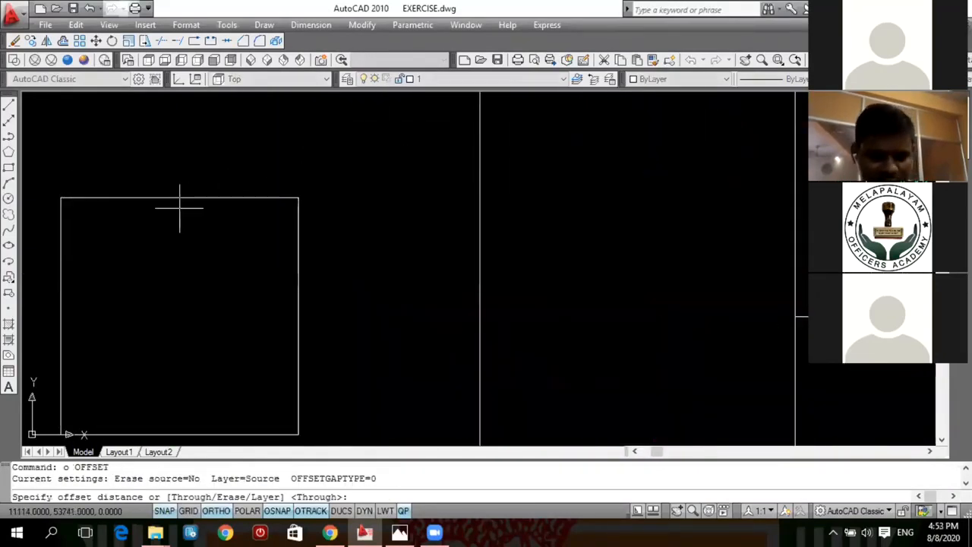
{"action": "scroll", "coordinate": [179, 203], "scroll_direction": "up", "scroll_amount": 6}
{"action": "left_click", "coordinate": [189, 180]}
{"action": "left_click", "coordinate": [191, 189]}
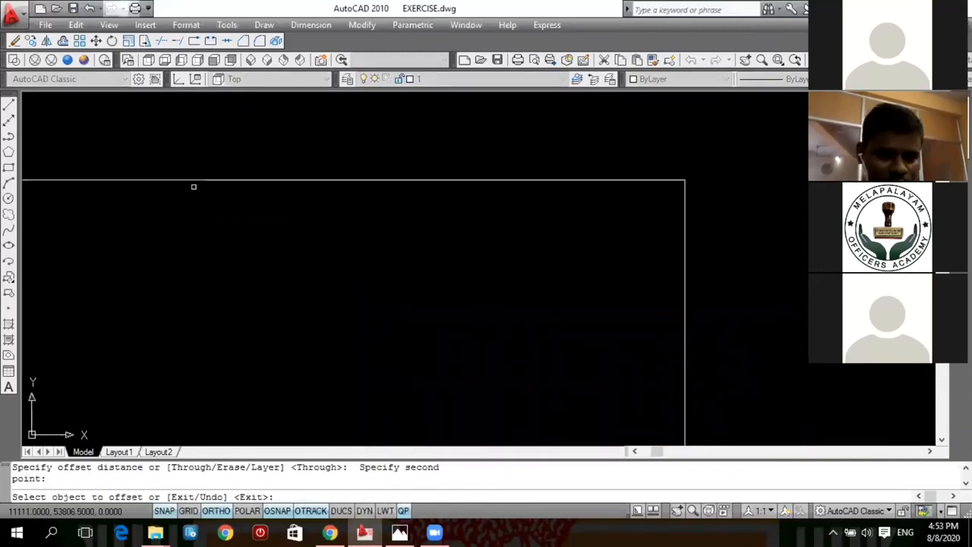
{"action": "left_click", "coordinate": [192, 181]}
{"action": "left_click", "coordinate": [189, 212]}
{"action": "scroll", "coordinate": [285, 176], "scroll_direction": "down", "scroll_amount": 4}
{"action": "scroll", "coordinate": [285, 184], "scroll_direction": "down", "scroll_amount": 2}
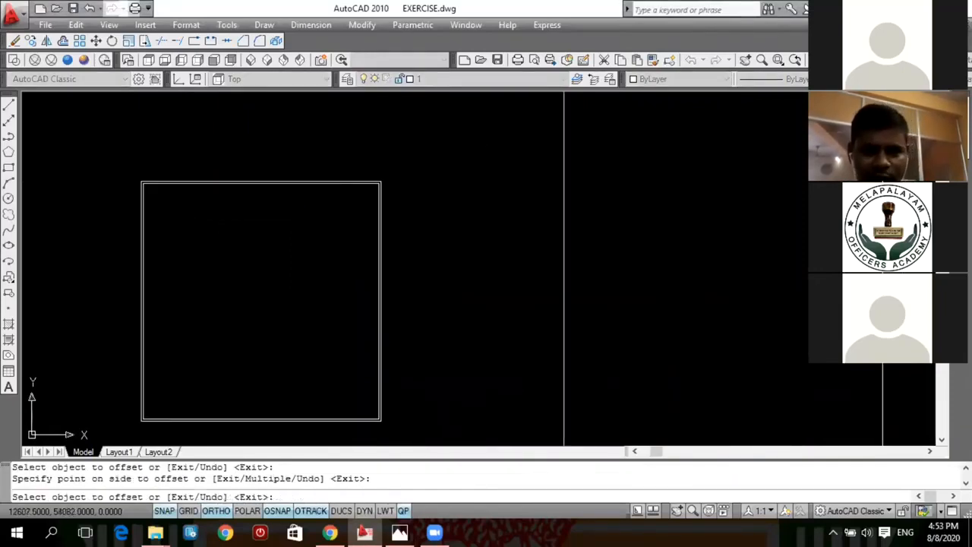
- Compare the redrawn double square with the green outline and hatched inner border of the CU 5T symbol in the exercise table
{"action": "scroll", "coordinate": [371, 221], "scroll_direction": "down", "scroll_amount": 4}
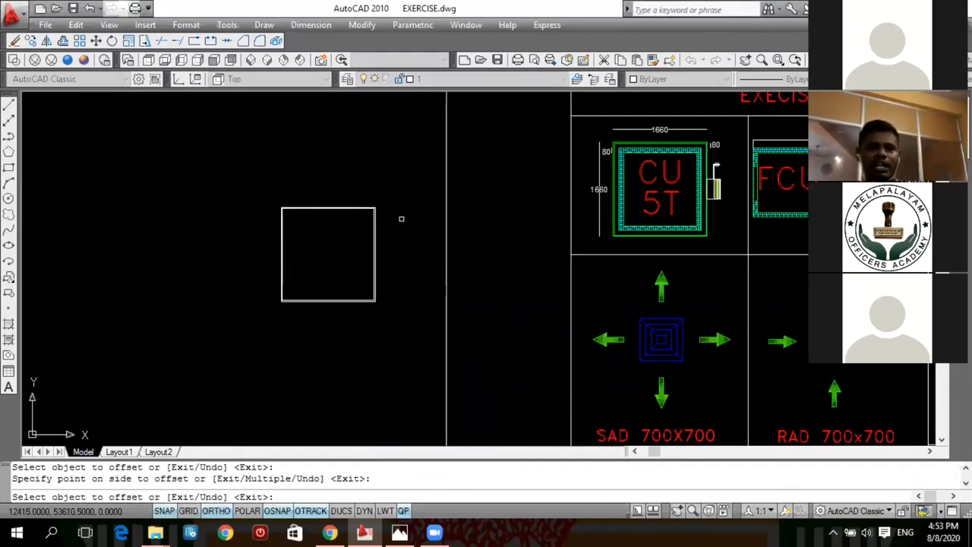
{"action": "key", "text": "Escape"}
{"action": "scroll", "coordinate": [654, 168], "scroll_direction": "up", "scroll_amount": 3}
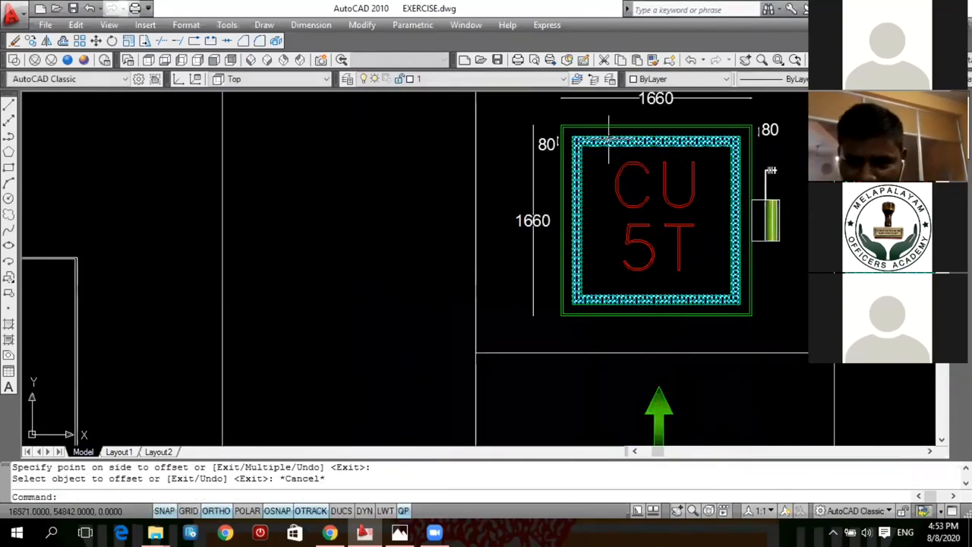
{"action": "scroll", "coordinate": [621, 142], "scroll_direction": "down", "scroll_amount": 3}
{"action": "key", "text": "Escape"}
{"action": "scroll", "coordinate": [456, 182], "scroll_direction": "up", "scroll_amount": 4}
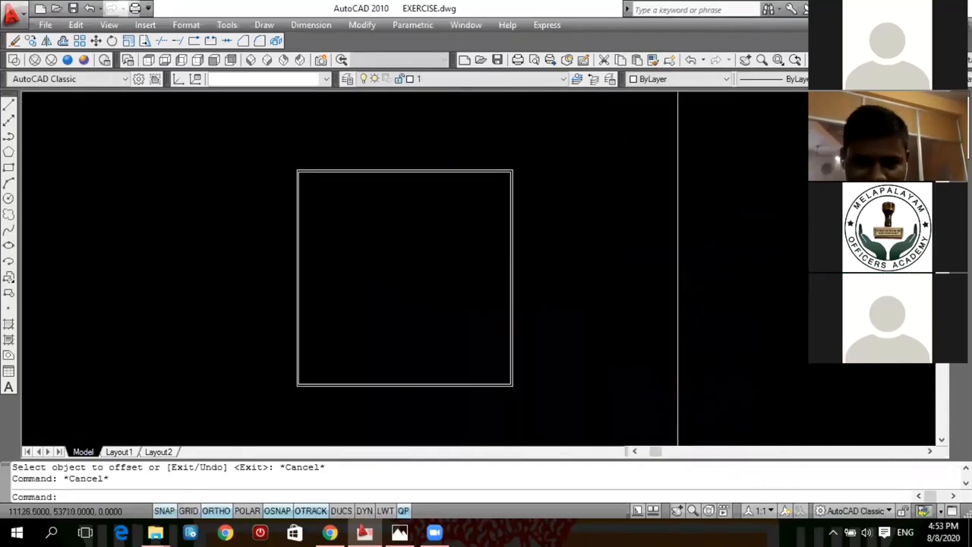
{"action": "key", "text": "Escape"}
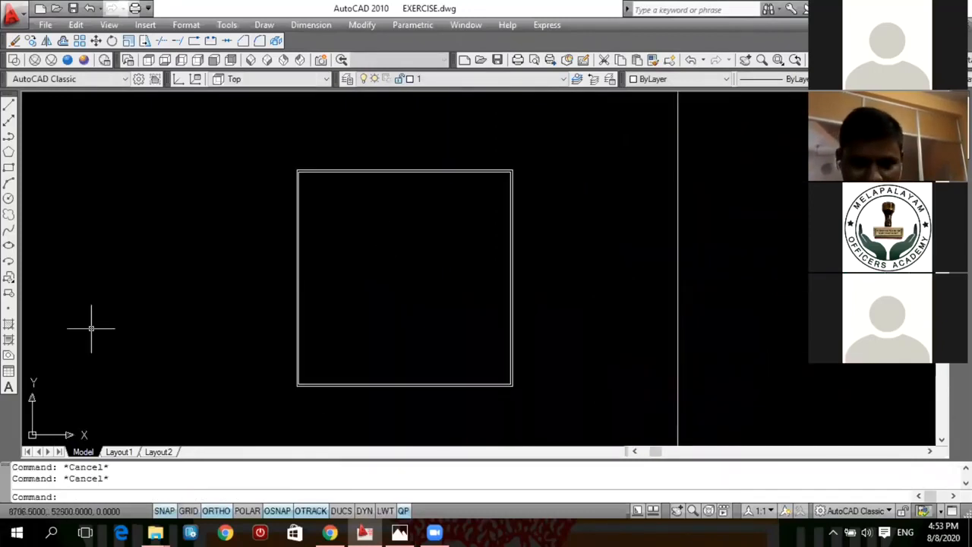
{"action": "type", "text": "o"}
{"action": "key", "text": "Return"}
{"action": "key", "text": "Escape"}
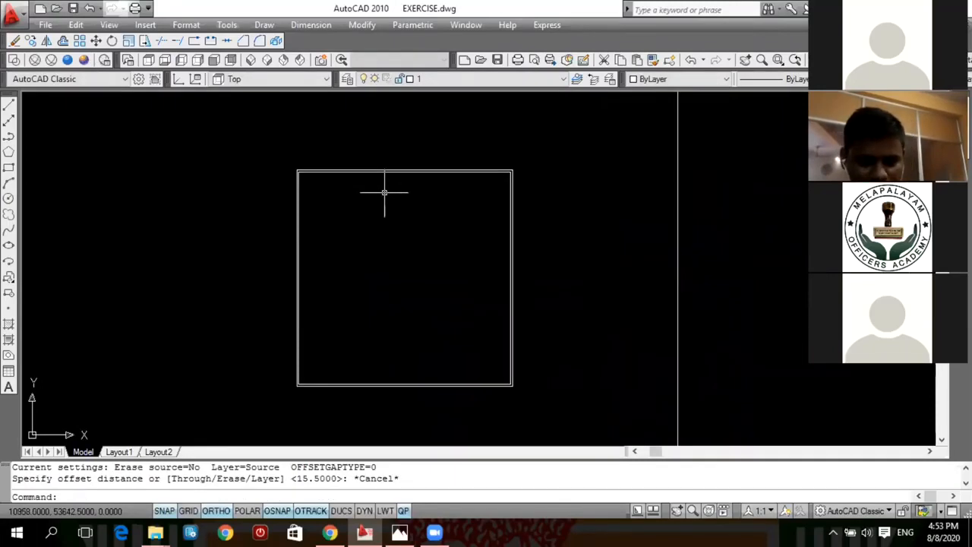
{"action": "type", "text": "o"}
{"action": "key", "text": "Return"}
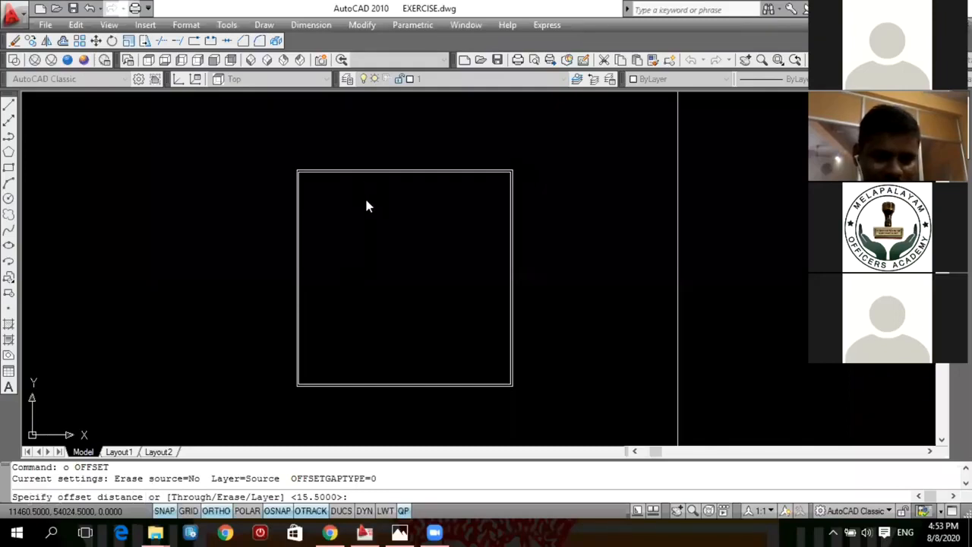
{"action": "left_click", "coordinate": [403, 227]}
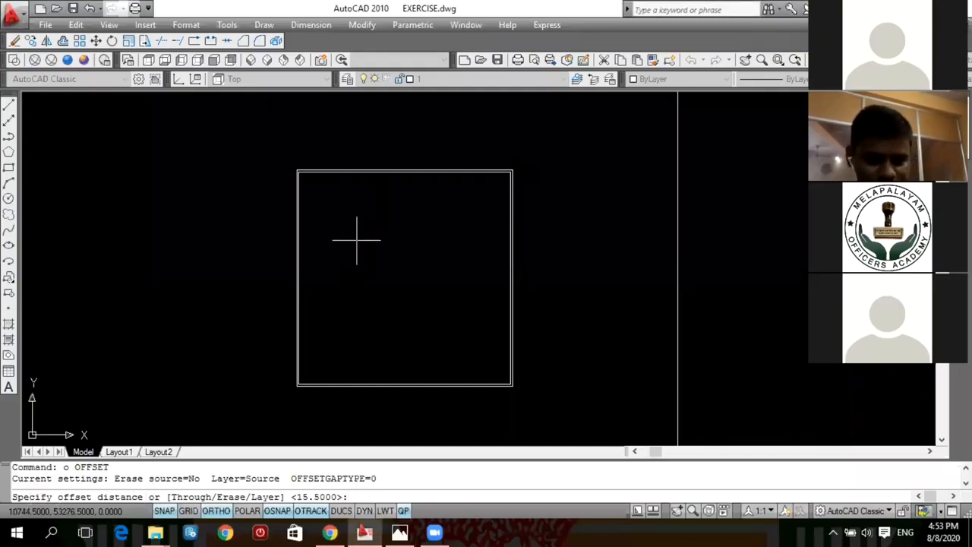
{"action": "key", "text": "Escape"}
- Offset the inner line of the double square inward by about 82.5, setting the distance with two picked points
{"action": "type", "text": "o"}
{"action": "key", "text": "Return"}
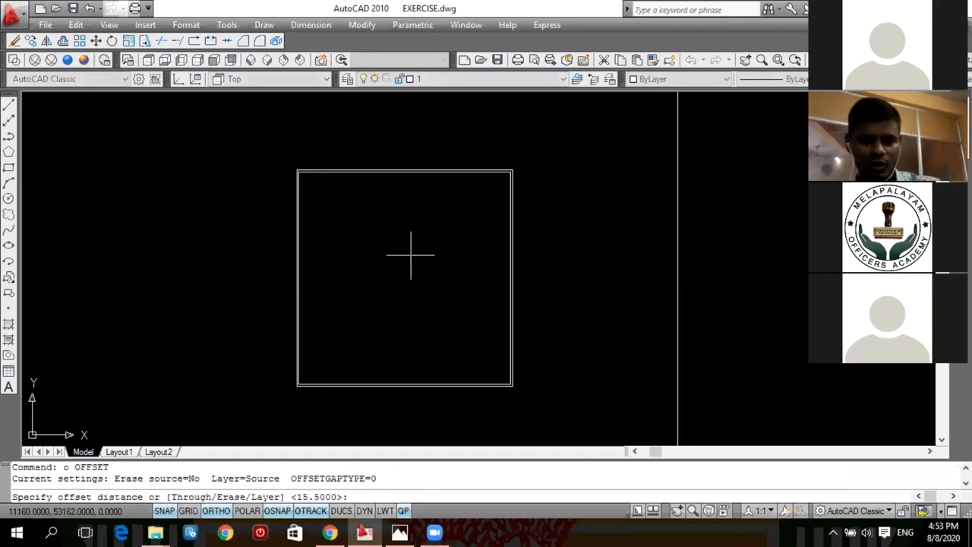
{"action": "scroll", "coordinate": [392, 173], "scroll_direction": "up", "scroll_amount": 3}
{"action": "scroll", "coordinate": [394, 174], "scroll_direction": "up", "scroll_amount": 2}
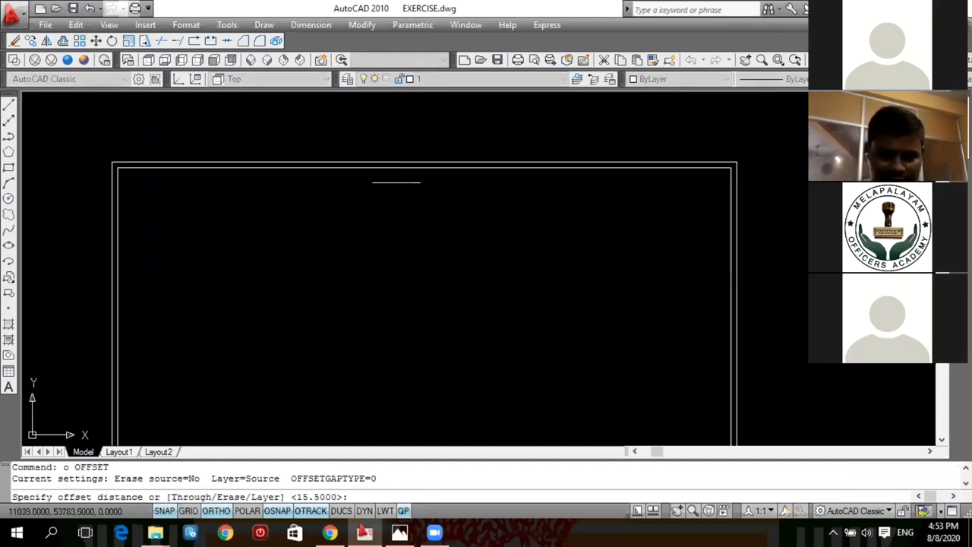
{"action": "left_click", "coordinate": [403, 168]}
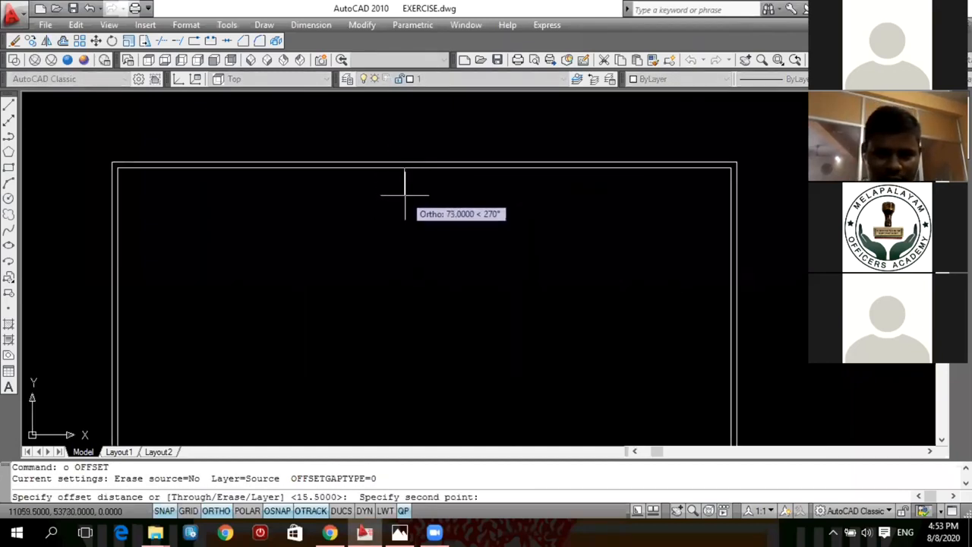
{"action": "left_click", "coordinate": [406, 198]}
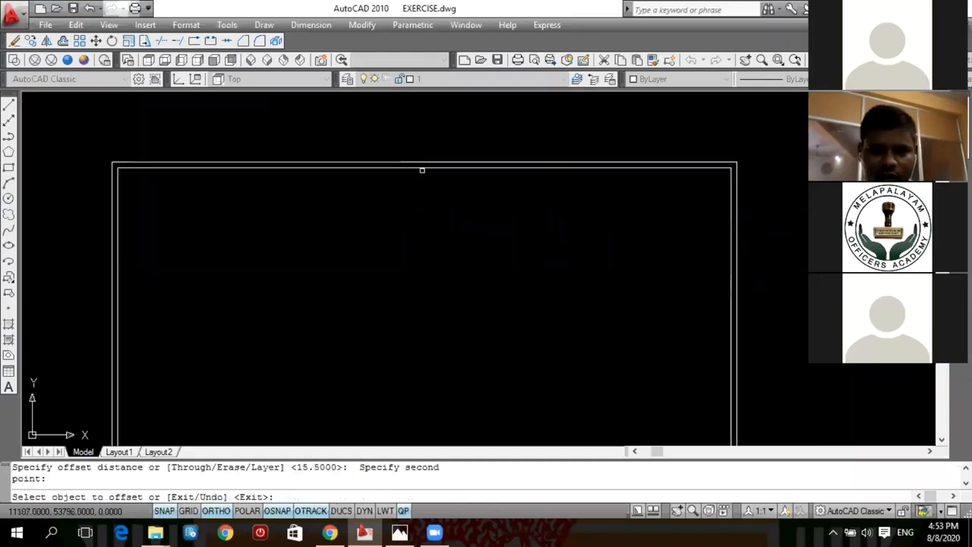
{"action": "left_click", "coordinate": [421, 168]}
{"action": "left_click", "coordinate": [406, 231]}
{"action": "scroll", "coordinate": [406, 231], "scroll_direction": "down", "scroll_amount": 3}
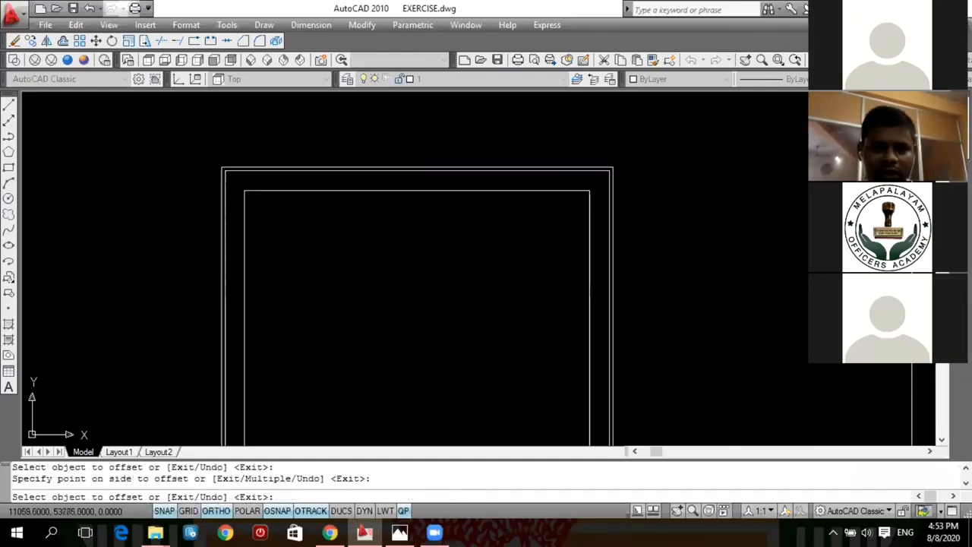
{"action": "key", "text": "Escape"}
- Offset the innermost square inward by 100 to form the inner edge of the symbol's border band
{"action": "type", "text": "o"}
{"action": "key", "text": "Return"}
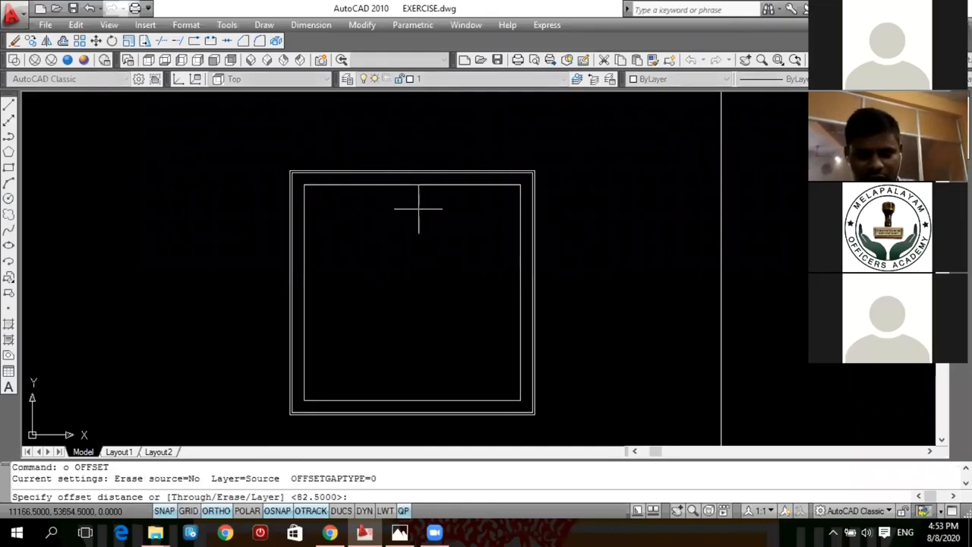
{"action": "type", "text": "10"}
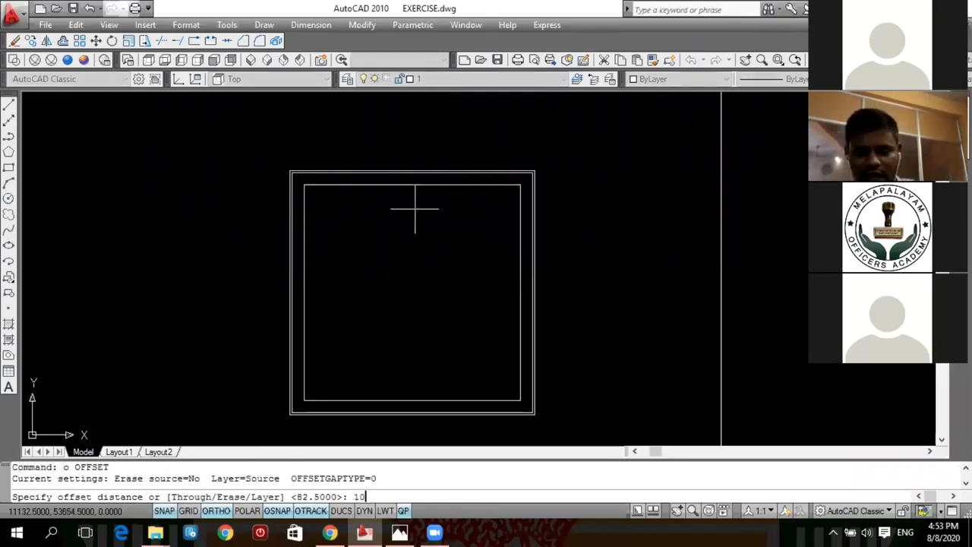
{"action": "type", "text": "0"}
{"action": "key", "text": "Return"}
{"action": "left_click", "coordinate": [407, 184]}
{"action": "left_click", "coordinate": [401, 219]}
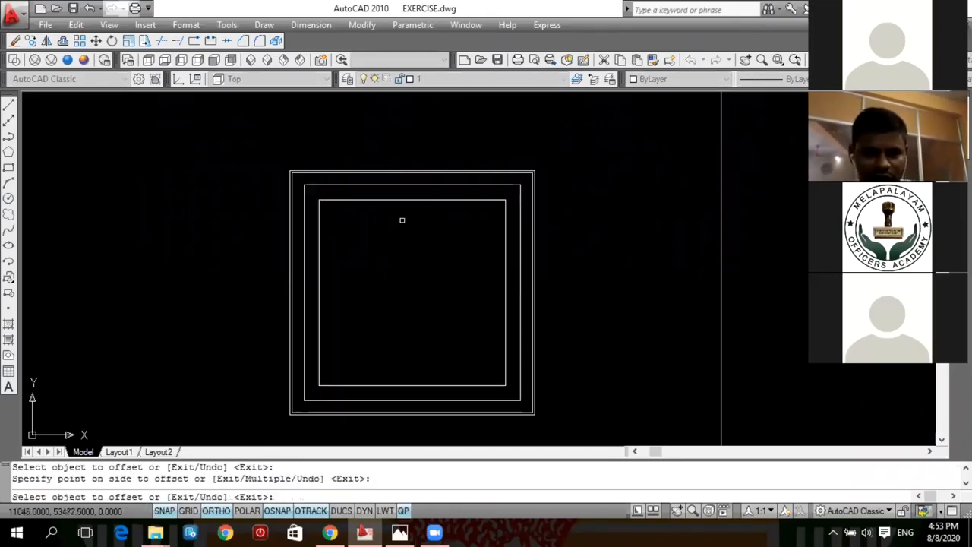
{"action": "key", "text": "Escape"}
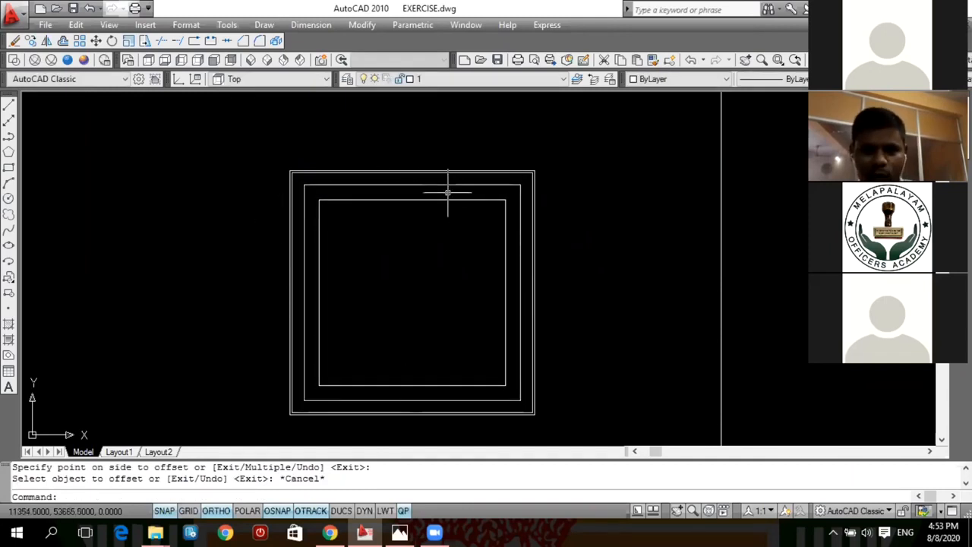
{"action": "key", "text": "Escape"}
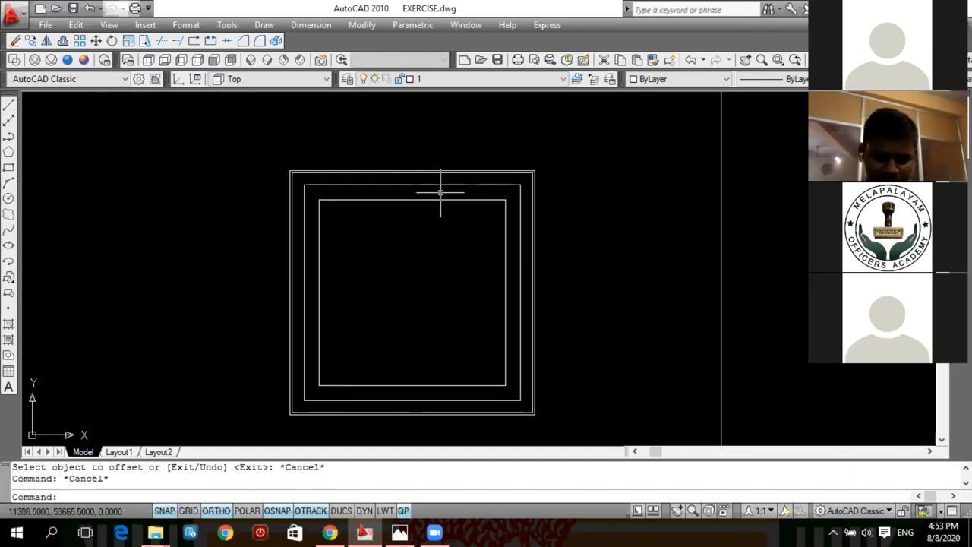
{"action": "type", "text": "h"}
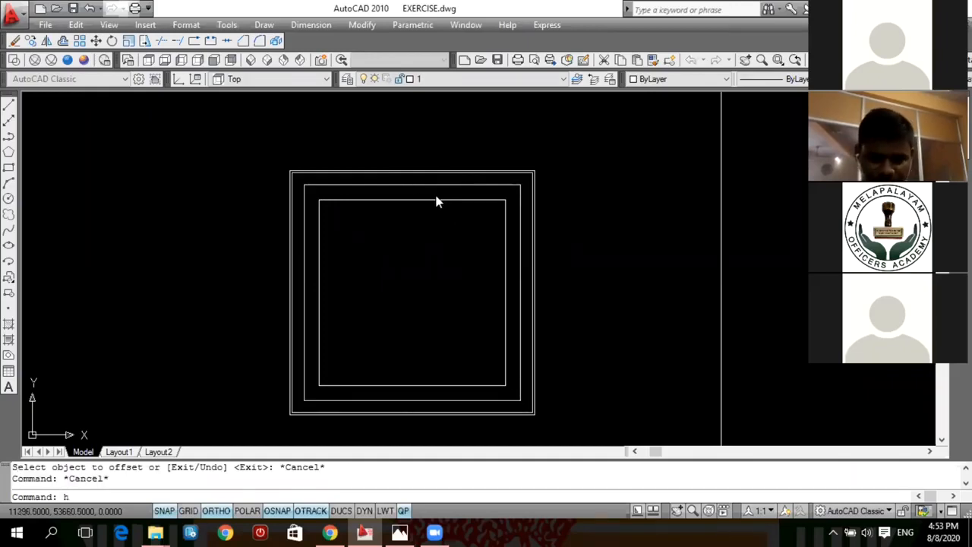
{"action": "key", "text": "Return"}
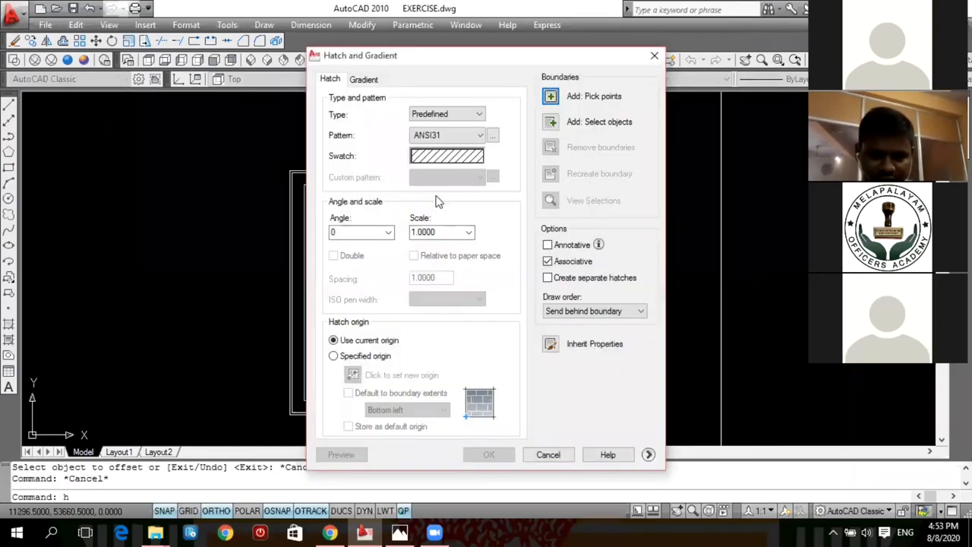
{"action": "left_click", "coordinate": [492, 136]}
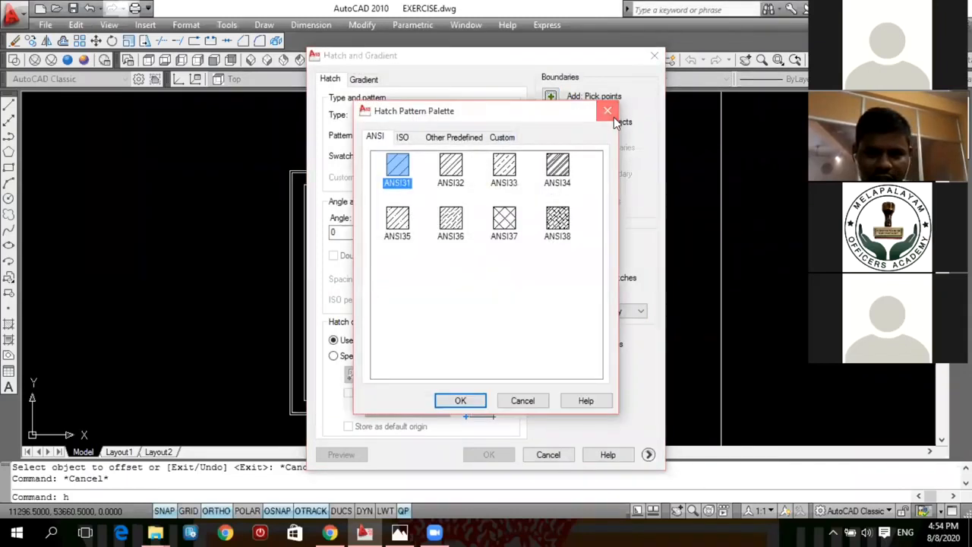
{"action": "left_click", "coordinate": [606, 111]}
{"action": "left_click", "coordinate": [653, 56]}
{"action": "key", "text": "Escape"}
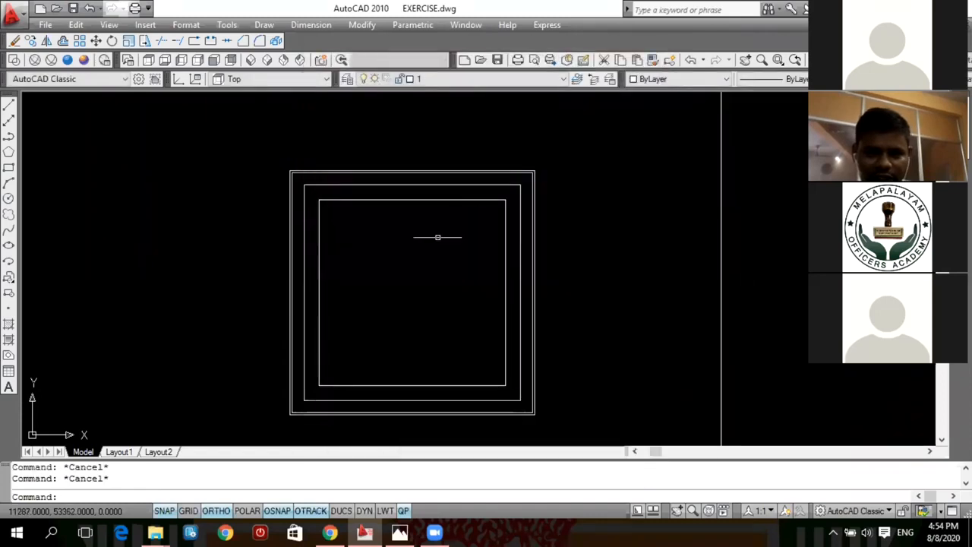
- Start a new hatch and choose the predefined STARS pattern after browsing the ANSI, ISO and other predefined patterns
{"action": "type", "text": "h"}
{"action": "key", "text": "Return"}
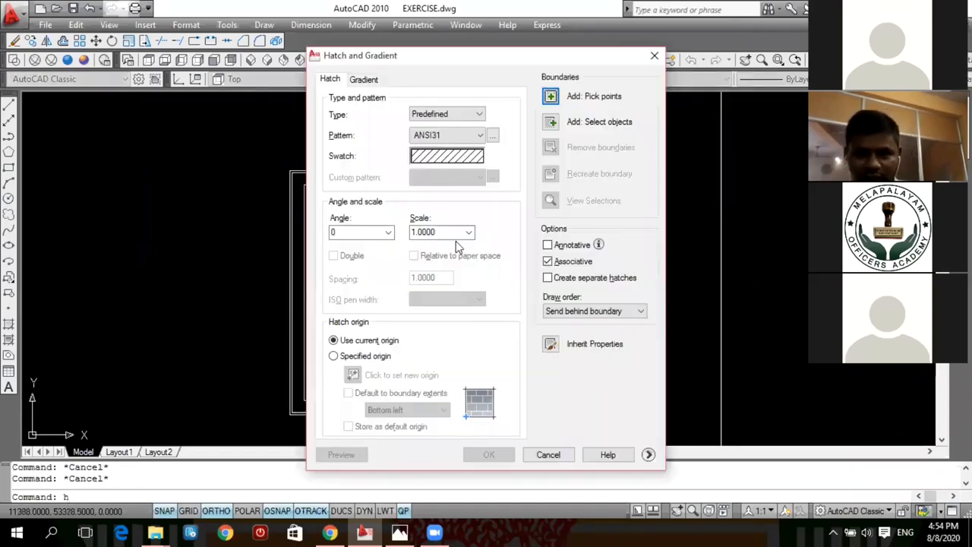
{"action": "left_click", "coordinate": [493, 136]}
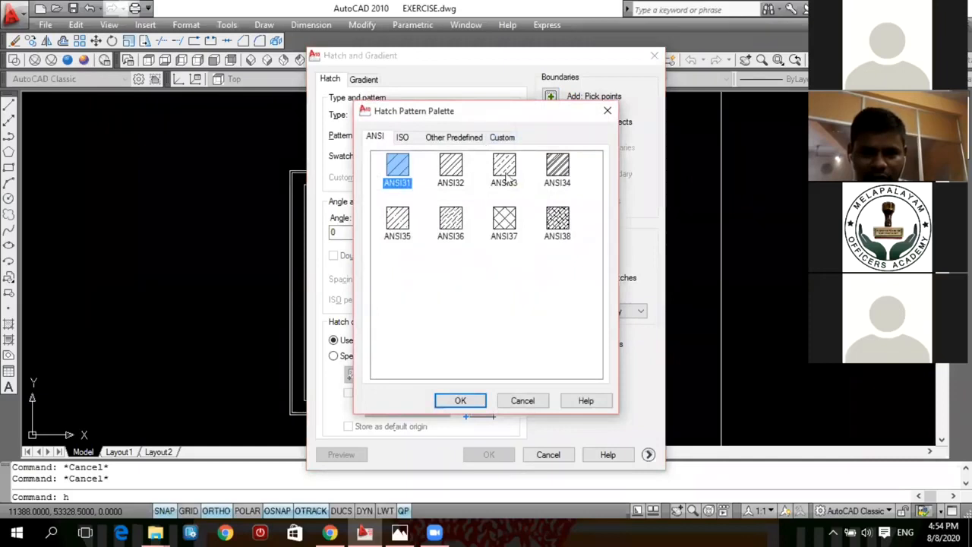
{"action": "left_click", "coordinate": [402, 138]}
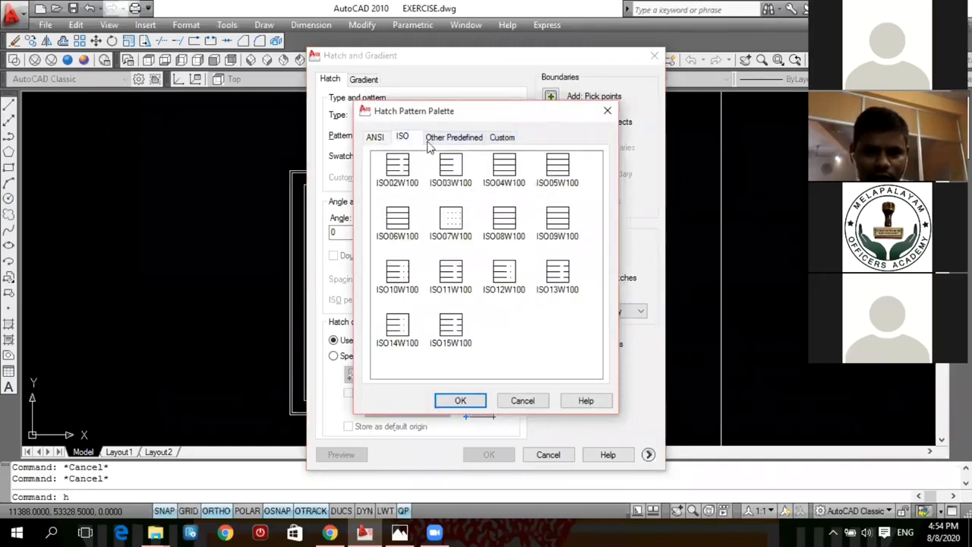
{"action": "left_click", "coordinate": [439, 138]}
{"action": "scroll", "coordinate": [502, 217], "scroll_direction": "down", "scroll_amount": 3}
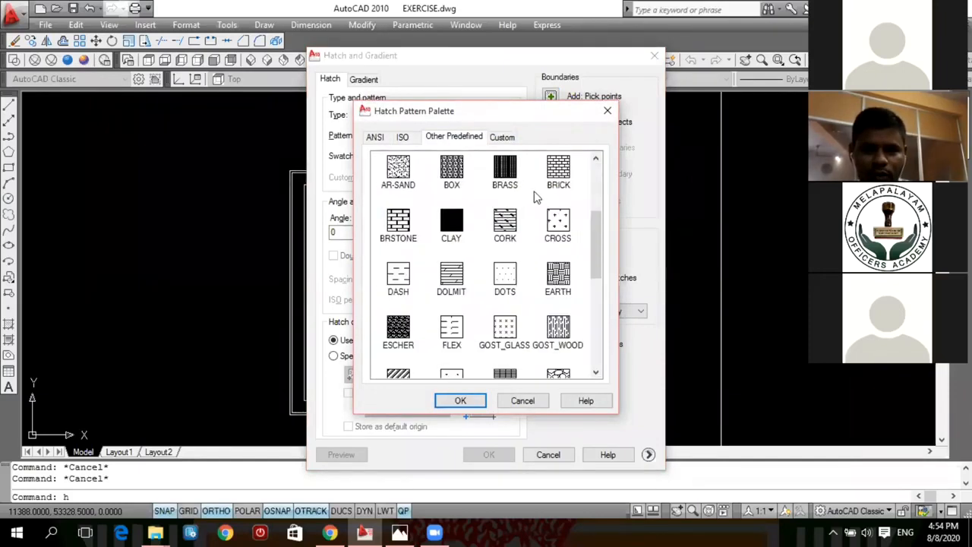
{"action": "scroll", "coordinate": [540, 199], "scroll_direction": "up", "scroll_amount": 3}
{"action": "left_click", "coordinate": [558, 220]}
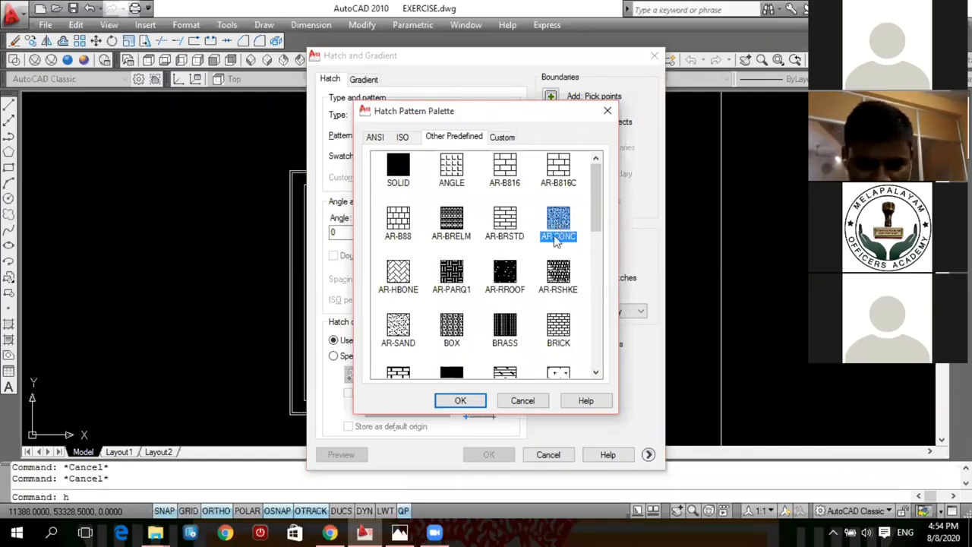
{"action": "scroll", "coordinate": [549, 258], "scroll_direction": "down", "scroll_amount": 3}
{"action": "scroll", "coordinate": [554, 251], "scroll_direction": "up", "scroll_amount": 3}
{"action": "scroll", "coordinate": [559, 245], "scroll_direction": "down", "scroll_amount": 3}
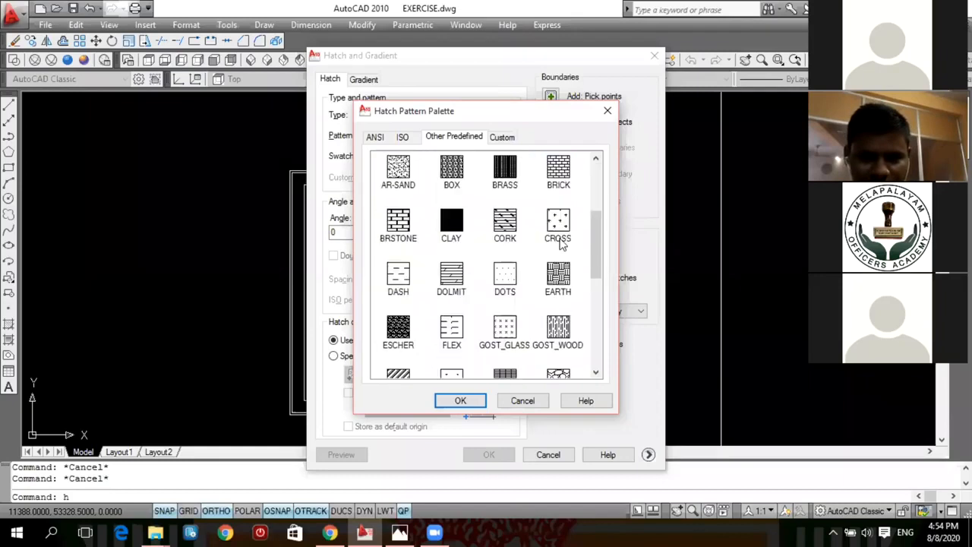
{"action": "left_click", "coordinate": [563, 179]}
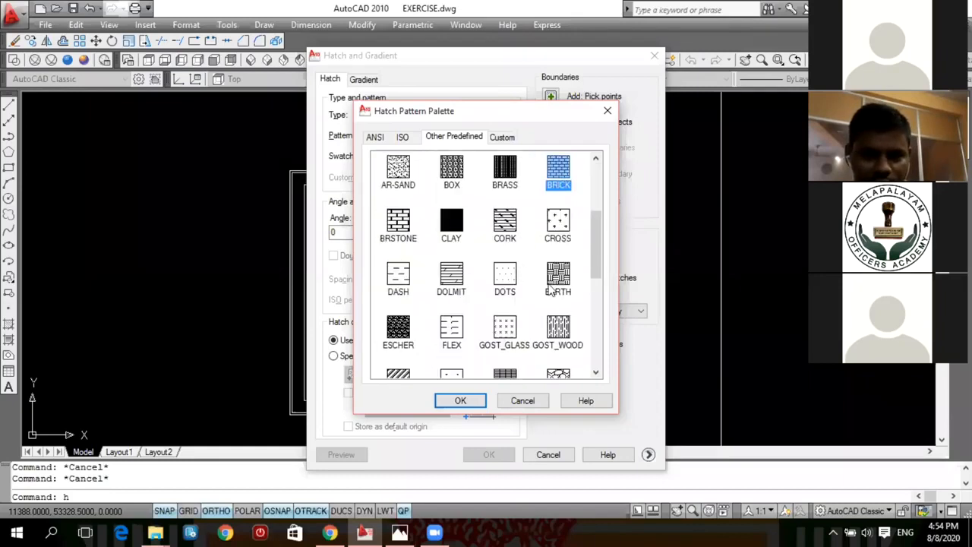
{"action": "scroll", "coordinate": [552, 269], "scroll_direction": "down", "scroll_amount": 5}
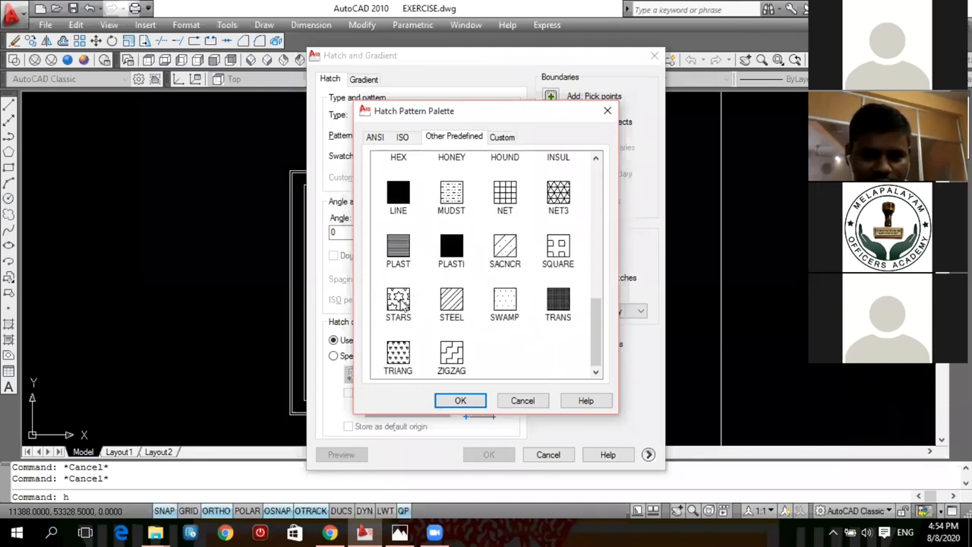
{"action": "left_click", "coordinate": [400, 302]}
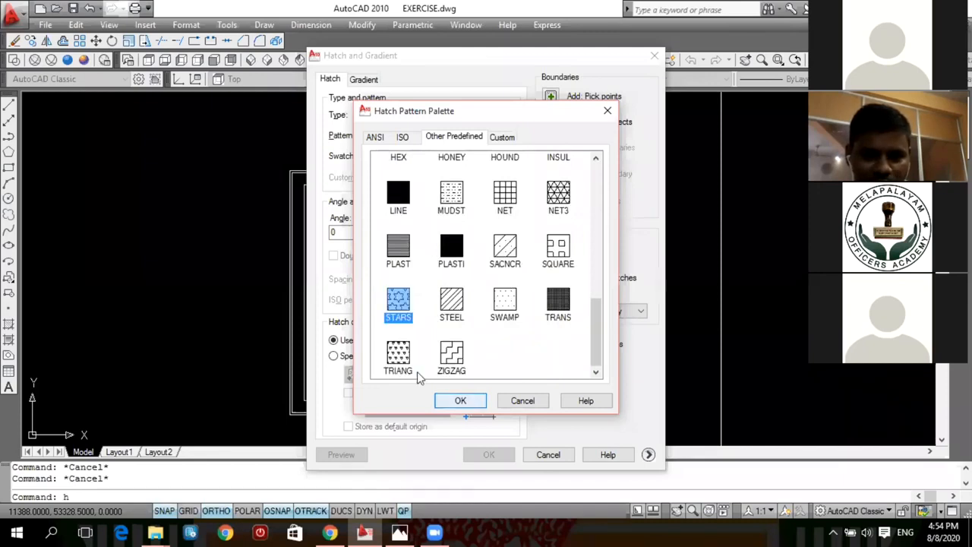
{"action": "left_click", "coordinate": [461, 399]}
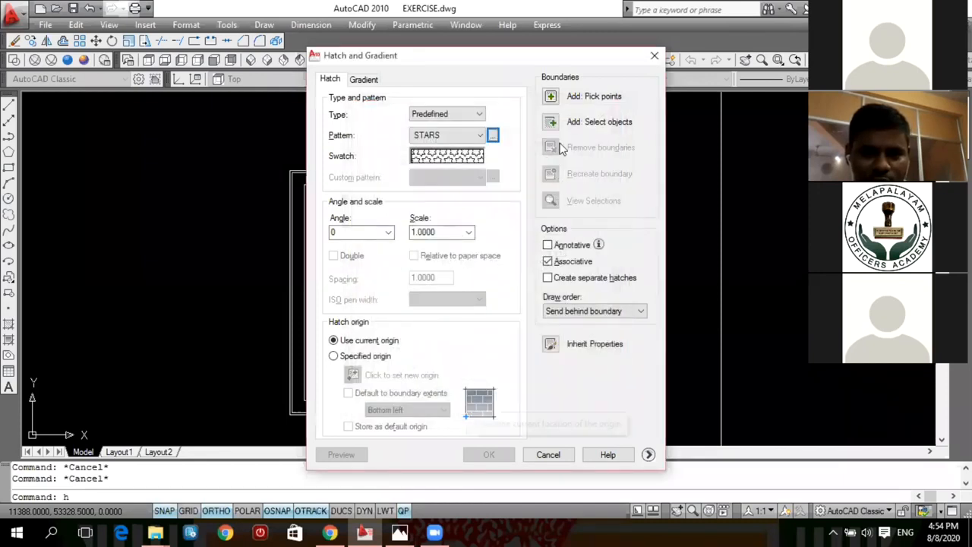
- Fill the band between the two innermost squares with the STARS hatch at angle 0 and scale 1
{"action": "left_click", "coordinate": [550, 99]}
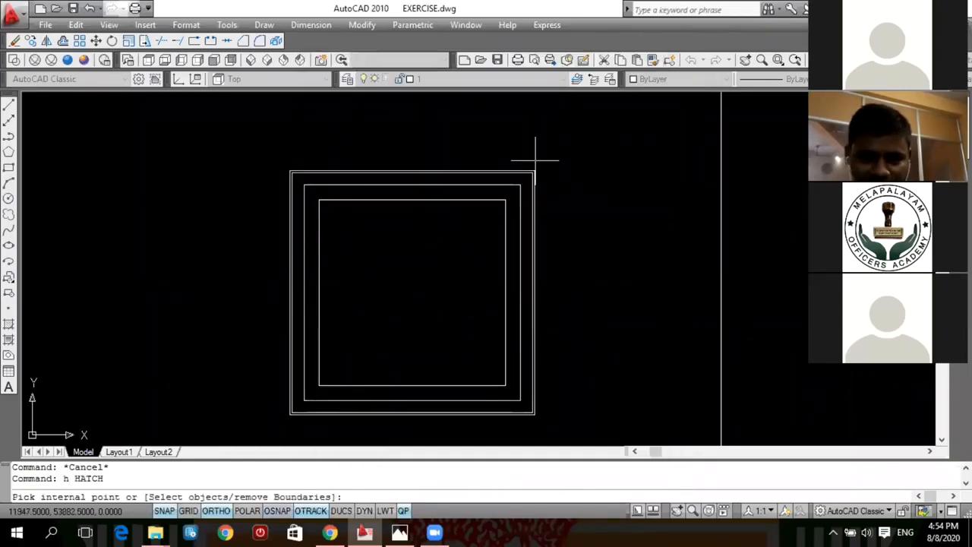
{"action": "left_click", "coordinate": [467, 192]}
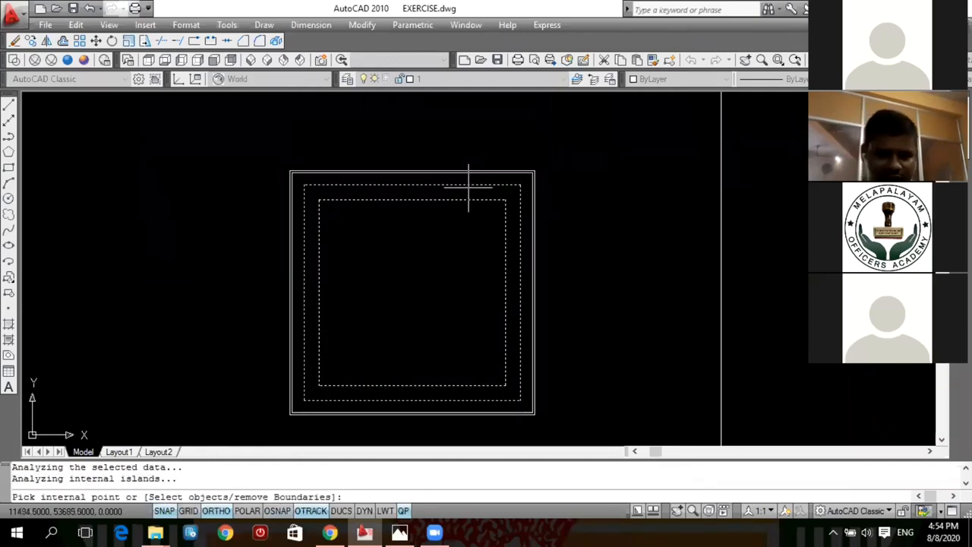
{"action": "key", "text": "Return"}
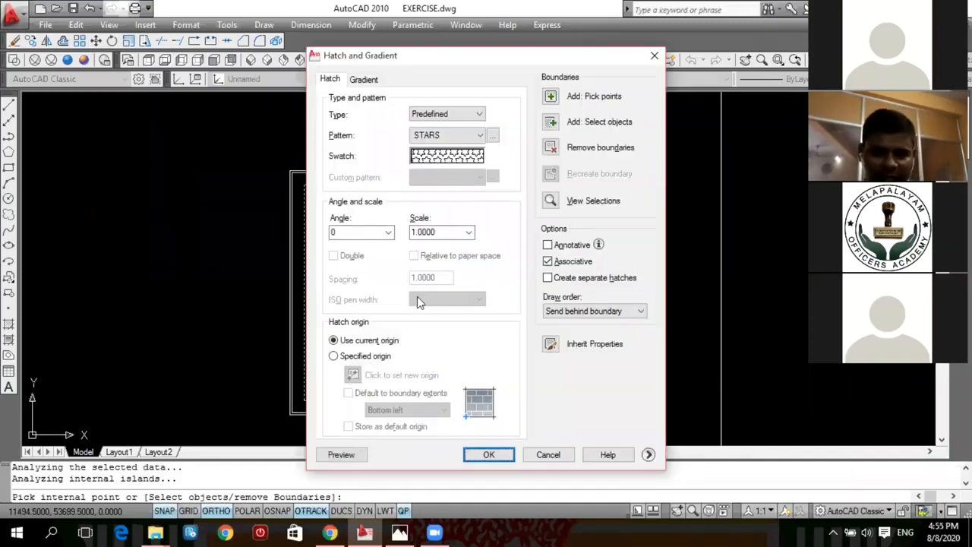
{"action": "left_click", "coordinate": [488, 454]}
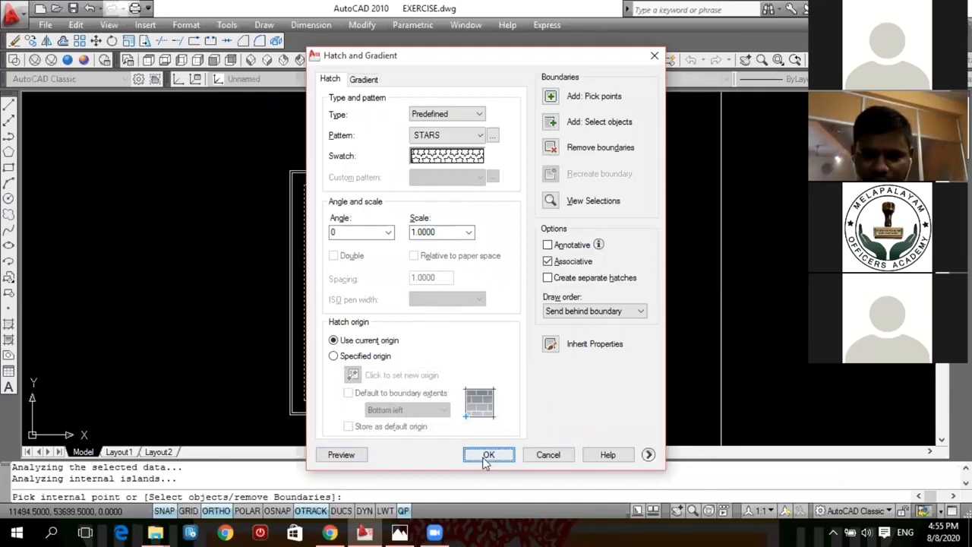
- Preview the STARS hatch in the band between the two innermost squares at scale 1 and at scale .1
{"action": "left_click", "coordinate": [338, 453]}
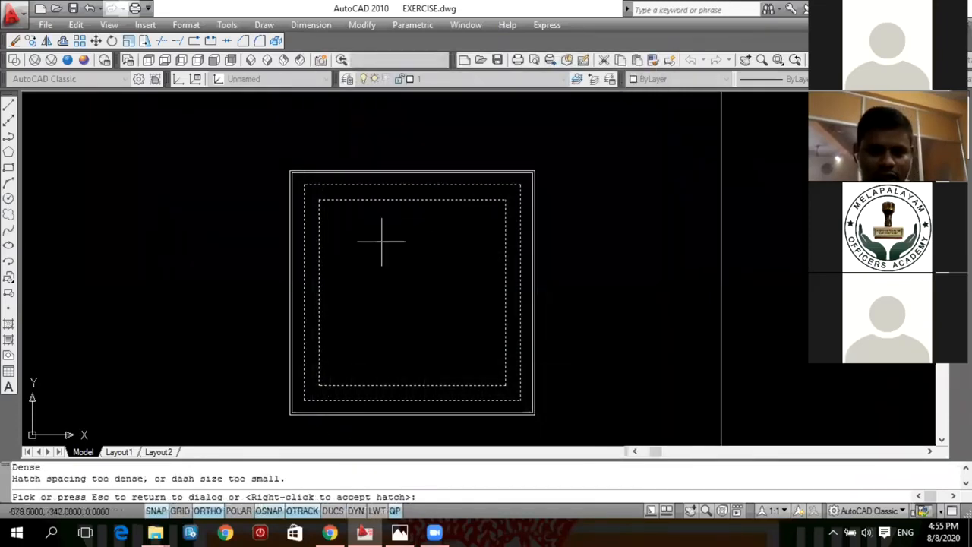
{"action": "scroll", "coordinate": [334, 227], "scroll_direction": "up", "scroll_amount": 5}
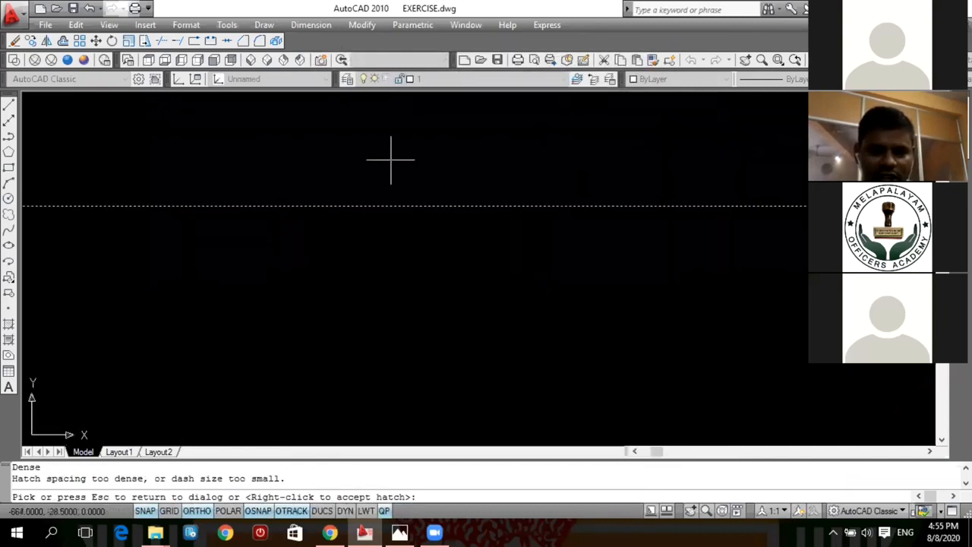
{"action": "scroll", "coordinate": [390, 157], "scroll_direction": "down", "scroll_amount": 3}
{"action": "key", "text": "Escape"}
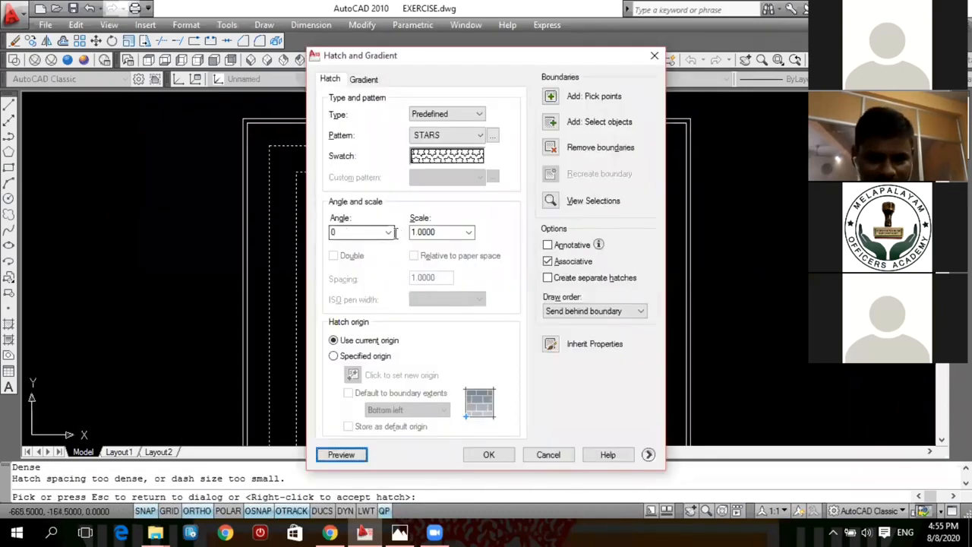
{"action": "double_click", "coordinate": [440, 232]}
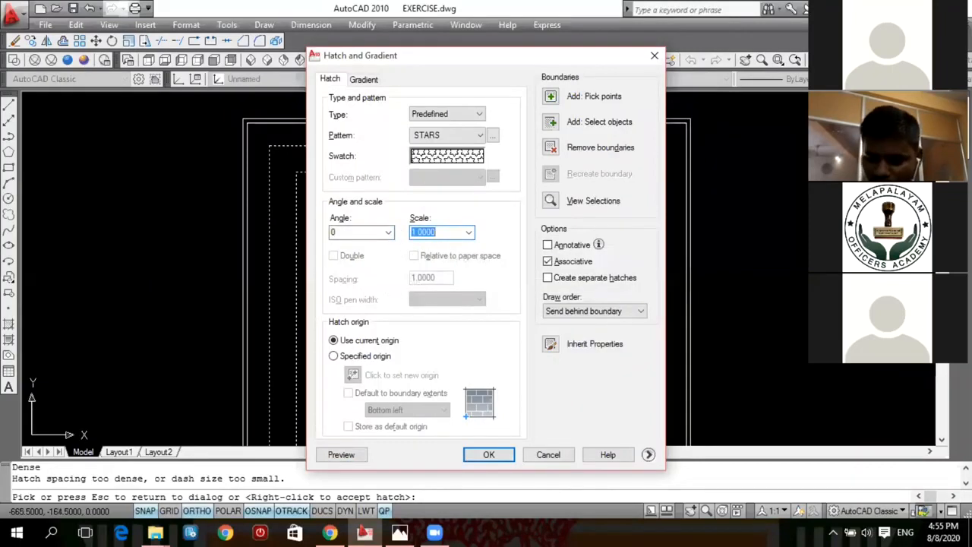
{"action": "type", "text": "1"}
{"action": "left_click", "coordinate": [352, 454]}
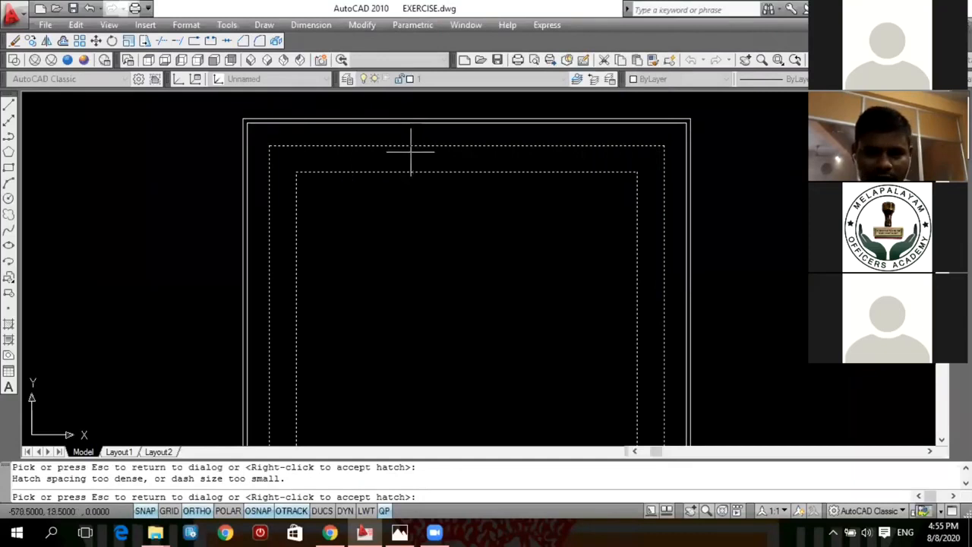
{"action": "key", "text": "Escape"}
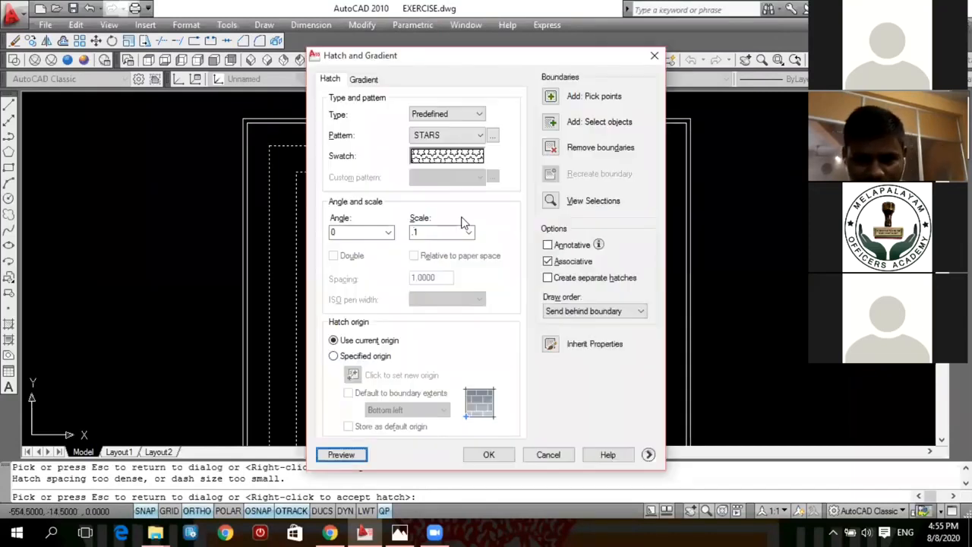
- Try a scale of 50 for the STARS hatch and preview it in the border band
{"action": "left_click", "coordinate": [437, 233]}
{"action": "double_click", "coordinate": [436, 233]}
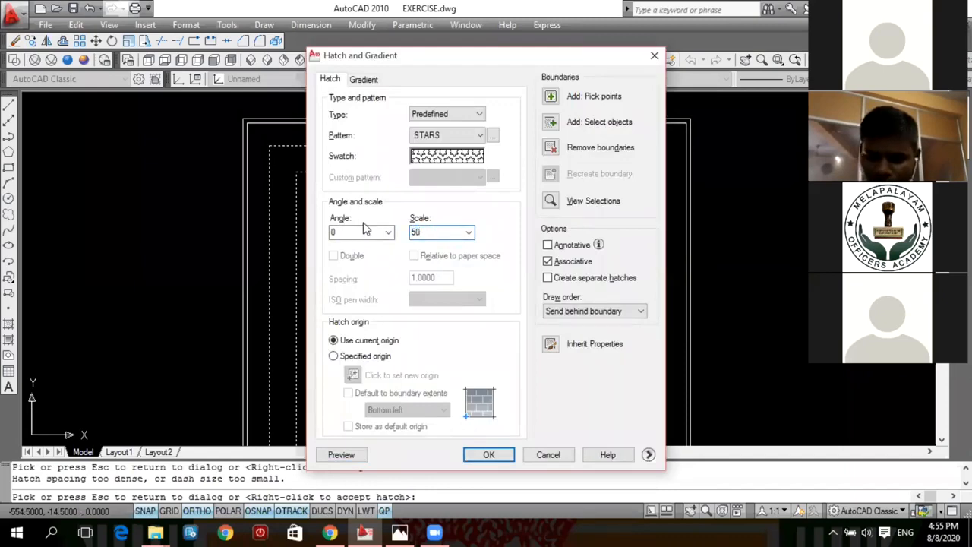
{"action": "left_click", "coordinate": [341, 455]}
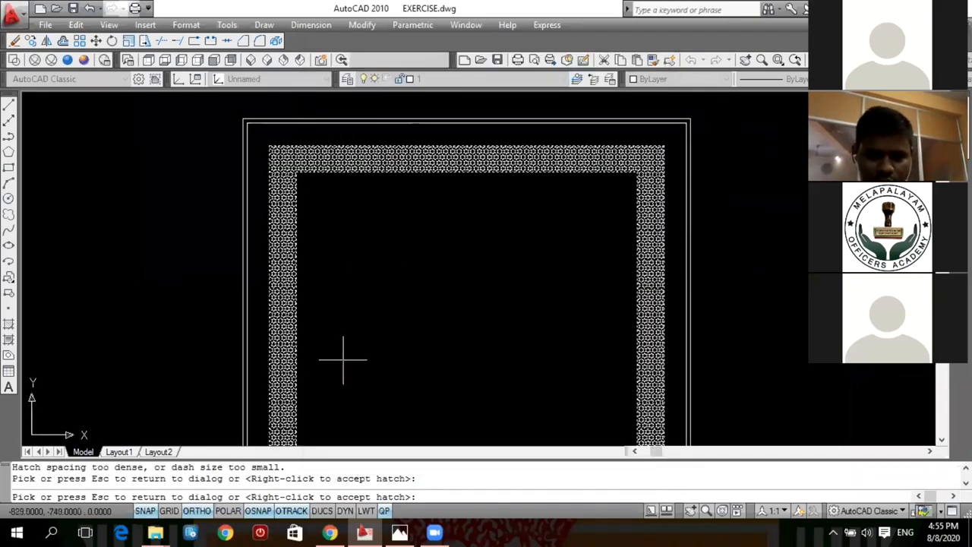
{"action": "scroll", "coordinate": [357, 232], "scroll_direction": "down", "scroll_amount": 3}
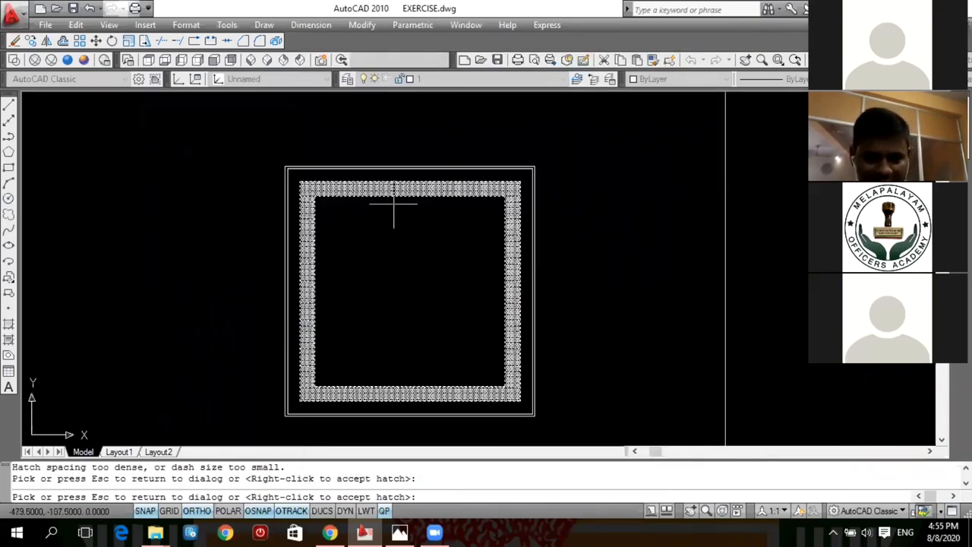
{"action": "key", "text": "Escape"}
- Try scales of 30 and 15 for the STARS hatch, previewing the border band each time
{"action": "double_click", "coordinate": [427, 232]}
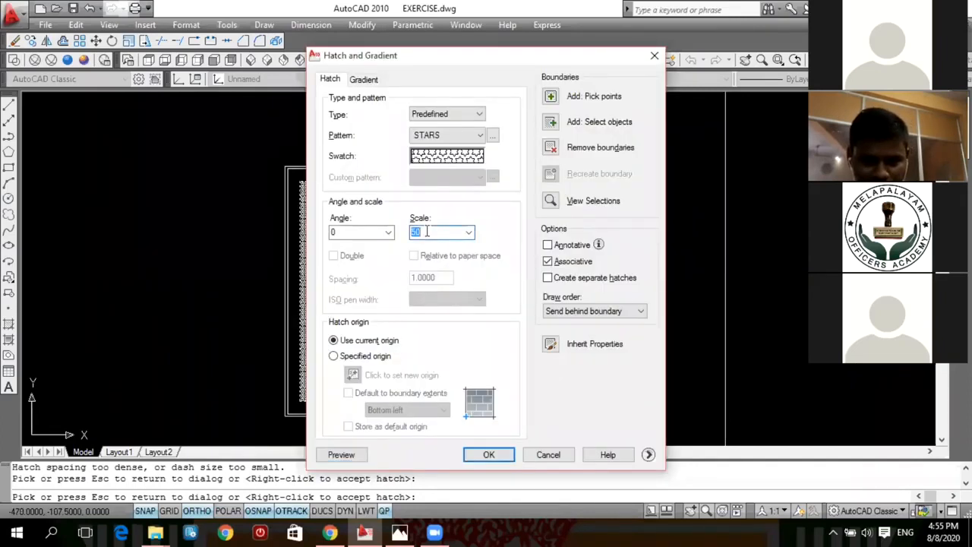
{"action": "left_click", "coordinate": [341, 454]}
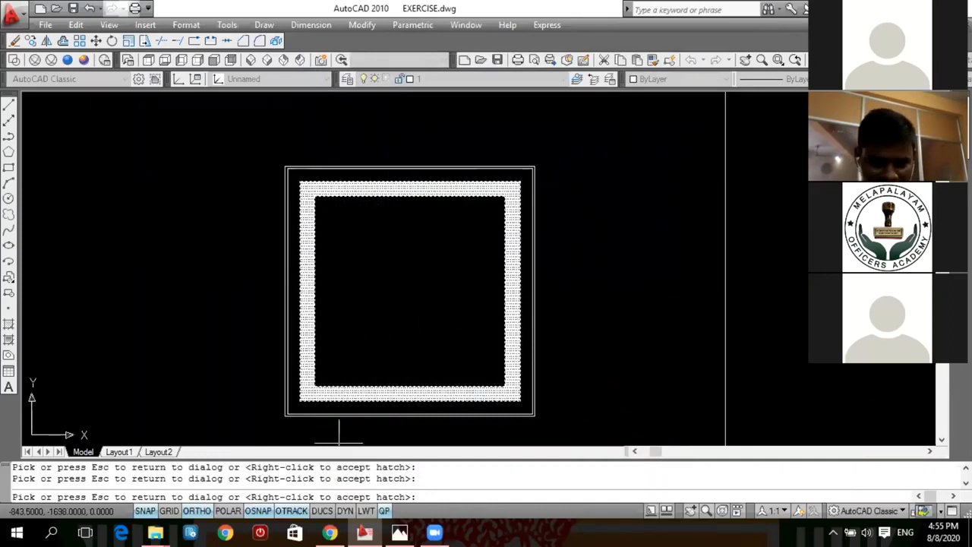
{"action": "key", "text": "Escape"}
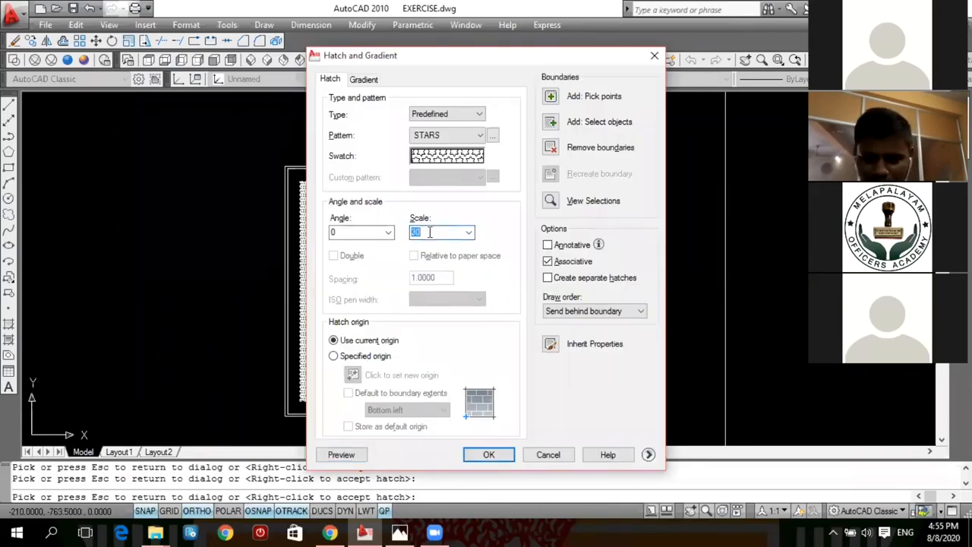
{"action": "left_click", "coordinate": [334, 454]}
{"action": "scroll", "coordinate": [404, 190], "scroll_direction": "up", "scroll_amount": 3}
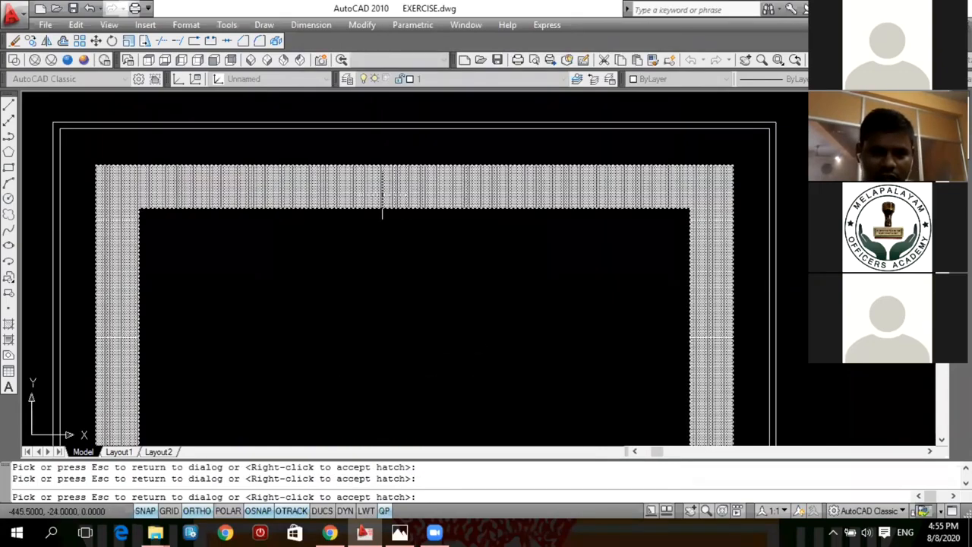
{"action": "scroll", "coordinate": [395, 188], "scroll_direction": "up", "scroll_amount": 2}
{"action": "scroll", "coordinate": [387, 163], "scroll_direction": "up", "scroll_amount": 2}
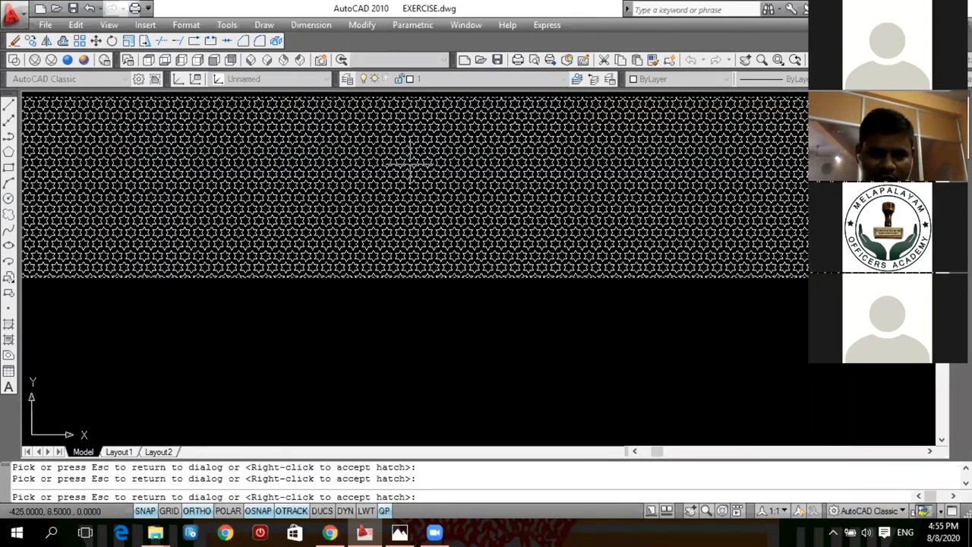
{"action": "scroll", "coordinate": [410, 175], "scroll_direction": "down", "scroll_amount": 4}
{"action": "scroll", "coordinate": [413, 200], "scroll_direction": "up", "scroll_amount": 1}
{"action": "key", "text": "Escape"}
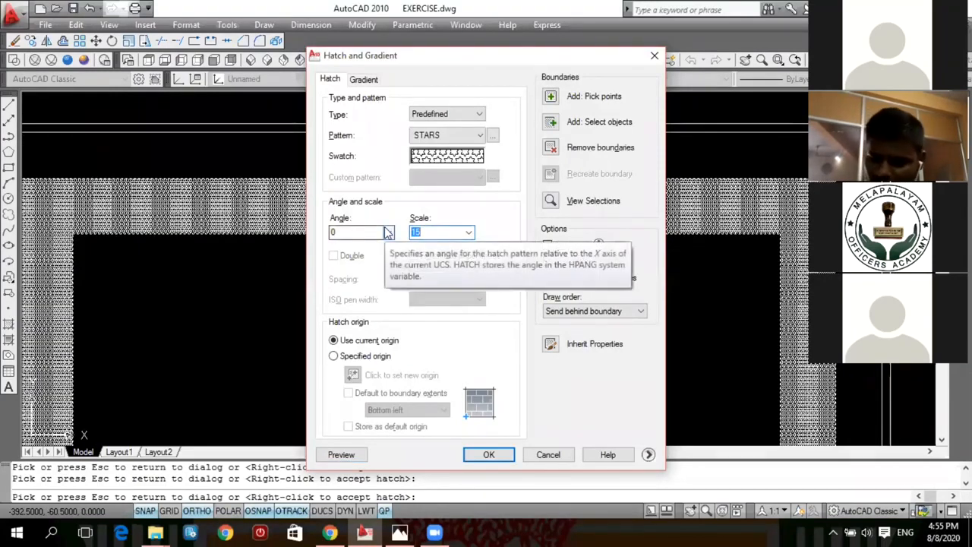
- Try a scale of 100 for the STARS hatch and compare its preview with the original CU 5T symbol
{"action": "type", "text": "100"}
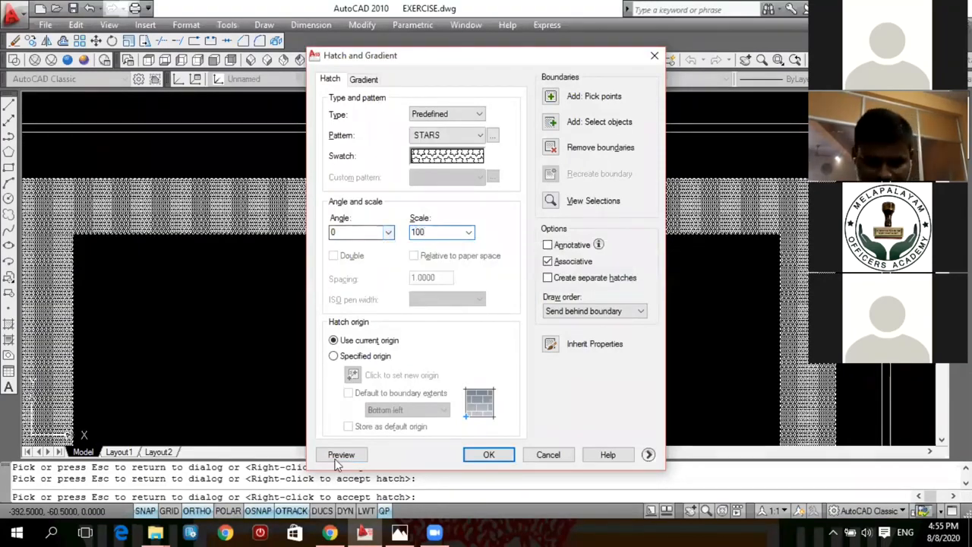
{"action": "left_click", "coordinate": [341, 454]}
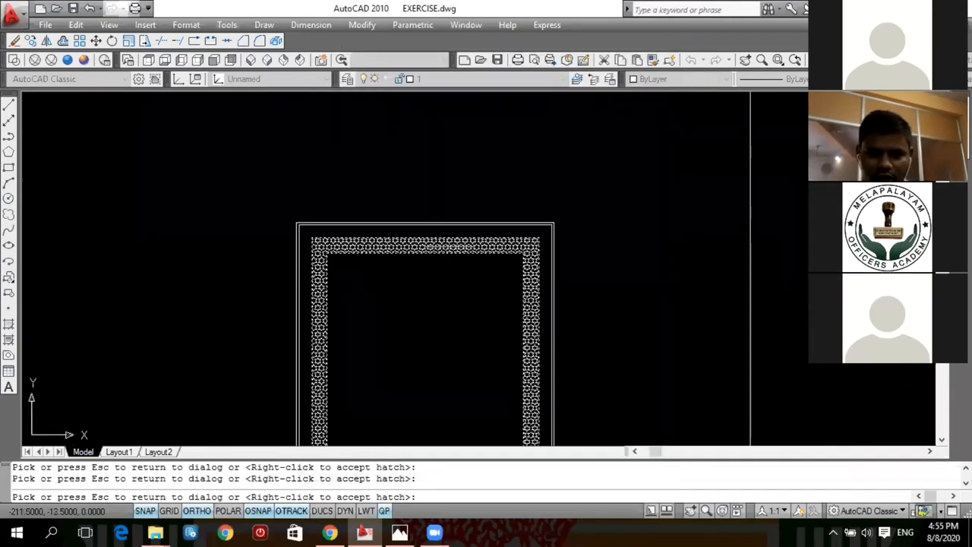
{"action": "scroll", "coordinate": [560, 256], "scroll_direction": "down", "scroll_amount": 2}
{"action": "scroll", "coordinate": [559, 256], "scroll_direction": "up", "scroll_amount": 3}
{"action": "scroll", "coordinate": [724, 160], "scroll_direction": "down", "scroll_amount": 3}
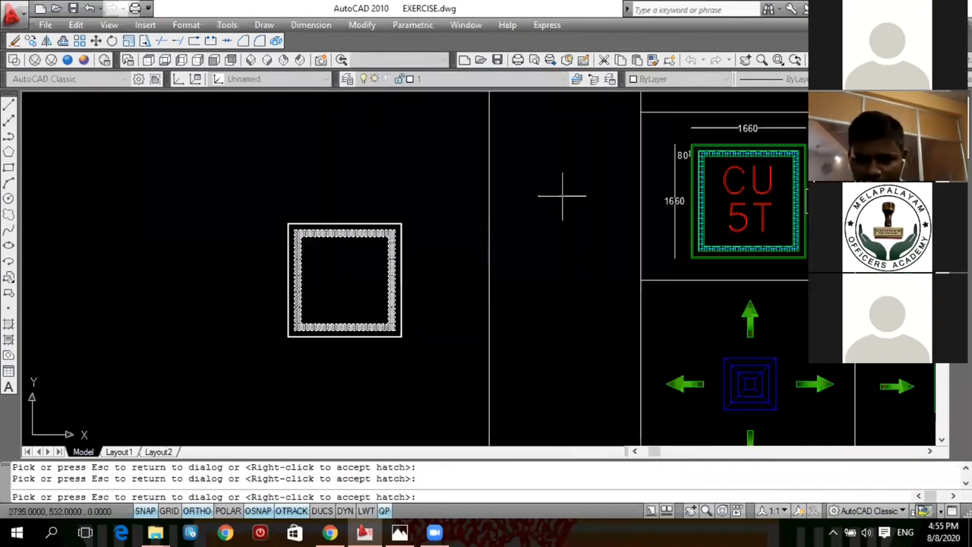
{"action": "scroll", "coordinate": [376, 233], "scroll_direction": "up", "scroll_amount": 6}
{"action": "key", "text": "Escape"}
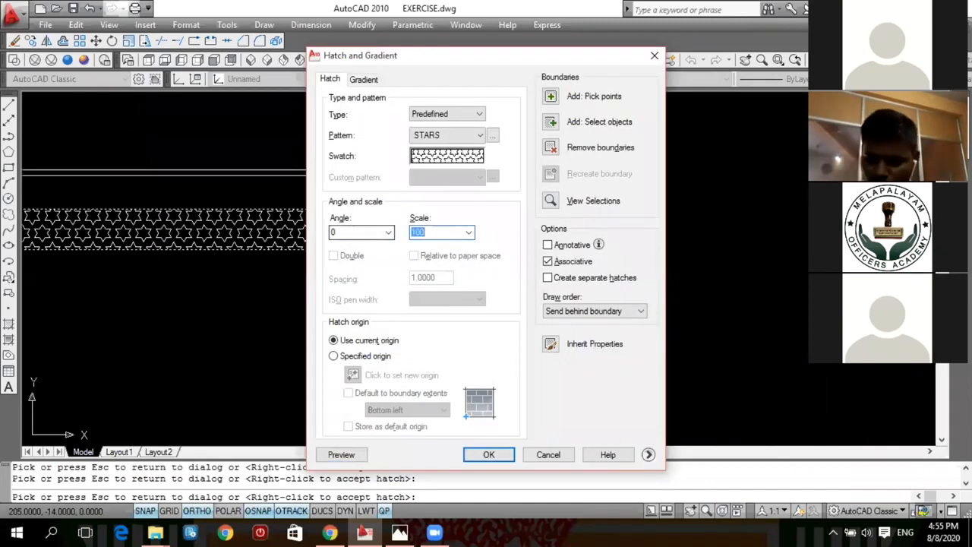
- Set the STARS hatch scale to 150 and check the preview around the whole border band
{"action": "type", "text": "150"}
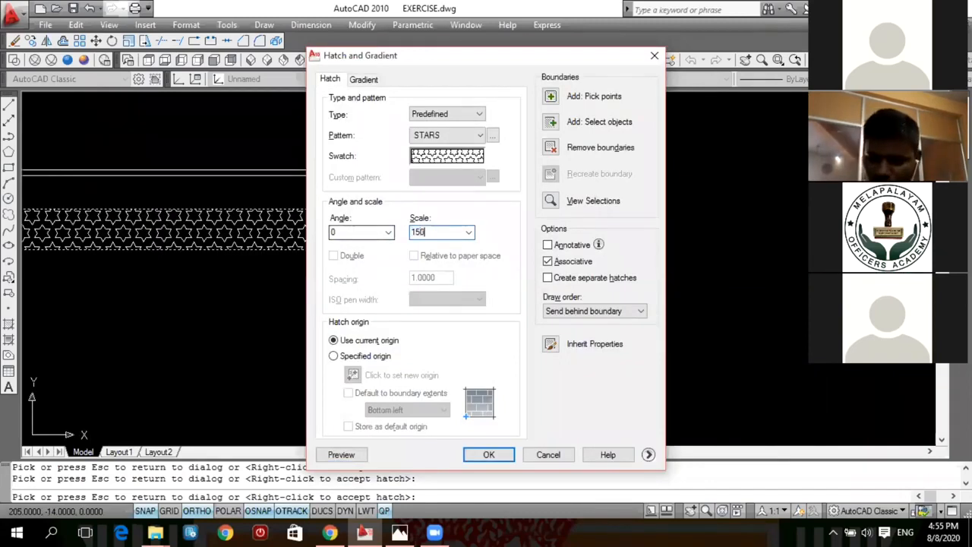
{"action": "left_click", "coordinate": [341, 454]}
{"action": "scroll", "coordinate": [399, 220], "scroll_direction": "down", "scroll_amount": 3}
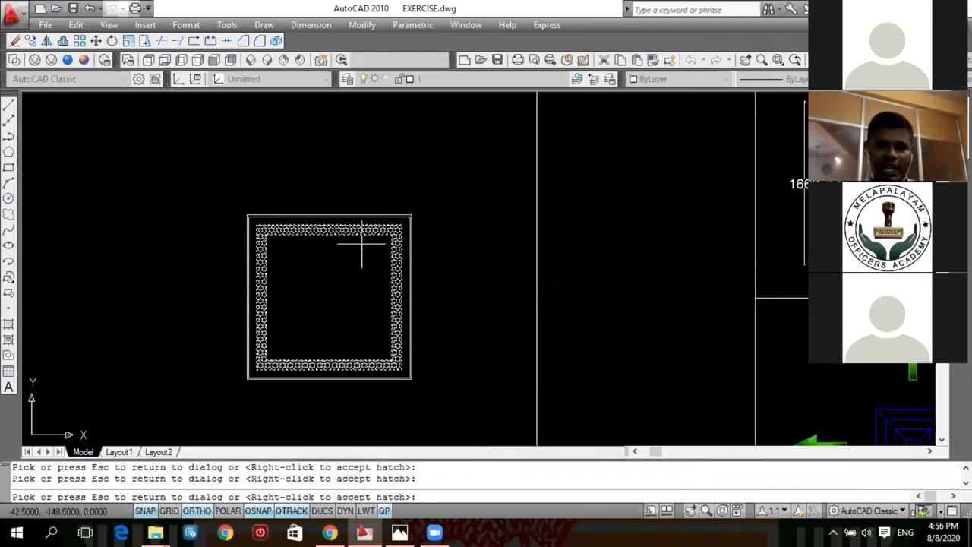
{"action": "scroll", "coordinate": [339, 255], "scroll_direction": "up", "scroll_amount": 3}
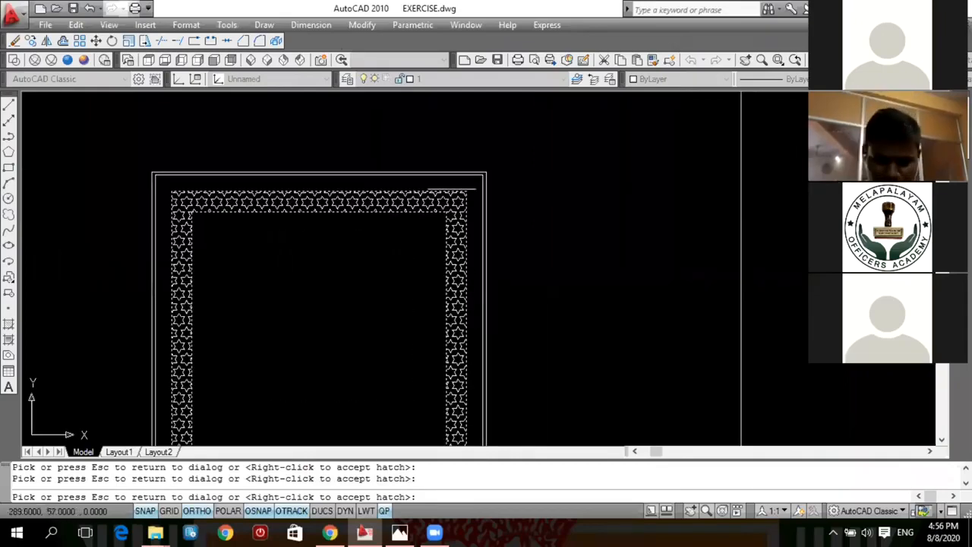
{"action": "scroll", "coordinate": [417, 219], "scroll_direction": "down", "scroll_amount": 2}
{"action": "scroll", "coordinate": [417, 219], "scroll_direction": "up", "scroll_amount": 2}
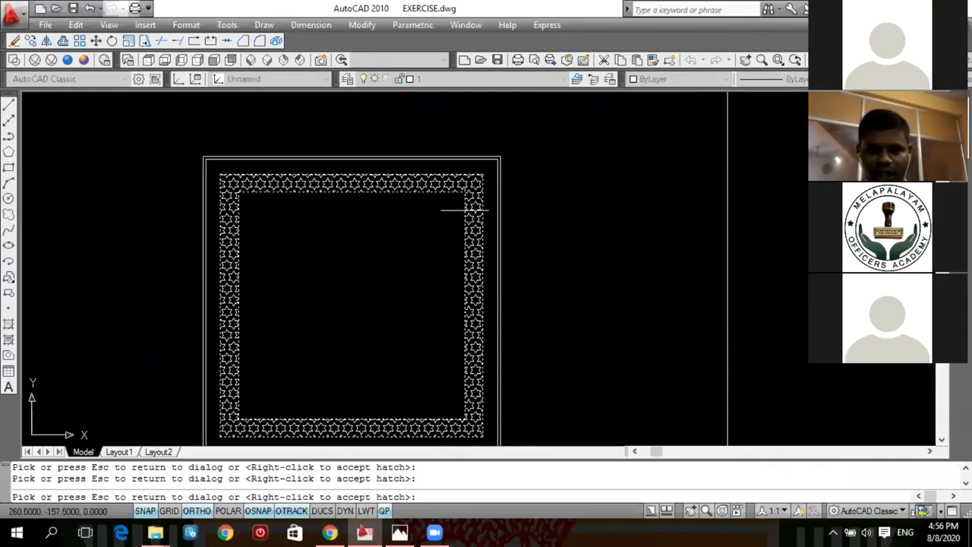
{"action": "scroll", "coordinate": [445, 174], "scroll_direction": "down", "scroll_amount": 2}
{"action": "scroll", "coordinate": [414, 186], "scroll_direction": "up", "scroll_amount": 3}
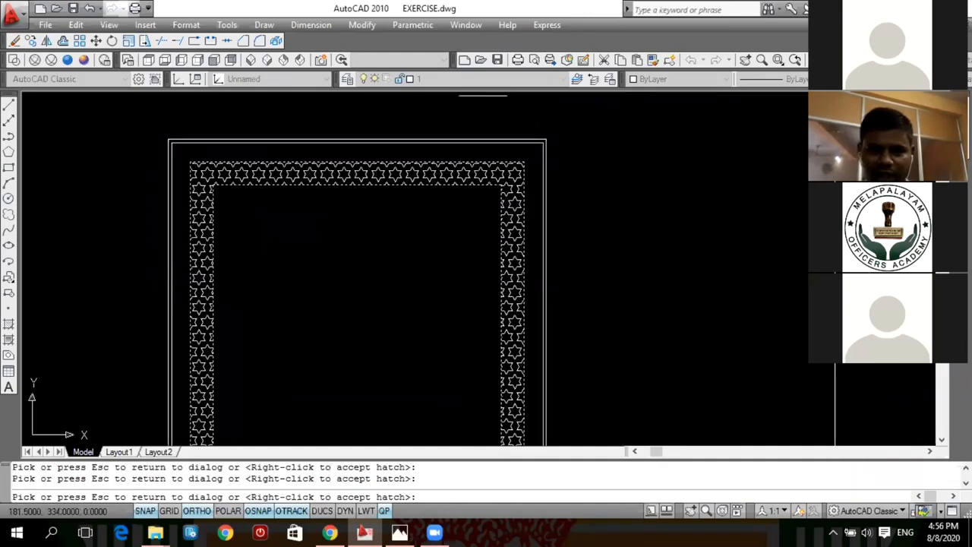
{"action": "left_click", "coordinate": [404, 174]}
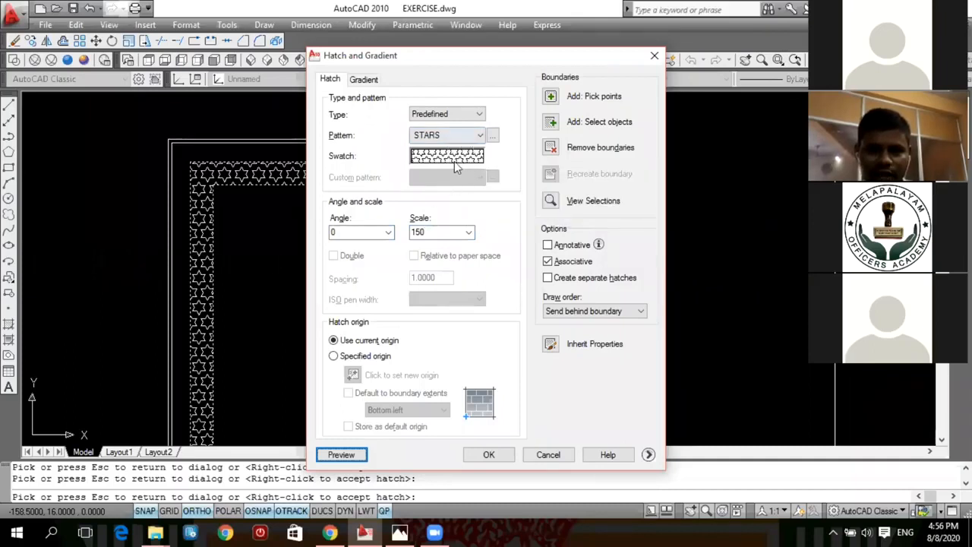
- Look at the predefined hatch patterns again, keep STARS, and apply the hatch to the border band
{"action": "left_click", "coordinate": [493, 135]}
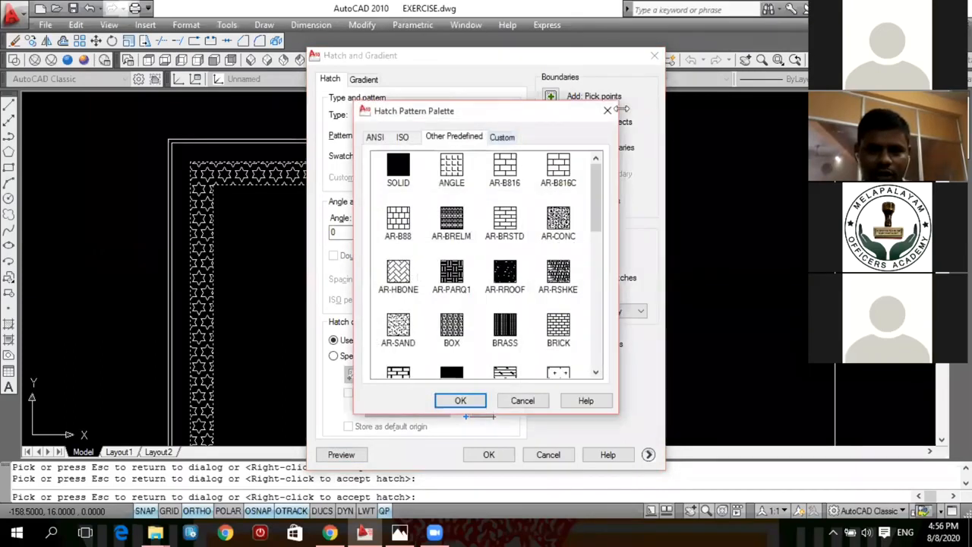
{"action": "left_click", "coordinate": [608, 111]}
{"action": "left_click", "coordinate": [450, 155]}
{"action": "left_click", "coordinate": [607, 113]}
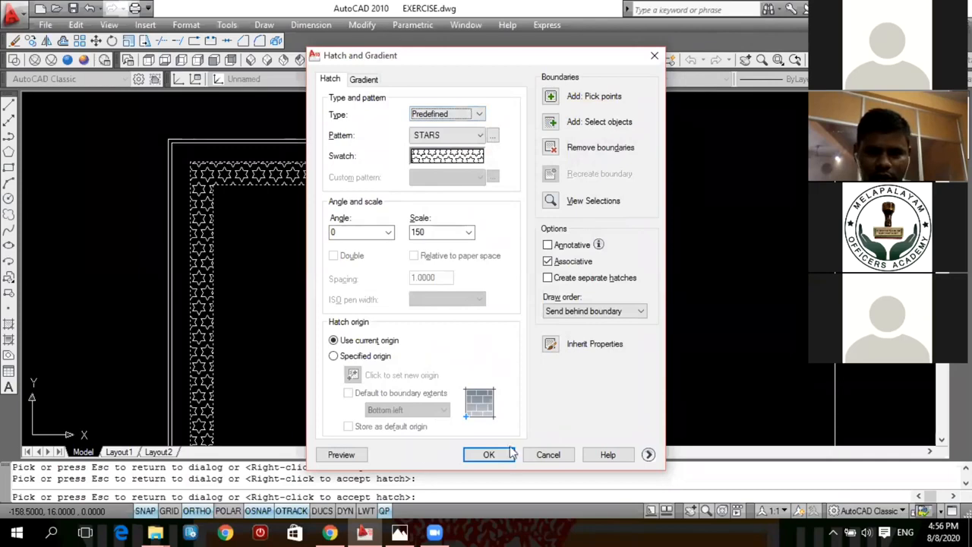
{"action": "left_click", "coordinate": [488, 454]}
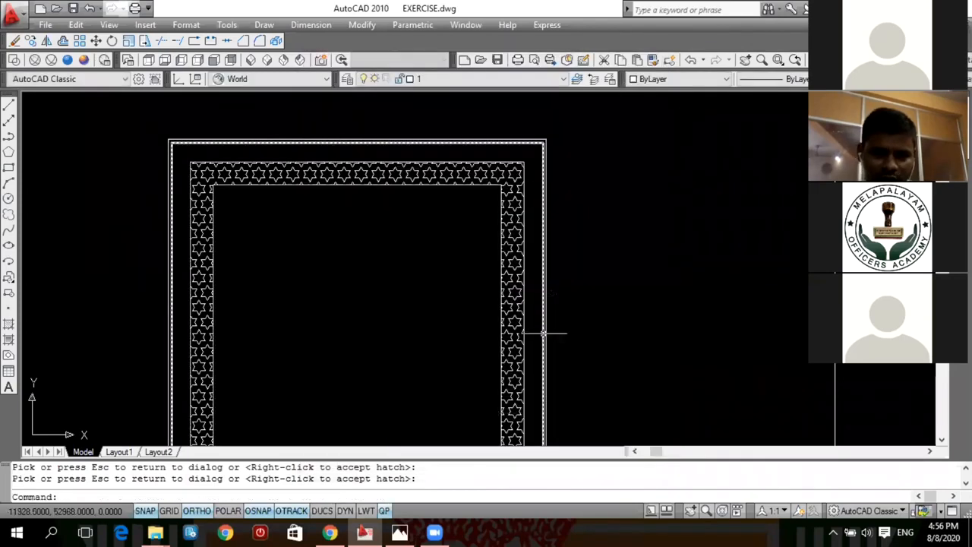
- Change the color of the STARS hatch in the border band to Yellow and deselect it
{"action": "scroll", "coordinate": [418, 135], "scroll_direction": "down", "scroll_amount": 2}
{"action": "scroll", "coordinate": [416, 148], "scroll_direction": "up", "scroll_amount": 3}
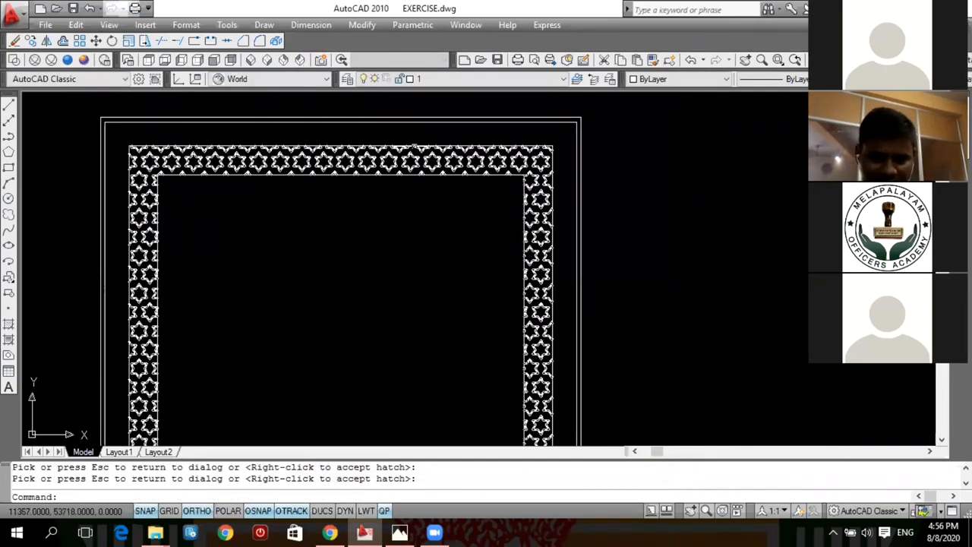
{"action": "left_click", "coordinate": [415, 155]}
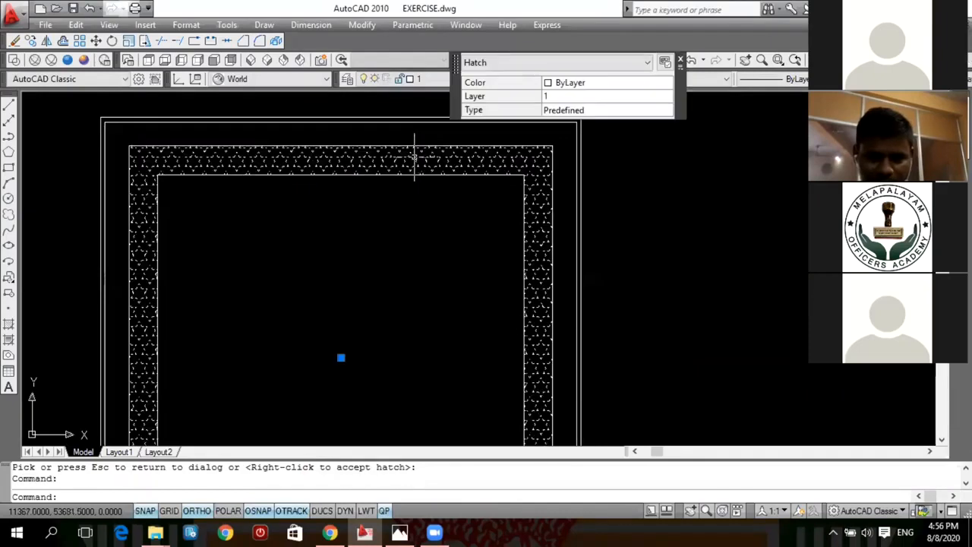
{"action": "left_click", "coordinate": [591, 83]}
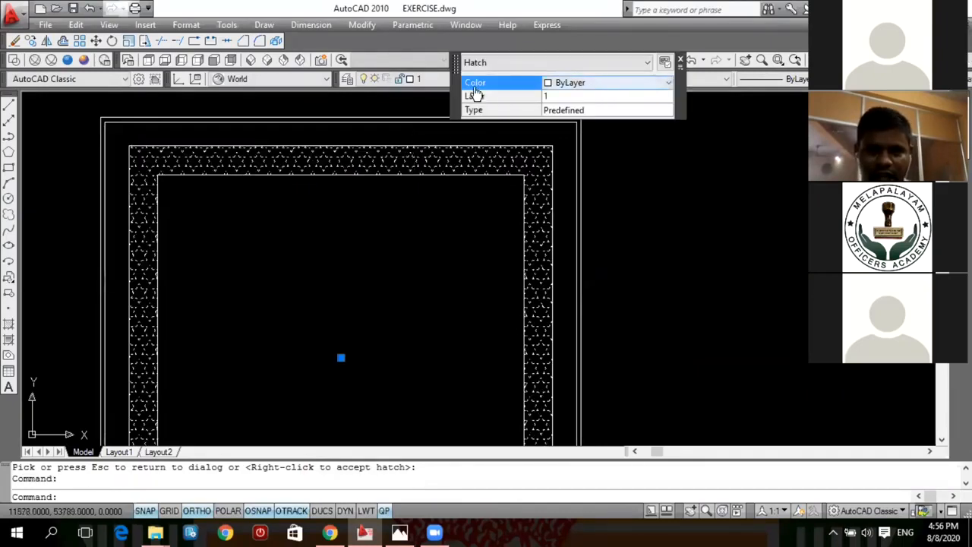
{"action": "mouse_move", "coordinate": [681, 62]}
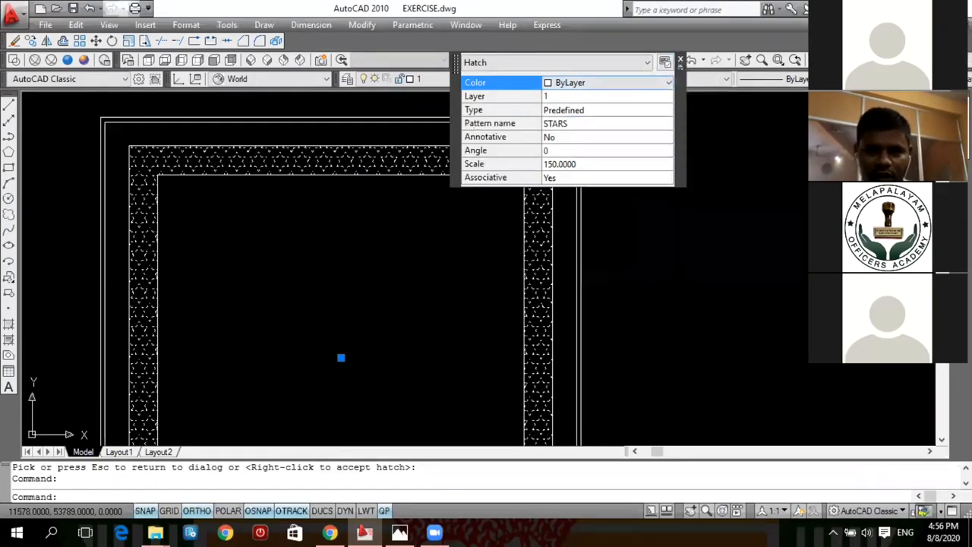
{"action": "key", "text": "Escape"}
{"action": "left_click", "coordinate": [470, 155]}
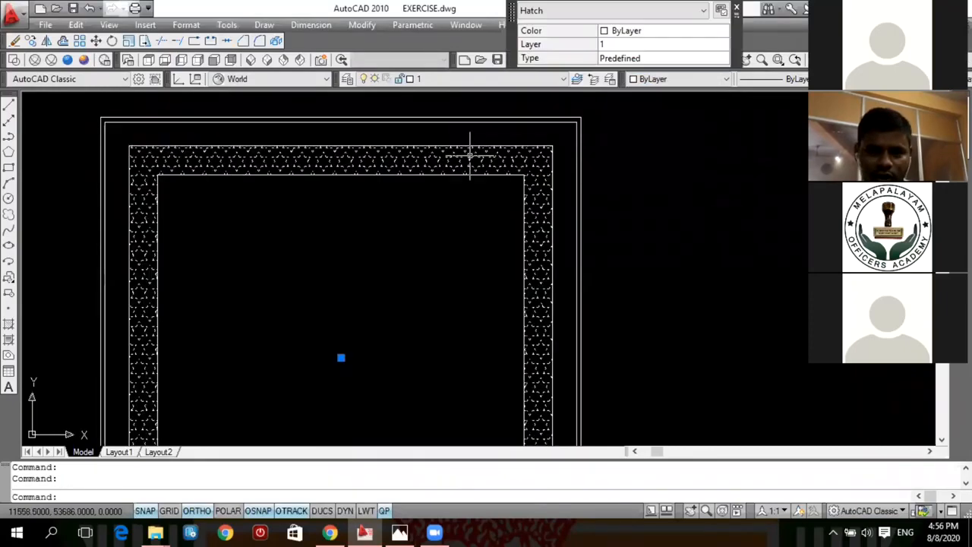
{"action": "left_click", "coordinate": [645, 34]}
{"action": "left_click", "coordinate": [657, 30]}
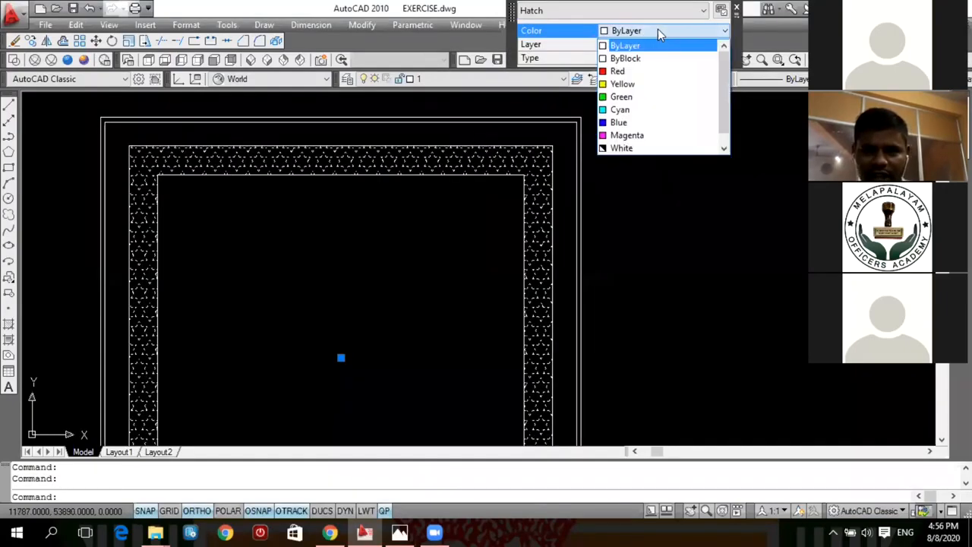
{"action": "left_click", "coordinate": [640, 84]}
{"action": "key", "text": "Escape"}
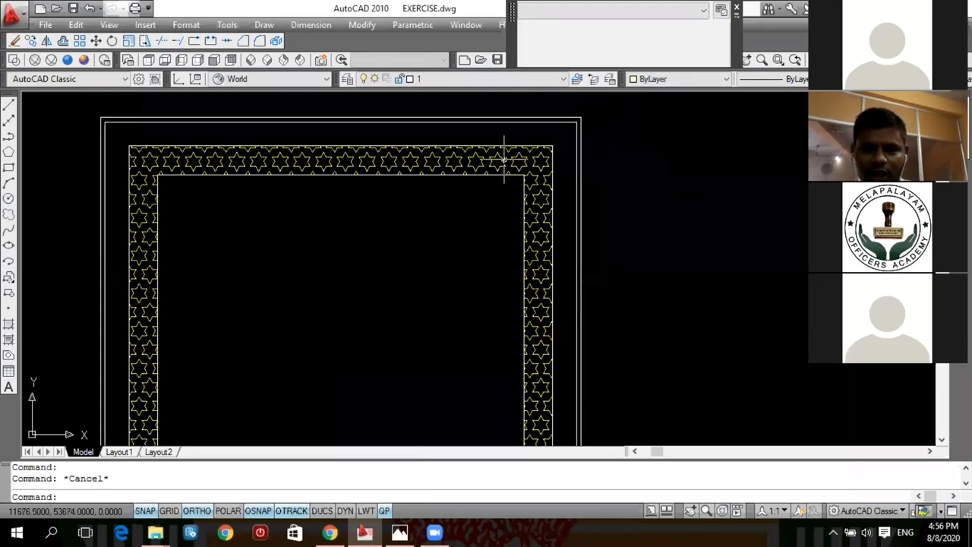
- Compare the yellow hatched border of the redrawn square with the original CU 5T symbol in the exercise sheet
{"action": "scroll", "coordinate": [382, 190], "scroll_direction": "down", "scroll_amount": 8}
{"action": "scroll", "coordinate": [629, 141], "scroll_direction": "up", "scroll_amount": 4}
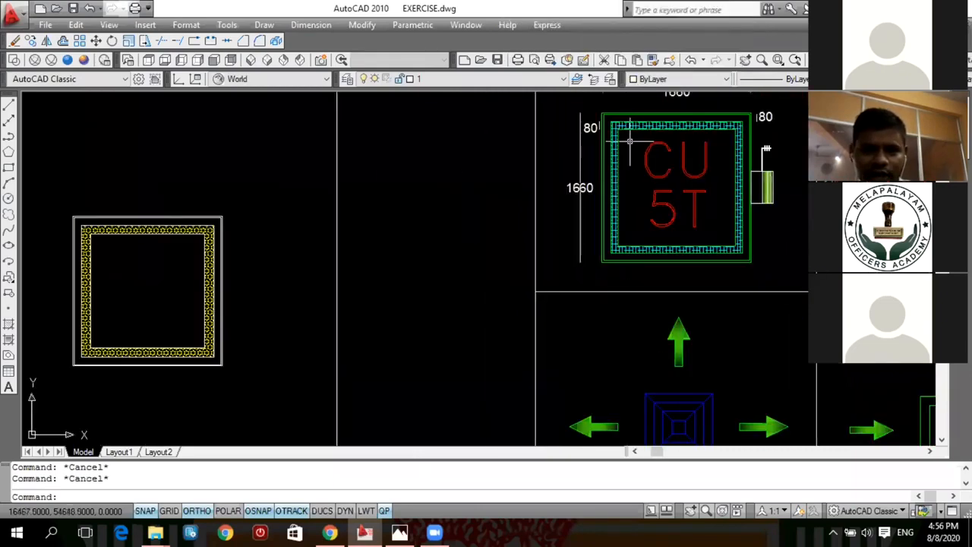
{"action": "scroll", "coordinate": [185, 231], "scroll_direction": "up", "scroll_amount": 4}
{"action": "scroll", "coordinate": [265, 213], "scroll_direction": "down", "scroll_amount": 5}
{"action": "scroll", "coordinate": [238, 201], "scroll_direction": "up", "scroll_amount": 1}
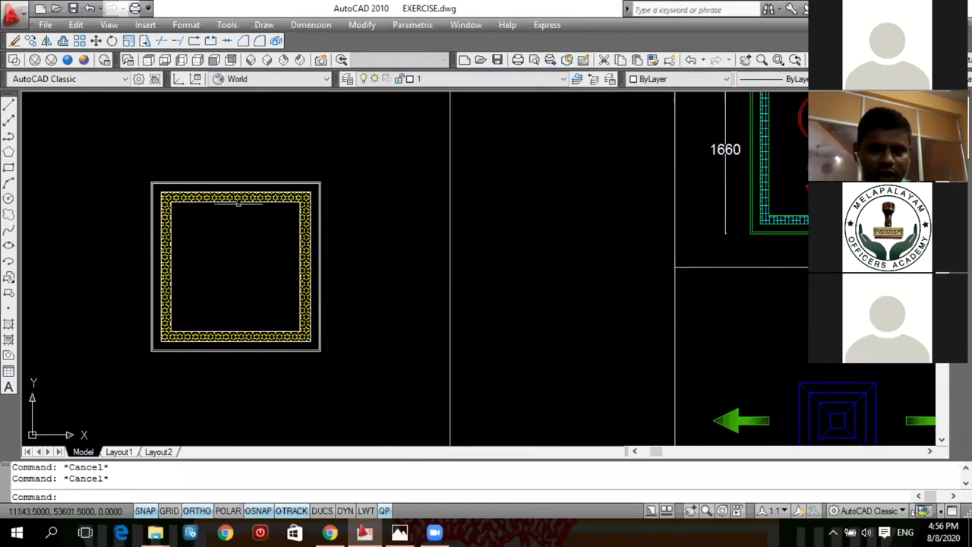
{"action": "scroll", "coordinate": [239, 201], "scroll_direction": "up", "scroll_amount": 3}
{"action": "scroll", "coordinate": [357, 195], "scroll_direction": "down", "scroll_amount": 6}
{"action": "scroll", "coordinate": [479, 205], "scroll_direction": "up", "scroll_amount": 1}
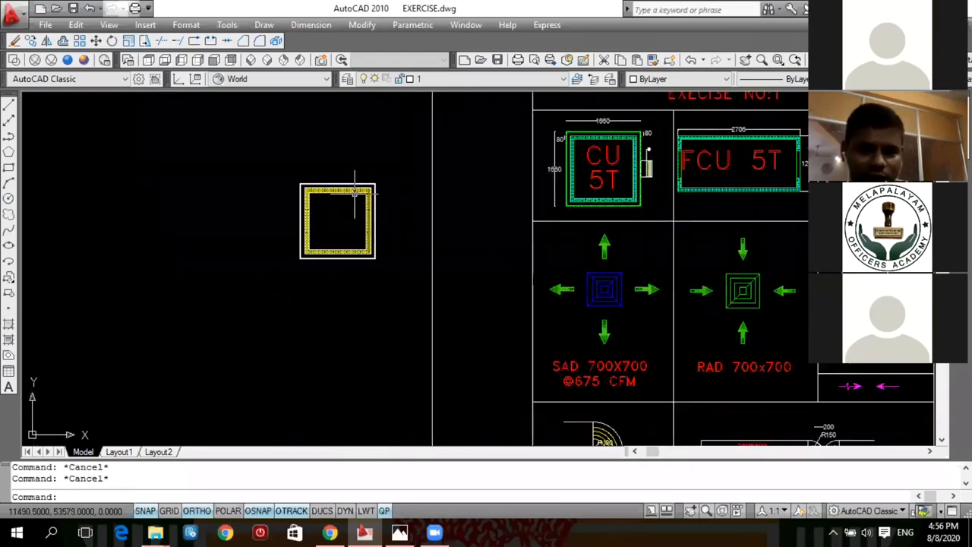
- Create a multiline text inside the inner square with the placeholder "sdfcfsdvsdv"
{"action": "scroll", "coordinate": [329, 213], "scroll_direction": "up", "scroll_amount": 4}
{"action": "type", "text": "t"}
{"action": "key", "text": "Return"}
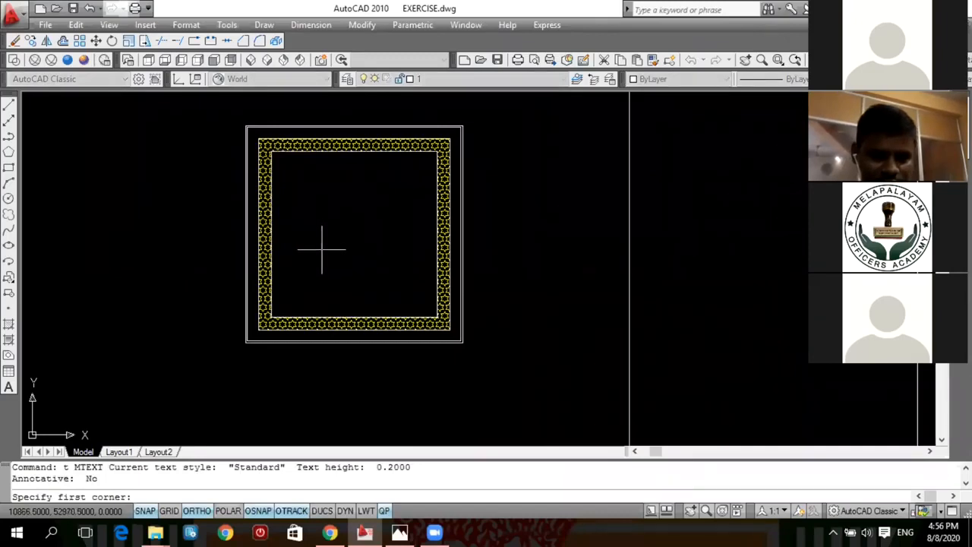
{"action": "left_click", "coordinate": [324, 251]}
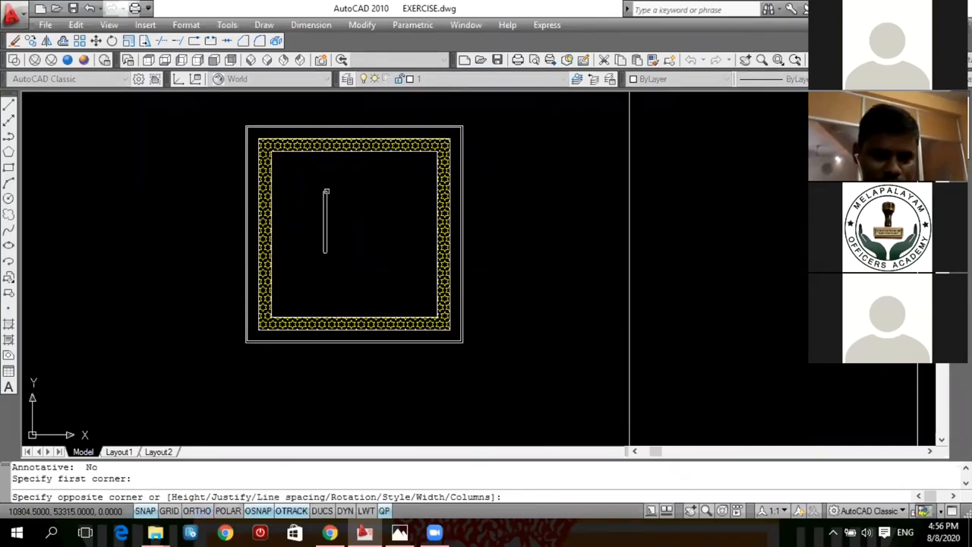
{"action": "left_click", "coordinate": [326, 192]}
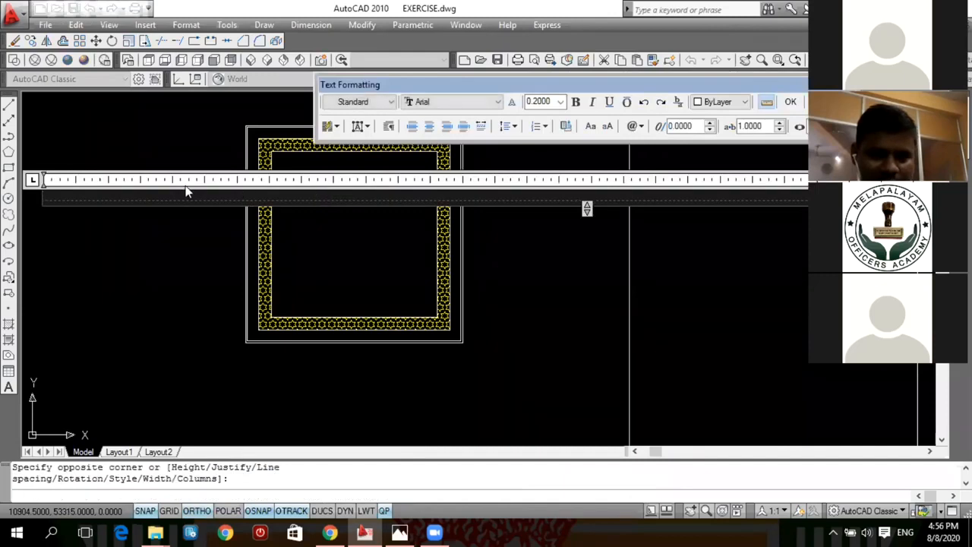
{"action": "type", "text": "sdfcfsdvsdv"}
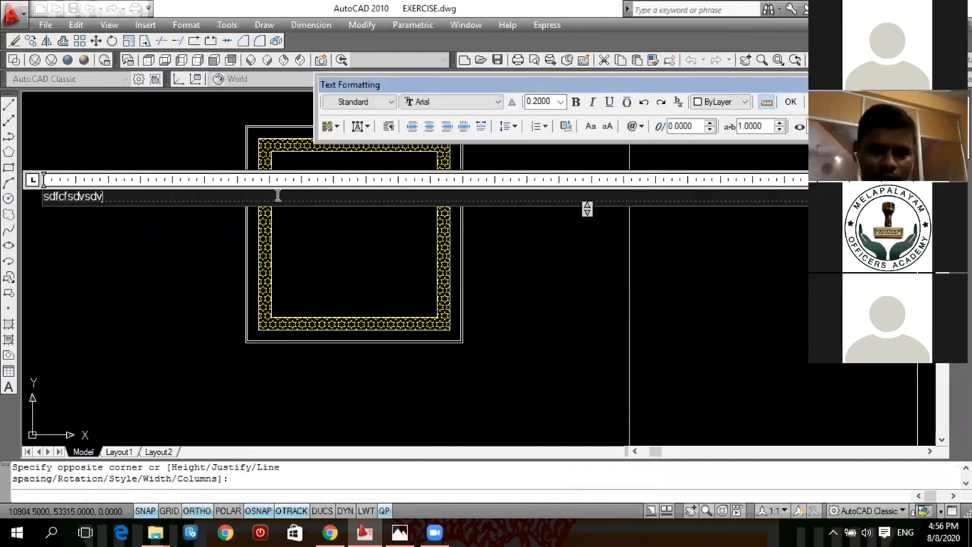
- Try a height of 400 for the placeholder text, set it to 200 instead, and finish the text
{"action": "left_click_drag", "start_coordinate": [126, 195], "coordinate": [26, 199]}
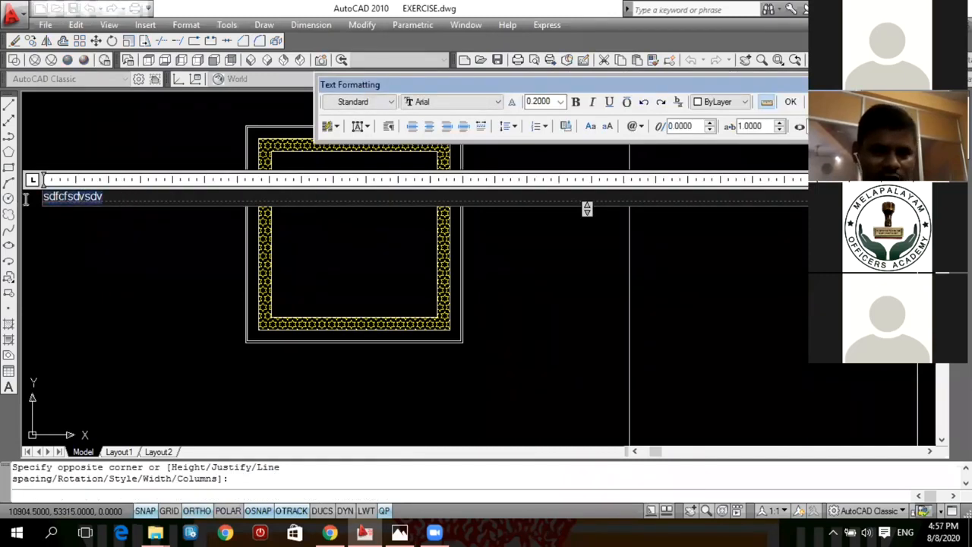
{"action": "left_click", "coordinate": [543, 101]}
{"action": "left_click", "coordinate": [560, 102]}
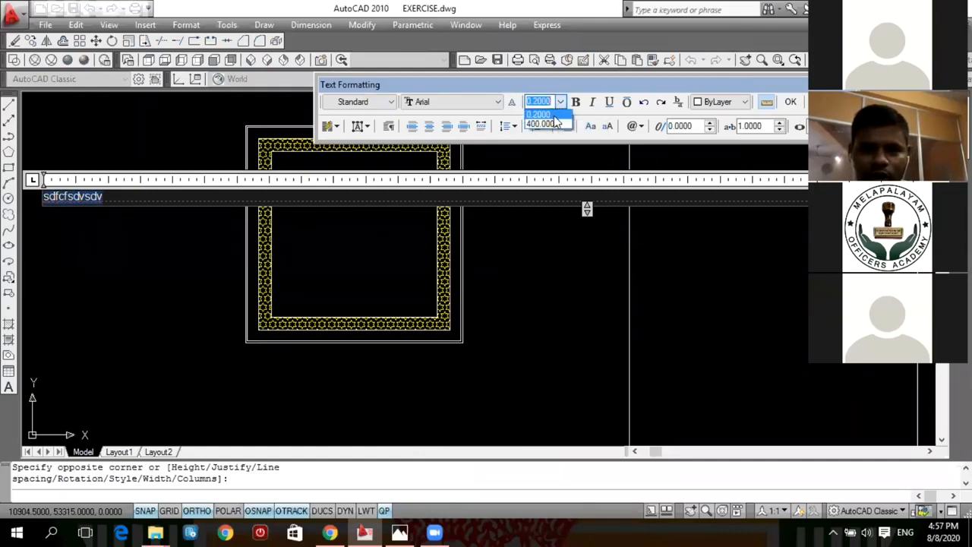
{"action": "left_click", "coordinate": [545, 124]}
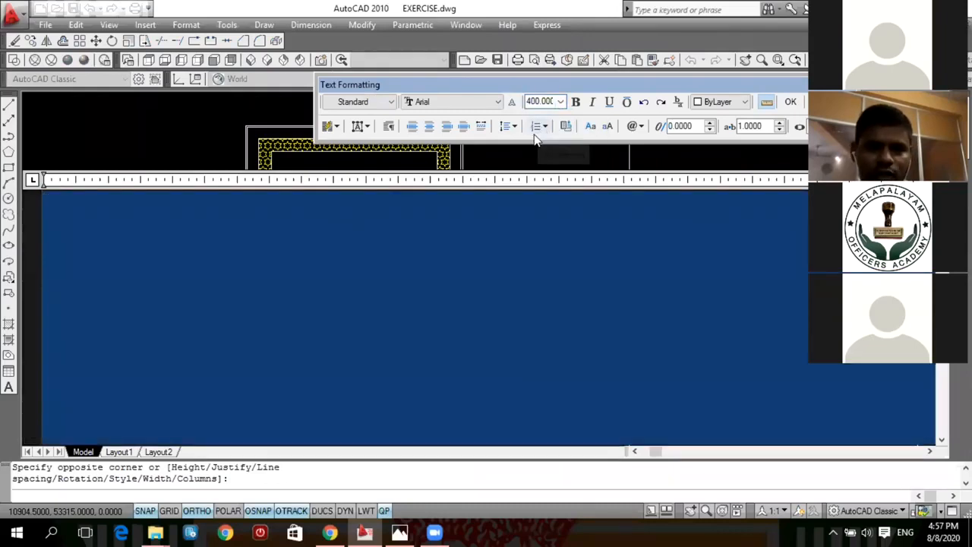
{"action": "left_click_drag", "start_coordinate": [553, 102], "coordinate": [510, 104]}
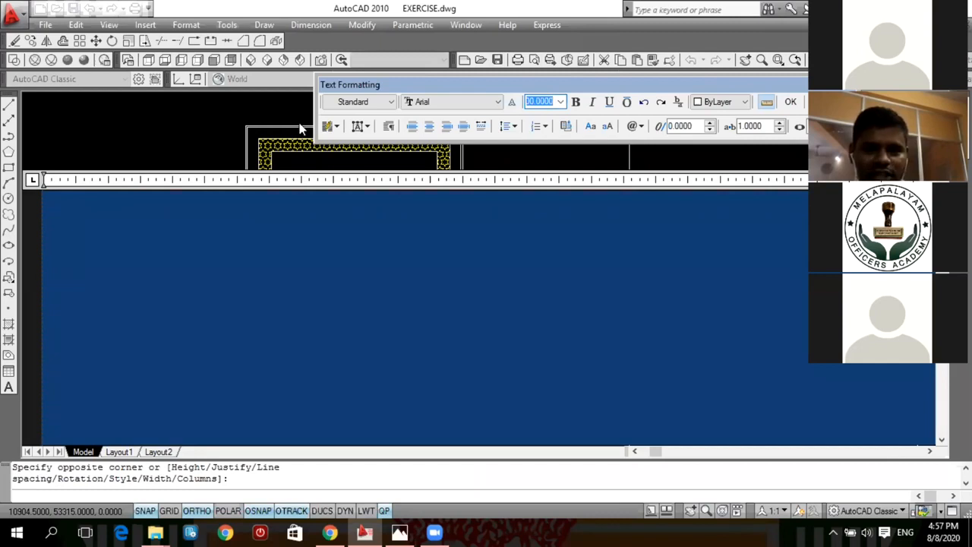
{"action": "type", "text": "200"}
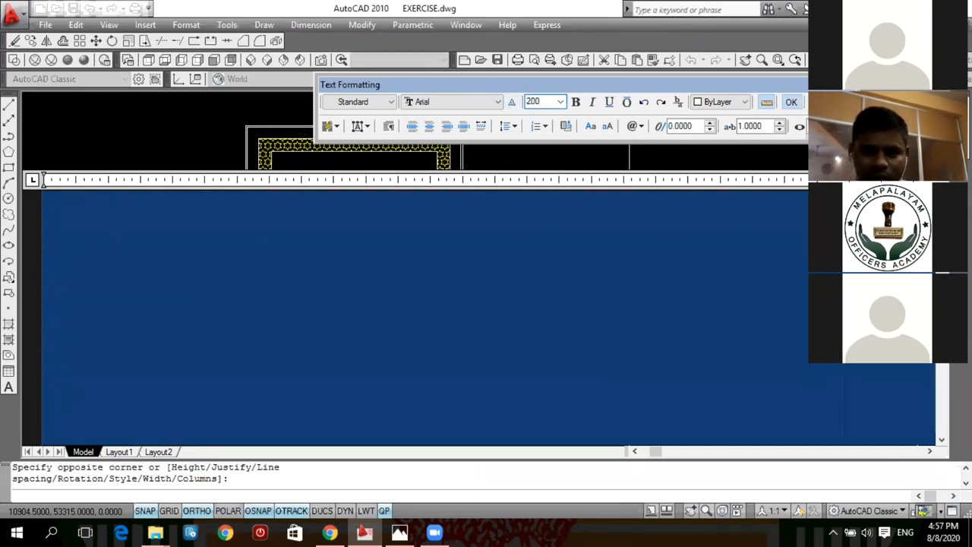
{"action": "left_click", "coordinate": [789, 103]}
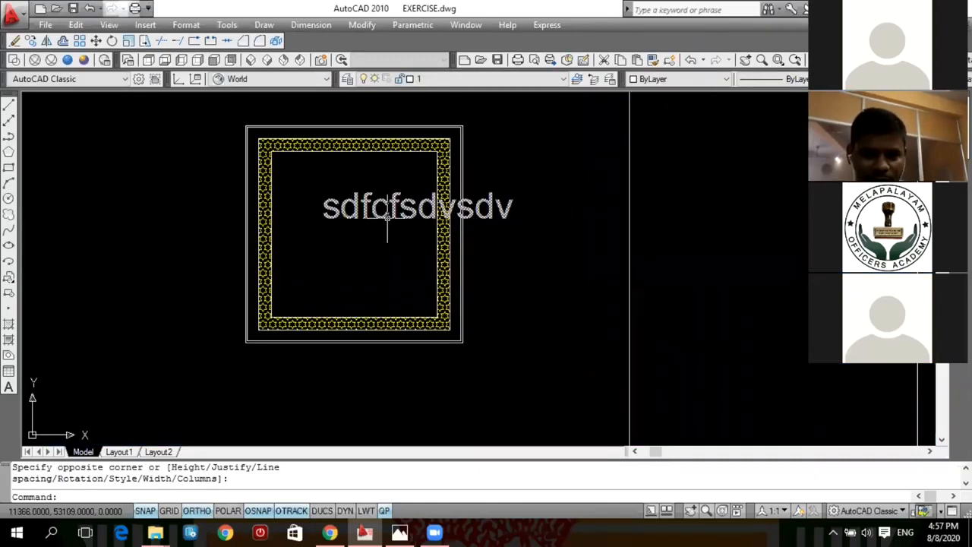
{"action": "type", "text": "e"}
{"action": "key", "text": "Return"}
{"action": "left_click", "coordinate": [360, 167]}
{"action": "key", "text": "Escape"}
{"action": "key", "text": "Escape"}
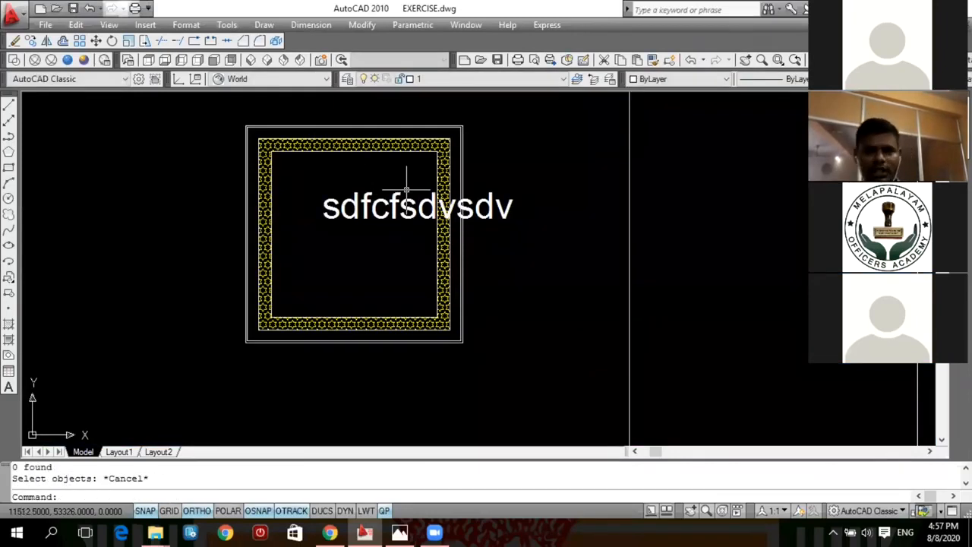
{"action": "key", "text": "Escape"}
{"action": "key", "text": "Escape"}
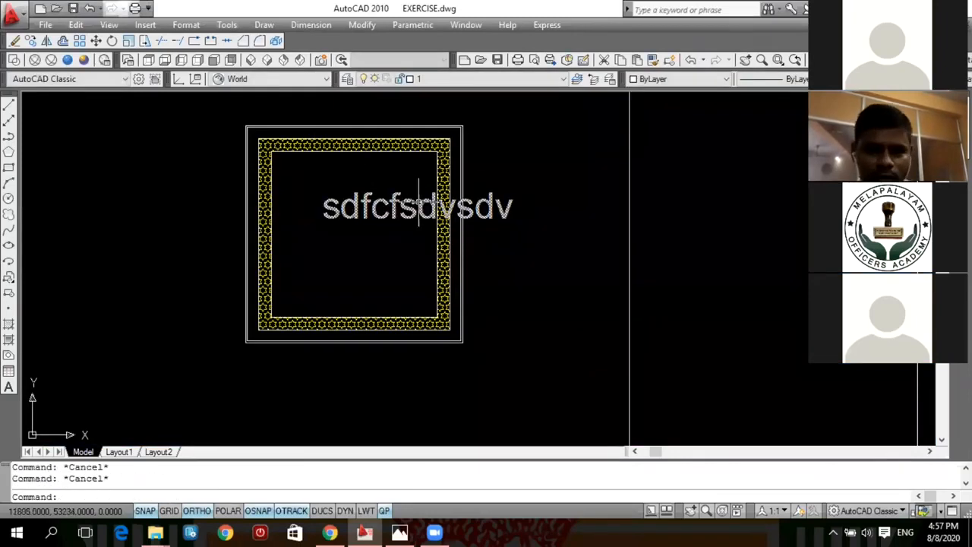
- Move the placeholder text down and toward the left edge of the inner square with Ortho off
{"action": "type", "text": "m"}
{"action": "key", "text": "Return"}
{"action": "left_click", "coordinate": [388, 174]}
{"action": "left_click", "coordinate": [343, 228]}
{"action": "key", "text": "Return"}
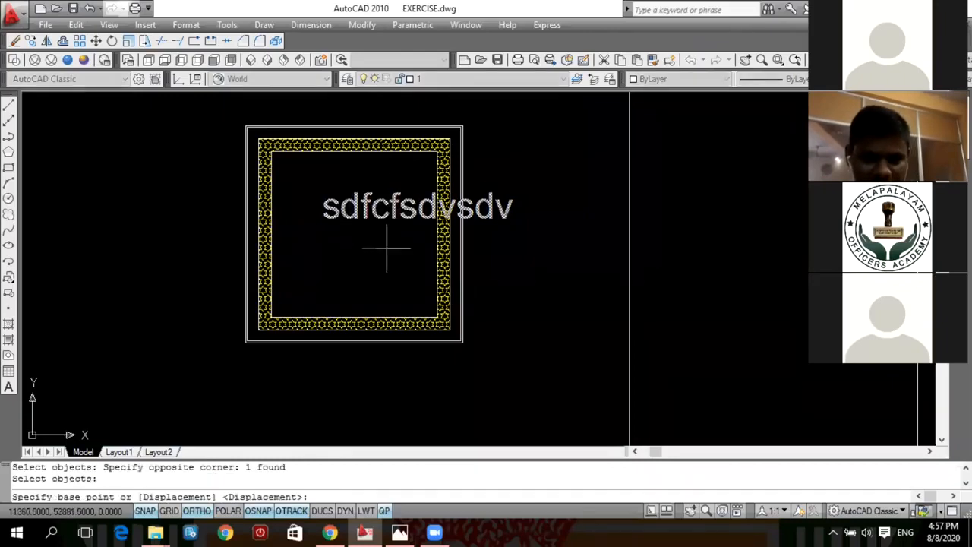
{"action": "left_click", "coordinate": [559, 241]}
{"action": "key", "text": "F8"}
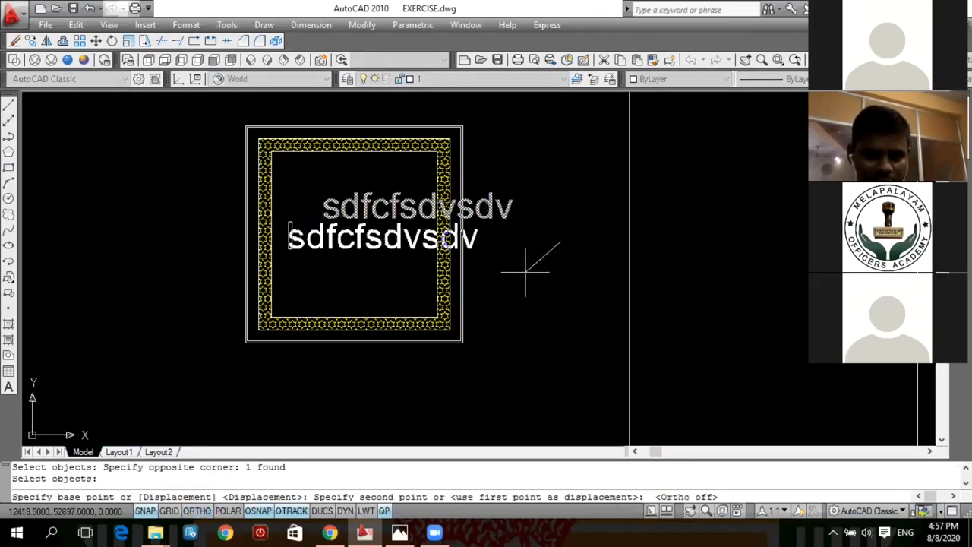
{"action": "key", "text": "Escape"}
{"action": "key", "text": "Escape"}
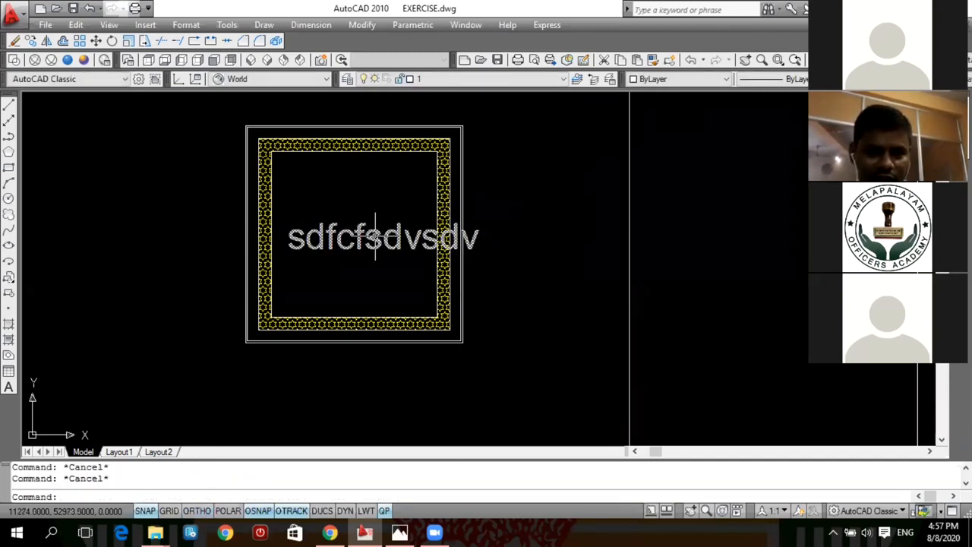
- Replace the placeholder text with "CU" on the first line and "5T" on the second line
{"action": "double_click", "coordinate": [376, 237]}
{"action": "left_click_drag", "start_coordinate": [288, 237], "coordinate": [552, 266]}
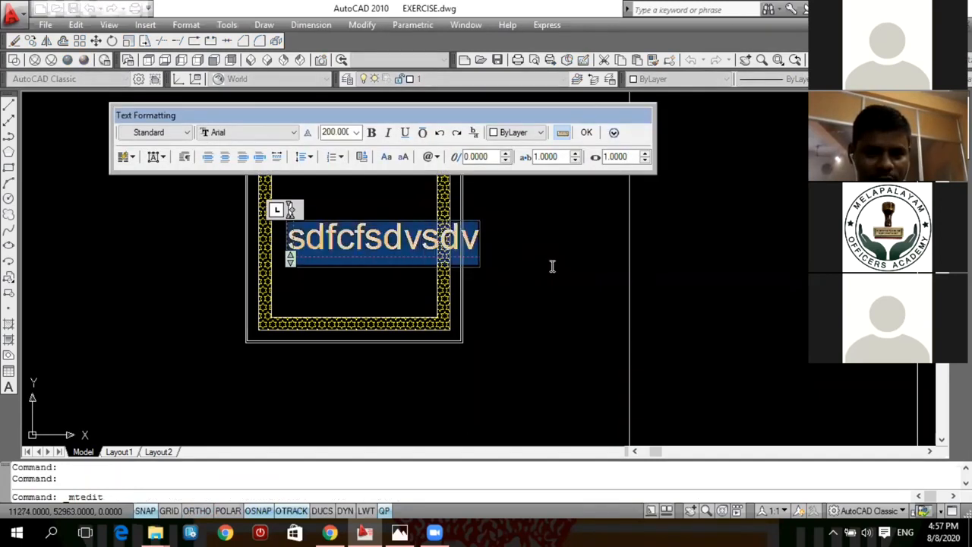
{"action": "type", "text": "CU"}
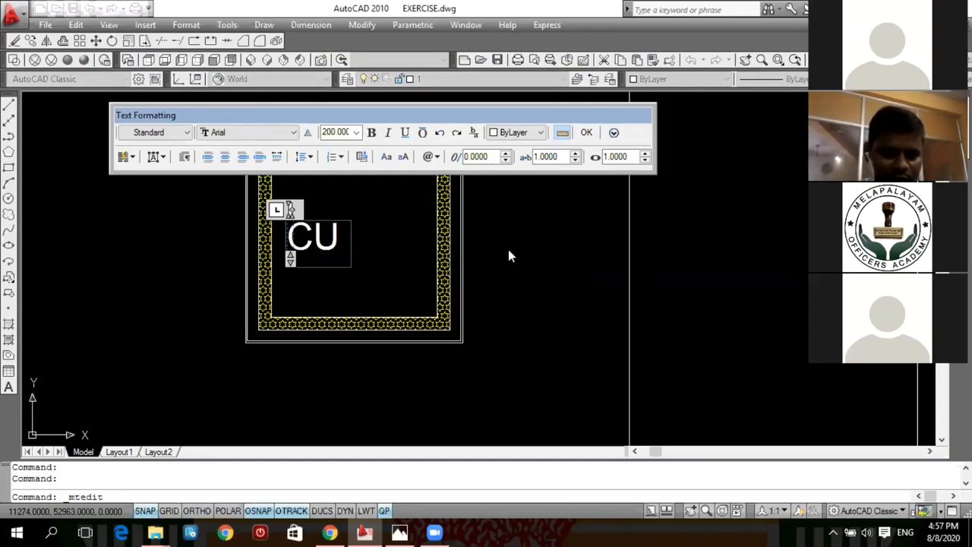
{"action": "key", "text": "Return"}
{"action": "type", "text": "5T"}
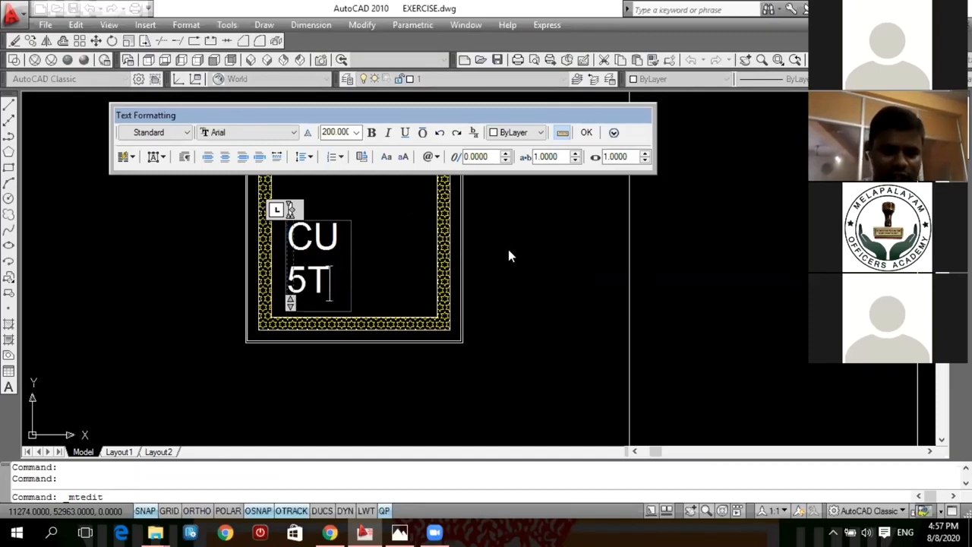
{"action": "left_click", "coordinate": [399, 253]}
{"action": "key", "text": "Escape"}
{"action": "type", "text": "m"}
{"action": "key", "text": "Return"}
{"action": "left_click", "coordinate": [367, 216]}
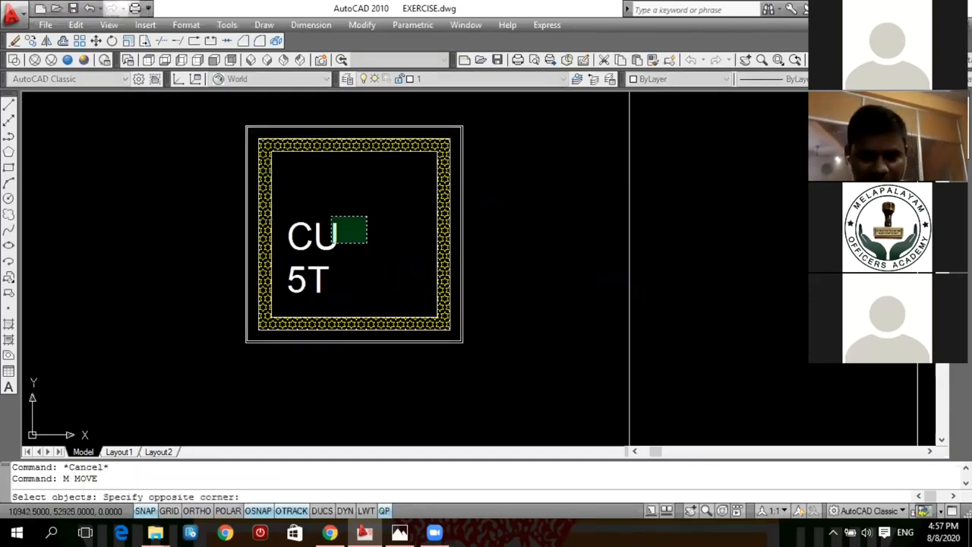
{"action": "key", "text": "Escape"}
{"action": "key", "text": "Escape"}
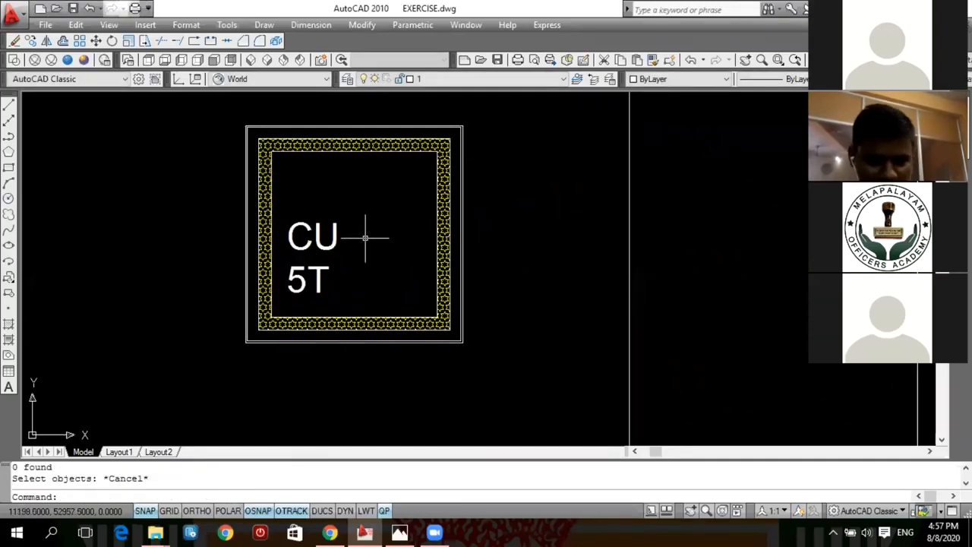
- Move the two-line CU 5T text up and right to the middle of the inner square
{"action": "type", "text": "m"}
{"action": "key", "text": "Return"}
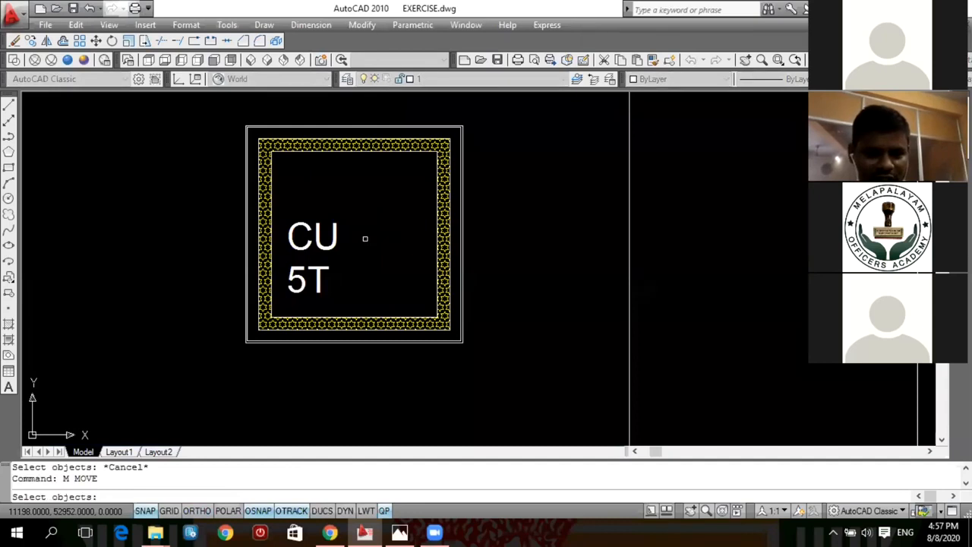
{"action": "left_click", "coordinate": [337, 240]}
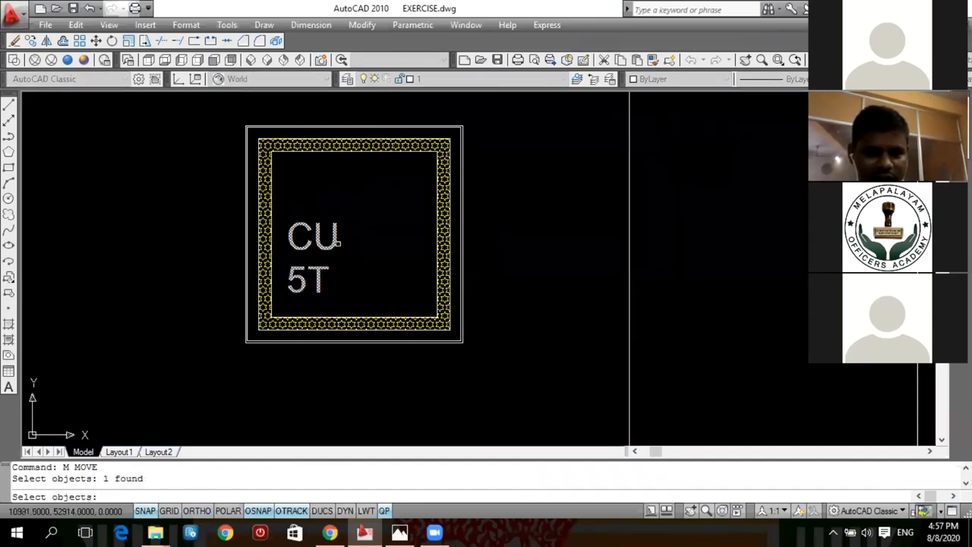
{"action": "key", "text": "Return"}
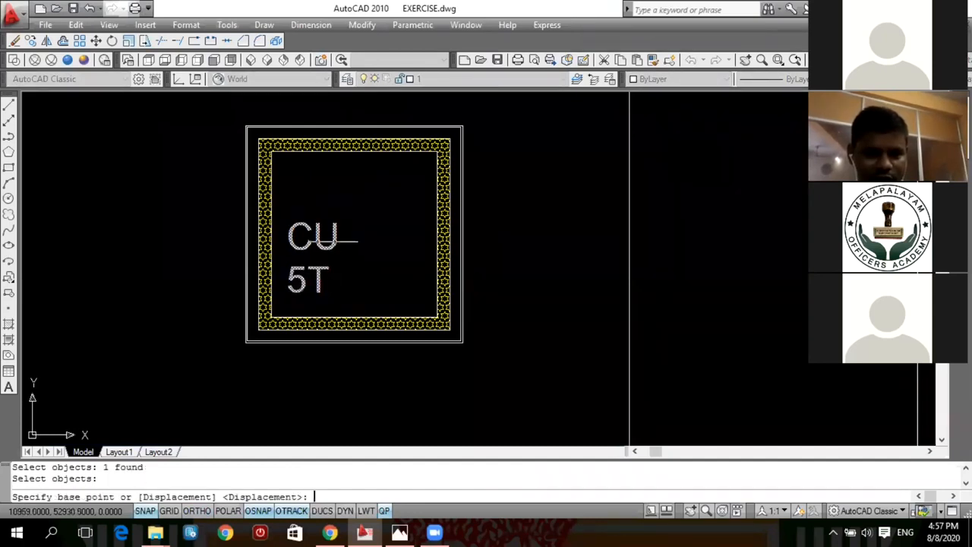
{"action": "left_click", "coordinate": [294, 187]}
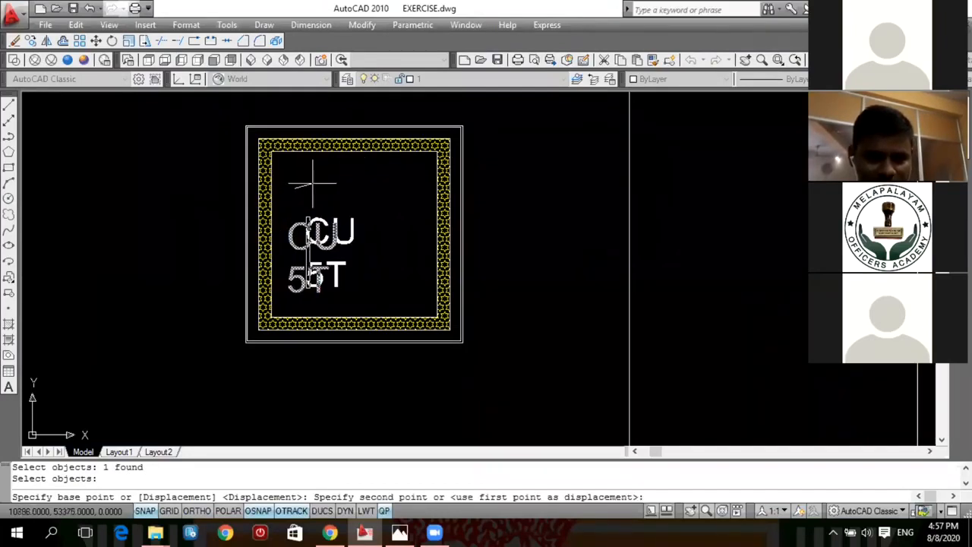
{"action": "left_click", "coordinate": [336, 168]}
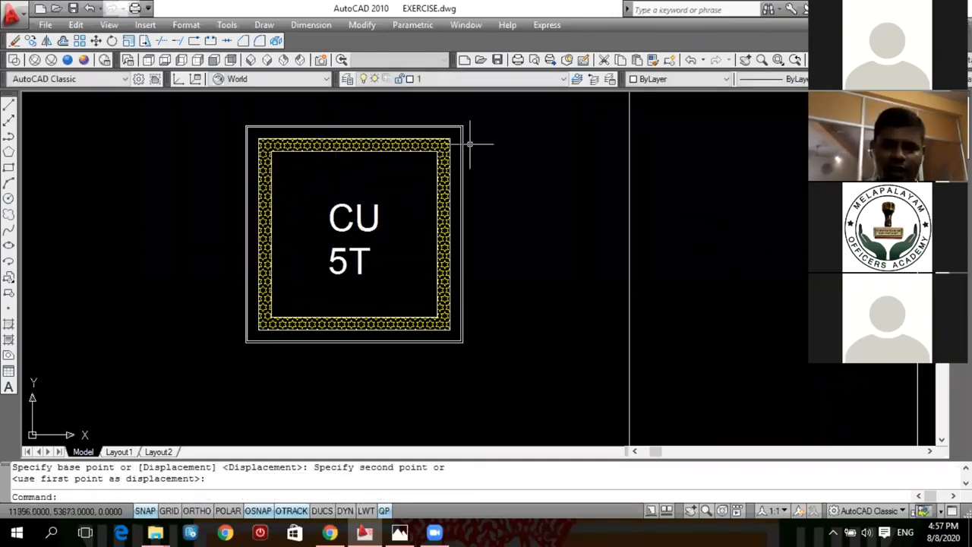
- Select the two outer square outlines of the redrawn symbol and dismiss their quick properties
{"action": "scroll", "coordinate": [343, 250], "scroll_direction": "down", "scroll_amount": 2}
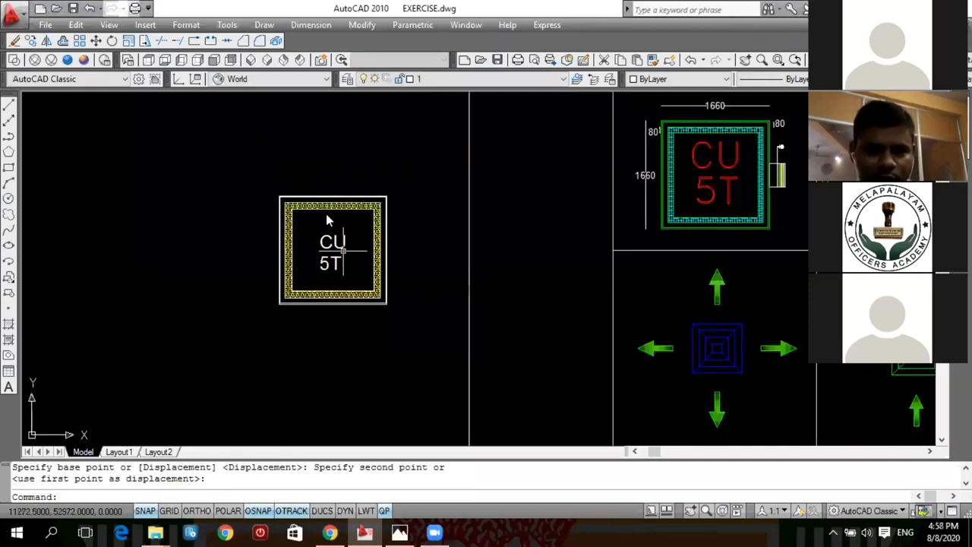
{"action": "key", "text": "Escape"}
{"action": "scroll", "coordinate": [384, 190], "scroll_direction": "up", "scroll_amount": 2}
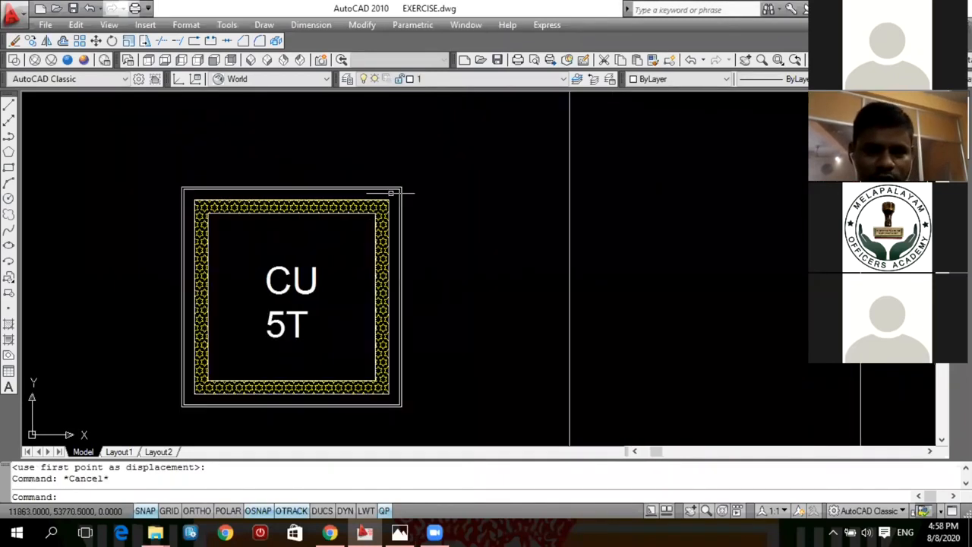
{"action": "left_click", "coordinate": [402, 176]}
{"action": "left_click", "coordinate": [384, 191]}
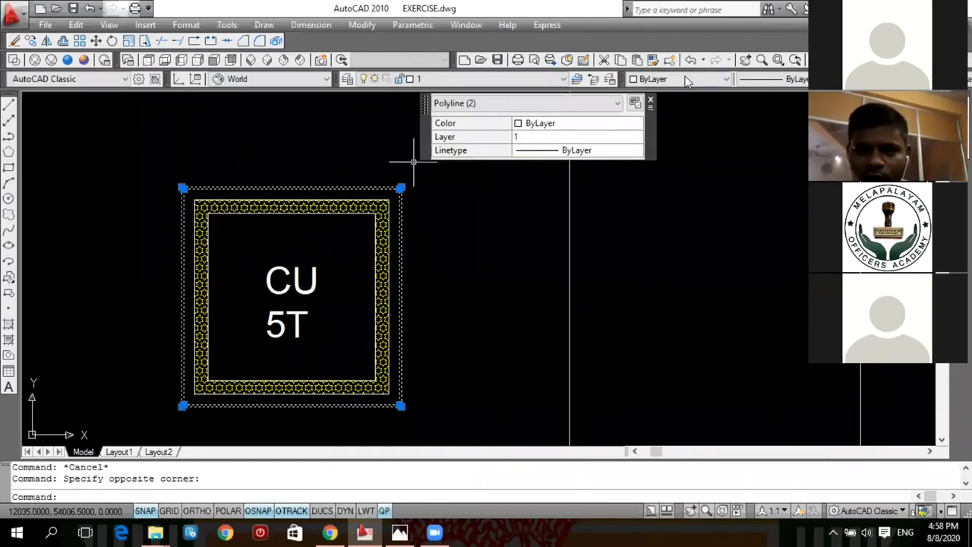
{"action": "left_click", "coordinate": [649, 102]}
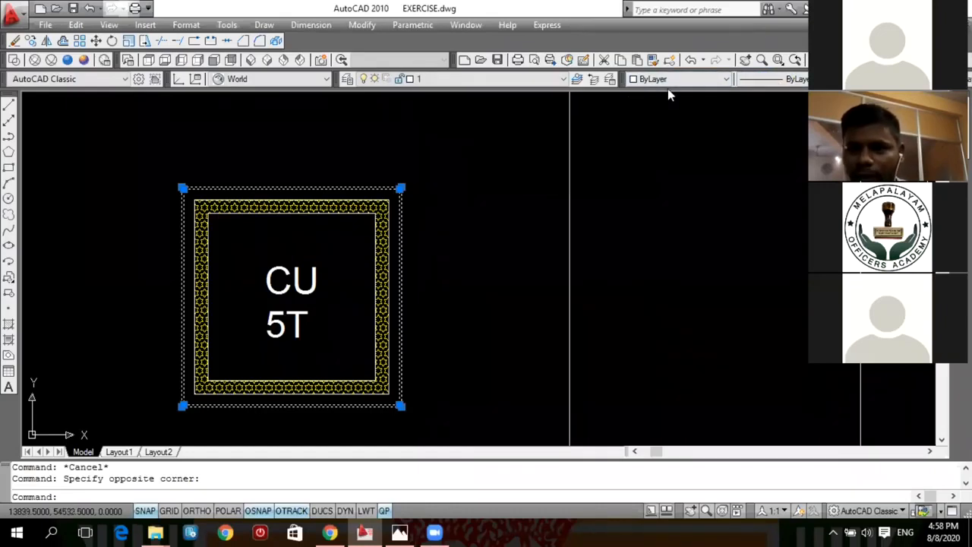
- Look through the colors and linetypes available for the selected outer squares without applying one
{"action": "left_click", "coordinate": [678, 80]}
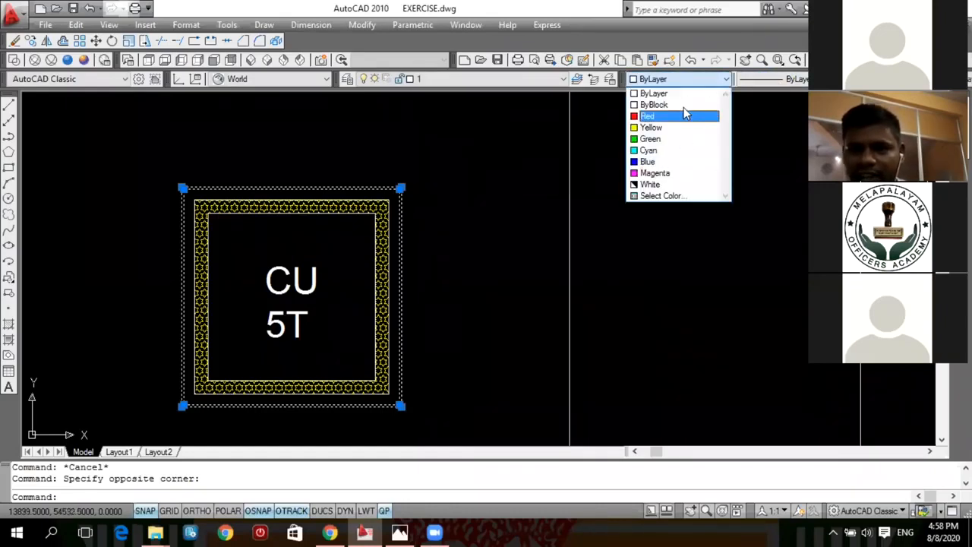
{"action": "left_click", "coordinate": [790, 82]}
{"action": "left_click", "coordinate": [789, 80]}
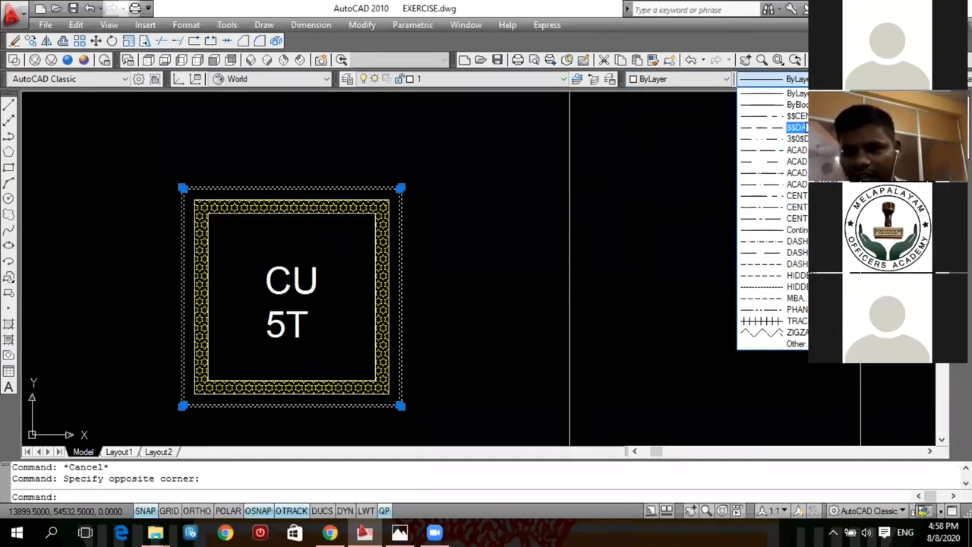
{"action": "left_click", "coordinate": [661, 94]}
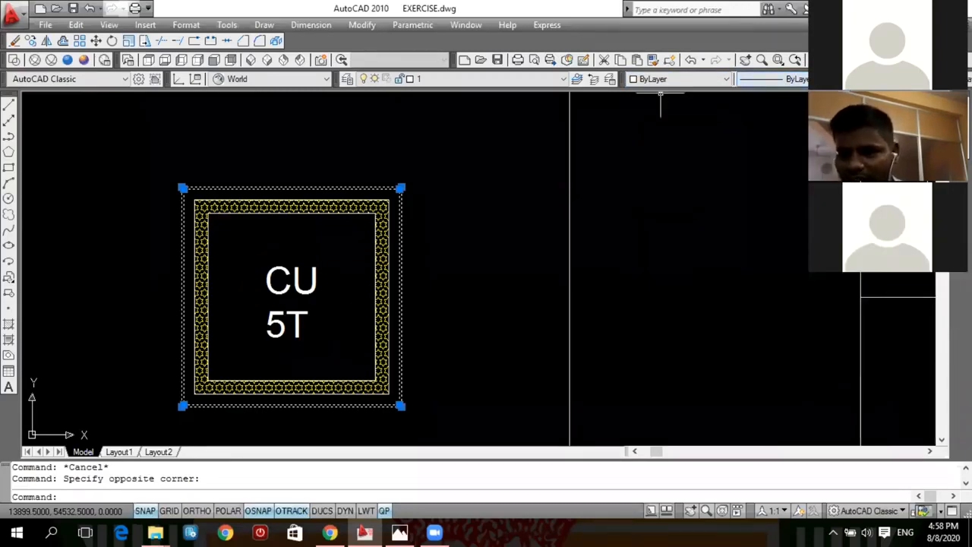
- Color the two selected outer square outlines of the redrawn symbol yellow
{"action": "left_click", "coordinate": [896, 79]}
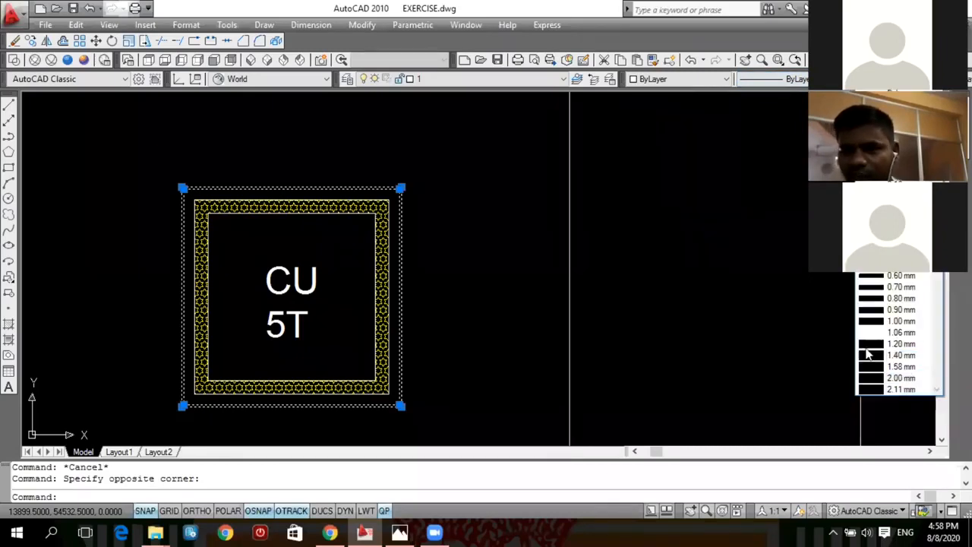
{"action": "left_click", "coordinate": [794, 183]}
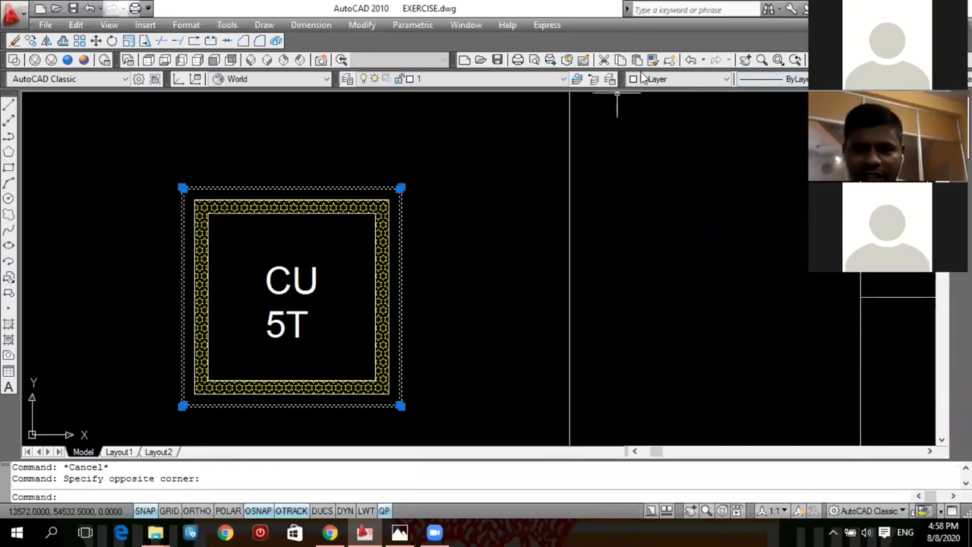
{"action": "left_click", "coordinate": [676, 79]}
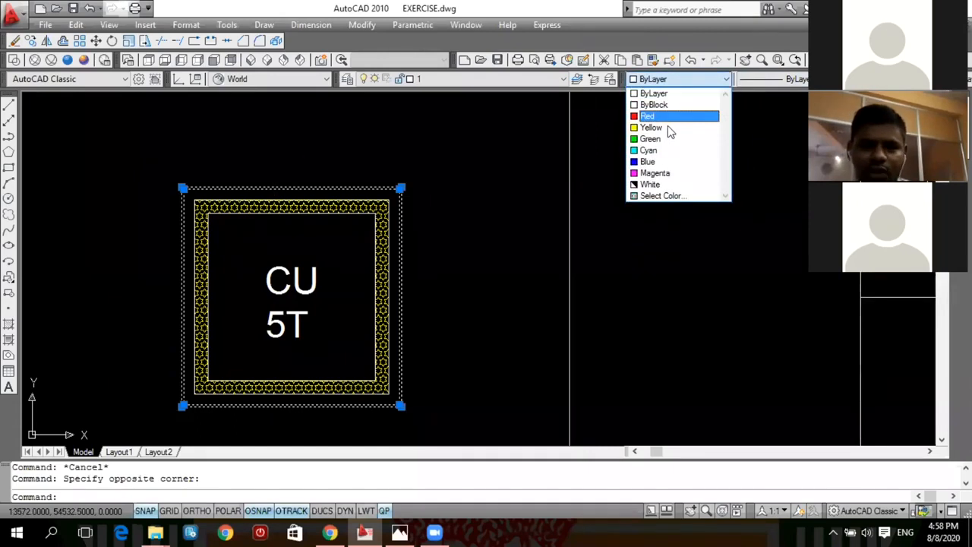
{"action": "left_click", "coordinate": [668, 128]}
- Change the color of the redrawn symbol's two outer square outlines to green and clear the selection
{"action": "key", "text": "Escape"}
{"action": "left_click", "coordinate": [417, 163]}
{"action": "left_click", "coordinate": [382, 195]}
{"action": "left_click", "coordinate": [668, 79]}
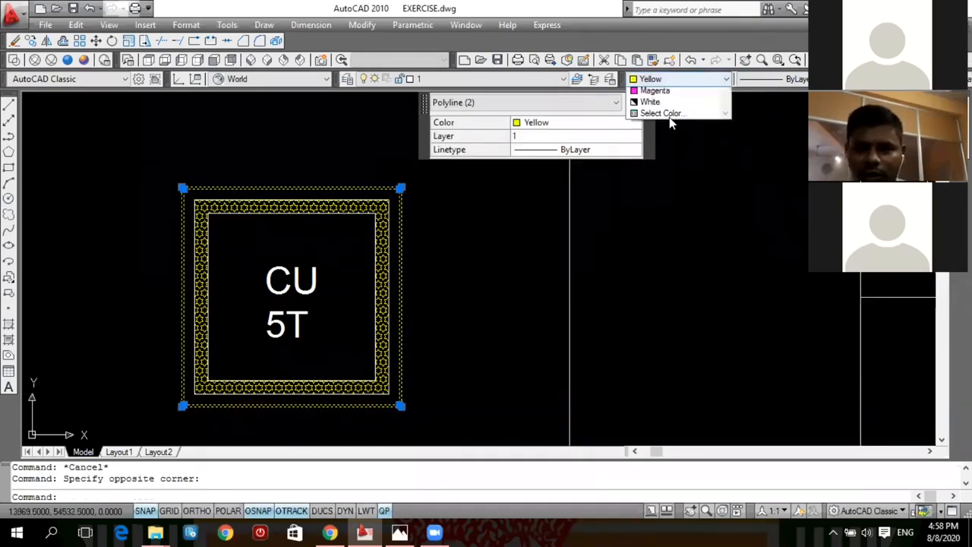
{"action": "left_click", "coordinate": [677, 144]}
{"action": "key", "text": "Escape"}
{"action": "scroll", "coordinate": [379, 228], "scroll_direction": "down", "scroll_amount": 5}
{"action": "key", "text": "Escape"}
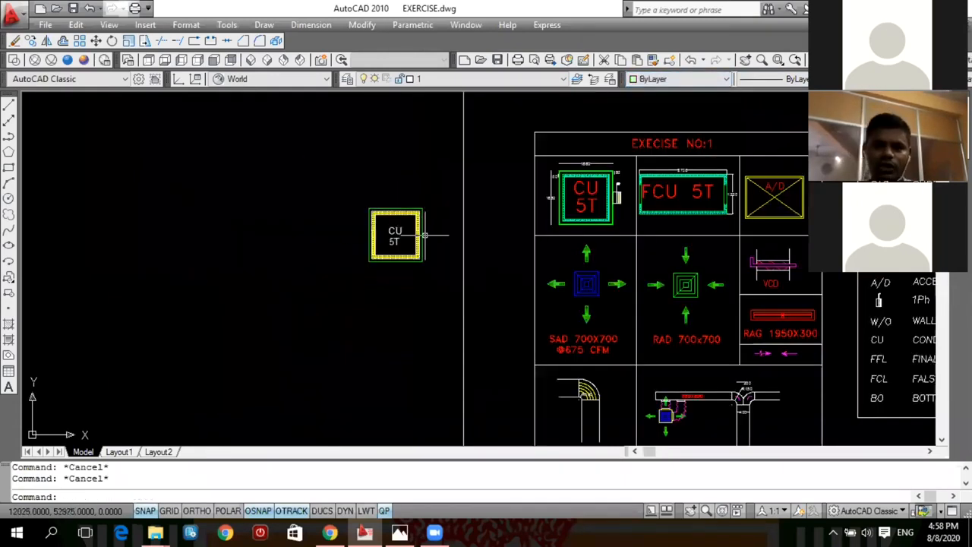
- Examine the small gradient-filled block attached to the side of the reference CU 5T symbol in Exercise No:1
{"action": "scroll", "coordinate": [424, 236], "scroll_direction": "up", "scroll_amount": 1}
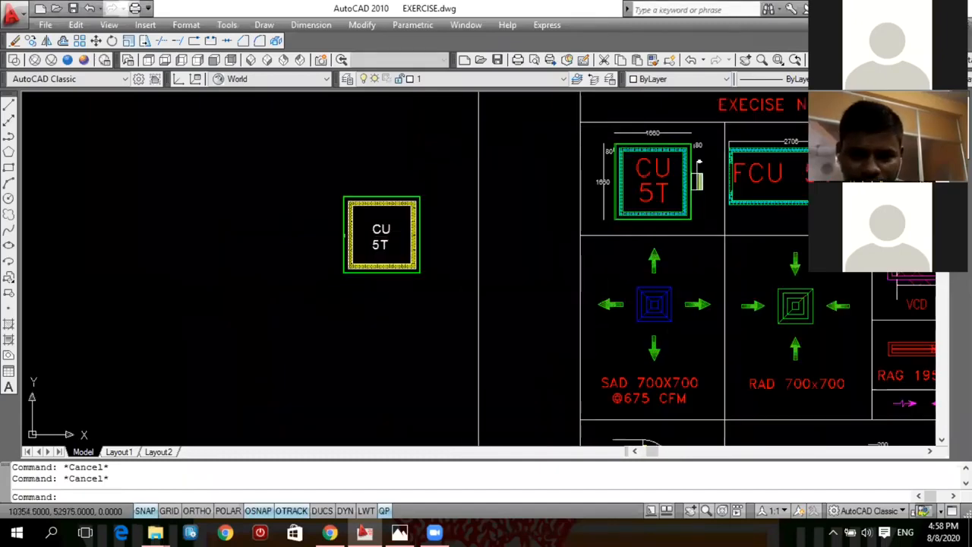
{"action": "scroll", "coordinate": [706, 183], "scroll_direction": "up", "scroll_amount": 4}
{"action": "scroll", "coordinate": [711, 184], "scroll_direction": "up", "scroll_amount": 2}
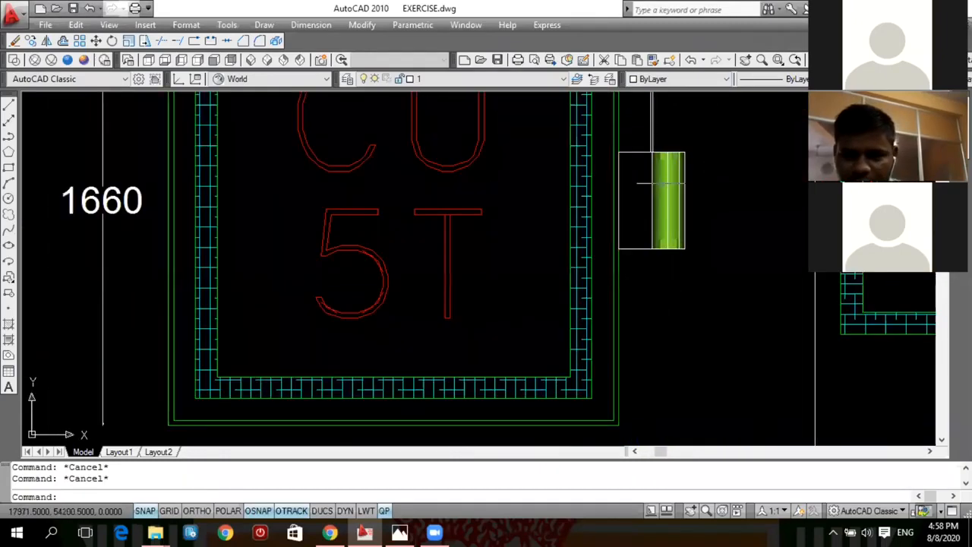
{"action": "scroll", "coordinate": [608, 233], "scroll_direction": "down", "scroll_amount": 1}
{"action": "scroll", "coordinate": [638, 163], "scroll_direction": "up", "scroll_amount": 1}
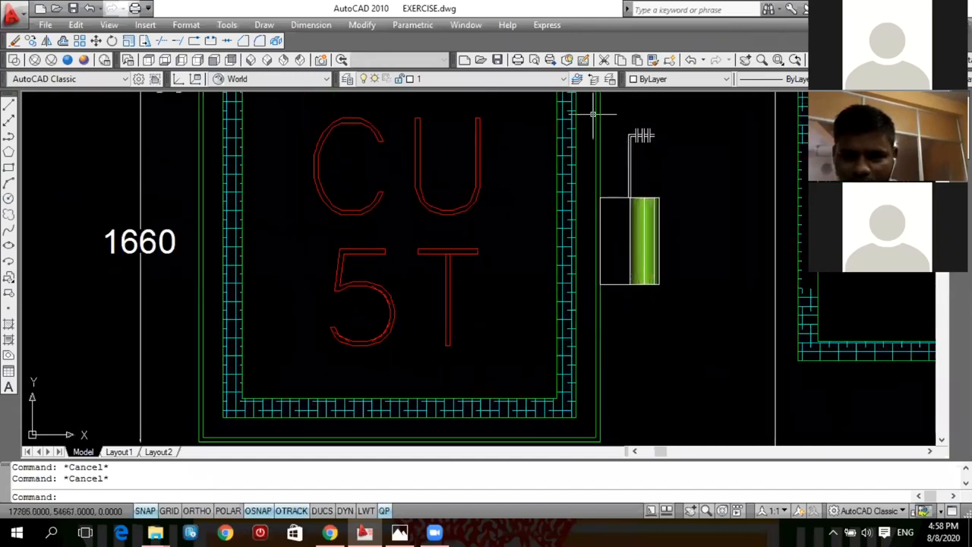
{"action": "left_click", "coordinate": [587, 297]}
{"action": "left_click", "coordinate": [694, 116]}
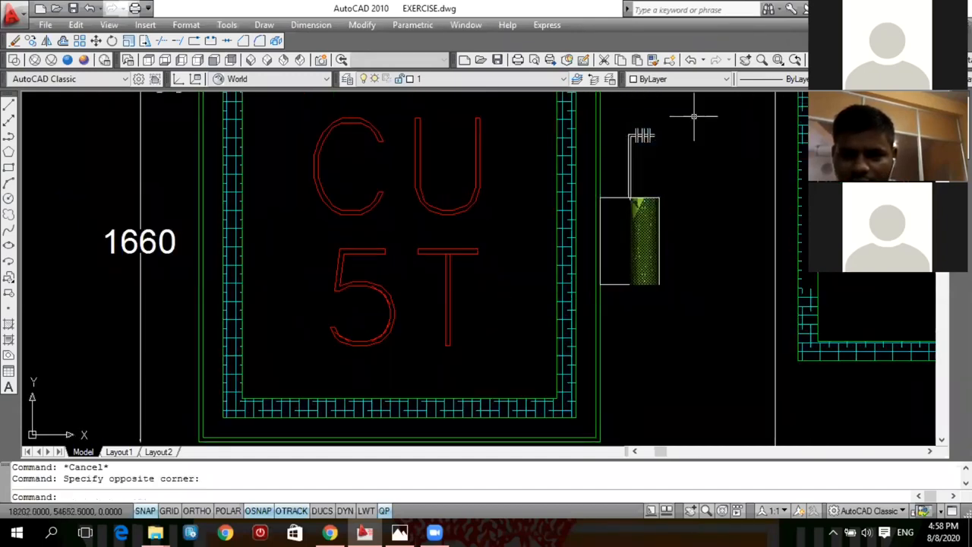
{"action": "scroll", "coordinate": [691, 118], "scroll_direction": "up", "scroll_amount": 3}
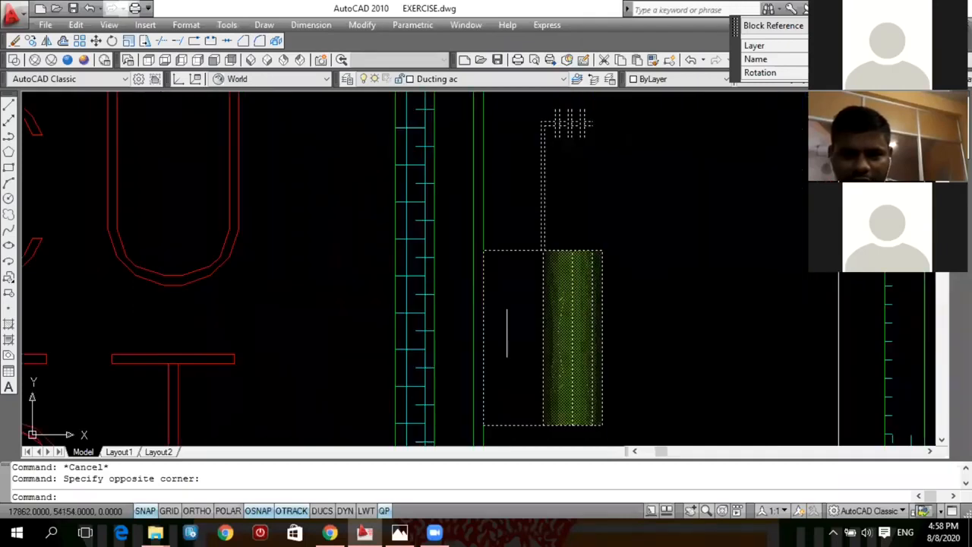
{"action": "scroll", "coordinate": [510, 248], "scroll_direction": "down", "scroll_amount": 2}
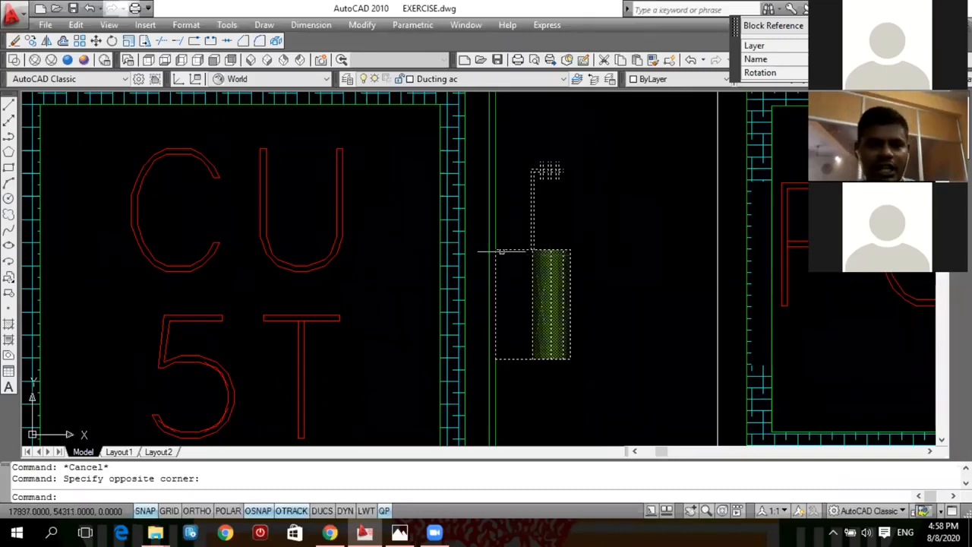
{"action": "key", "text": "Escape"}
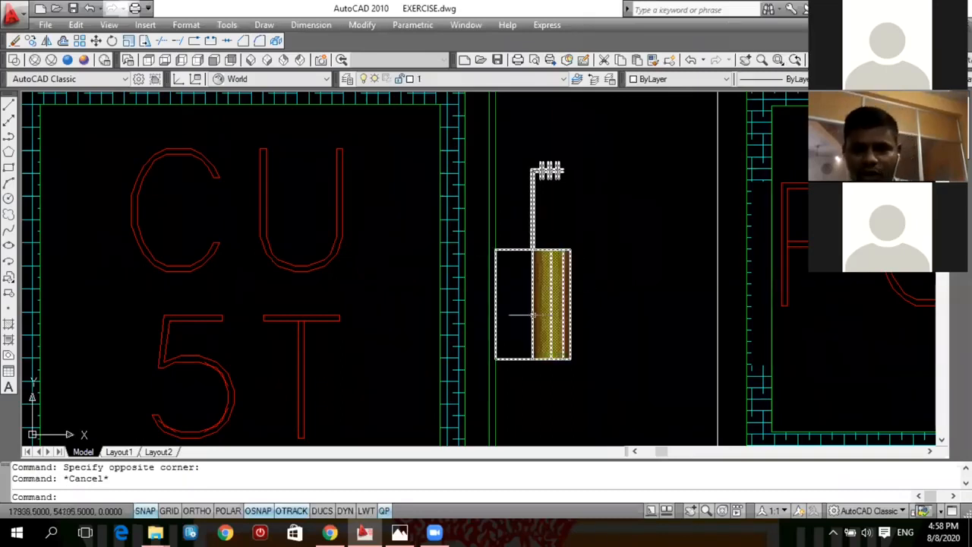
{"action": "key", "text": "Escape"}
{"action": "scroll", "coordinate": [585, 257], "scroll_direction": "down", "scroll_amount": 3}
{"action": "scroll", "coordinate": [588, 258], "scroll_direction": "up", "scroll_amount": 7}
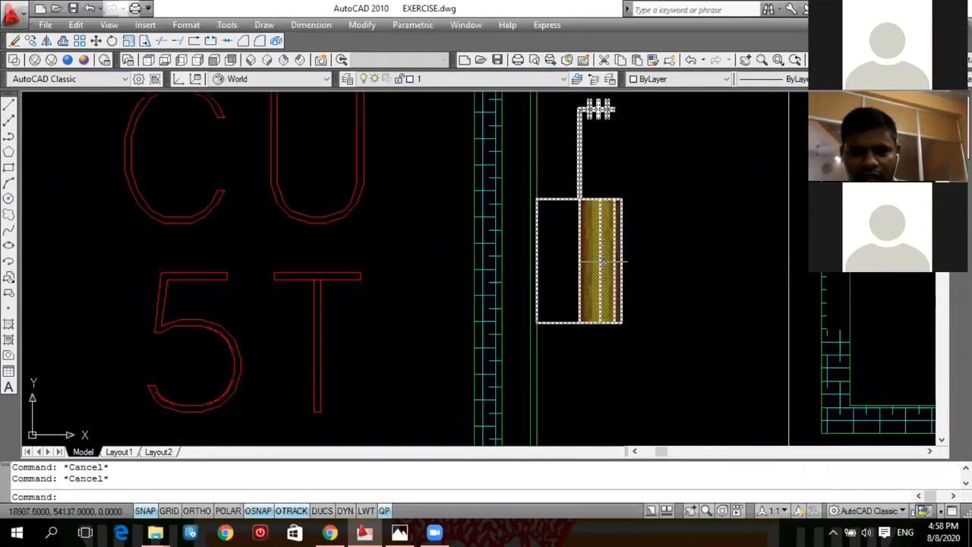
{"action": "scroll", "coordinate": [531, 227], "scroll_direction": "down", "scroll_amount": 2}
{"action": "scroll", "coordinate": [581, 216], "scroll_direction": "up", "scroll_amount": 1}
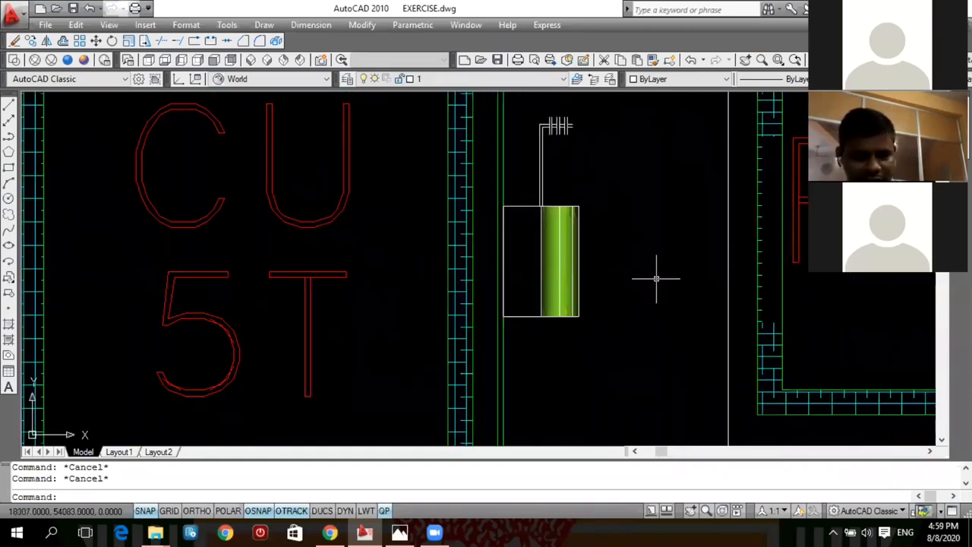
- Draw an upright rectangle of about the same size just right of the reference symbol's gradient-filled block
{"action": "type", "text": "rec"}
{"action": "key", "text": "Return"}
{"action": "left_click", "coordinate": [612, 314]}
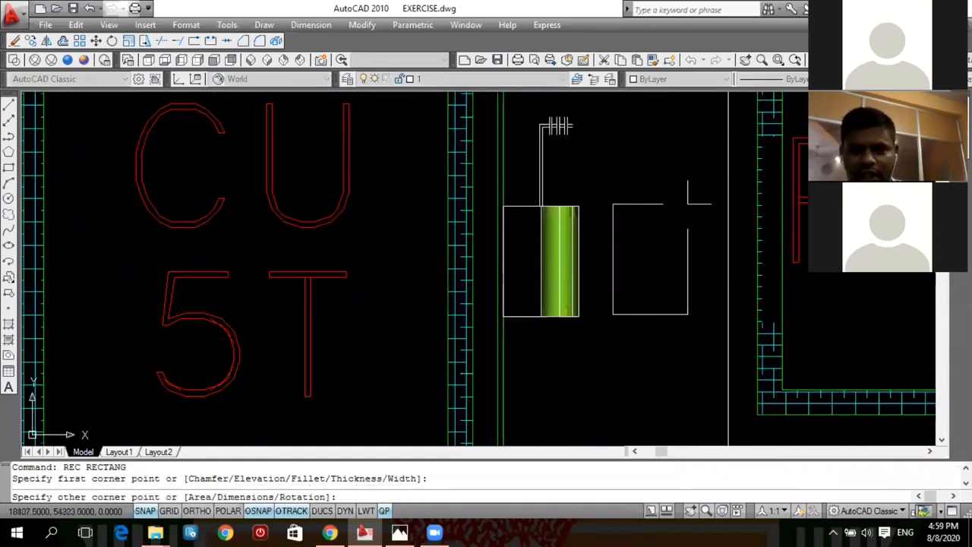
{"action": "left_click", "coordinate": [687, 204]}
{"action": "key", "text": "Escape"}
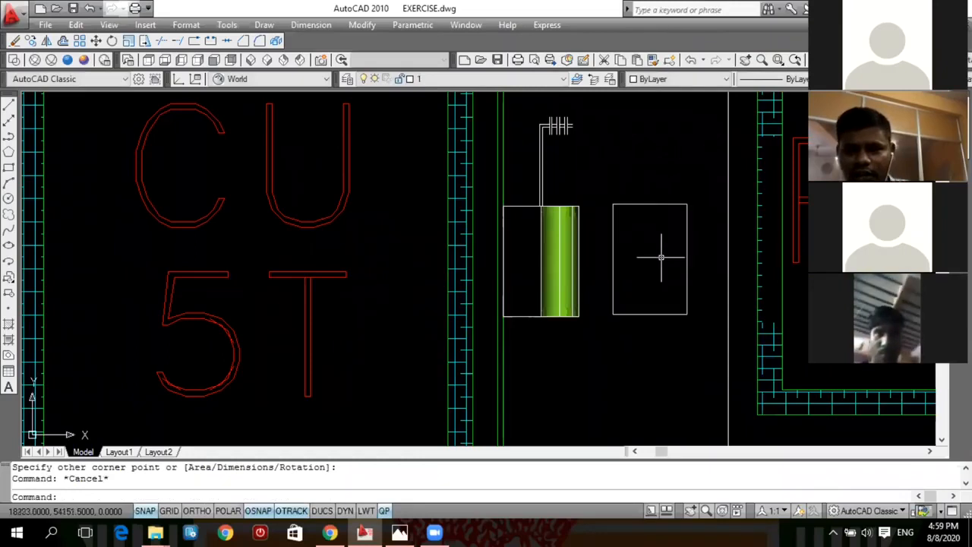
- Split the new rectangle with a vertical line between the midpoints of its top and bottom edges
{"action": "type", "text": "l"}
{"action": "key", "text": "Return"}
{"action": "left_click", "coordinate": [649, 203]}
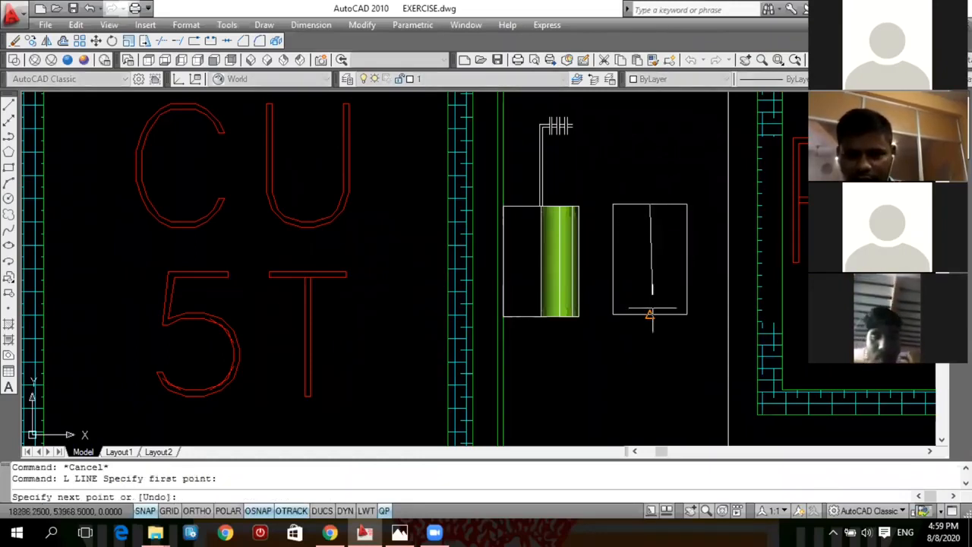
{"action": "left_click", "coordinate": [649, 314]}
{"action": "key", "text": "Escape"}
{"action": "key", "text": "Escape"}
- Start a hatch for the new rectangle and make it a two-color gradient
{"action": "scroll", "coordinate": [670, 297], "scroll_direction": "down", "scroll_amount": 3}
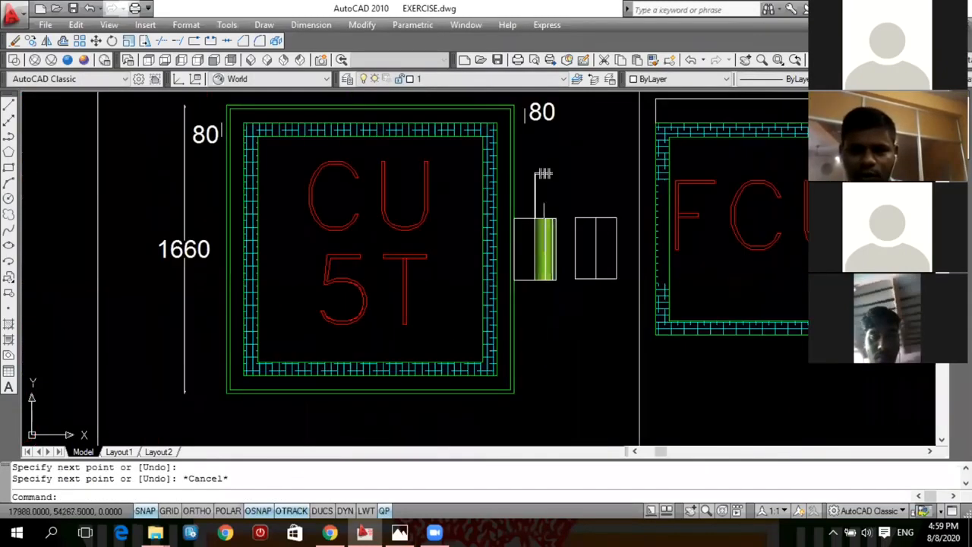
{"action": "scroll", "coordinate": [611, 251], "scroll_direction": "up", "scroll_amount": 3}
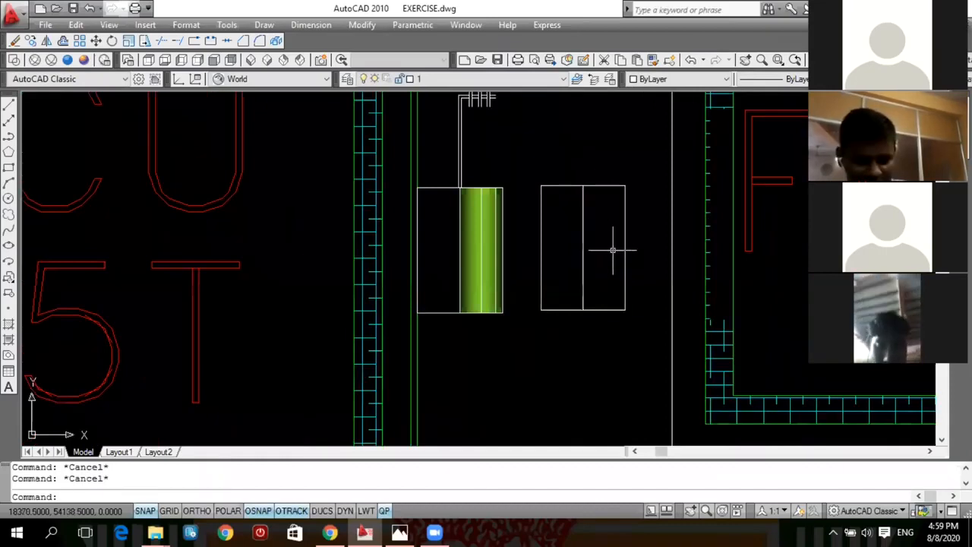
{"action": "type", "text": "h"}
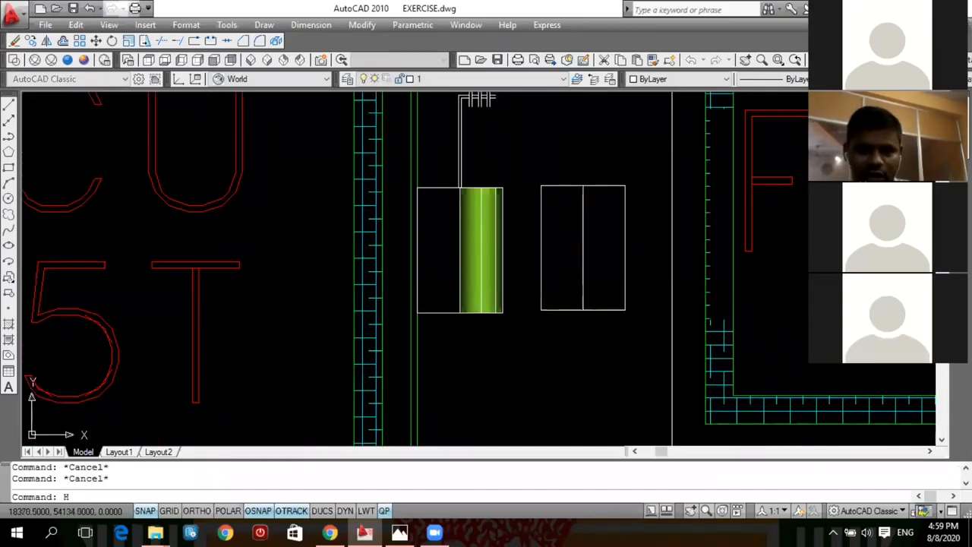
{"action": "key", "text": "Return"}
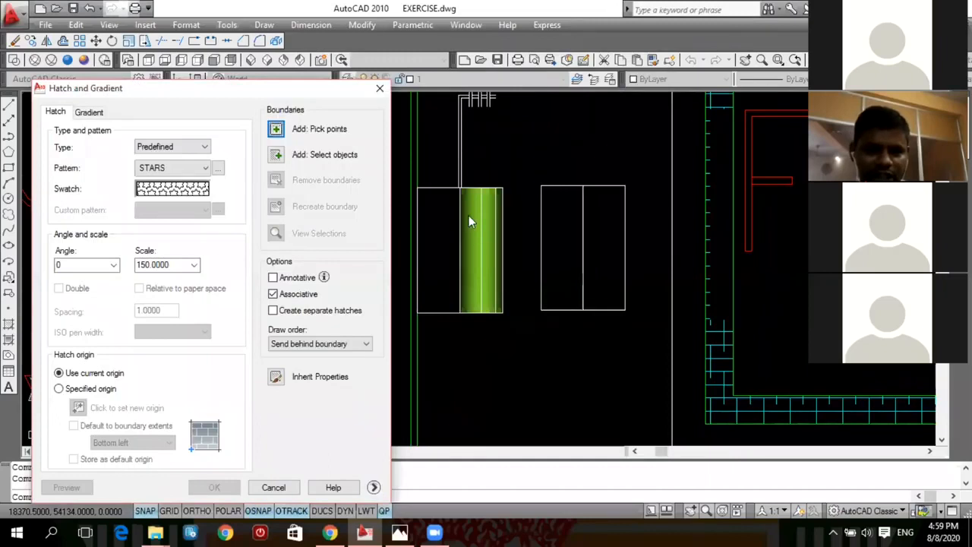
{"action": "left_click", "coordinate": [89, 112]}
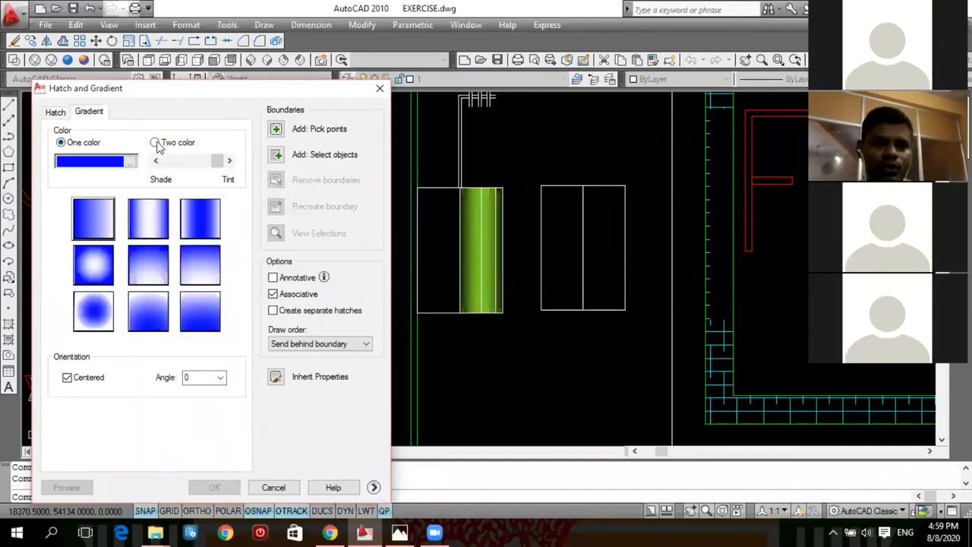
{"action": "left_click_drag", "start_coordinate": [205, 95], "coordinate": [251, 74]}
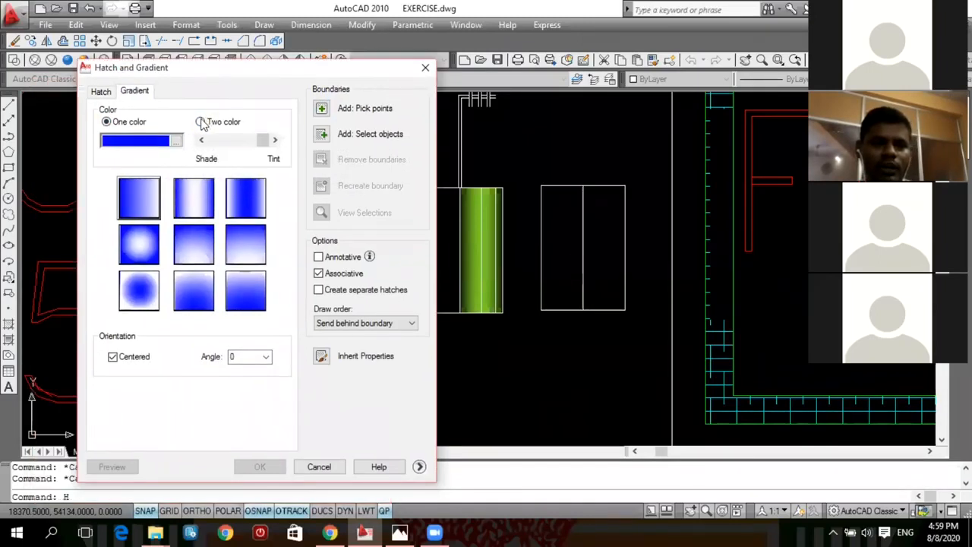
{"action": "left_click", "coordinate": [201, 122]}
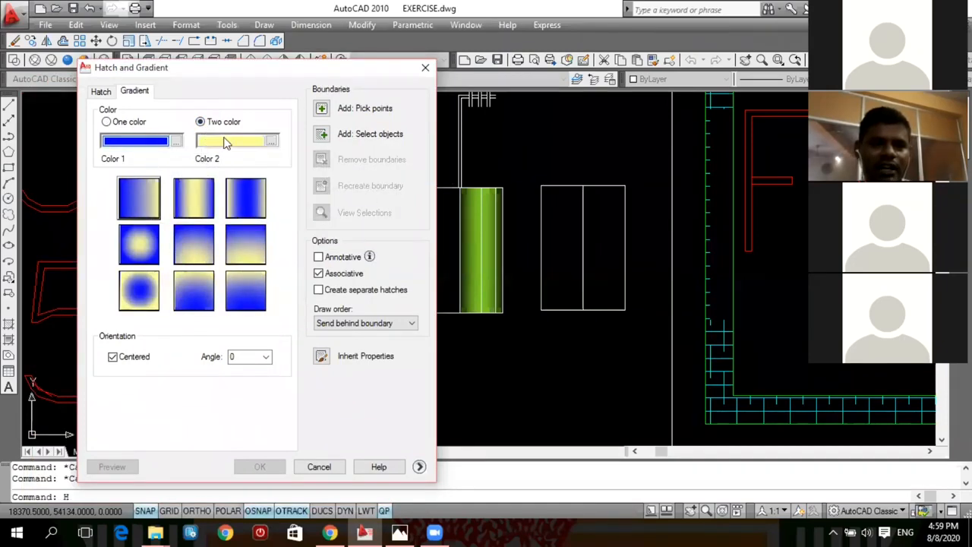
- Set the gradient's second color to a medium-dark green in true color
{"action": "left_click", "coordinate": [243, 141]}
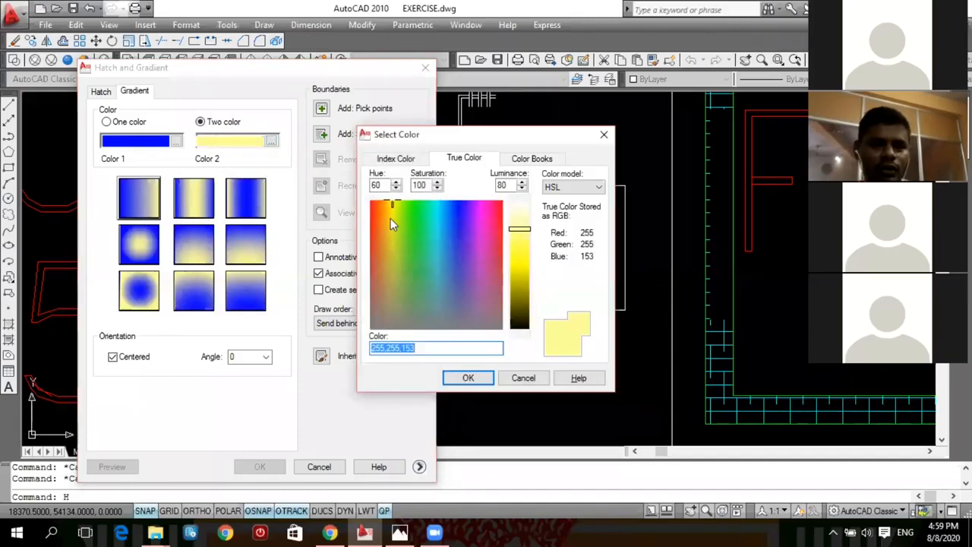
{"action": "left_click", "coordinate": [387, 215]}
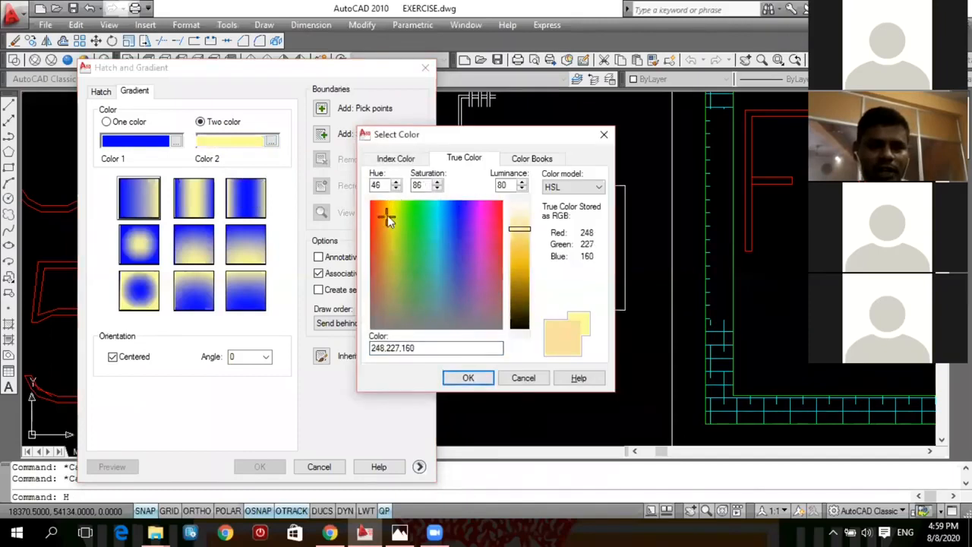
{"action": "left_click_drag", "start_coordinate": [387, 215], "coordinate": [406, 226]}
{"action": "left_click_drag", "start_coordinate": [519, 230], "coordinate": [520, 278]}
{"action": "left_click", "coordinate": [474, 378]}
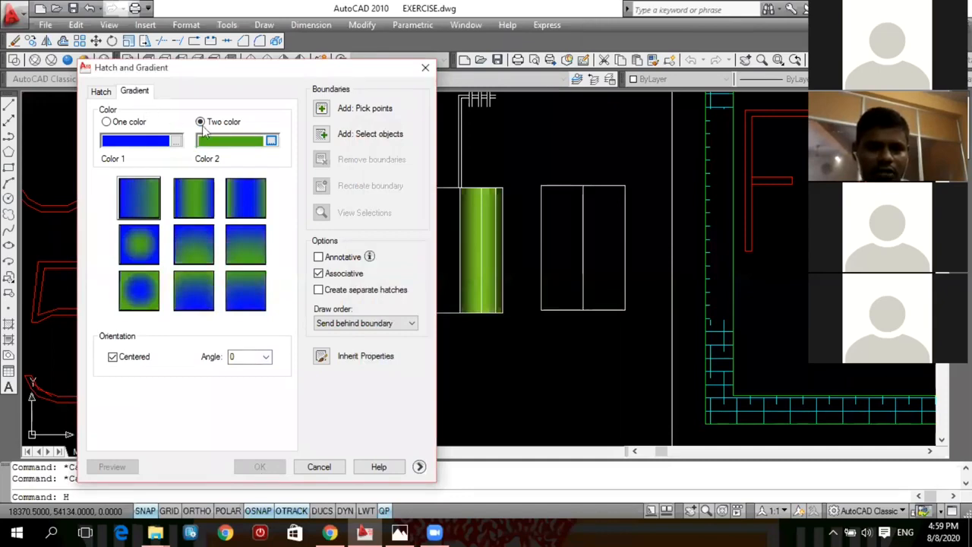
- Fill the right half of the new rectangle with the blue-to-green gradient
{"action": "left_click", "coordinate": [322, 111]}
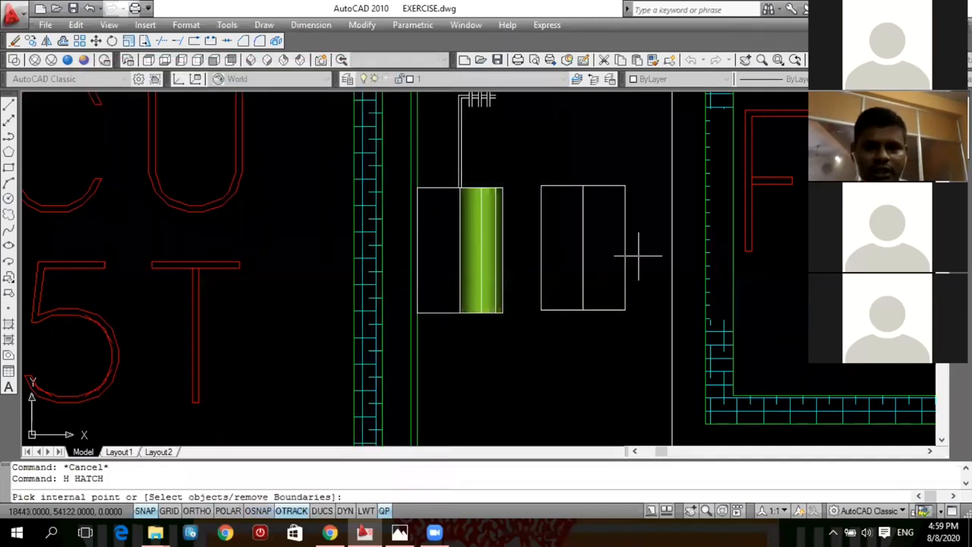
{"action": "left_click", "coordinate": [589, 232]}
{"action": "key", "text": "Return"}
{"action": "left_click", "coordinate": [259, 466]}
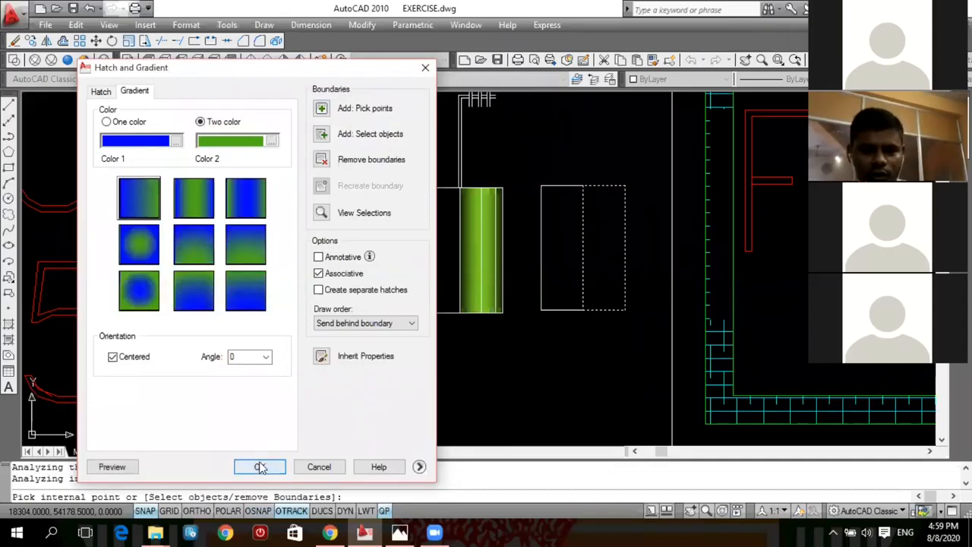
{"action": "scroll", "coordinate": [623, 237], "scroll_direction": "up", "scroll_amount": 1}
{"action": "scroll", "coordinate": [577, 228], "scroll_direction": "down", "scroll_amount": 2}
{"action": "key", "text": "Escape"}
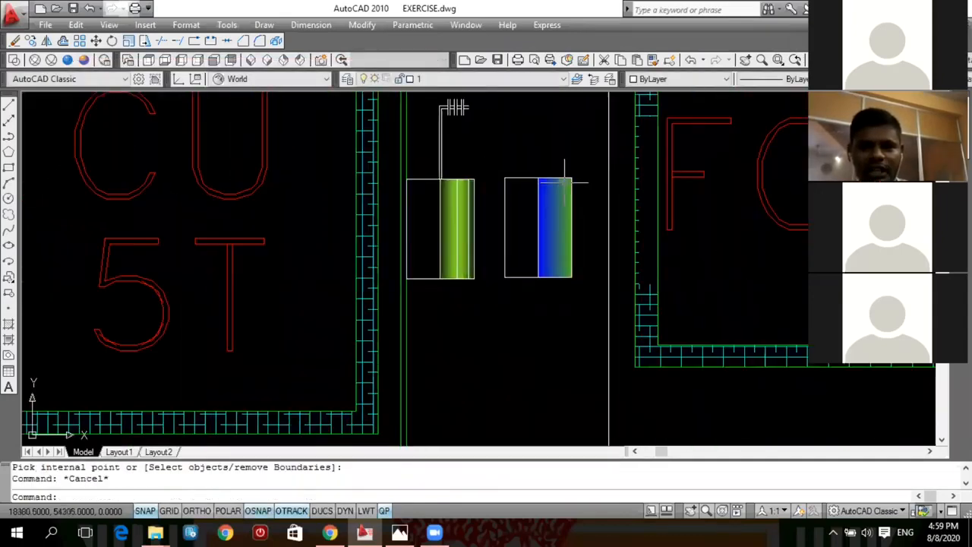
{"action": "scroll", "coordinate": [532, 191], "scroll_direction": "up", "scroll_amount": 2}
{"action": "scroll", "coordinate": [551, 178], "scroll_direction": "down", "scroll_amount": 2}
{"action": "key", "text": "Escape"}
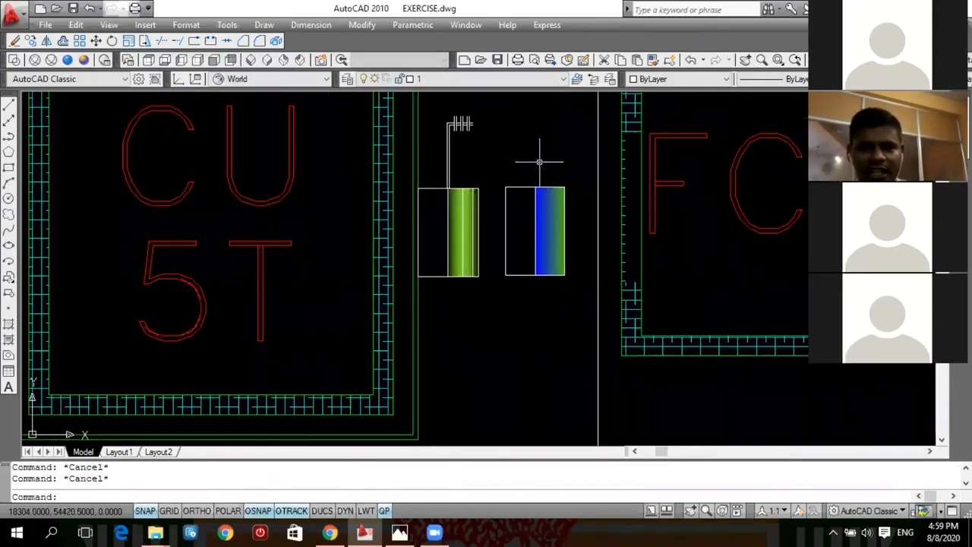
{"action": "scroll", "coordinate": [452, 189], "scroll_direction": "up", "scroll_amount": 3}
{"action": "scroll", "coordinate": [442, 176], "scroll_direction": "down", "scroll_amount": 4}
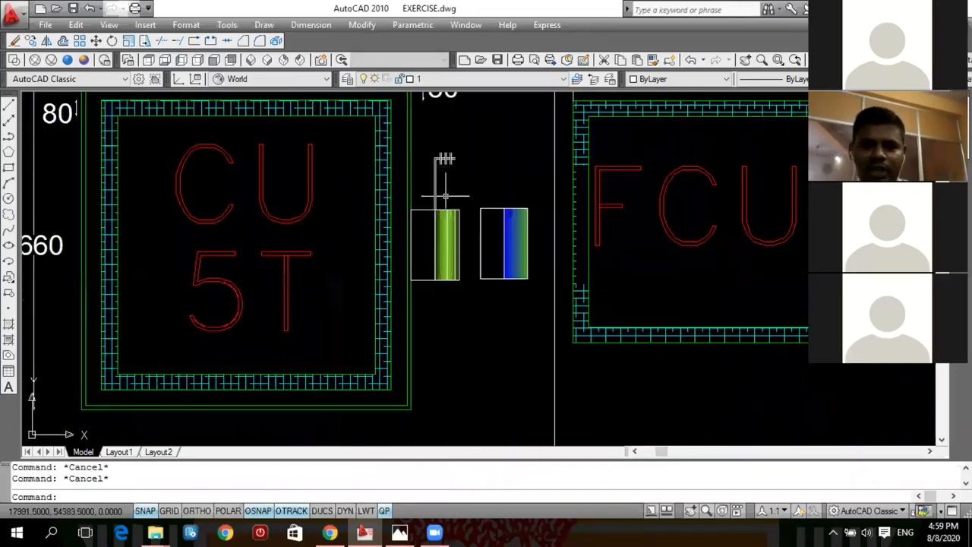
{"action": "scroll", "coordinate": [479, 195], "scroll_direction": "down", "scroll_amount": 1}
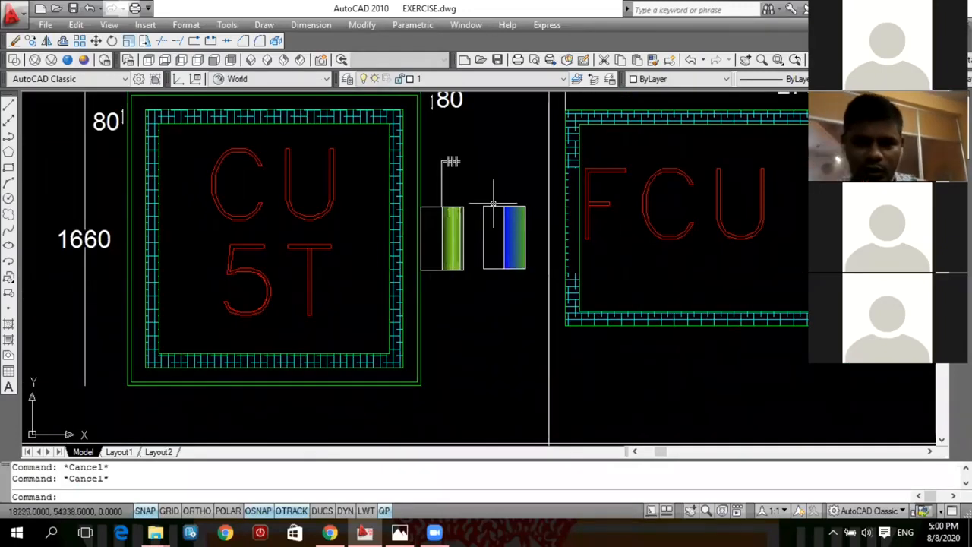
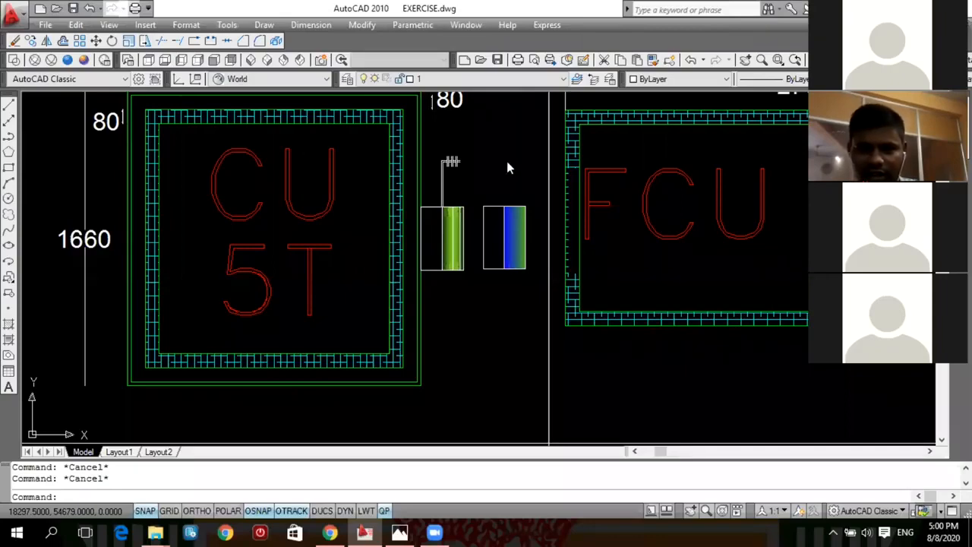
{"action": "scroll", "coordinate": [410, 189], "scroll_direction": "down", "scroll_amount": 3}
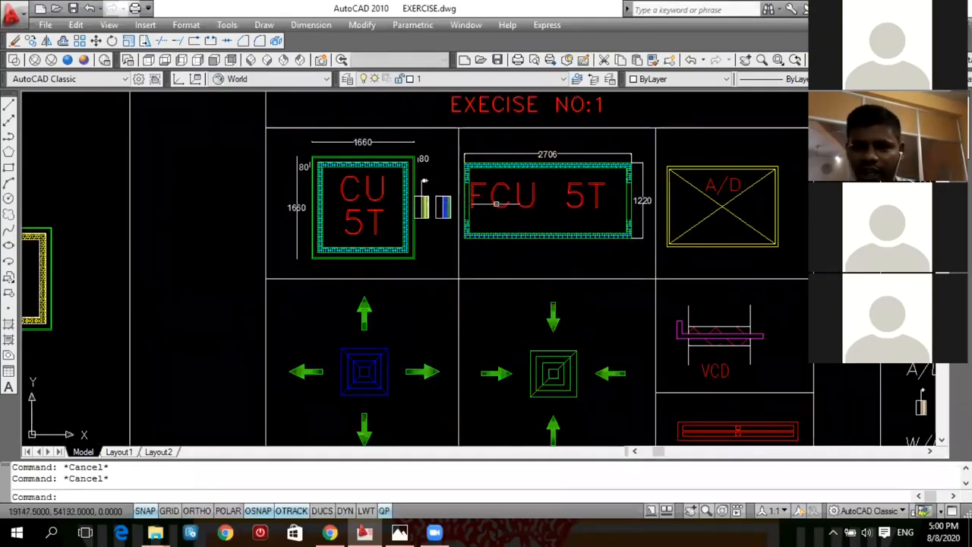
- Examine the FCU 5T, A/D and SAD reference symbols in the Exercise No:1 table
{"action": "scroll", "coordinate": [495, 203], "scroll_direction": "down", "scroll_amount": 4}
{"action": "scroll", "coordinate": [504, 210], "scroll_direction": "up", "scroll_amount": 5}
{"action": "scroll", "coordinate": [357, 177], "scroll_direction": "up", "scroll_amount": 3}
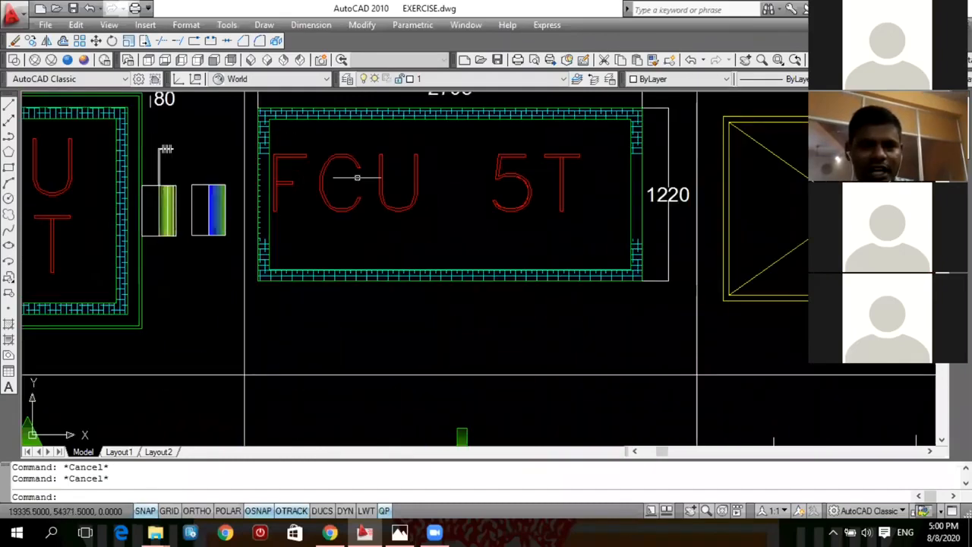
{"action": "scroll", "coordinate": [357, 176], "scroll_direction": "down", "scroll_amount": 4}
{"action": "scroll", "coordinate": [337, 169], "scroll_direction": "up", "scroll_amount": 2}
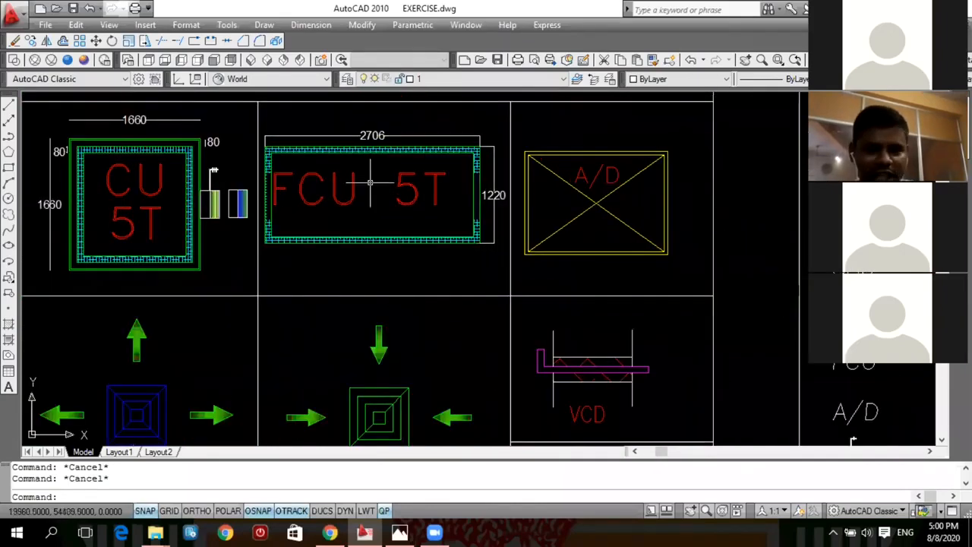
{"action": "scroll", "coordinate": [391, 188], "scroll_direction": "down", "scroll_amount": 2}
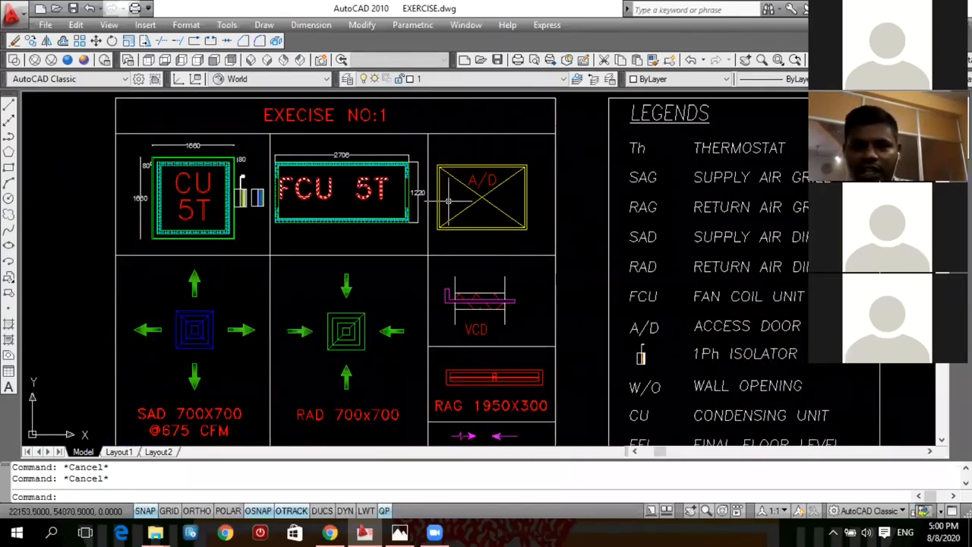
{"action": "scroll", "coordinate": [486, 195], "scroll_direction": "up", "scroll_amount": 4}
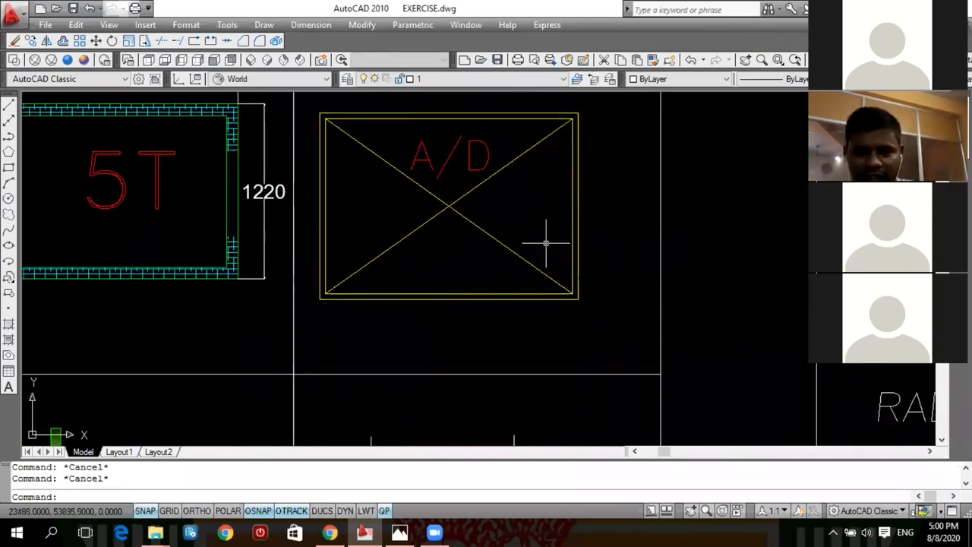
{"action": "scroll", "coordinate": [556, 111], "scroll_direction": "up", "scroll_amount": 2}
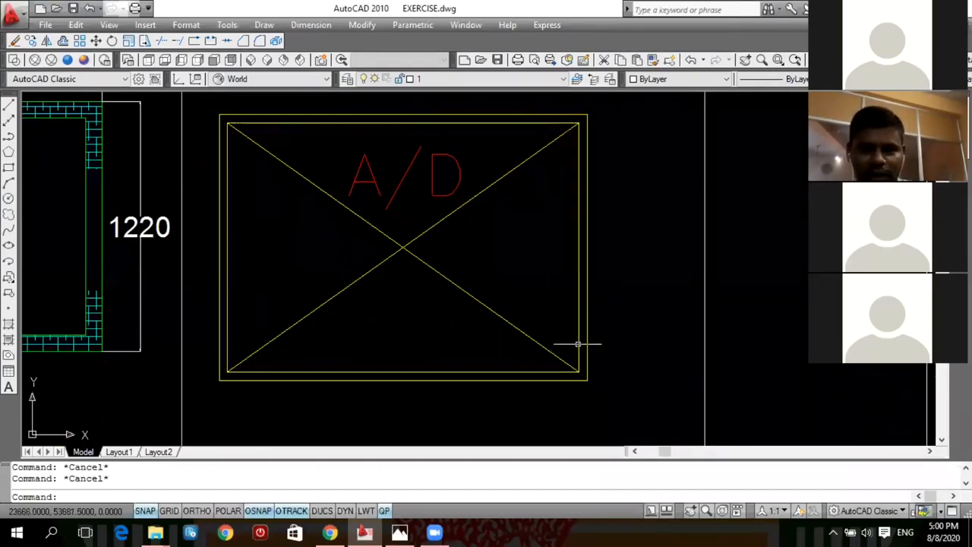
{"action": "scroll", "coordinate": [533, 236], "scroll_direction": "down", "scroll_amount": 4}
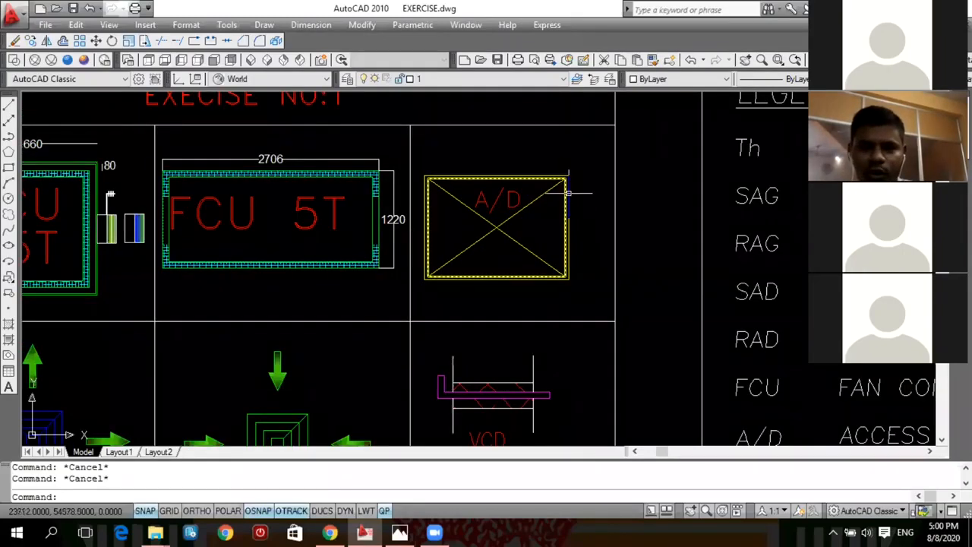
{"action": "scroll", "coordinate": [363, 307], "scroll_direction": "up", "scroll_amount": 3}
{"action": "scroll", "coordinate": [361, 301], "scroll_direction": "up", "scroll_amount": 3}
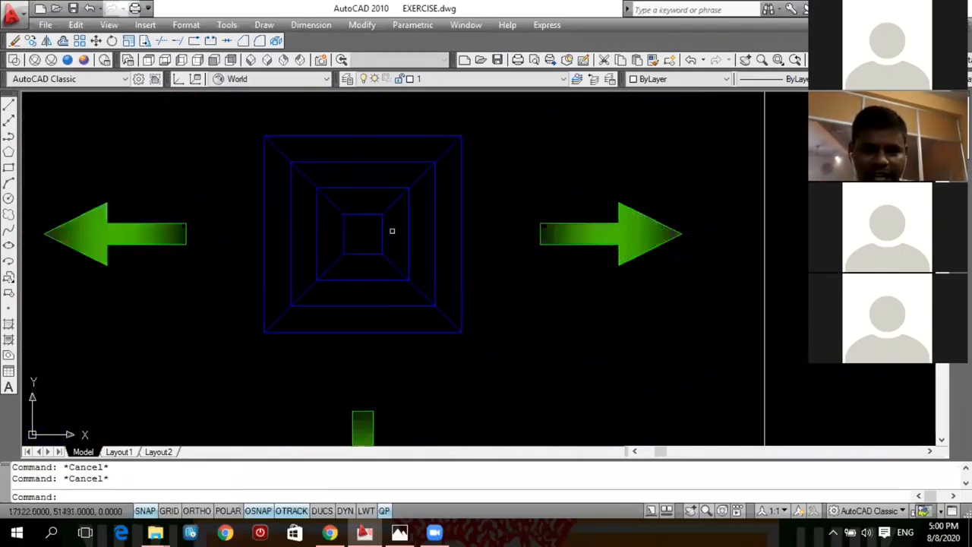
{"action": "scroll", "coordinate": [393, 230], "scroll_direction": "down", "scroll_amount": 3}
{"action": "scroll", "coordinate": [441, 208], "scroll_direction": "up", "scroll_amount": 2}
{"action": "scroll", "coordinate": [418, 202], "scroll_direction": "down", "scroll_amount": 3}
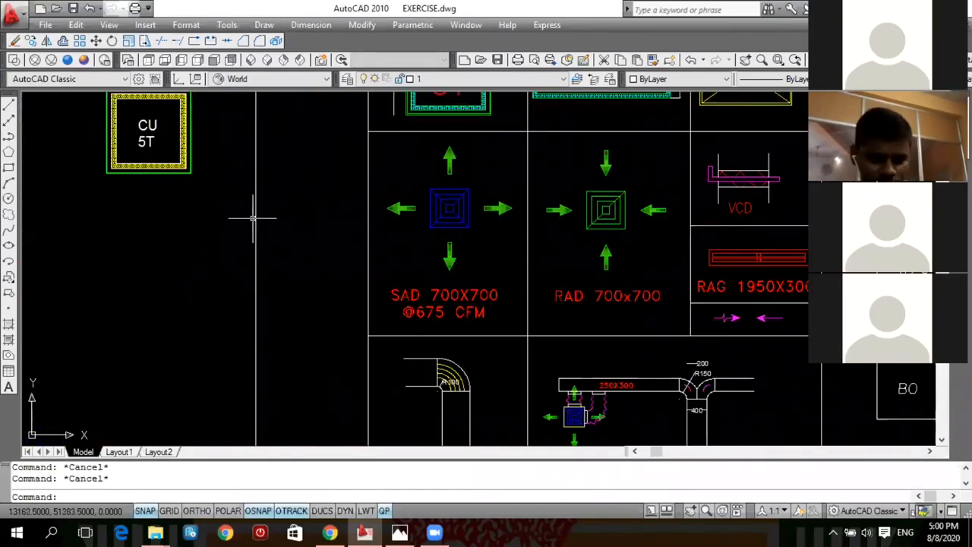
- Draw a roughly square rectangle in the empty column beside the SAD 700X700 symbol, about the size of its blue diffuser
{"action": "type", "text": "REC"}
{"action": "key", "text": "Return"}
{"action": "scroll", "coordinate": [294, 205], "scroll_direction": "up", "scroll_amount": 3}
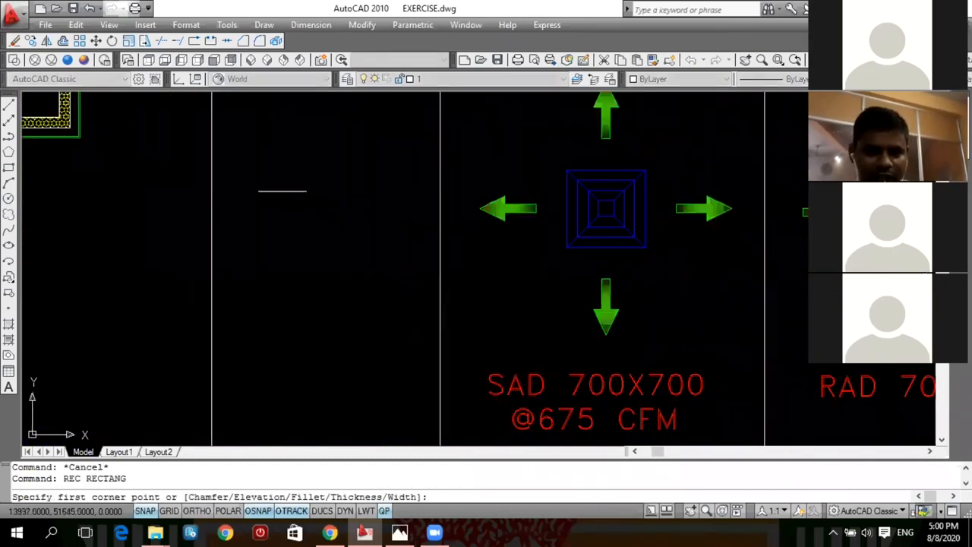
{"action": "left_click", "coordinate": [279, 179]}
{"action": "left_click", "coordinate": [353, 256]}
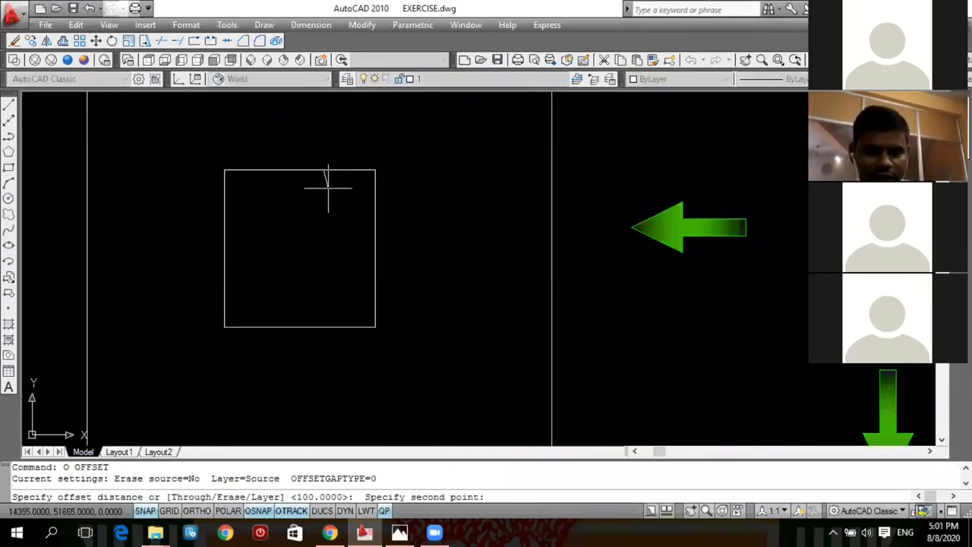
- Offset the new rectangle inward three times at one picked distance to form four evenly spaced nested outlines
{"action": "left_click", "coordinate": [321, 190]}
{"action": "left_click", "coordinate": [321, 169]}
{"action": "left_click", "coordinate": [321, 196]}
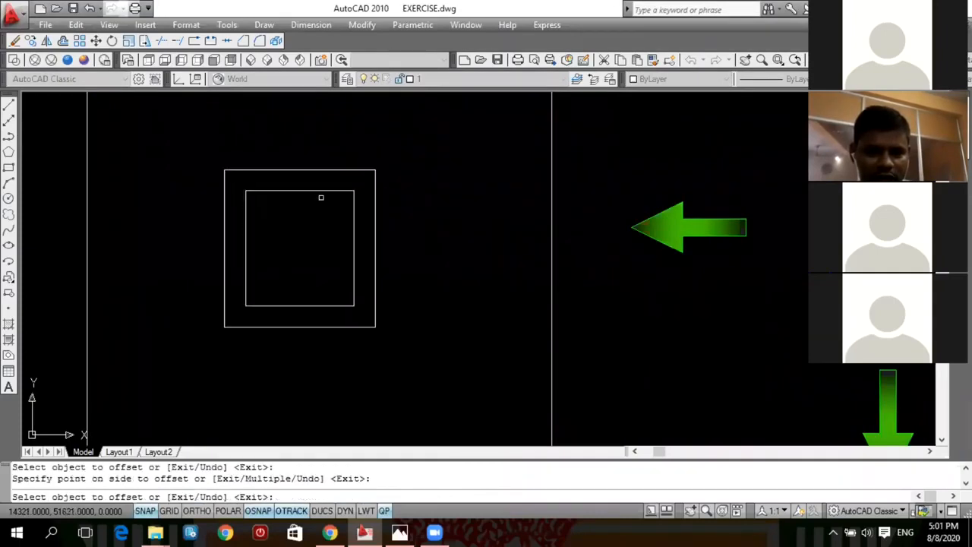
{"action": "left_click", "coordinate": [315, 190]}
{"action": "left_click", "coordinate": [303, 222]}
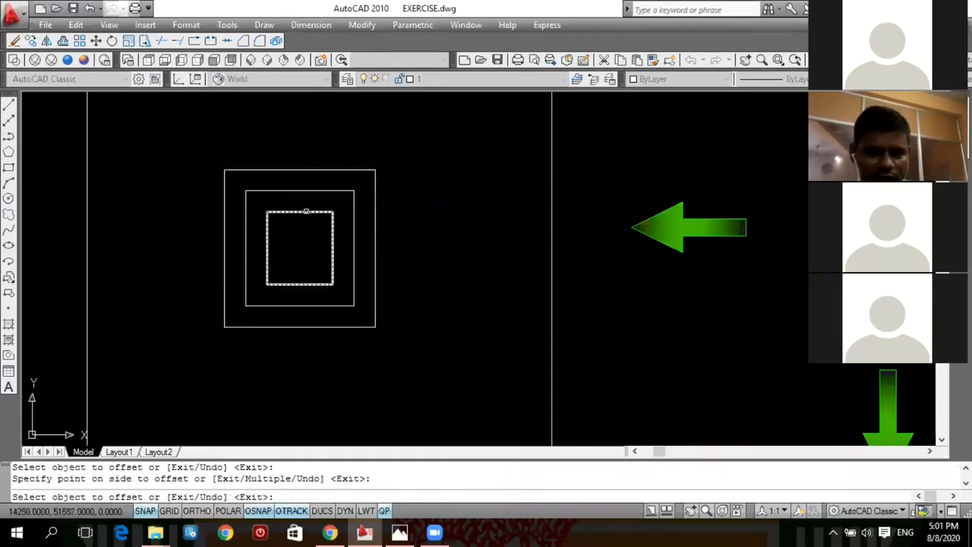
{"action": "left_click", "coordinate": [306, 212]}
{"action": "left_click", "coordinate": [299, 243]}
{"action": "key", "text": "Escape"}
- Compare the nested outlines with the SAD 700X700 and RAD 700x700 symbols, checking their diagonals and arrows
{"action": "scroll", "coordinate": [297, 247], "scroll_direction": "down", "scroll_amount": 3}
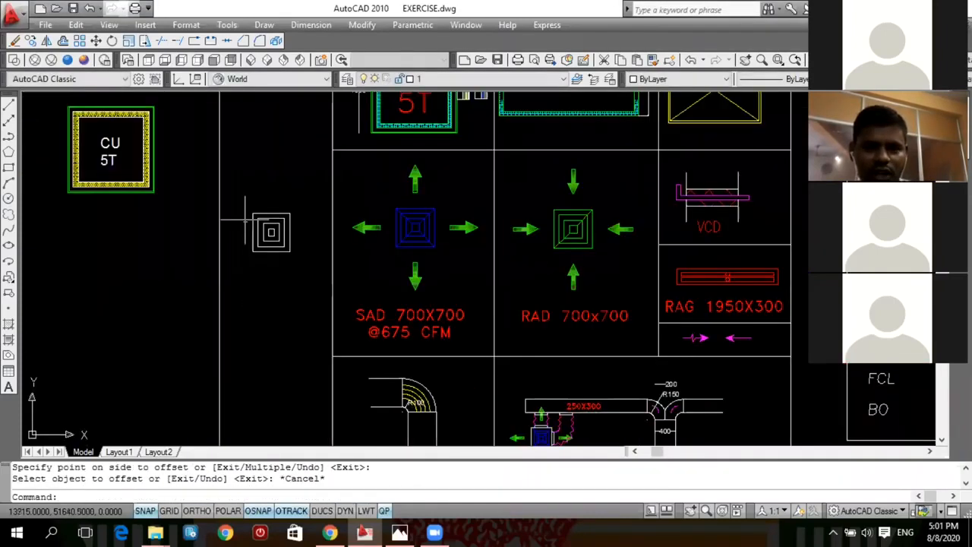
{"action": "key", "text": "Escape"}
{"action": "scroll", "coordinate": [262, 224], "scroll_direction": "up", "scroll_amount": 2}
{"action": "key", "text": "Escape"}
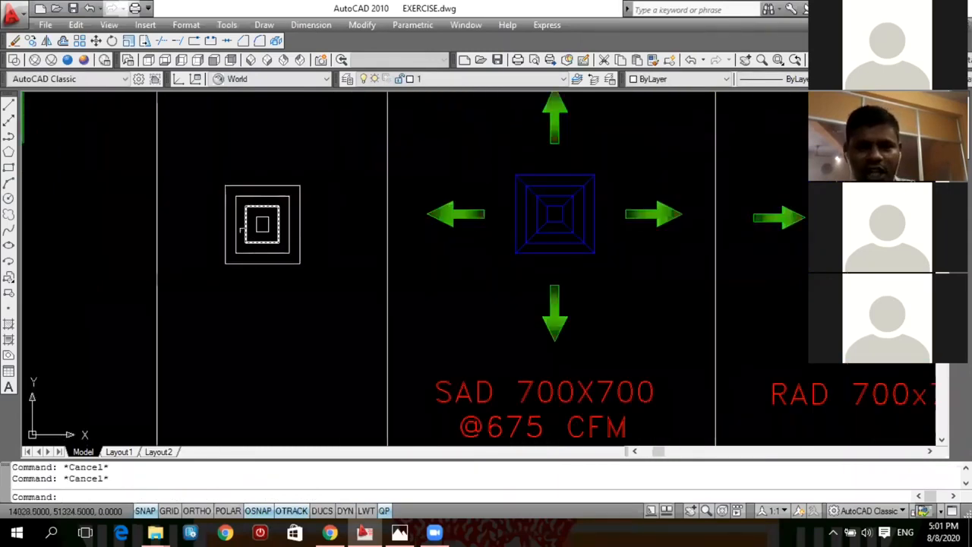
{"action": "scroll", "coordinate": [261, 224], "scroll_direction": "down", "scroll_amount": 1}
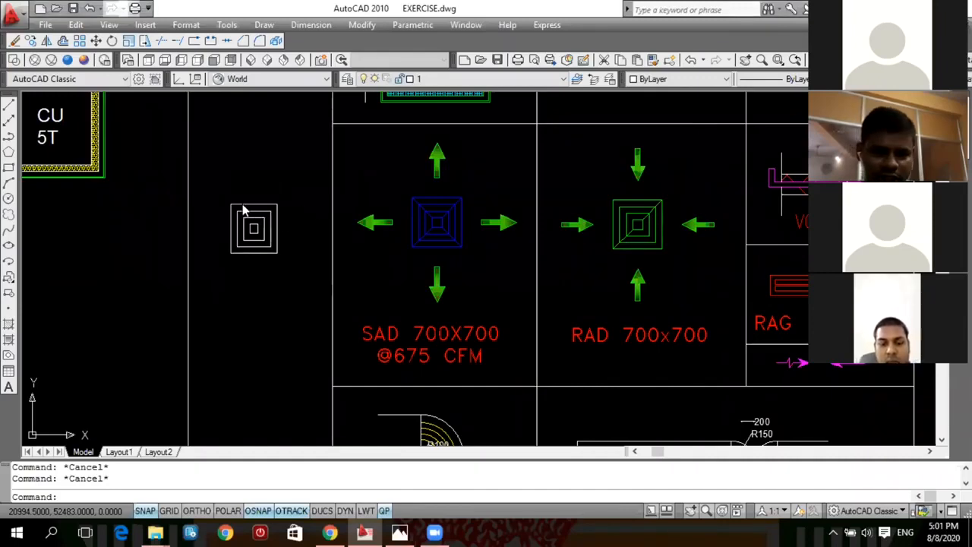
{"action": "scroll", "coordinate": [260, 213], "scroll_direction": "up", "scroll_amount": 2}
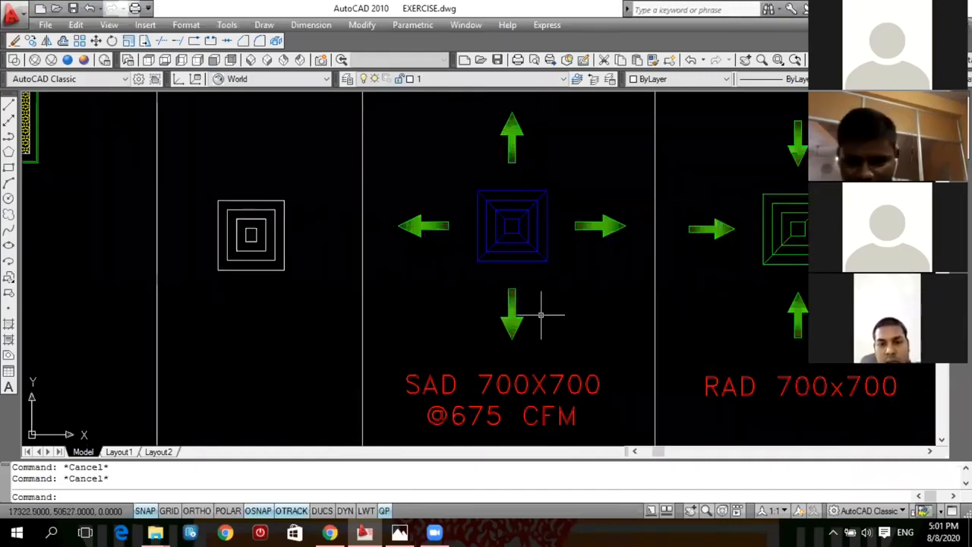
{"action": "scroll", "coordinate": [536, 307], "scroll_direction": "down", "scroll_amount": 3}
{"action": "scroll", "coordinate": [466, 256], "scroll_direction": "up", "scroll_amount": 1}
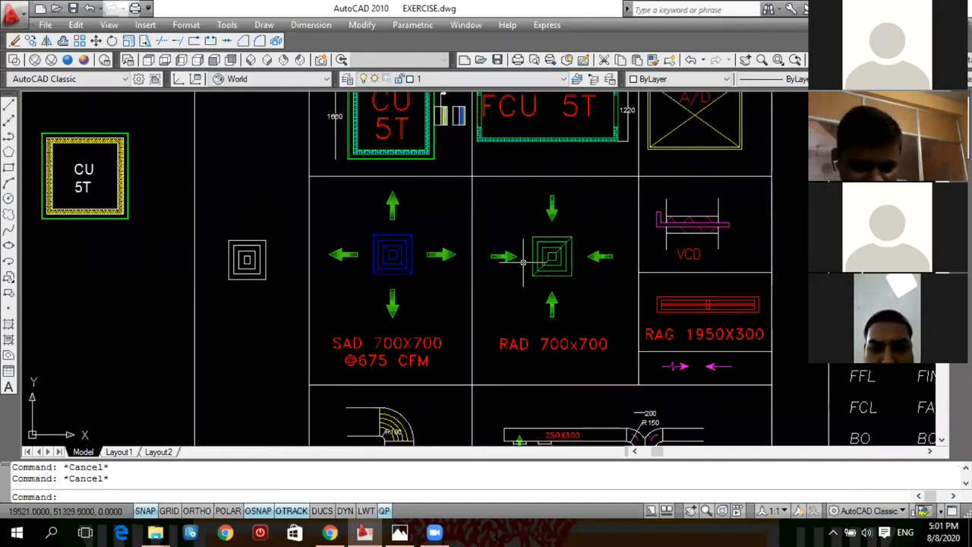
{"action": "scroll", "coordinate": [269, 258], "scroll_direction": "up", "scroll_amount": 3}
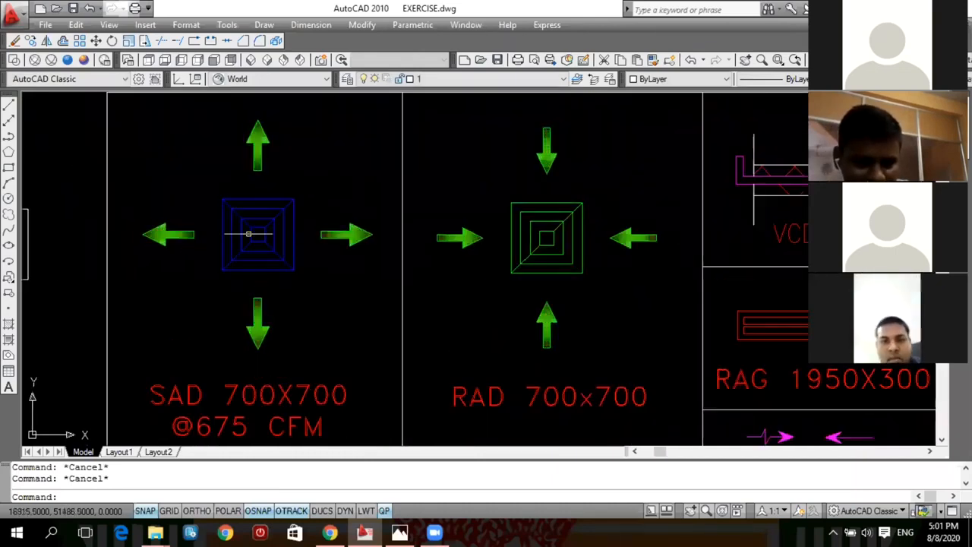
{"action": "left_click", "coordinate": [248, 234]}
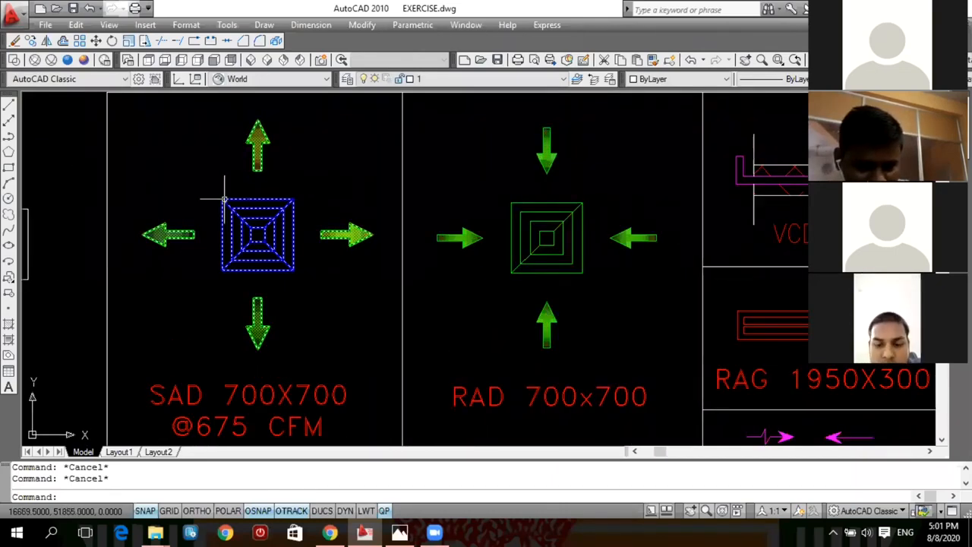
{"action": "key", "text": "Escape"}
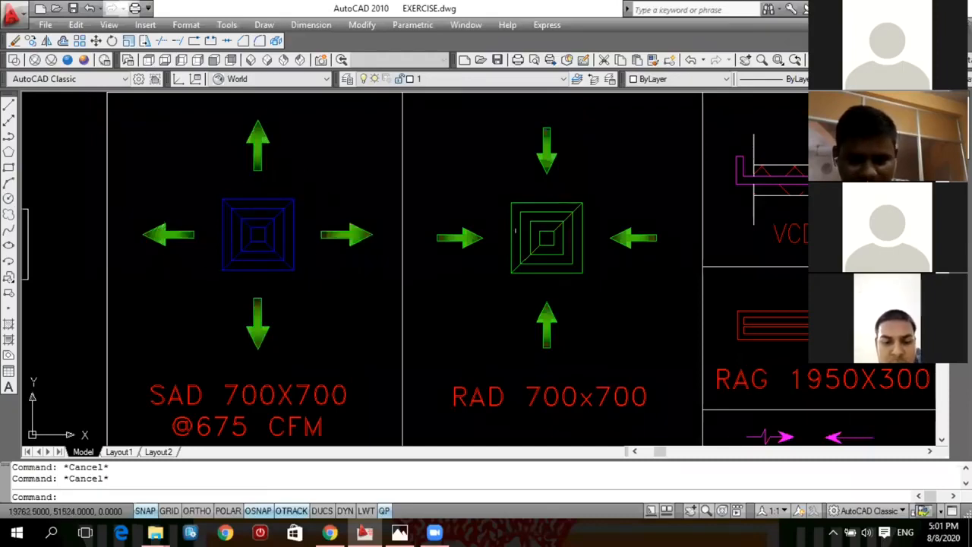
{"action": "left_click", "coordinate": [568, 216]}
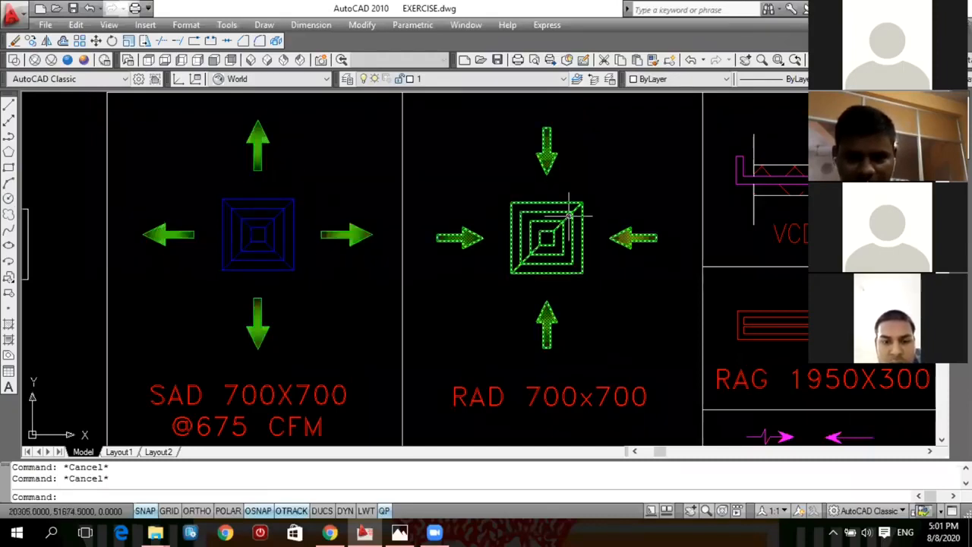
{"action": "key", "text": "Escape"}
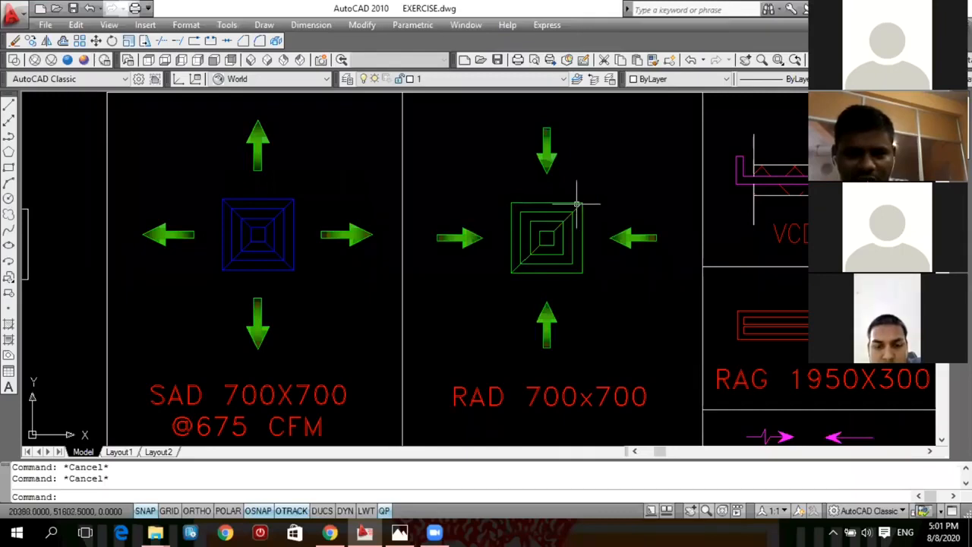
- Draw a roughly square rectangle below the white nested squares, in the blank column beside the SAD symbol
{"action": "scroll", "coordinate": [577, 204], "scroll_direction": "down", "scroll_amount": 2}
{"action": "scroll", "coordinate": [562, 207], "scroll_direction": "up", "scroll_amount": 2}
{"action": "scroll", "coordinate": [498, 222], "scroll_direction": "down", "scroll_amount": 2}
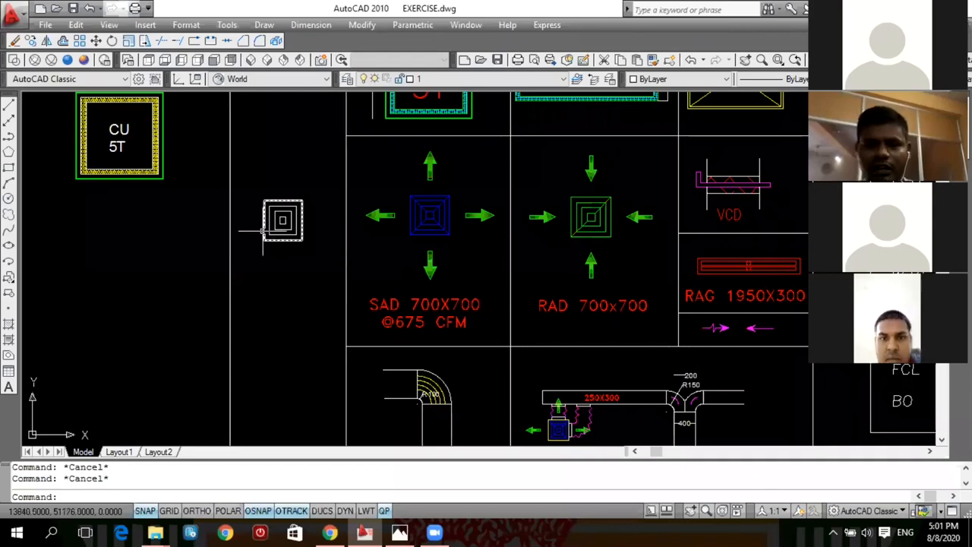
{"action": "scroll", "coordinate": [259, 228], "scroll_direction": "up", "scroll_amount": 3}
{"action": "scroll", "coordinate": [364, 203], "scroll_direction": "down", "scroll_amount": 2}
{"action": "type", "text": "rec"}
{"action": "key", "text": "Return"}
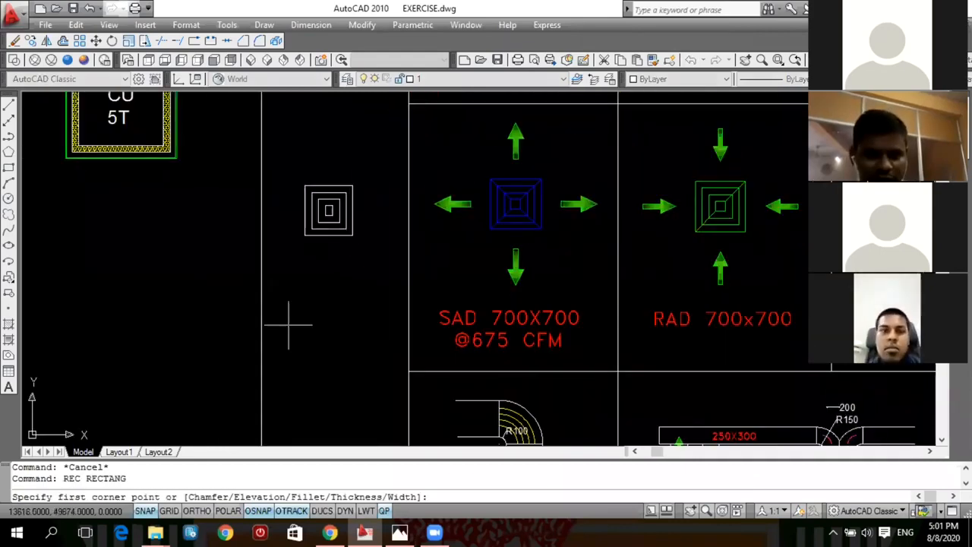
{"action": "scroll", "coordinate": [303, 315], "scroll_direction": "up", "scroll_amount": 2}
{"action": "left_click", "coordinate": [306, 326]}
{"action": "left_click", "coordinate": [367, 260]}
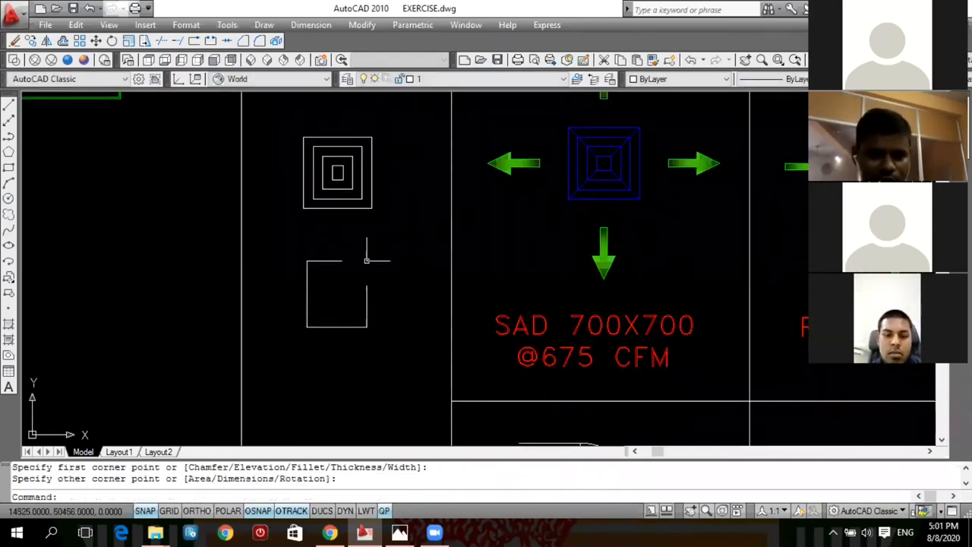
- Draw both diagonals of the new rectangle as lines between its opposite corners
{"action": "key", "text": "Escape"}
{"action": "type", "text": "l"}
{"action": "key", "text": "Return"}
{"action": "left_click", "coordinate": [307, 260]}
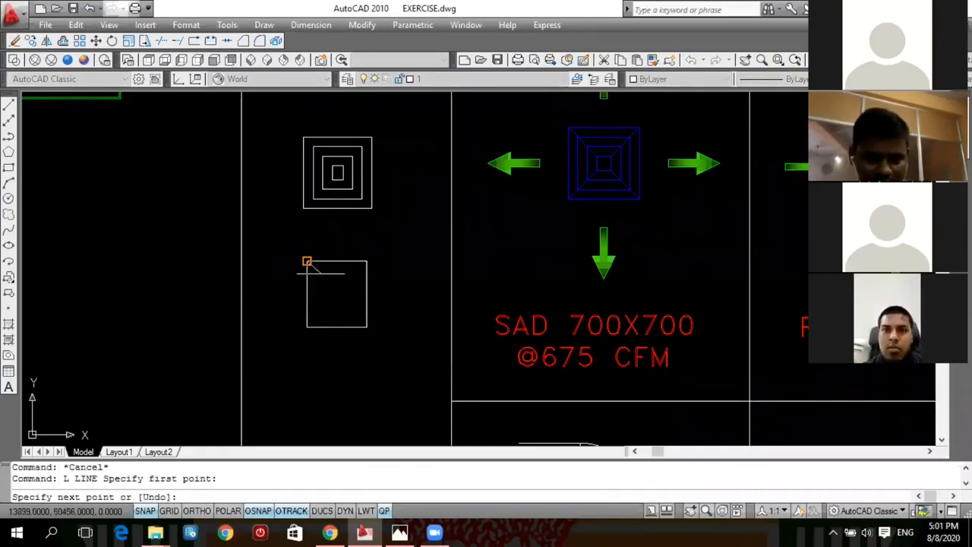
{"action": "left_click", "coordinate": [367, 328]}
{"action": "key", "text": "Return"}
{"action": "key", "text": "Return"}
{"action": "left_click", "coordinate": [366, 261]}
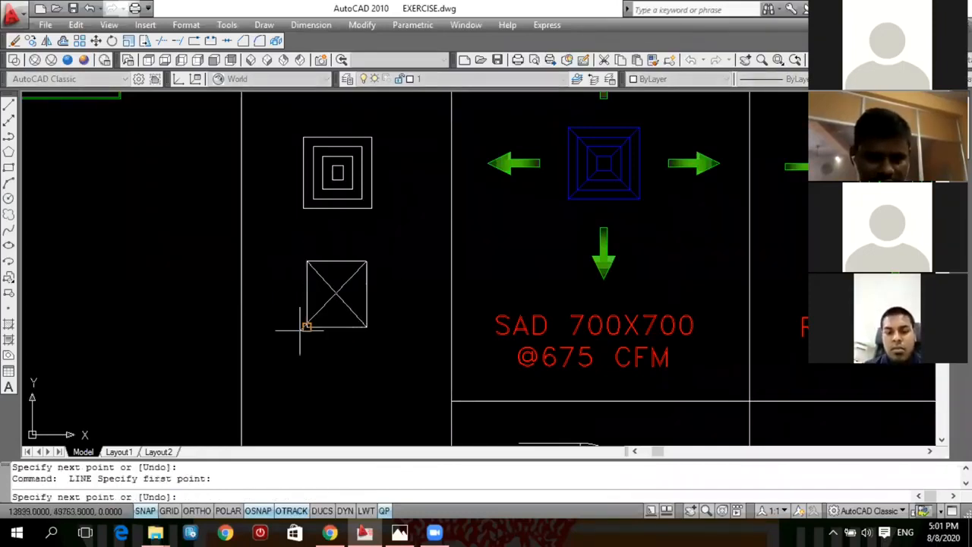
{"action": "left_click", "coordinate": [307, 327]}
{"action": "key", "text": "Escape"}
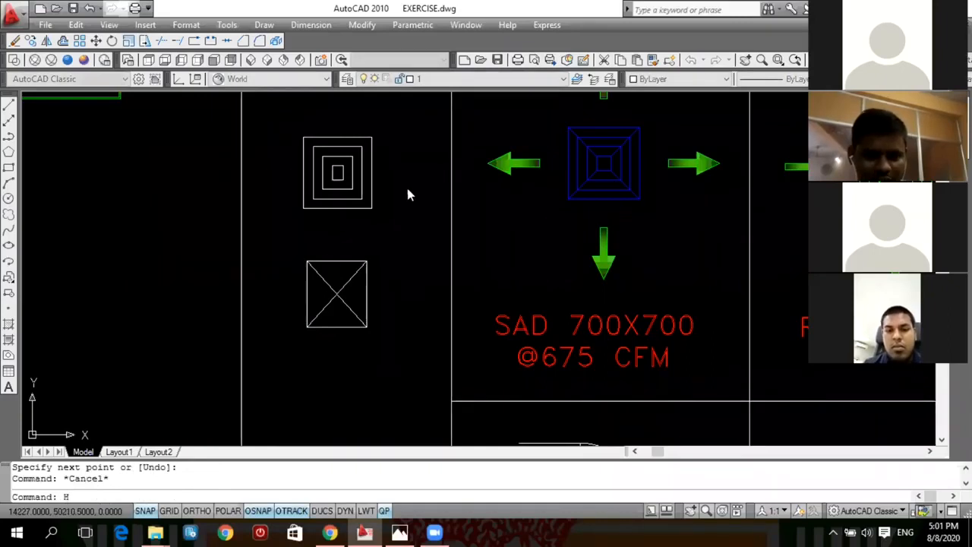
- Hatch the upper and lower triangles of the crossed rectangle with the predefined SOLID pattern
{"action": "type", "text": "h"}
{"action": "key", "text": "Return"}
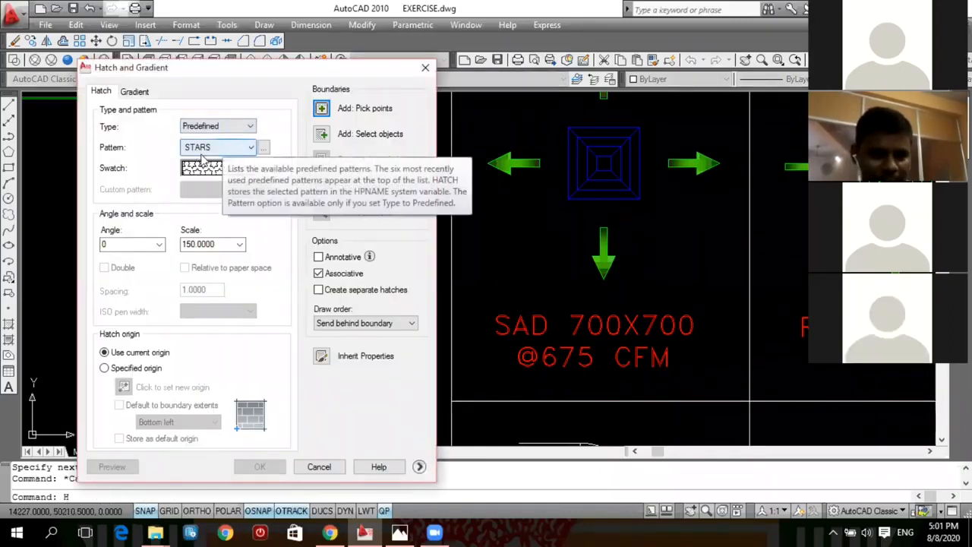
{"action": "left_click", "coordinate": [202, 149]}
{"action": "scroll", "coordinate": [216, 186], "scroll_direction": "up", "scroll_amount": 3}
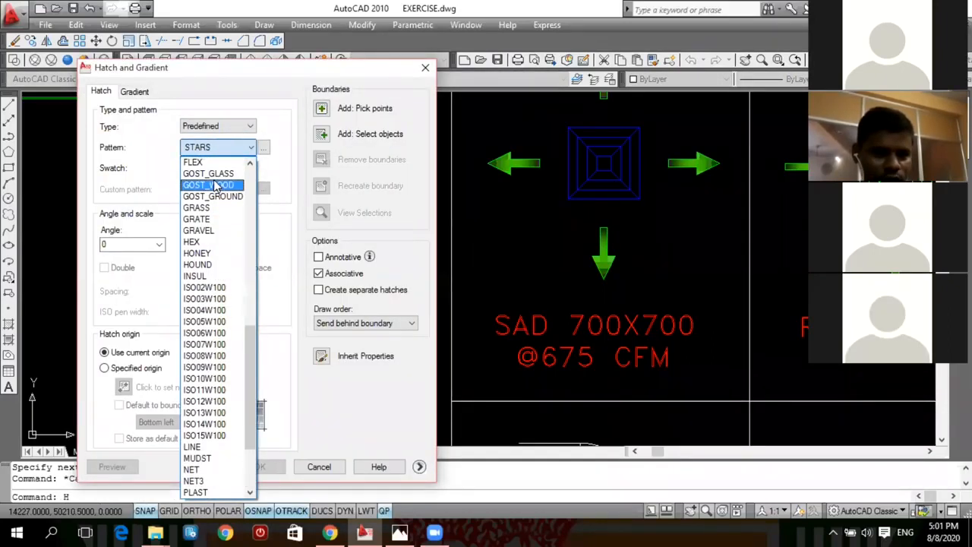
{"action": "scroll", "coordinate": [217, 186], "scroll_direction": "up", "scroll_amount": 10}
{"action": "left_click", "coordinate": [211, 163]}
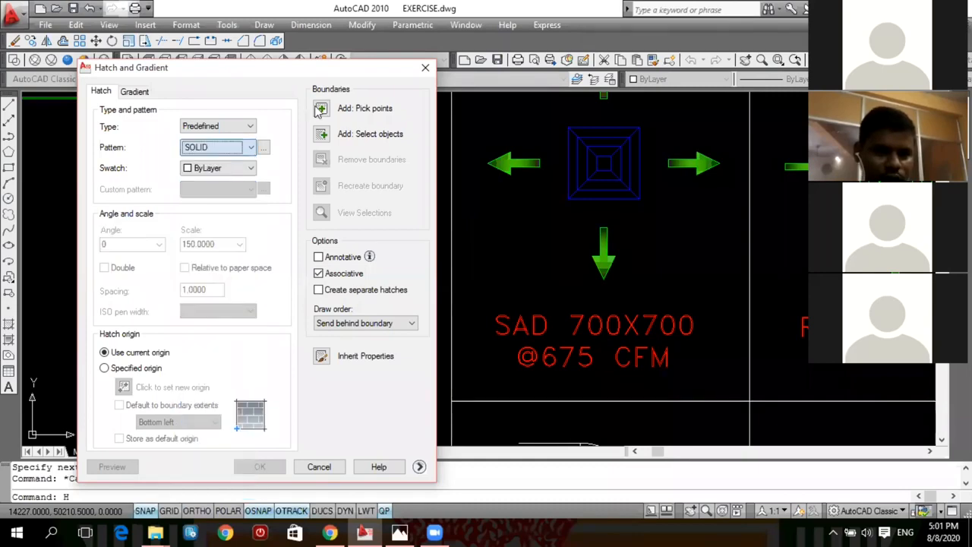
{"action": "left_click", "coordinate": [321, 108]}
{"action": "left_click", "coordinate": [336, 269]}
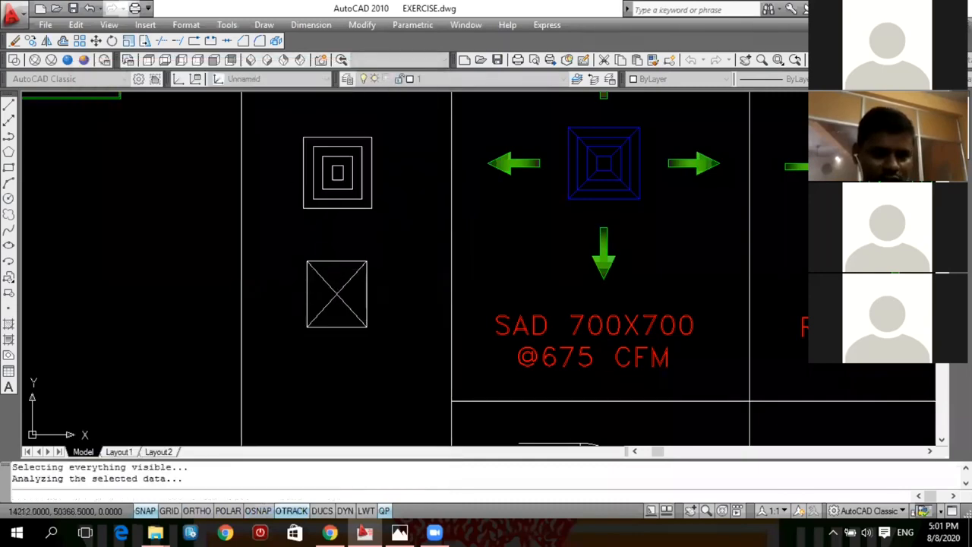
{"action": "key", "text": "Return"}
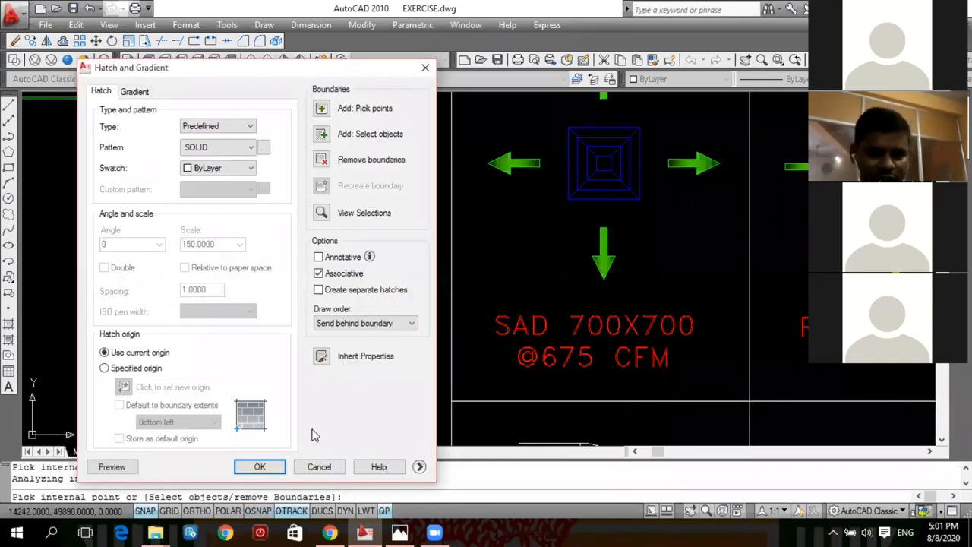
{"action": "left_click", "coordinate": [261, 466]}
{"action": "key", "text": "Escape"}
{"action": "key", "text": "Escape"}
{"action": "scroll", "coordinate": [347, 304], "scroll_direction": "up", "scroll_amount": 4}
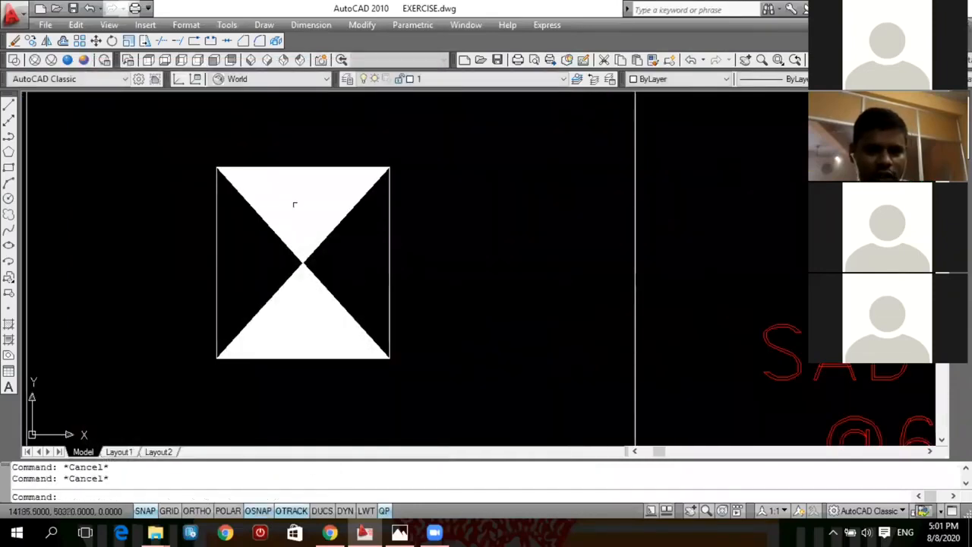
- Copy the whole hatched rectangle symbol, including its diagonals, and place the copy directly below the original
{"action": "scroll", "coordinate": [302, 226], "scroll_direction": "down", "scroll_amount": 6}
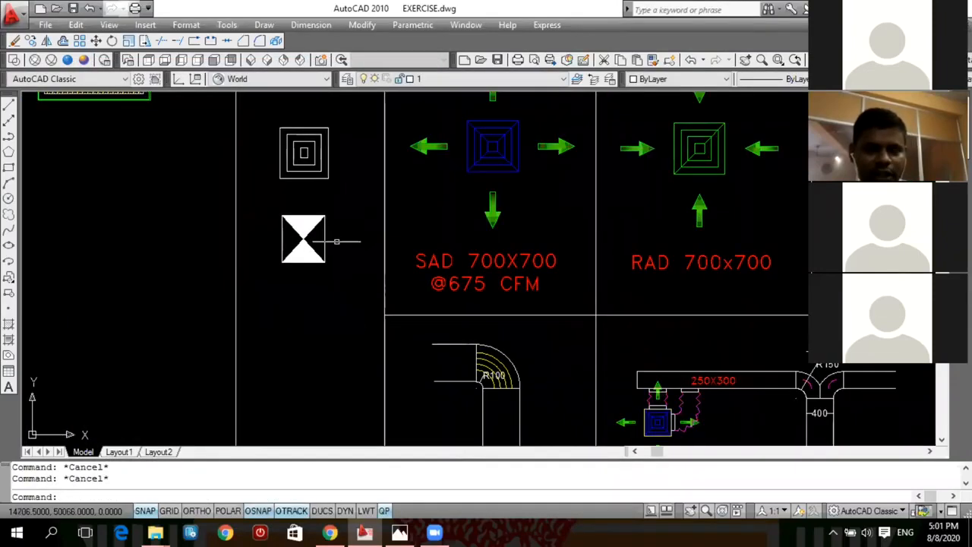
{"action": "type", "text": "co"}
{"action": "key", "text": "Return"}
{"action": "left_click", "coordinate": [259, 207]}
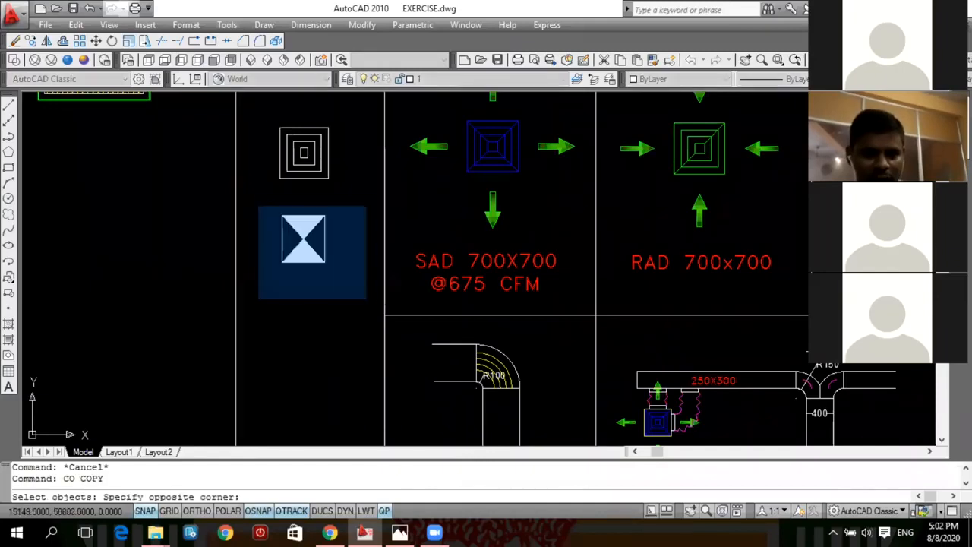
{"action": "left_click", "coordinate": [372, 190]}
{"action": "key", "text": "Return"}
{"action": "left_click", "coordinate": [358, 207]}
{"action": "left_click", "coordinate": [360, 324]}
{"action": "key", "text": "Escape"}
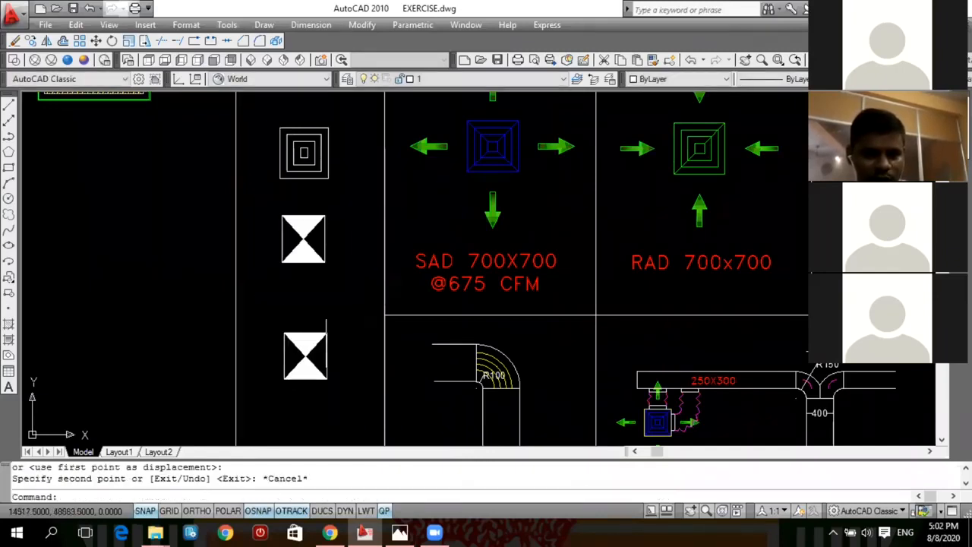
{"action": "key", "text": "Escape"}
- Erase the solid hatch from the copied symbol
{"action": "left_click", "coordinate": [300, 340]}
{"action": "left_click", "coordinate": [304, 367]}
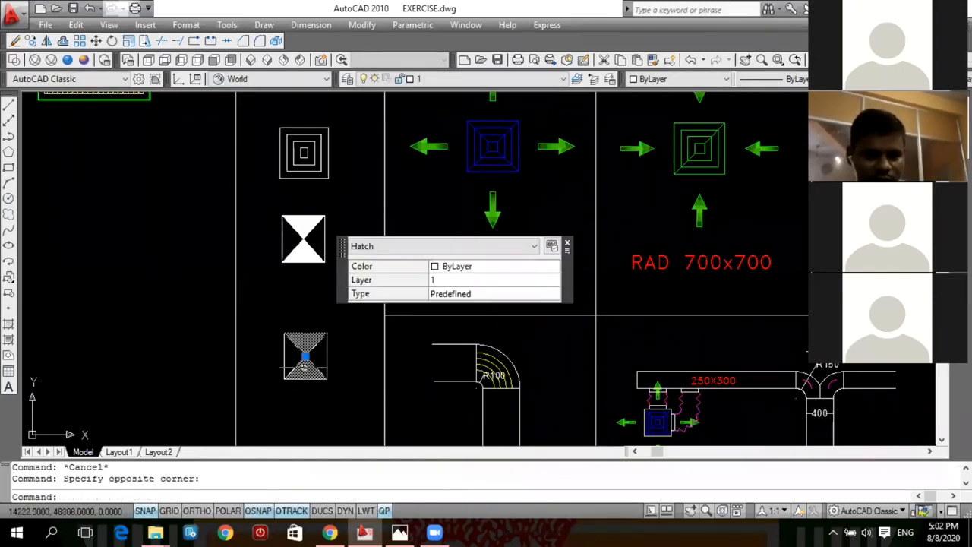
{"action": "type", "text": "e"}
{"action": "key", "text": "Return"}
{"action": "key", "text": "Escape"}
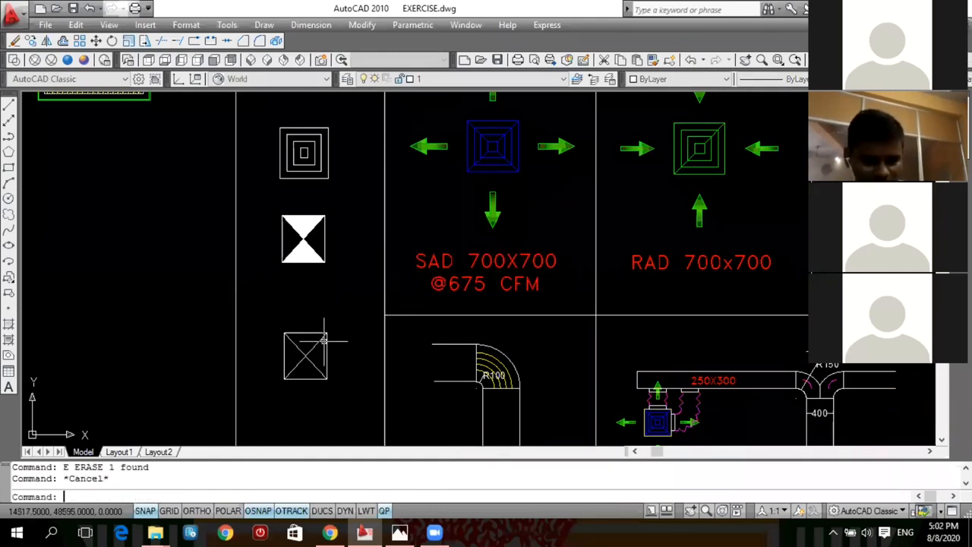
- Erase the copied symbol's diagonal that runs from the lower-left corner to the upper-right corner
{"action": "scroll", "coordinate": [324, 341], "scroll_direction": "up", "scroll_amount": 2}
{"action": "key", "text": "Escape"}
{"action": "left_click", "coordinate": [312, 349]}
{"action": "type", "text": "e"}
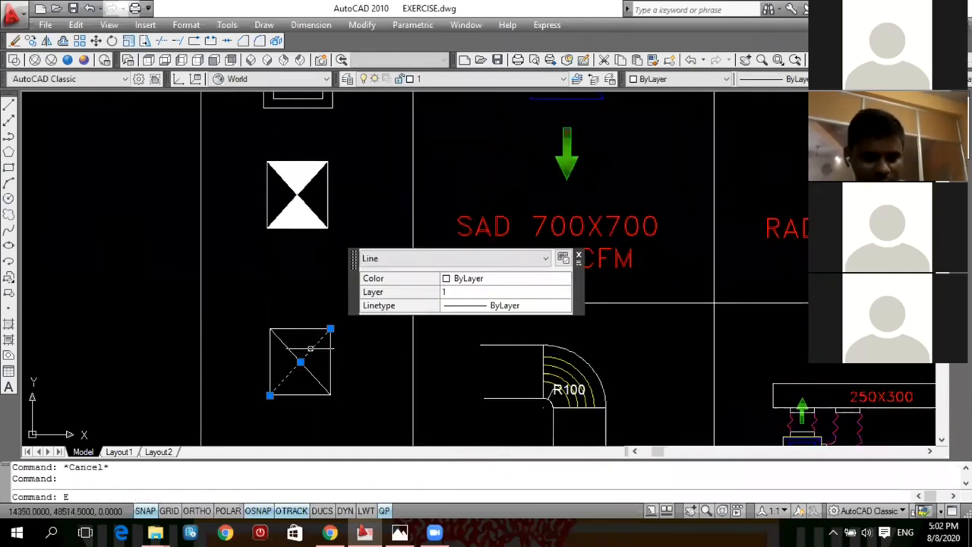
{"action": "key", "text": "Return"}
{"action": "key", "text": "Escape"}
- Fill the triangle above the remaining diagonal of the copied rectangle with a SOLID hatch
{"action": "type", "text": "h"}
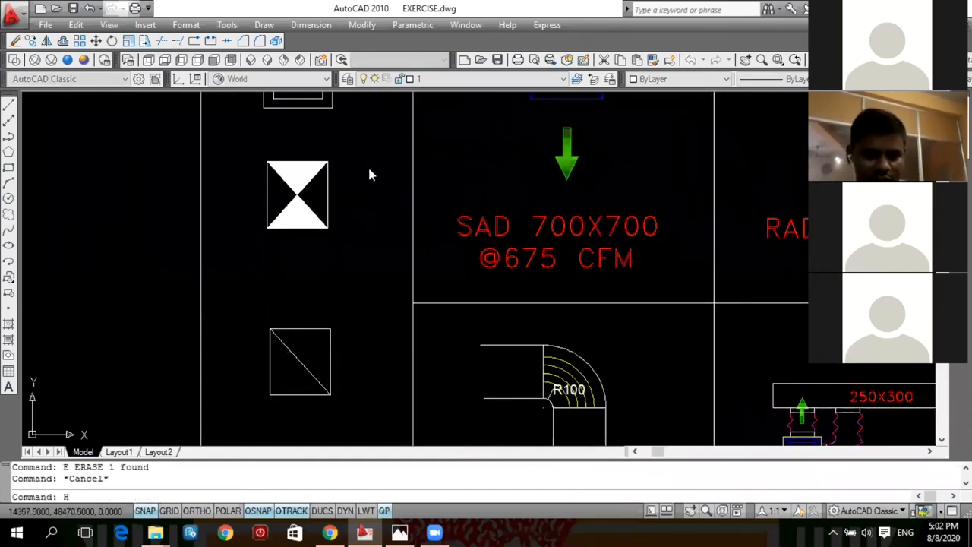
{"action": "key", "text": "Return"}
{"action": "left_click", "coordinate": [321, 109]}
{"action": "left_click", "coordinate": [325, 375]}
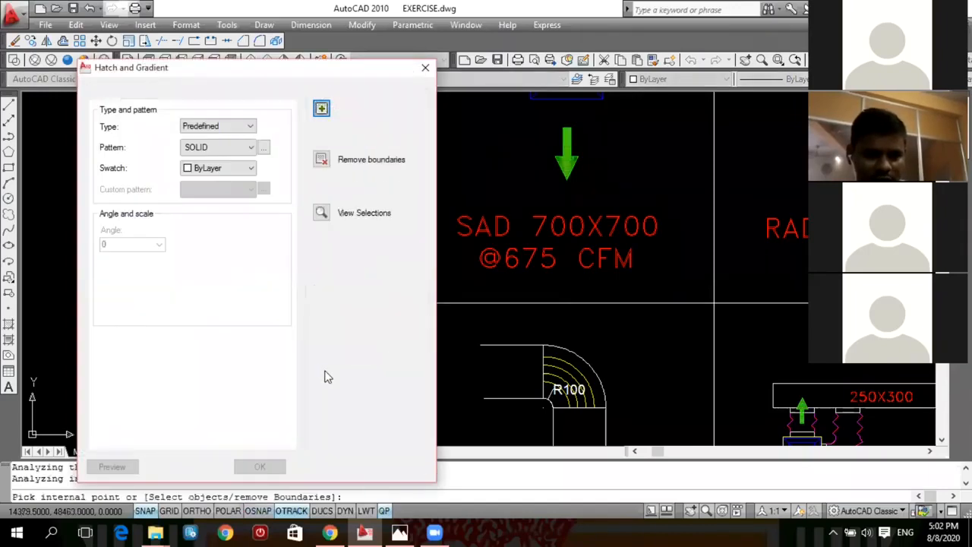
{"action": "key", "text": "Return"}
{"action": "left_click", "coordinate": [260, 466]}
{"action": "key", "text": "Escape"}
{"action": "scroll", "coordinate": [300, 370], "scroll_direction": "down", "scroll_amount": 2}
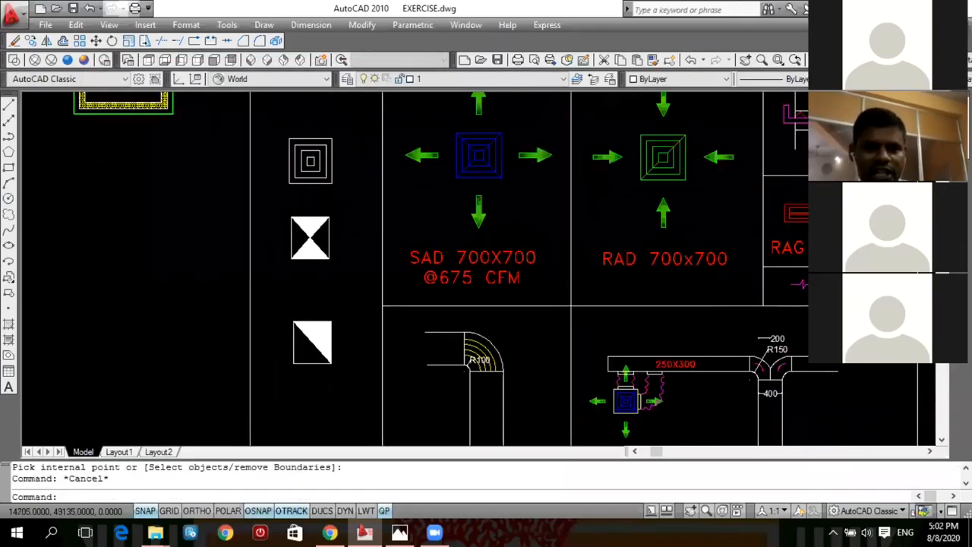
{"action": "key", "text": "Escape"}
- Examine the white hatched symbols and compare them with the neighbouring SAD and RAD diffuser symbols
{"action": "scroll", "coordinate": [307, 328], "scroll_direction": "up", "scroll_amount": 1}
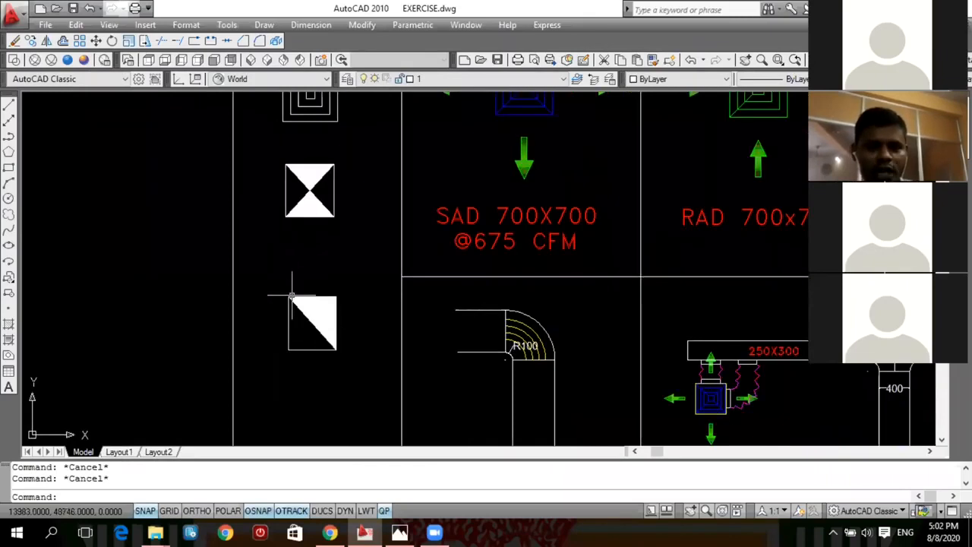
{"action": "scroll", "coordinate": [296, 298], "scroll_direction": "up", "scroll_amount": 1}
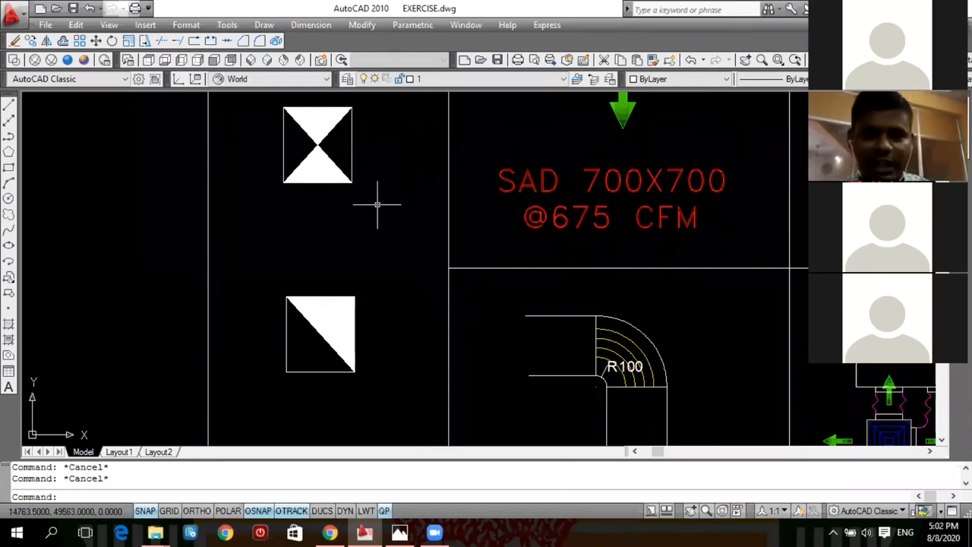
{"action": "scroll", "coordinate": [334, 220], "scroll_direction": "down", "scroll_amount": 3}
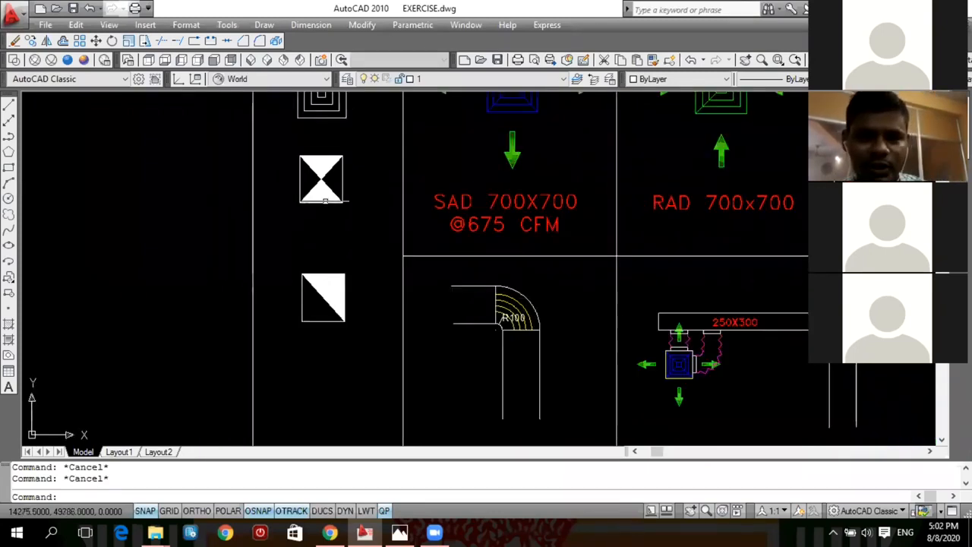
{"action": "scroll", "coordinate": [322, 220], "scroll_direction": "up", "scroll_amount": 2}
{"action": "scroll", "coordinate": [358, 306], "scroll_direction": "down", "scroll_amount": 2}
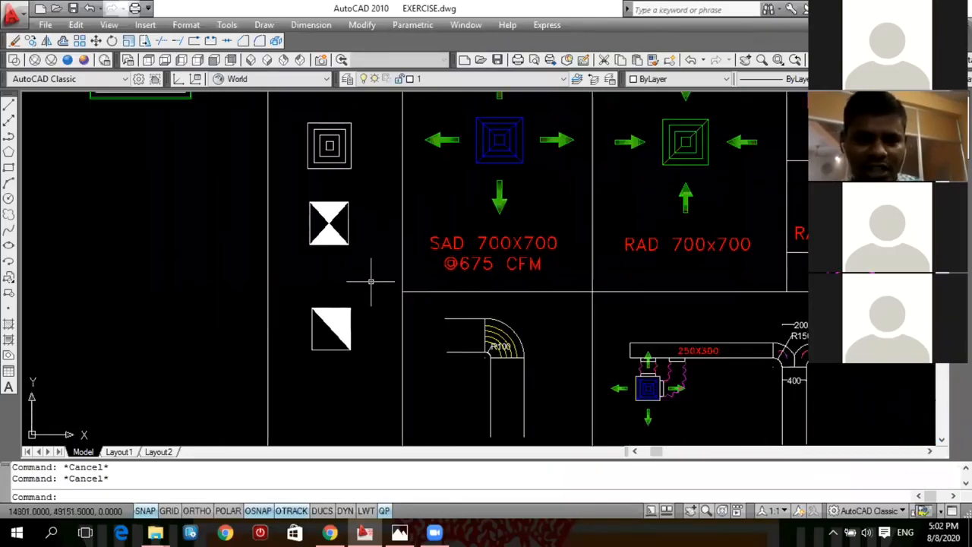
{"action": "left_click", "coordinate": [356, 302]}
{"action": "key", "text": "Escape"}
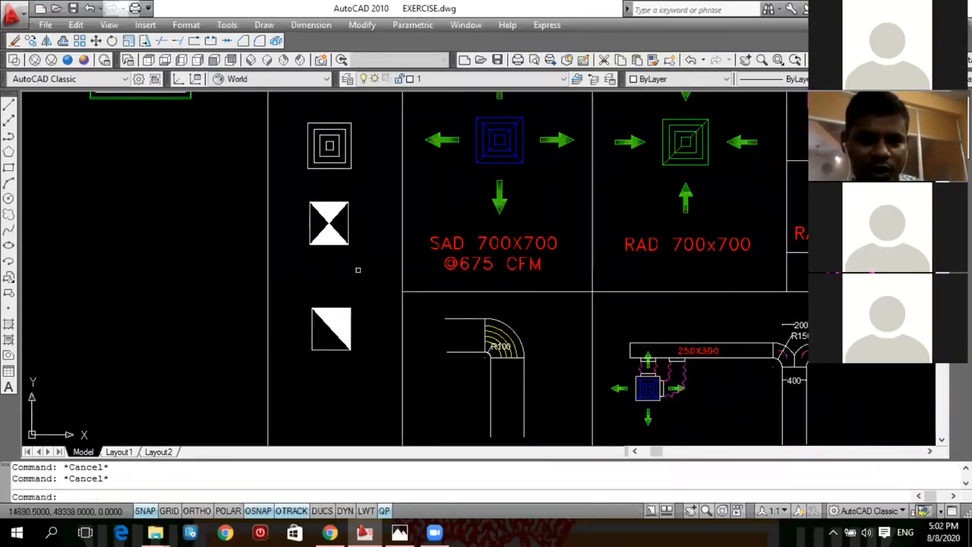
{"action": "scroll", "coordinate": [353, 277], "scroll_direction": "down", "scroll_amount": 2}
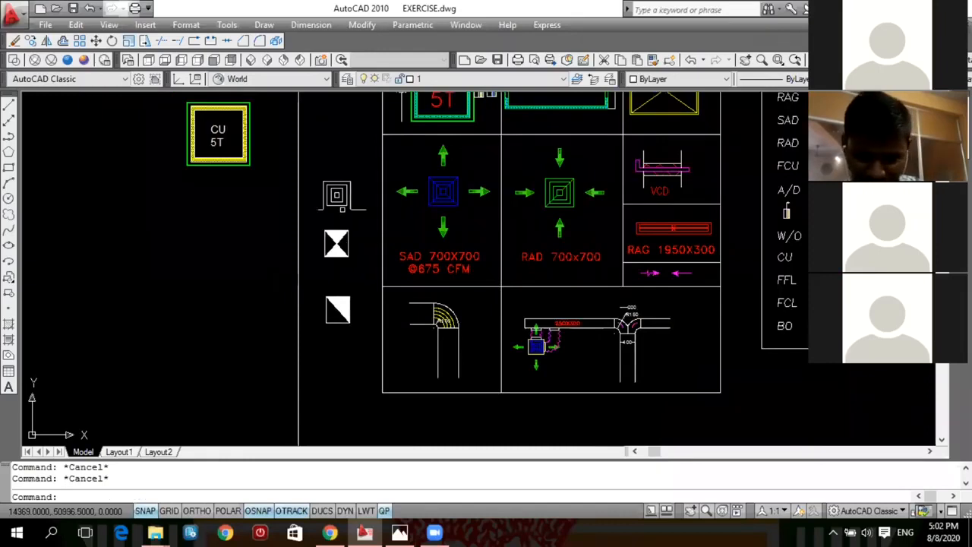
- Draw a narrow horizontal rectangle to the right of the white nested squares as the arrow's shaft
{"action": "scroll", "coordinate": [351, 195], "scroll_direction": "up", "scroll_amount": 5}
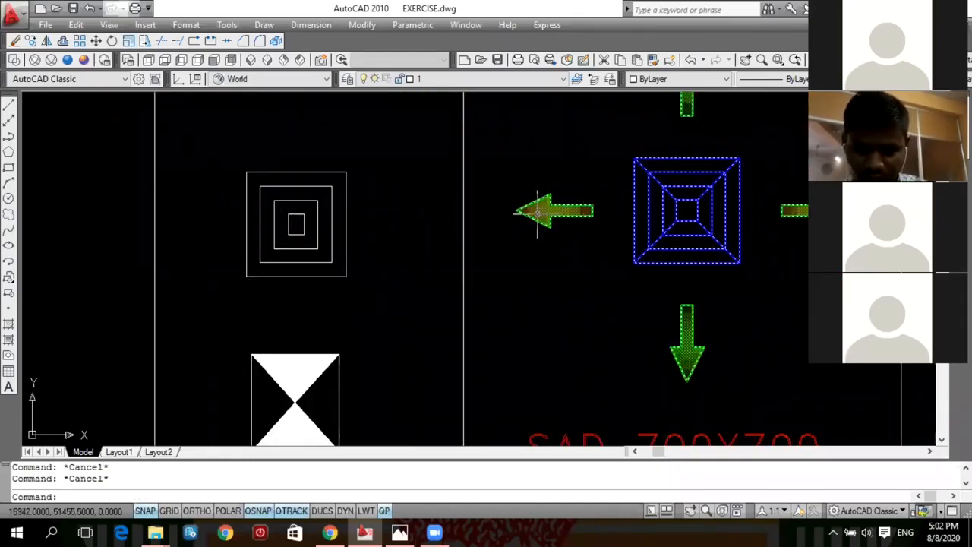
{"action": "scroll", "coordinate": [402, 212], "scroll_direction": "up", "scroll_amount": 3}
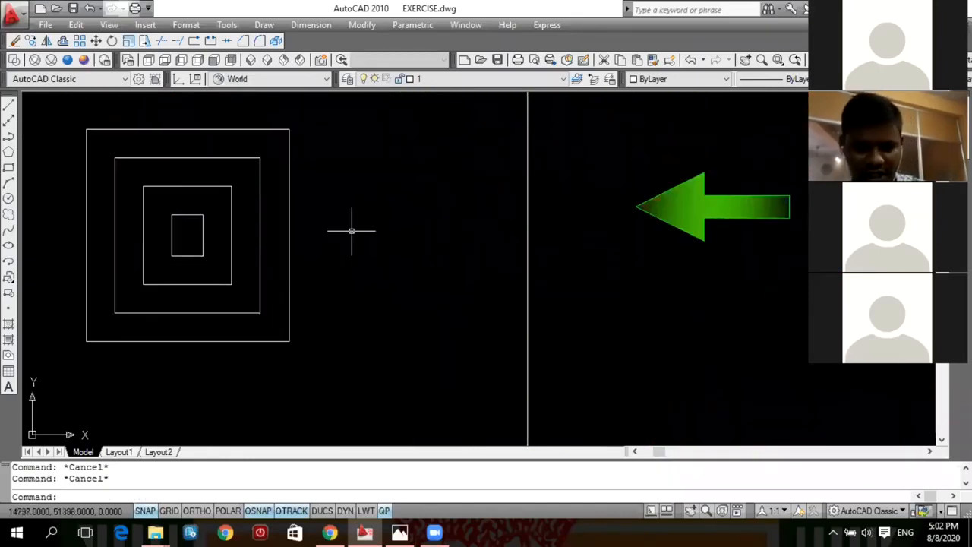
{"action": "type", "text": "rec"}
{"action": "key", "text": "Return"}
{"action": "left_click", "coordinate": [325, 218]}
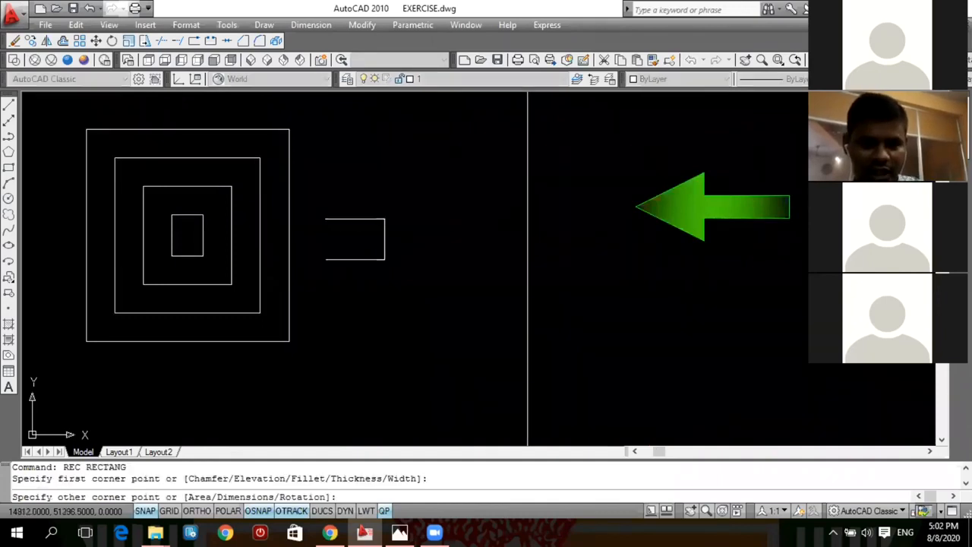
{"action": "left_click", "coordinate": [425, 246]}
{"action": "key", "text": "Escape"}
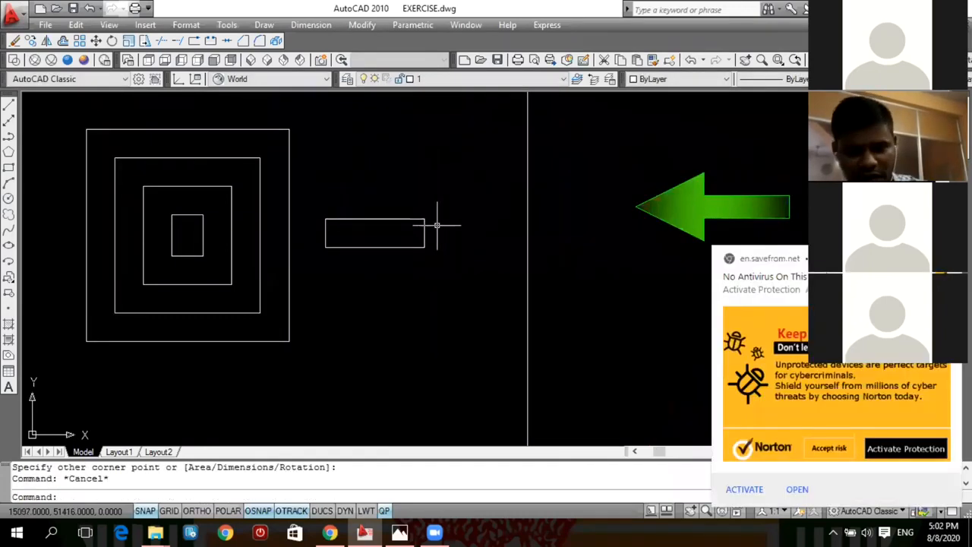
- Draw a vertical line about 92.5 units long upward from the upper-right corner of the white arrow's shaft, with Ortho on
{"action": "type", "text": "l"}
{"action": "key", "text": "Return"}
{"action": "left_click", "coordinate": [423, 219]}
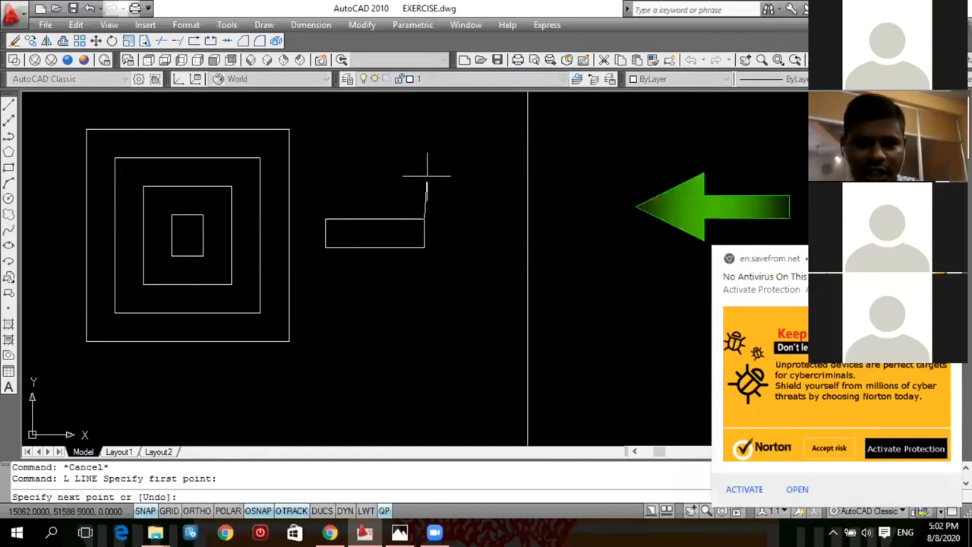
{"action": "key", "text": "F8"}
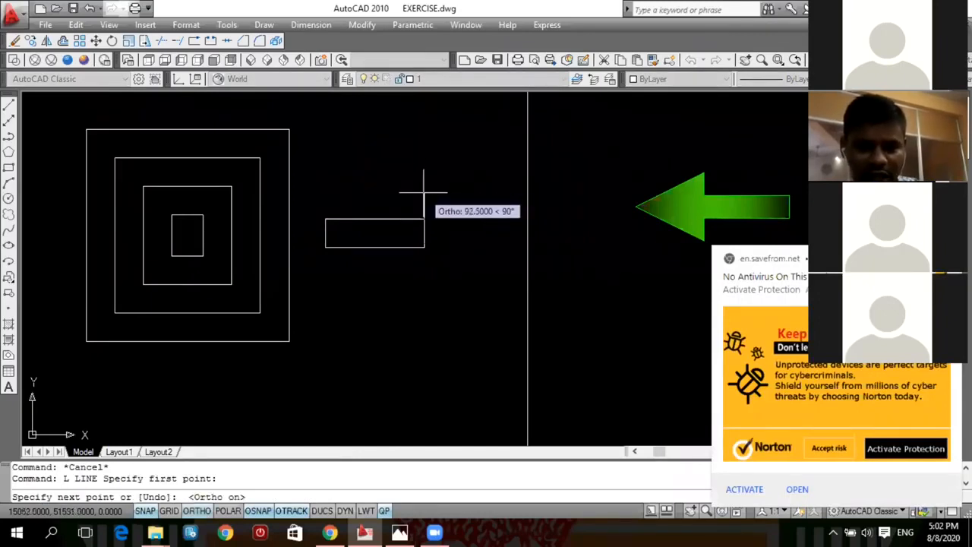
{"action": "left_click", "coordinate": [424, 194]}
{"action": "key", "text": "Escape"}
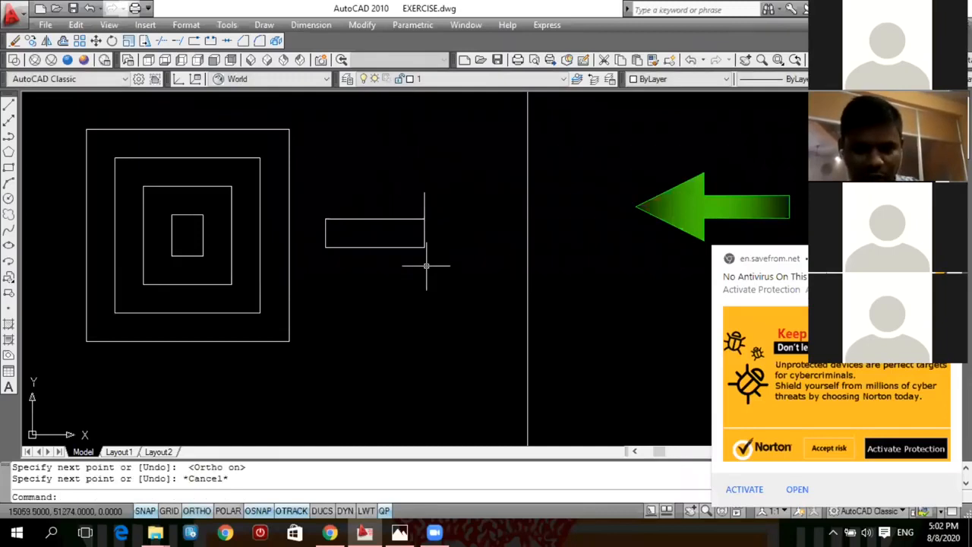
{"action": "type", "text": "MI"}
{"action": "key", "text": "Return"}
{"action": "left_click", "coordinate": [411, 203]}
{"action": "left_click", "coordinate": [422, 200]}
{"action": "left_click", "coordinate": [408, 202]}
{"action": "left_click", "coordinate": [425, 198]}
{"action": "left_click", "coordinate": [432, 202]}
{"action": "left_click", "coordinate": [411, 202]}
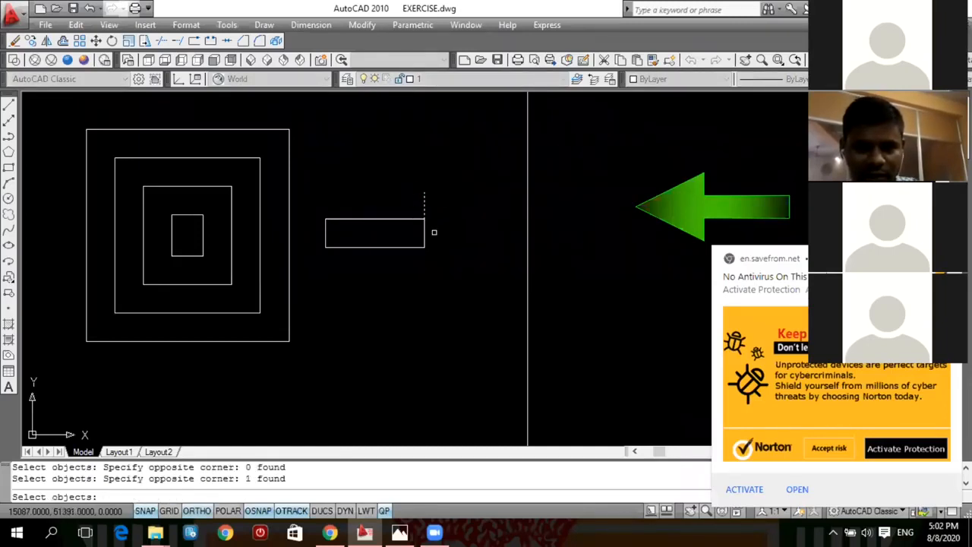
{"action": "key", "text": "Escape"}
- Mirror the short vertical line about the shaft's horizontal centreline, keeping the original line
{"action": "type", "text": "M"}
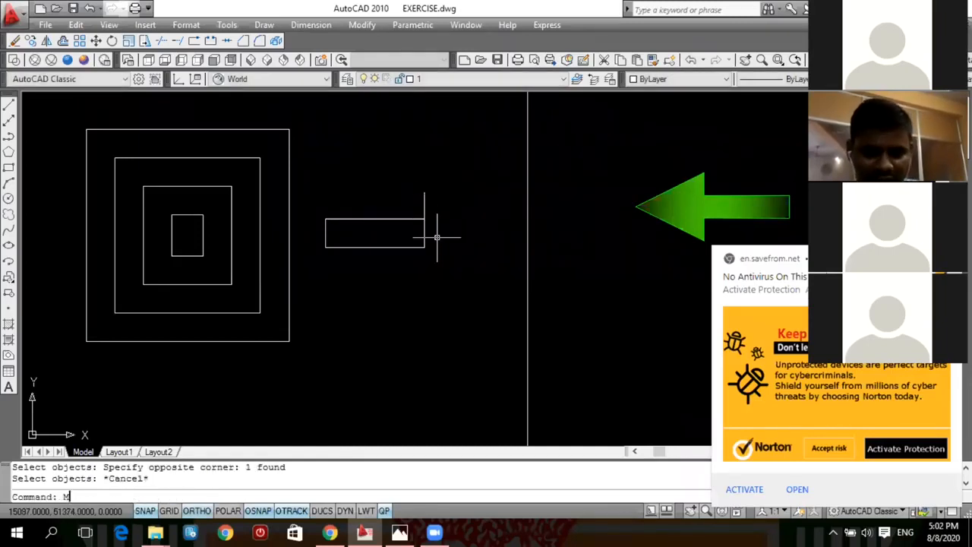
{"action": "type", "text": "I"}
{"action": "key", "text": "Return"}
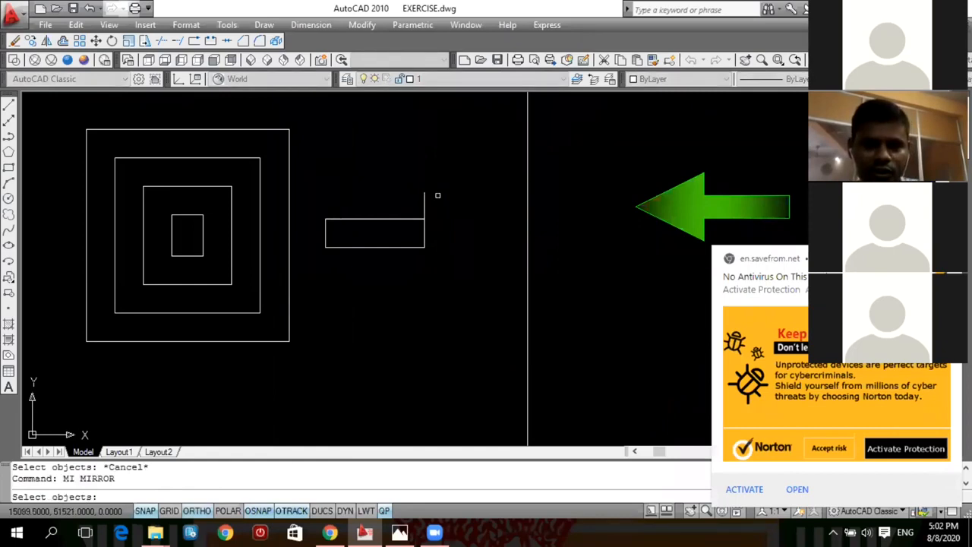
{"action": "left_click", "coordinate": [438, 195]}
{"action": "left_click", "coordinate": [437, 195]}
{"action": "left_click", "coordinate": [435, 196]}
{"action": "left_click", "coordinate": [410, 202]}
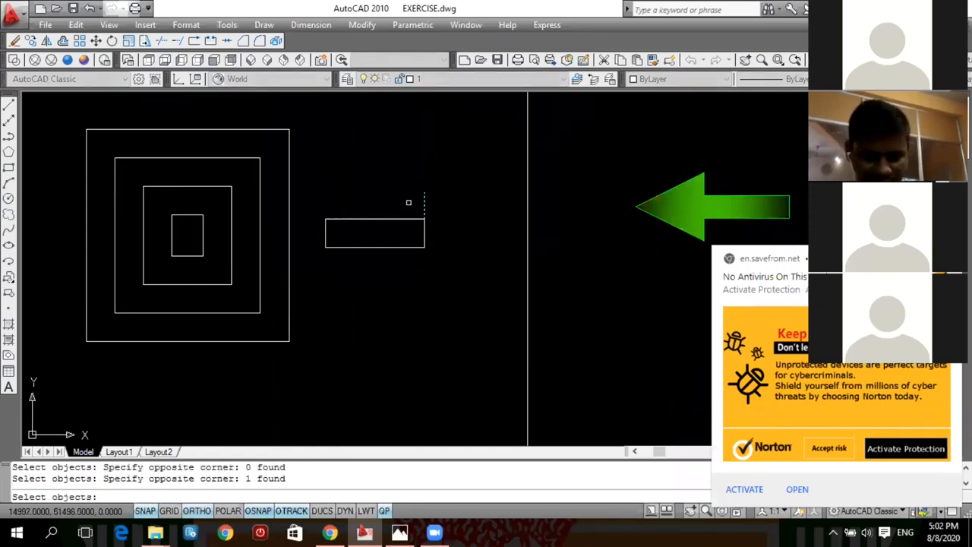
{"action": "key", "text": "Return"}
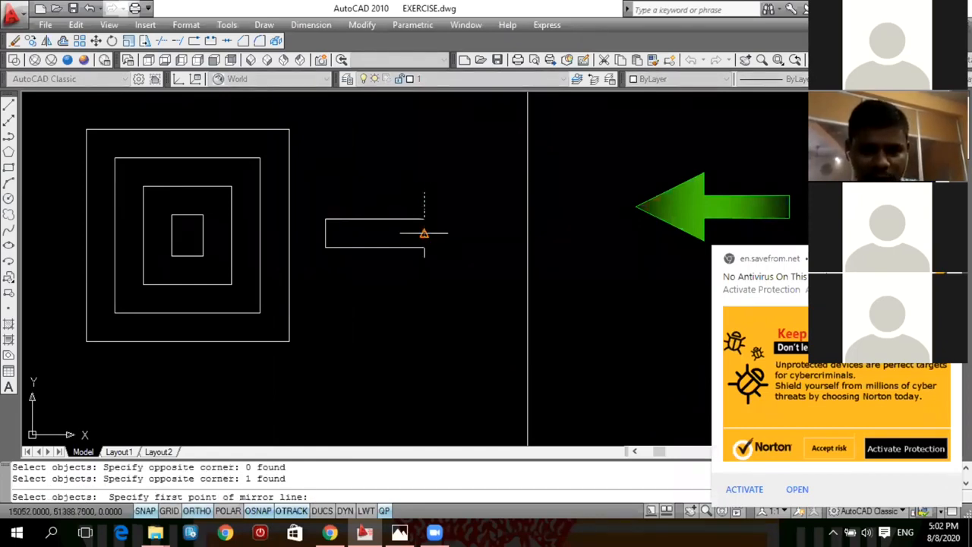
{"action": "left_click", "coordinate": [424, 233]}
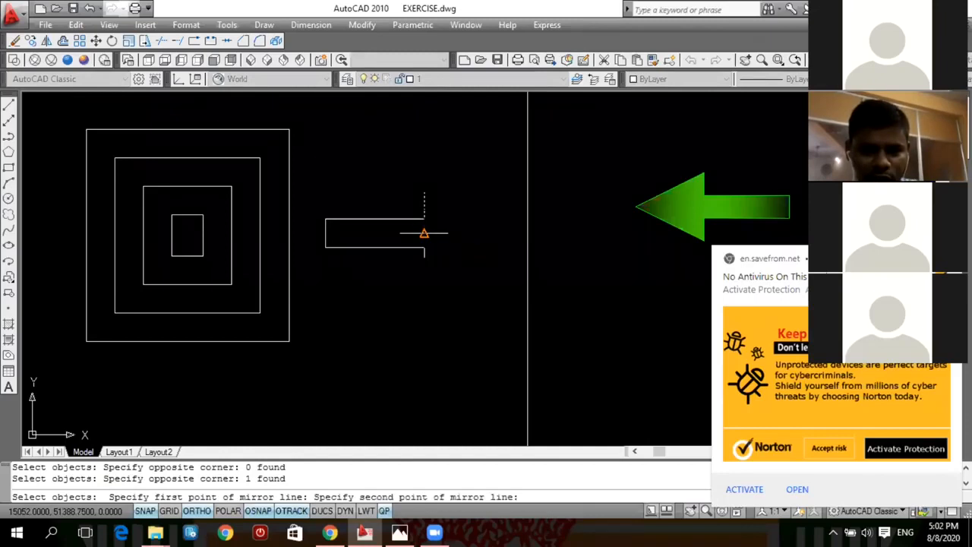
{"action": "left_click", "coordinate": [475, 228]}
{"action": "key", "text": "Return"}
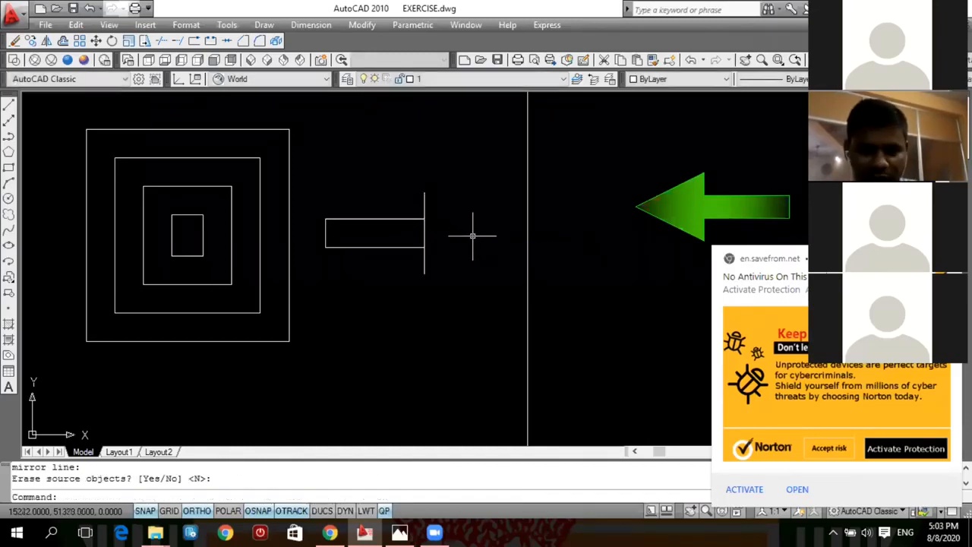
- Draw a horizontal guide line rightward from the midpoint of the shaft's right end to mark the arrow tip
{"action": "type", "text": "L"}
{"action": "key", "text": "Return"}
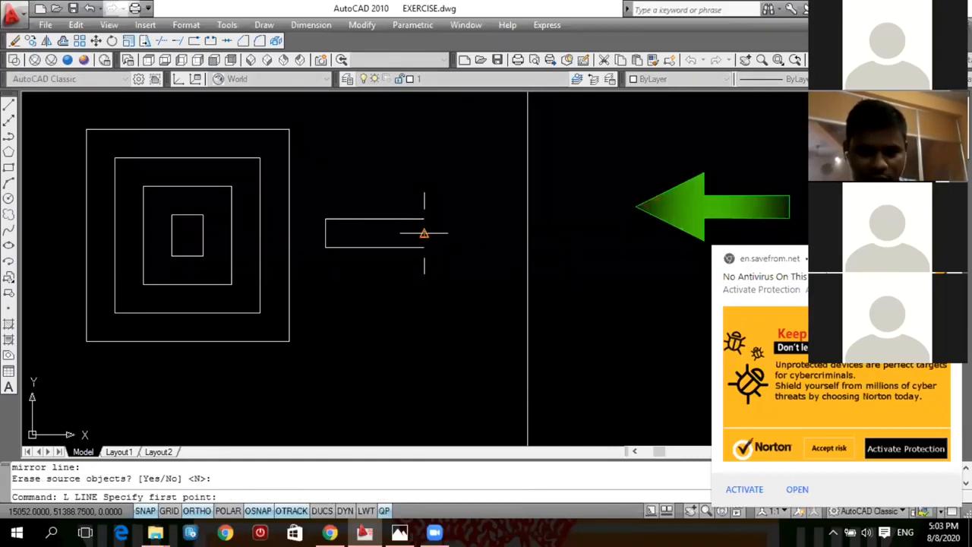
{"action": "left_click", "coordinate": [424, 234]}
{"action": "left_click", "coordinate": [488, 234]}
{"action": "key", "text": "Escape"}
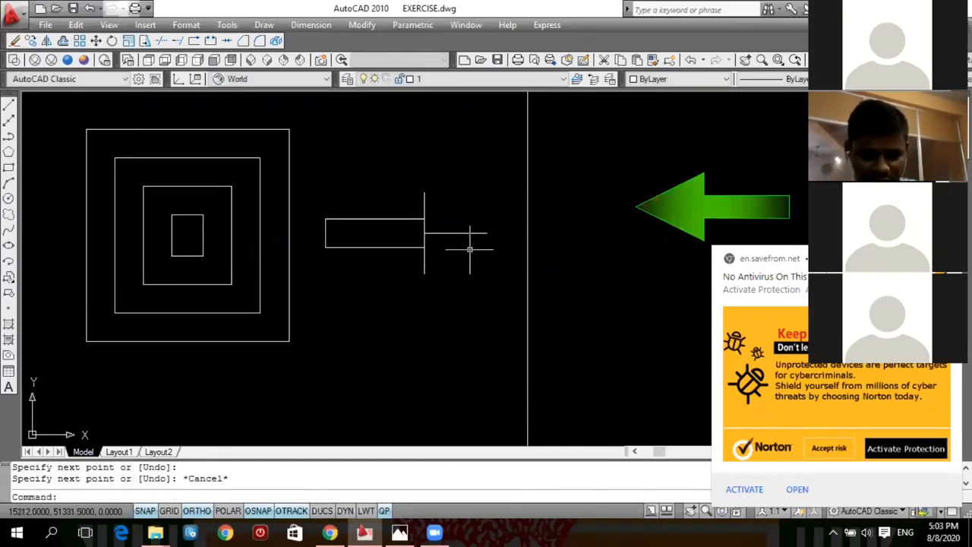
- Draw the arrowhead's two slanted sides from the guide line's right end to the outer ends of the vertical lines
{"action": "type", "text": "L"}
{"action": "key", "text": "Return"}
{"action": "left_click", "coordinate": [486, 233]}
{"action": "left_click", "coordinate": [424, 193]}
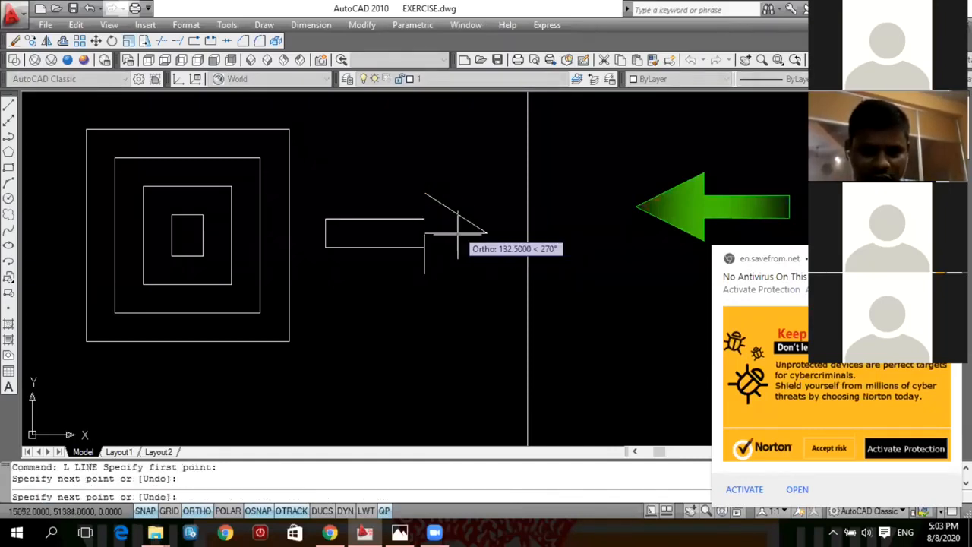
{"action": "key", "text": "Return"}
{"action": "key", "text": "Return"}
{"action": "left_click", "coordinate": [487, 233]}
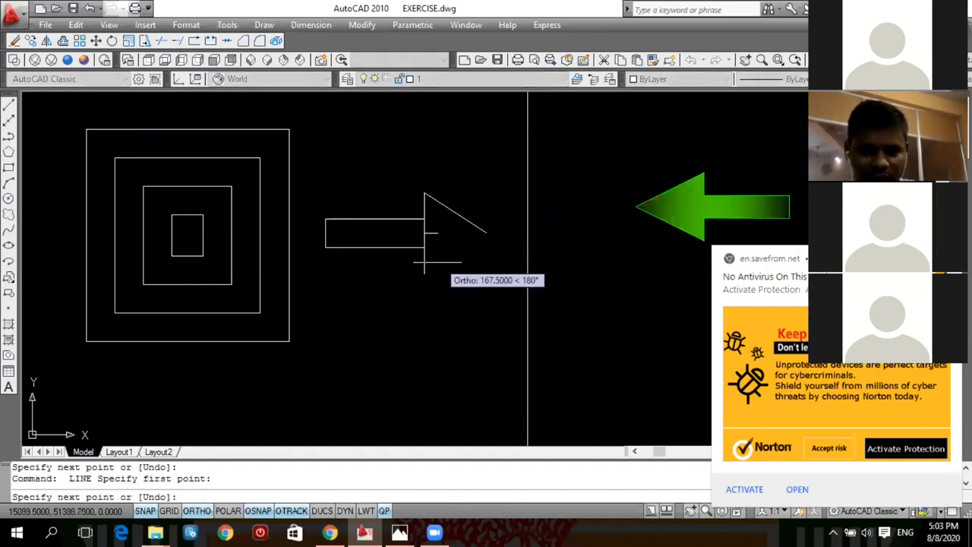
{"action": "left_click", "coordinate": [424, 273]}
{"action": "key", "text": "Escape"}
- Erase the horizontal guide line inside the arrowhead
{"action": "left_click", "coordinate": [457, 216]}
{"action": "left_click", "coordinate": [438, 236]}
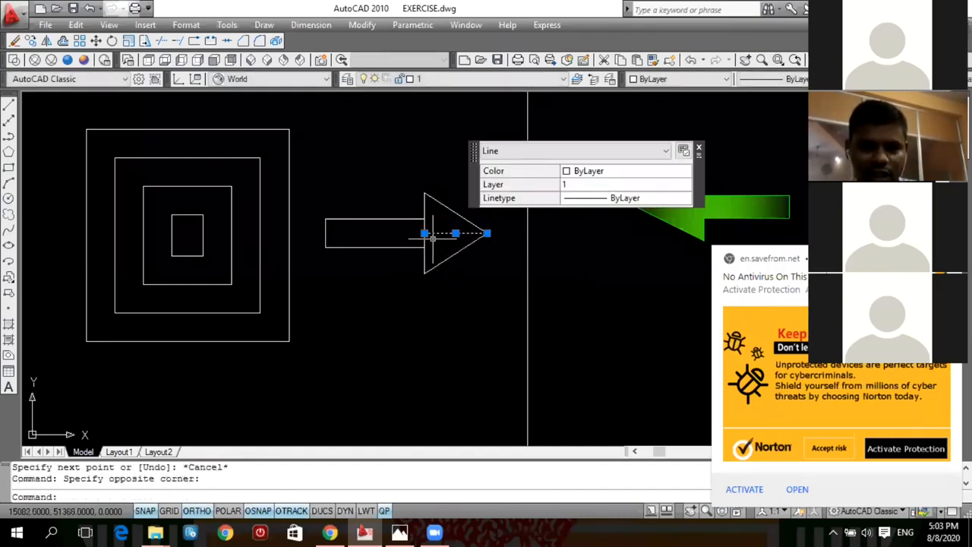
{"action": "type", "text": "E"}
{"action": "key", "text": "Return"}
{"action": "key", "text": "Escape"}
- Stretch the arrowhead's tip horizontally to the right to lengthen the head
{"action": "scroll", "coordinate": [348, 214], "scroll_direction": "down", "scroll_amount": 8}
{"action": "key", "text": "Escape"}
{"action": "scroll", "coordinate": [396, 220], "scroll_direction": "up", "scroll_amount": 6}
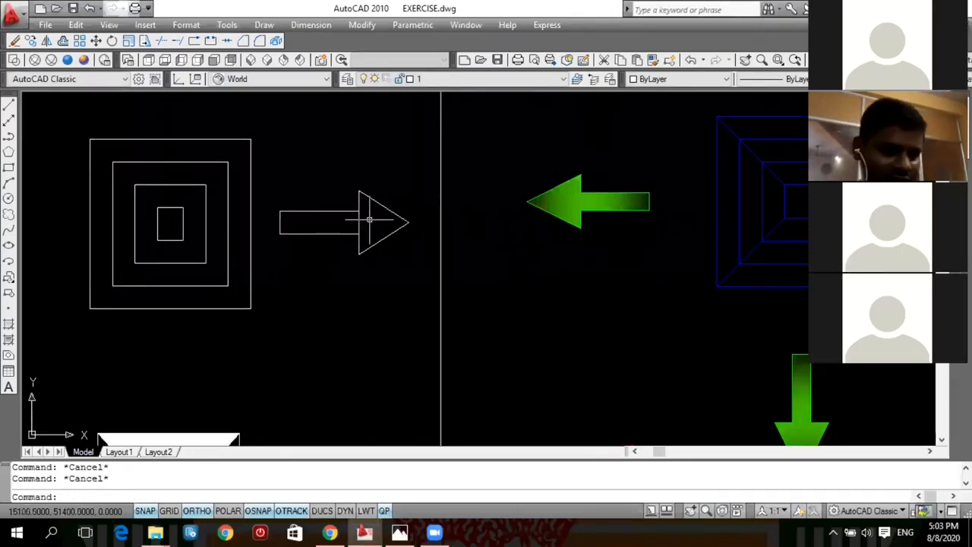
{"action": "key", "text": "Return"}
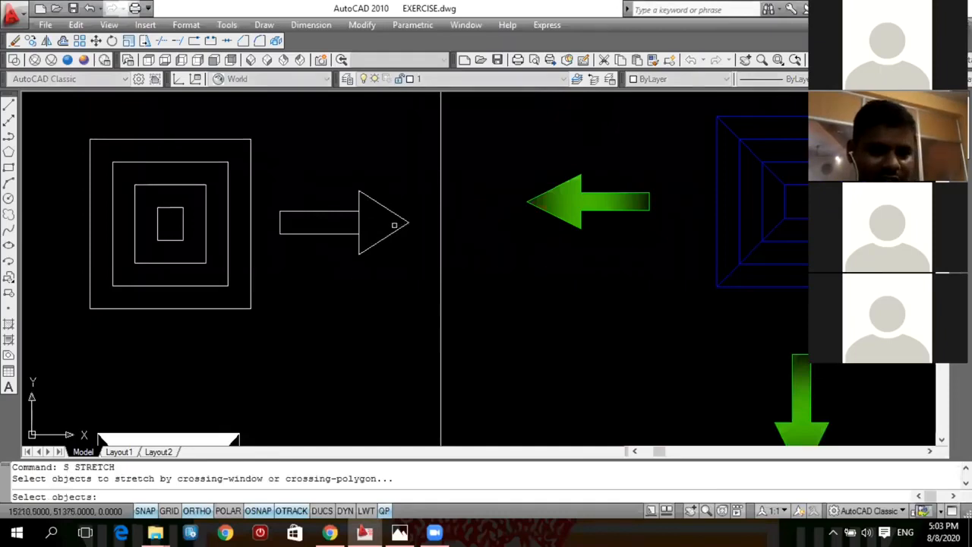
{"action": "key", "text": "Escape"}
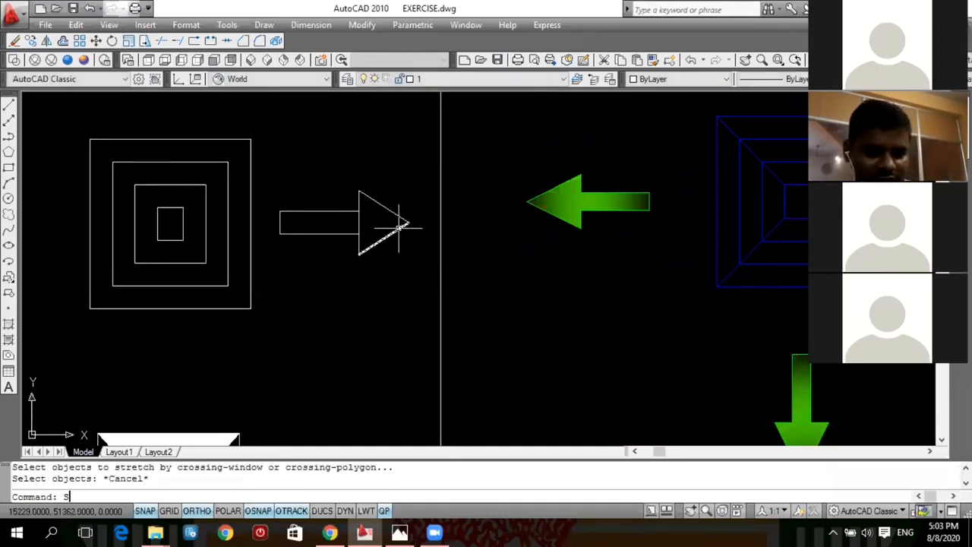
{"action": "key", "text": "Return"}
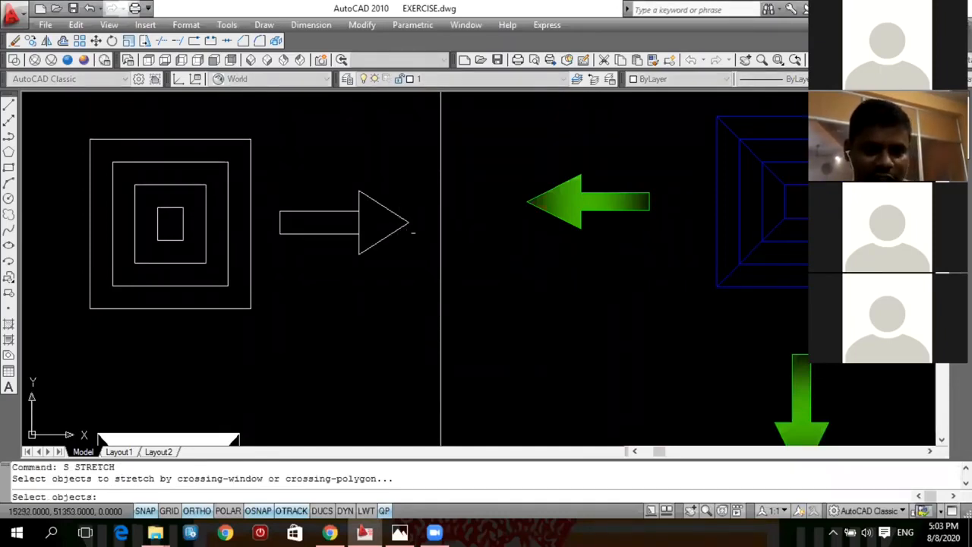
{"action": "left_click", "coordinate": [419, 187]}
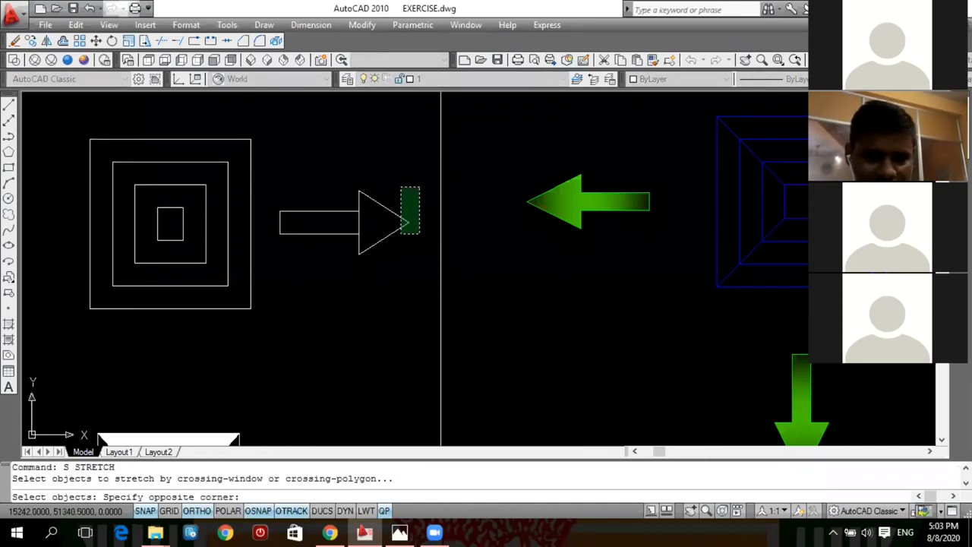
{"action": "left_click", "coordinate": [372, 265]}
{"action": "key", "text": "Return"}
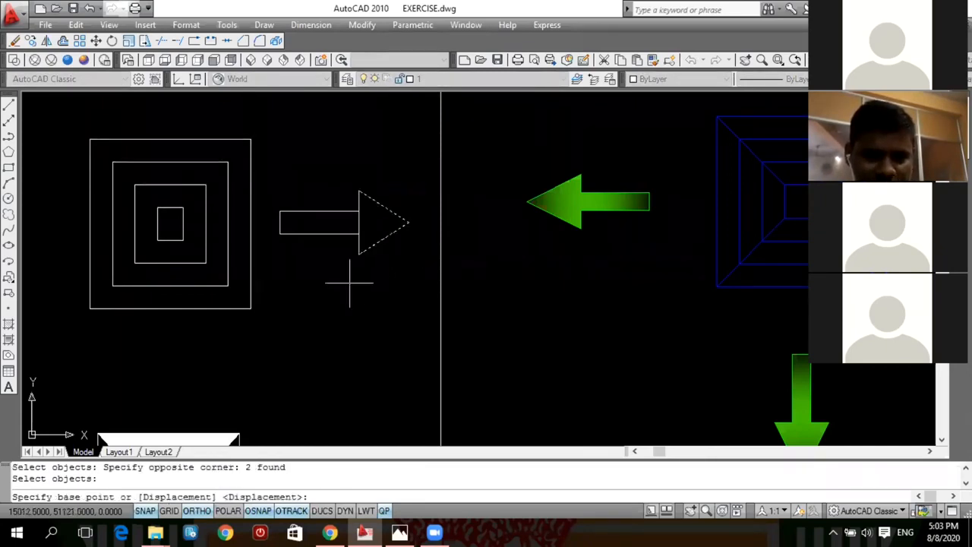
{"action": "left_click", "coordinate": [349, 283]}
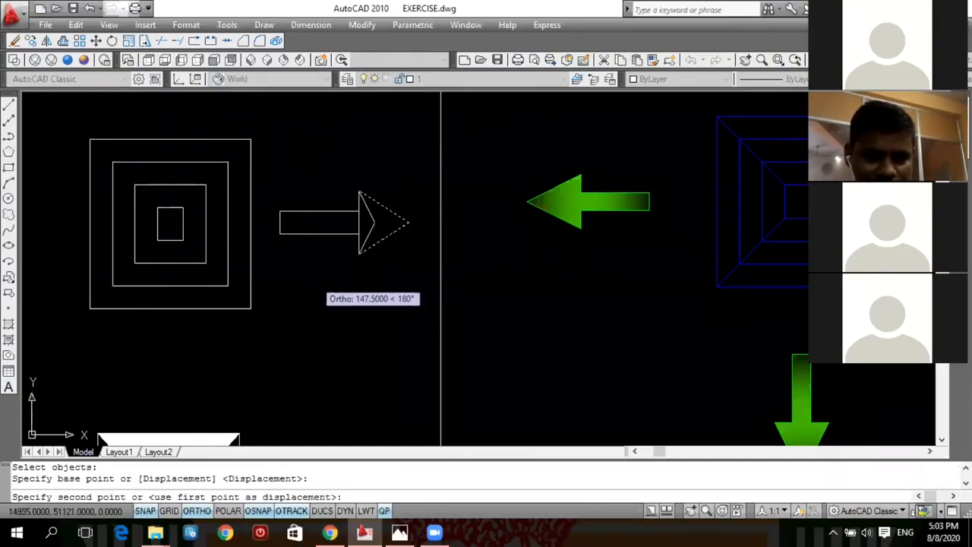
{"action": "scroll", "coordinate": [358, 278], "scroll_direction": "up", "scroll_amount": 2}
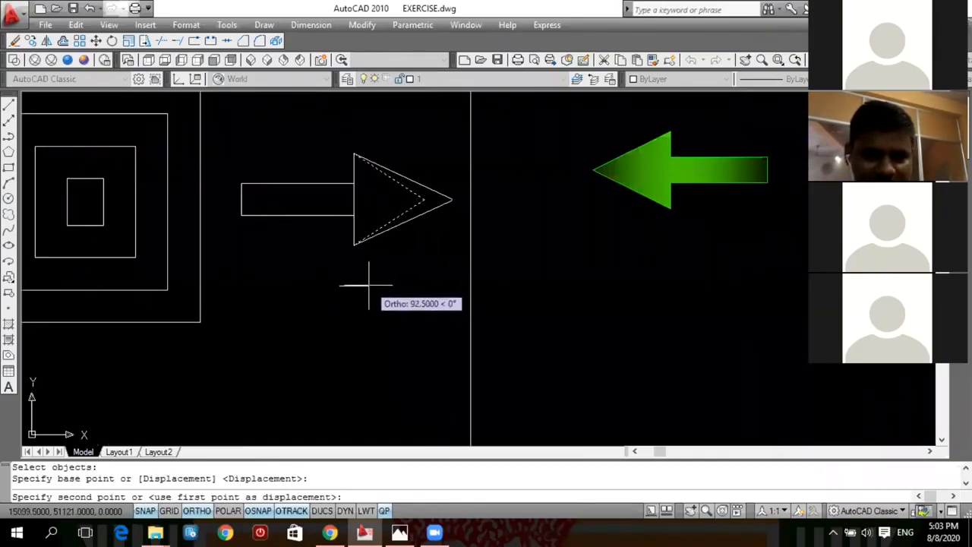
{"action": "left_click", "coordinate": [367, 285]}
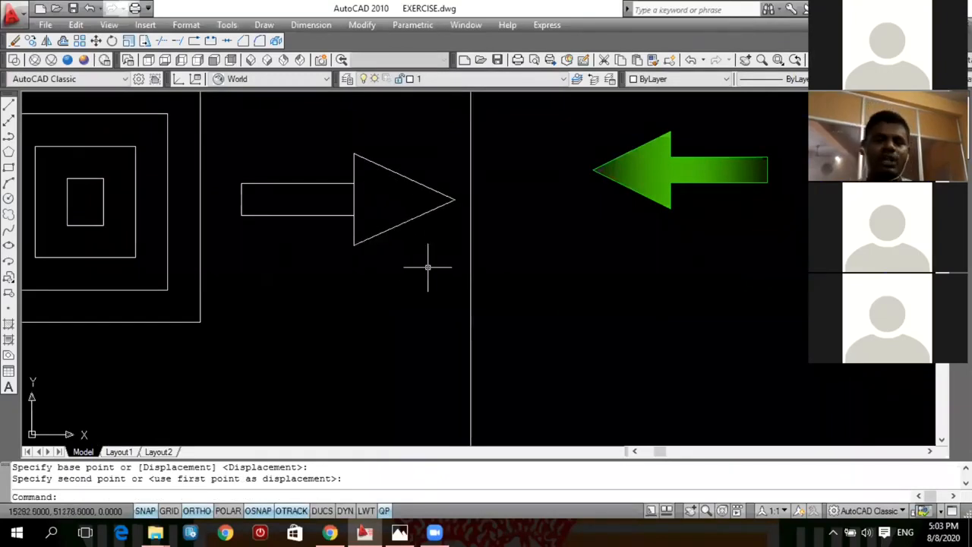
- Fill the arrow's head and shaft with a two-color gradient running linearly from blue to green
{"action": "type", "text": "h"}
{"action": "key", "text": "Return"}
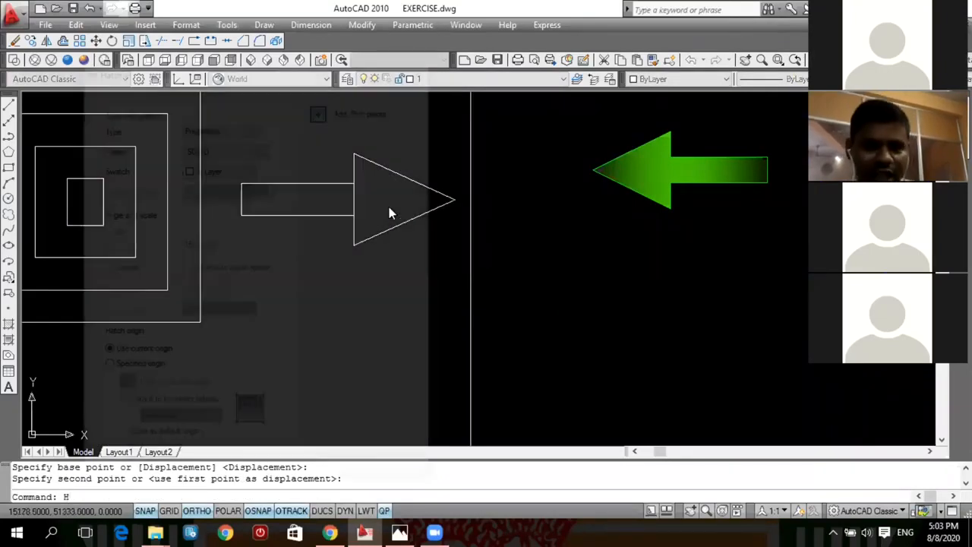
{"action": "left_click", "coordinate": [134, 92]}
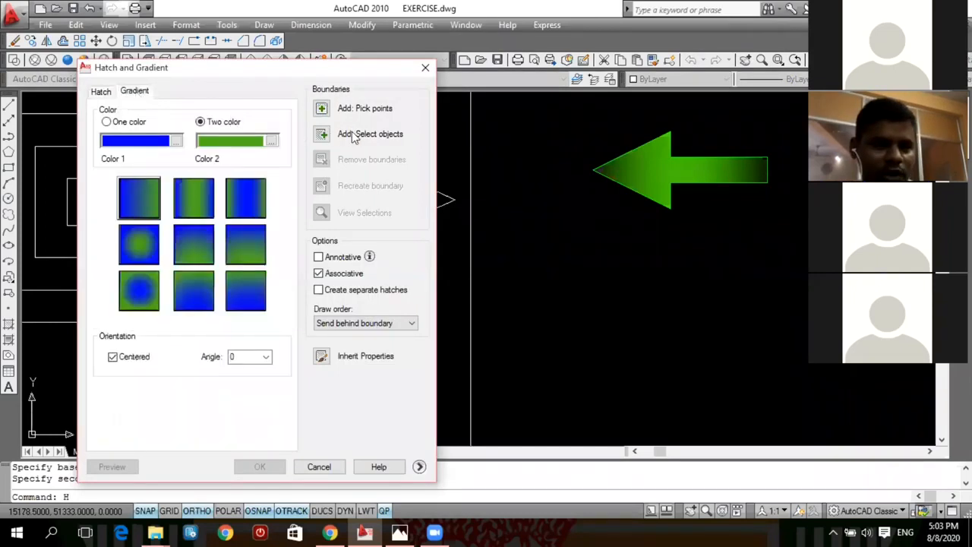
{"action": "left_click", "coordinate": [322, 108]}
{"action": "left_click", "coordinate": [391, 208]}
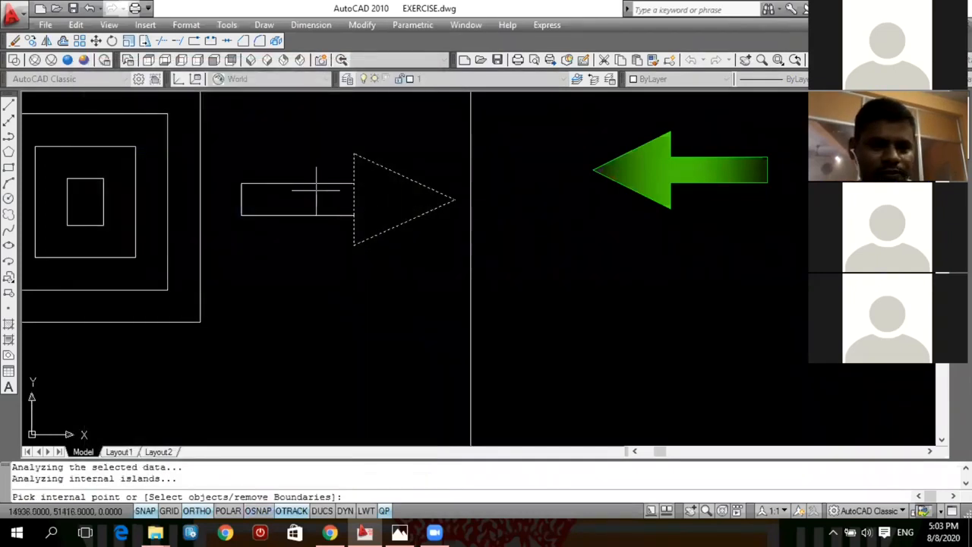
{"action": "left_click", "coordinate": [321, 192]}
{"action": "key", "text": "Return"}
{"action": "left_click", "coordinate": [260, 467]}
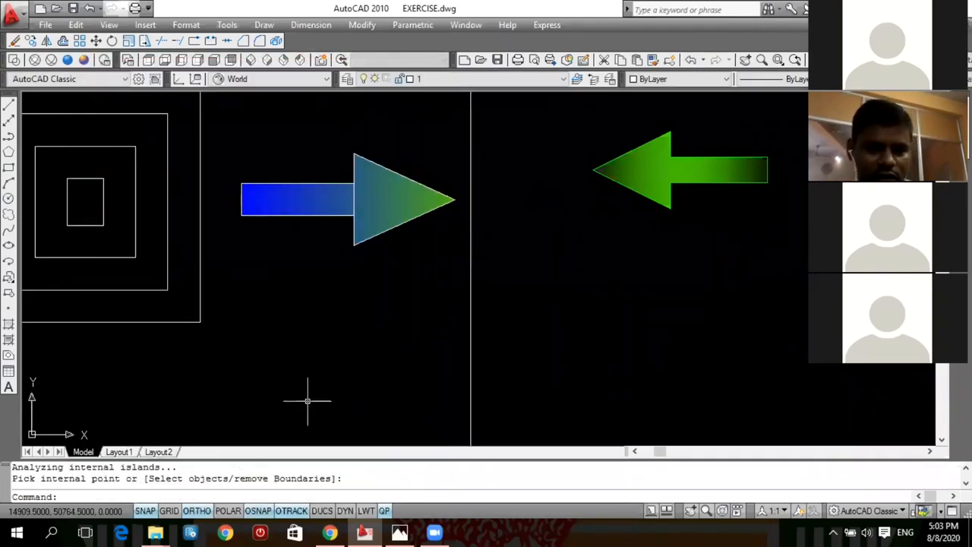
{"action": "key", "text": "Escape"}
{"action": "scroll", "coordinate": [405, 239], "scroll_direction": "down", "scroll_amount": 3}
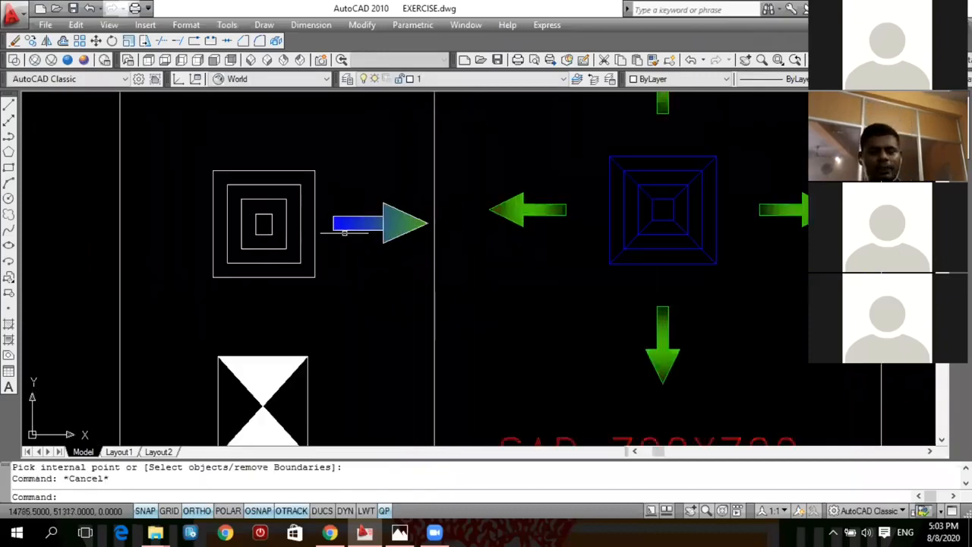
{"action": "scroll", "coordinate": [349, 217], "scroll_direction": "up", "scroll_amount": 1}
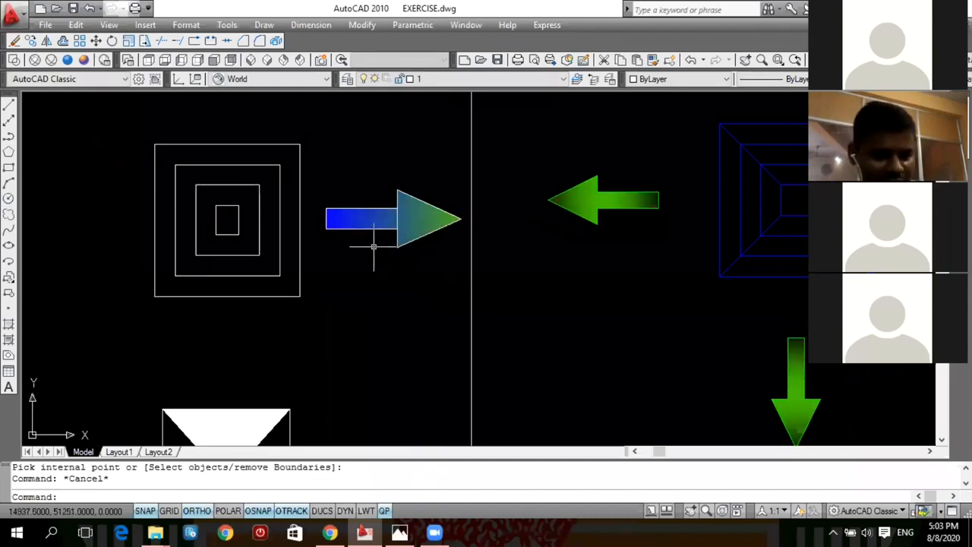
{"action": "key", "text": "Escape"}
{"action": "scroll", "coordinate": [380, 221], "scroll_direction": "up", "scroll_amount": 4}
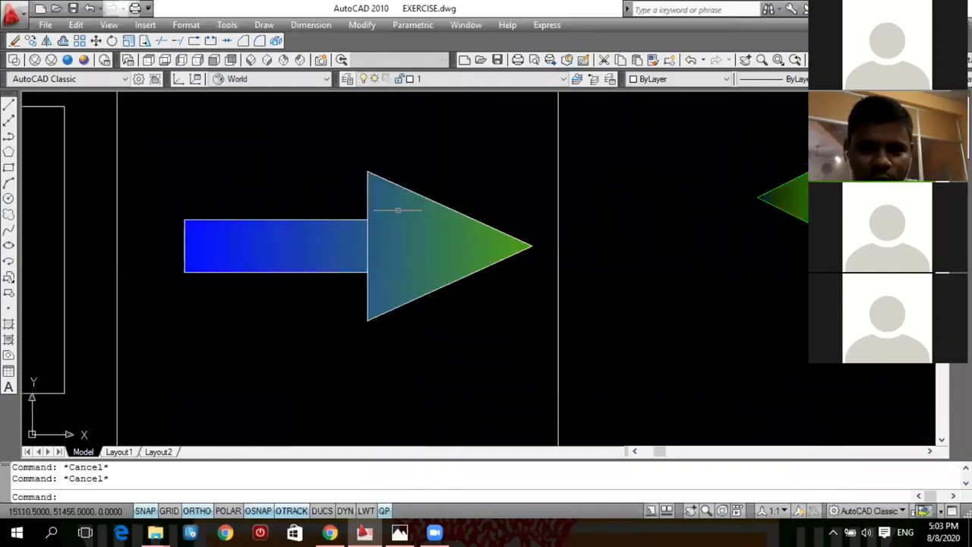
{"action": "scroll", "coordinate": [397, 210], "scroll_direction": "down", "scroll_amount": 2}
{"action": "scroll", "coordinate": [404, 203], "scroll_direction": "up", "scroll_amount": 2}
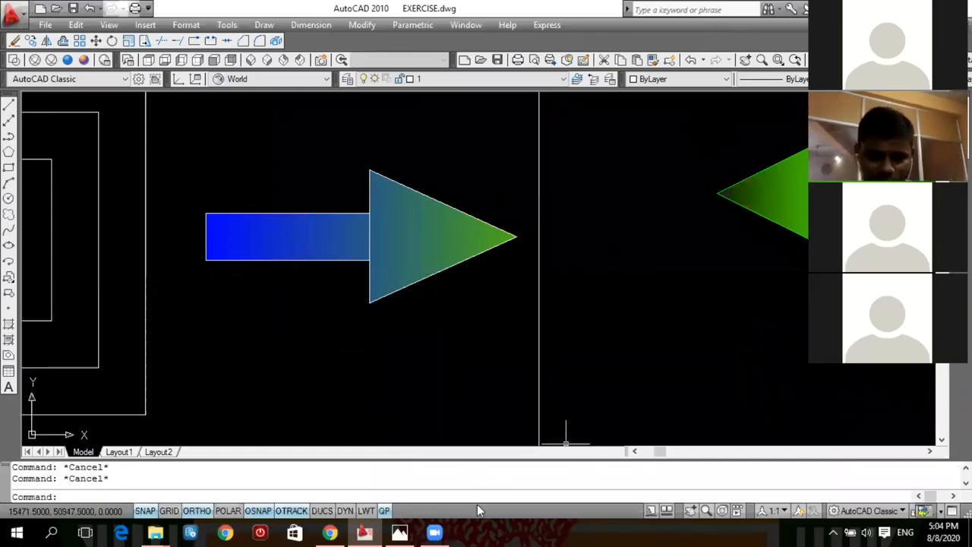
- Switch to Photos and browse the reference images from duct install.jpg to suspendedceiling.jpg
{"action": "left_click", "coordinate": [399, 531]}
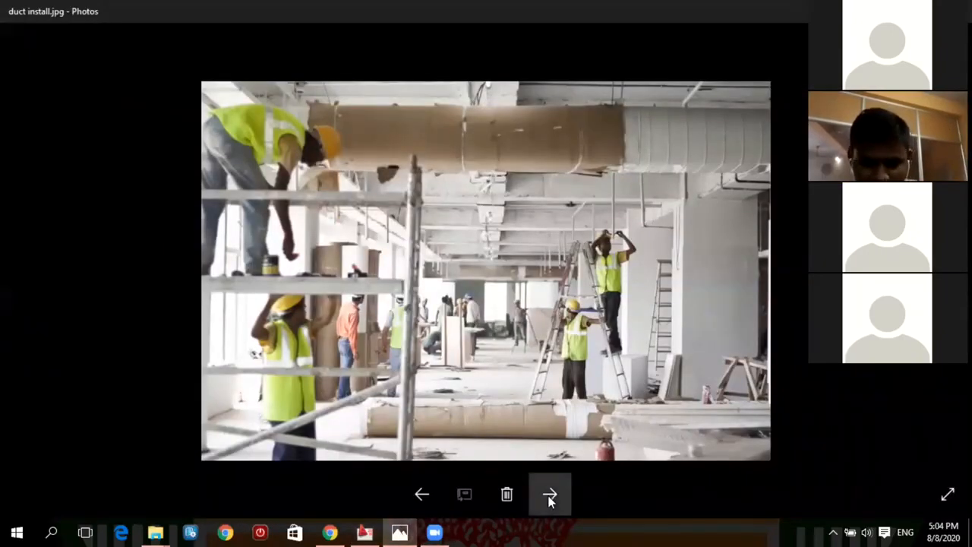
{"action": "left_click", "coordinate": [550, 495]}
{"action": "left_click", "coordinate": [550, 495]}
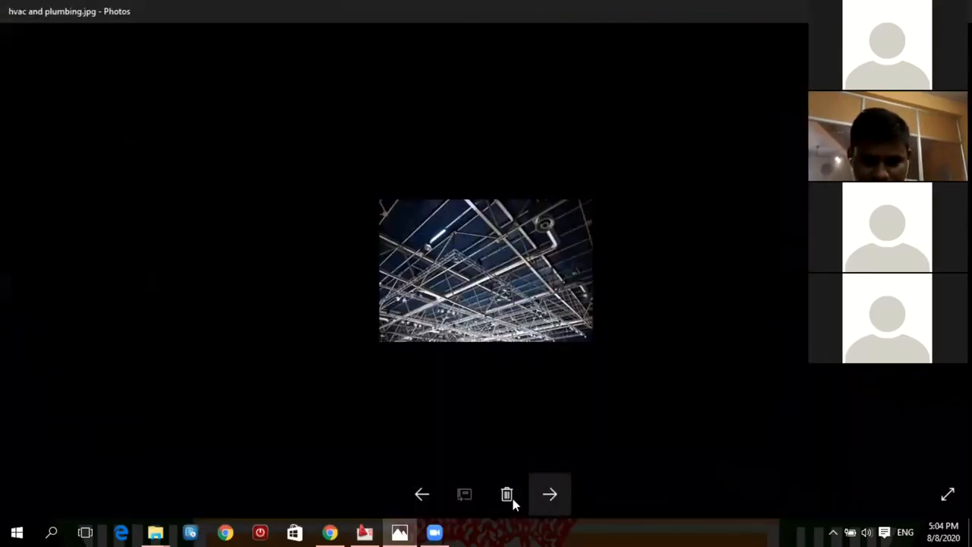
{"action": "left_click", "coordinate": [422, 494]}
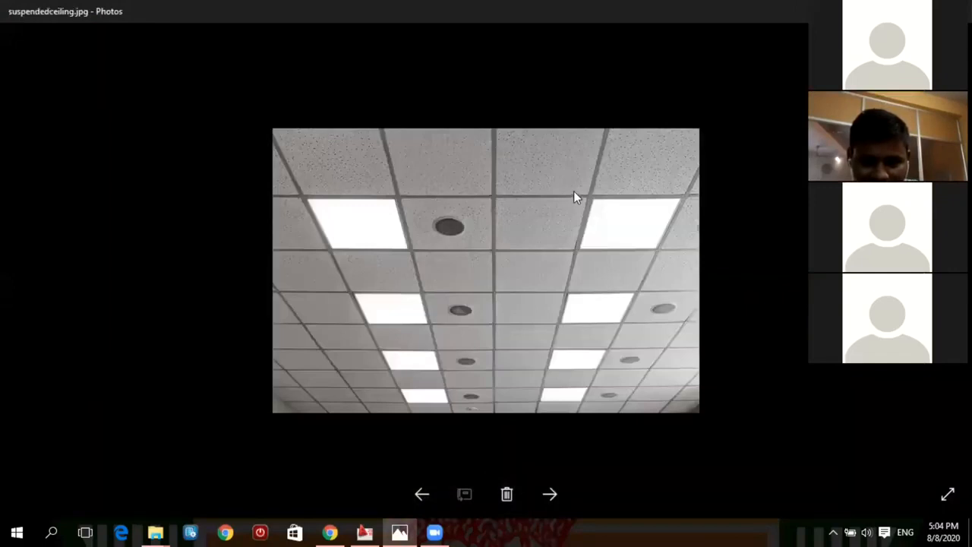
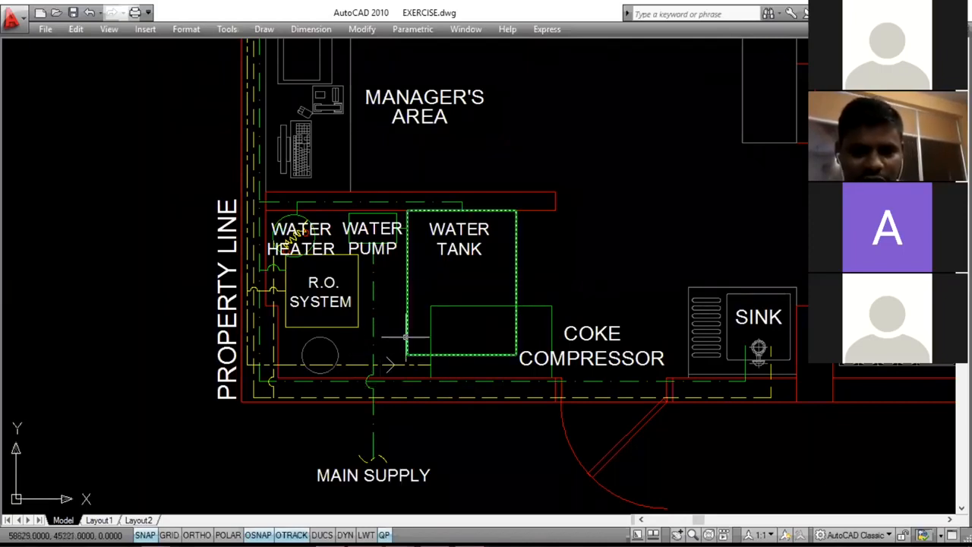
- Examine the pipe connections between the water heater, water pump, water tank and R.O. system in the plumbing plan
{"action": "scroll", "coordinate": [380, 313], "scroll_direction": "up", "scroll_amount": 2}
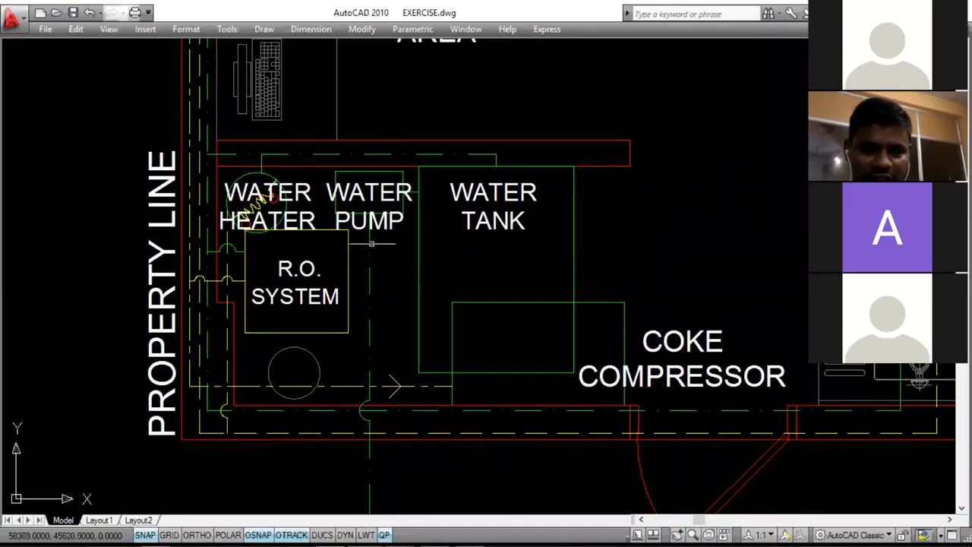
{"action": "scroll", "coordinate": [364, 211], "scroll_direction": "up", "scroll_amount": 3}
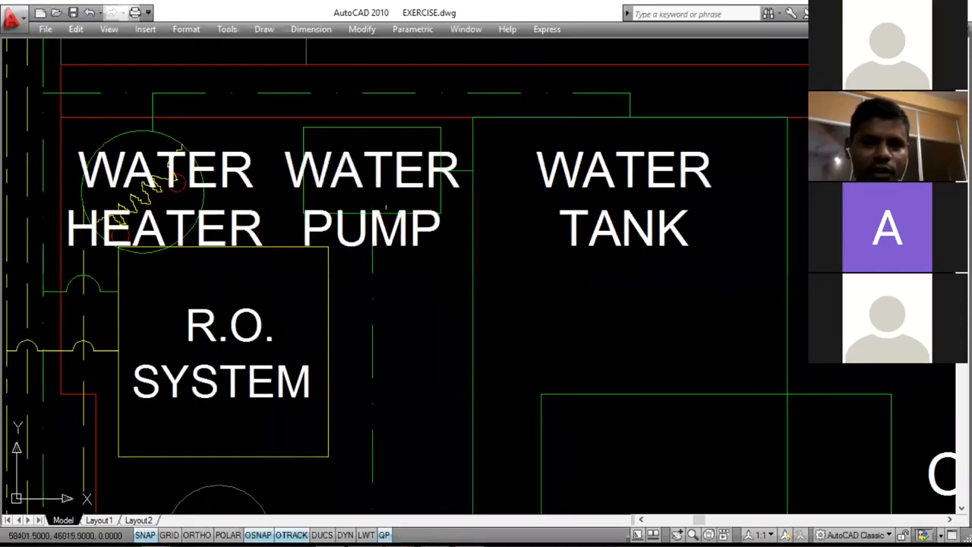
{"action": "scroll", "coordinate": [383, 216], "scroll_direction": "down", "scroll_amount": 2}
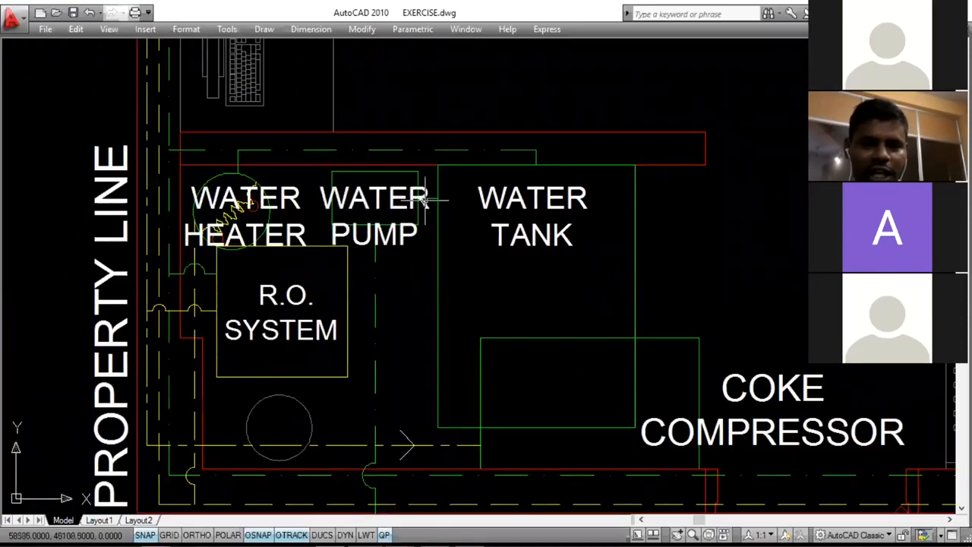
{"action": "left_click", "coordinate": [532, 216]}
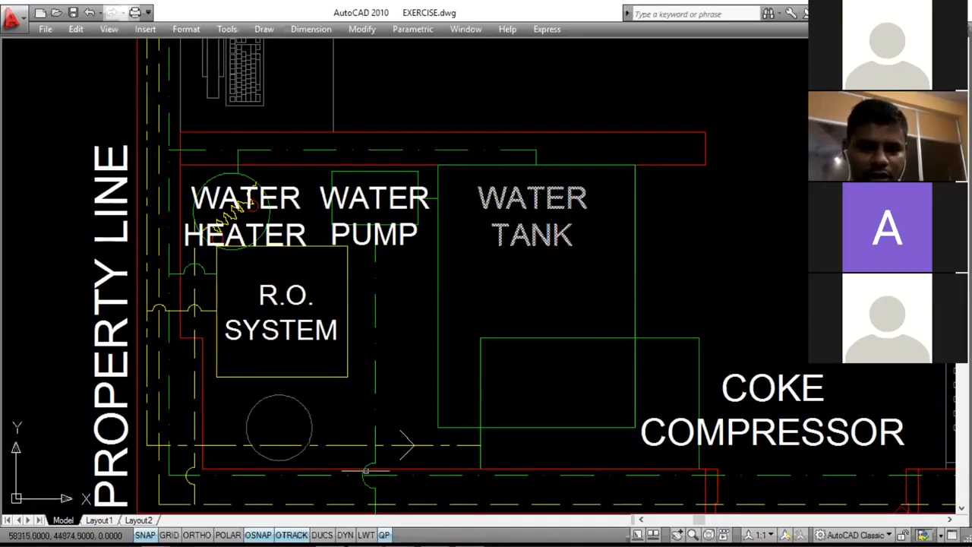
{"action": "scroll", "coordinate": [372, 463], "scroll_direction": "down", "scroll_amount": 4}
{"action": "scroll", "coordinate": [385, 474], "scroll_direction": "up", "scroll_amount": 2}
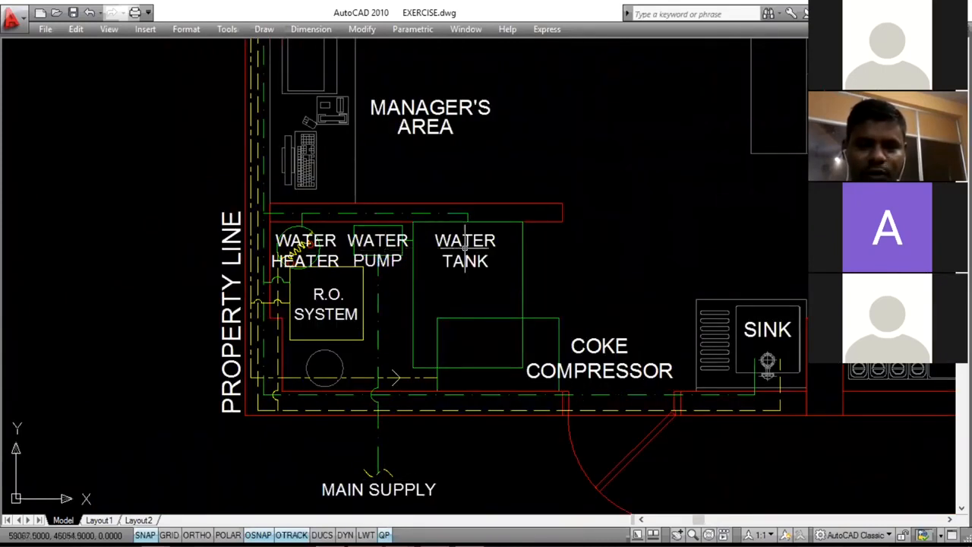
{"action": "scroll", "coordinate": [466, 214], "scroll_direction": "up", "scroll_amount": 3}
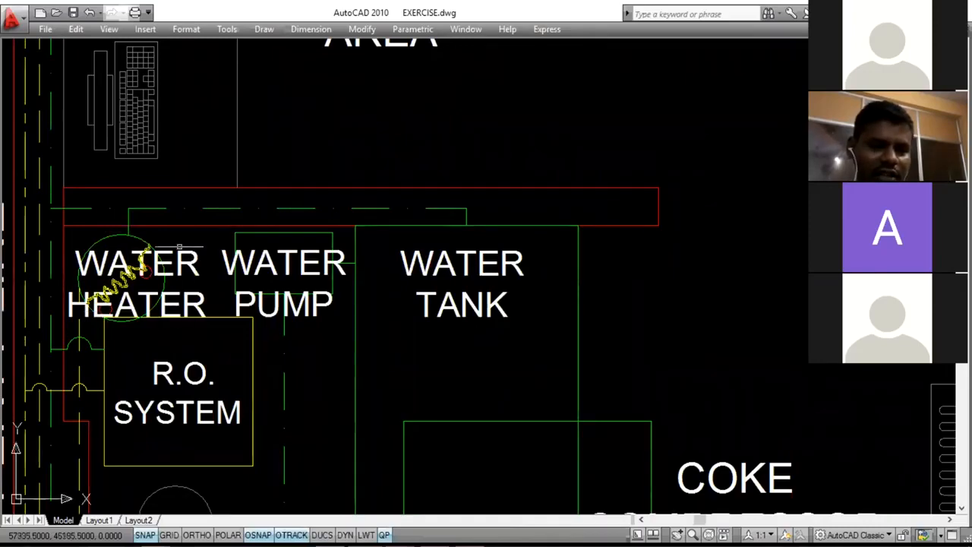
{"action": "scroll", "coordinate": [141, 266], "scroll_direction": "down", "scroll_amount": 4}
{"action": "scroll", "coordinate": [181, 252], "scroll_direction": "up", "scroll_amount": 2}
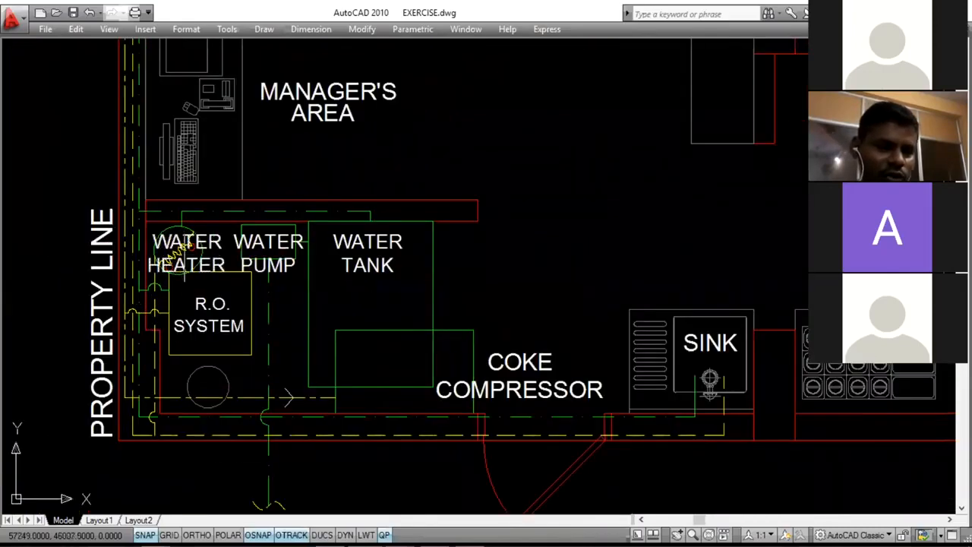
{"action": "scroll", "coordinate": [154, 257], "scroll_direction": "up", "scroll_amount": 3}
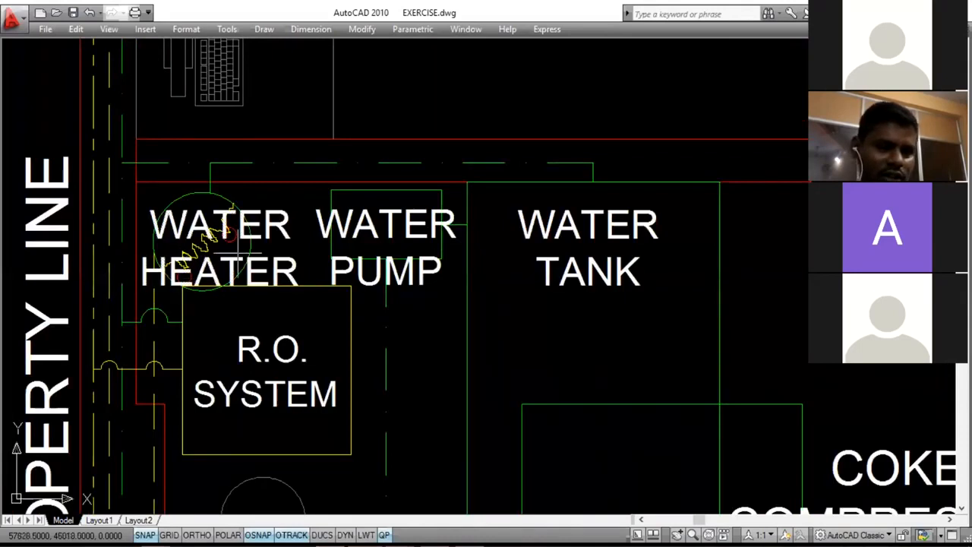
{"action": "scroll", "coordinate": [235, 241], "scroll_direction": "down", "scroll_amount": 4}
{"action": "scroll", "coordinate": [258, 266], "scroll_direction": "up", "scroll_amount": 3}
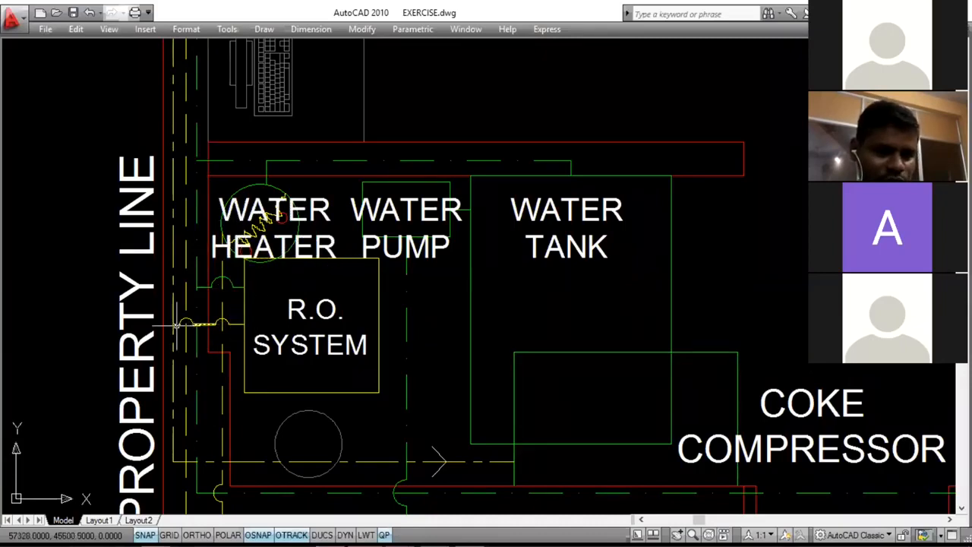
- Follow the pipe lines along the property-line wall from the R.O. system past the manager's area and freezer to dry storage
{"action": "scroll", "coordinate": [176, 325], "scroll_direction": "down", "scroll_amount": 3}
{"action": "middle_click_drag", "start_coordinate": [176, 325], "coordinate": [197, 399]}
{"action": "middle_click_drag", "start_coordinate": [215, 229], "coordinate": [223, 281]}
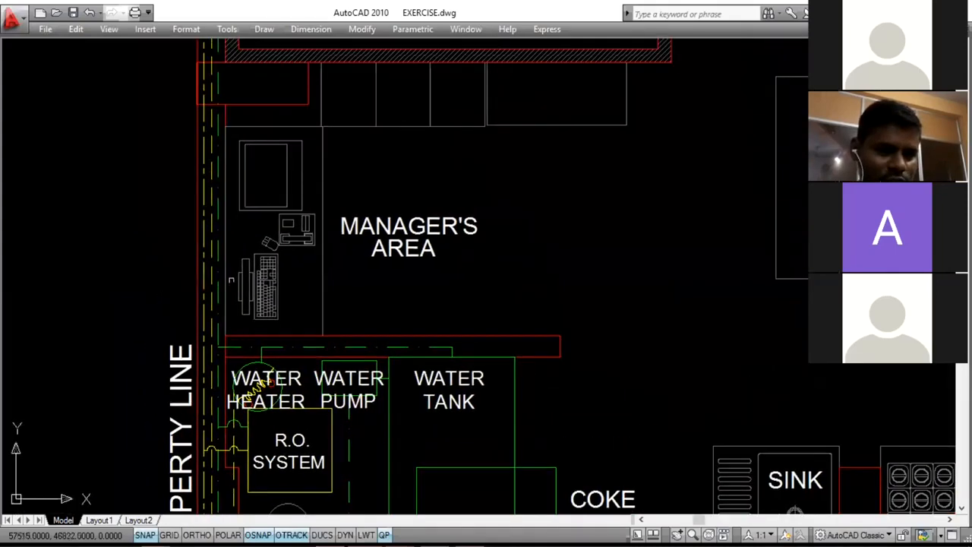
{"action": "middle_click_drag", "start_coordinate": [229, 248], "coordinate": [259, 299]}
{"action": "middle_click_drag", "start_coordinate": [274, 255], "coordinate": [271, 319]}
{"action": "middle_click_drag", "start_coordinate": [271, 273], "coordinate": [284, 364]}
{"action": "middle_click_drag", "start_coordinate": [278, 295], "coordinate": [291, 412]}
{"action": "middle_click_drag", "start_coordinate": [302, 186], "coordinate": [302, 286]}
{"action": "middle_click_drag", "start_coordinate": [315, 250], "coordinate": [314, 336]}
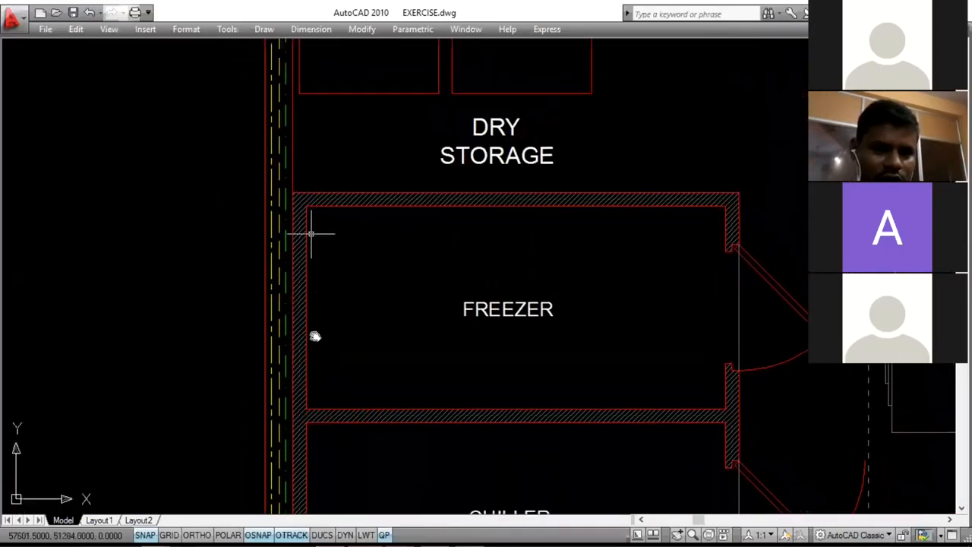
{"action": "middle_click_drag", "start_coordinate": [314, 232], "coordinate": [314, 302]}
{"action": "middle_click_drag", "start_coordinate": [301, 264], "coordinate": [301, 271]}
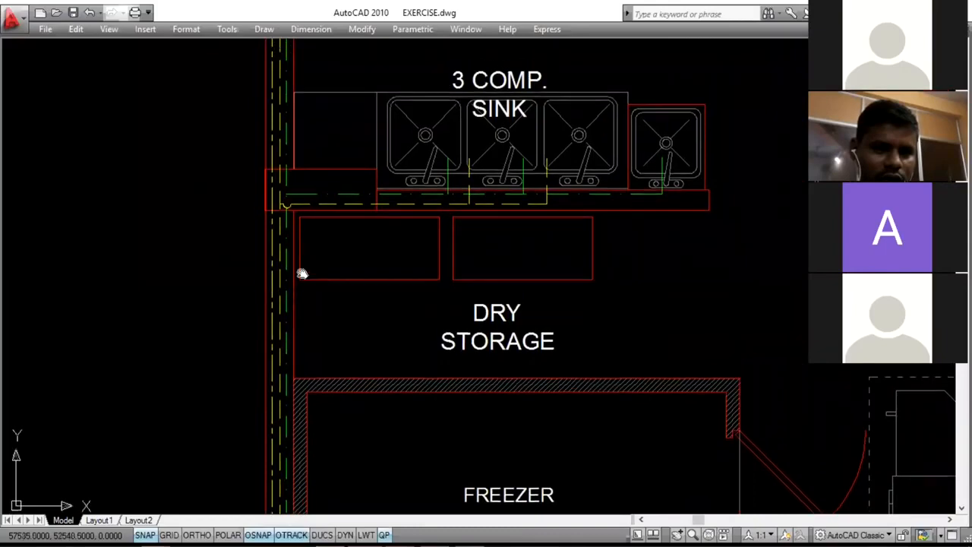
- Inspect the pipe crossing at the wall and the green and yellow branches feeding the 3 comp. sink
{"action": "scroll", "coordinate": [300, 254], "scroll_direction": "up", "scroll_amount": 5}
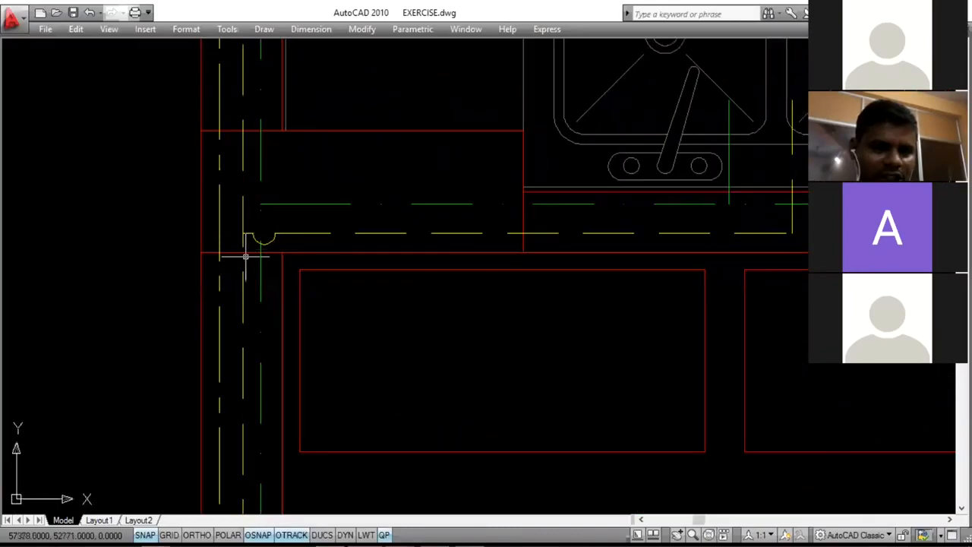
{"action": "scroll", "coordinate": [252, 245], "scroll_direction": "down", "scroll_amount": 3}
{"action": "middle_click_drag", "start_coordinate": [251, 245], "coordinate": [217, 375]}
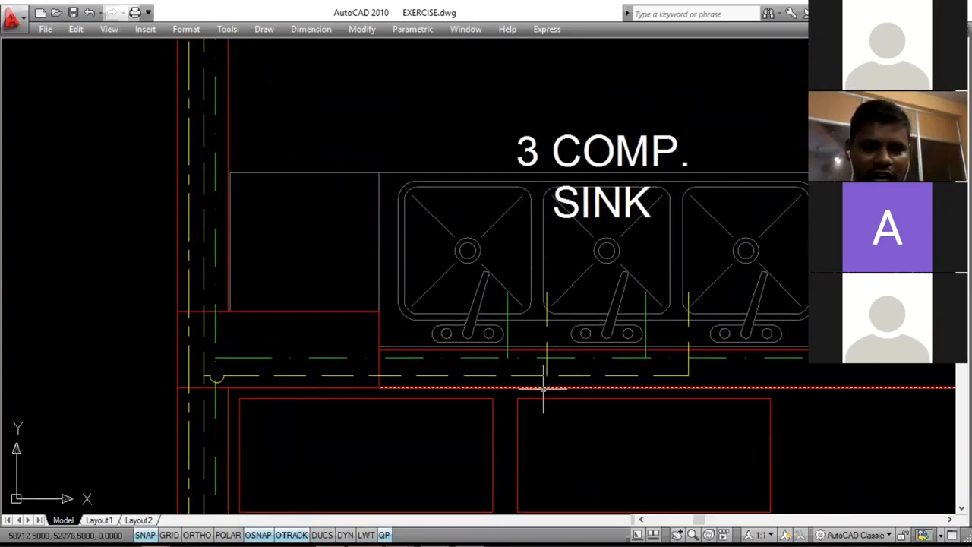
{"action": "mouse_move", "coordinate": [542, 311]}
{"action": "middle_mouse_down"}
{"action": "mouse_move", "coordinate": [479, 296]}
{"action": "mouse_move", "coordinate": [425, 262]}
{"action": "mouse_move", "coordinate": [275, 243]}
{"action": "middle_mouse_up"}
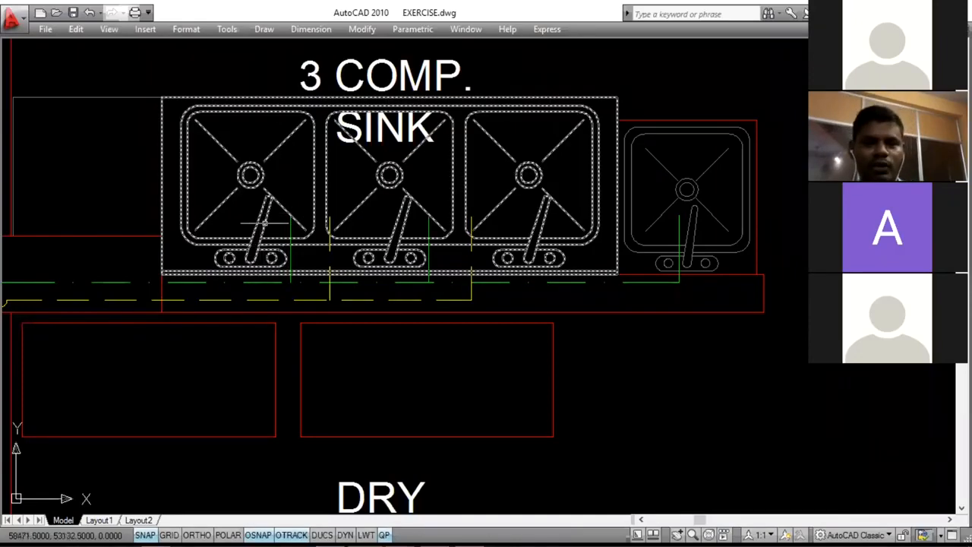
{"action": "scroll", "coordinate": [310, 206], "scroll_direction": "down", "scroll_amount": 3}
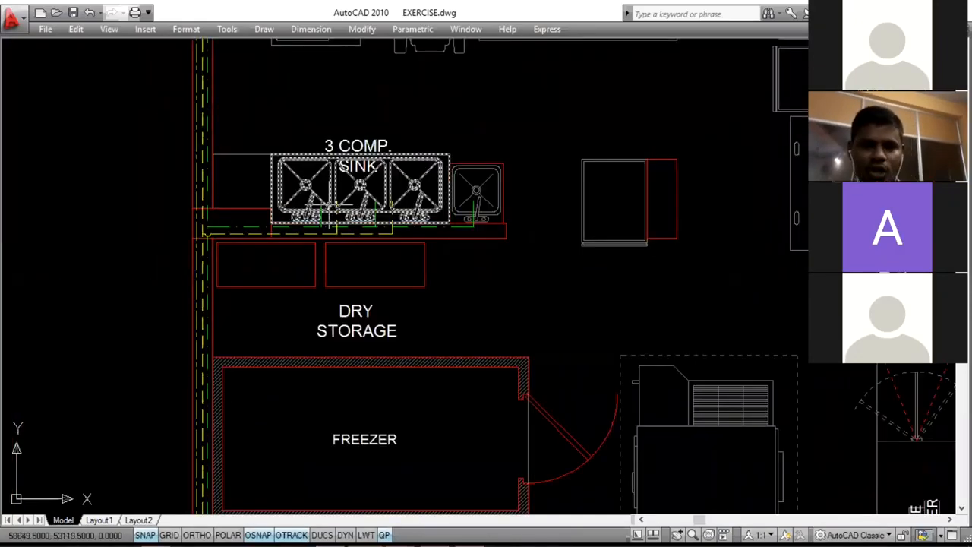
{"action": "scroll", "coordinate": [328, 224], "scroll_direction": "down", "scroll_amount": 1}
{"action": "scroll", "coordinate": [319, 221], "scroll_direction": "up", "scroll_amount": 3}
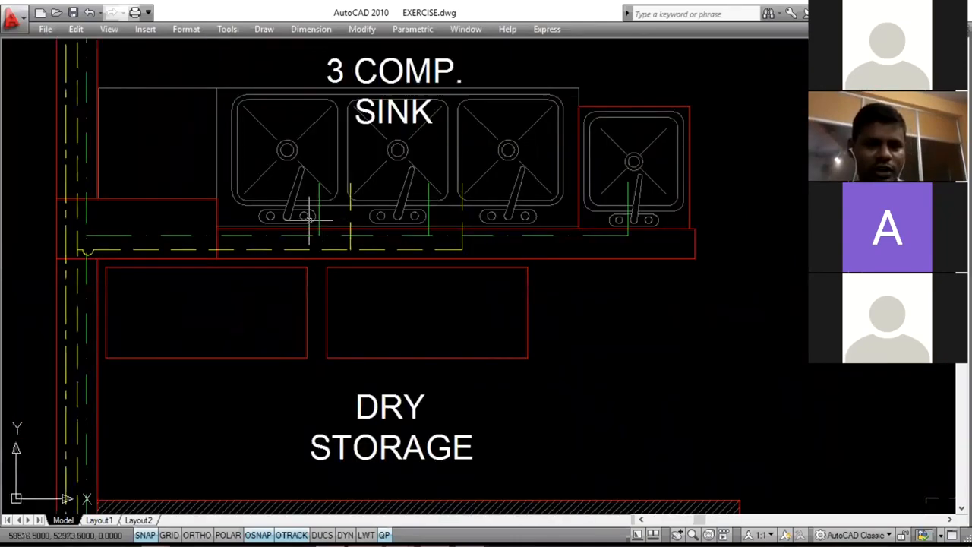
{"action": "scroll", "coordinate": [311, 220], "scroll_direction": "down", "scroll_amount": 4}
{"action": "scroll", "coordinate": [212, 235], "scroll_direction": "up", "scroll_amount": 3}
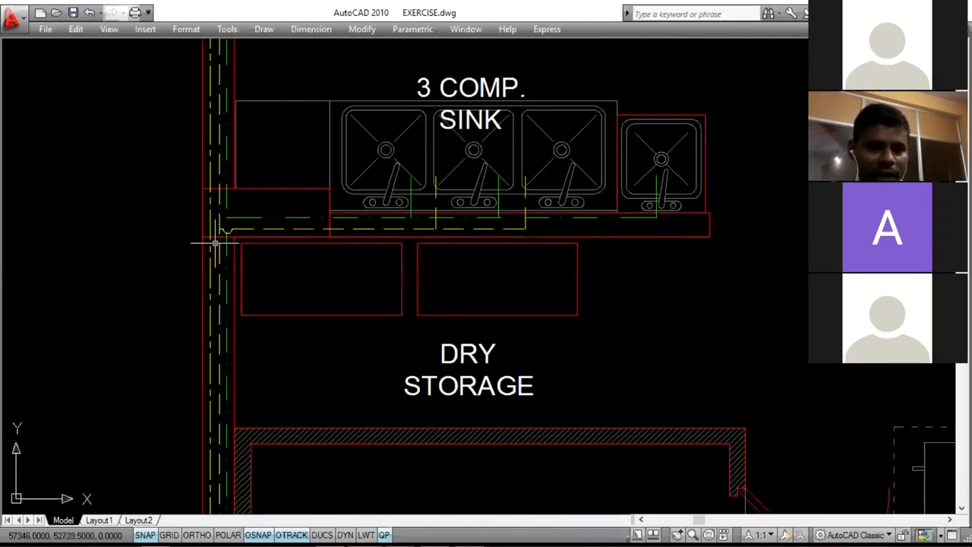
- Review the whole plumbing plan, then recheck the main supply line and the R.O. system's pipe connections
{"action": "scroll", "coordinate": [254, 220], "scroll_direction": "down", "scroll_amount": 6}
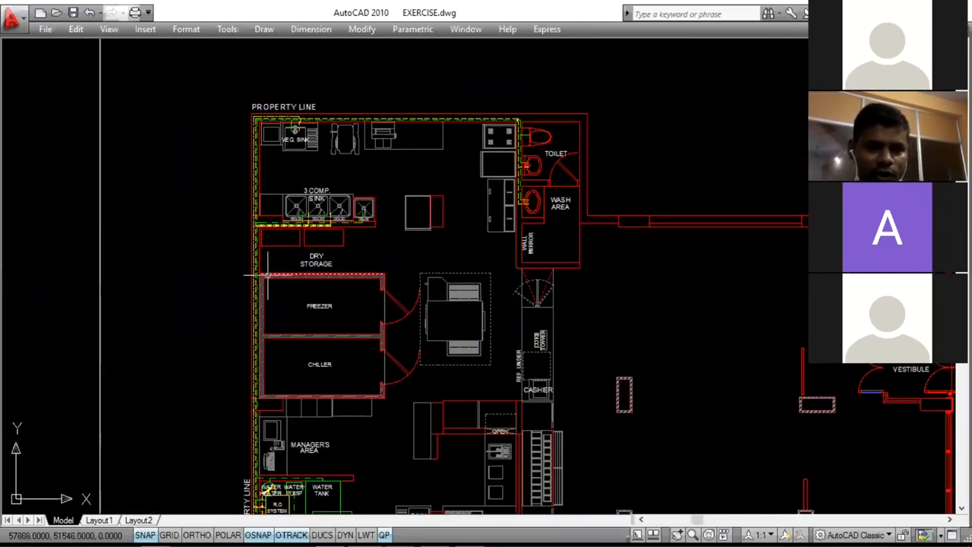
{"action": "scroll", "coordinate": [278, 262], "scroll_direction": "down", "scroll_amount": 3}
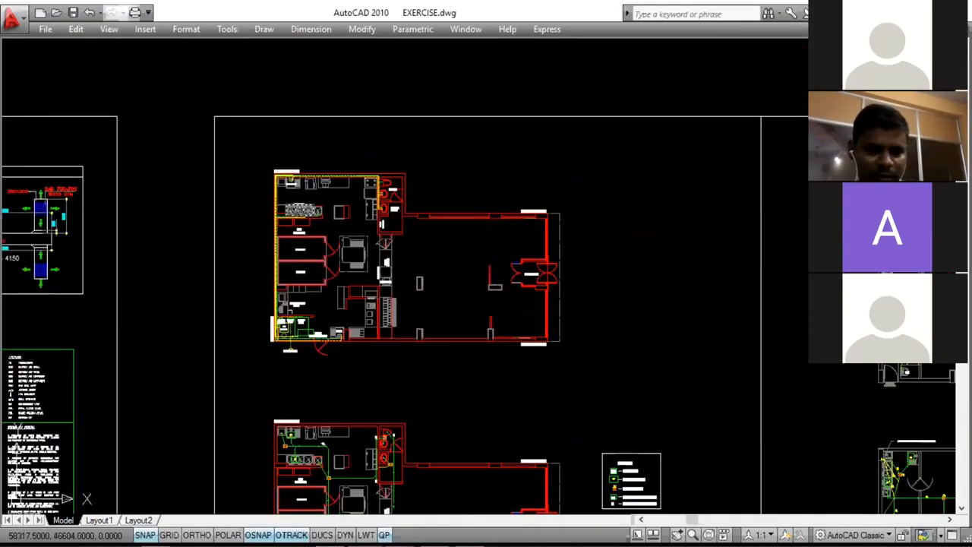
{"action": "scroll", "coordinate": [247, 320], "scroll_direction": "up", "scroll_amount": 7}
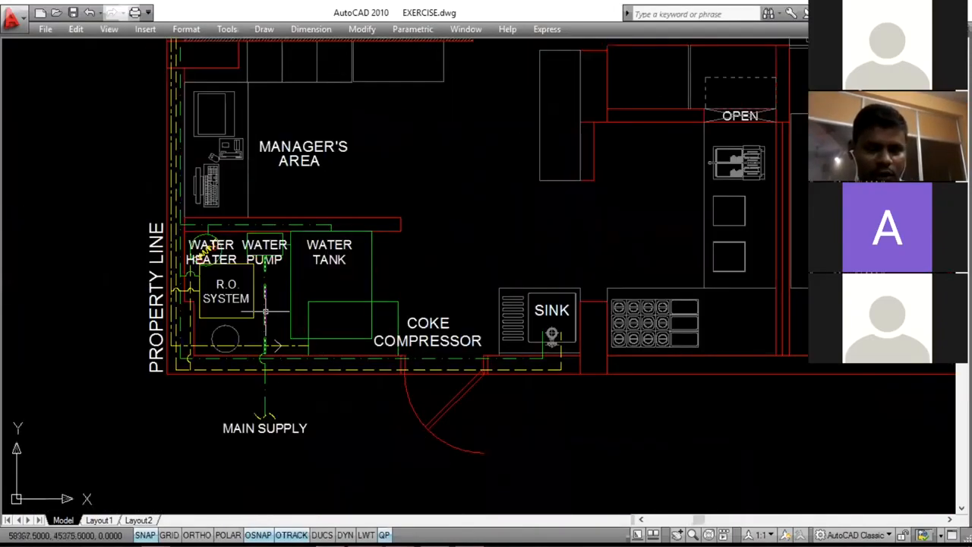
{"action": "scroll", "coordinate": [264, 321], "scroll_direction": "up", "scroll_amount": 2}
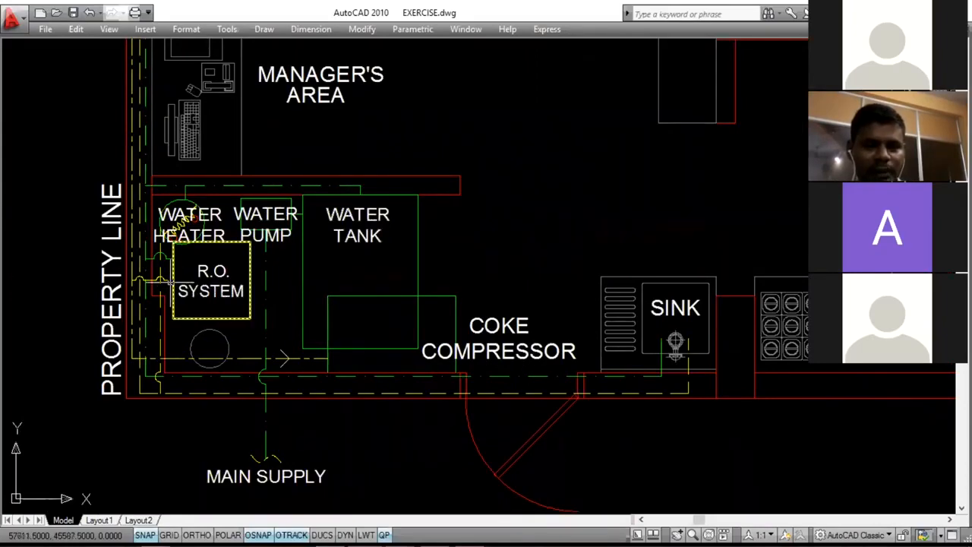
{"action": "scroll", "coordinate": [163, 282], "scroll_direction": "down", "scroll_amount": 2}
{"action": "middle_click_drag", "start_coordinate": [313, 307], "coordinate": [305, 356]}
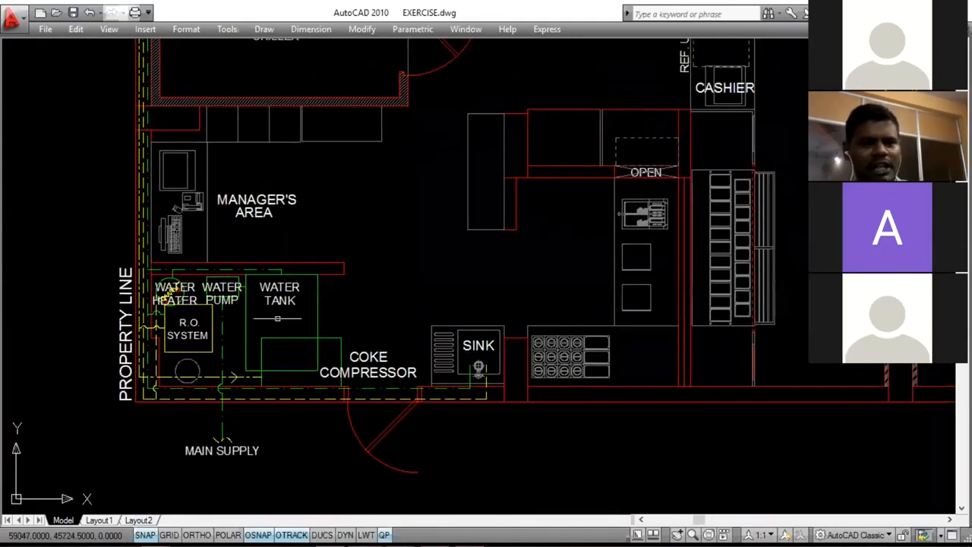
- Trace the pipe runs from the water tank area to the 3 comp. sink and along the kitchen's upper wall
{"action": "scroll", "coordinate": [277, 318], "scroll_direction": "down", "scroll_amount": 4}
{"action": "middle_click_drag", "start_coordinate": [284, 283], "coordinate": [273, 359]}
{"action": "scroll", "coordinate": [288, 144], "scroll_direction": "up", "scroll_amount": 3}
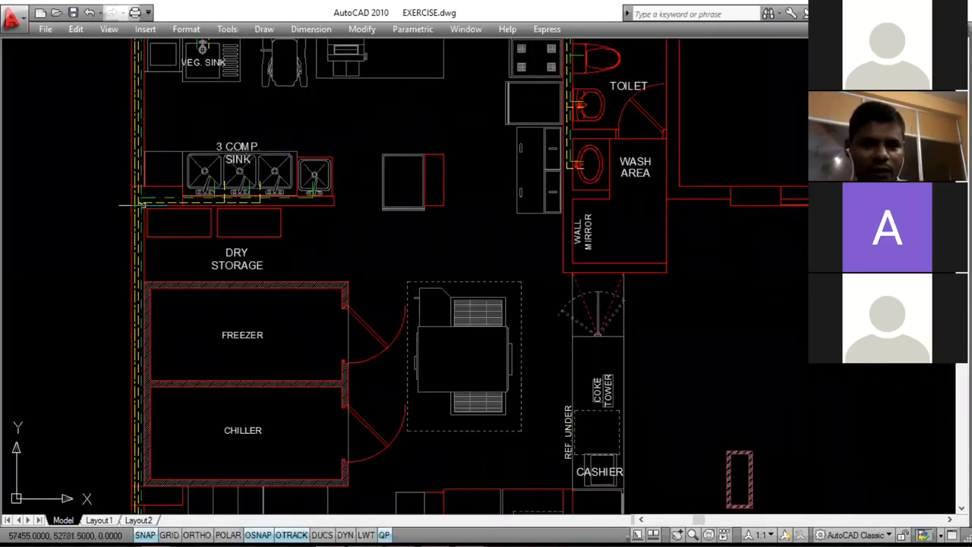
{"action": "scroll", "coordinate": [140, 203], "scroll_direction": "up", "scroll_amount": 3}
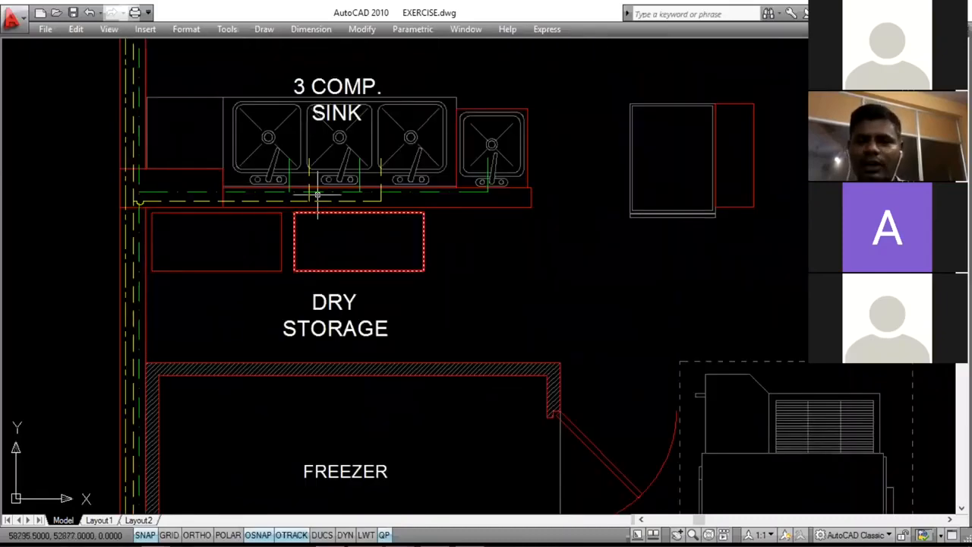
{"action": "scroll", "coordinate": [266, 194], "scroll_direction": "down", "scroll_amount": 6}
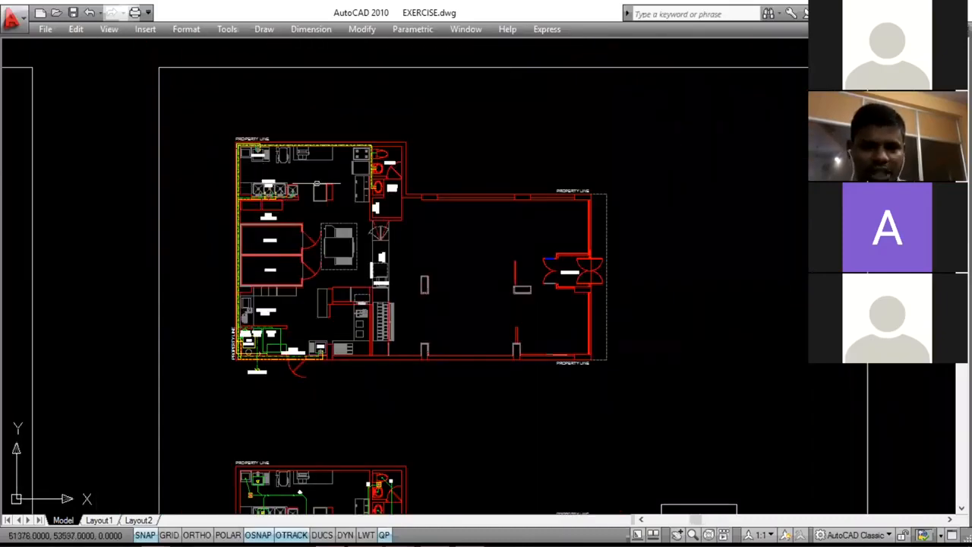
{"action": "scroll", "coordinate": [322, 125], "scroll_direction": "up", "scroll_amount": 8}
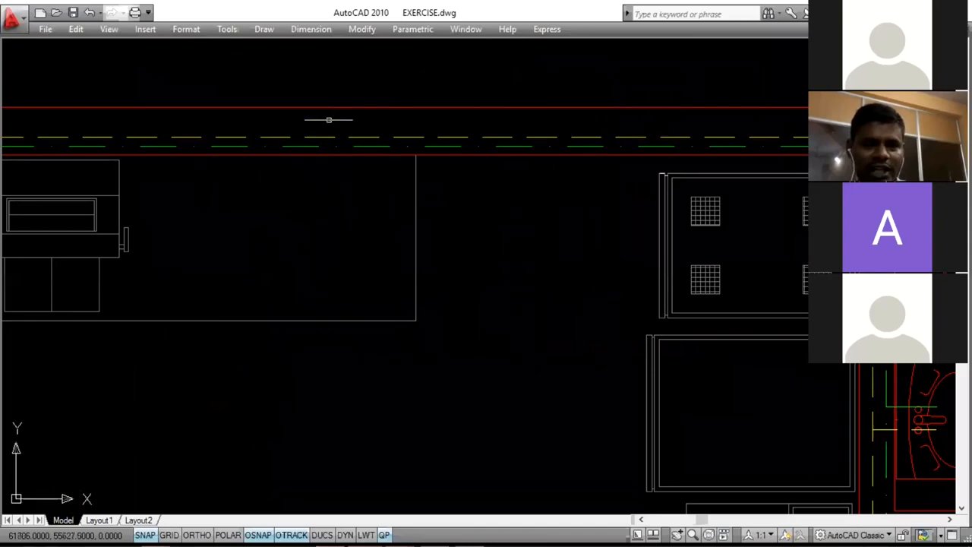
{"action": "scroll", "coordinate": [350, 202], "scroll_direction": "down", "scroll_amount": 5}
{"action": "scroll", "coordinate": [251, 281], "scroll_direction": "up", "scroll_amount": 4}
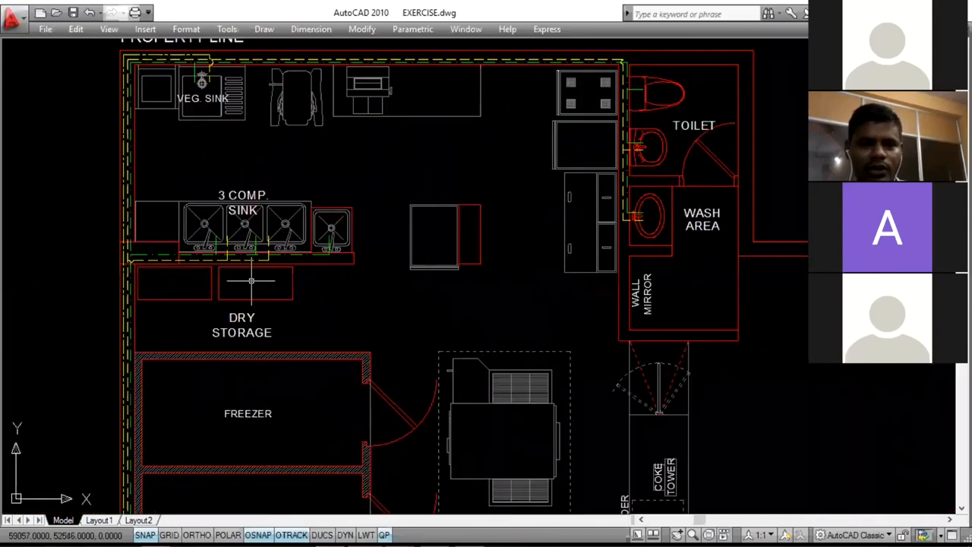
{"action": "scroll", "coordinate": [250, 281], "scroll_direction": "down", "scroll_amount": 3}
{"action": "scroll", "coordinate": [280, 262], "scroll_direction": "up", "scroll_amount": 2}
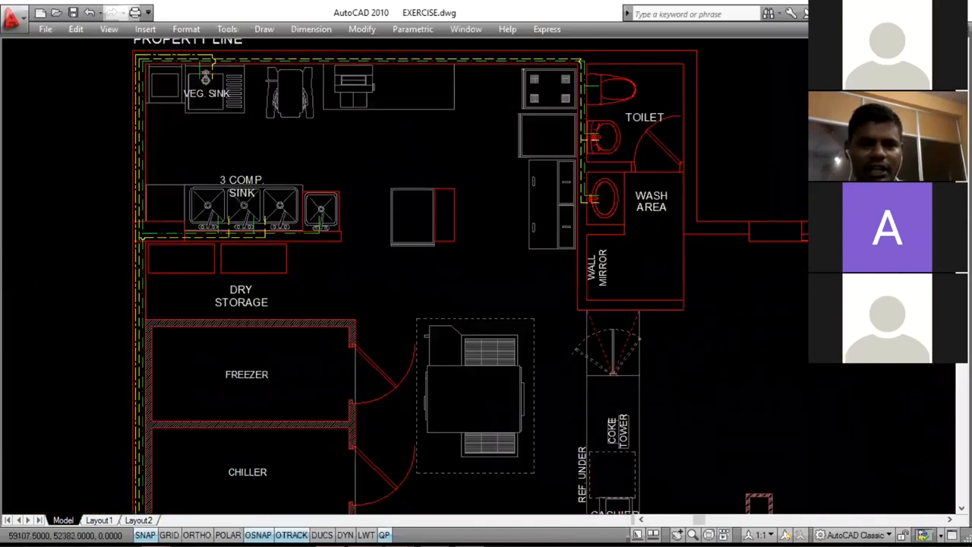
{"action": "scroll", "coordinate": [254, 225], "scroll_direction": "up", "scroll_amount": 2}
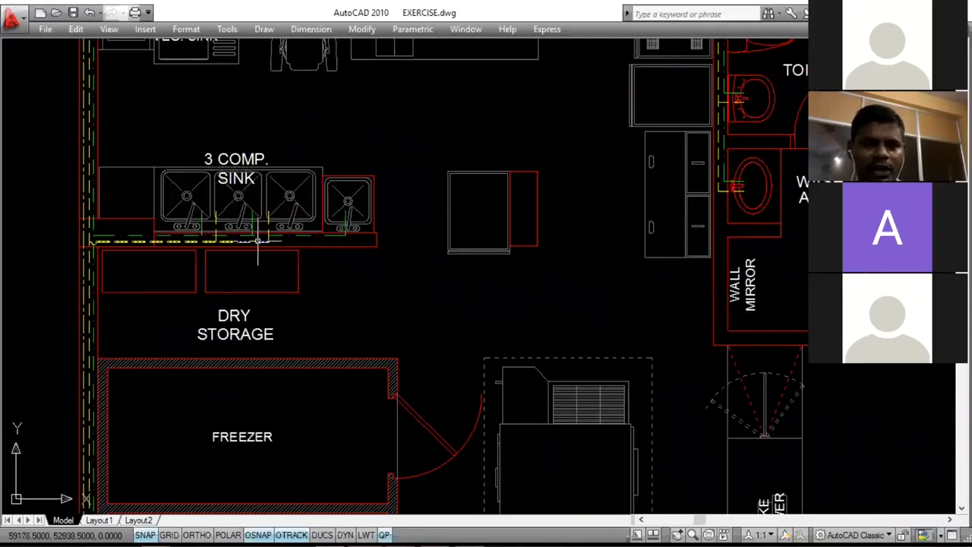
{"action": "scroll", "coordinate": [258, 241], "scroll_direction": "up", "scroll_amount": 3}
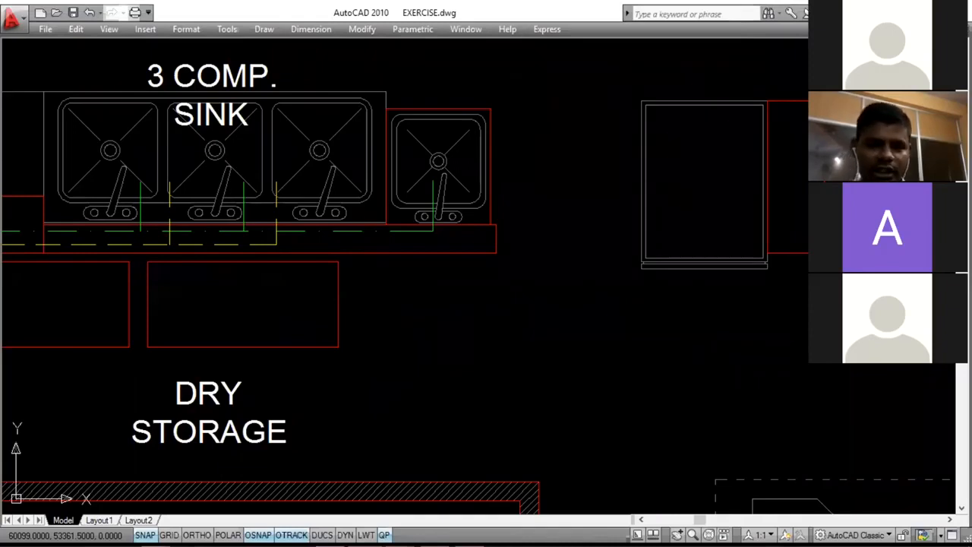
- Examine the pipe branches serving the toilet fixtures and the wash area basin
{"action": "scroll", "coordinate": [372, 281], "scroll_direction": "down", "scroll_amount": 3}
{"action": "scroll", "coordinate": [372, 281], "scroll_direction": "down", "scroll_amount": 5}
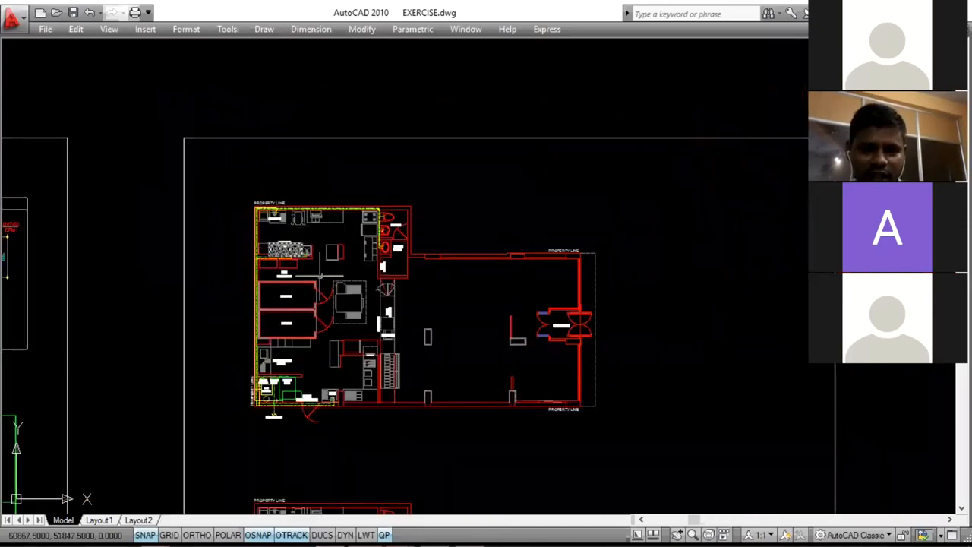
{"action": "scroll", "coordinate": [380, 209], "scroll_direction": "up", "scroll_amount": 5}
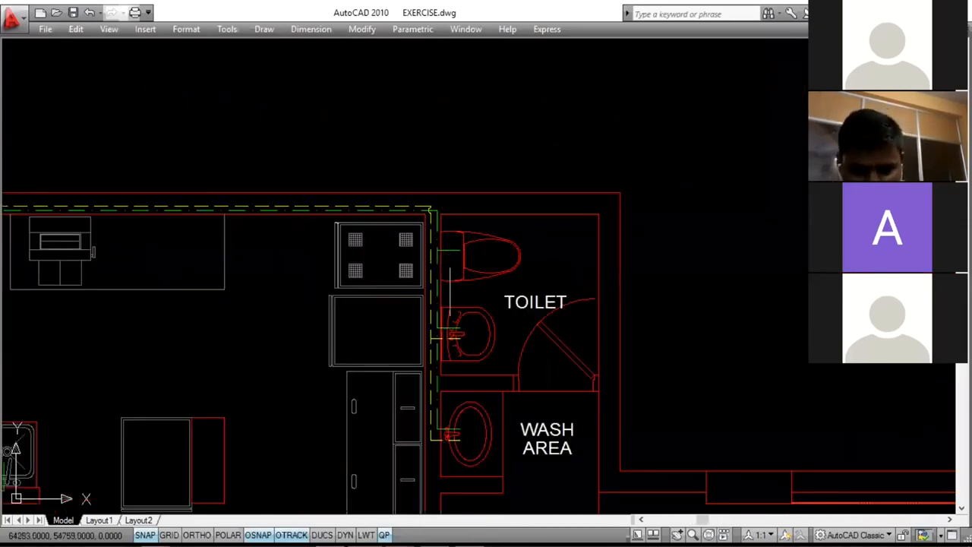
{"action": "scroll", "coordinate": [481, 259], "scroll_direction": "up", "scroll_amount": 2}
{"action": "middle_click_drag", "start_coordinate": [428, 326], "coordinate": [402, 202]}
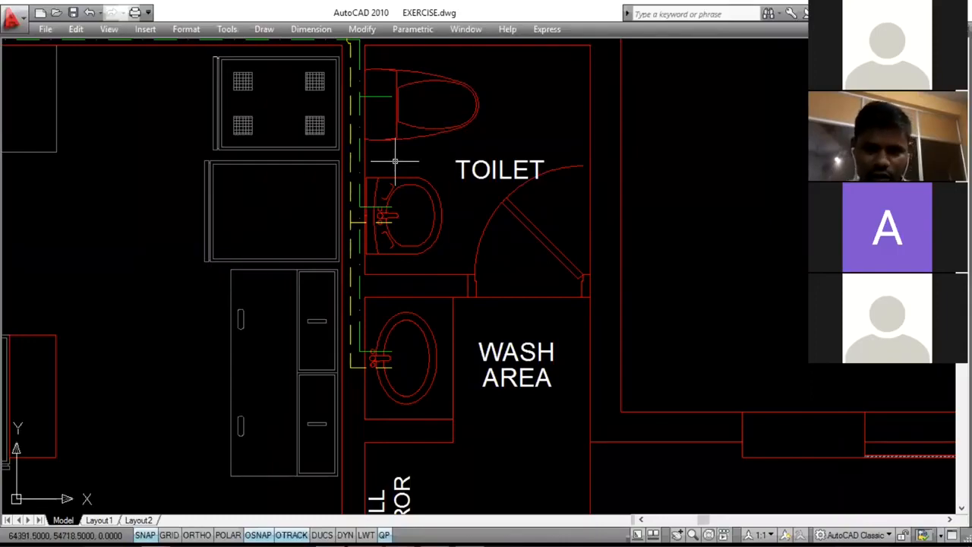
- Go from the water supply plan to the drainage plan below and examine the GT branches at the kitchen sinks
{"action": "scroll", "coordinate": [394, 161], "scroll_direction": "down", "scroll_amount": 8}
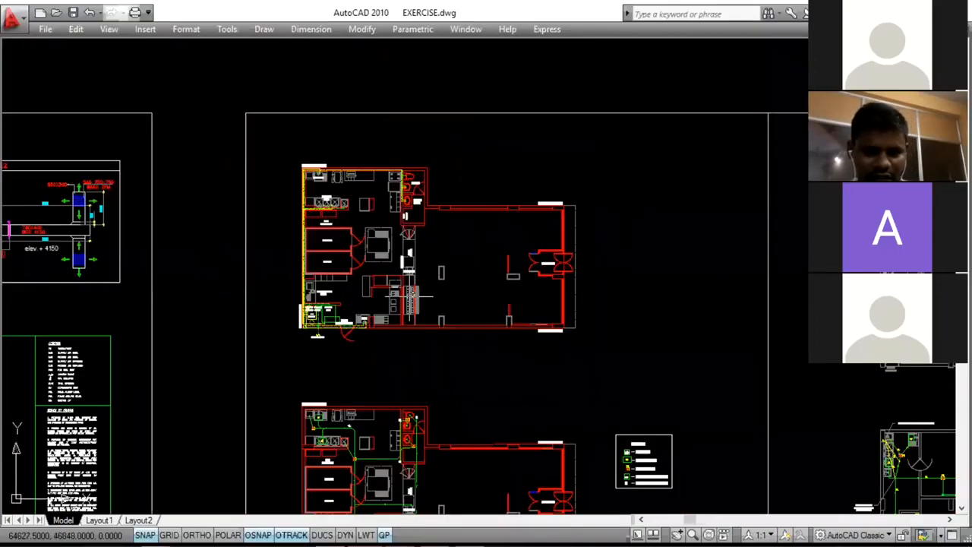
{"action": "scroll", "coordinate": [357, 311], "scroll_direction": "down", "scroll_amount": 4}
{"action": "scroll", "coordinate": [363, 291], "scroll_direction": "up", "scroll_amount": 3}
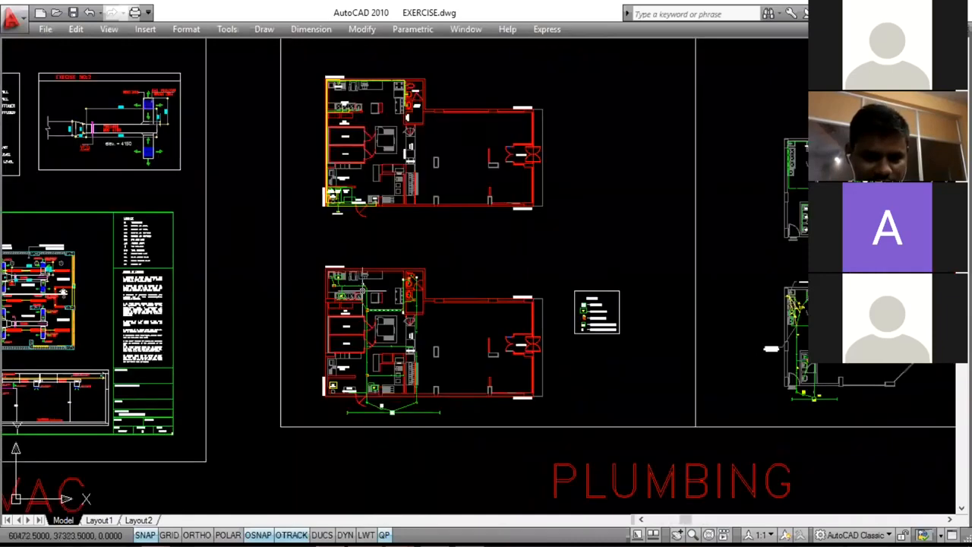
{"action": "scroll", "coordinate": [363, 304], "scroll_direction": "up", "scroll_amount": 8}
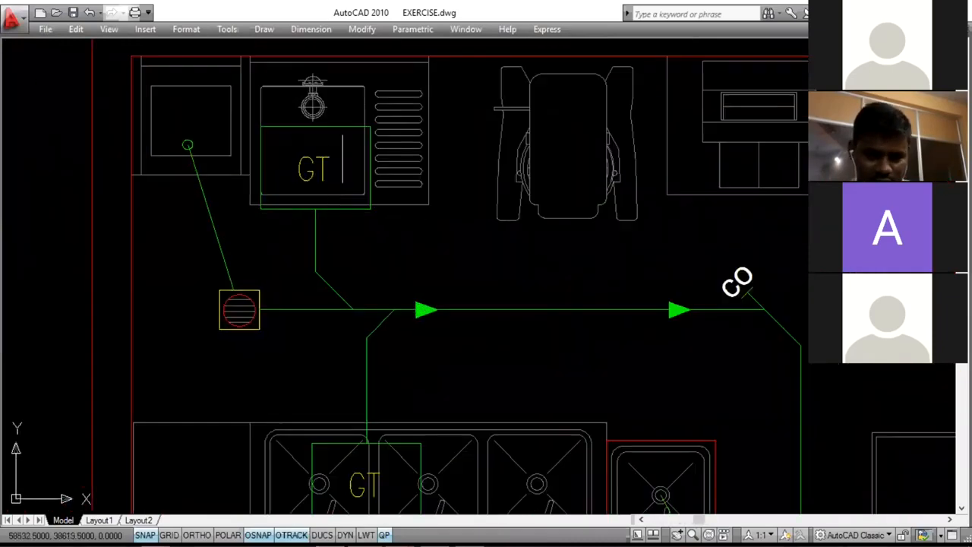
{"action": "scroll", "coordinate": [343, 163], "scroll_direction": "down", "scroll_amount": 3}
{"action": "scroll", "coordinate": [302, 201], "scroll_direction": "up", "scroll_amount": 3}
{"action": "scroll", "coordinate": [298, 135], "scroll_direction": "down", "scroll_amount": 1}
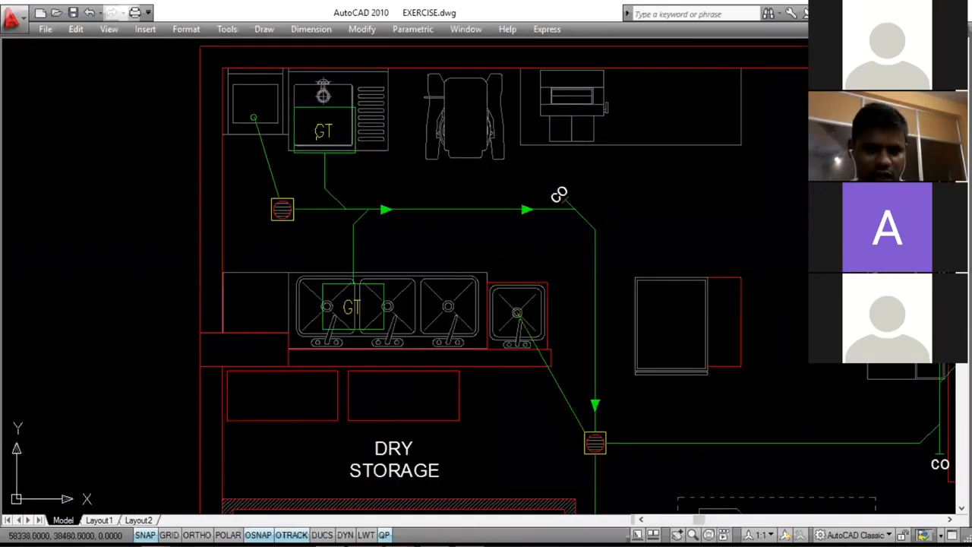
{"action": "scroll", "coordinate": [318, 144], "scroll_direction": "up", "scroll_amount": 1}
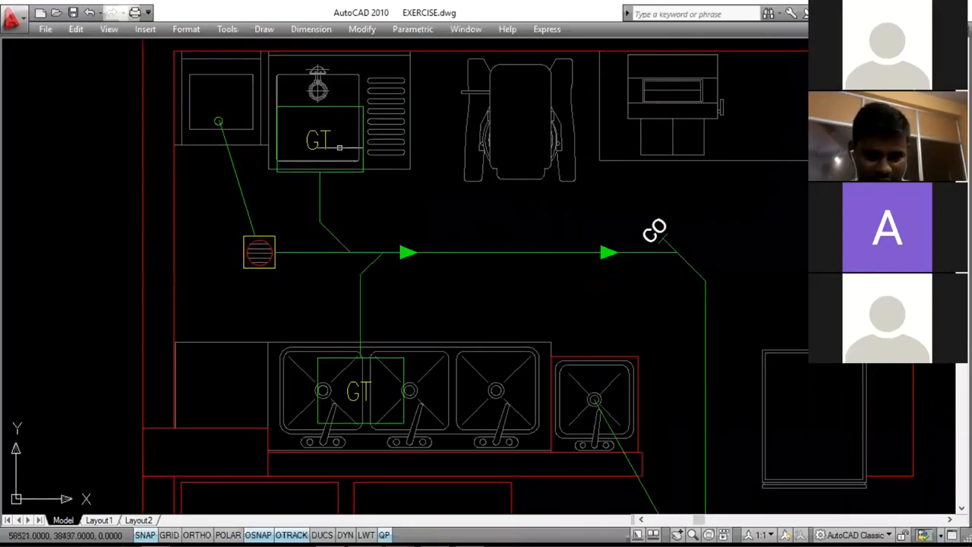
{"action": "scroll", "coordinate": [339, 146], "scroll_direction": "up", "scroll_amount": 2}
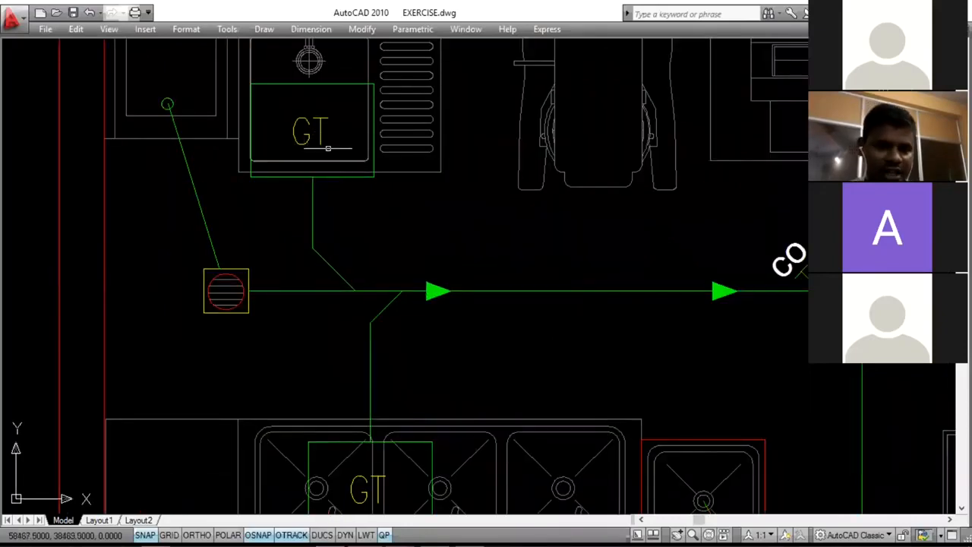
{"action": "scroll", "coordinate": [303, 161], "scroll_direction": "down", "scroll_amount": 2}
{"action": "scroll", "coordinate": [292, 152], "scroll_direction": "up", "scroll_amount": 1}
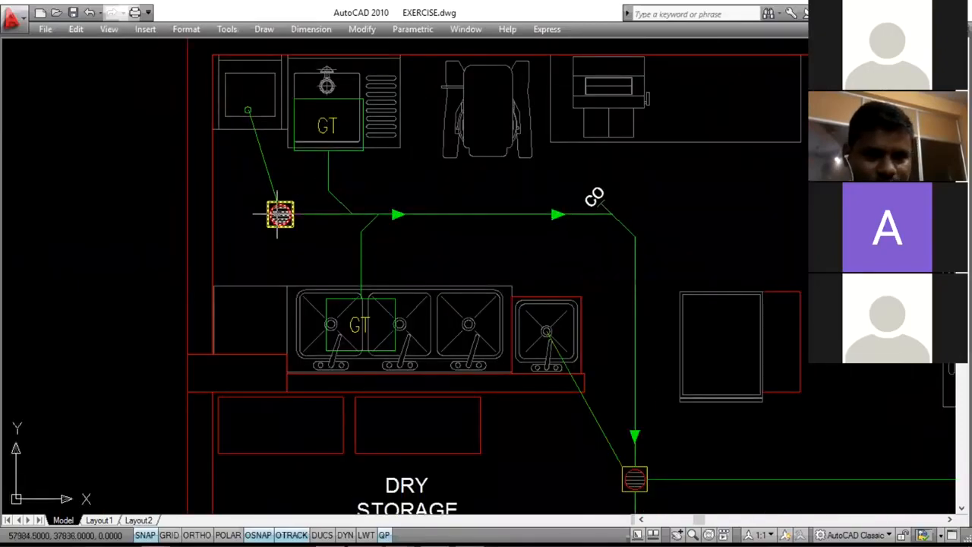
- Check the block properties of the floor drain symbol at the start of the kitchen drain line, then clear the selection
{"action": "scroll", "coordinate": [275, 221], "scroll_direction": "up", "scroll_amount": 1}
{"action": "scroll", "coordinate": [282, 209], "scroll_direction": "up", "scroll_amount": 1}
{"action": "left_click", "coordinate": [235, 251]}
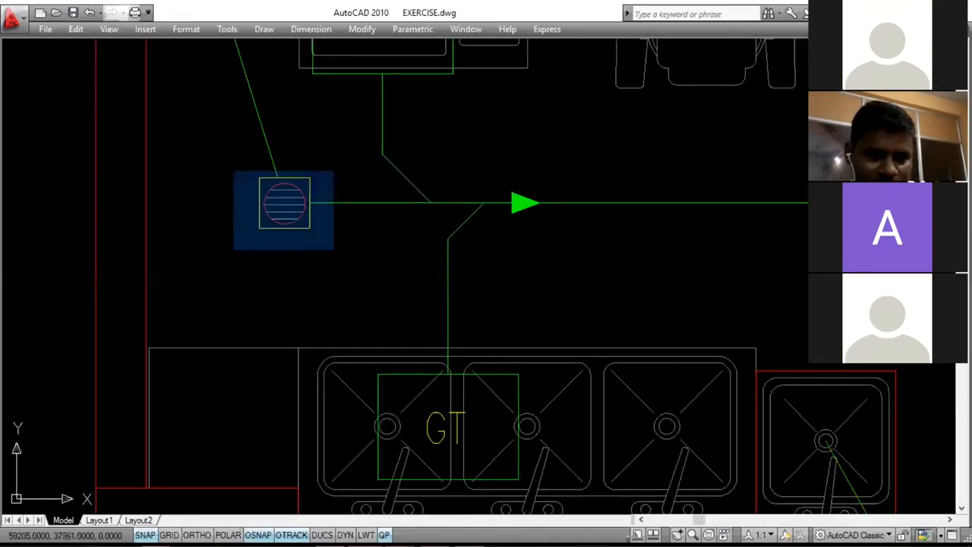
{"action": "left_click", "coordinate": [336, 158]}
{"action": "scroll", "coordinate": [315, 193], "scroll_direction": "down", "scroll_amount": 3}
{"action": "scroll", "coordinate": [297, 191], "scroll_direction": "up", "scroll_amount": 2}
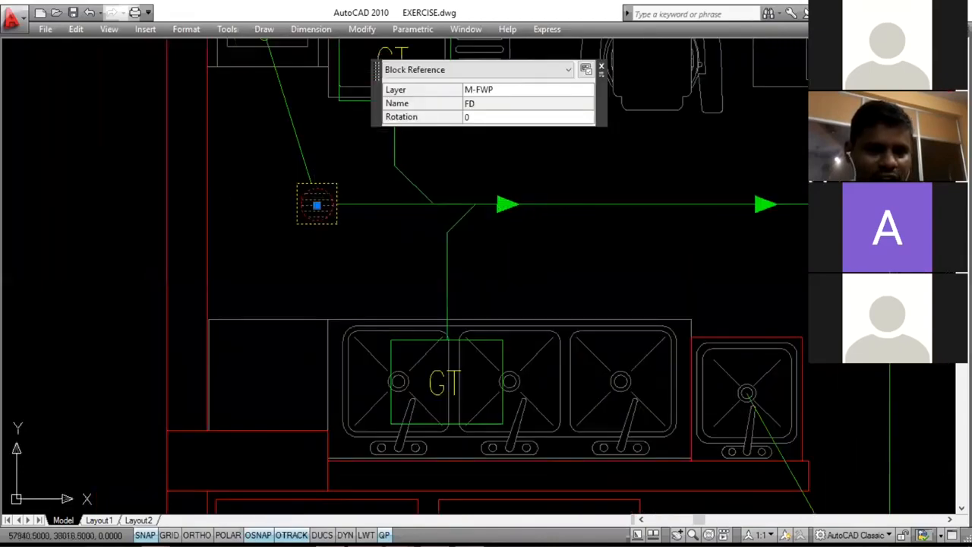
{"action": "scroll", "coordinate": [315, 216], "scroll_direction": "down", "scroll_amount": 2}
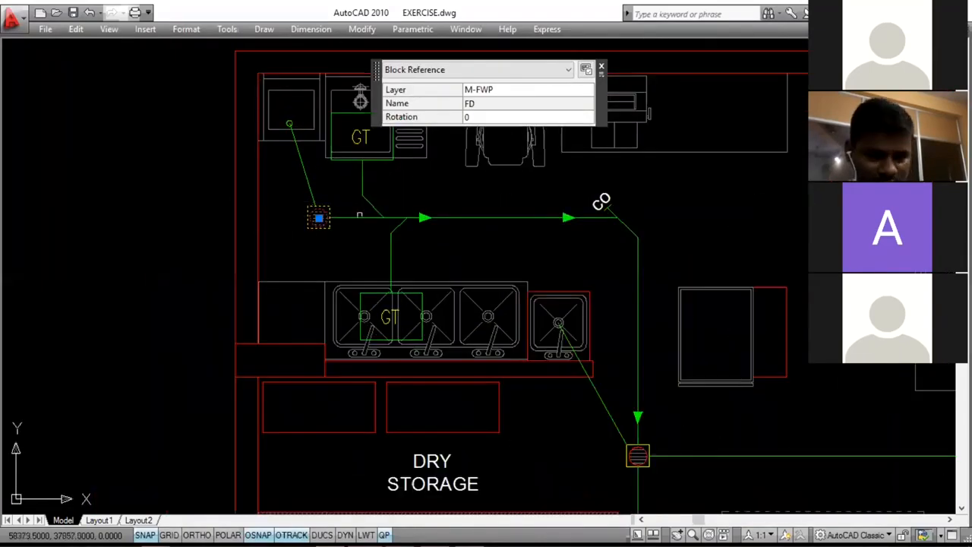
{"action": "scroll", "coordinate": [311, 217], "scroll_direction": "down", "scroll_amount": 1}
{"action": "scroll", "coordinate": [342, 201], "scroll_direction": "up", "scroll_amount": 2}
{"action": "key", "text": "Escape"}
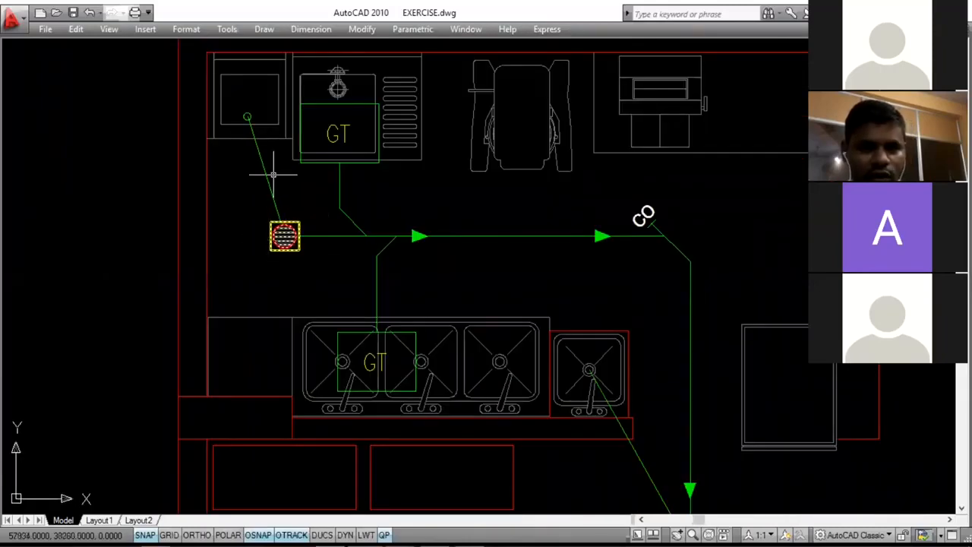
- Trace the drain pipe from the small circle in the corner fixture to the nearby floor drain
{"action": "scroll", "coordinate": [272, 232], "scroll_direction": "up", "scroll_amount": 1}
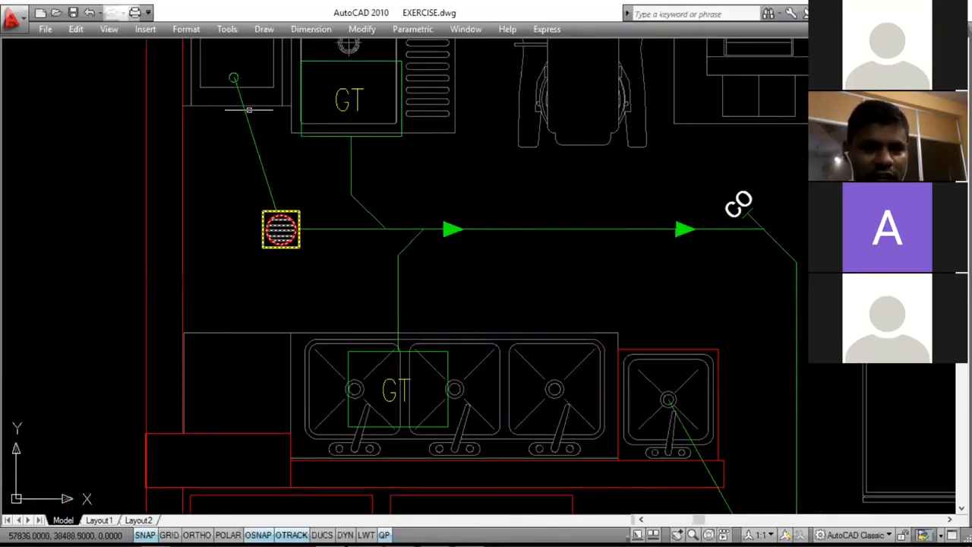
{"action": "scroll", "coordinate": [233, 126], "scroll_direction": "down", "scroll_amount": 2}
{"action": "scroll", "coordinate": [236, 96], "scroll_direction": "up", "scroll_amount": 3}
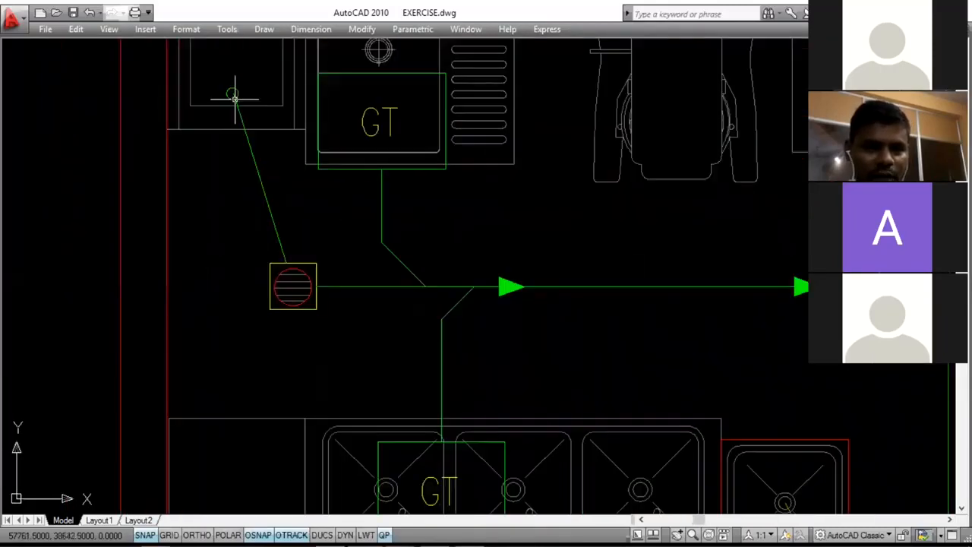
{"action": "scroll", "coordinate": [239, 106], "scroll_direction": "down", "scroll_amount": 2}
{"action": "scroll", "coordinate": [238, 100], "scroll_direction": "up", "scroll_amount": 3}
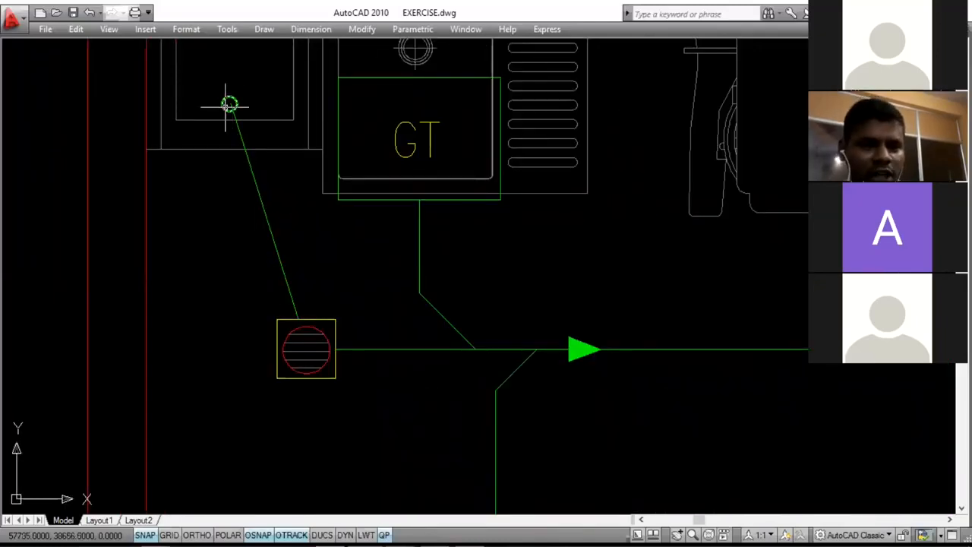
{"action": "scroll", "coordinate": [228, 102], "scroll_direction": "down", "scroll_amount": 2}
{"action": "scroll", "coordinate": [251, 99], "scroll_direction": "up", "scroll_amount": 2}
{"action": "left_click", "coordinate": [222, 110]}
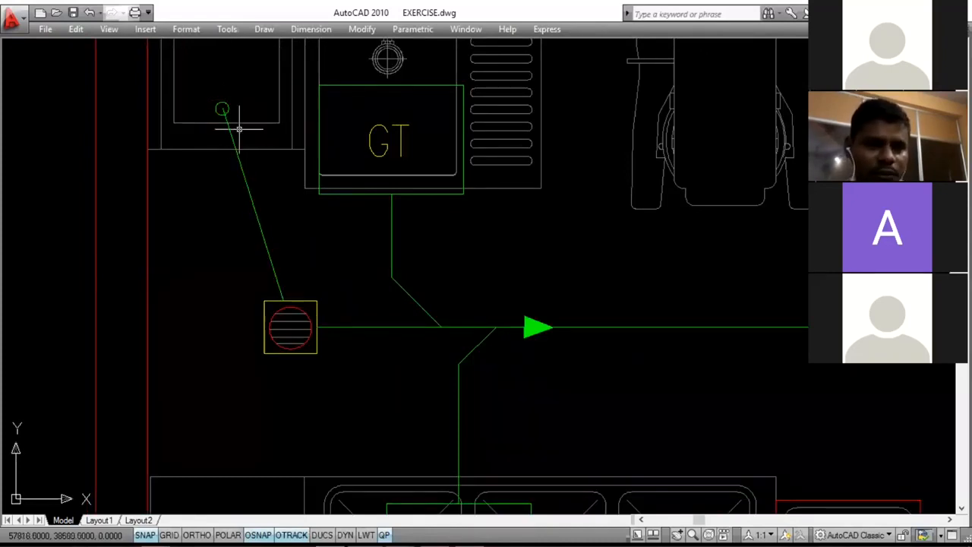
{"action": "scroll", "coordinate": [241, 305], "scroll_direction": "down", "scroll_amount": 2}
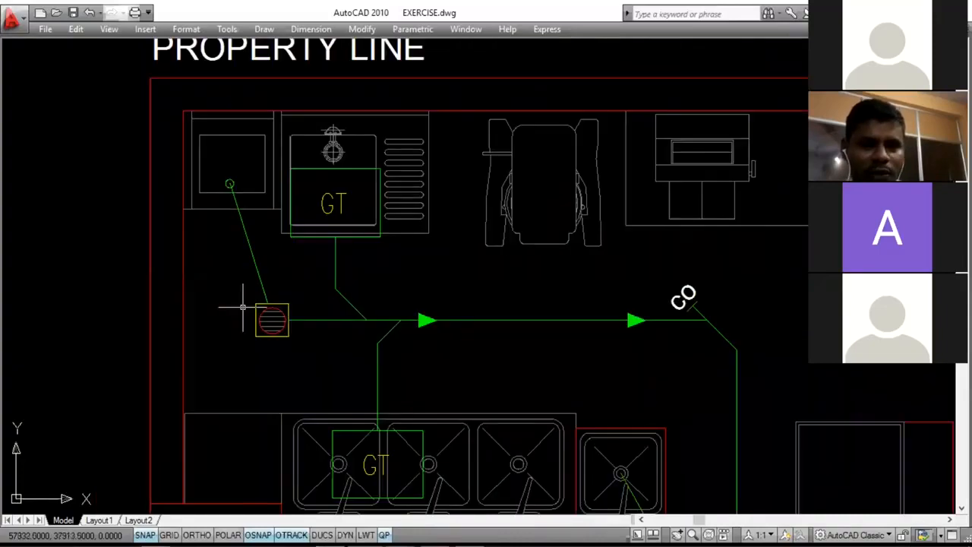
- Examine the floor drain's inlet from the corner fixture and its outlet into the main kitchen drain line
{"action": "scroll", "coordinate": [265, 321], "scroll_direction": "up", "scroll_amount": 2}
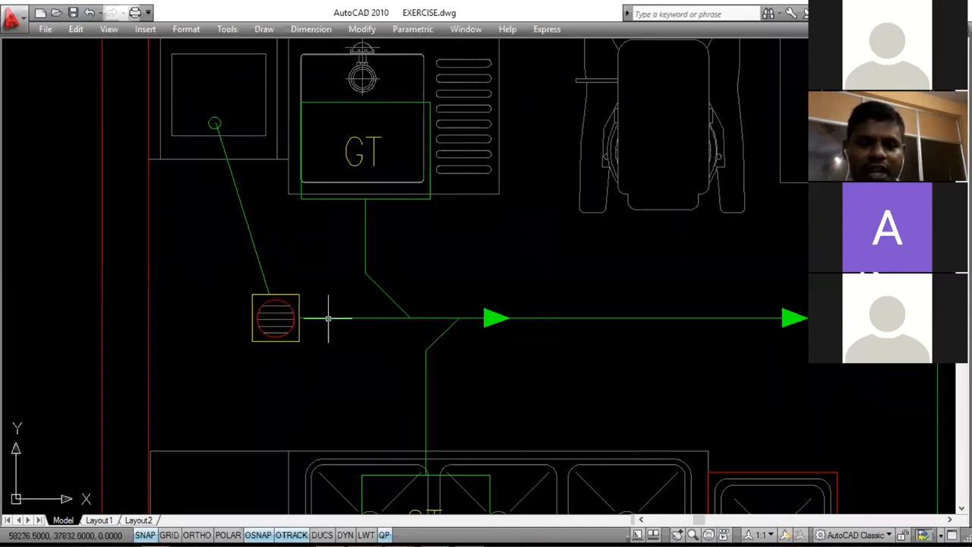
{"action": "scroll", "coordinate": [254, 275], "scroll_direction": "down", "scroll_amount": 3}
{"action": "scroll", "coordinate": [247, 279], "scroll_direction": "up", "scroll_amount": 1}
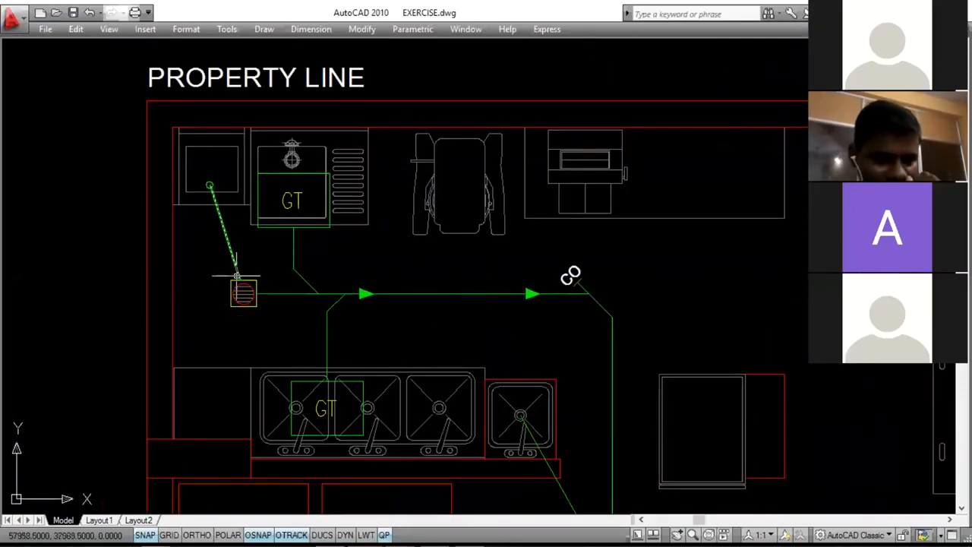
{"action": "scroll", "coordinate": [244, 306], "scroll_direction": "up", "scroll_amount": 2}
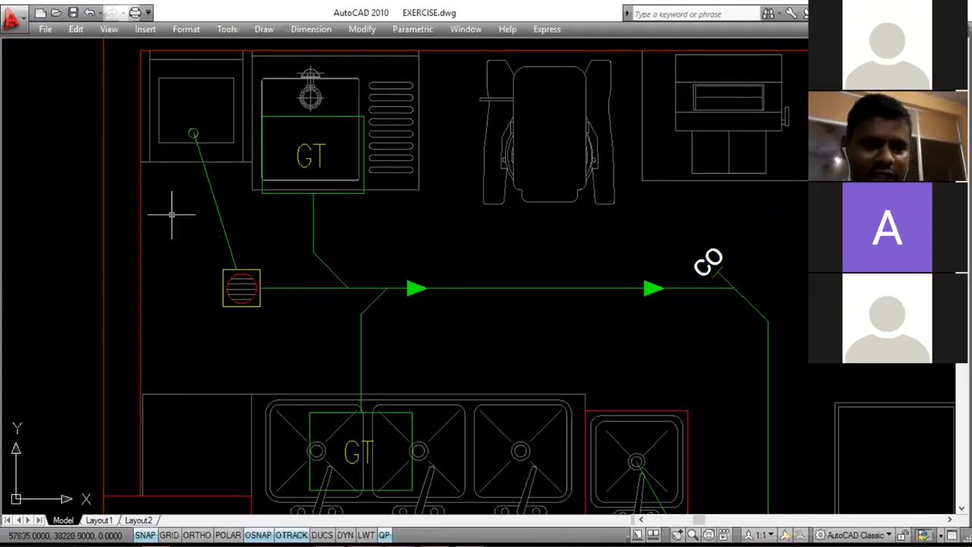
{"action": "scroll", "coordinate": [174, 213], "scroll_direction": "down", "scroll_amount": 2}
{"action": "scroll", "coordinate": [221, 243], "scroll_direction": "up", "scroll_amount": 3}
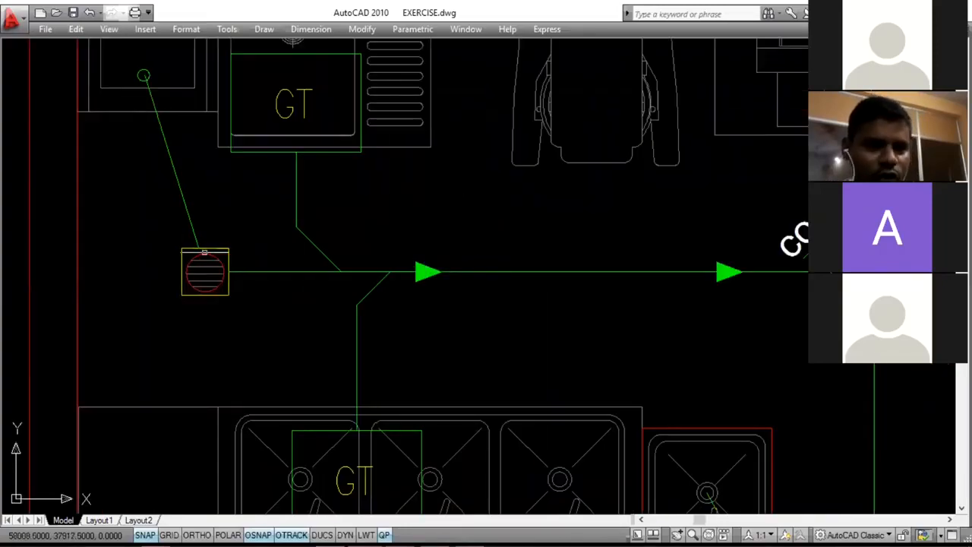
{"action": "mouse_move", "coordinate": [211, 291]}
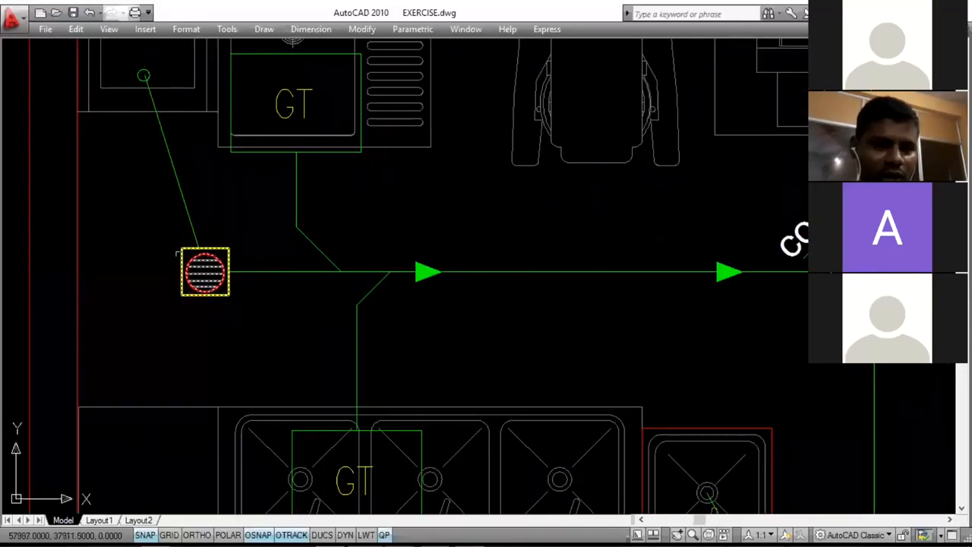
{"action": "scroll", "coordinate": [148, 266], "scroll_direction": "down", "scroll_amount": 2}
{"action": "scroll", "coordinate": [145, 251], "scroll_direction": "up", "scroll_amount": 2}
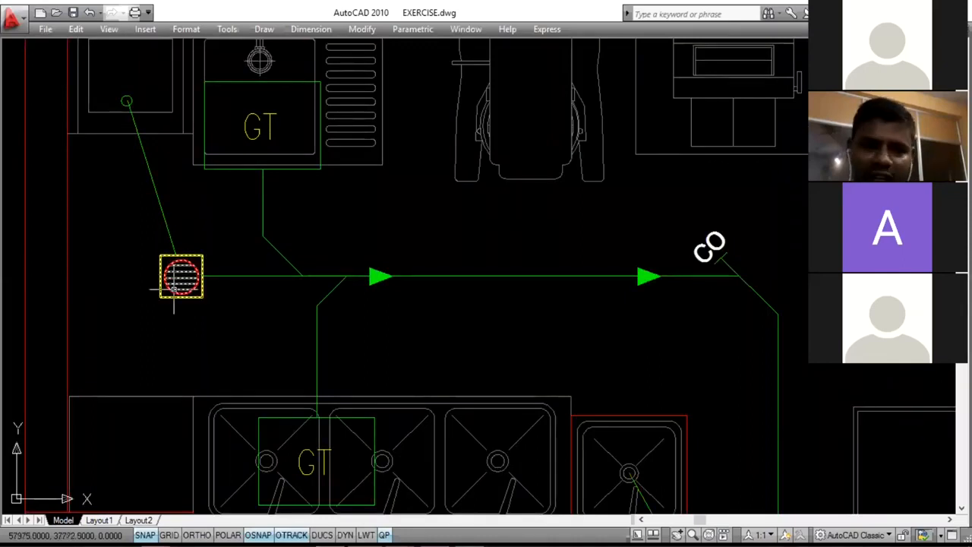
{"action": "scroll", "coordinate": [173, 287], "scroll_direction": "down", "scroll_amount": 2}
- Inspect the CO mark at the bend of the kitchen drain line and its place in the surrounding pipe layout
{"action": "scroll", "coordinate": [170, 199], "scroll_direction": "down", "scroll_amount": 3}
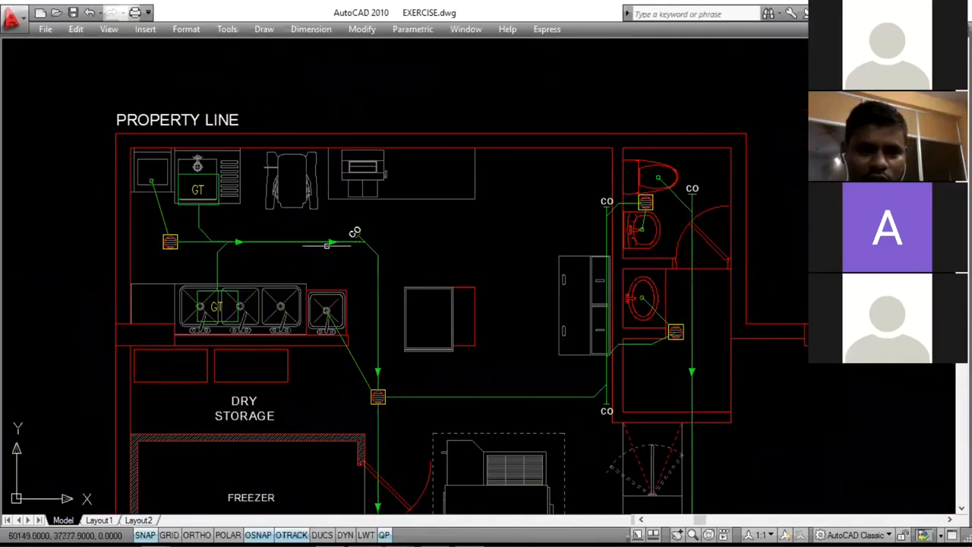
{"action": "scroll", "coordinate": [370, 238], "scroll_direction": "up", "scroll_amount": 3}
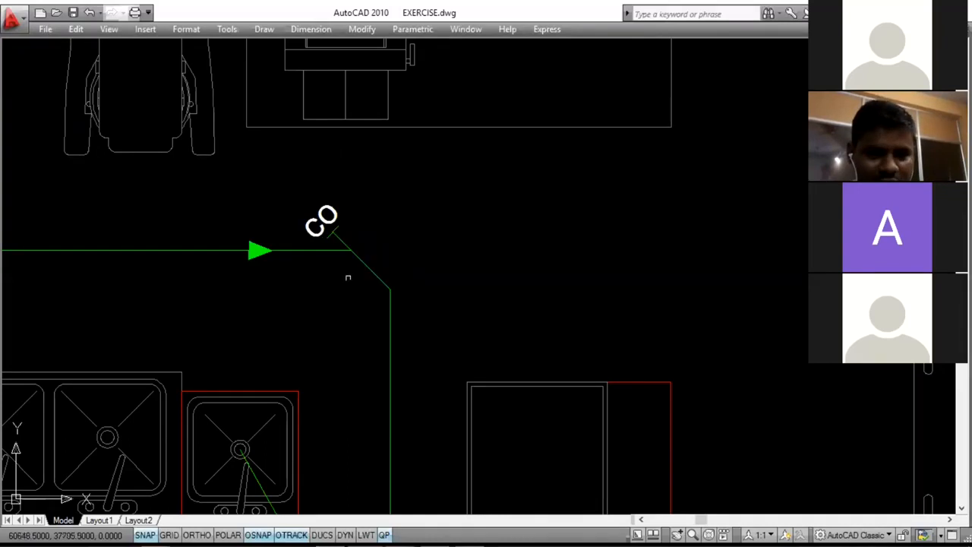
{"action": "scroll", "coordinate": [364, 261], "scroll_direction": "up", "scroll_amount": 3}
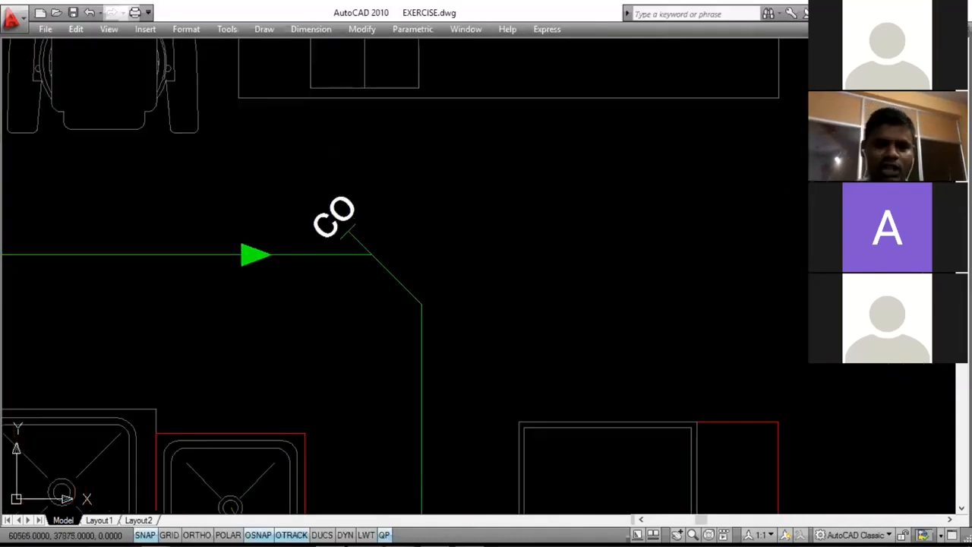
{"action": "scroll", "coordinate": [348, 212], "scroll_direction": "down", "scroll_amount": 4}
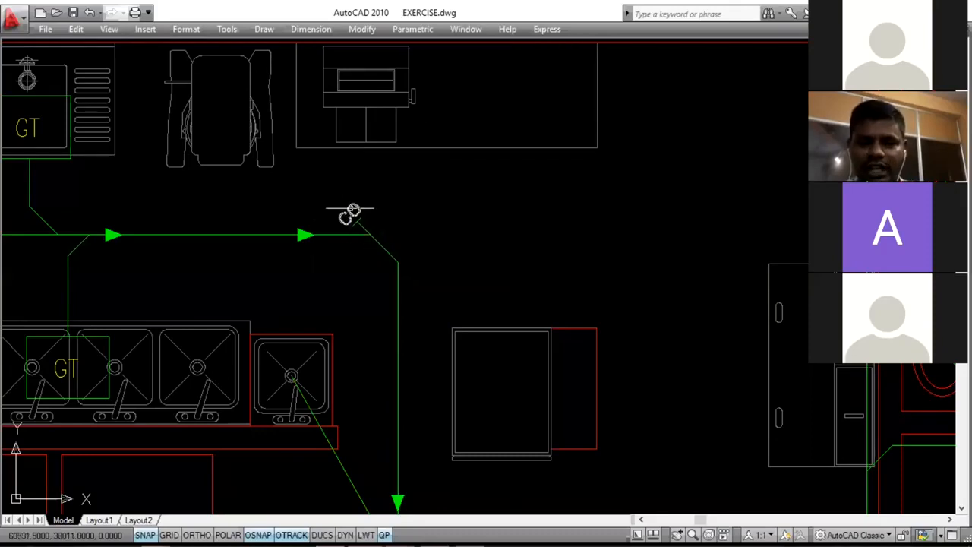
{"action": "scroll", "coordinate": [349, 212], "scroll_direction": "down", "scroll_amount": 3}
{"action": "scroll", "coordinate": [334, 206], "scroll_direction": "up", "scroll_amount": 2}
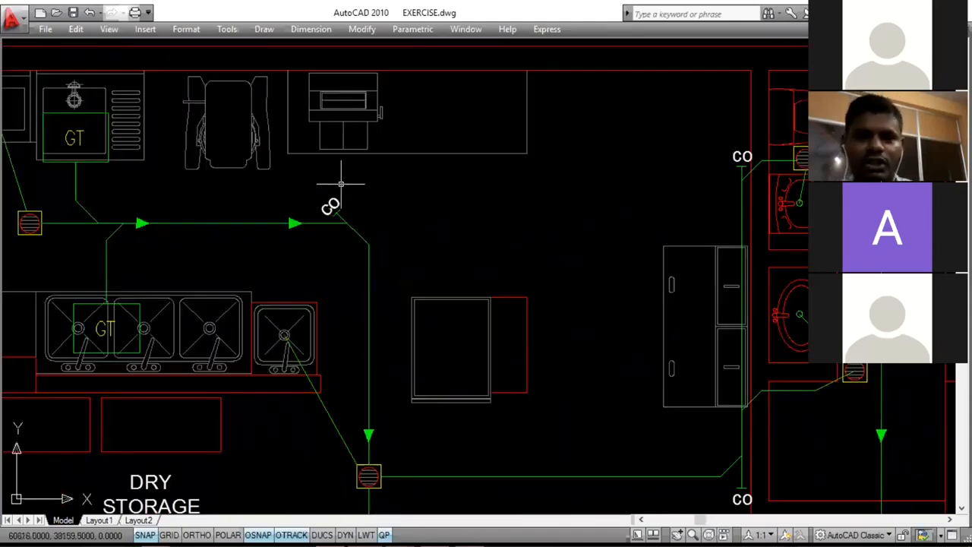
{"action": "scroll", "coordinate": [314, 221], "scroll_direction": "down", "scroll_amount": 3}
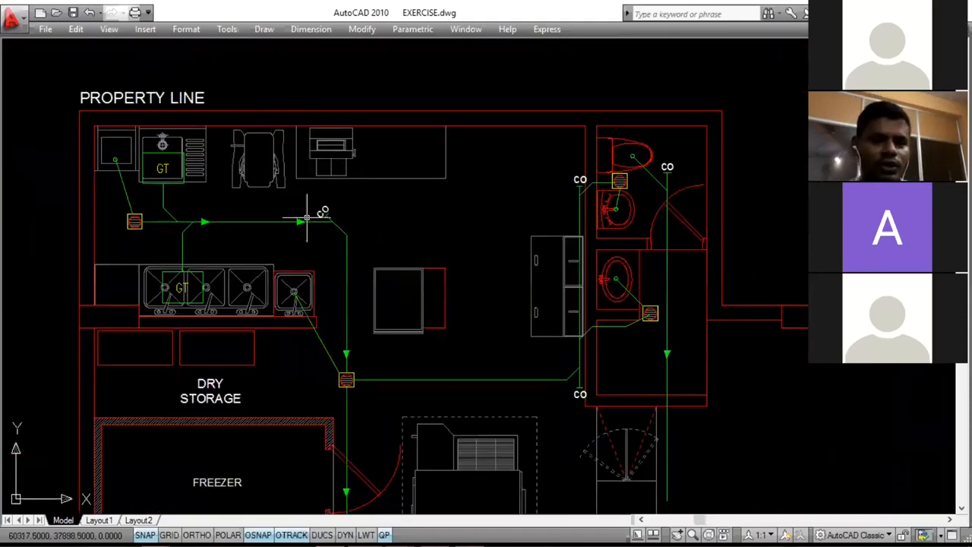
{"action": "scroll", "coordinate": [321, 210], "scroll_direction": "up", "scroll_amount": 2}
{"action": "scroll", "coordinate": [304, 201], "scroll_direction": "up", "scroll_amount": 2}
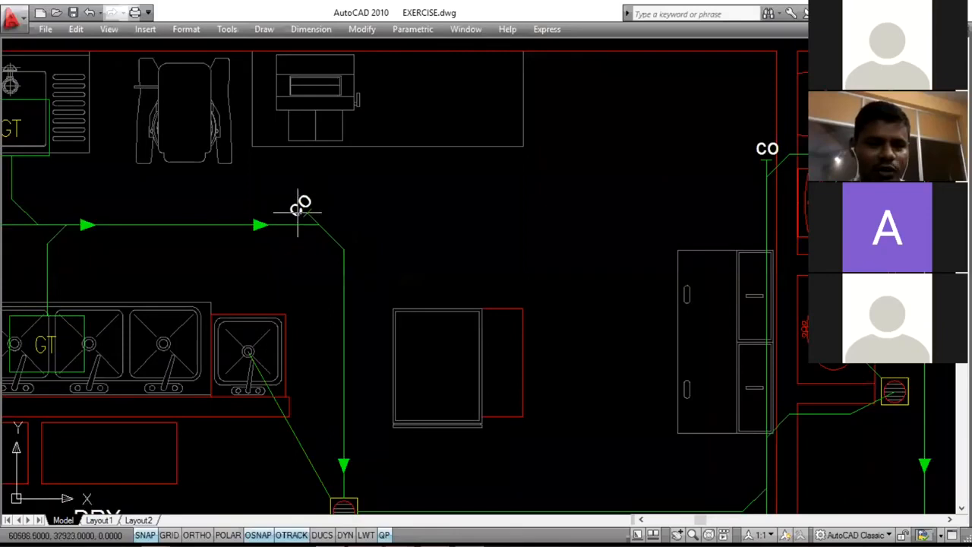
{"action": "scroll", "coordinate": [296, 199], "scroll_direction": "down", "scroll_amount": 2}
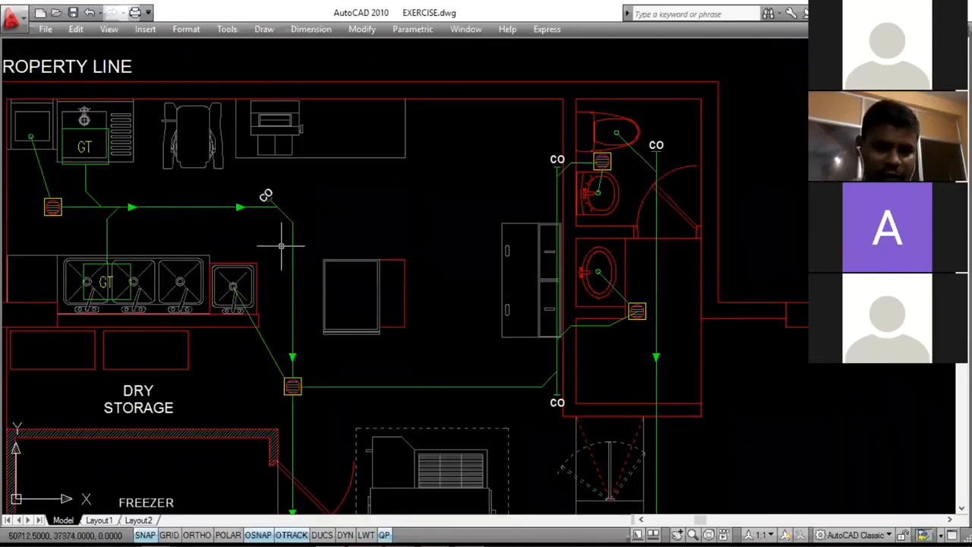
- Examine the toilet and wash area drains, their floor drains and the CO points on the connecting pipes
{"action": "scroll", "coordinate": [281, 245], "scroll_direction": "down", "scroll_amount": 2}
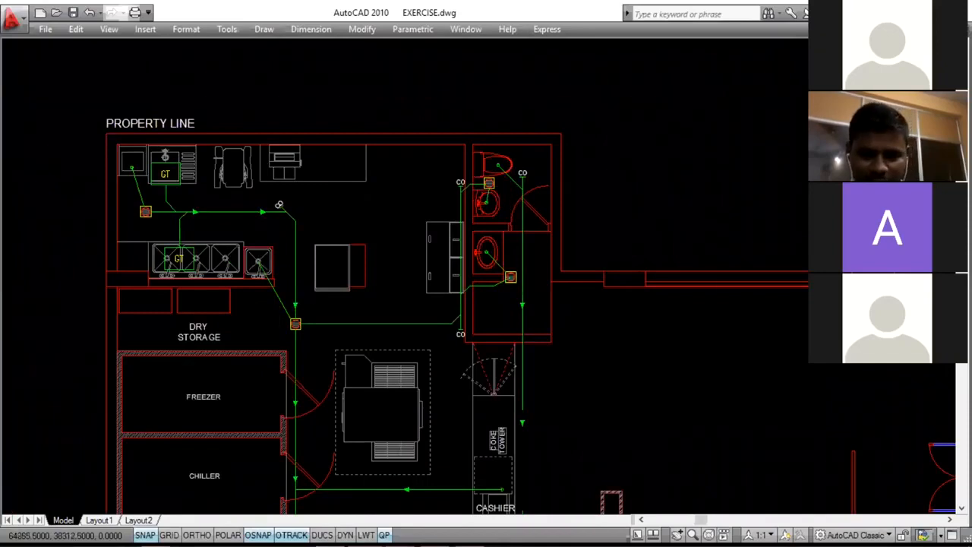
{"action": "scroll", "coordinate": [505, 186], "scroll_direction": "up", "scroll_amount": 2}
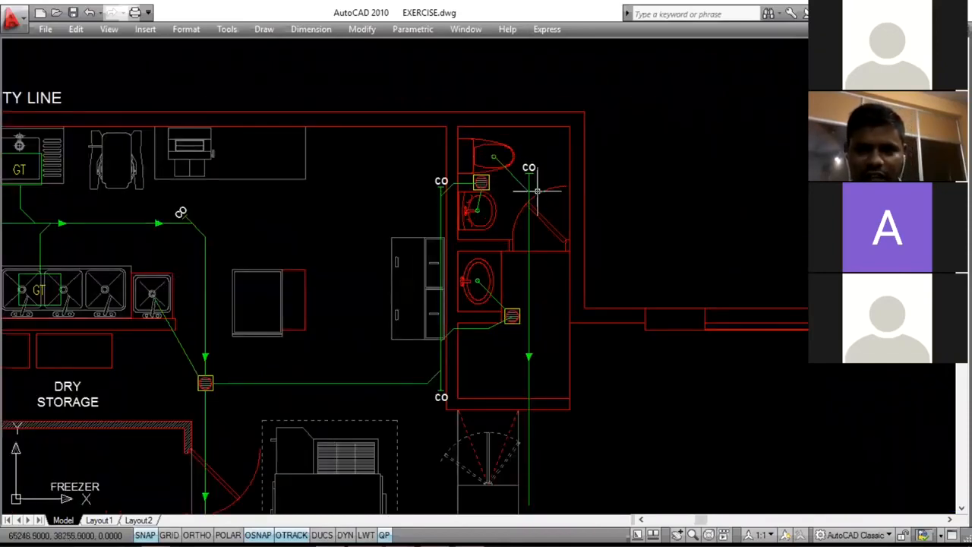
{"action": "scroll", "coordinate": [451, 217], "scroll_direction": "up", "scroll_amount": 3}
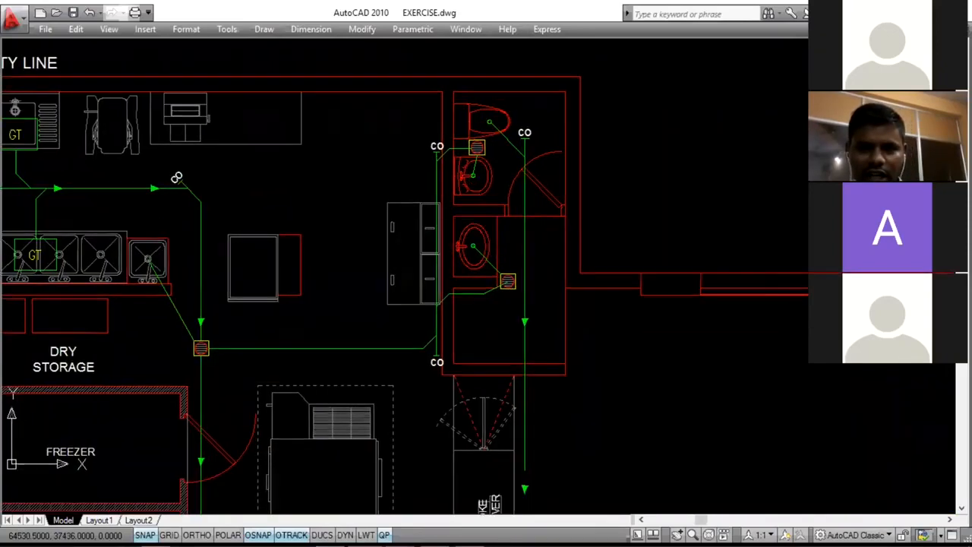
{"action": "scroll", "coordinate": [469, 140], "scroll_direction": "down", "scroll_amount": 2}
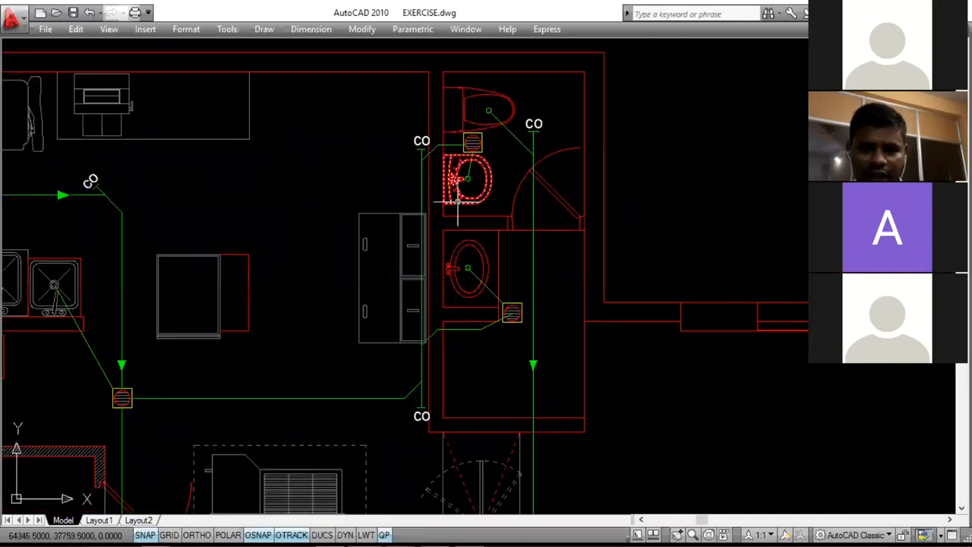
{"action": "middle_click_drag", "start_coordinate": [469, 139], "coordinate": [471, 68]}
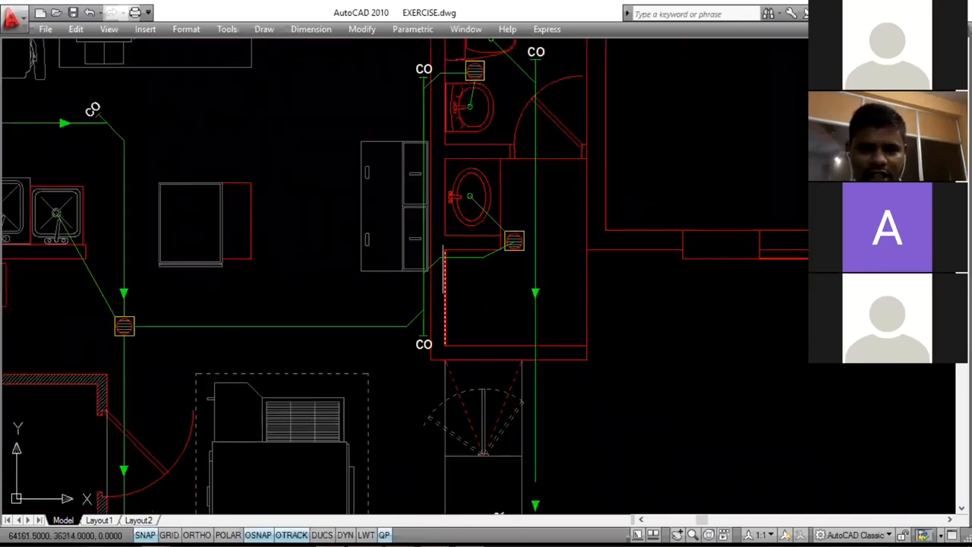
- Follow the kitchen and toilet drain lines down past the counters to the GT and MH symbols outside the building
{"action": "scroll", "coordinate": [444, 190], "scroll_direction": "down", "scroll_amount": 3}
{"action": "mouse_move", "coordinate": [271, 245]}
{"action": "middle_mouse_down"}
{"action": "mouse_move", "coordinate": [283, 244]}
{"action": "mouse_move", "coordinate": [283, 100]}
{"action": "mouse_move", "coordinate": [270, 194]}
{"action": "mouse_move", "coordinate": [270, 154]}
{"action": "middle_mouse_up"}
{"action": "scroll", "coordinate": [271, 154], "scroll_direction": "down", "scroll_amount": 4}
{"action": "scroll", "coordinate": [293, 216], "scroll_direction": "up", "scroll_amount": 3}
{"action": "scroll", "coordinate": [270, 255], "scroll_direction": "up", "scroll_amount": 2}
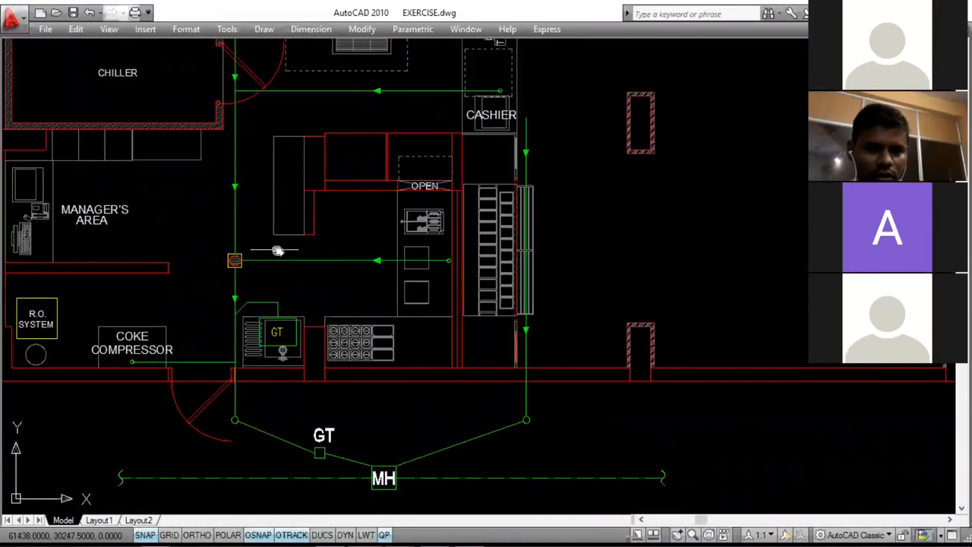
{"action": "middle_click_drag", "start_coordinate": [278, 249], "coordinate": [379, 206]}
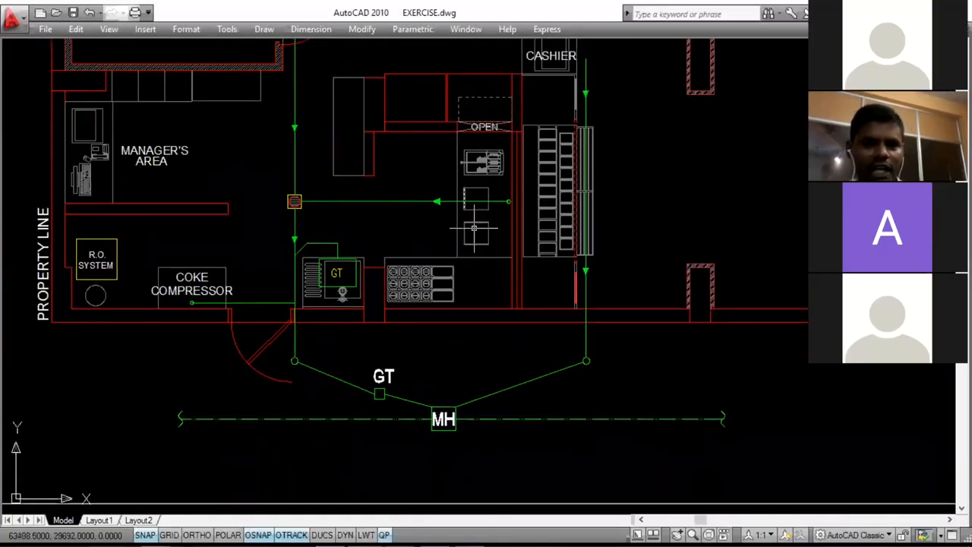
{"action": "scroll", "coordinate": [384, 224], "scroll_direction": "down", "scroll_amount": 3}
{"action": "scroll", "coordinate": [337, 273], "scroll_direction": "up", "scroll_amount": 3}
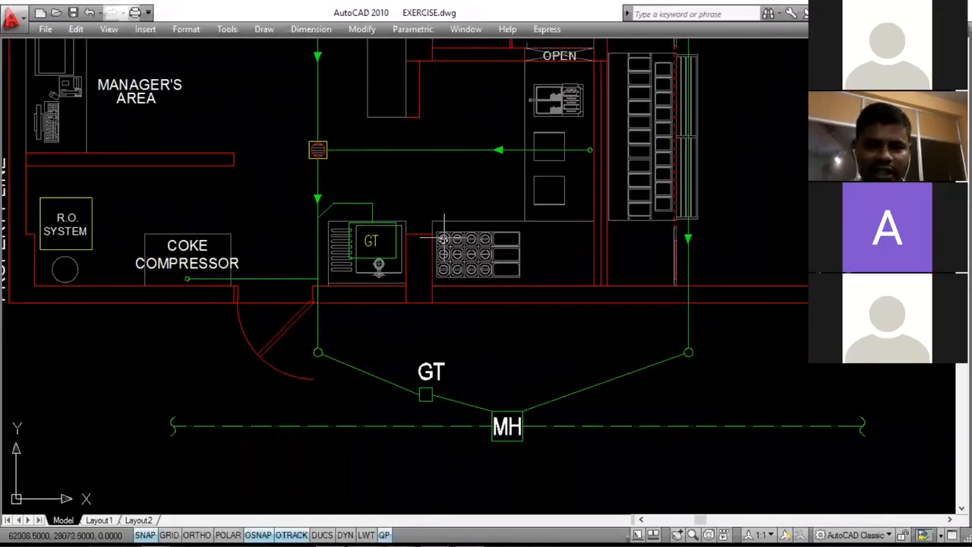
{"action": "middle_click_drag", "start_coordinate": [410, 238], "coordinate": [415, 269]}
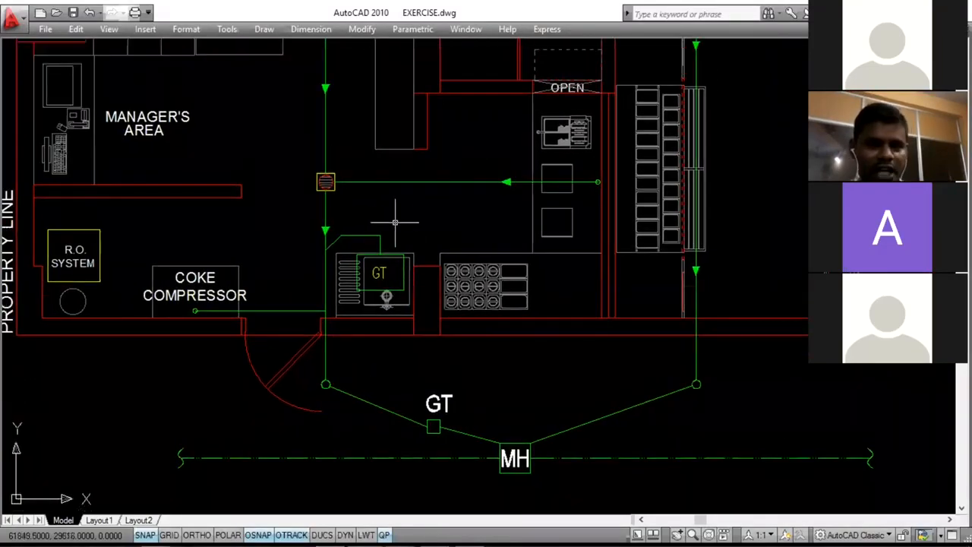
{"action": "scroll", "coordinate": [349, 182], "scroll_direction": "down", "scroll_amount": 6}
{"action": "scroll", "coordinate": [353, 182], "scroll_direction": "up", "scroll_amount": 3}
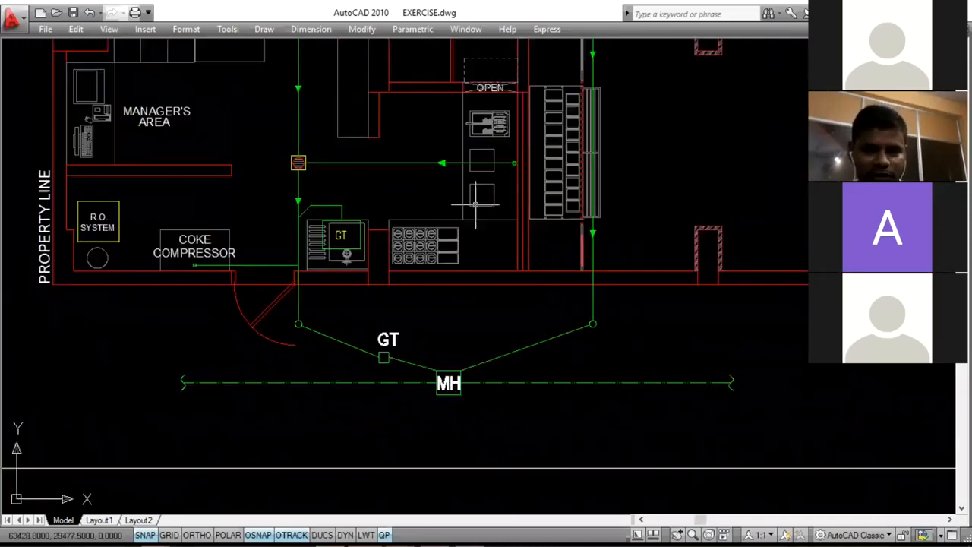
- Examine the sink's grease trap and how the two outlet pipes connect through the exterior GT to the manhole
{"action": "scroll", "coordinate": [317, 235], "scroll_direction": "up", "scroll_amount": 2}
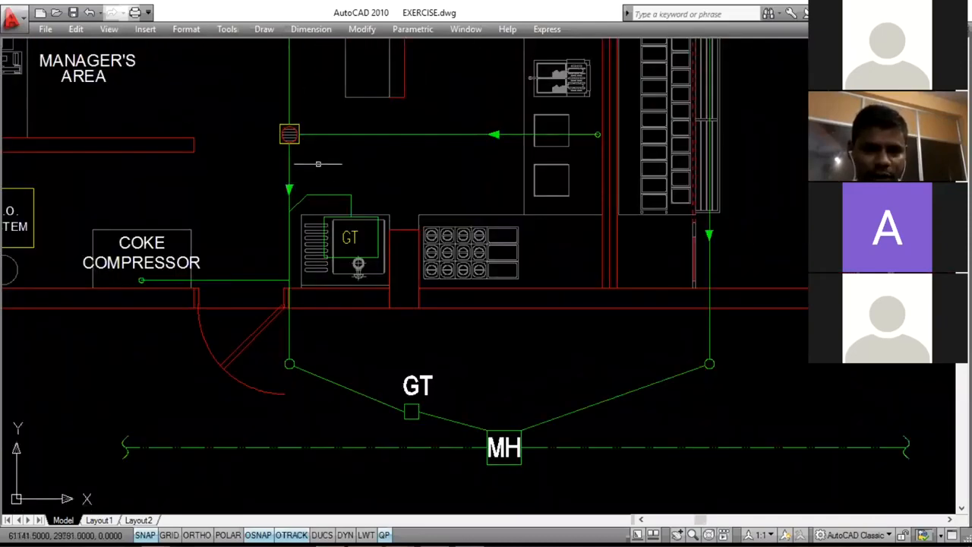
{"action": "scroll", "coordinate": [317, 163], "scroll_direction": "down", "scroll_amount": 2}
{"action": "middle_click_drag", "start_coordinate": [329, 148], "coordinate": [314, 94]}
{"action": "middle_click_drag", "start_coordinate": [299, 191], "coordinate": [261, 173]}
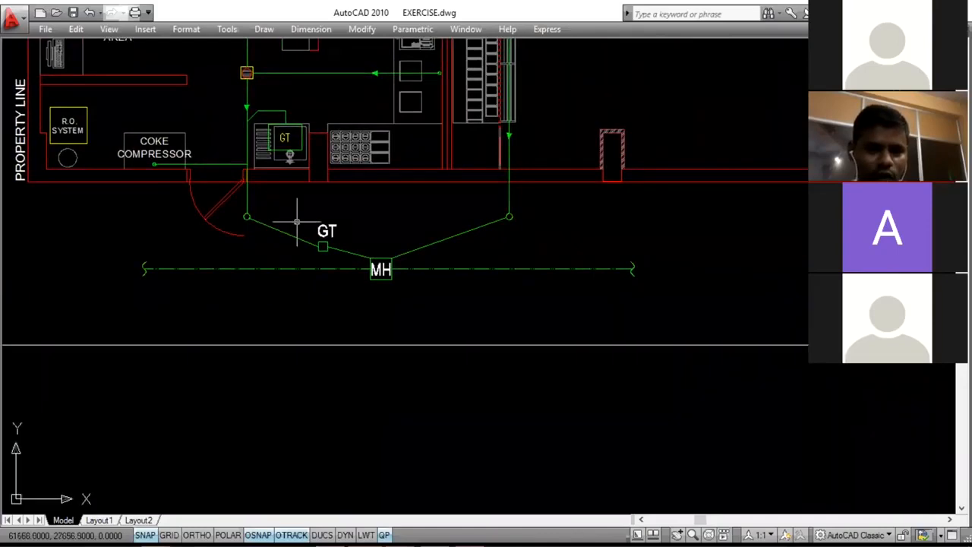
{"action": "middle_click_drag", "start_coordinate": [297, 222], "coordinate": [268, 213]}
{"action": "scroll", "coordinate": [313, 225], "scroll_direction": "up", "scroll_amount": 2}
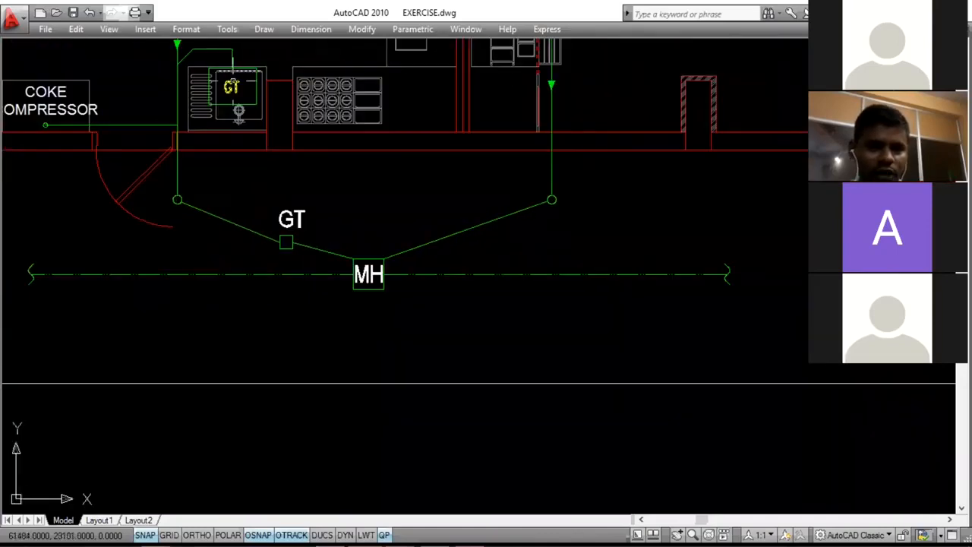
{"action": "scroll", "coordinate": [230, 90], "scroll_direction": "up", "scroll_amount": 2}
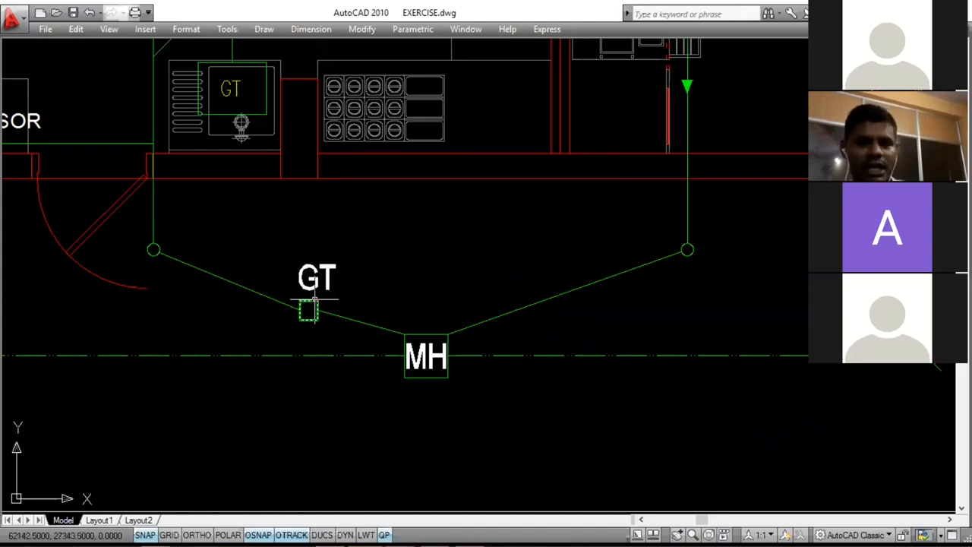
{"action": "scroll", "coordinate": [275, 267], "scroll_direction": "down", "scroll_amount": 2}
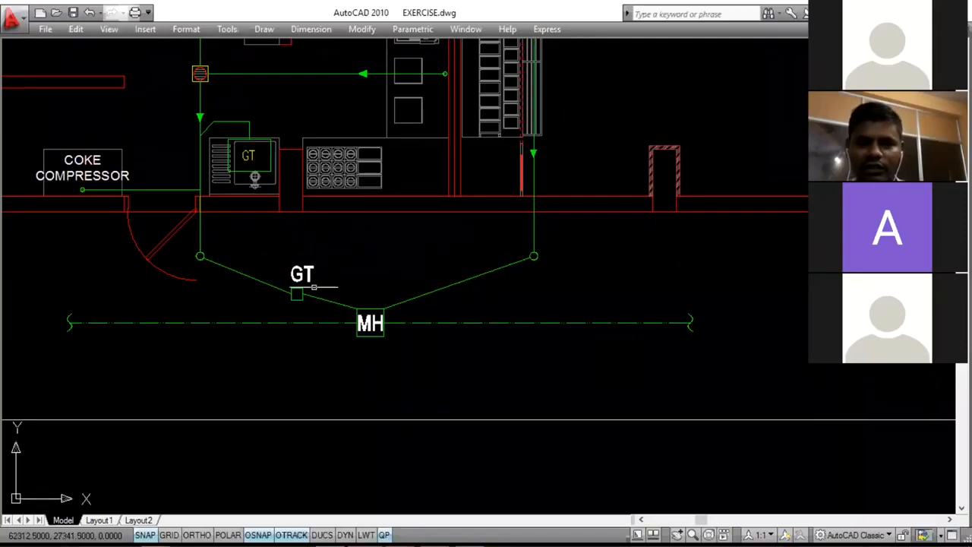
{"action": "scroll", "coordinate": [369, 321], "scroll_direction": "down", "scroll_amount": 1}
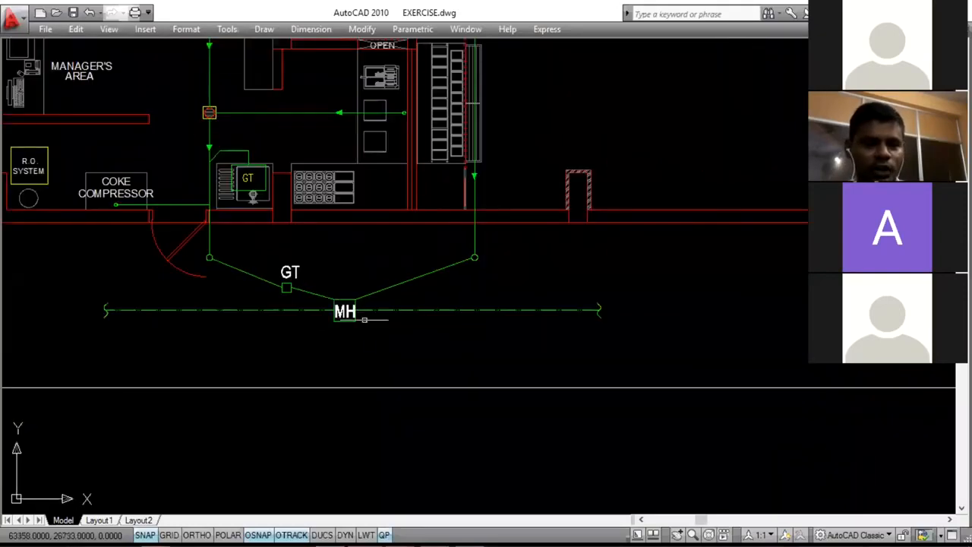
- Review the whole drainage plan and its legend, with the manhole's place on the municipal line
{"action": "scroll", "coordinate": [365, 320], "scroll_direction": "down", "scroll_amount": 3}
{"action": "scroll", "coordinate": [274, 318], "scroll_direction": "down", "scroll_amount": 2}
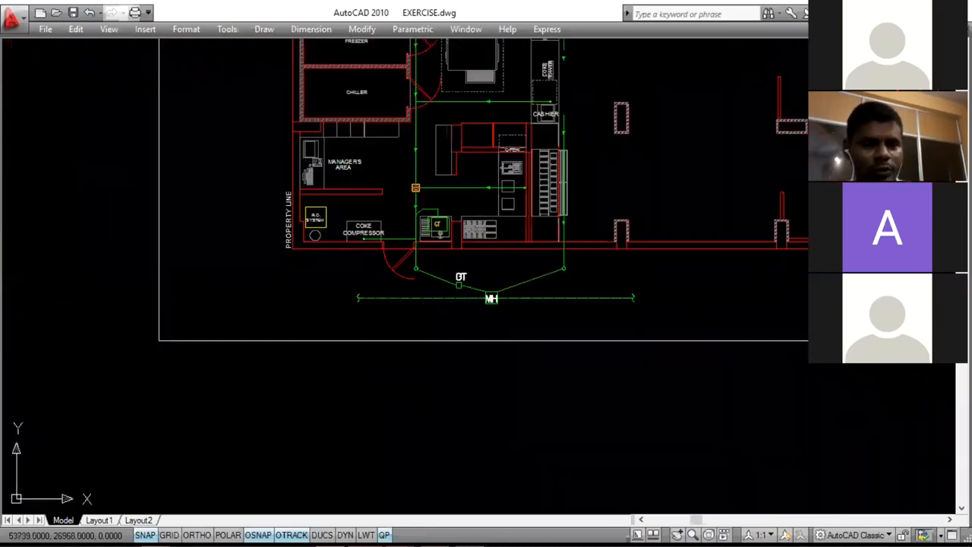
{"action": "scroll", "coordinate": [350, 301], "scroll_direction": "down", "scroll_amount": 1}
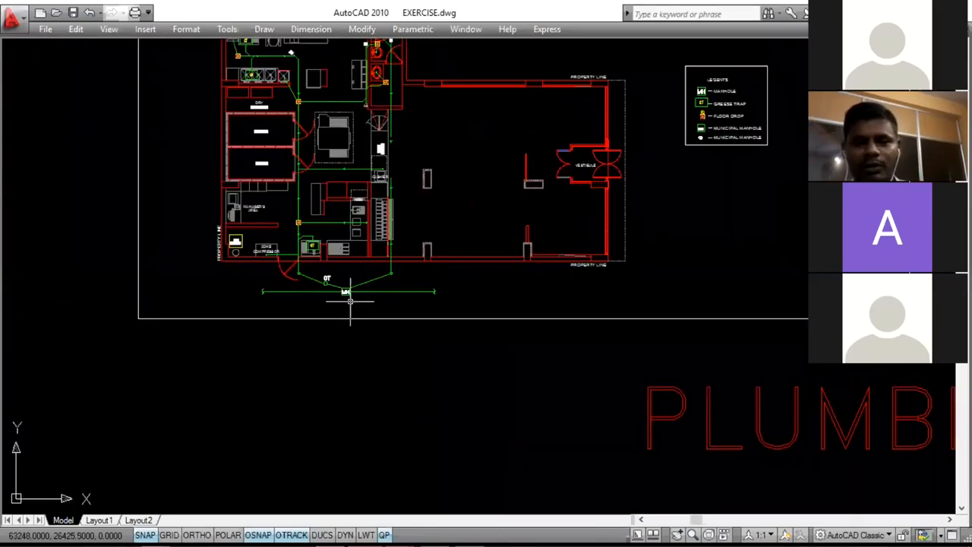
{"action": "scroll", "coordinate": [350, 302], "scroll_direction": "up", "scroll_amount": 2}
{"action": "scroll", "coordinate": [346, 300], "scroll_direction": "down", "scroll_amount": 2}
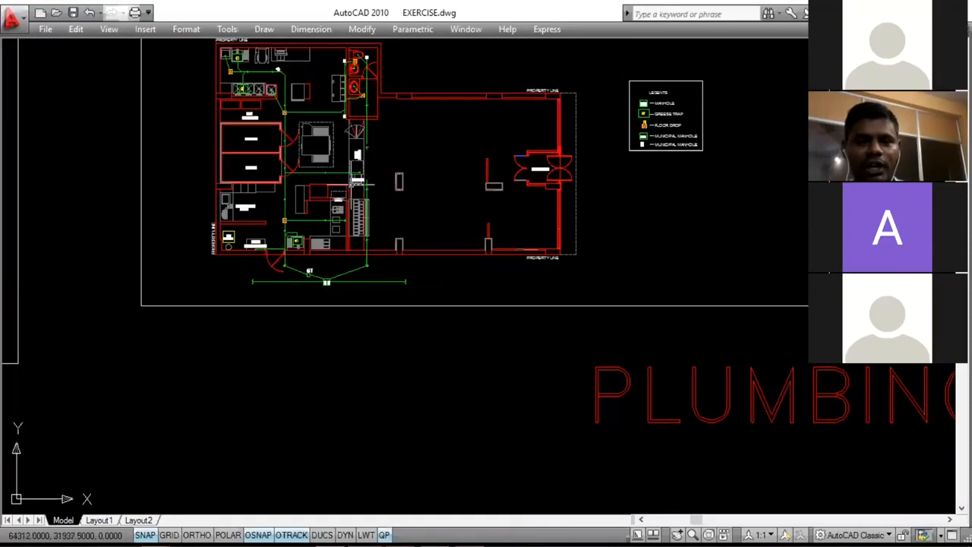
- Offset the horizontal kitchen drain line to both sides between the floor drain and the CO bend
{"action": "scroll", "coordinate": [295, 148], "scroll_direction": "up", "scroll_amount": 3}
{"action": "scroll", "coordinate": [307, 161], "scroll_direction": "up", "scroll_amount": 3}
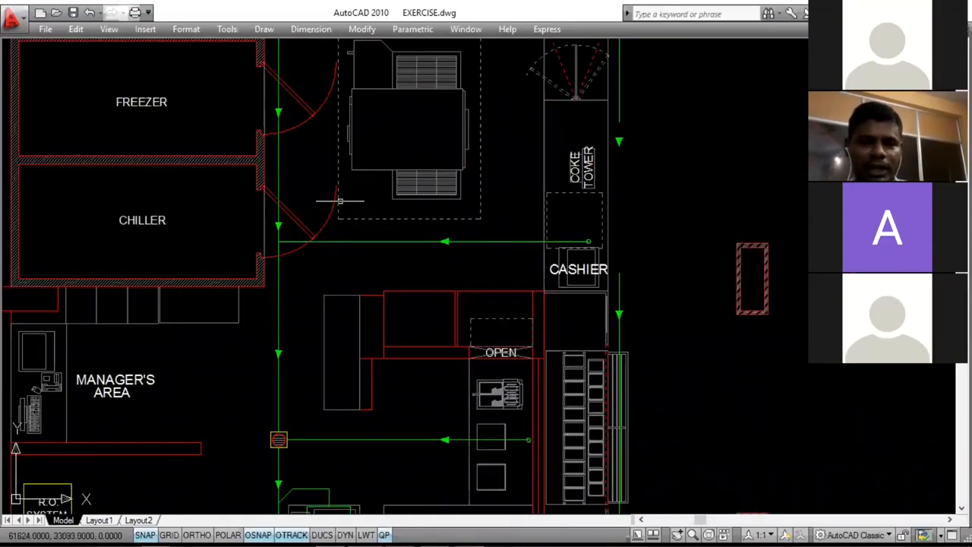
{"action": "scroll", "coordinate": [336, 199], "scroll_direction": "down", "scroll_amount": 5}
{"action": "scroll", "coordinate": [329, 137], "scroll_direction": "up", "scroll_amount": 6}
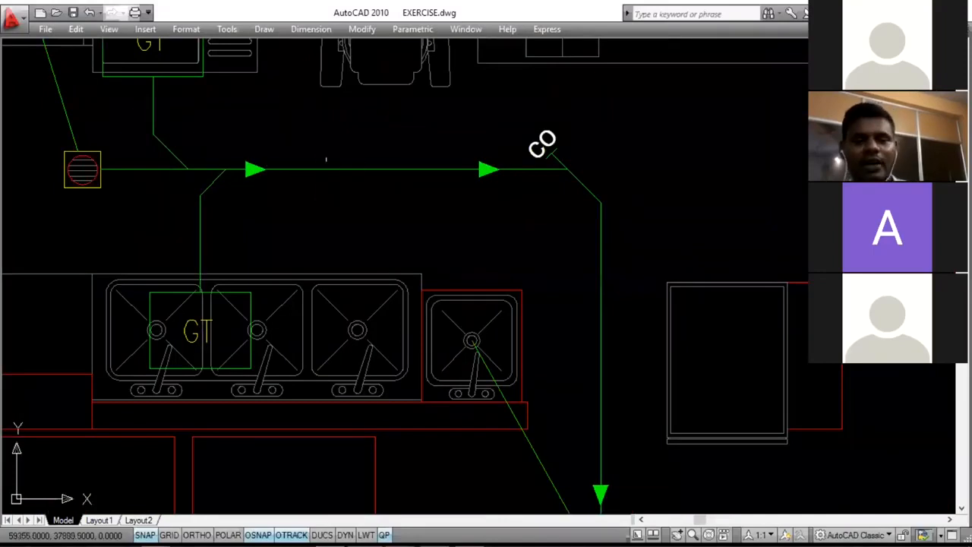
{"action": "scroll", "coordinate": [319, 169], "scroll_direction": "up", "scroll_amount": 2}
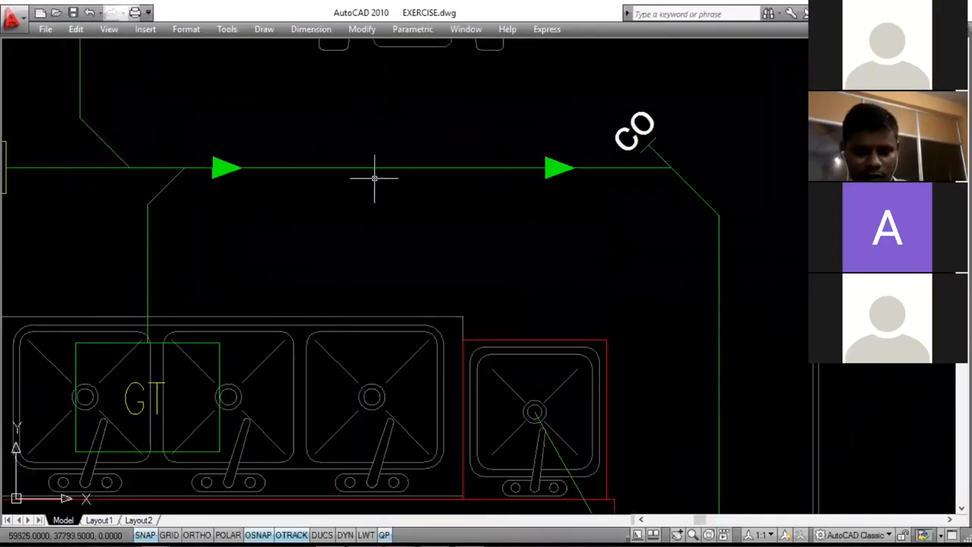
{"action": "scroll", "coordinate": [370, 169], "scroll_direction": "up", "scroll_amount": 2}
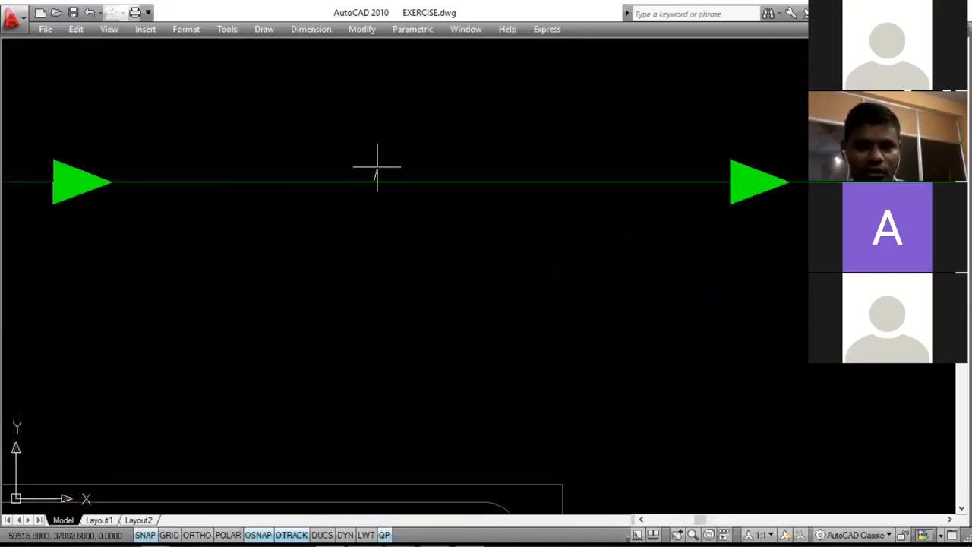
{"action": "left_click", "coordinate": [371, 184]}
{"action": "left_click", "coordinate": [370, 132]}
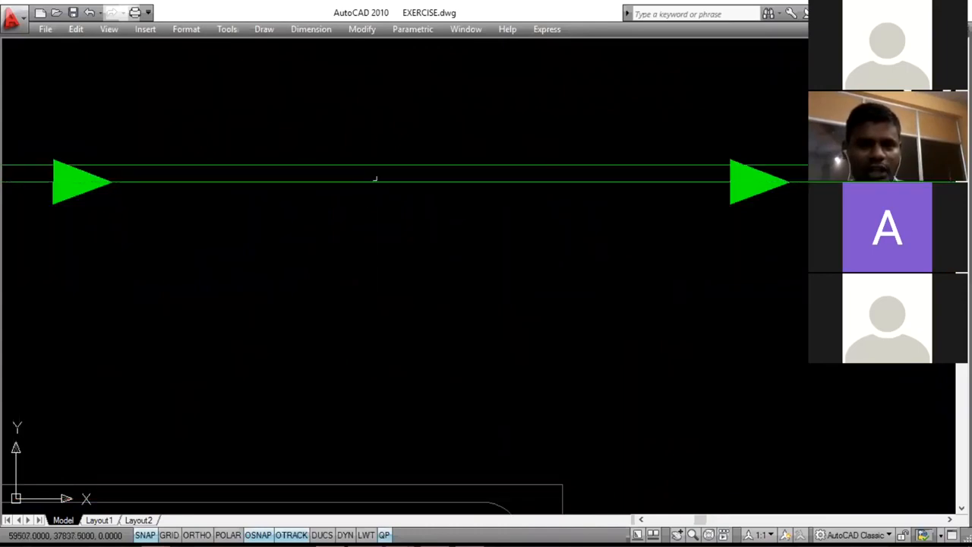
{"action": "left_click", "coordinate": [369, 184]}
{"action": "left_click", "coordinate": [349, 211]}
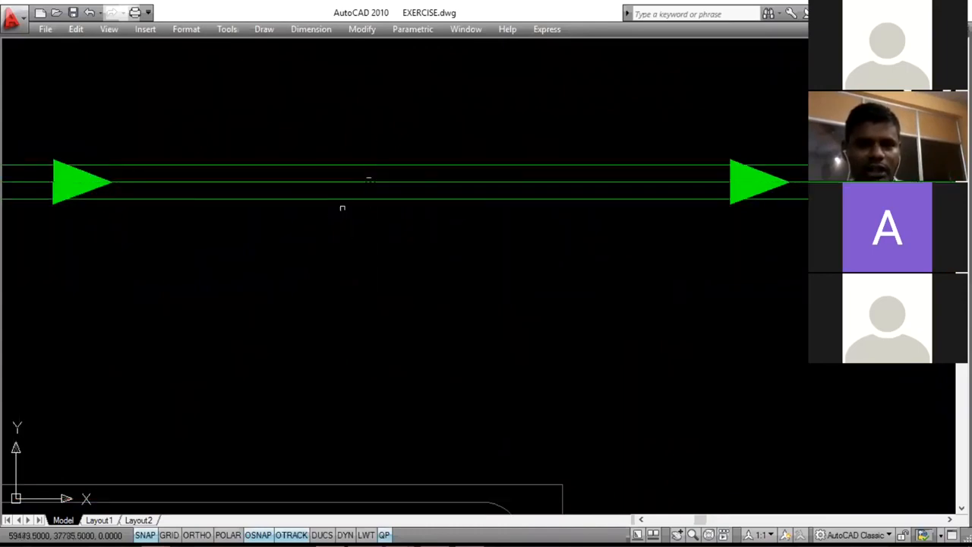
- Draw a vertical line downward from the end of the lower offset line at the CO bend
{"action": "scroll", "coordinate": [395, 209], "scroll_direction": "down", "scroll_amount": 4}
{"action": "scroll", "coordinate": [473, 191], "scroll_direction": "down", "scroll_amount": 2}
{"action": "scroll", "coordinate": [542, 194], "scroll_direction": "up", "scroll_amount": 3}
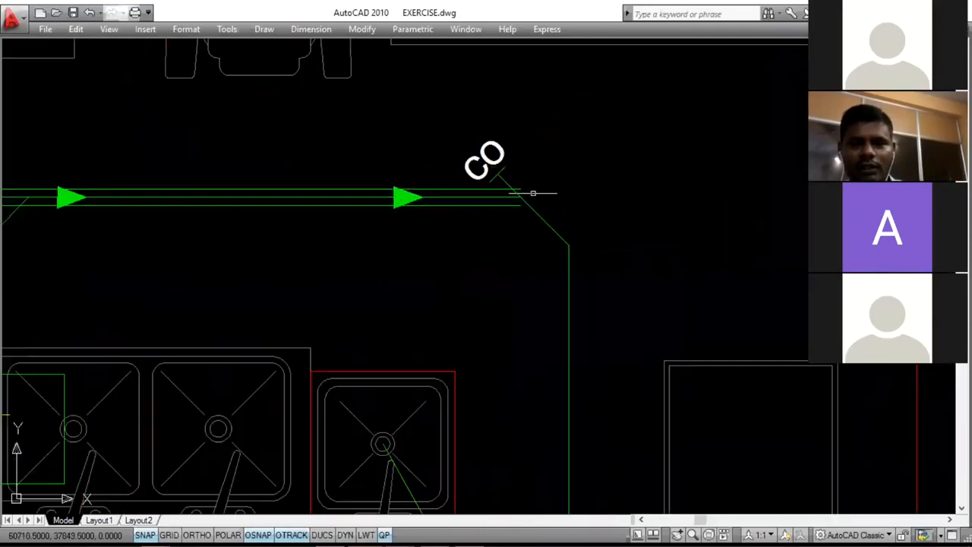
{"action": "scroll", "coordinate": [553, 211], "scroll_direction": "up", "scroll_amount": 2}
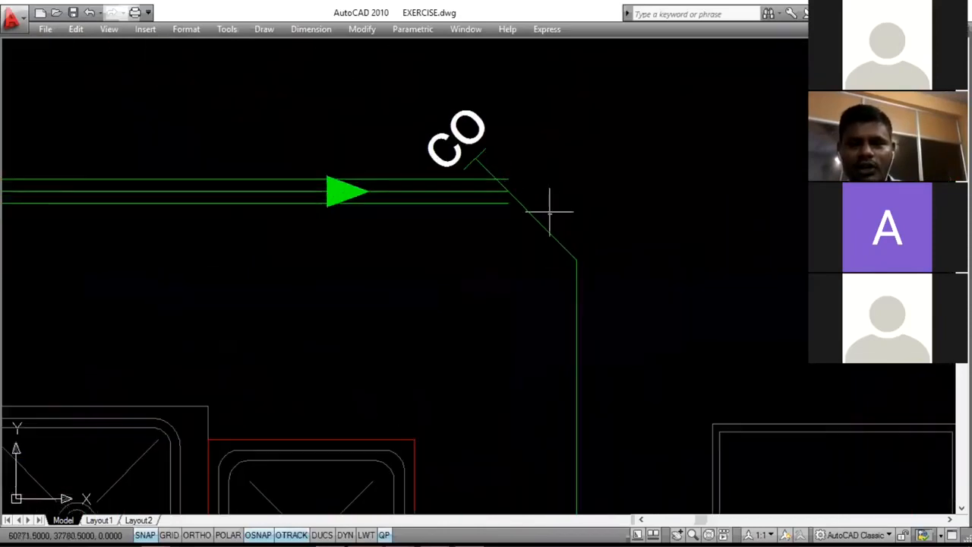
{"action": "left_click", "coordinate": [509, 202]}
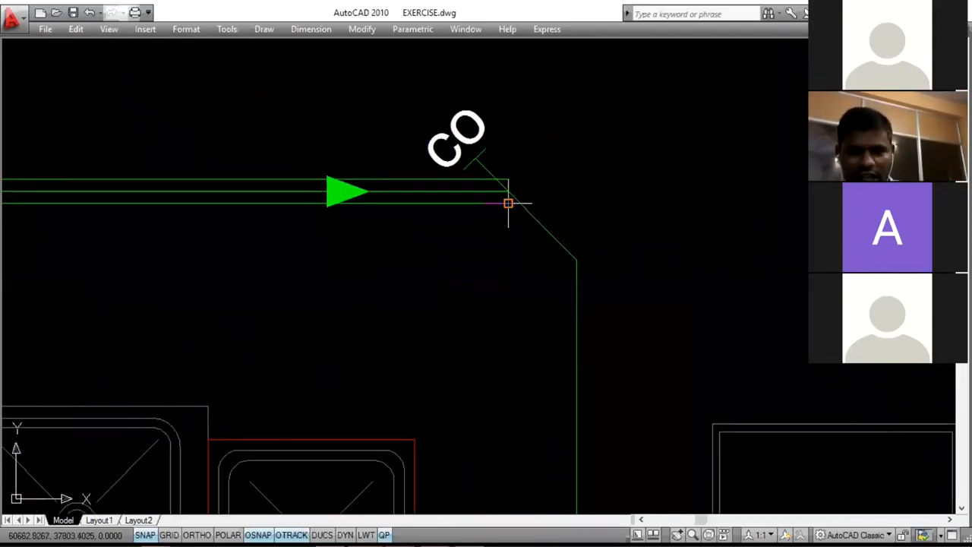
{"action": "left_click", "coordinate": [497, 426]}
{"action": "key", "text": "Return"}
- Try an outer pipe edge from the upper offset line's end with a short horizontal and a vertical line, and delete the horizontal piece
{"action": "key", "text": "Return"}
{"action": "left_click", "coordinate": [508, 179]}
{"action": "left_click", "coordinate": [550, 179]}
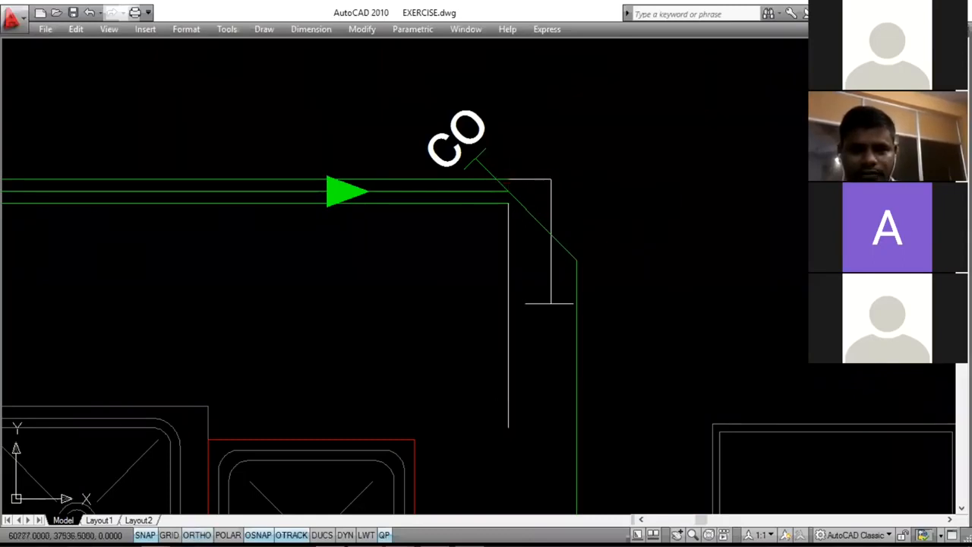
{"action": "left_click", "coordinate": [553, 424]}
{"action": "key", "text": "Escape"}
{"action": "scroll", "coordinate": [527, 178], "scroll_direction": "up", "scroll_amount": 3}
{"action": "left_click", "coordinate": [530, 181]}
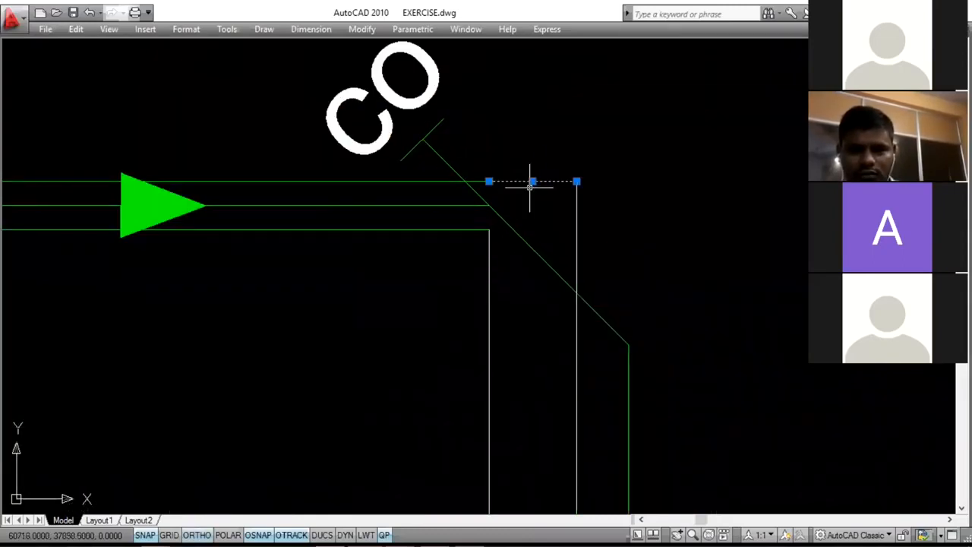
{"action": "key", "text": "Delete"}
- Stretch the upper offset line's end horizontally by about 67 units past the CO bend and draw a vertical line down from it
{"action": "left_click", "coordinate": [441, 180]}
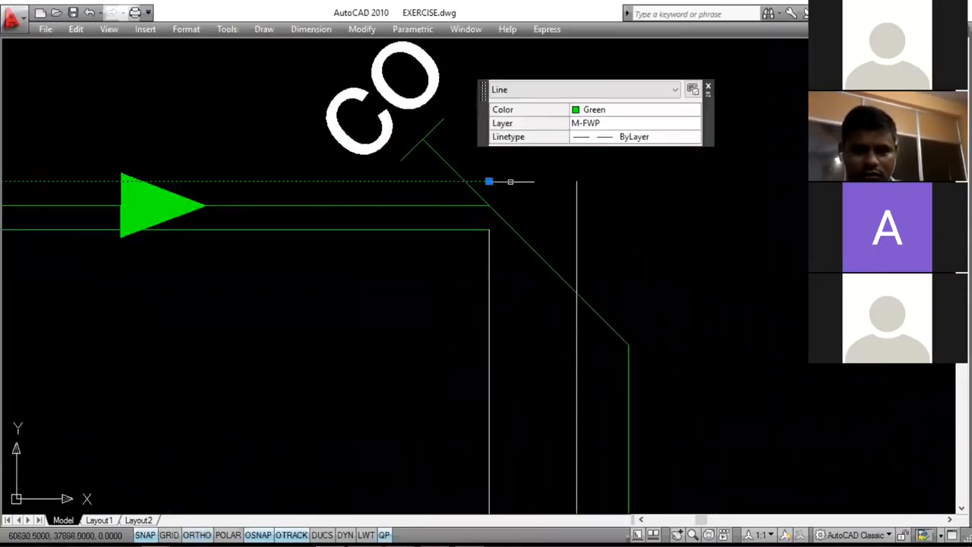
{"action": "left_click", "coordinate": [489, 181]}
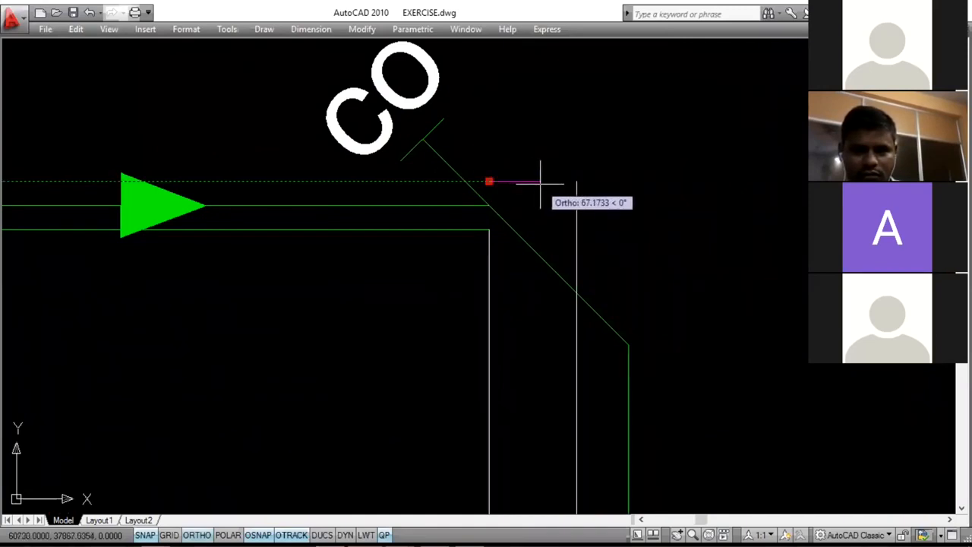
{"action": "left_click", "coordinate": [540, 186]}
{"action": "key", "text": "l"}
{"action": "key", "text": "Return"}
{"action": "left_click", "coordinate": [540, 180]}
{"action": "scroll", "coordinate": [532, 303], "scroll_direction": "down", "scroll_amount": 5}
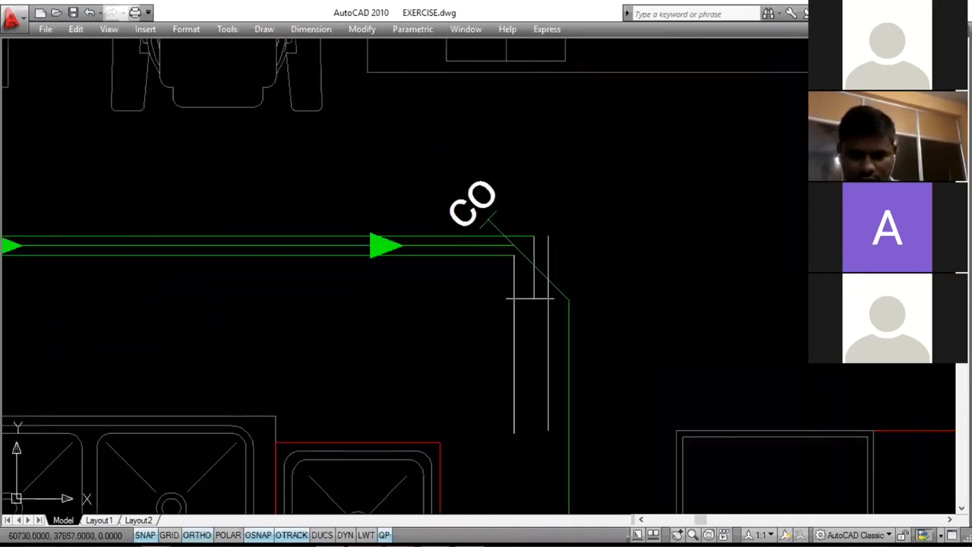
{"action": "scroll", "coordinate": [532, 383], "scroll_direction": "up", "scroll_amount": 4}
- Delete the surplus outer vertical line beside the new pipe bend
{"action": "left_click", "coordinate": [552, 346]}
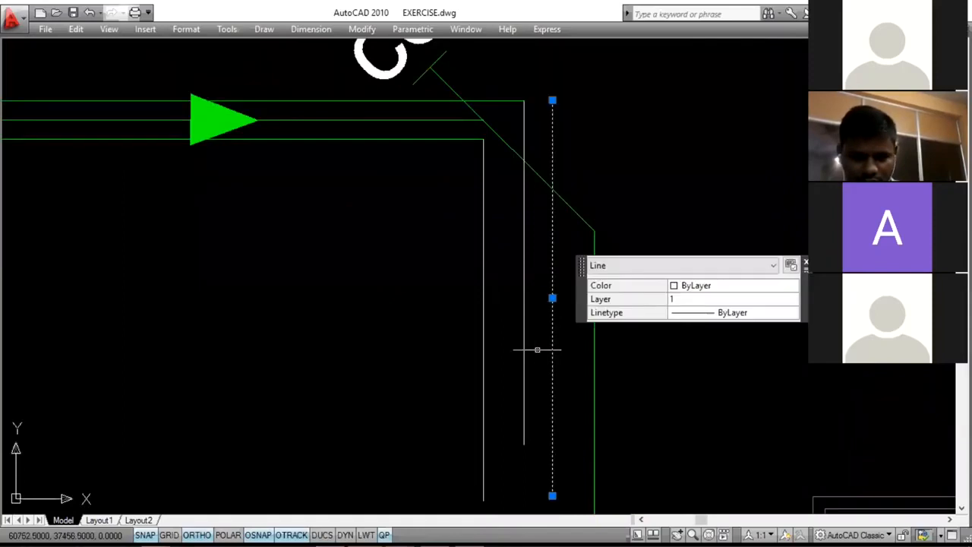
{"action": "key", "text": "Delete"}
{"action": "scroll", "coordinate": [503, 119], "scroll_direction": "up", "scroll_amount": 2}
{"action": "scroll", "coordinate": [494, 139], "scroll_direction": "up", "scroll_amount": 2}
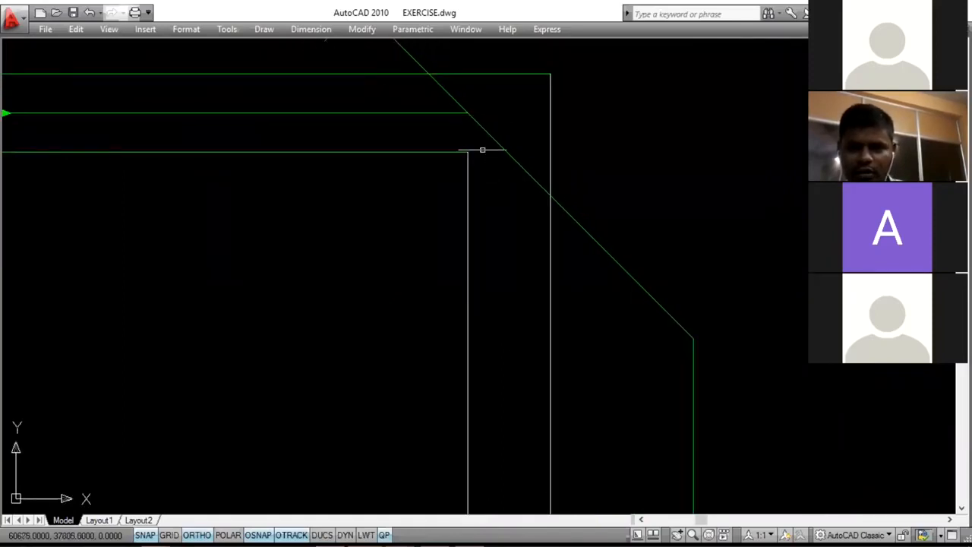
- Compare the right-angled double-line pipe bend with the angled CO bend and the surrounding kitchen drain layout
{"action": "scroll", "coordinate": [482, 150], "scroll_direction": "up", "scroll_amount": 4}
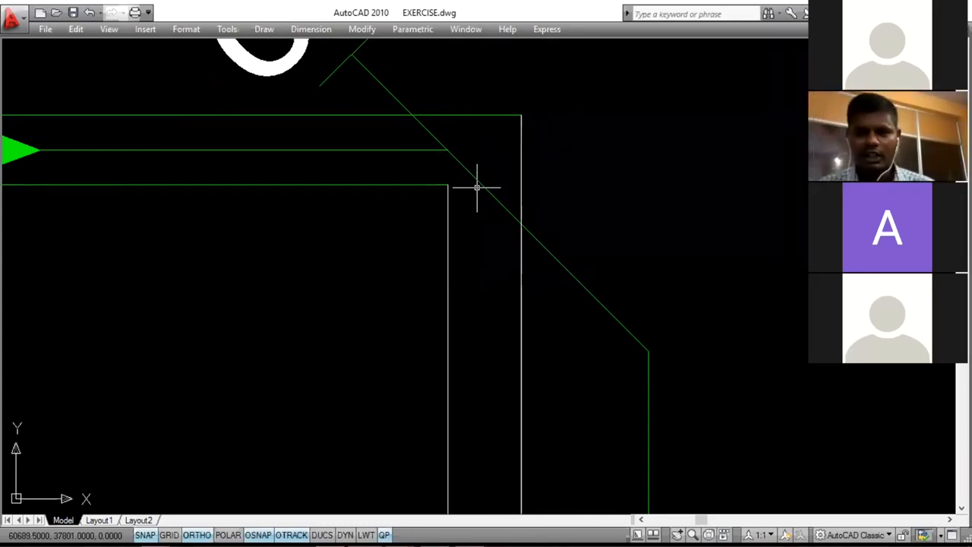
{"action": "scroll", "coordinate": [417, 182], "scroll_direction": "down", "scroll_amount": 2}
{"action": "scroll", "coordinate": [368, 185], "scroll_direction": "down", "scroll_amount": 2}
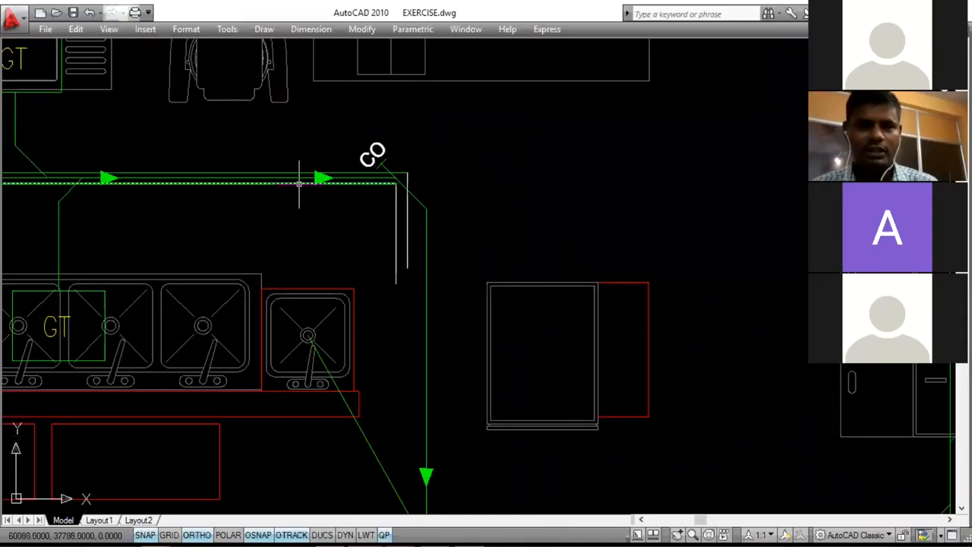
{"action": "scroll", "coordinate": [334, 199], "scroll_direction": "down", "scroll_amount": 2}
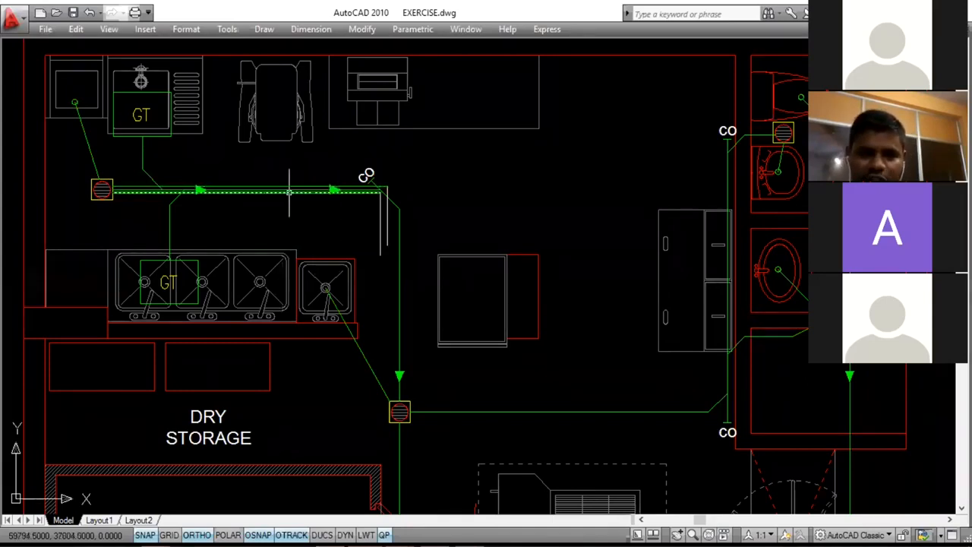
- Draw a thin slope triangle beside the CO bend with a vertical side about 77 units, a horizontal base about 815 units and a sloping line
{"action": "scroll", "coordinate": [288, 192], "scroll_direction": "up", "scroll_amount": 2}
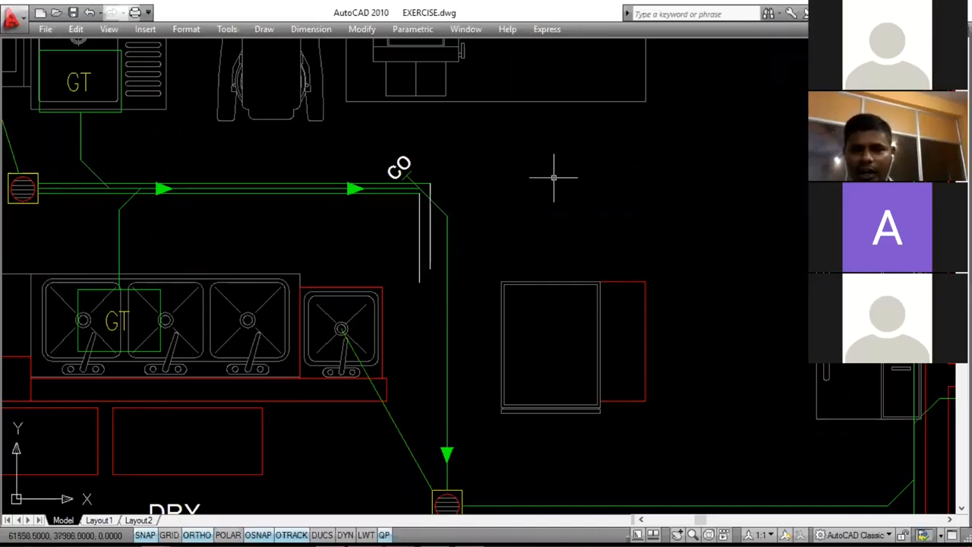
{"action": "scroll", "coordinate": [575, 175], "scroll_direction": "up", "scroll_amount": 3}
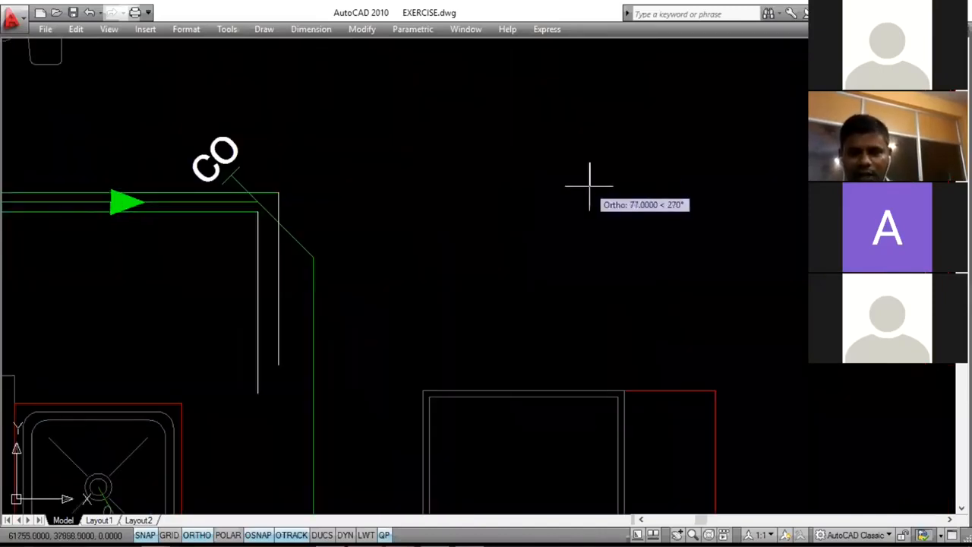
{"action": "left_click", "coordinate": [589, 185]}
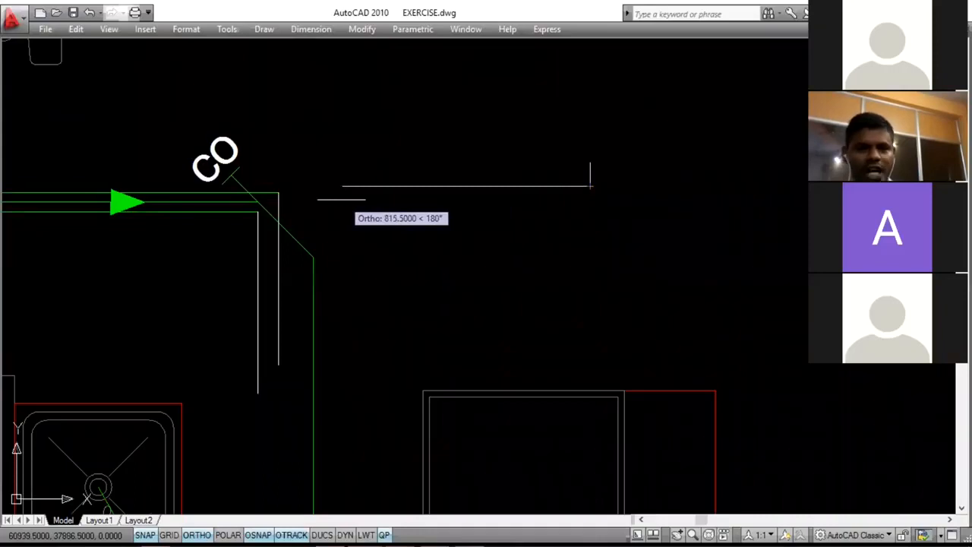
{"action": "left_click", "coordinate": [343, 199]}
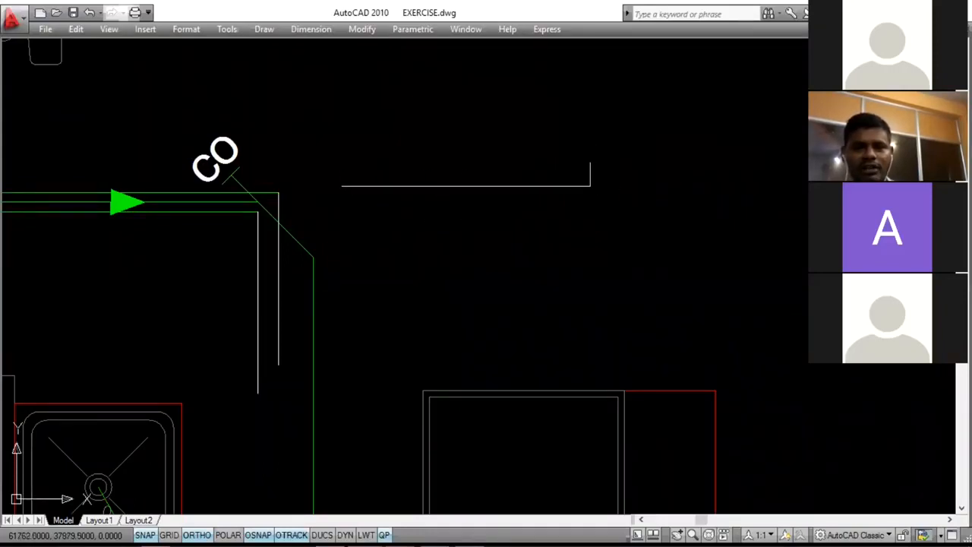
{"action": "left_click", "coordinate": [443, 186]}
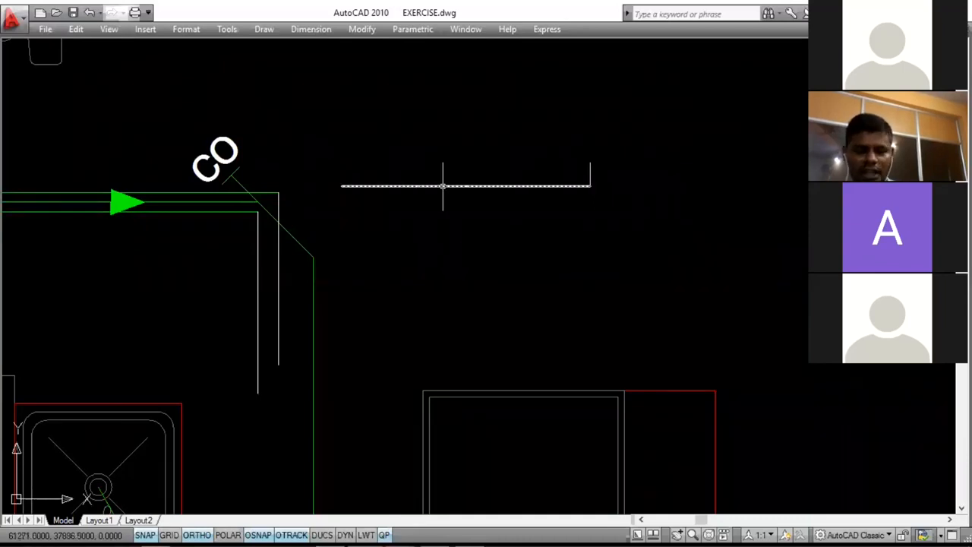
{"action": "left_click", "coordinate": [342, 186]}
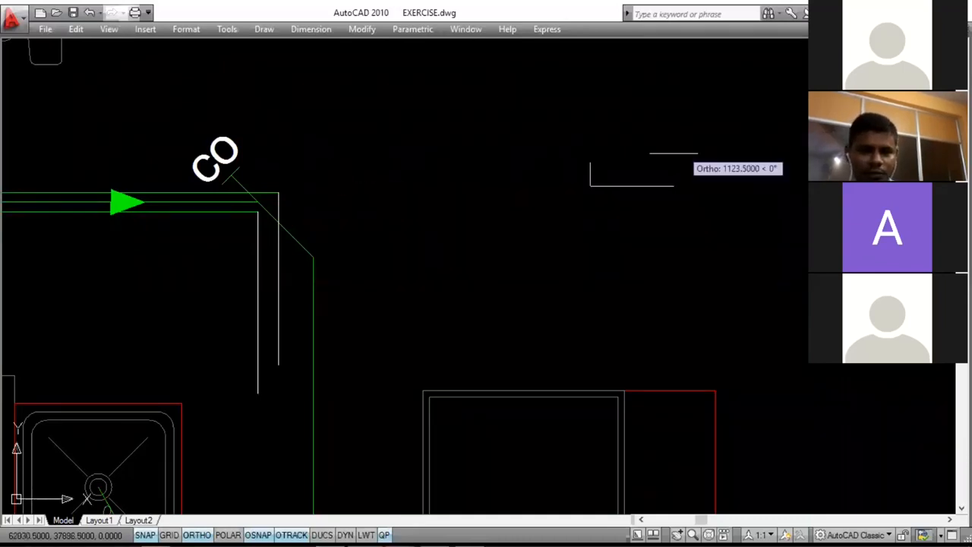
{"action": "left_click", "coordinate": [590, 162]}
{"action": "key", "text": "Escape"}
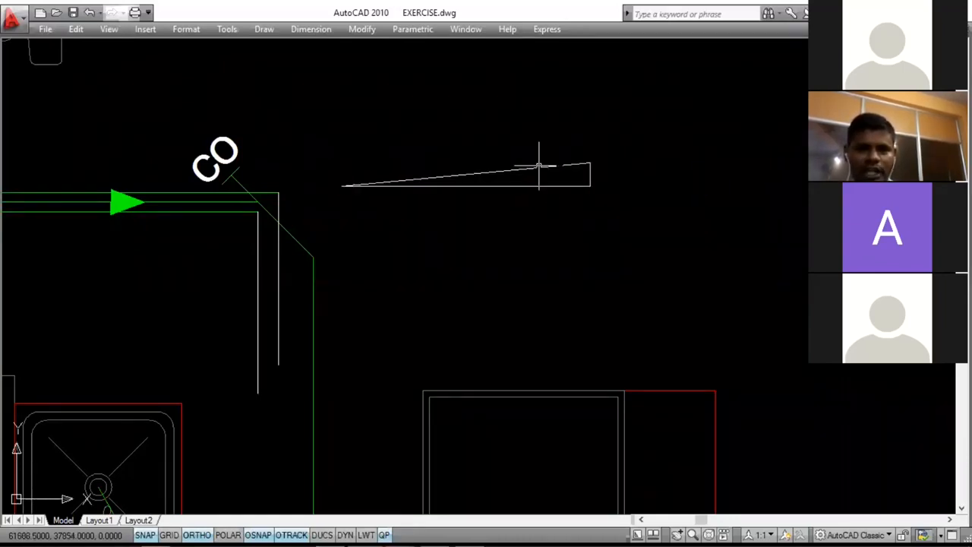
- Delete the three lines of the slope triangle beside the CO bend
{"action": "left_click", "coordinate": [538, 167]}
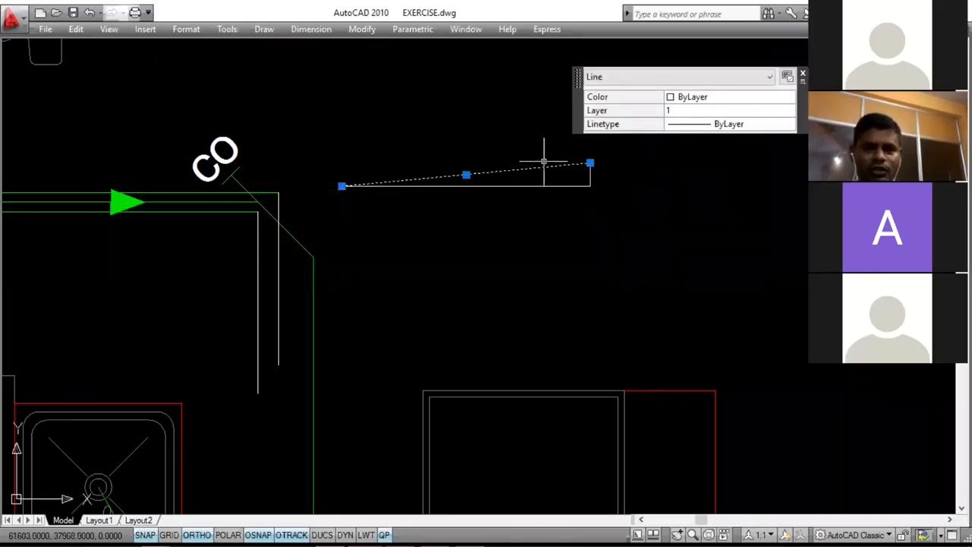
{"action": "key", "text": "Escape"}
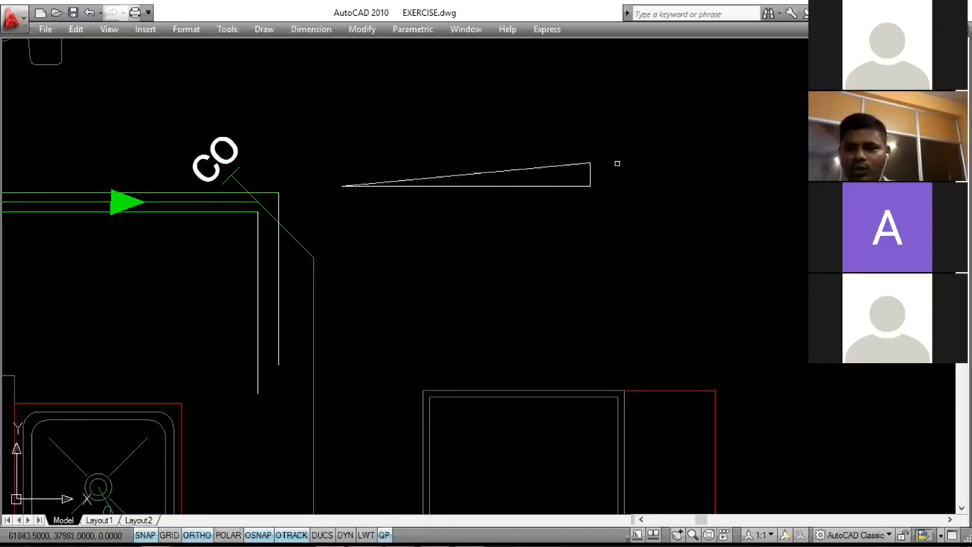
{"action": "left_click", "coordinate": [615, 150]}
{"action": "left_click", "coordinate": [505, 212]}
{"action": "key", "text": "Escape"}
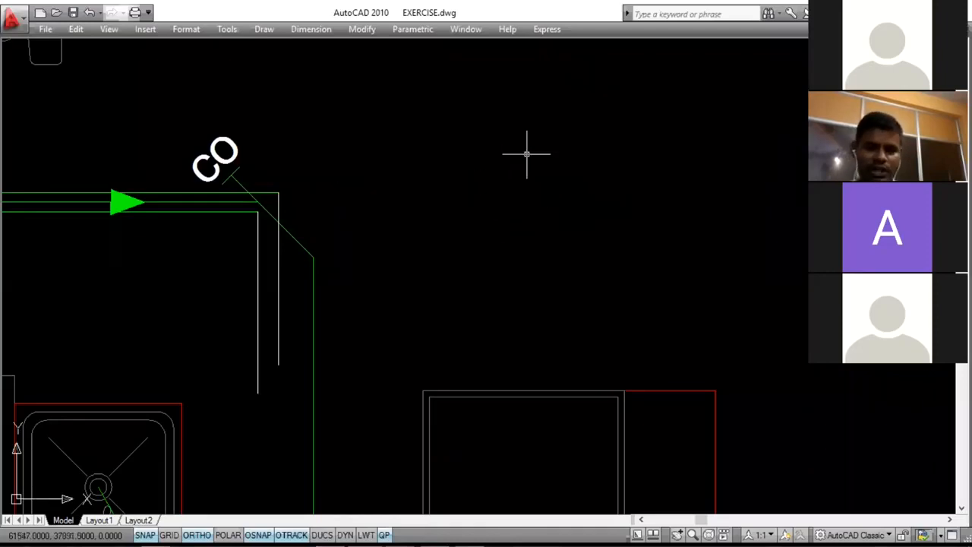
- Delete the right-angled pipe bend's two horizontal offset lines and two vertical lines at the CO point
{"action": "scroll", "coordinate": [527, 151], "scroll_direction": "down", "scroll_amount": 4}
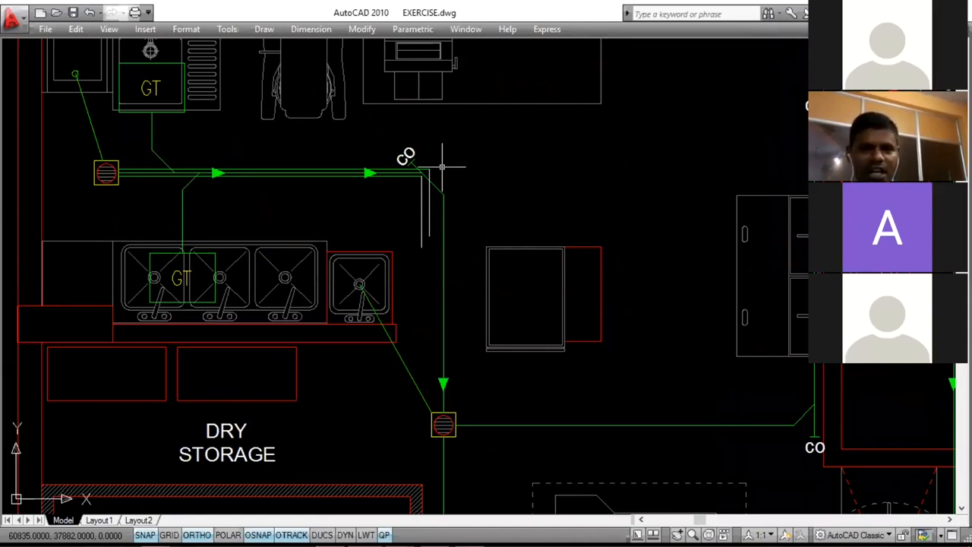
{"action": "scroll", "coordinate": [441, 166], "scroll_direction": "up", "scroll_amount": 6}
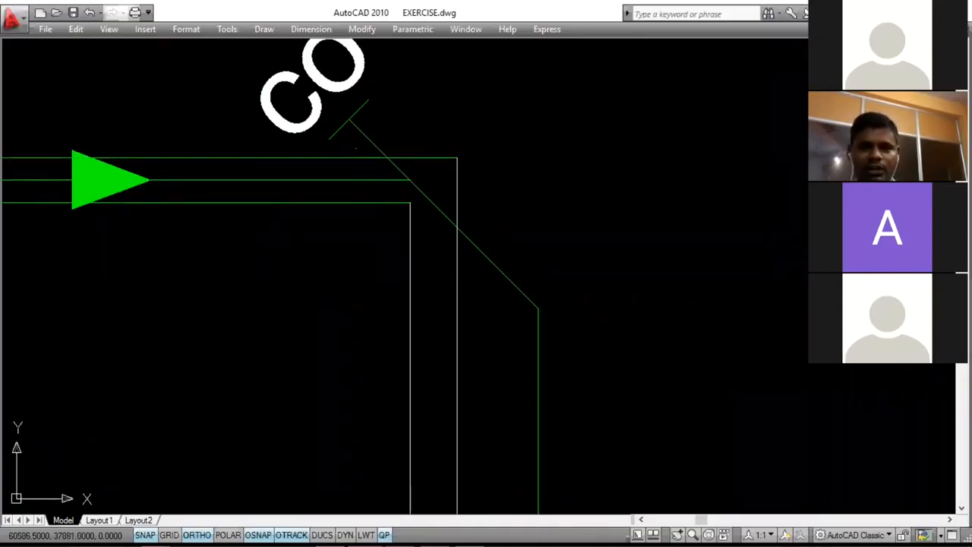
{"action": "left_click", "coordinate": [344, 161]}
{"action": "key", "text": "Delete"}
{"action": "left_click", "coordinate": [375, 203]}
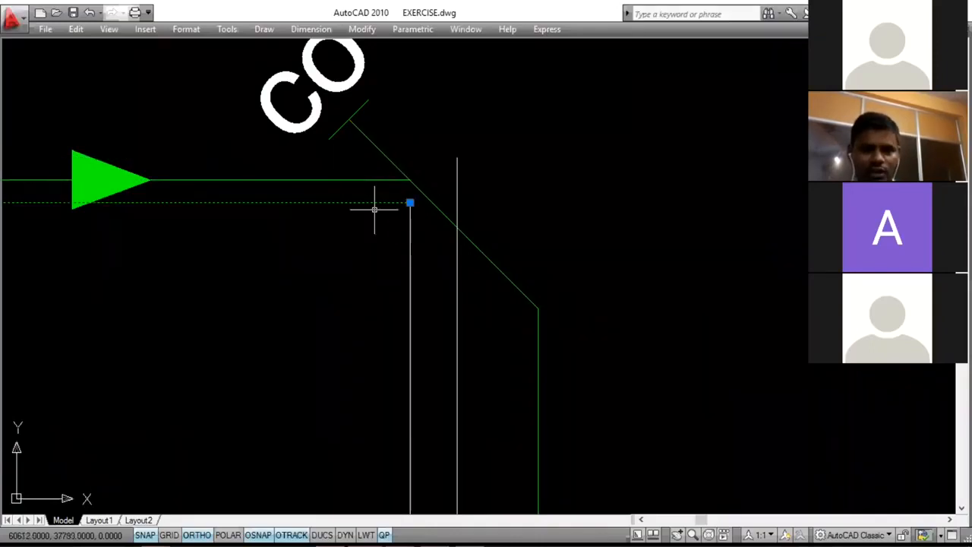
{"action": "key", "text": "Delete"}
{"action": "left_click", "coordinate": [410, 236]}
{"action": "key", "text": "Delete"}
{"action": "left_click", "coordinate": [457, 262]}
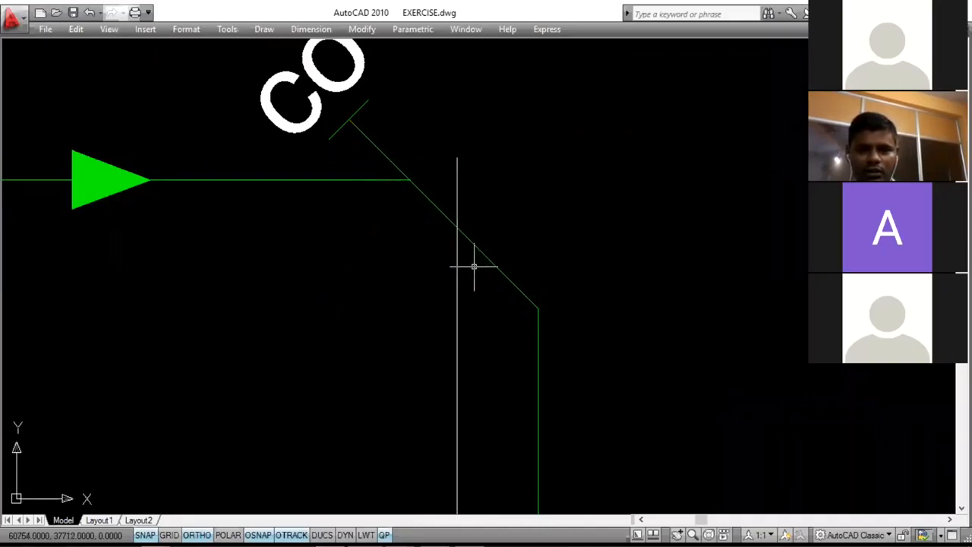
{"action": "key", "text": "Delete"}
- Survey the HVAC, plumbing and electrical drawing groups to see how the exercise sheet is arranged
{"action": "scroll", "coordinate": [413, 194], "scroll_direction": "down", "scroll_amount": 8}
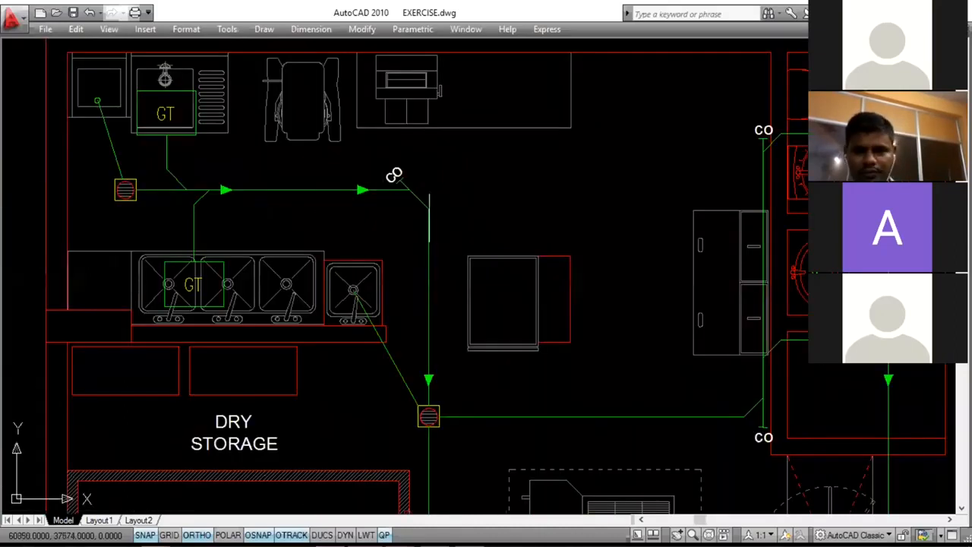
{"action": "scroll", "coordinate": [334, 200], "scroll_direction": "down", "scroll_amount": 3}
{"action": "scroll", "coordinate": [332, 198], "scroll_direction": "down", "scroll_amount": 6}
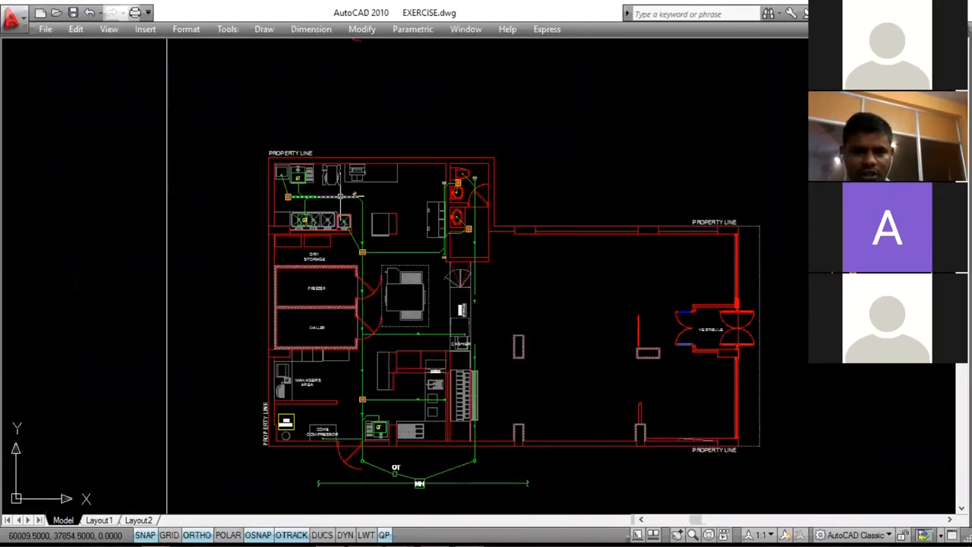
{"action": "scroll", "coordinate": [365, 181], "scroll_direction": "up", "scroll_amount": 2}
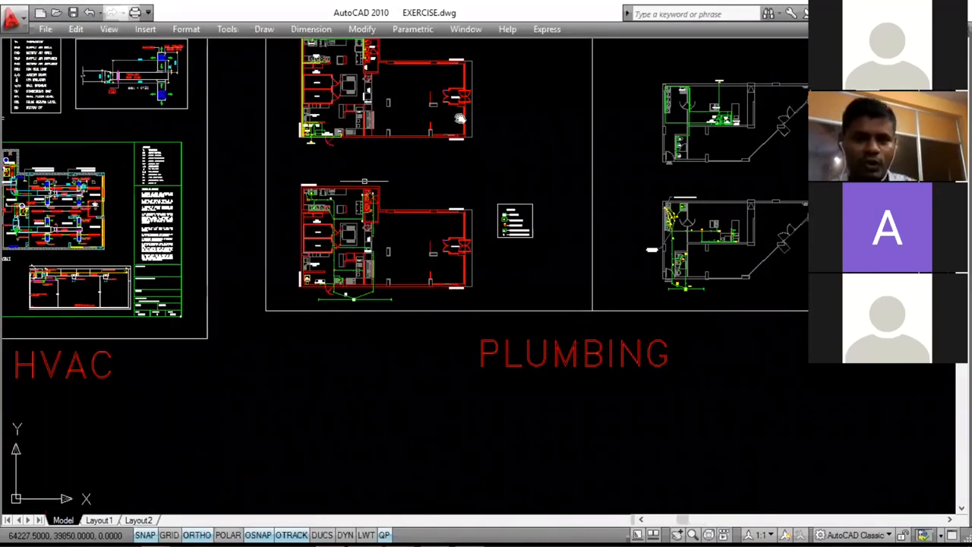
{"action": "scroll", "coordinate": [403, 164], "scroll_direction": "down", "scroll_amount": 3}
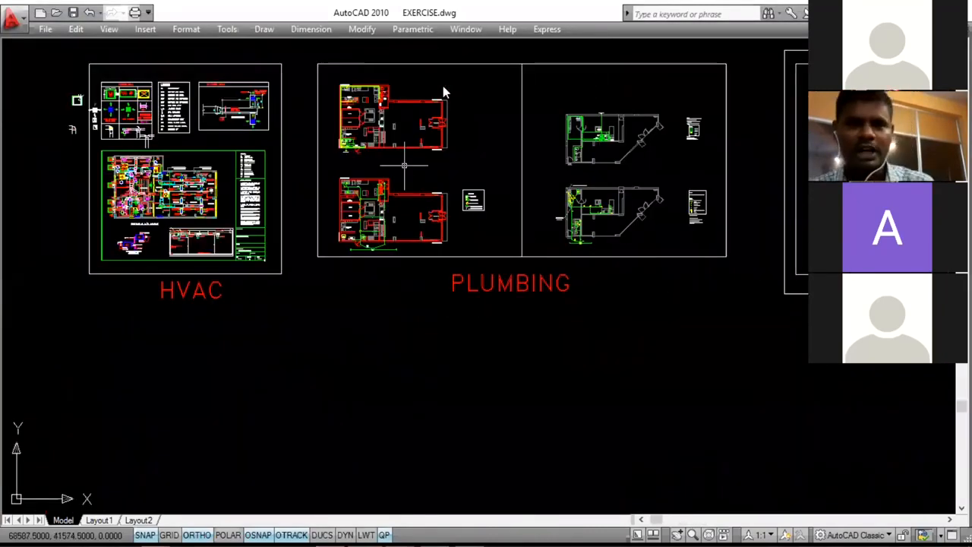
{"action": "scroll", "coordinate": [446, 163], "scroll_direction": "down", "scroll_amount": 2}
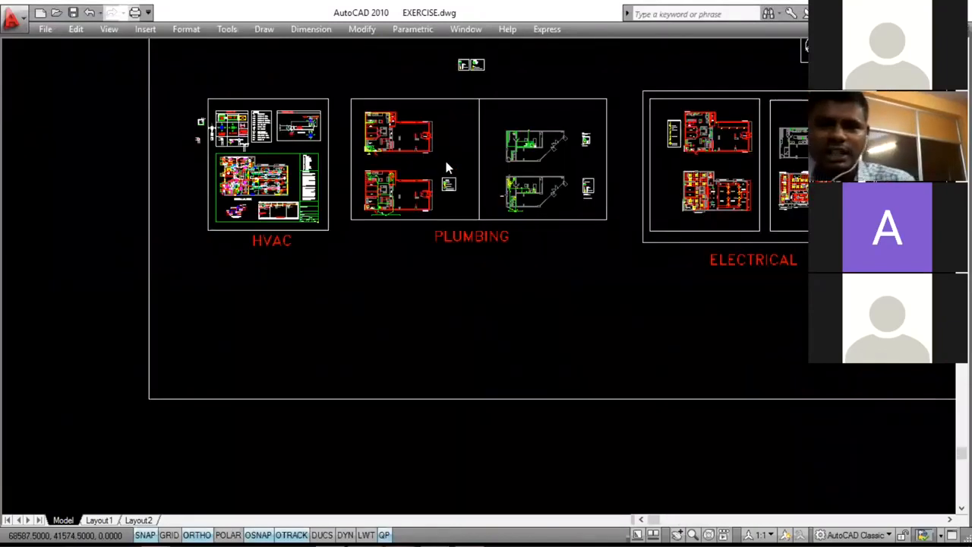
{"action": "scroll", "coordinate": [447, 166], "scroll_direction": "down", "scroll_amount": 3}
{"action": "scroll", "coordinate": [515, 173], "scroll_direction": "up", "scroll_amount": 5}
{"action": "scroll", "coordinate": [366, 167], "scroll_direction": "up", "scroll_amount": 2}
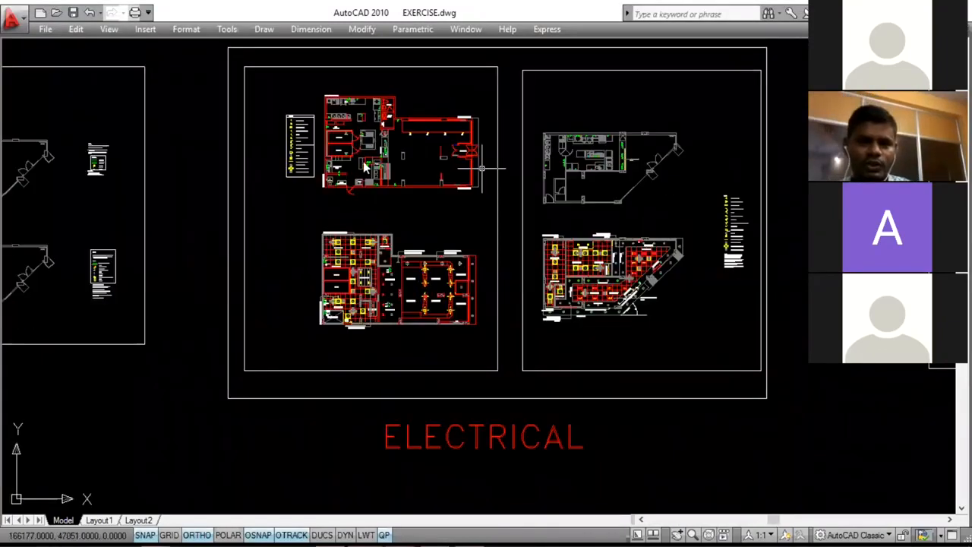
{"action": "scroll", "coordinate": [300, 171], "scroll_direction": "down", "scroll_amount": 5}
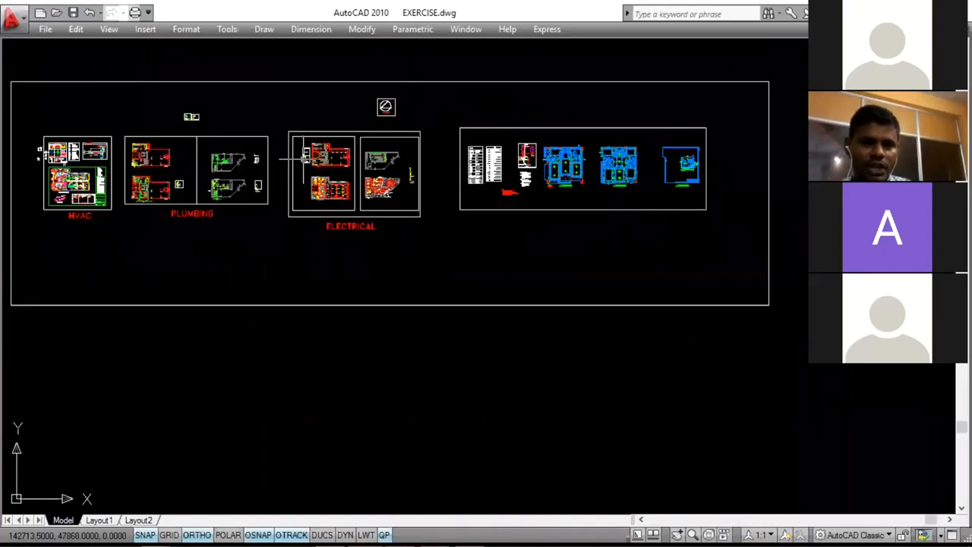
- Examine the kitchen outlets in the first electrical plan, the ceiling lighting plan below it and the symbol legend
{"action": "scroll", "coordinate": [303, 157], "scroll_direction": "up", "scroll_amount": 7}
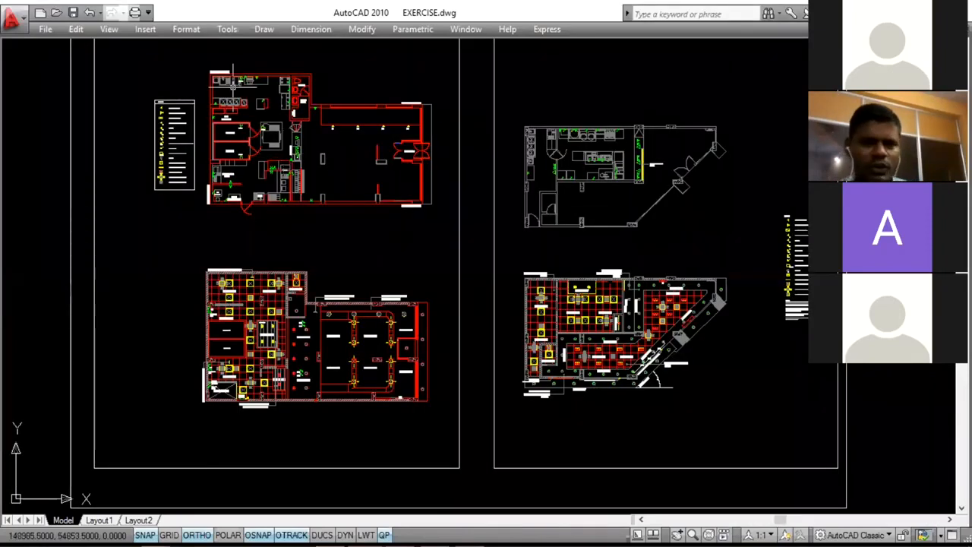
{"action": "scroll", "coordinate": [233, 86], "scroll_direction": "up", "scroll_amount": 4}
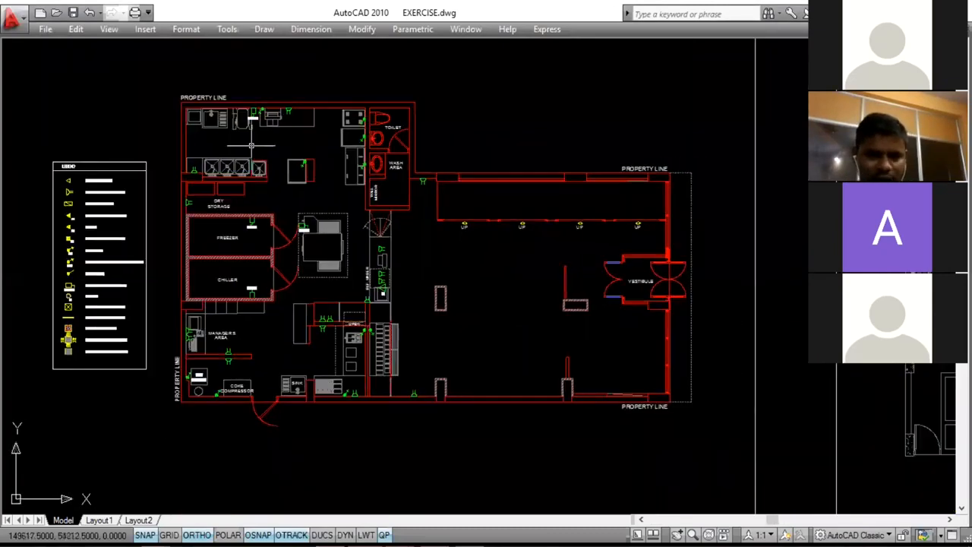
{"action": "scroll", "coordinate": [262, 157], "scroll_direction": "up", "scroll_amount": 2}
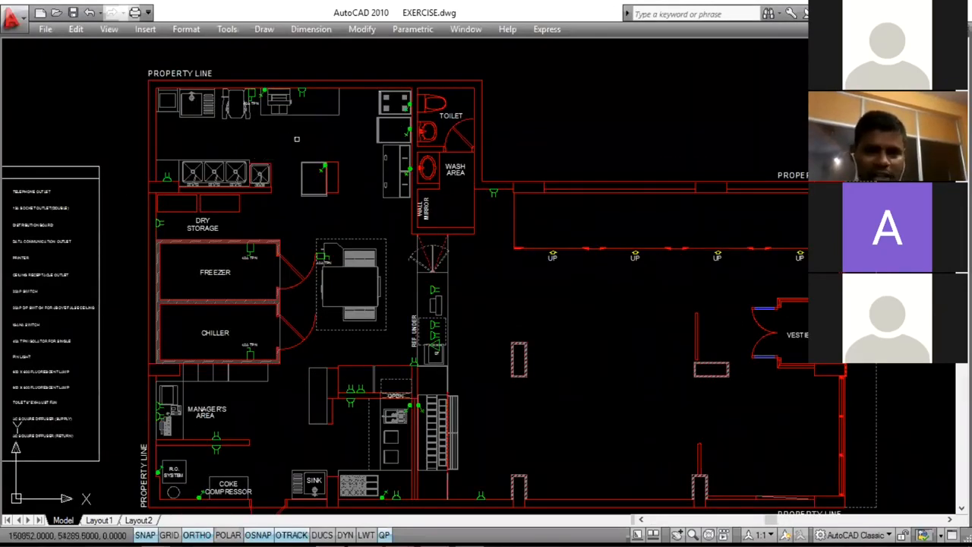
{"action": "scroll", "coordinate": [296, 138], "scroll_direction": "up", "scroll_amount": 2}
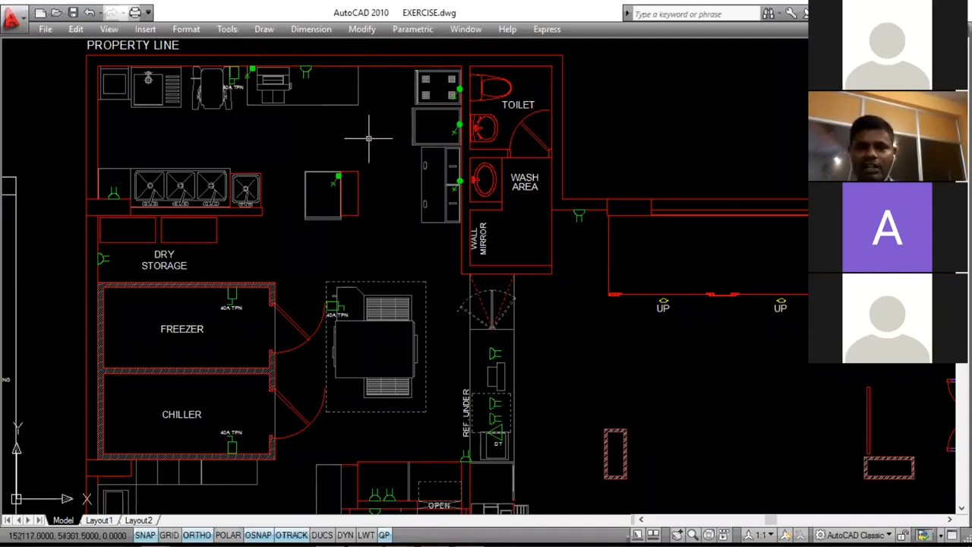
{"action": "scroll", "coordinate": [369, 141], "scroll_direction": "down", "scroll_amount": 6}
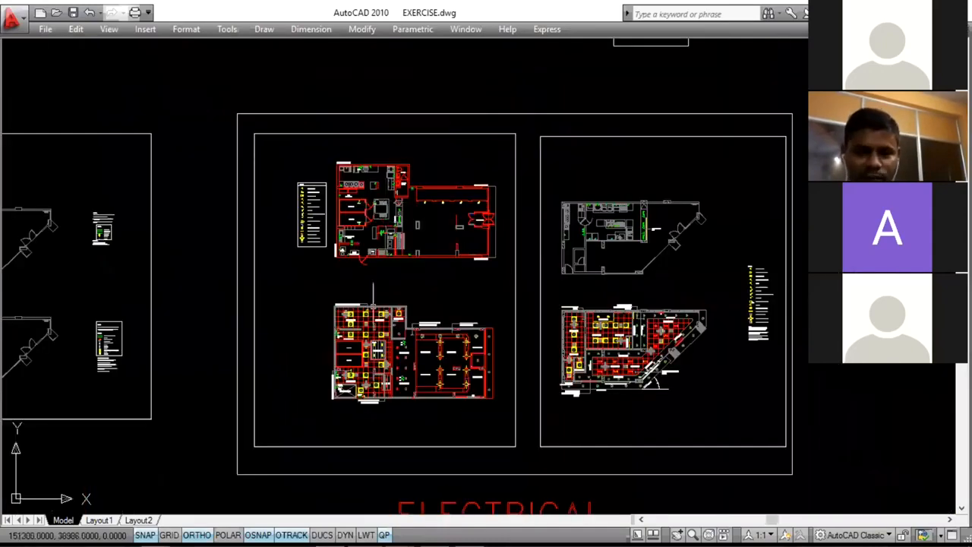
{"action": "scroll", "coordinate": [372, 304], "scroll_direction": "up", "scroll_amount": 8}
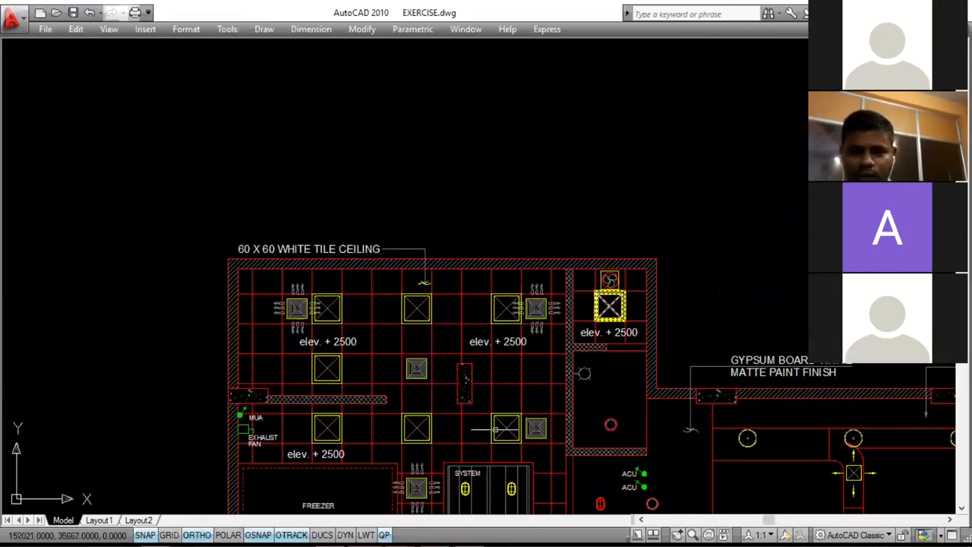
{"action": "scroll", "coordinate": [349, 258], "scroll_direction": "down", "scroll_amount": 4}
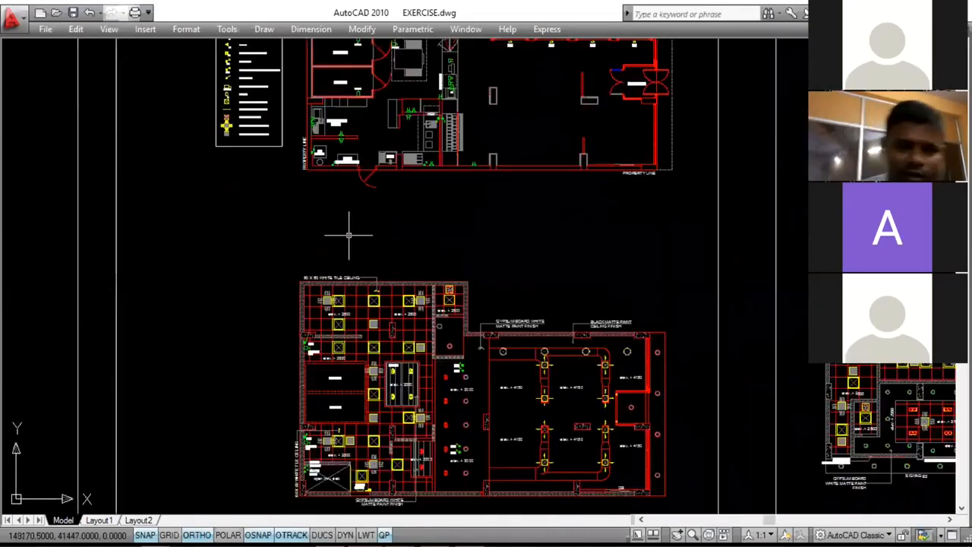
{"action": "scroll", "coordinate": [349, 236], "scroll_direction": "down", "scroll_amount": 2}
{"action": "scroll", "coordinate": [380, 148], "scroll_direction": "up", "scroll_amount": 5}
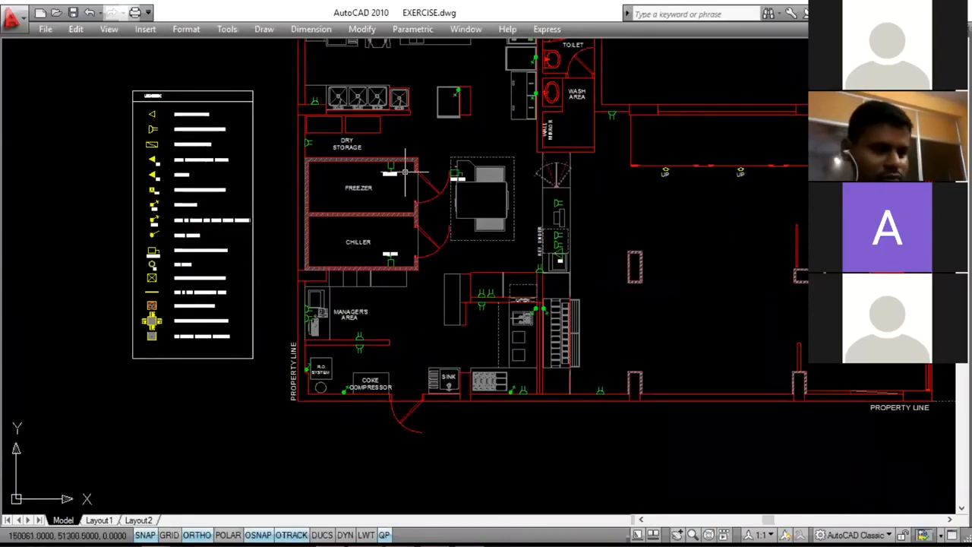
- Look over the electrical plans and the neighbouring unlabelled group of blue building plans with their legends
{"action": "scroll", "coordinate": [410, 173], "scroll_direction": "down", "scroll_amount": 3}
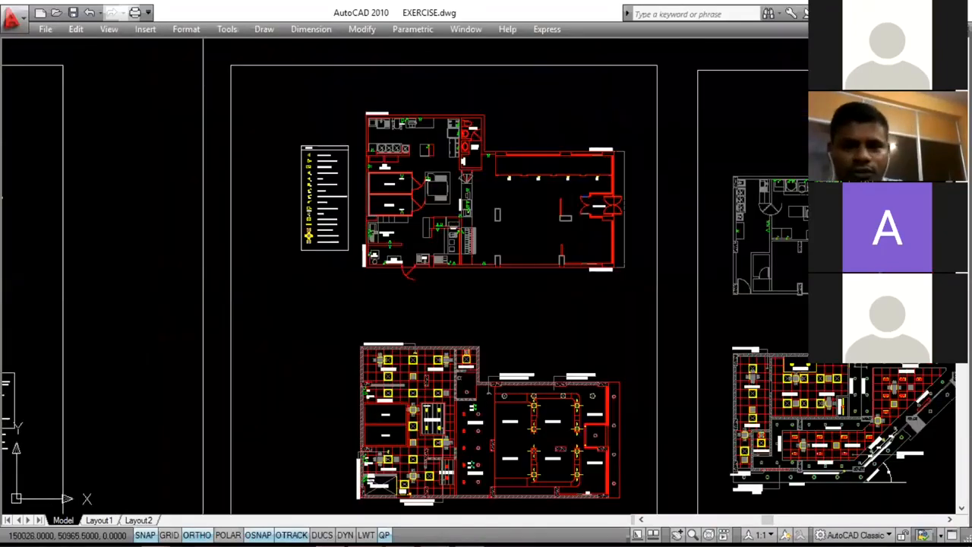
{"action": "scroll", "coordinate": [423, 96], "scroll_direction": "up", "scroll_amount": 2}
{"action": "scroll", "coordinate": [423, 96], "scroll_direction": "down", "scroll_amount": 3}
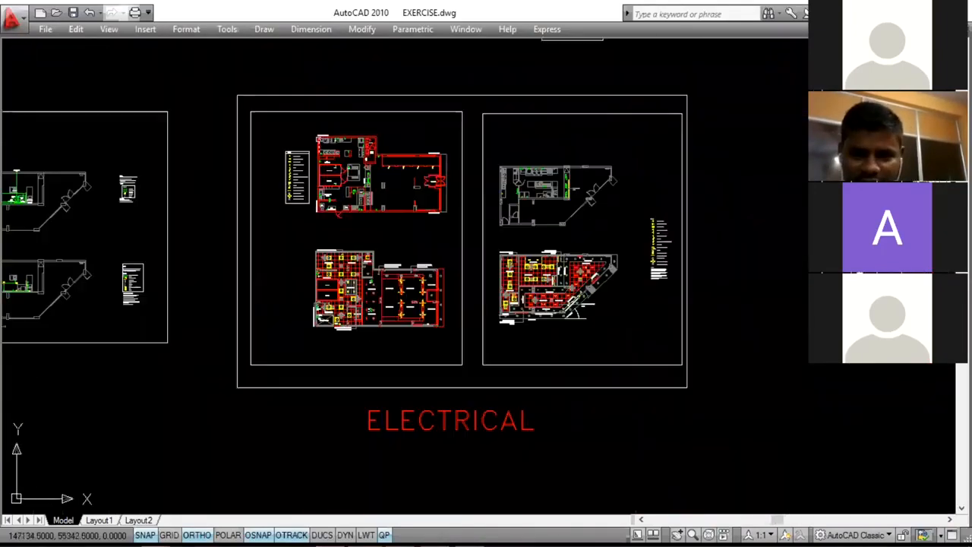
{"action": "scroll", "coordinate": [338, 144], "scroll_direction": "up", "scroll_amount": 1}
{"action": "scroll", "coordinate": [338, 146], "scroll_direction": "up", "scroll_amount": 1}
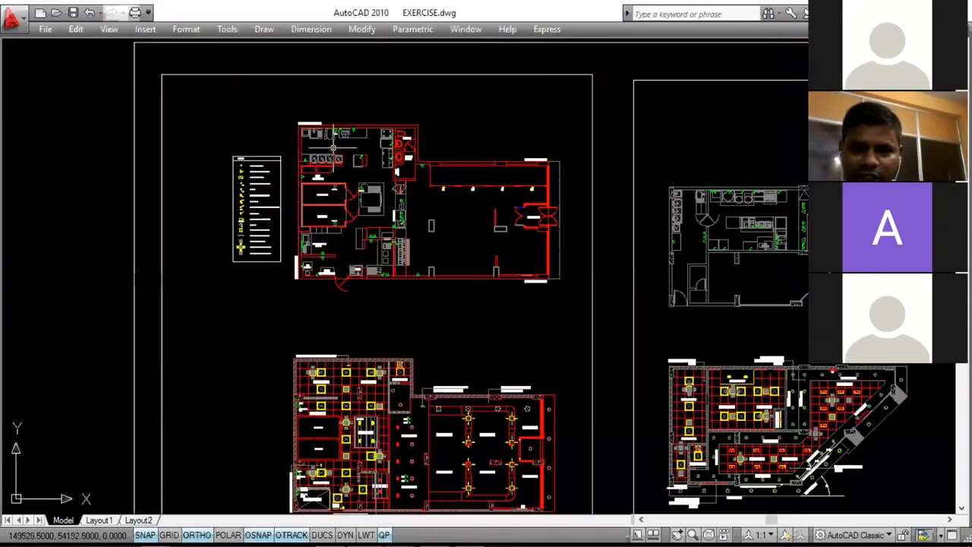
{"action": "scroll", "coordinate": [443, 156], "scroll_direction": "down", "scroll_amount": 3}
{"action": "scroll", "coordinate": [443, 156], "scroll_direction": "up", "scroll_amount": 3}
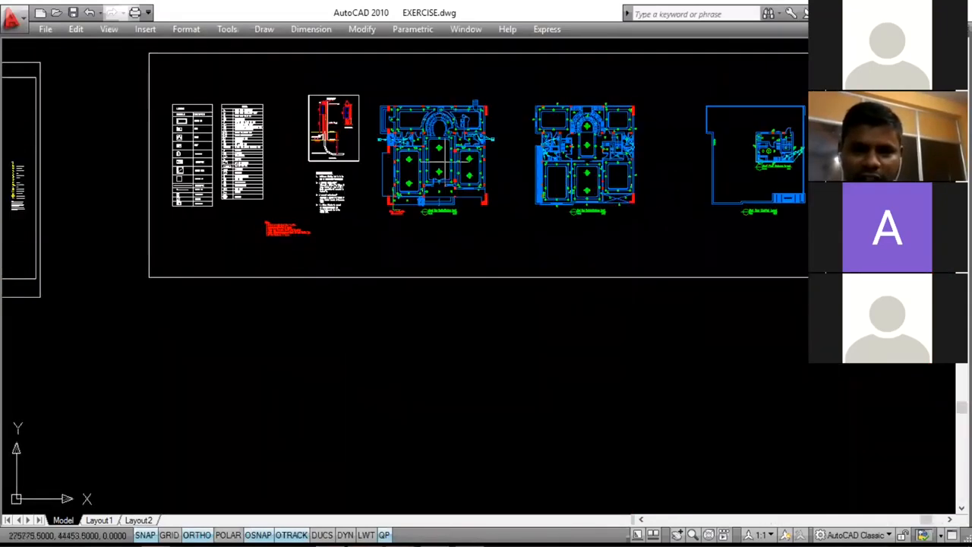
{"action": "scroll", "coordinate": [581, 152], "scroll_direction": "down", "scroll_amount": 1}
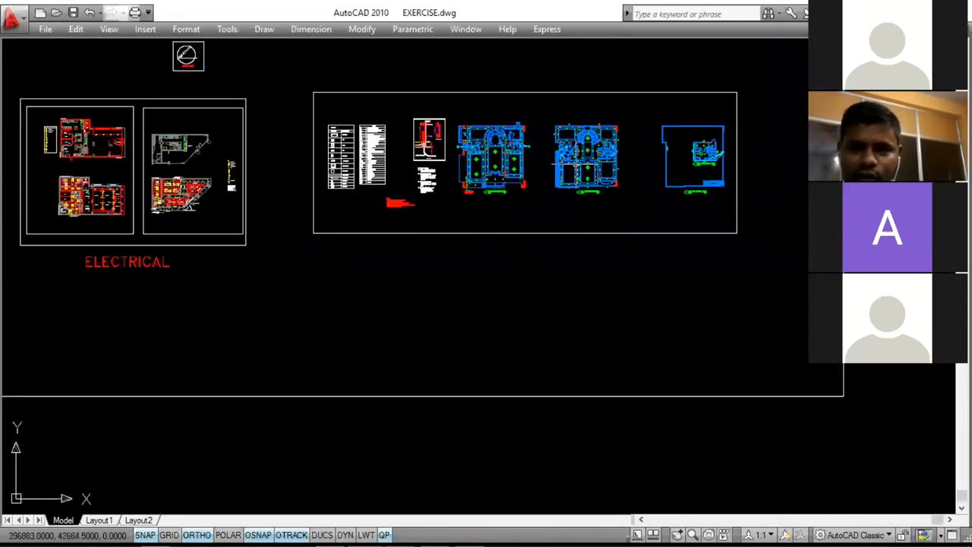
{"action": "scroll", "coordinate": [582, 169], "scroll_direction": "down", "scroll_amount": 2}
{"action": "scroll", "coordinate": [393, 166], "scroll_direction": "up", "scroll_amount": 10}
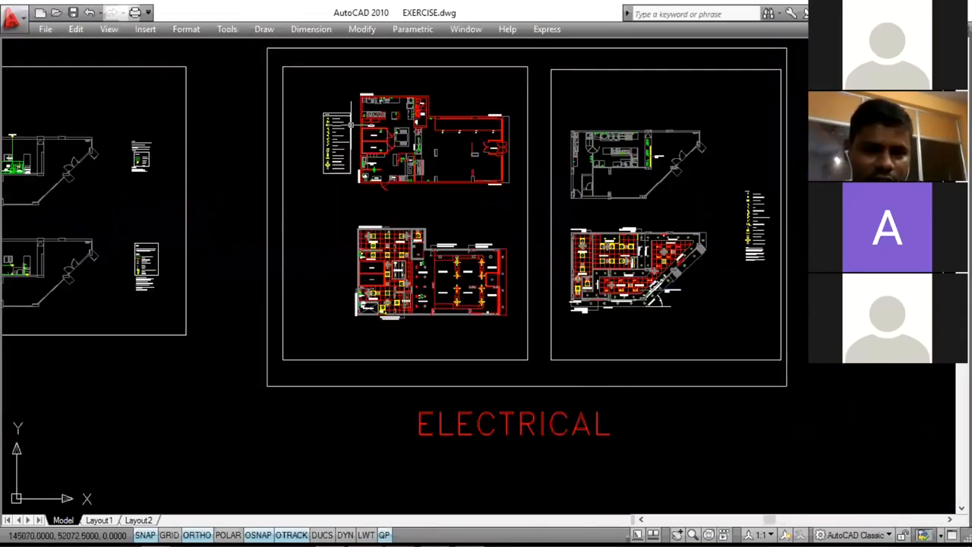
- Look over the upper-left electrical floor plan from the kitchen and storage rooms across to the vestibule
{"action": "scroll", "coordinate": [338, 129], "scroll_direction": "down", "scroll_amount": 2}
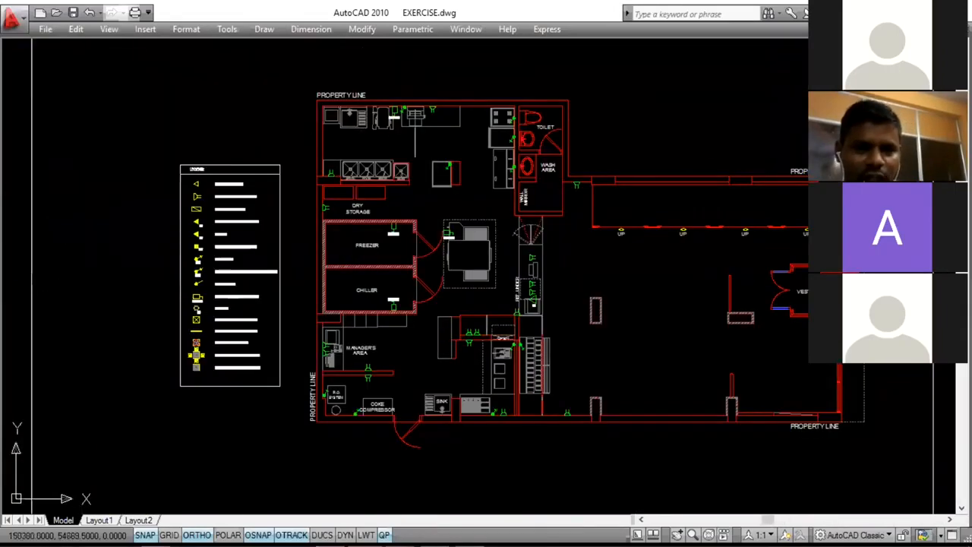
{"action": "middle_click_drag", "start_coordinate": [370, 161], "coordinate": [273, 165]}
{"action": "scroll", "coordinate": [262, 161], "scroll_direction": "down", "scroll_amount": 1}
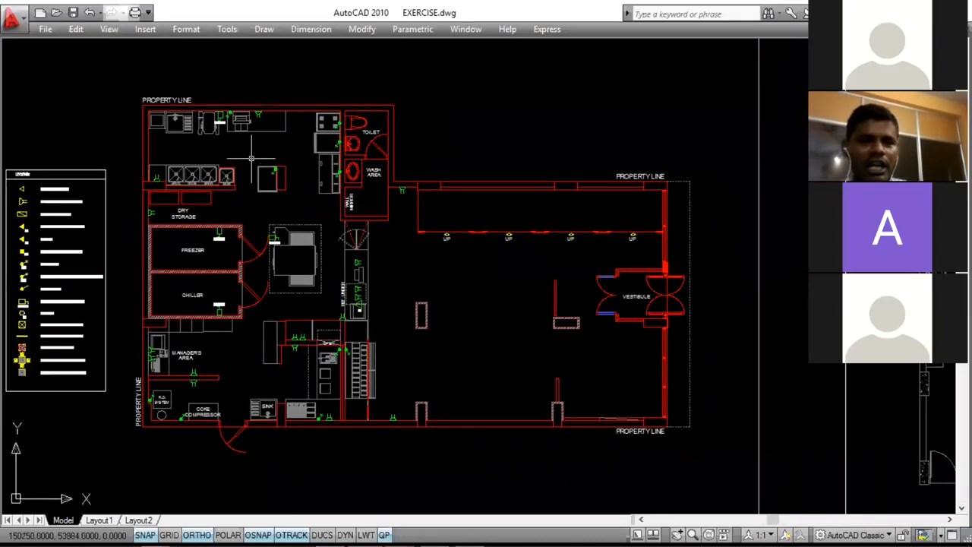
{"action": "scroll", "coordinate": [253, 156], "scroll_direction": "down", "scroll_amount": 1}
{"action": "scroll", "coordinate": [254, 155], "scroll_direction": "up", "scroll_amount": 1}
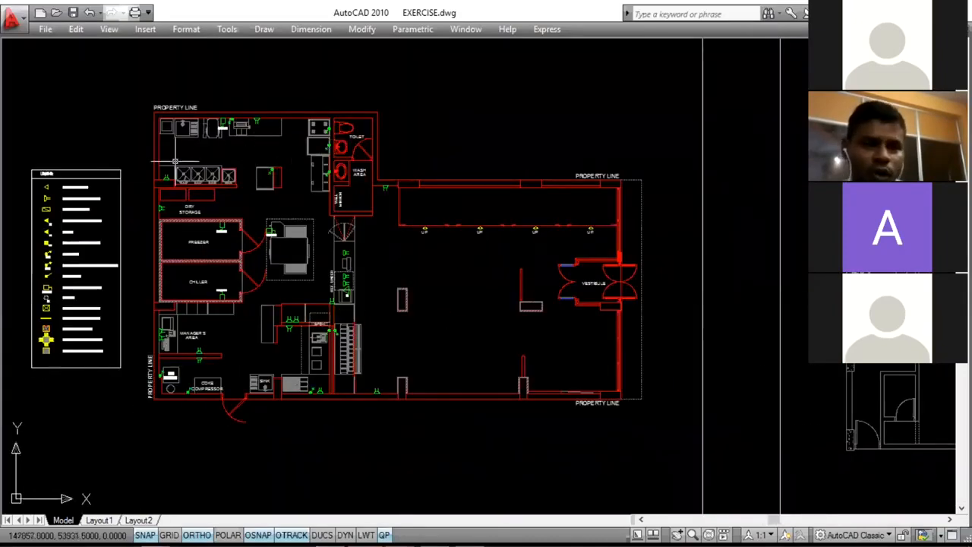
{"action": "scroll", "coordinate": [58, 189], "scroll_direction": "up", "scroll_amount": 1}
{"action": "middle_click_drag", "start_coordinate": [174, 168], "coordinate": [235, 148]}
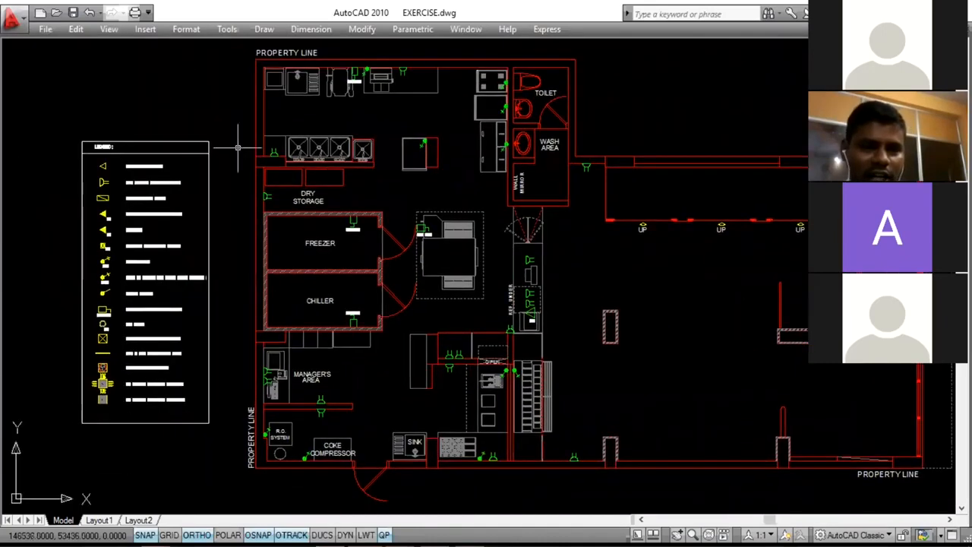
- Read the electrical plan's legend from the telephone outlet down to the AC square diffuser (return) symbol
{"action": "scroll", "coordinate": [119, 183], "scroll_direction": "up", "scroll_amount": 4}
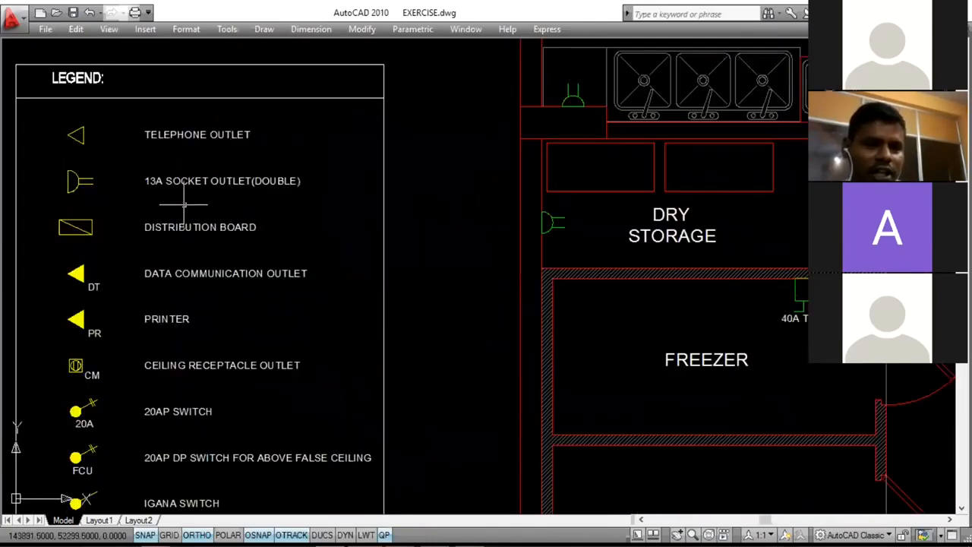
{"action": "middle_click_drag", "start_coordinate": [212, 191], "coordinate": [203, 164]}
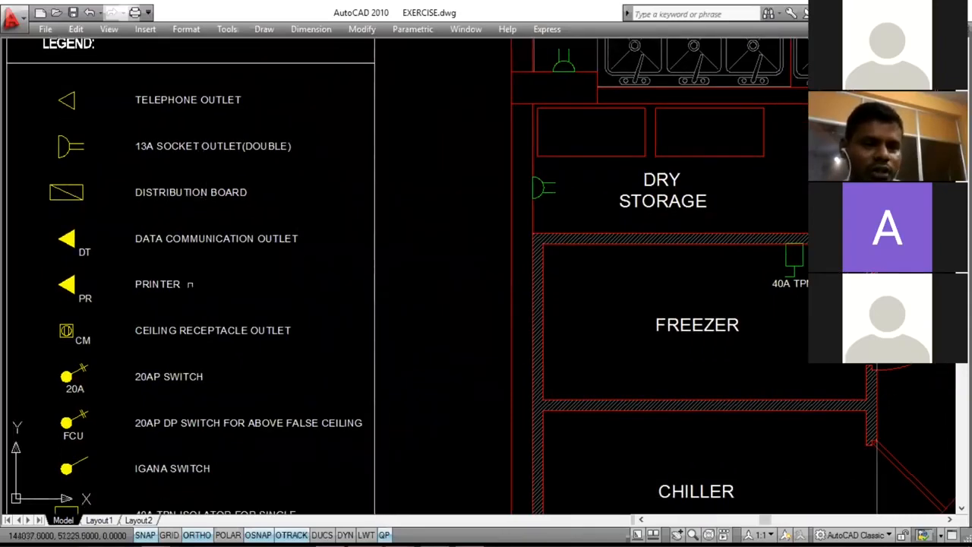
{"action": "middle_click_drag", "start_coordinate": [189, 284], "coordinate": [169, 217]}
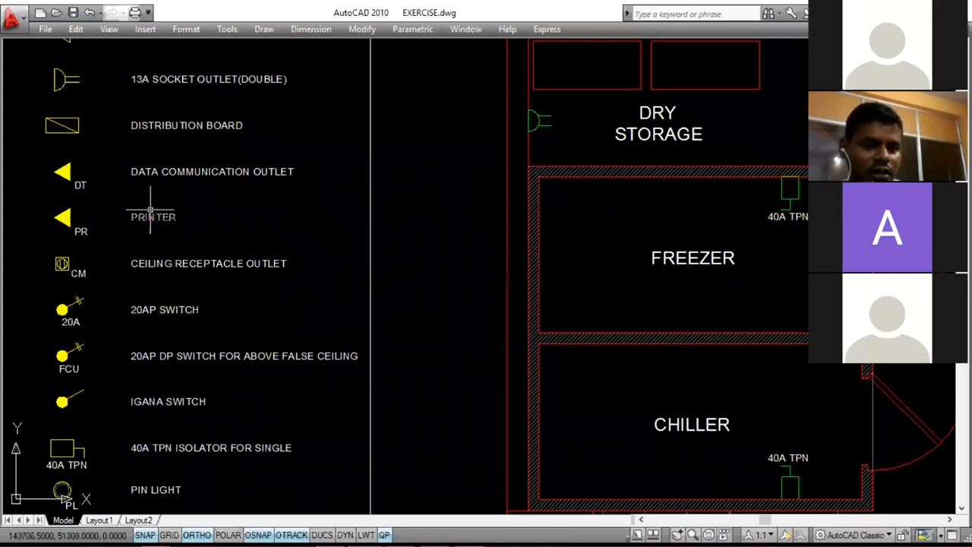
{"action": "scroll", "coordinate": [156, 220], "scroll_direction": "down", "scroll_amount": 2}
{"action": "scroll", "coordinate": [169, 247], "scroll_direction": "up", "scroll_amount": 3}
{"action": "middle_click_drag", "start_coordinate": [168, 248], "coordinate": [159, 192]}
{"action": "scroll", "coordinate": [159, 192], "scroll_direction": "down", "scroll_amount": 2}
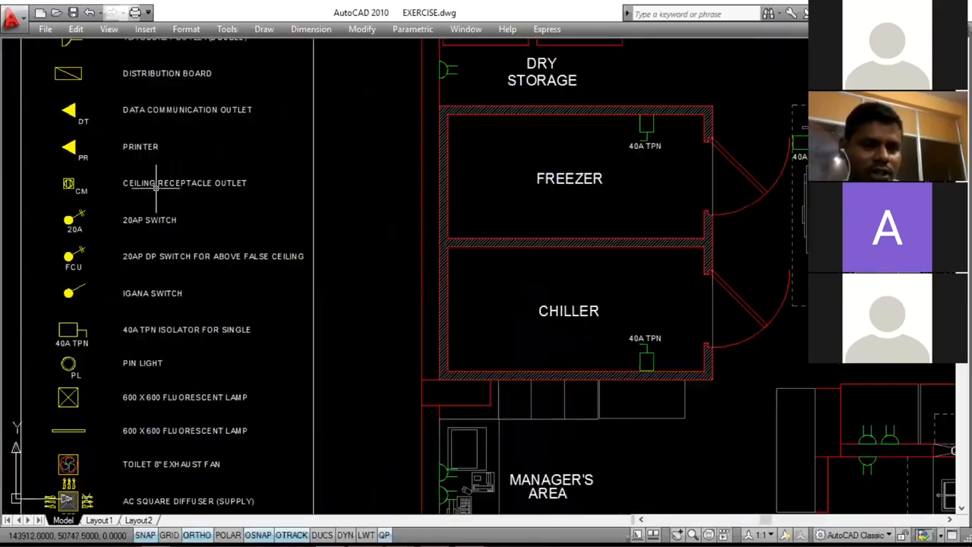
{"action": "mouse_move", "coordinate": [169, 278]}
{"action": "middle_mouse_down"}
{"action": "mouse_move", "coordinate": [185, 207]}
{"action": "mouse_move", "coordinate": [201, 247]}
{"action": "middle_mouse_up"}
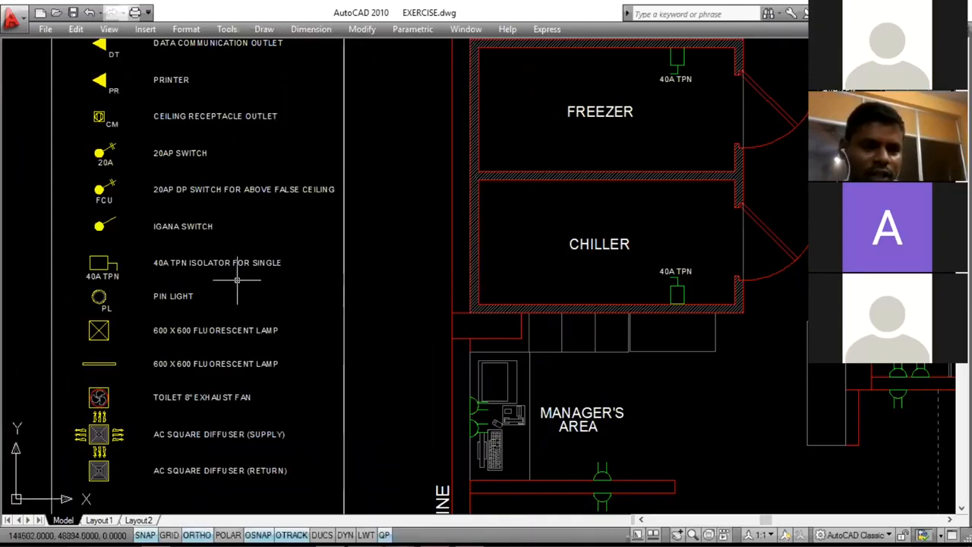
{"action": "scroll", "coordinate": [237, 279], "scroll_direction": "down", "scroll_amount": 5}
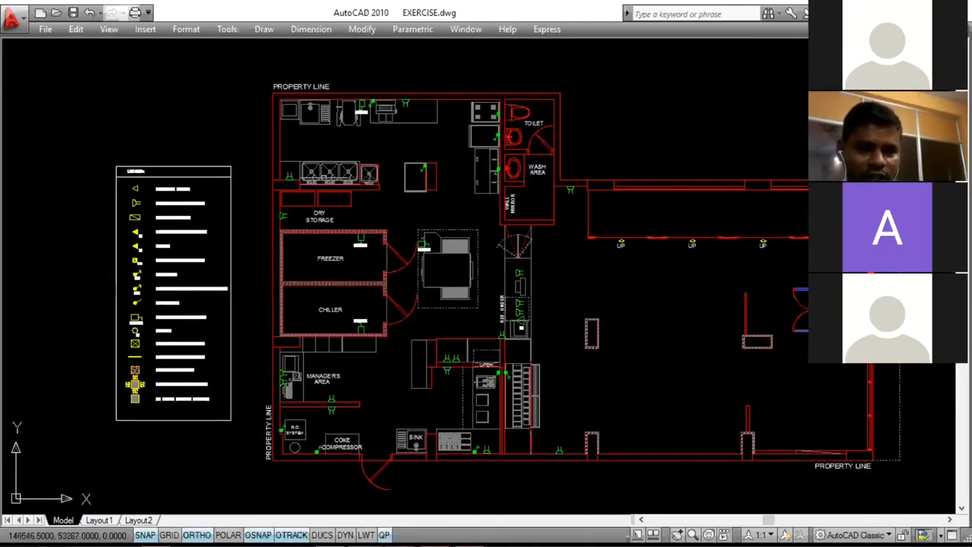
- Review the telephone outlet, 13A double socket outlet and distribution board symbols at the start of the legend
{"action": "scroll", "coordinate": [139, 194], "scroll_direction": "up", "scroll_amount": 3}
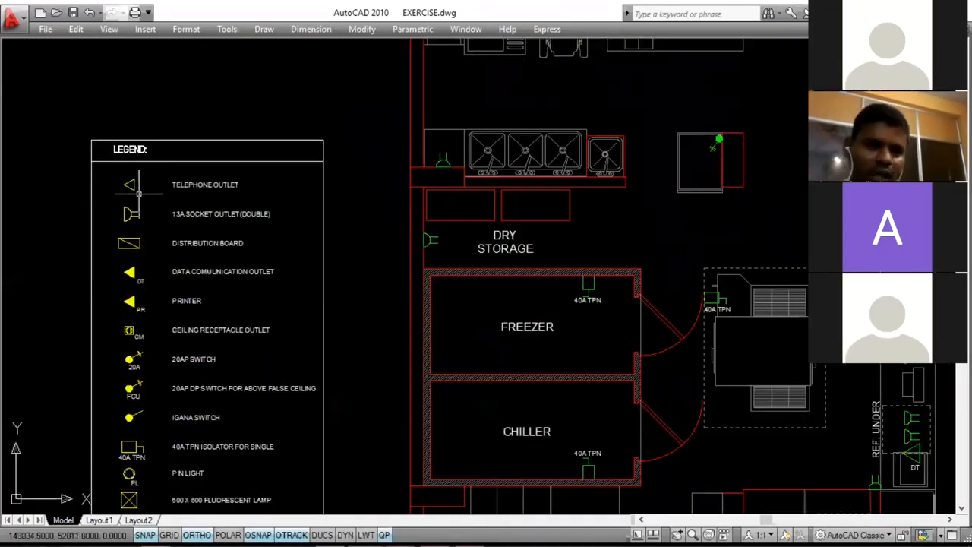
{"action": "scroll", "coordinate": [139, 194], "scroll_direction": "up", "scroll_amount": 3}
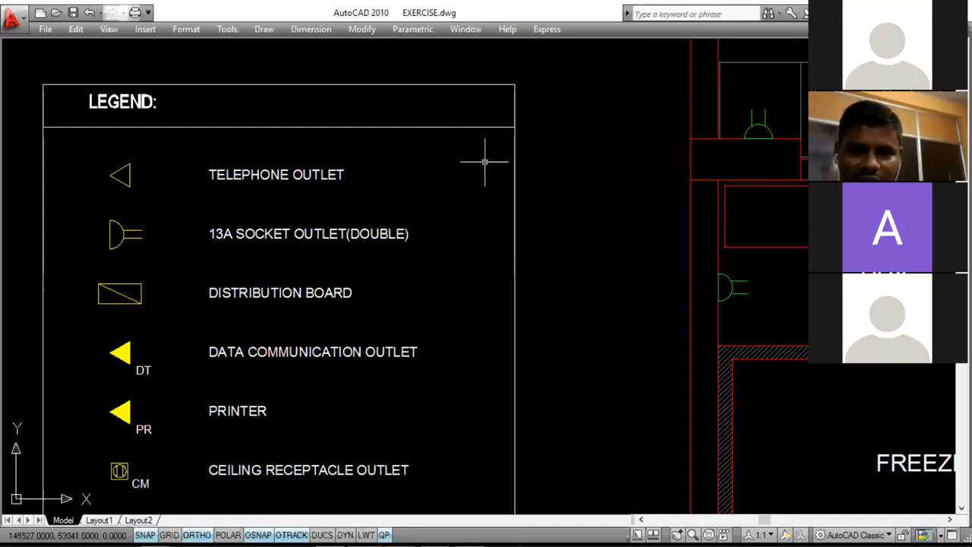
{"action": "scroll", "coordinate": [388, 181], "scroll_direction": "down", "scroll_amount": 4}
{"action": "middle_click_drag", "start_coordinate": [431, 158], "coordinate": [352, 159]}
{"action": "scroll", "coordinate": [296, 170], "scroll_direction": "up", "scroll_amount": 3}
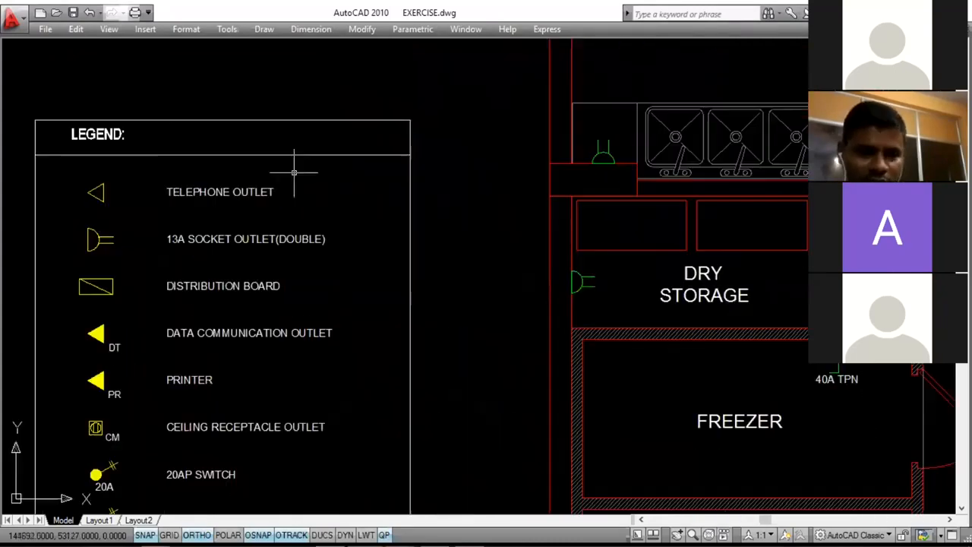
{"action": "middle_click_drag", "start_coordinate": [305, 201], "coordinate": [304, 230]}
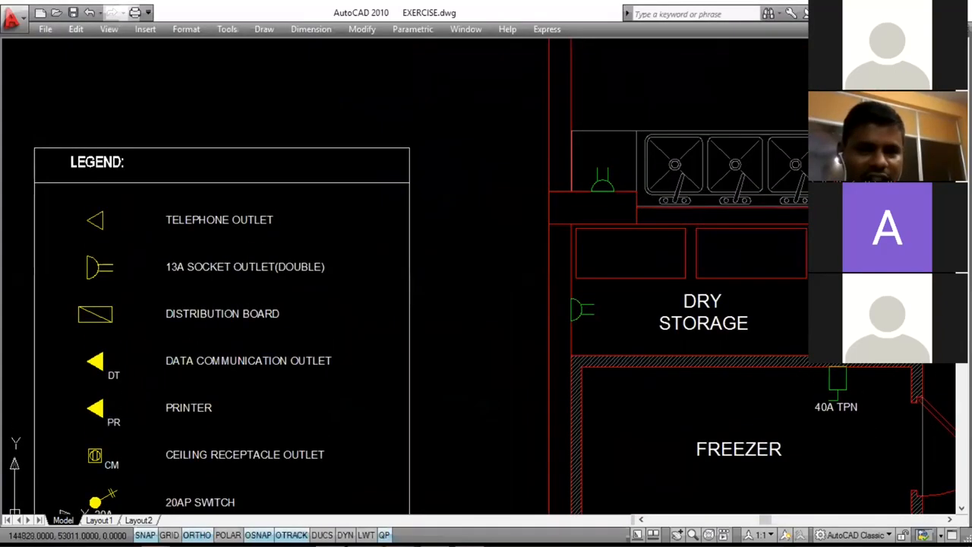
{"action": "mouse_move", "coordinate": [326, 182]}
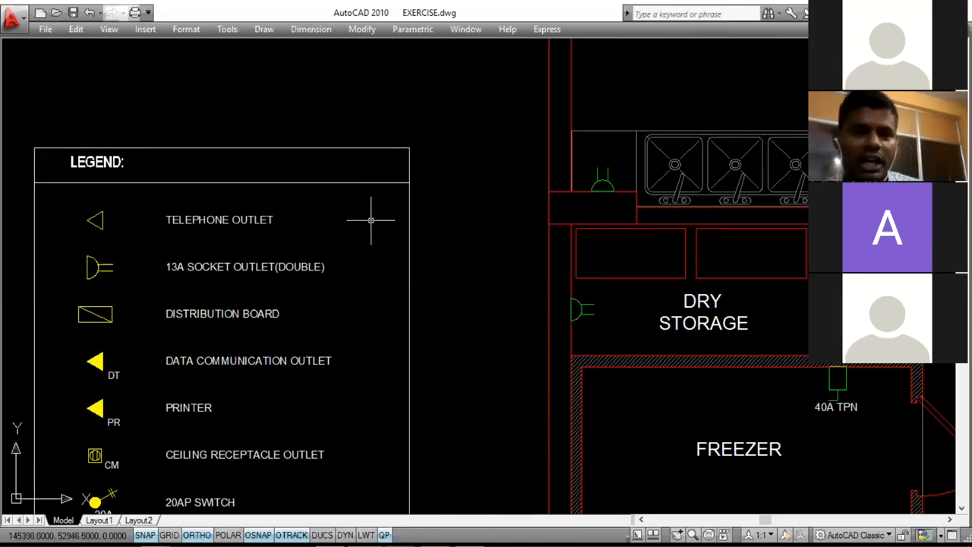
- Examine the isolator, switch and socket outlet symbols around the kitchen equipment and beside the toilet wall
{"action": "scroll", "coordinate": [365, 226], "scroll_direction": "down", "scroll_amount": 4}
{"action": "scroll", "coordinate": [277, 163], "scroll_direction": "up", "scroll_amount": 2}
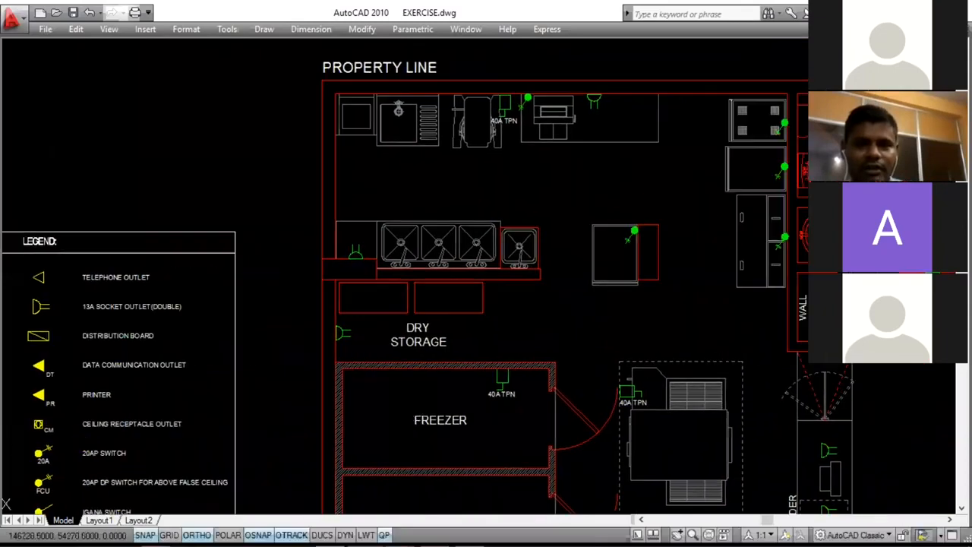
{"action": "scroll", "coordinate": [277, 163], "scroll_direction": "down", "scroll_amount": 2}
{"action": "scroll", "coordinate": [378, 168], "scroll_direction": "up", "scroll_amount": 3}
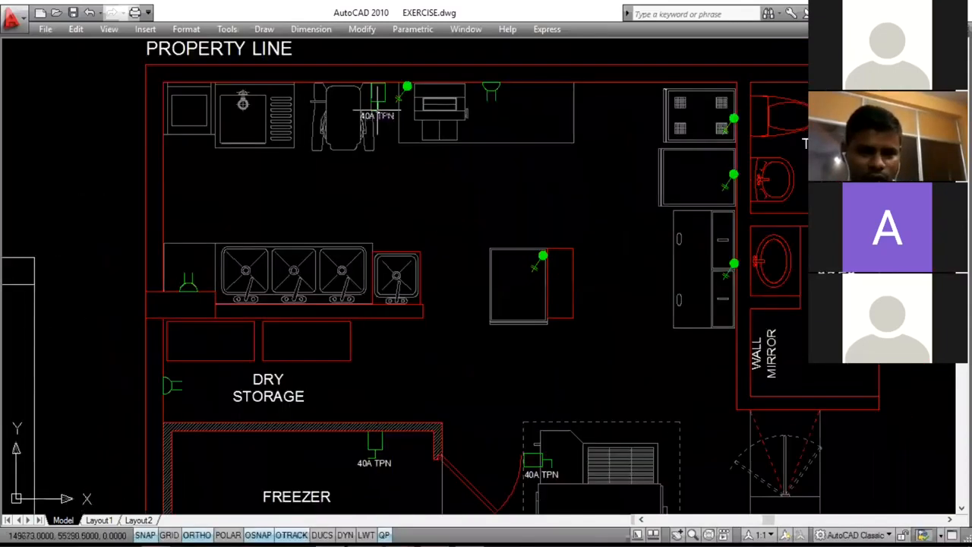
{"action": "middle_click_drag", "start_coordinate": [425, 87], "coordinate": [387, 89]}
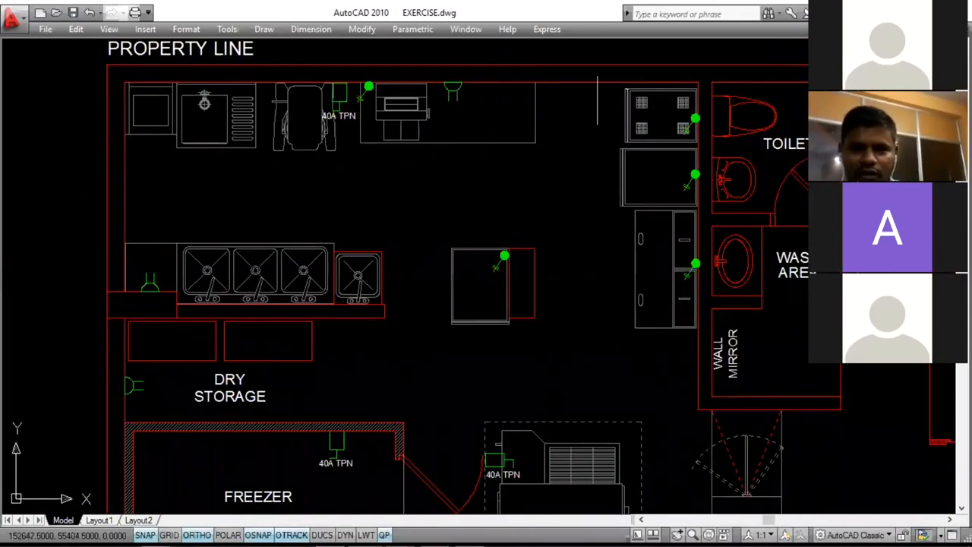
{"action": "middle_click_drag", "start_coordinate": [706, 189], "coordinate": [669, 153]}
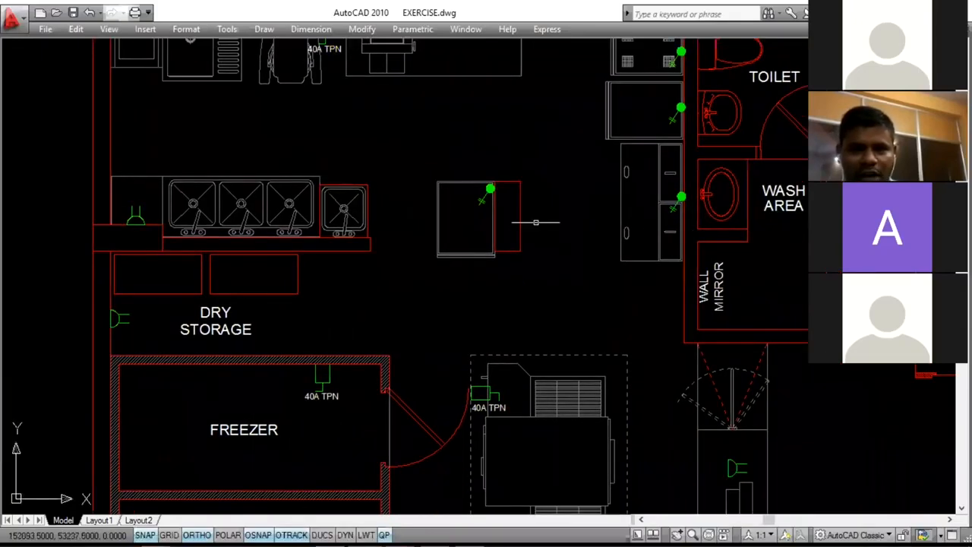
- Examine the electrical points in the freezer, chiller and manager's area, including the paired socket outlets at the manager's desk
{"action": "scroll", "coordinate": [536, 223], "scroll_direction": "down", "scroll_amount": 3}
{"action": "scroll", "coordinate": [114, 417], "scroll_direction": "up", "scroll_amount": 2}
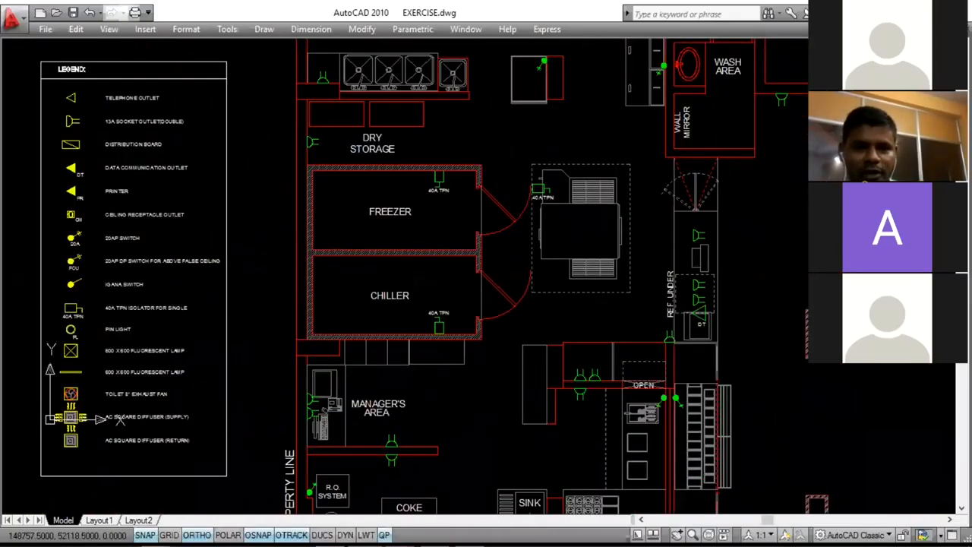
{"action": "scroll", "coordinate": [521, 134], "scroll_direction": "down", "scroll_amount": 1}
{"action": "scroll", "coordinate": [494, 162], "scroll_direction": "up", "scroll_amount": 1}
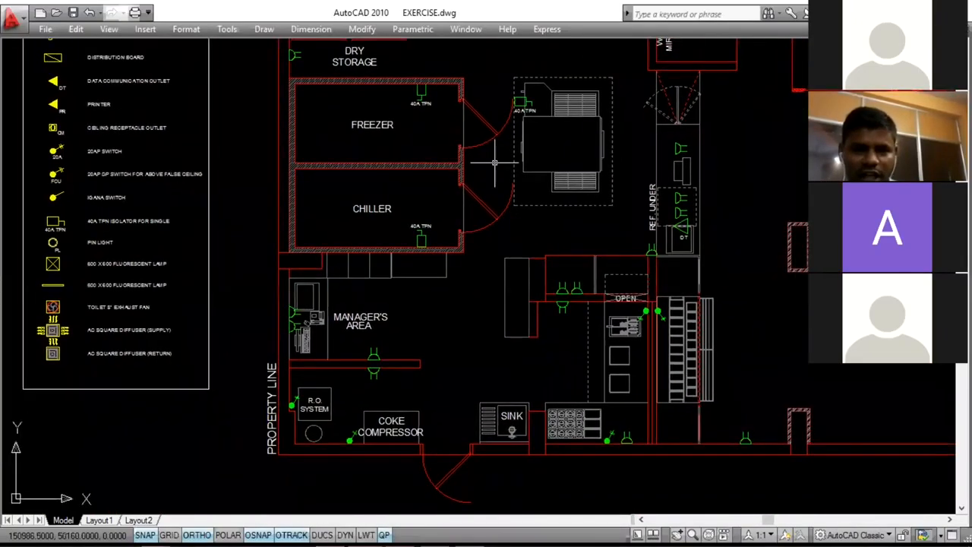
{"action": "scroll", "coordinate": [494, 162], "scroll_direction": "down", "scroll_amount": 2}
{"action": "scroll", "coordinate": [421, 194], "scroll_direction": "up", "scroll_amount": 2}
{"action": "scroll", "coordinate": [366, 232], "scroll_direction": "down", "scroll_amount": 1}
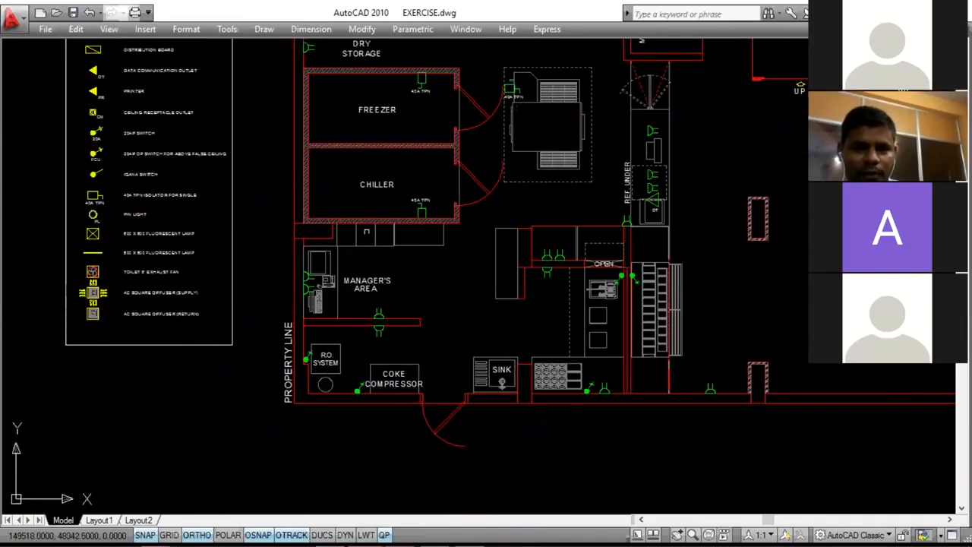
{"action": "scroll", "coordinate": [317, 282], "scroll_direction": "up", "scroll_amount": 4}
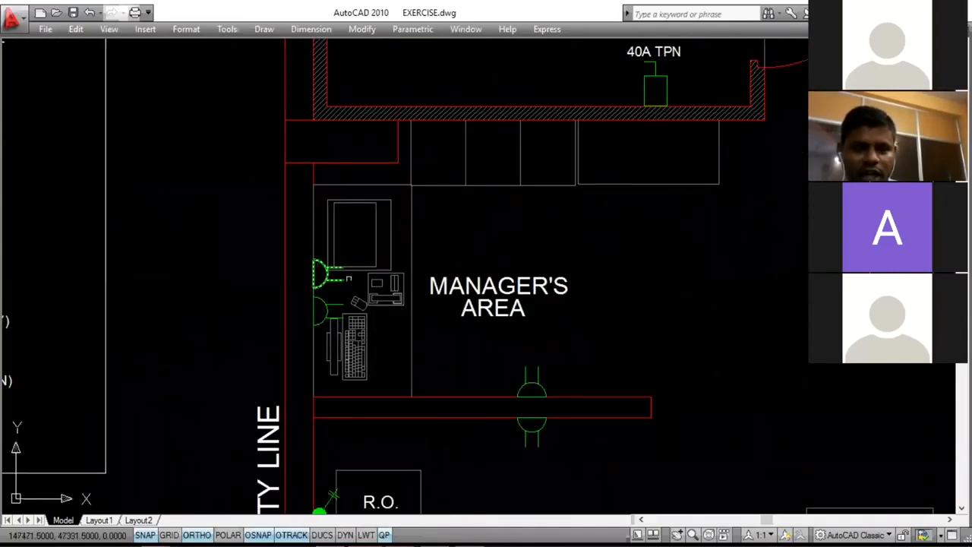
{"action": "scroll", "coordinate": [377, 270], "scroll_direction": "down", "scroll_amount": 4}
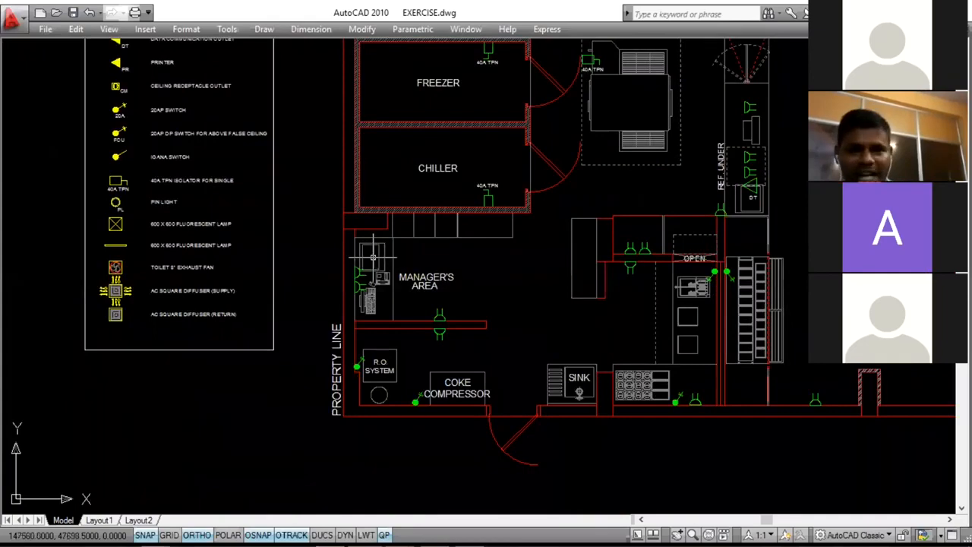
- Inspect the socket outlet on the dry storage wall and compare it with the symbols in the legend
{"action": "mouse_move", "coordinate": [441, 190]}
{"action": "middle_mouse_down"}
{"action": "mouse_move", "coordinate": [447, 207]}
{"action": "mouse_move", "coordinate": [421, 371]}
{"action": "mouse_move", "coordinate": [400, 368]}
{"action": "middle_mouse_up"}
{"action": "scroll", "coordinate": [331, 187], "scroll_direction": "up", "scroll_amount": 5}
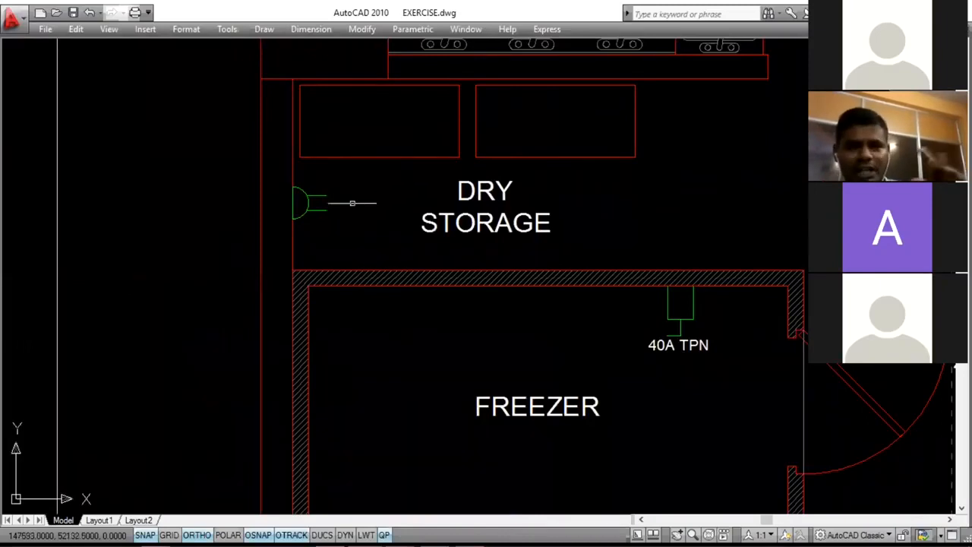
{"action": "middle_click_drag", "start_coordinate": [358, 202], "coordinate": [399, 208]}
{"action": "scroll", "coordinate": [392, 208], "scroll_direction": "down", "scroll_amount": 2}
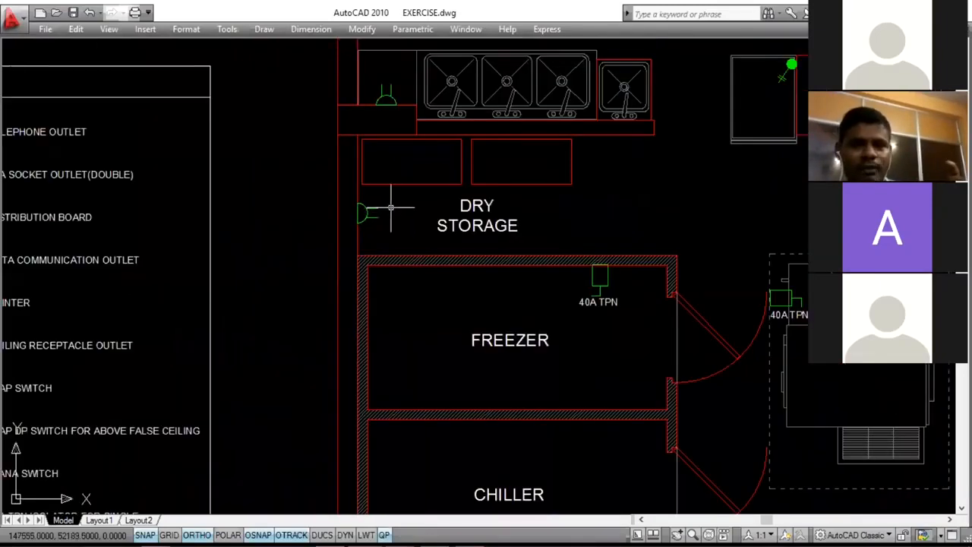
{"action": "middle_click_drag", "start_coordinate": [413, 208], "coordinate": [559, 193]}
{"action": "scroll", "coordinate": [336, 136], "scroll_direction": "down", "scroll_amount": 4}
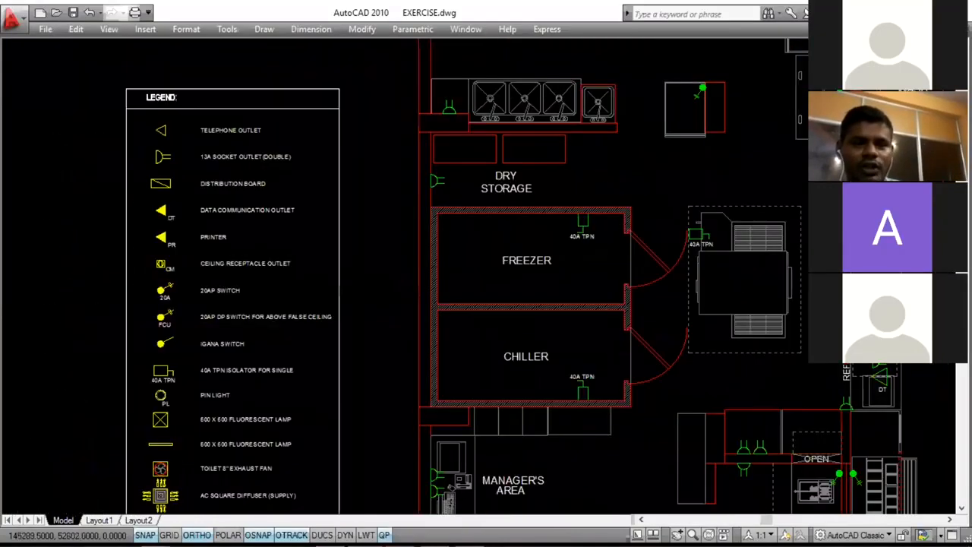
- Study the kitchen wall above dry storage and its nearby outlets, and review the electrical points across the whole plan
{"action": "scroll", "coordinate": [351, 169], "scroll_direction": "up", "scroll_amount": 6}
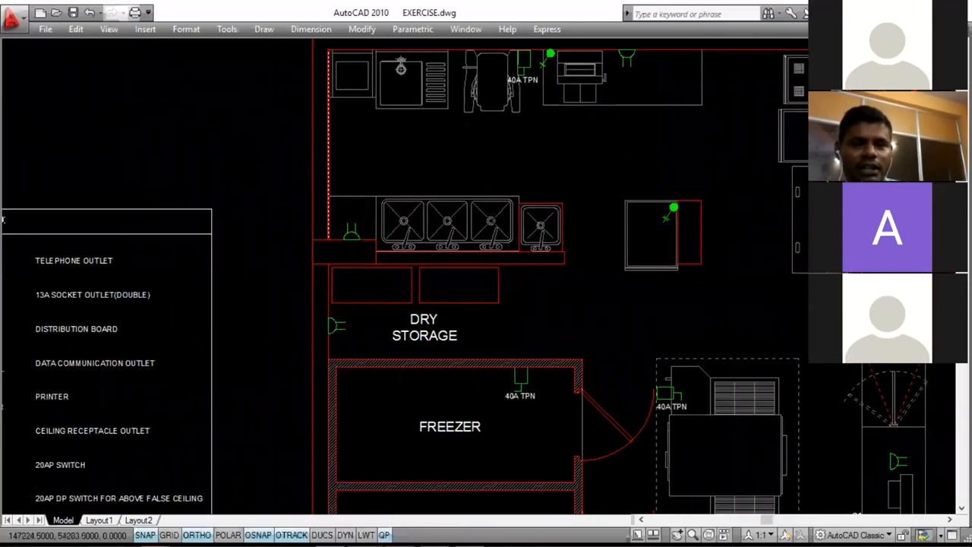
{"action": "scroll", "coordinate": [368, 168], "scroll_direction": "down", "scroll_amount": 2}
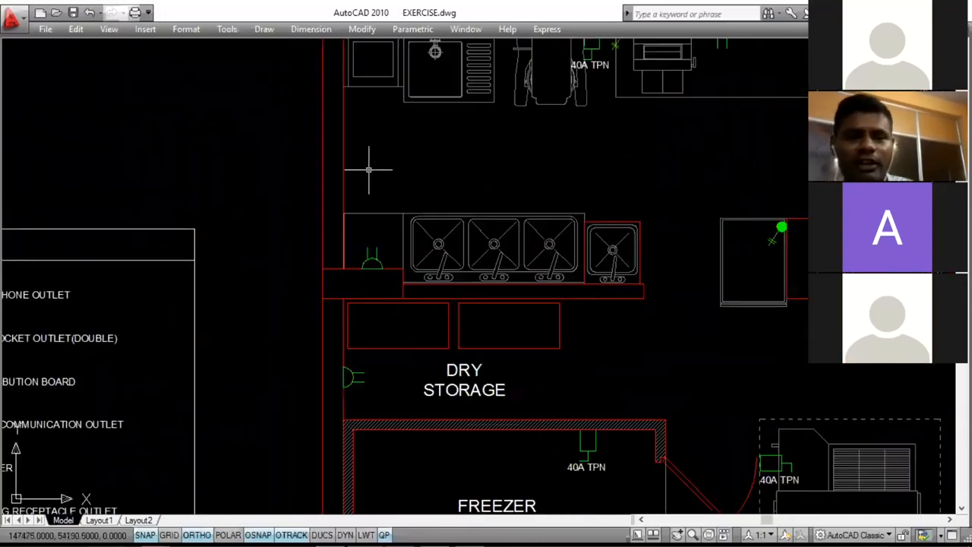
{"action": "middle_click_drag", "start_coordinate": [368, 170], "coordinate": [366, 217]}
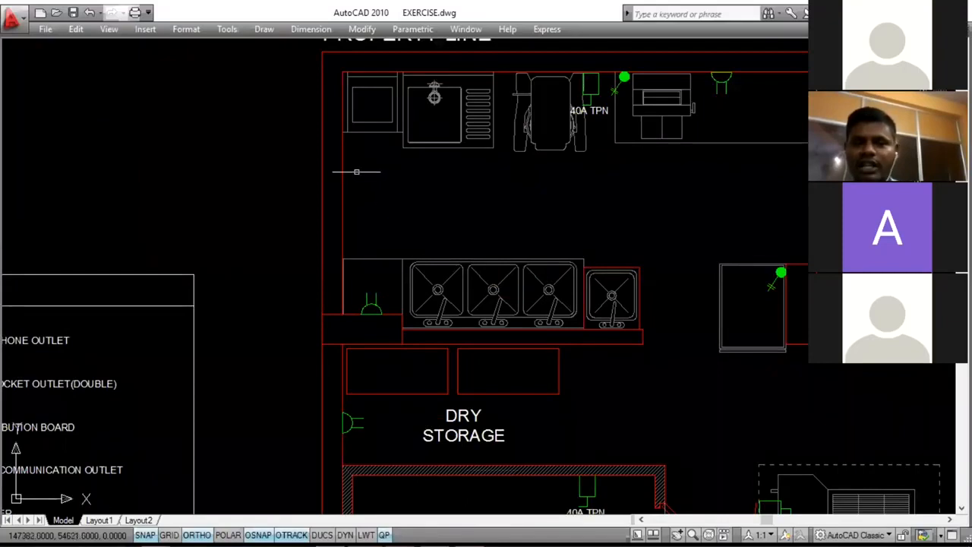
{"action": "scroll", "coordinate": [335, 145], "scroll_direction": "down", "scroll_amount": 2}
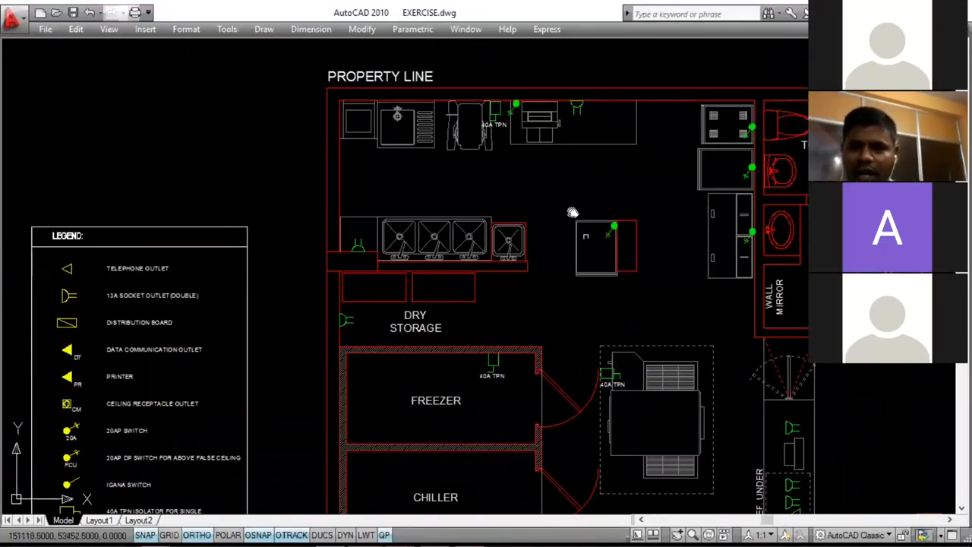
{"action": "middle_click_drag", "start_coordinate": [573, 212], "coordinate": [564, 185]}
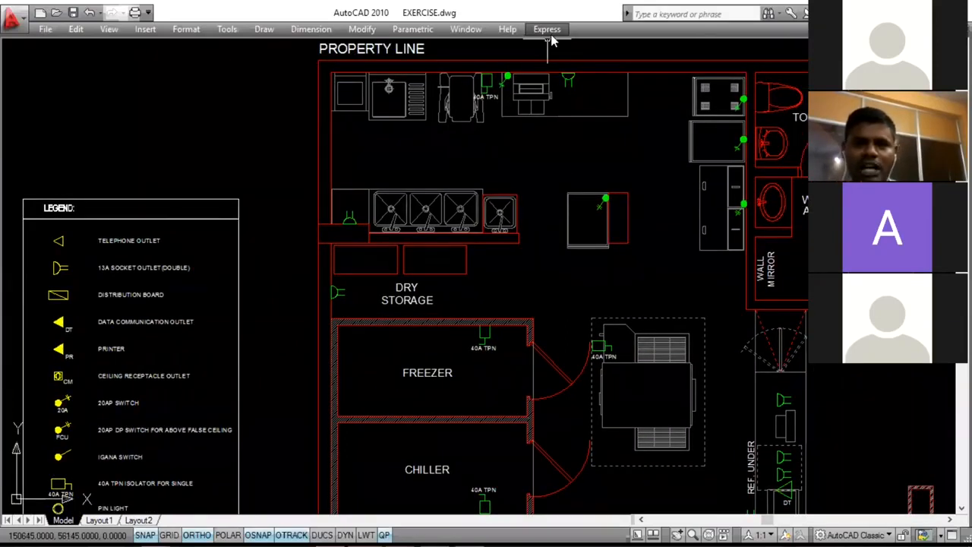
{"action": "middle_click_drag", "start_coordinate": [451, 151], "coordinate": [438, 139]}
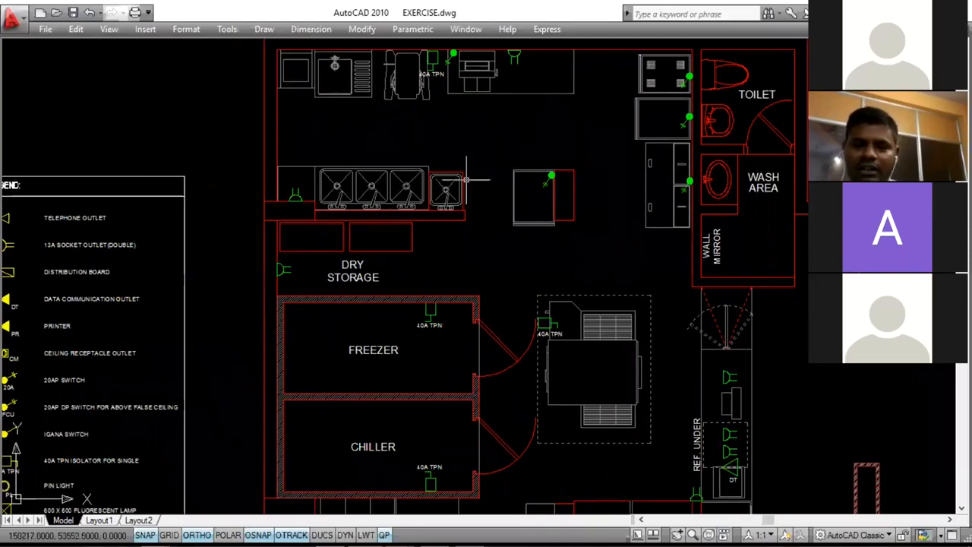
{"action": "scroll", "coordinate": [455, 155], "scroll_direction": "down", "scroll_amount": 3}
{"action": "scroll", "coordinate": [596, 416], "scroll_direction": "up", "scroll_amount": 3}
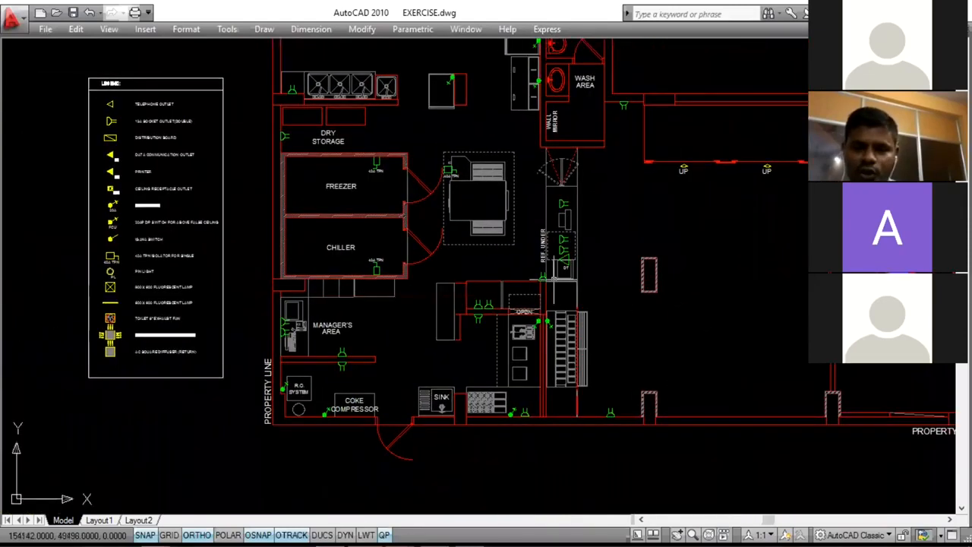
{"action": "scroll", "coordinate": [395, 298], "scroll_direction": "down", "scroll_amount": 5}
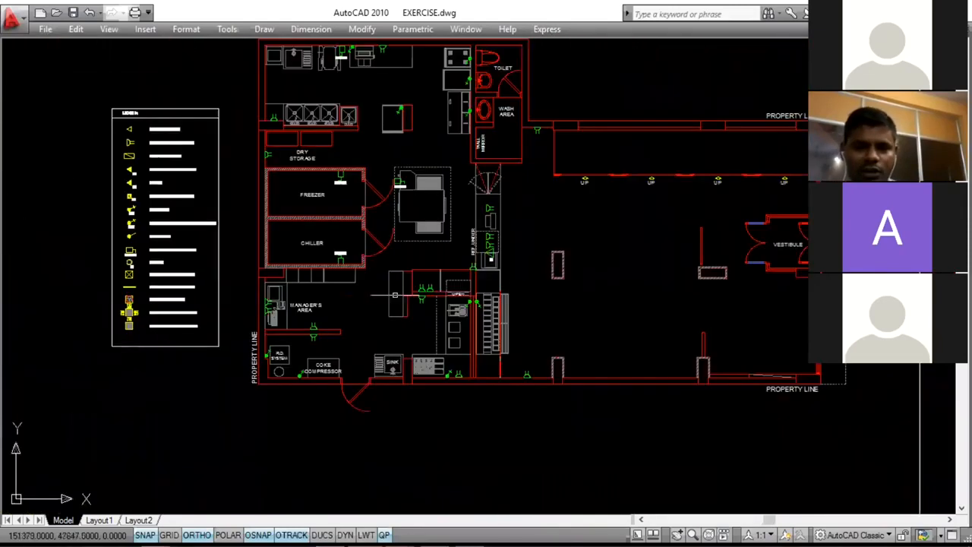
- Examine the socket and data outlets along the under-counter refrigerator and around the counter opening east of the manager's area
{"action": "scroll", "coordinate": [484, 227], "scroll_direction": "up", "scroll_amount": 6}
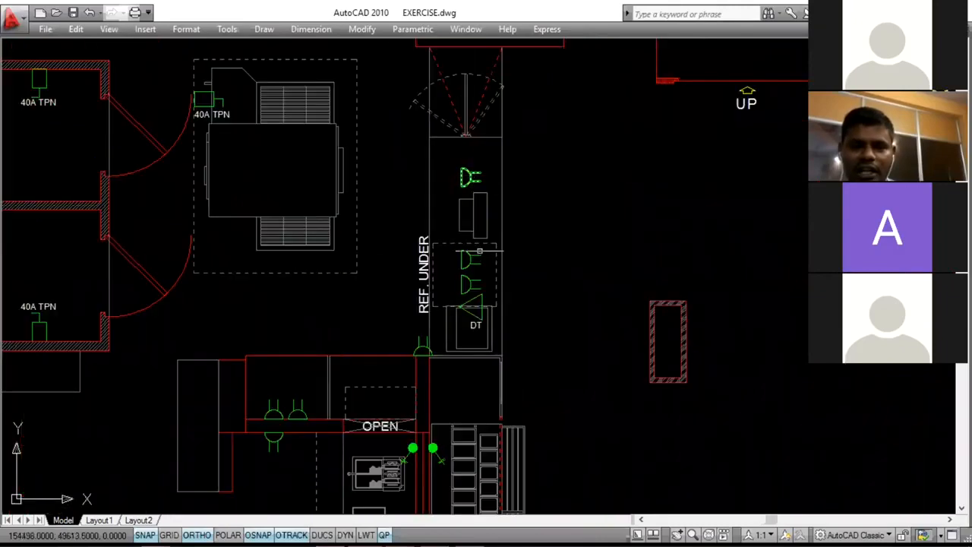
{"action": "scroll", "coordinate": [465, 303], "scroll_direction": "down", "scroll_amount": 5}
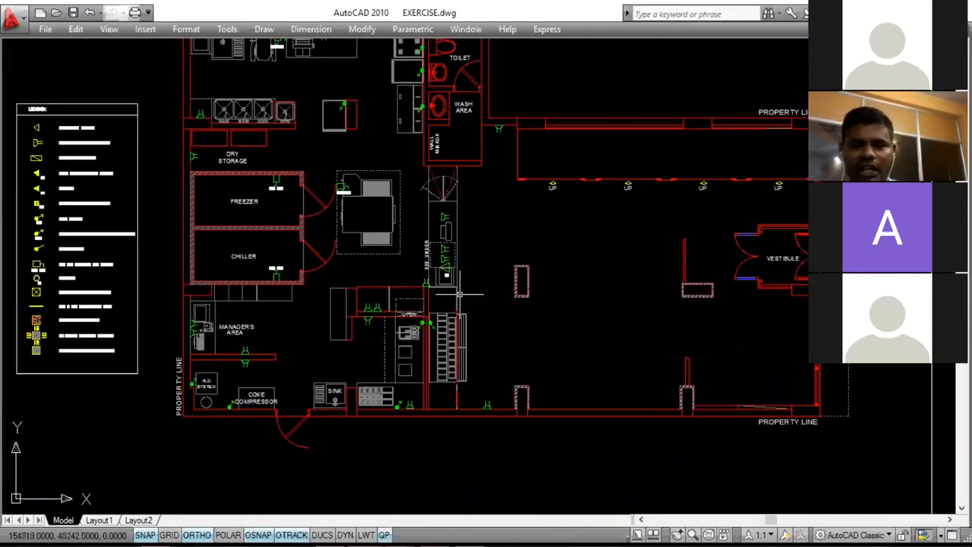
{"action": "scroll", "coordinate": [458, 293], "scroll_direction": "down", "scroll_amount": 4}
{"action": "scroll", "coordinate": [350, 284], "scroll_direction": "up", "scroll_amount": 6}
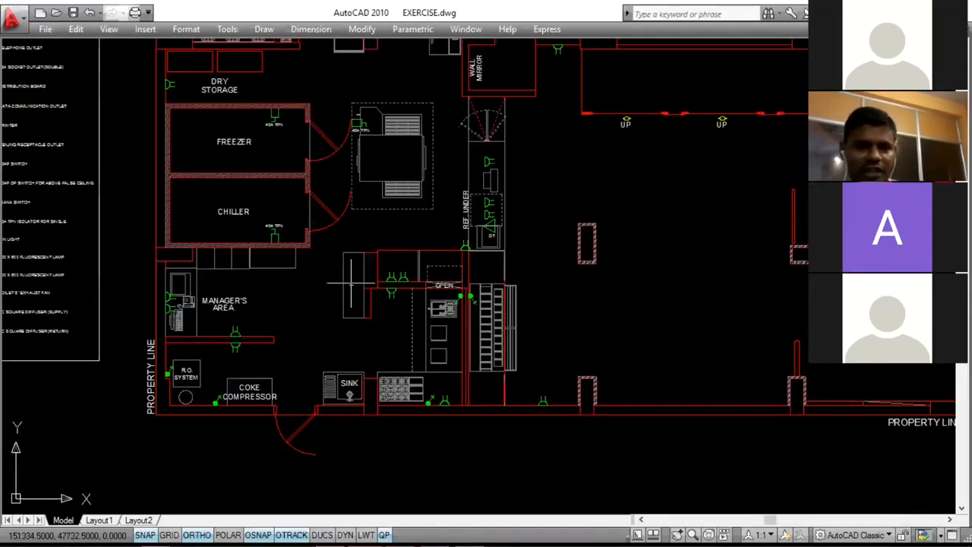
{"action": "scroll", "coordinate": [351, 284], "scroll_direction": "up", "scroll_amount": 4}
{"action": "middle_click_drag", "start_coordinate": [418, 271], "coordinate": [570, 281]}
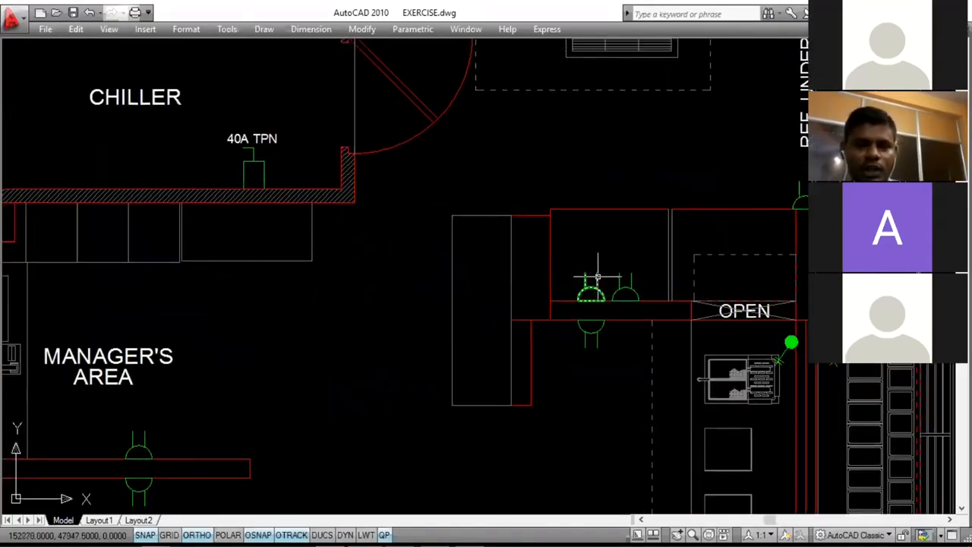
{"action": "scroll", "coordinate": [597, 278], "scroll_direction": "down", "scroll_amount": 5}
- Read the legend entries for the telephone, double socket, distribution board, data communication and printer symbols, and compare them with the plan
{"action": "scroll", "coordinate": [227, 106], "scroll_direction": "up", "scroll_amount": 6}
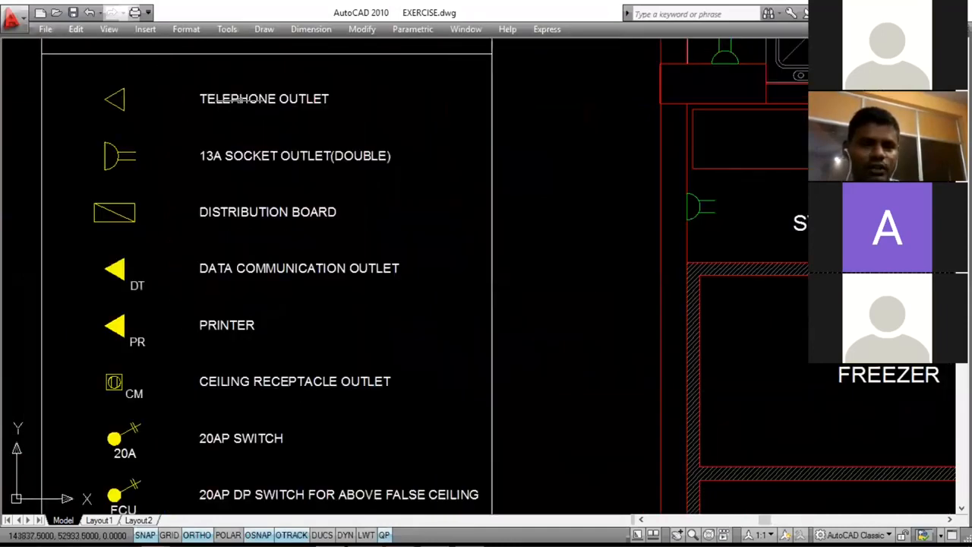
{"action": "scroll", "coordinate": [234, 202], "scroll_direction": "down", "scroll_amount": 2}
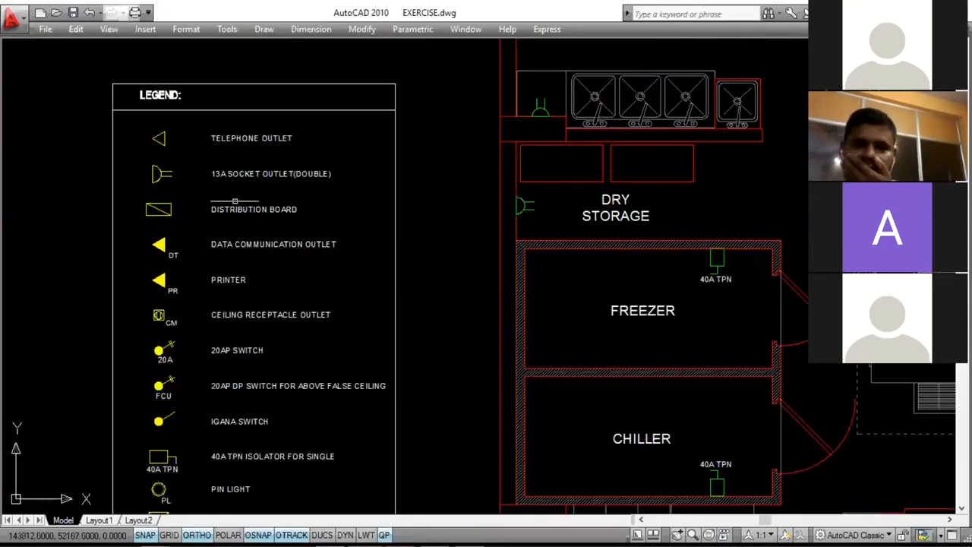
{"action": "middle_click_drag", "start_coordinate": [308, 273], "coordinate": [289, 233]}
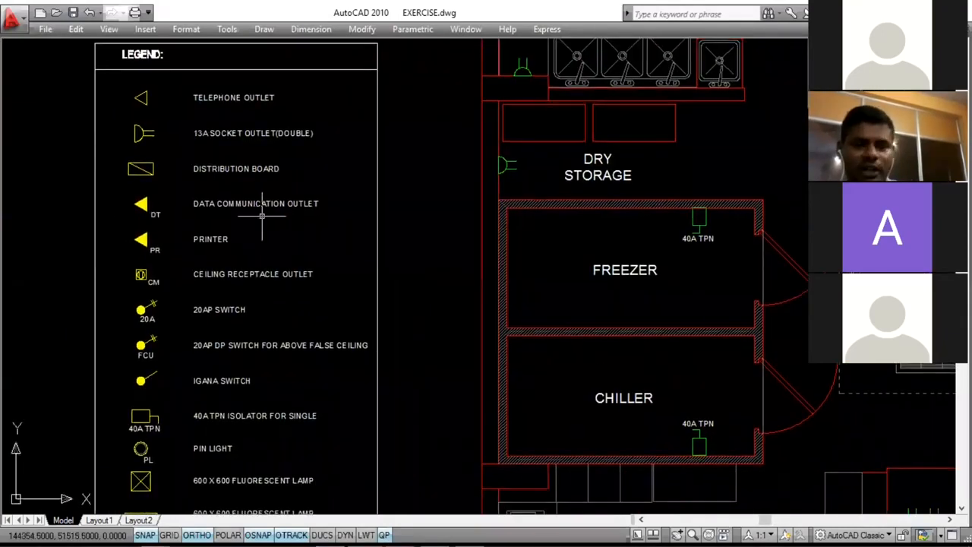
{"action": "scroll", "coordinate": [204, 221], "scroll_direction": "down", "scroll_amount": 4}
{"action": "scroll", "coordinate": [164, 235], "scroll_direction": "up", "scroll_amount": 3}
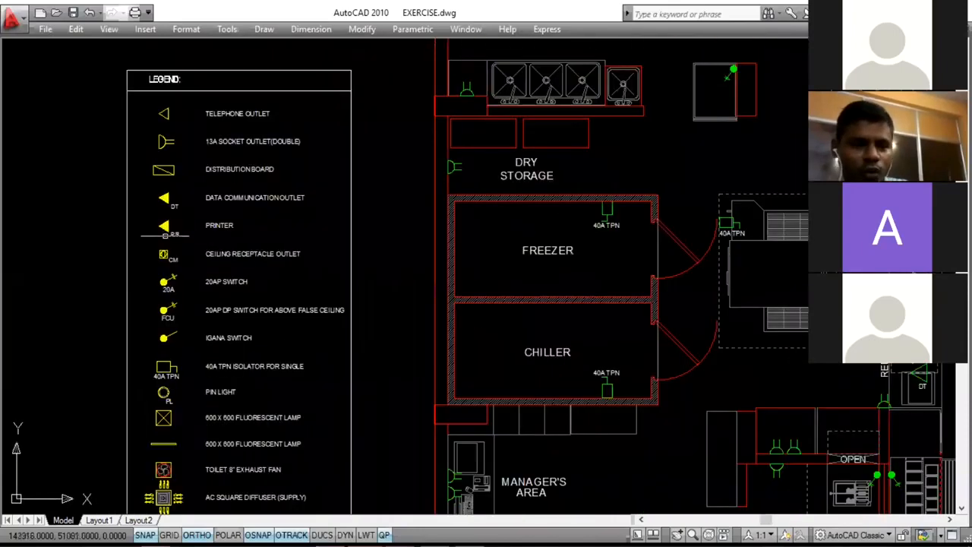
{"action": "scroll", "coordinate": [201, 247], "scroll_direction": "down", "scroll_amount": 4}
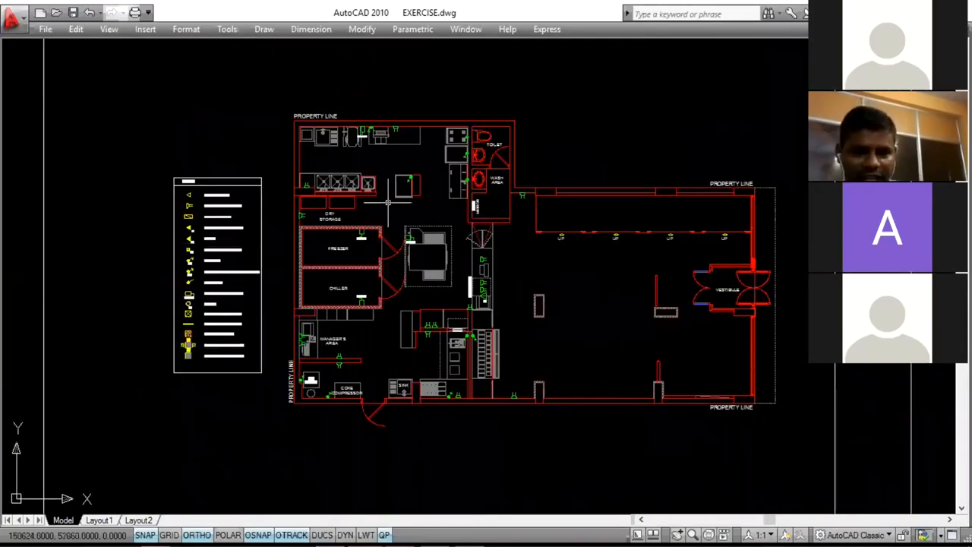
- Dimension the horizontal distance between the 40A TPN isolator and the adjacent switch on the kitchen's upper wall
{"action": "scroll", "coordinate": [361, 141], "scroll_direction": "up", "scroll_amount": 4}
{"action": "scroll", "coordinate": [419, 168], "scroll_direction": "up", "scroll_amount": 4}
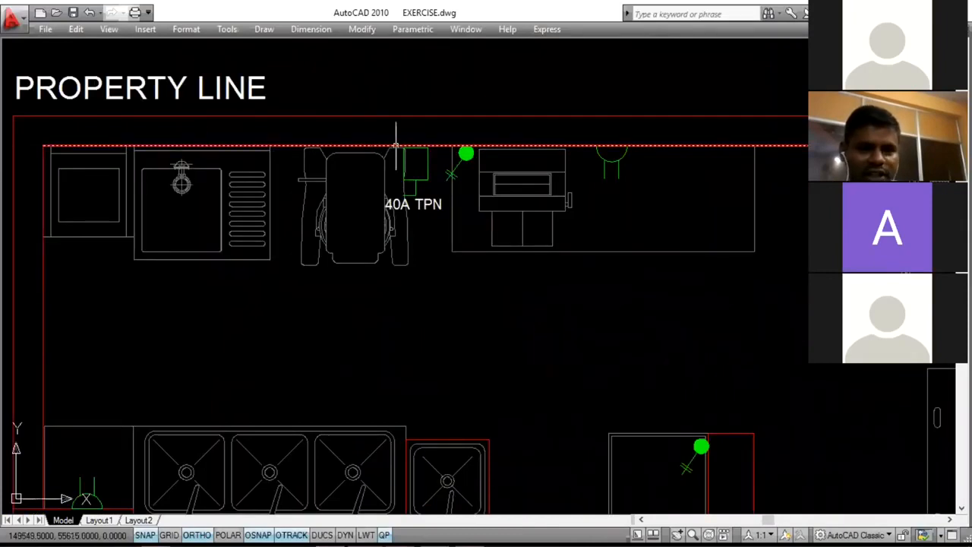
{"action": "middle_click_drag", "start_coordinate": [410, 155], "coordinate": [461, 167]}
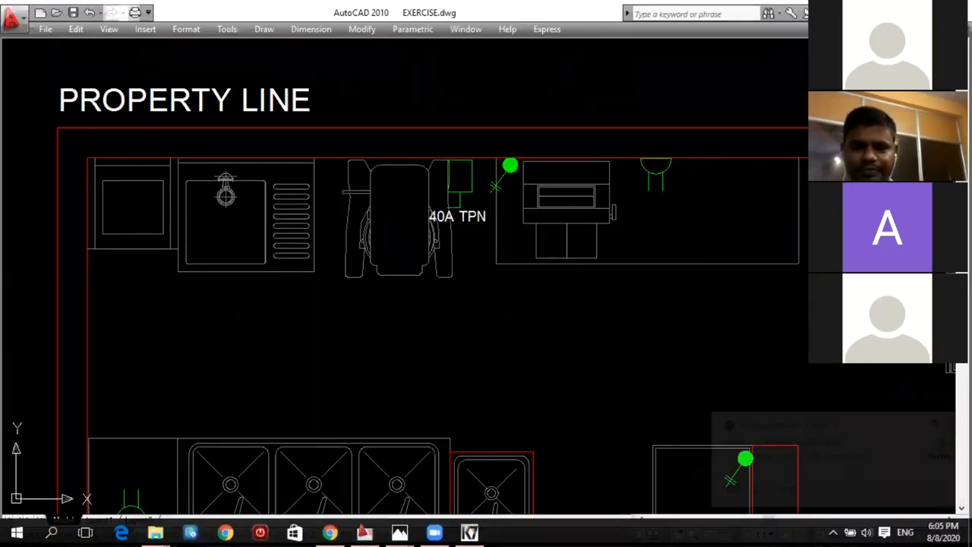
{"action": "scroll", "coordinate": [471, 159], "scroll_direction": "up", "scroll_amount": 3}
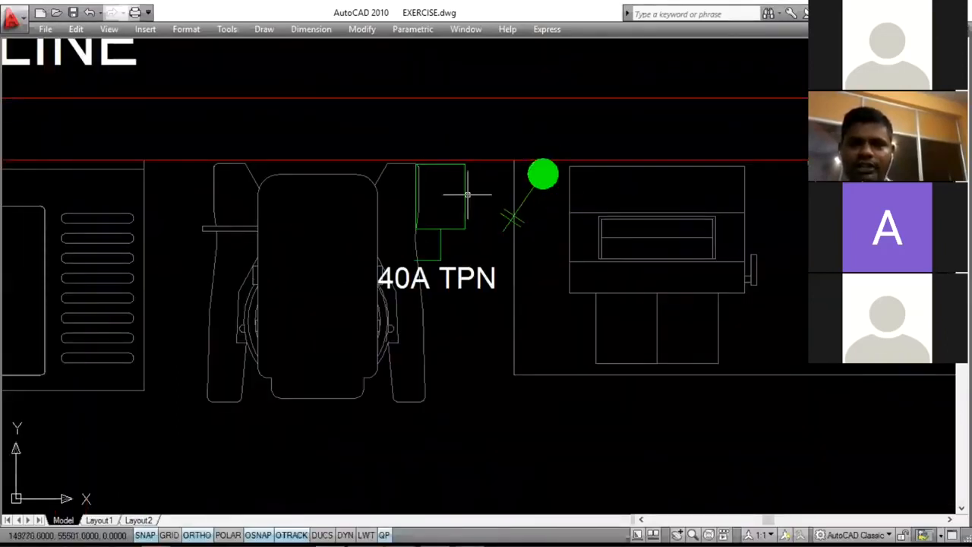
{"action": "type", "text": "l"}
{"action": "key", "text": "Return"}
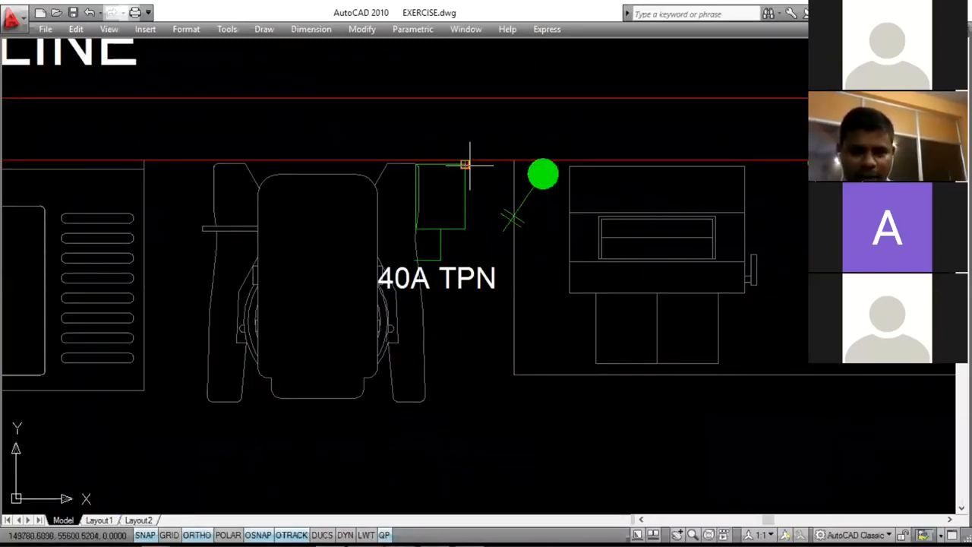
{"action": "left_click", "coordinate": [543, 174]}
{"action": "left_click", "coordinate": [465, 173]}
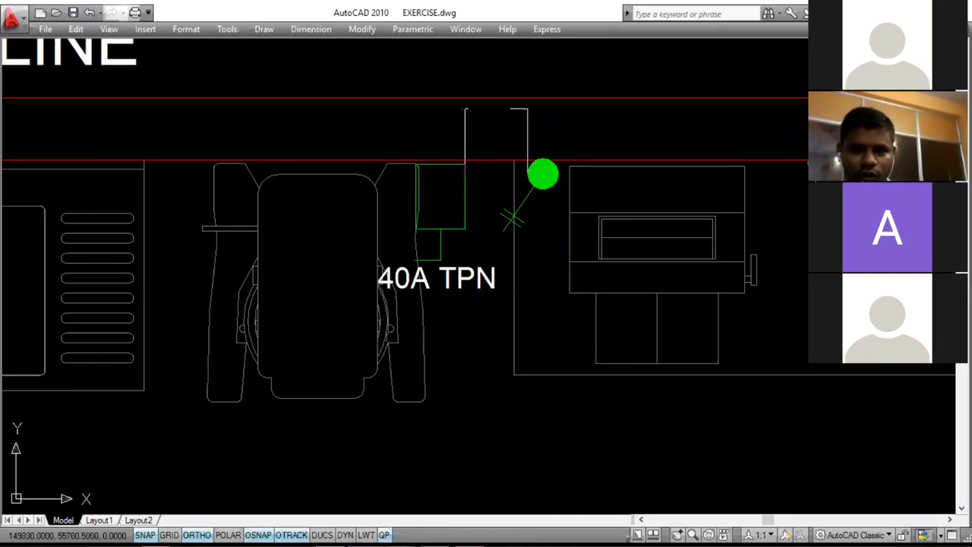
{"action": "left_click", "coordinate": [486, 123]}
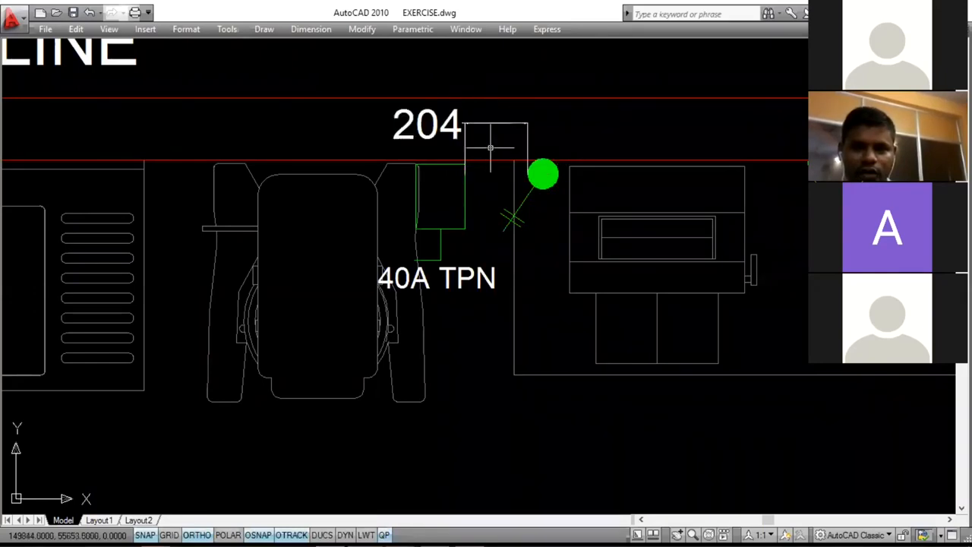
- Delete the dimension between the 40A TPN isolator and the adjacent switch
{"action": "left_click", "coordinate": [544, 117]}
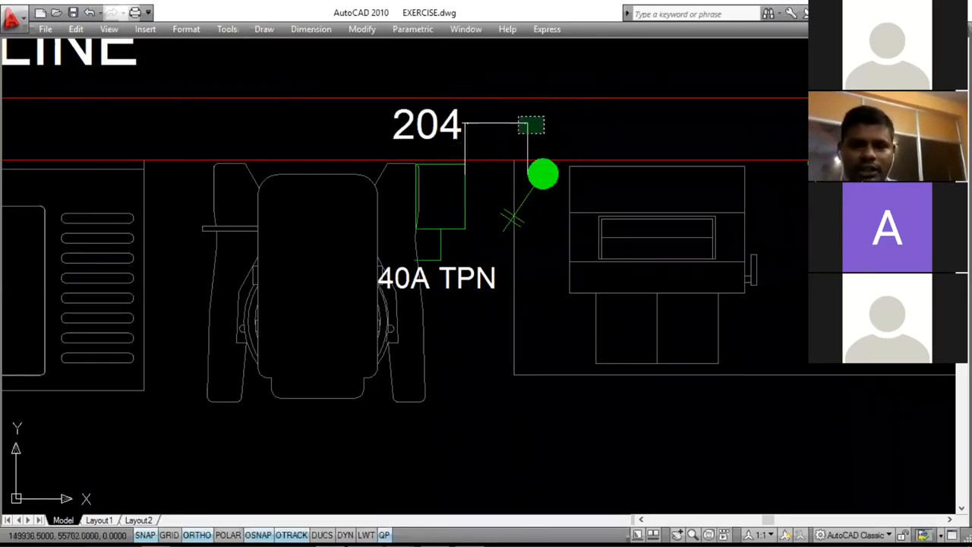
{"action": "left_click", "coordinate": [518, 134]}
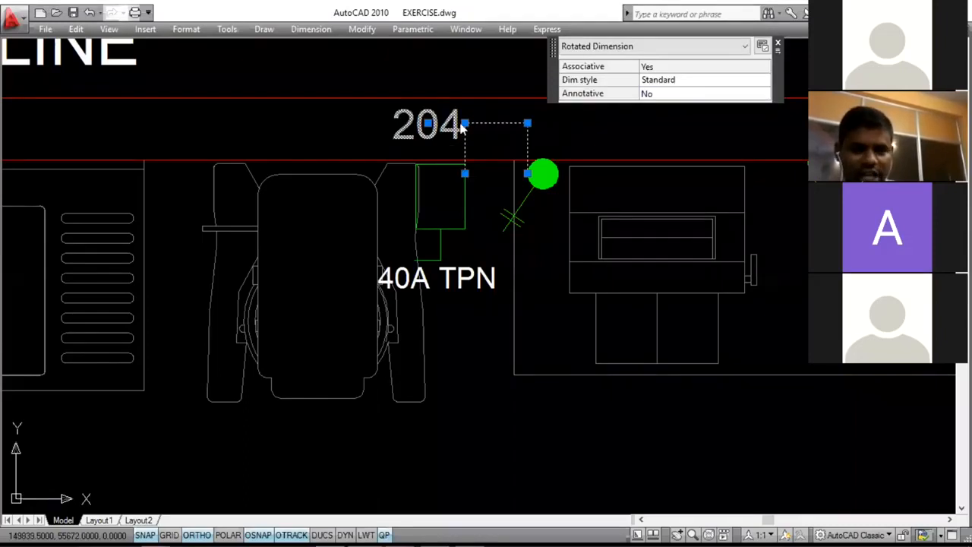
{"action": "mouse_move", "coordinate": [732, 70]}
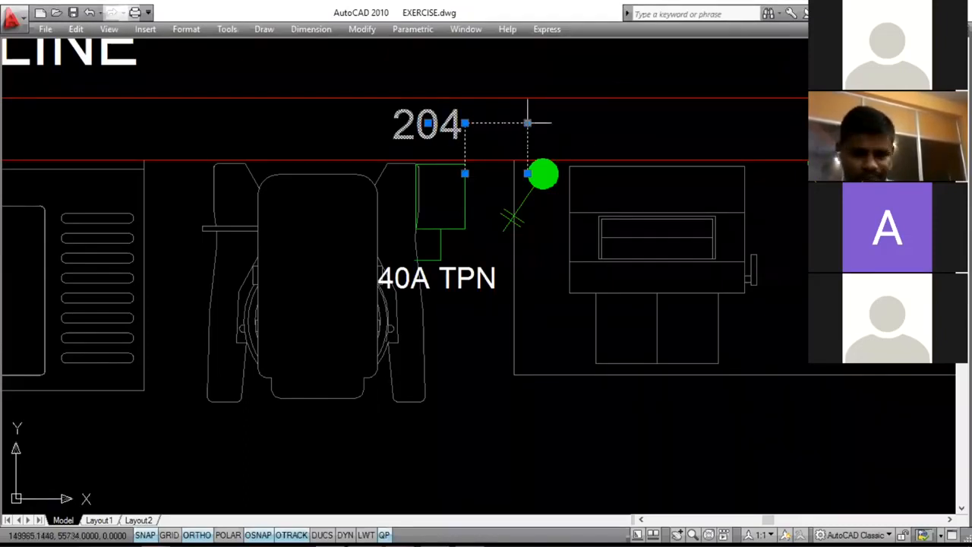
{"action": "key", "text": "Delete"}
- Find the ceiling plan below the electrical plan and examine the kitchen's tile grid, lamps, diffusers and elevation labels
{"action": "scroll", "coordinate": [428, 138], "scroll_direction": "down", "scroll_amount": 8}
{"action": "scroll", "coordinate": [462, 112], "scroll_direction": "down", "scroll_amount": 6}
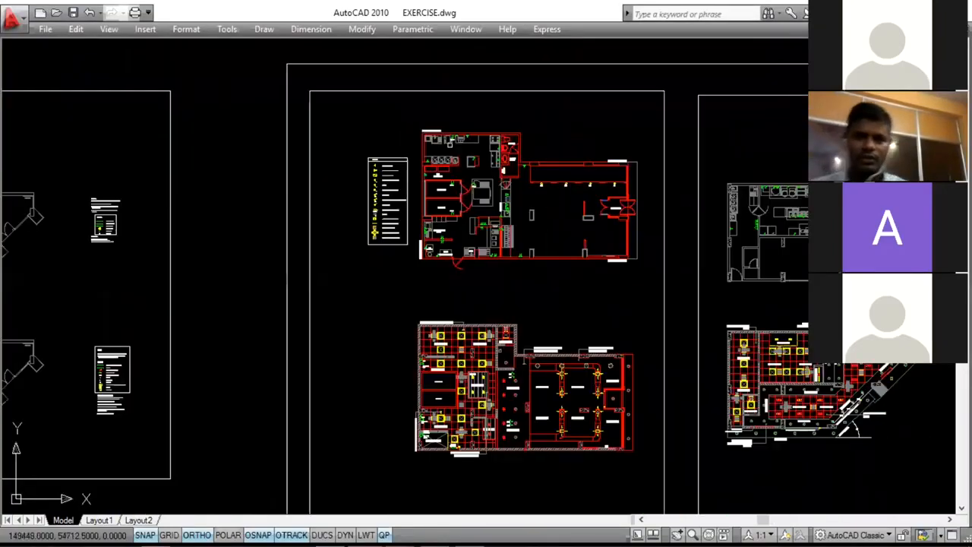
{"action": "scroll", "coordinate": [524, 418], "scroll_direction": "up", "scroll_amount": 5}
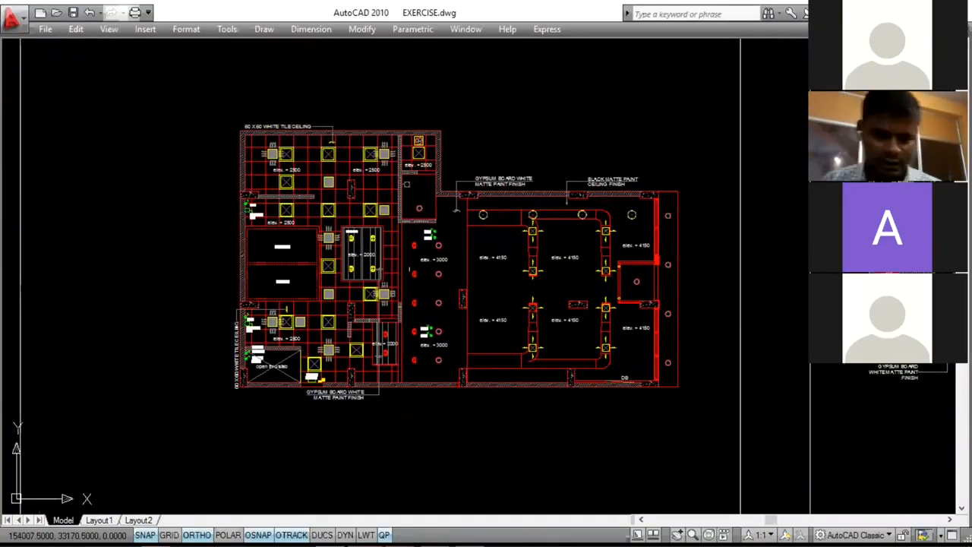
{"action": "scroll", "coordinate": [329, 204], "scroll_direction": "up", "scroll_amount": 3}
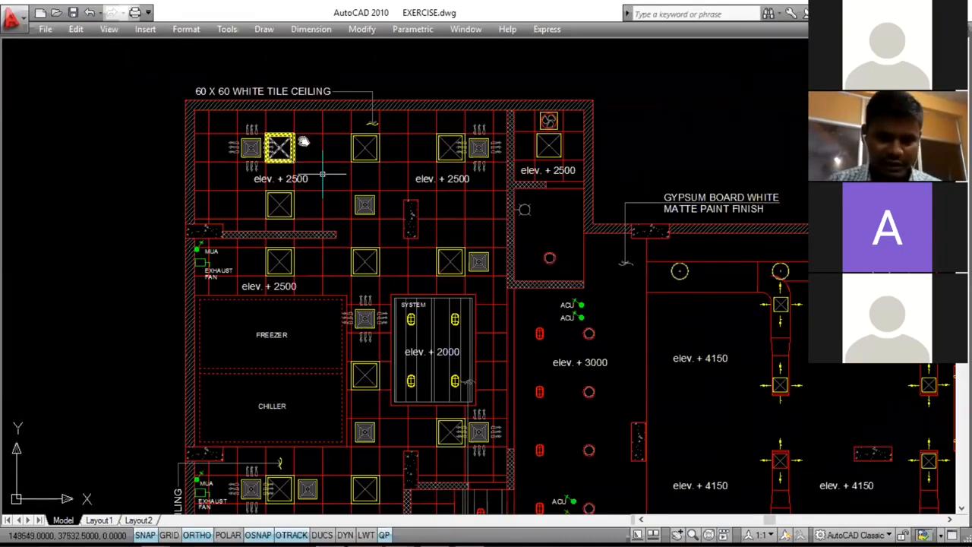
{"action": "middle_click_drag", "start_coordinate": [304, 146], "coordinate": [290, 112]}
{"action": "scroll", "coordinate": [333, 130], "scroll_direction": "up", "scroll_amount": 2}
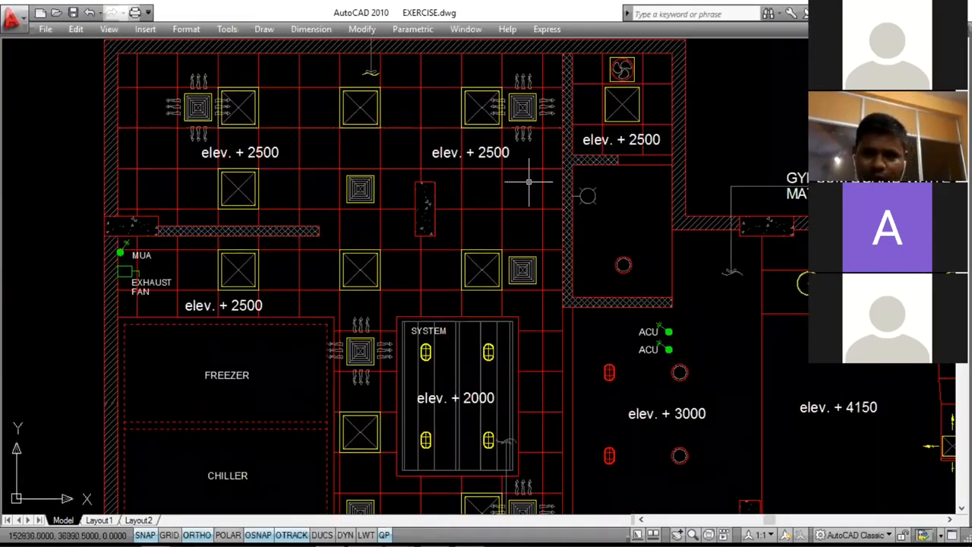
{"action": "scroll", "coordinate": [388, 87], "scroll_direction": "up", "scroll_amount": 3}
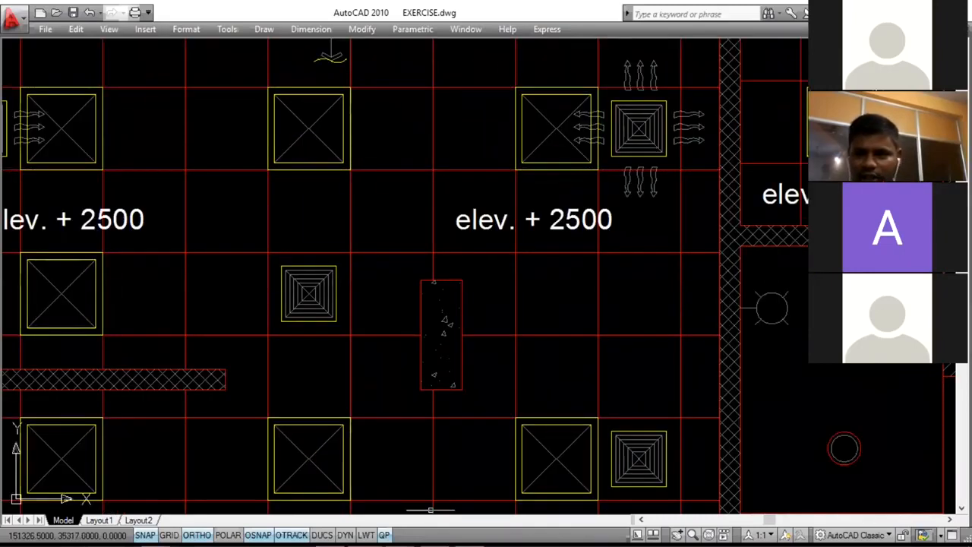
- Switch to the Photos app, postpone the antivirus activation, and browse from tray with wires.jpg to suspendedceiling.jpg to view the ceiling tiles
{"action": "left_click", "coordinate": [399, 533]}
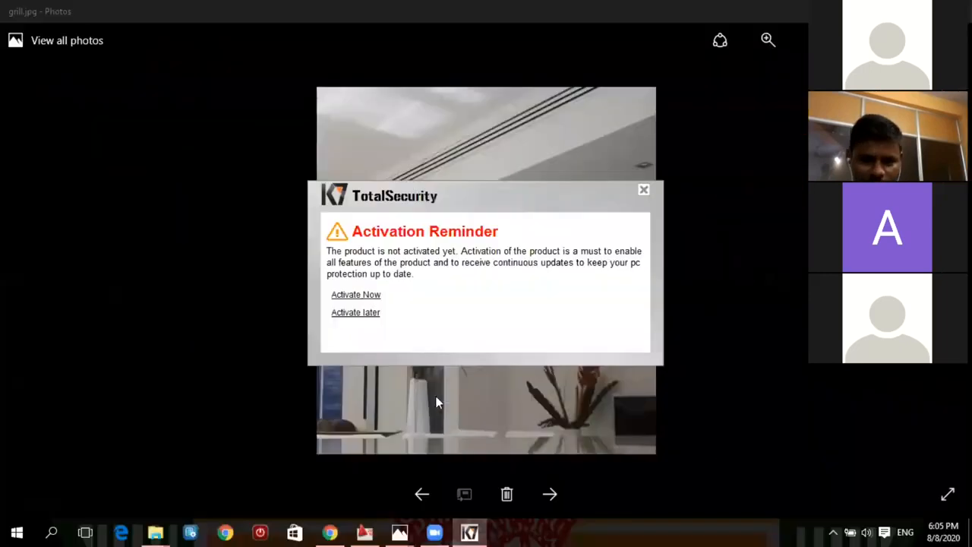
{"action": "left_click", "coordinate": [363, 314]}
{"action": "mouse_move", "coordinate": [424, 523]}
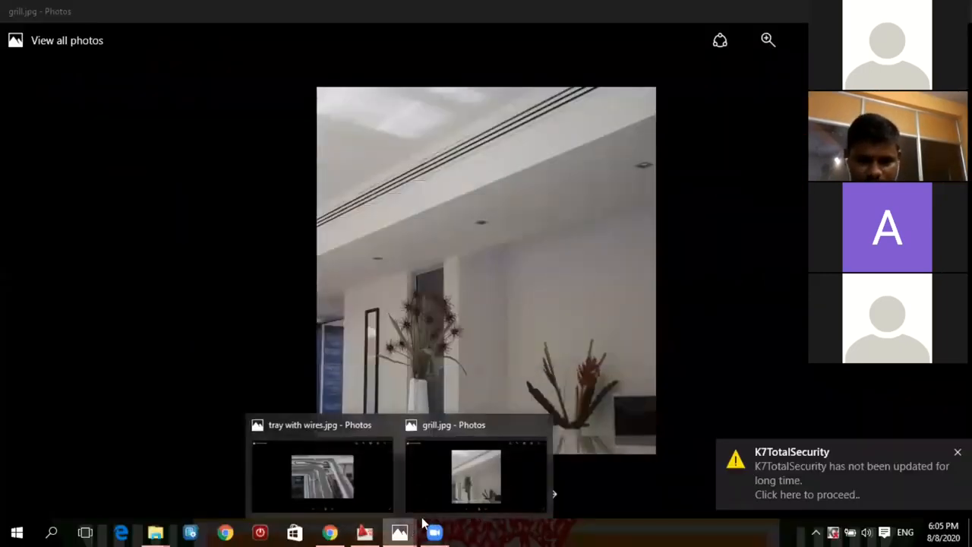
{"action": "left_click", "coordinate": [363, 491]}
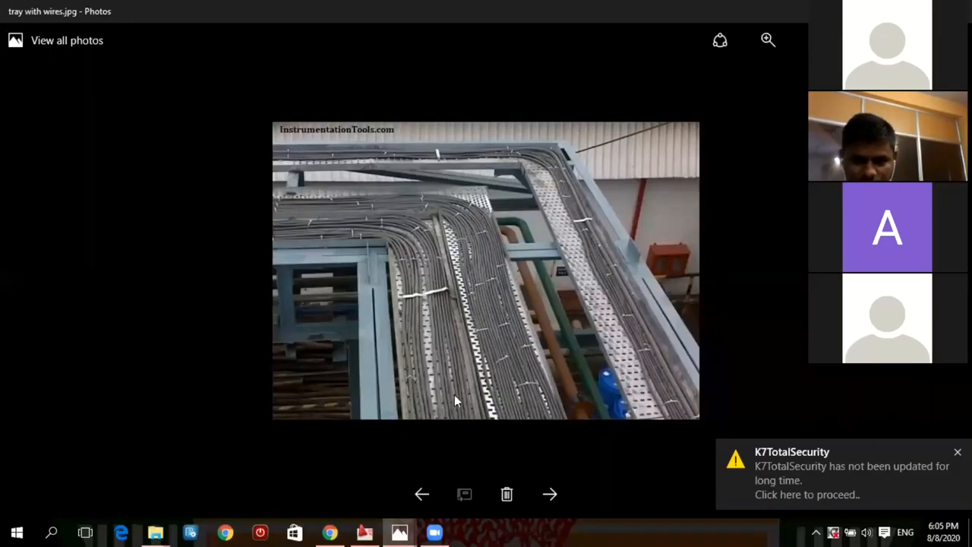
{"action": "scroll", "coordinate": [486, 369], "scroll_direction": "up", "scroll_amount": 3}
{"action": "scroll", "coordinate": [497, 243], "scroll_direction": "down", "scroll_amount": 2}
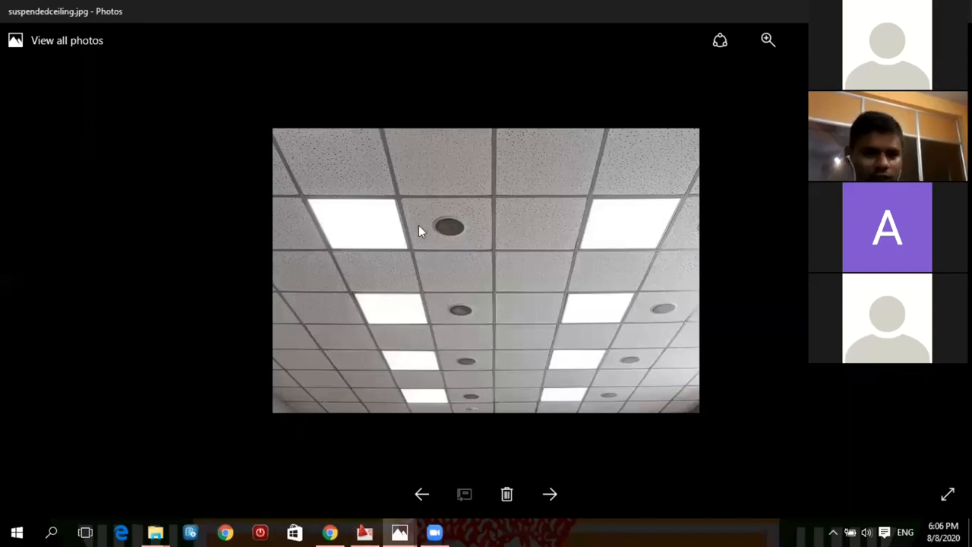
- Switch back to AutoCAD and study how the lamps and the supply and return diffusers sit in the kitchen's 60 x 60 white tile ceiling
{"action": "left_click", "coordinate": [366, 532]}
{"action": "scroll", "coordinate": [224, 196], "scroll_direction": "down", "scroll_amount": 2}
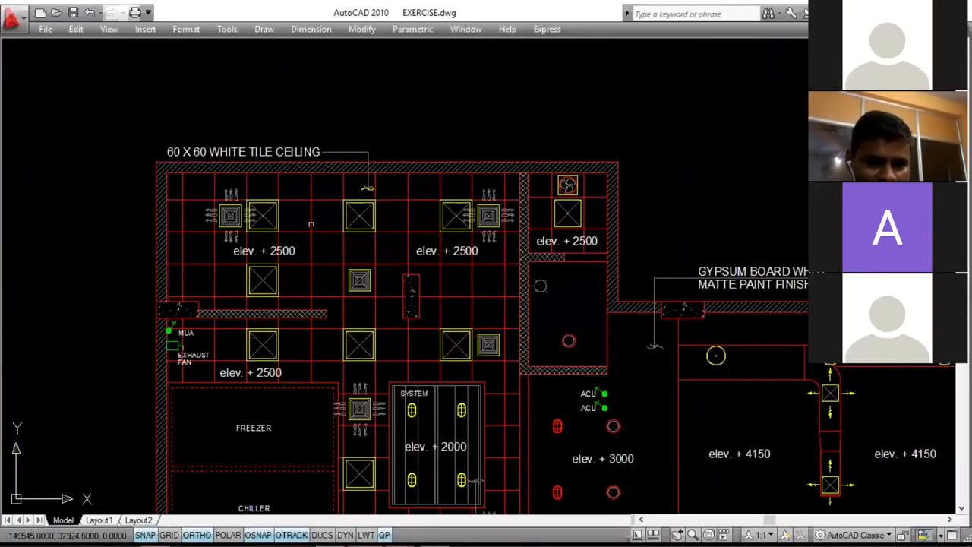
{"action": "scroll", "coordinate": [224, 196], "scroll_direction": "up", "scroll_amount": 2}
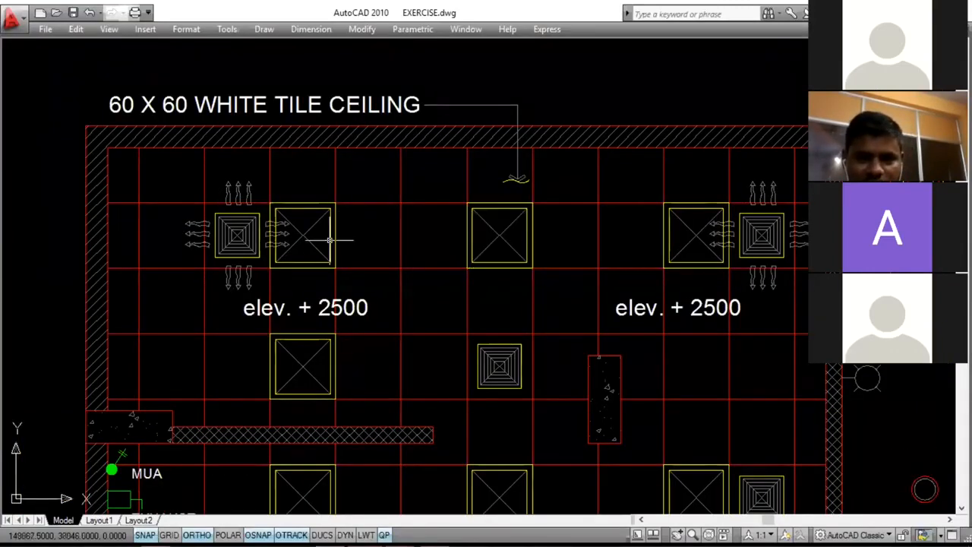
{"action": "middle_click_drag", "start_coordinate": [302, 234], "coordinate": [360, 207]}
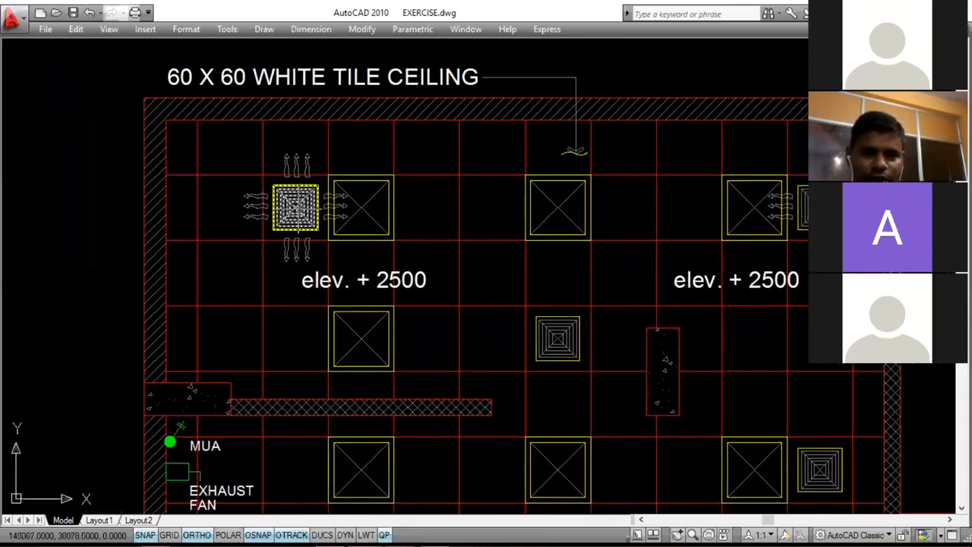
{"action": "scroll", "coordinate": [295, 206], "scroll_direction": "down", "scroll_amount": 4}
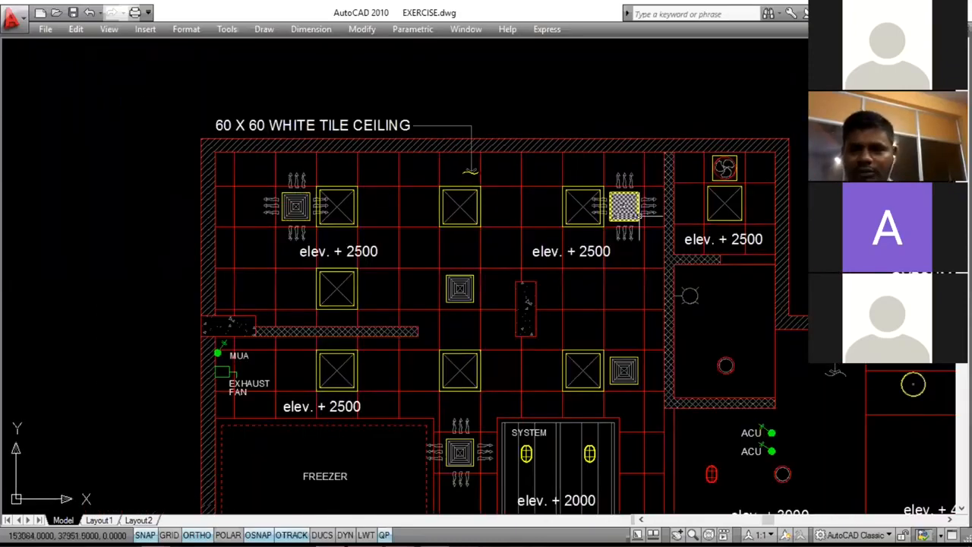
{"action": "middle_click_drag", "start_coordinate": [638, 220], "coordinate": [592, 195]}
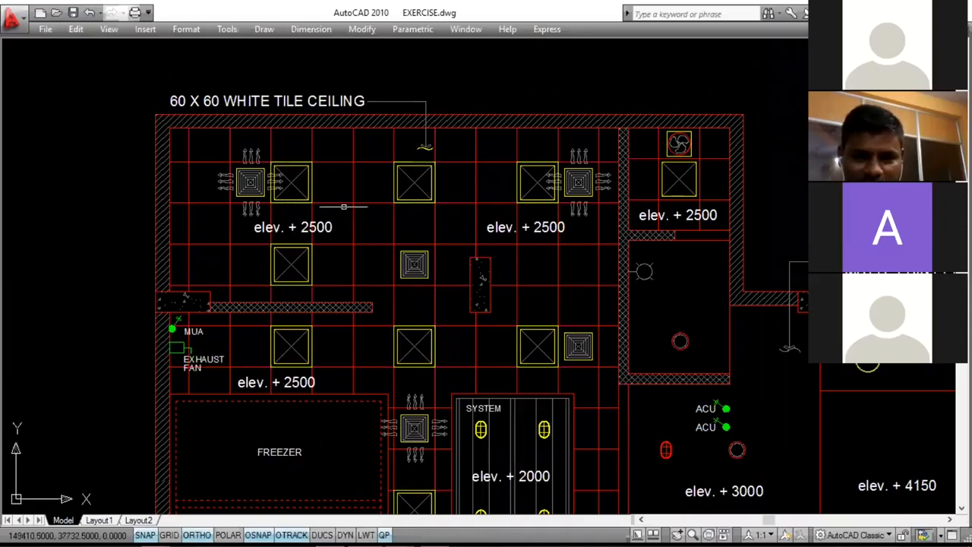
{"action": "middle_click_drag", "start_coordinate": [490, 224], "coordinate": [484, 213]}
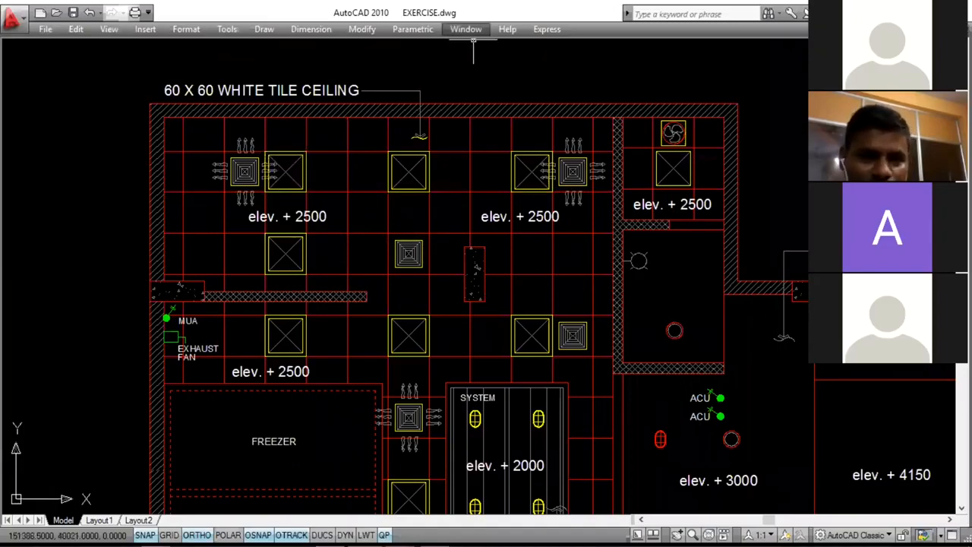
{"action": "scroll", "coordinate": [312, 196], "scroll_direction": "up", "scroll_amount": 2}
{"action": "scroll", "coordinate": [242, 191], "scroll_direction": "down", "scroll_amount": 1}
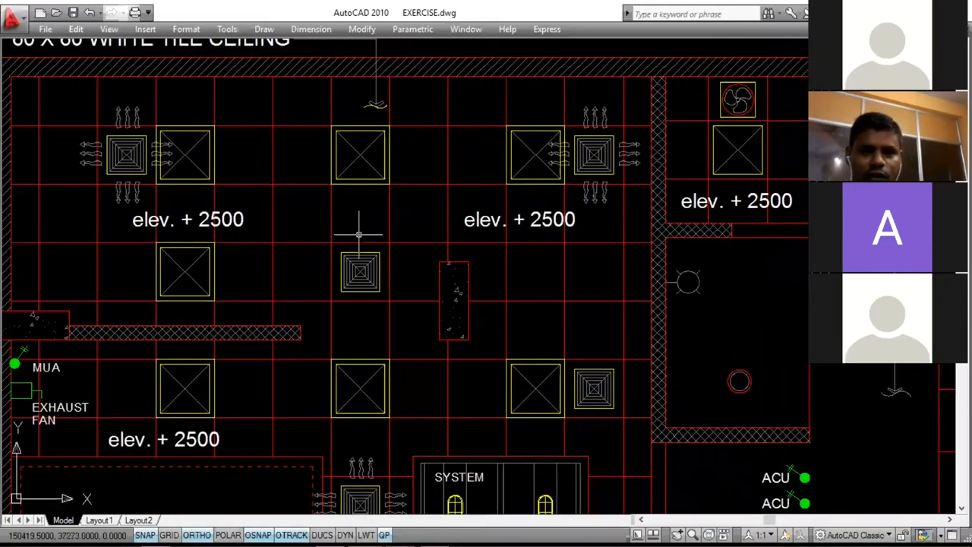
{"action": "scroll", "coordinate": [327, 201], "scroll_direction": "down", "scroll_amount": 1}
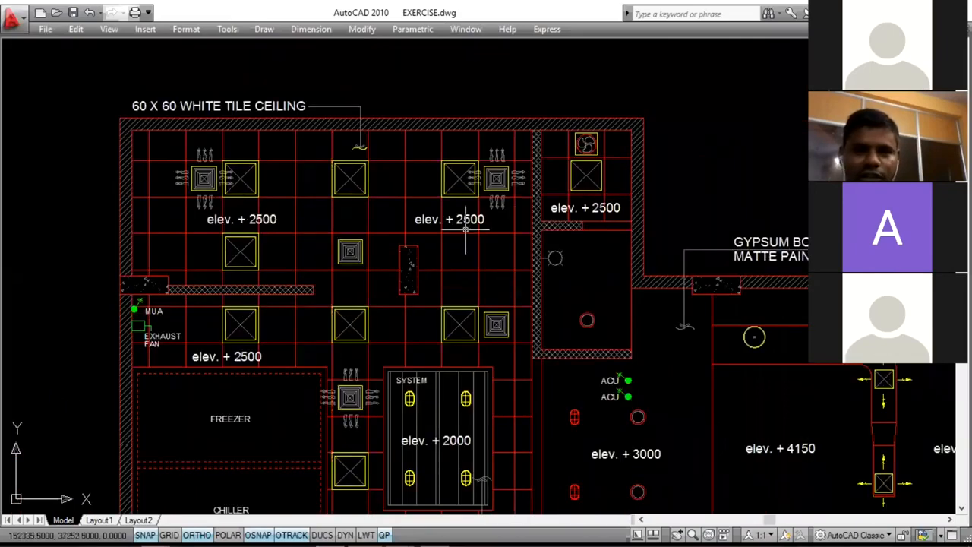
- Check how the square lamp symbols fill single grid tiles in the 60 x 60 white tile ceiling, beside the diffusers
{"action": "scroll", "coordinate": [203, 170], "scroll_direction": "up", "scroll_amount": 2}
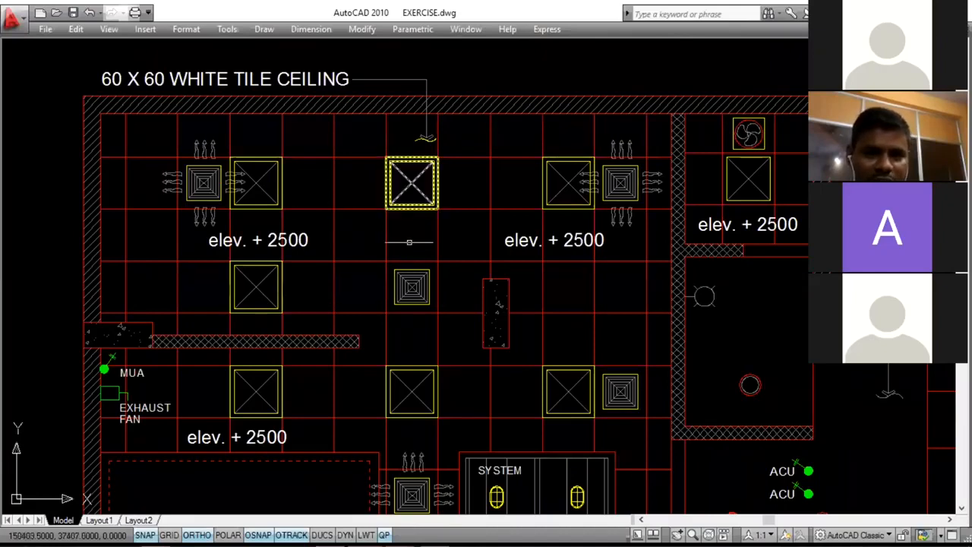
{"action": "middle_click_drag", "start_coordinate": [420, 207], "coordinate": [429, 171]}
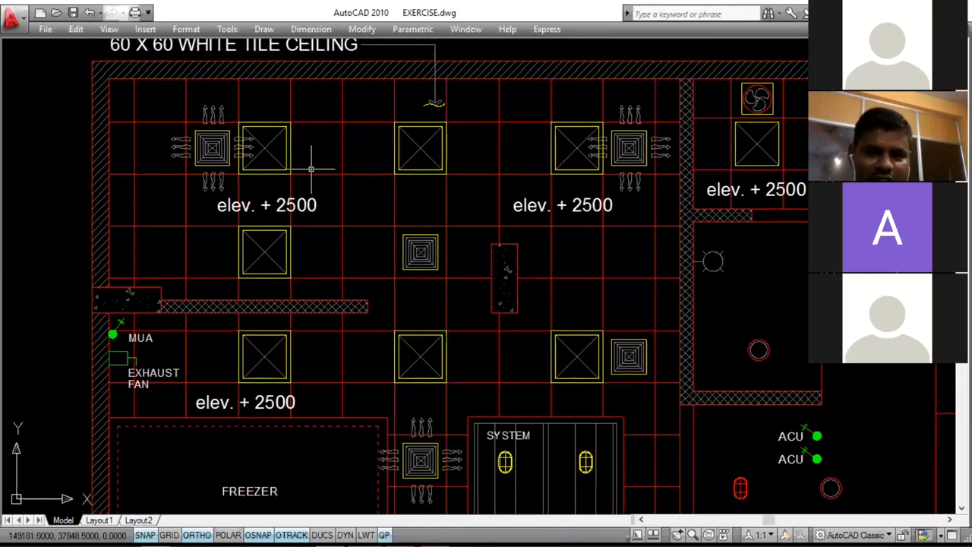
{"action": "scroll", "coordinate": [288, 164], "scroll_direction": "up", "scroll_amount": 1}
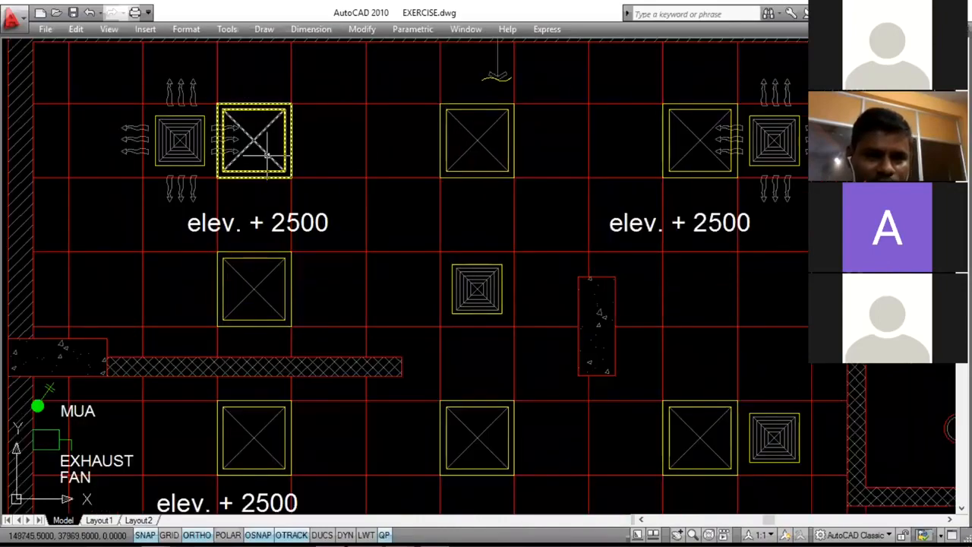
{"action": "scroll", "coordinate": [346, 164], "scroll_direction": "down", "scroll_amount": 5}
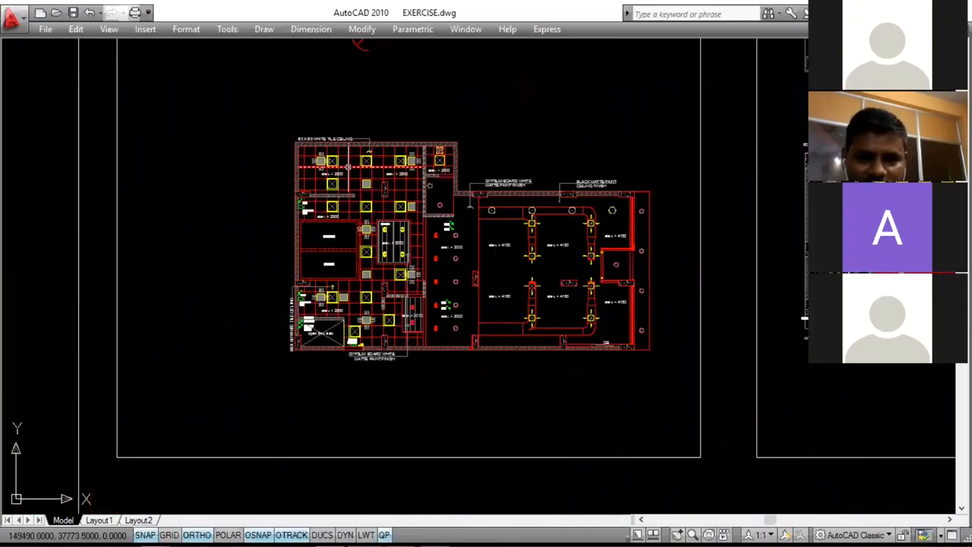
- Find the legend beside the neighbouring plans and examine the toilet exhaust fan and the supply and return AC square diffuser symbols
{"action": "scroll", "coordinate": [435, 241], "scroll_direction": "down", "scroll_amount": 3}
{"action": "middle_click_drag", "start_coordinate": [633, 189], "coordinate": [553, 219]}
{"action": "scroll", "coordinate": [629, 220], "scroll_direction": "up", "scroll_amount": 2}
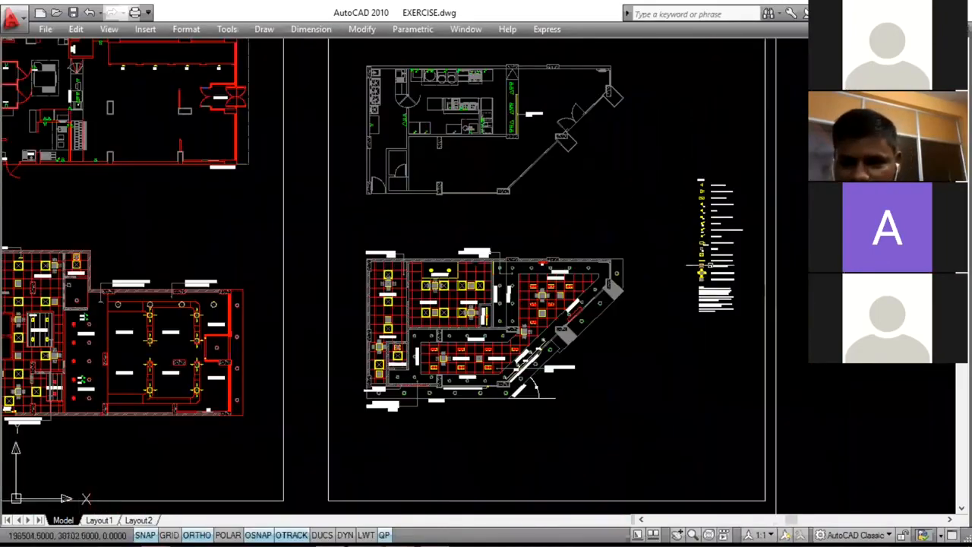
{"action": "scroll", "coordinate": [709, 265], "scroll_direction": "up", "scroll_amount": 5}
{"action": "scroll", "coordinate": [711, 264], "scroll_direction": "up", "scroll_amount": 1}
{"action": "middle_click_drag", "start_coordinate": [709, 264], "coordinate": [576, 167]}
{"action": "scroll", "coordinate": [568, 264], "scroll_direction": "up", "scroll_amount": 1}
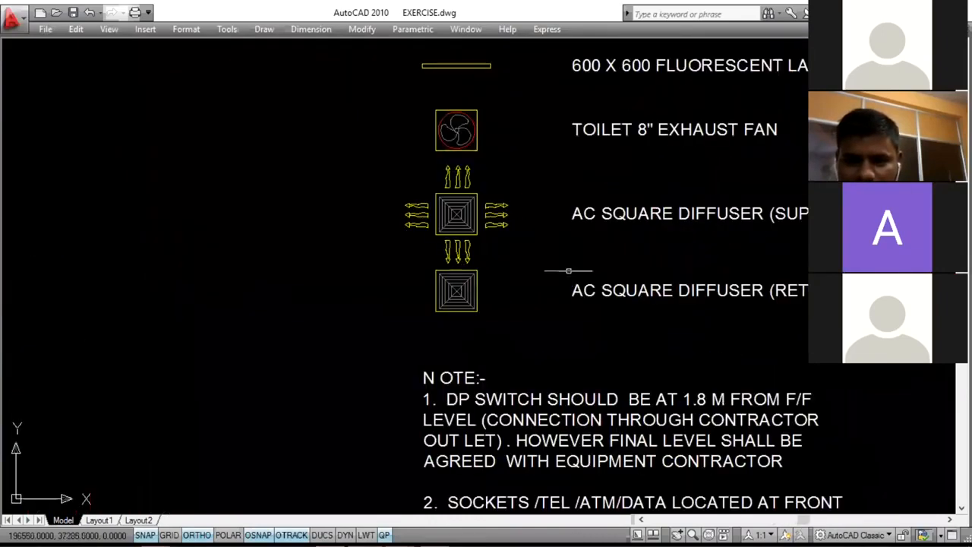
- Study the legend's pin light, 600 x 600 fluorescent lamp and toilet 8" exhaust fan symbols, then review the whole symbol list
{"action": "middle_click_drag", "start_coordinate": [568, 276], "coordinate": [431, 364]}
{"action": "scroll", "coordinate": [476, 342], "scroll_direction": "down", "scroll_amount": 3}
{"action": "scroll", "coordinate": [444, 288], "scroll_direction": "up", "scroll_amount": 3}
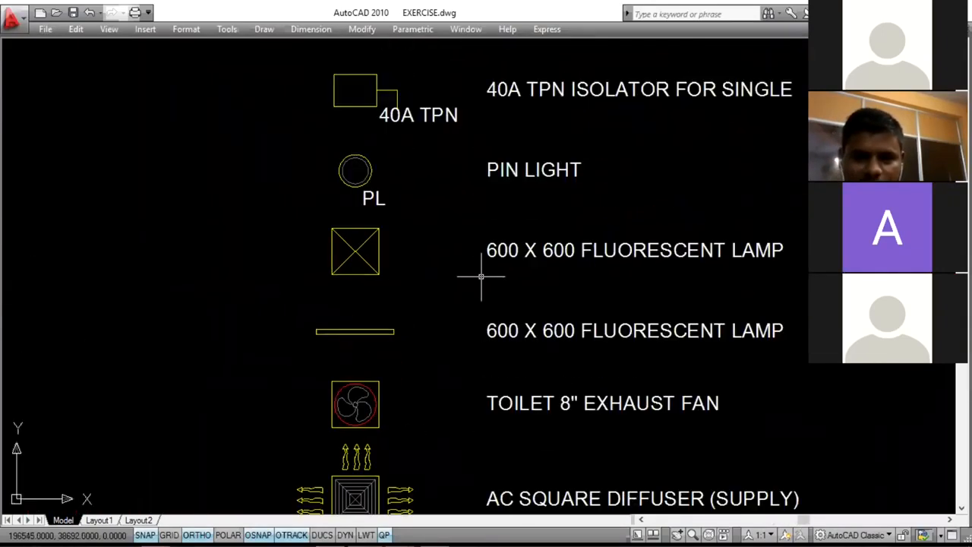
{"action": "middle_click_drag", "start_coordinate": [478, 277], "coordinate": [427, 285]}
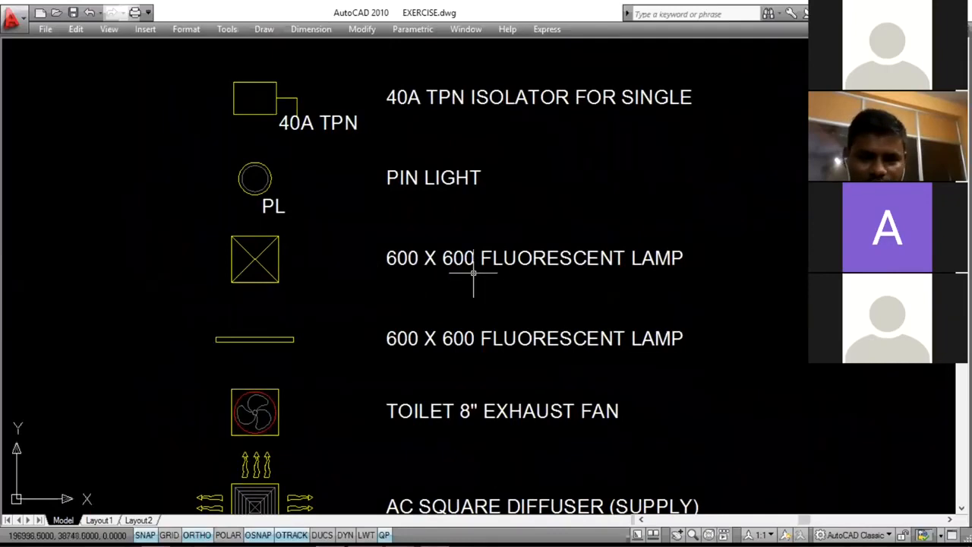
{"action": "scroll", "coordinate": [266, 351], "scroll_direction": "up", "scroll_amount": 2}
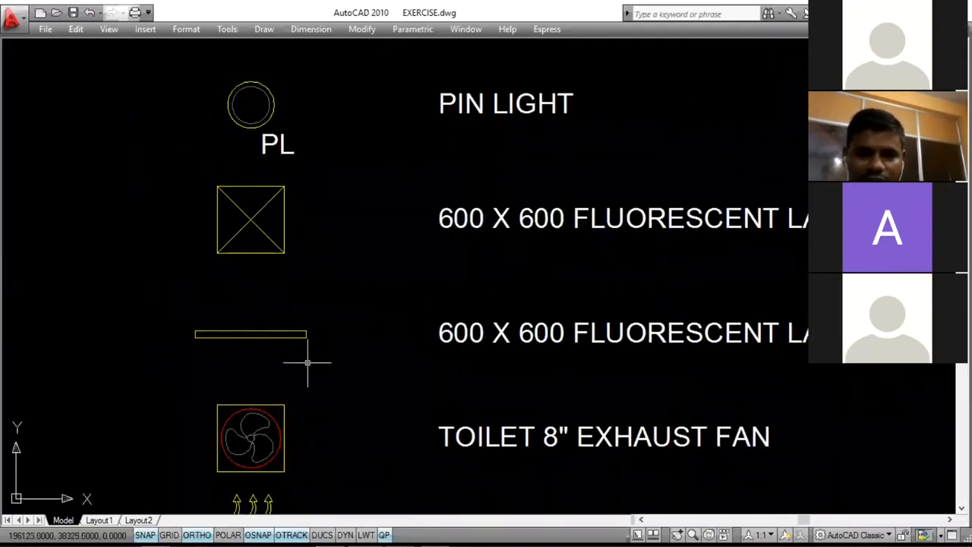
{"action": "mouse_move", "coordinate": [311, 365]}
{"action": "middle_mouse_down"}
{"action": "mouse_move", "coordinate": [316, 280]}
{"action": "mouse_move", "coordinate": [322, 389]}
{"action": "middle_mouse_up"}
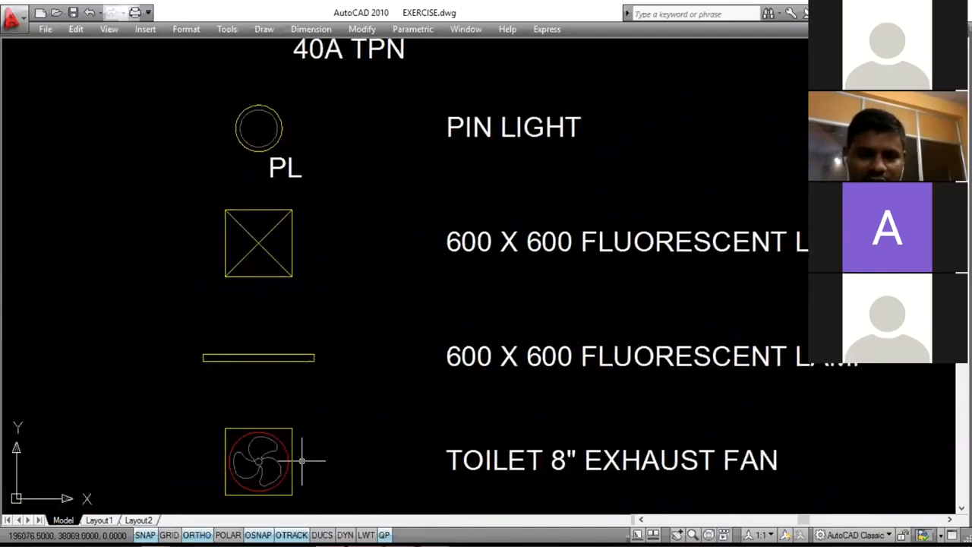
{"action": "middle_click_drag", "start_coordinate": [402, 375], "coordinate": [438, 499]}
{"action": "scroll", "coordinate": [292, 265], "scroll_direction": "up", "scroll_amount": 2}
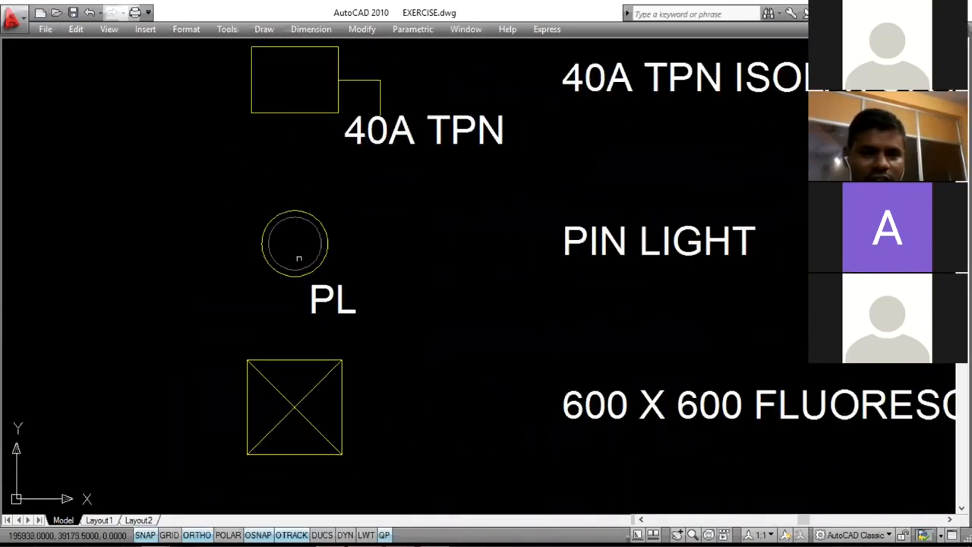
{"action": "scroll", "coordinate": [364, 278], "scroll_direction": "down", "scroll_amount": 3}
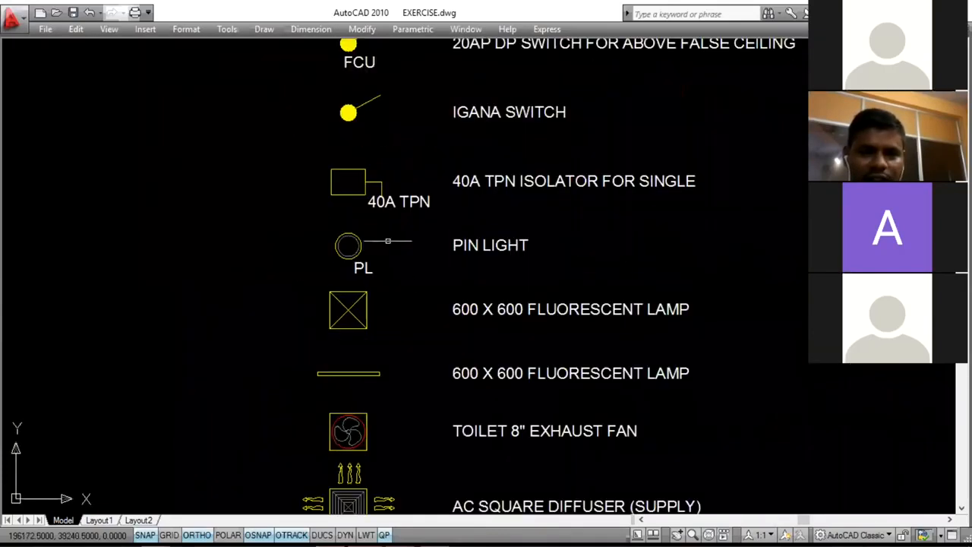
{"action": "middle_click_drag", "start_coordinate": [448, 183], "coordinate": [445, 329]}
{"action": "scroll", "coordinate": [444, 330], "scroll_direction": "down", "scroll_amount": 2}
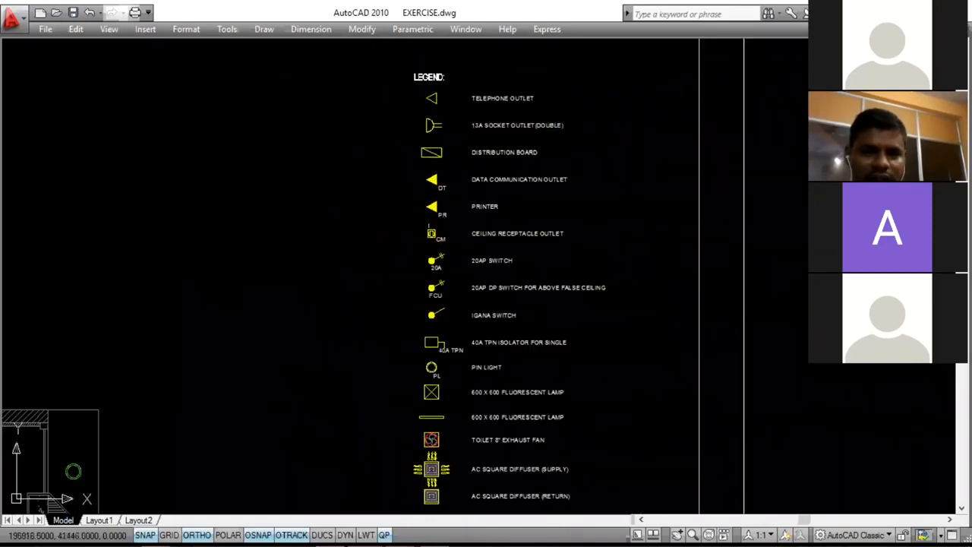
- Find the angled shop's ceiling plan and examine the lamps, diffusers and elevation labels in its tiled kitchen and the + 2100 area
{"action": "scroll", "coordinate": [390, 256], "scroll_direction": "down", "scroll_amount": 3}
{"action": "middle_click_drag", "start_coordinate": [390, 256], "coordinate": [694, 144]}
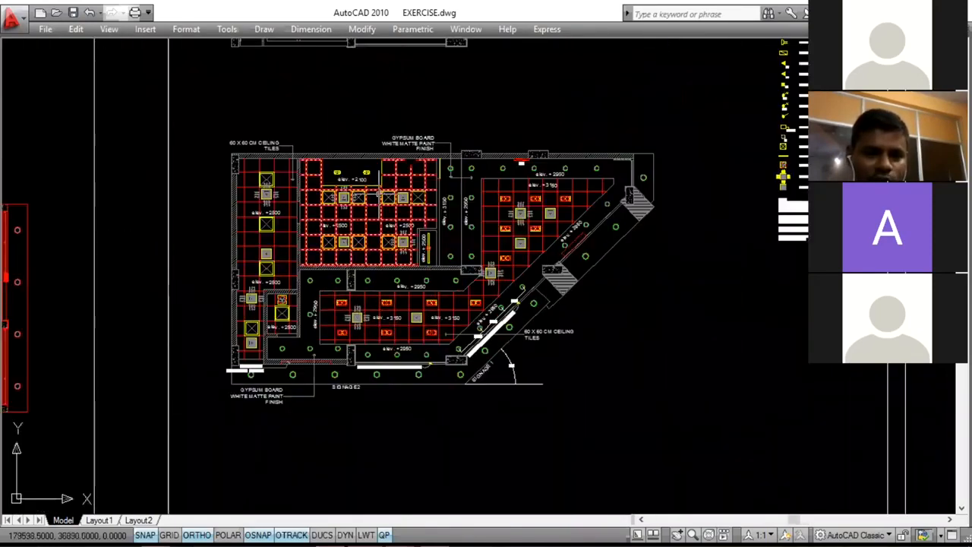
{"action": "scroll", "coordinate": [366, 196], "scroll_direction": "up", "scroll_amount": 2}
{"action": "middle_click_drag", "start_coordinate": [366, 196], "coordinate": [434, 76]}
{"action": "scroll", "coordinate": [369, 144], "scroll_direction": "up", "scroll_amount": 3}
{"action": "scroll", "coordinate": [346, 141], "scroll_direction": "down", "scroll_amount": 2}
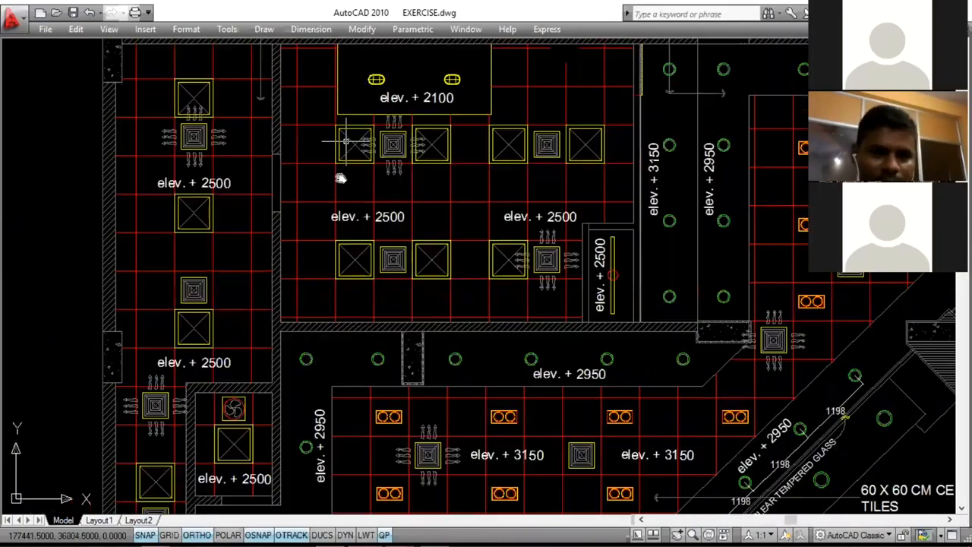
{"action": "middle_click_drag", "start_coordinate": [340, 177], "coordinate": [334, 214]}
{"action": "scroll", "coordinate": [334, 198], "scroll_direction": "up", "scroll_amount": 1}
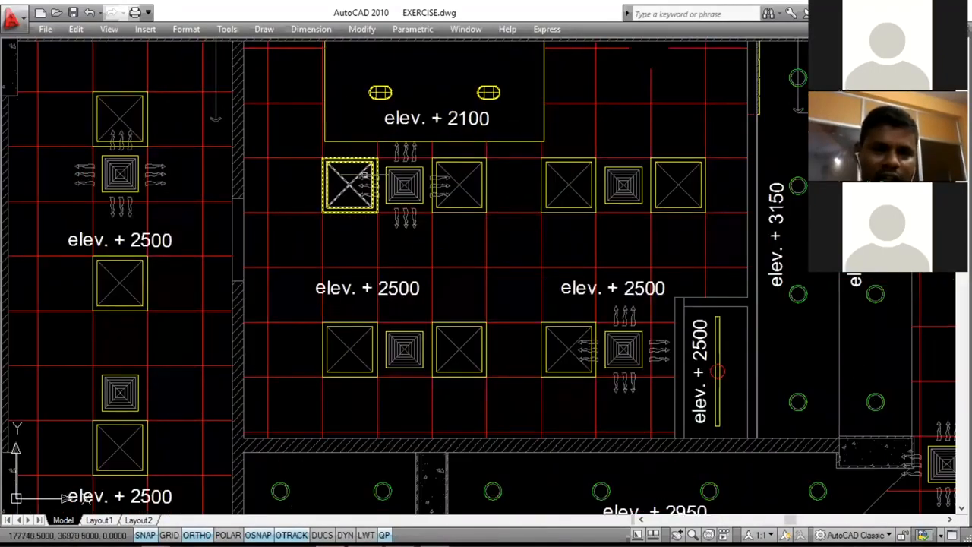
{"action": "scroll", "coordinate": [376, 91], "scroll_direction": "up", "scroll_amount": 2}
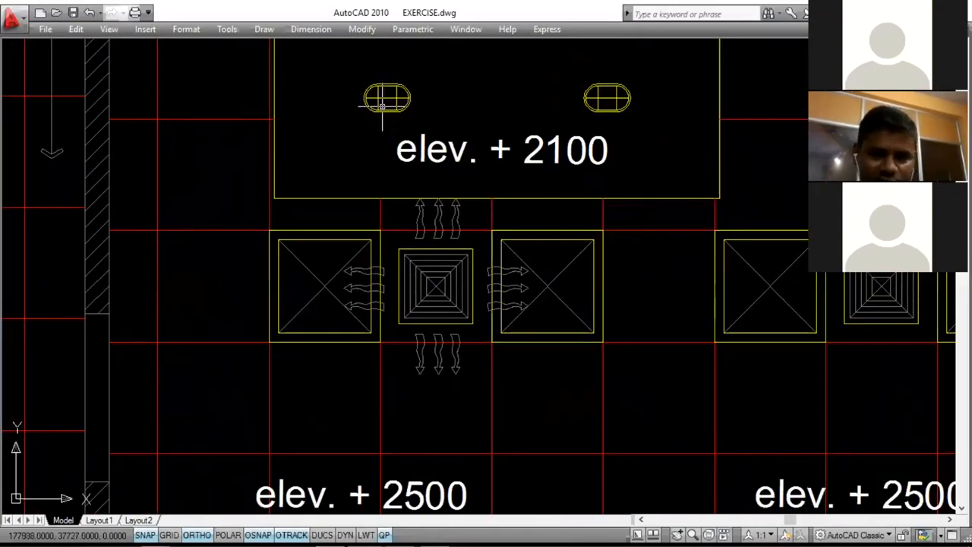
{"action": "scroll", "coordinate": [384, 100], "scroll_direction": "down", "scroll_amount": 2}
{"action": "scroll", "coordinate": [326, 104], "scroll_direction": "down", "scroll_amount": 2}
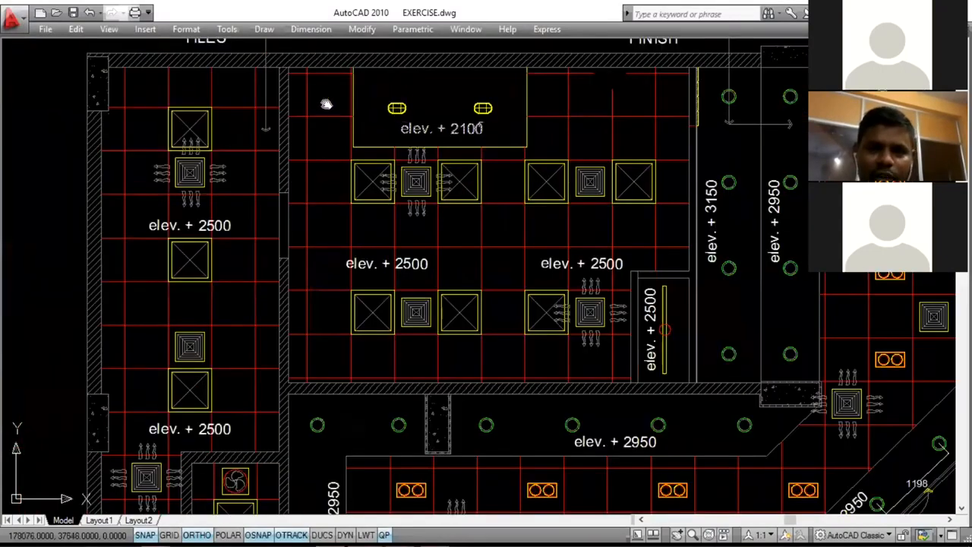
- Examine the pin lights, gypsum board white matte paint finish and + 3150 and + 2950 elevations in the strip beside the kitchen
{"action": "middle_click_drag", "start_coordinate": [327, 104], "coordinate": [163, 81]}
{"action": "middle_click_drag", "start_coordinate": [567, 168], "coordinate": [497, 148]}
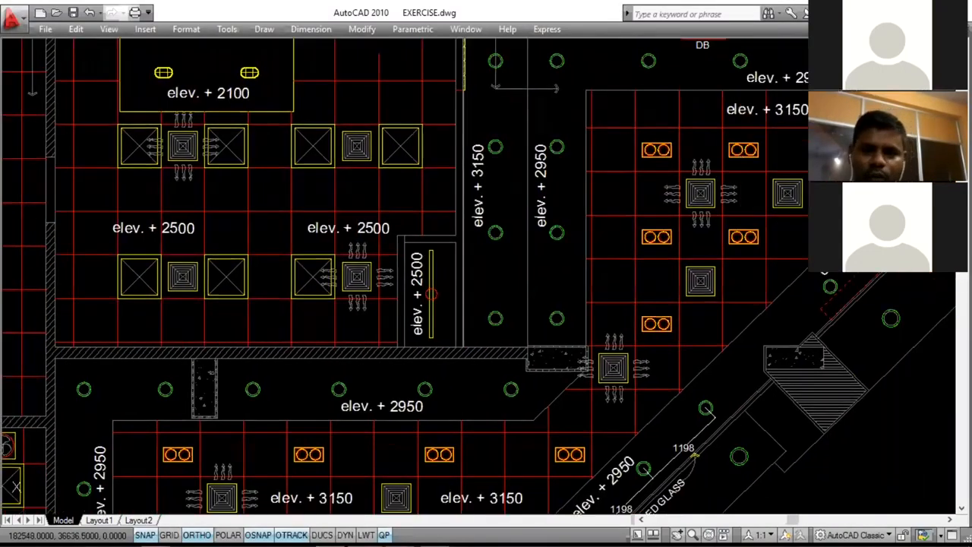
{"action": "scroll", "coordinate": [494, 148], "scroll_direction": "down", "scroll_amount": 2}
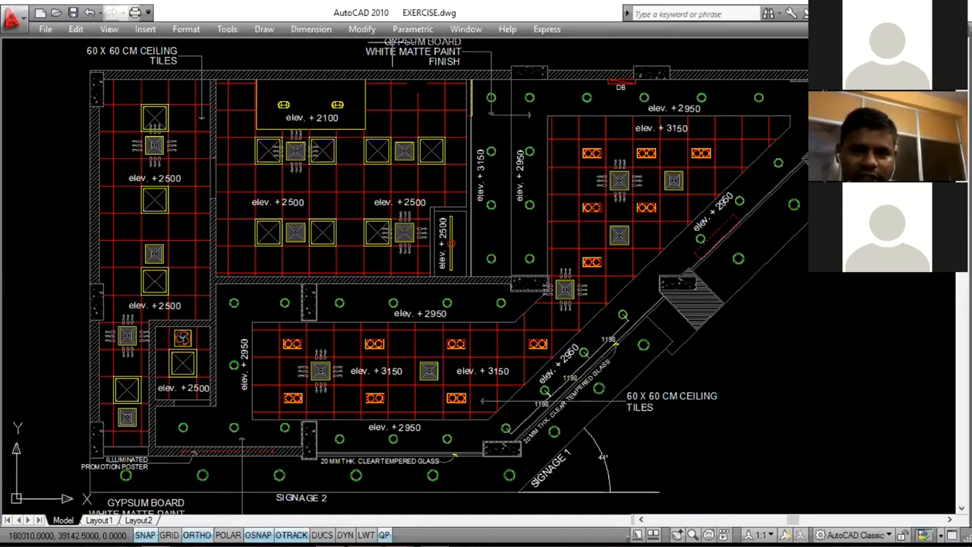
{"action": "scroll", "coordinate": [495, 46], "scroll_direction": "up", "scroll_amount": 4}
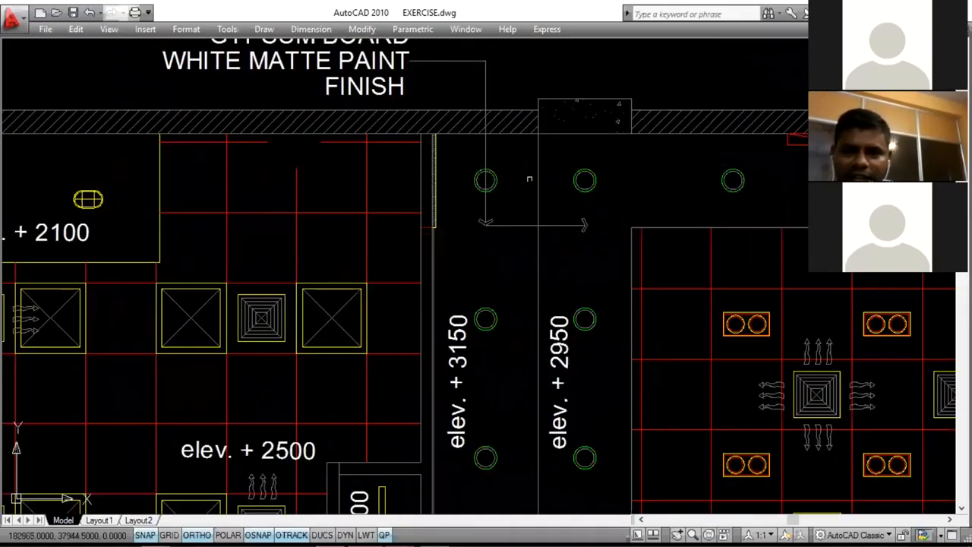
- Dimension the horizontal spacing between the centres of the first two downlights in the row below the upper wall
{"action": "scroll", "coordinate": [581, 180], "scroll_direction": "down", "scroll_amount": 1}
{"action": "scroll", "coordinate": [455, 164], "scroll_direction": "down", "scroll_amount": 2}
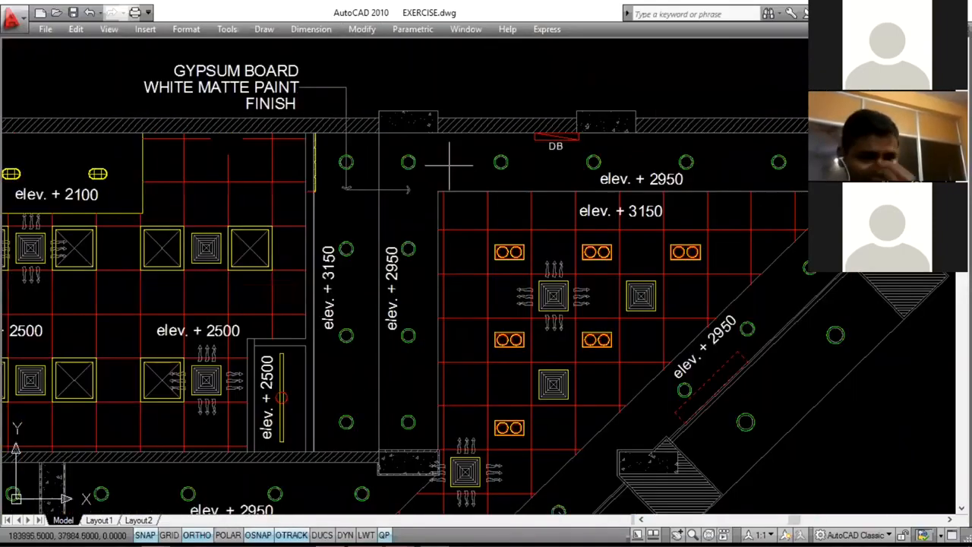
{"action": "scroll", "coordinate": [341, 178], "scroll_direction": "up", "scroll_amount": 2}
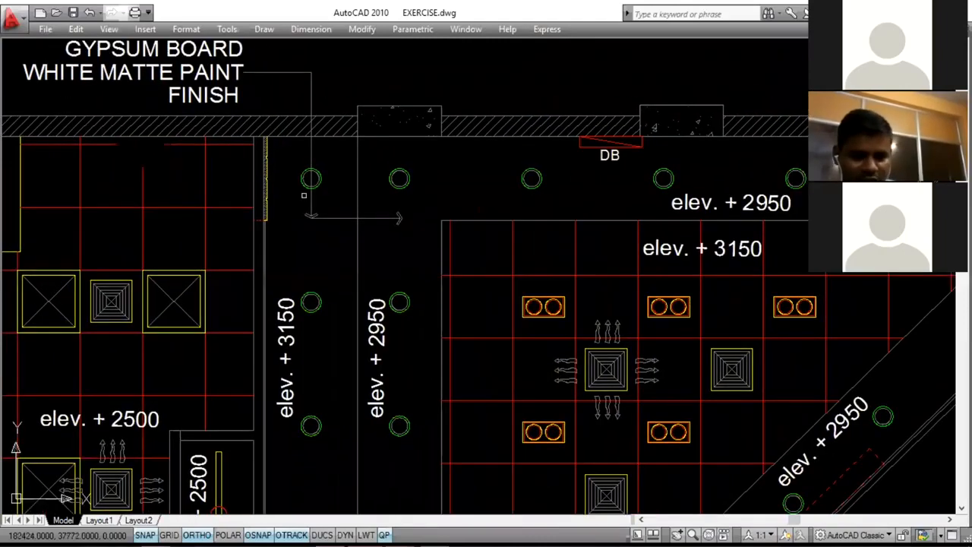
{"action": "scroll", "coordinate": [311, 179], "scroll_direction": "up", "scroll_amount": 3}
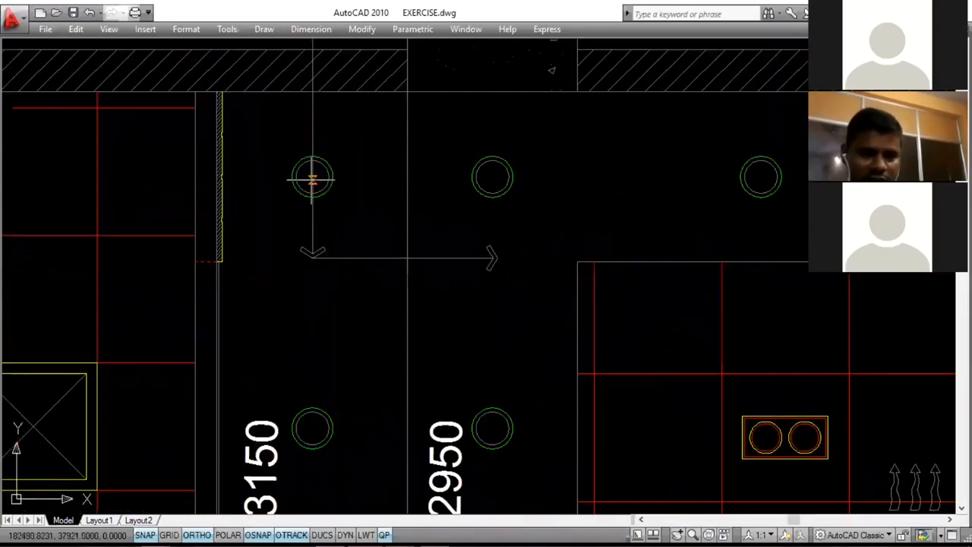
{"action": "left_click", "coordinate": [312, 176]}
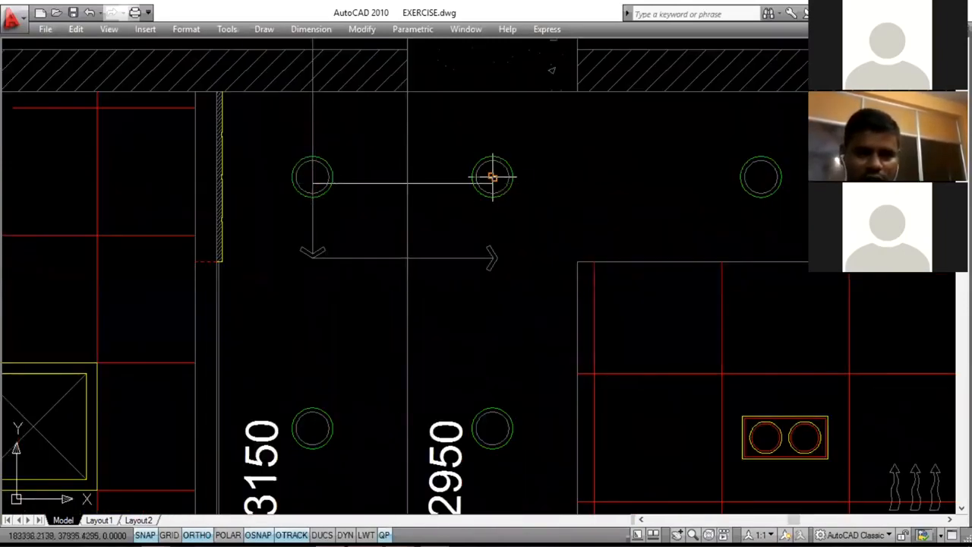
{"action": "left_click", "coordinate": [492, 177]}
{"action": "left_click", "coordinate": [489, 123]}
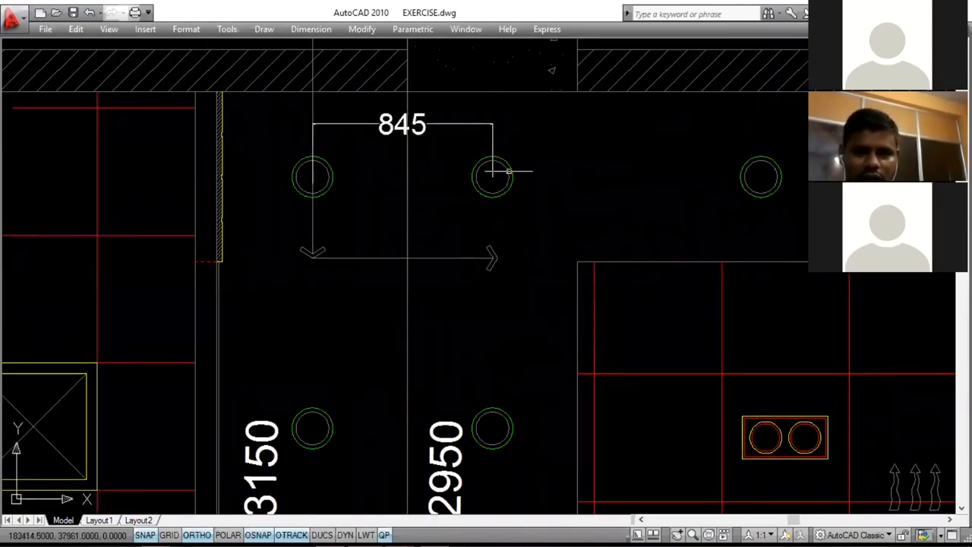
- Dimension the centre spacing between the second and third downlights, with the dimension line above the row
{"action": "left_click", "coordinate": [492, 177]}
{"action": "left_click", "coordinate": [760, 177]}
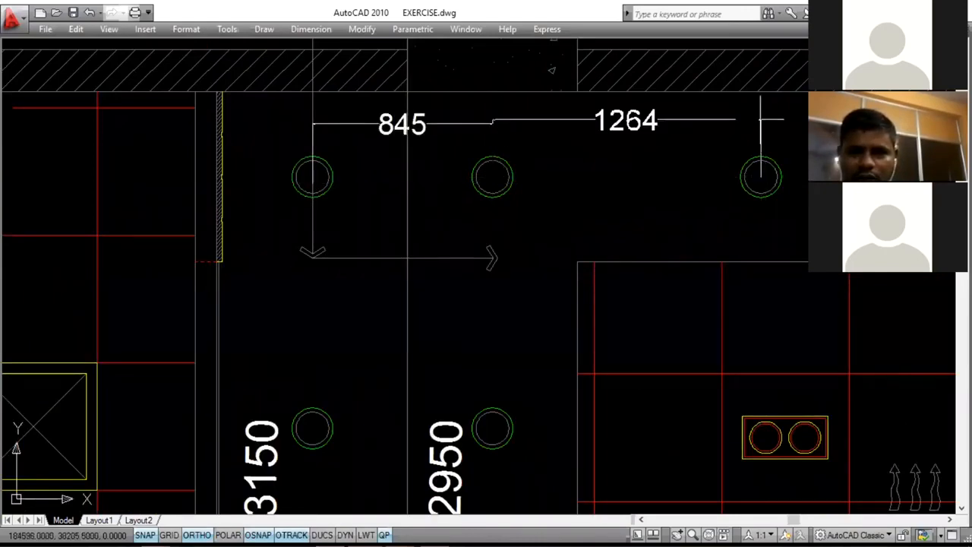
{"action": "left_click", "coordinate": [623, 123]}
- Dimension the centre spacing between the third and fourth downlights, placing the line level with the preceding dimension near the DB
{"action": "scroll", "coordinate": [380, 211], "scroll_direction": "down", "scroll_amount": 3}
{"action": "scroll", "coordinate": [541, 200], "scroll_direction": "up", "scroll_amount": 2}
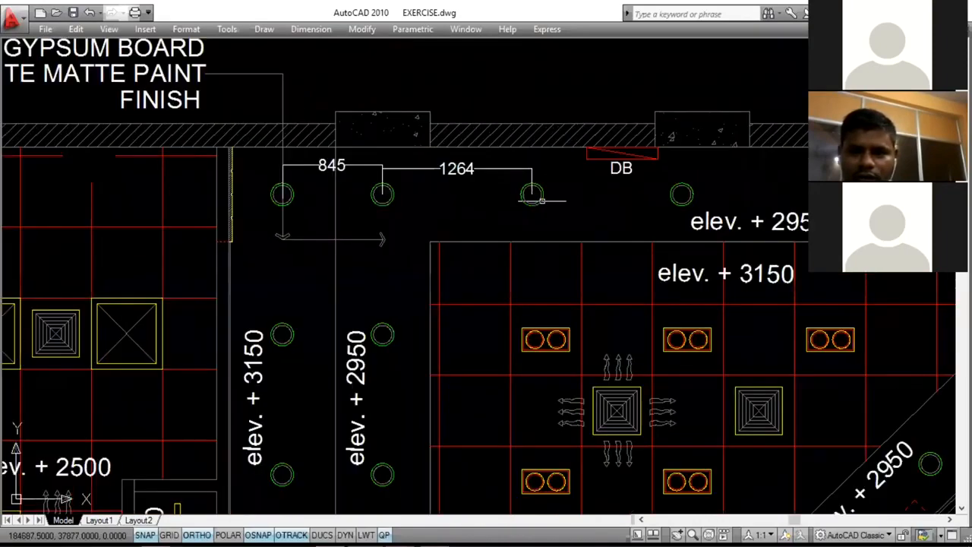
{"action": "left_click", "coordinate": [531, 195]}
{"action": "left_click", "coordinate": [681, 194]}
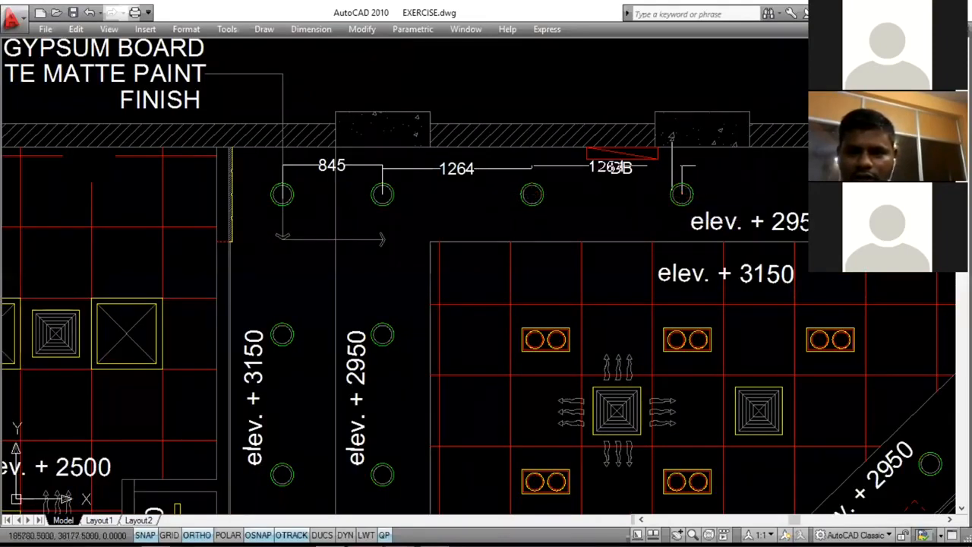
{"action": "scroll", "coordinate": [672, 166], "scroll_direction": "up", "scroll_amount": 2}
{"action": "left_click", "coordinate": [473, 170]}
- Dimension the centre spacing between the fourth and fifth downlights, keeping the line level with the other dimensions in the row
{"action": "scroll", "coordinate": [518, 193], "scroll_direction": "down", "scroll_amount": 3}
{"action": "scroll", "coordinate": [527, 215], "scroll_direction": "up", "scroll_amount": 2}
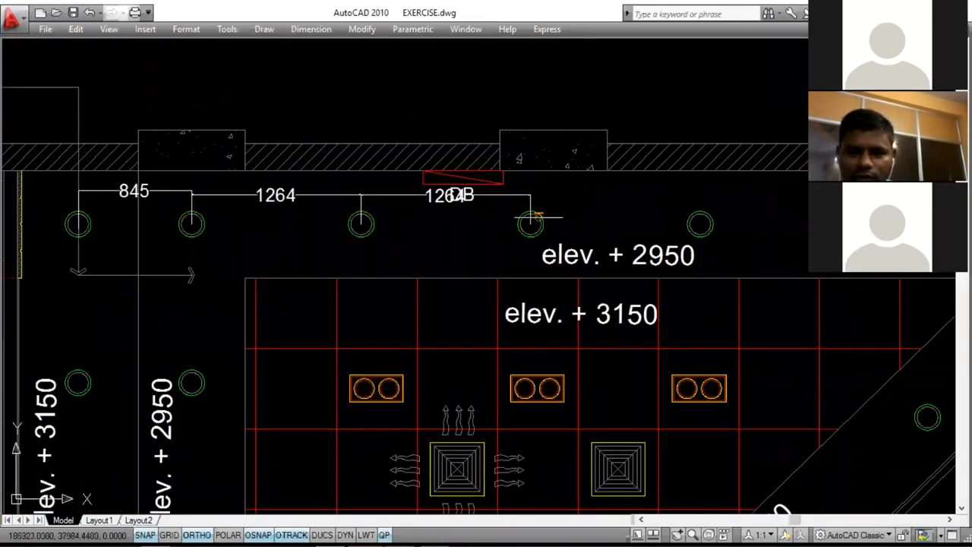
{"action": "left_click", "coordinate": [699, 223]}
{"action": "left_click", "coordinate": [691, 194]}
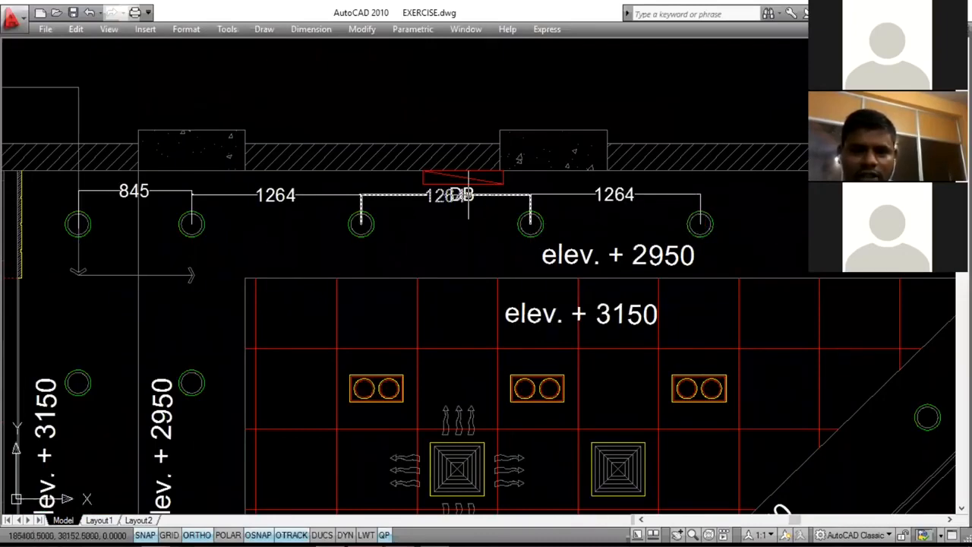
- Examine the new dimensions along the upper downlight row and the existing aligned dimensions beside the diagonal tempered glass
{"action": "scroll", "coordinate": [449, 196], "scroll_direction": "up", "scroll_amount": 3}
{"action": "scroll", "coordinate": [445, 243], "scroll_direction": "down", "scroll_amount": 4}
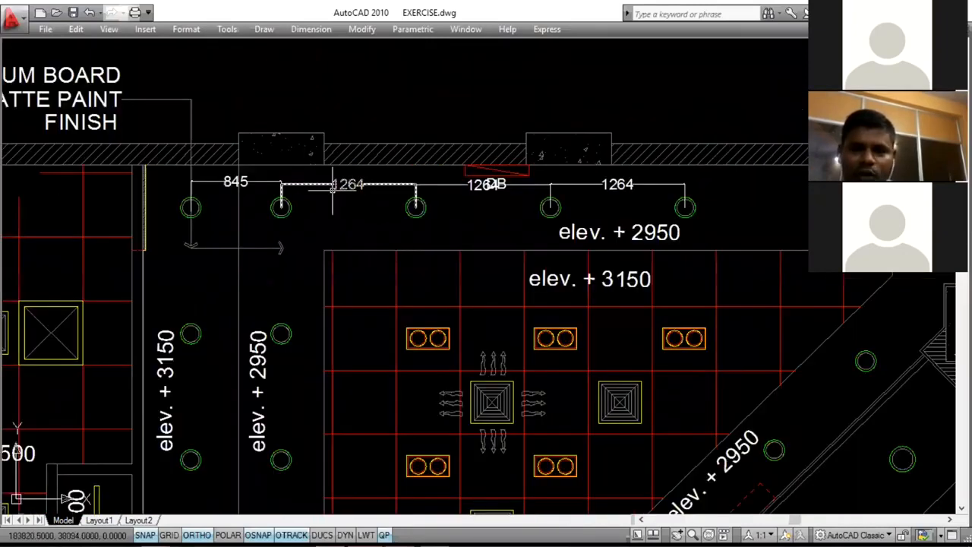
{"action": "middle_click_drag", "start_coordinate": [479, 218], "coordinate": [456, 193]}
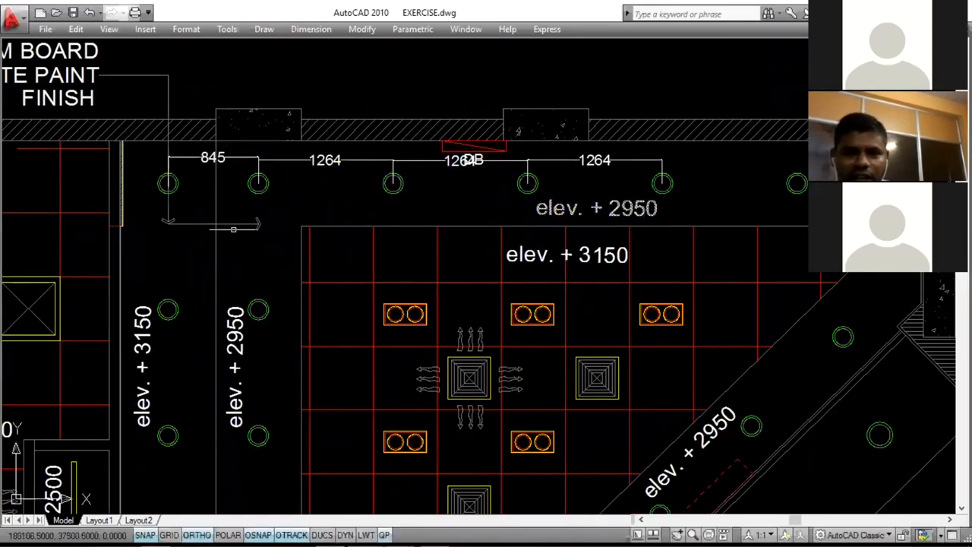
{"action": "scroll", "coordinate": [186, 202], "scroll_direction": "down", "scroll_amount": 2}
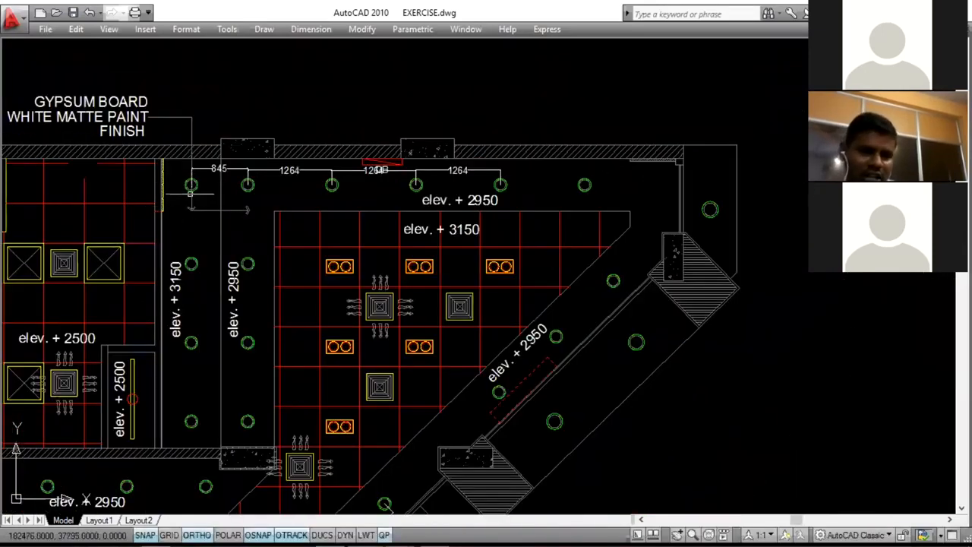
{"action": "middle_click_drag", "start_coordinate": [196, 194], "coordinate": [196, 170]}
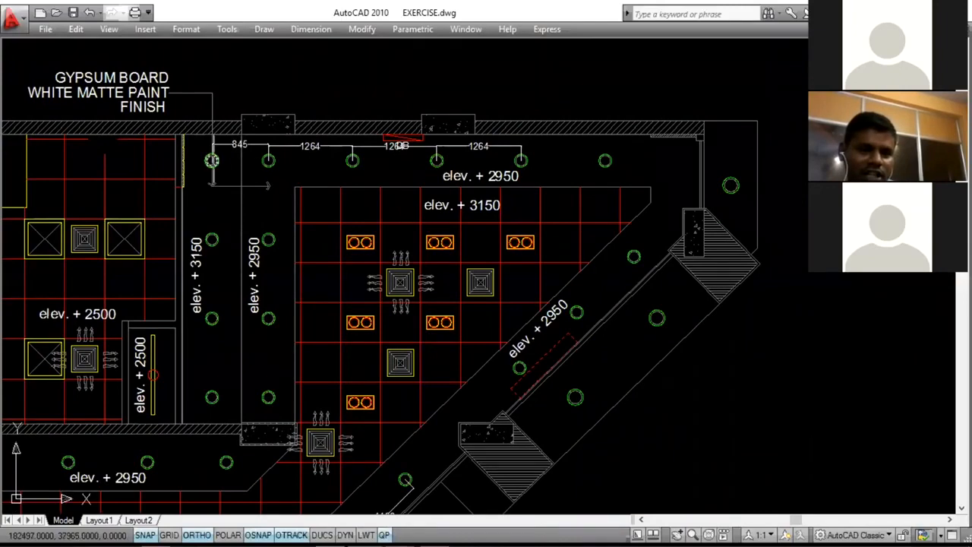
{"action": "mouse_move", "coordinate": [213, 229]}
{"action": "middle_mouse_down"}
{"action": "mouse_move", "coordinate": [251, 152]}
{"action": "mouse_move", "coordinate": [237, 186]}
{"action": "mouse_move", "coordinate": [239, 254]}
{"action": "middle_mouse_up"}
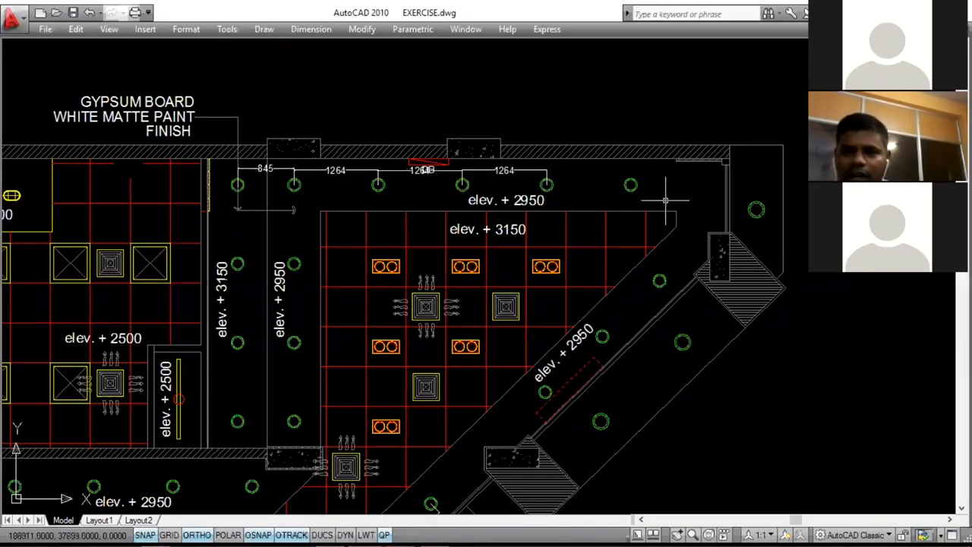
{"action": "middle_click_drag", "start_coordinate": [606, 235], "coordinate": [593, 128]}
{"action": "scroll", "coordinate": [563, 156], "scroll_direction": "down", "scroll_amount": 2}
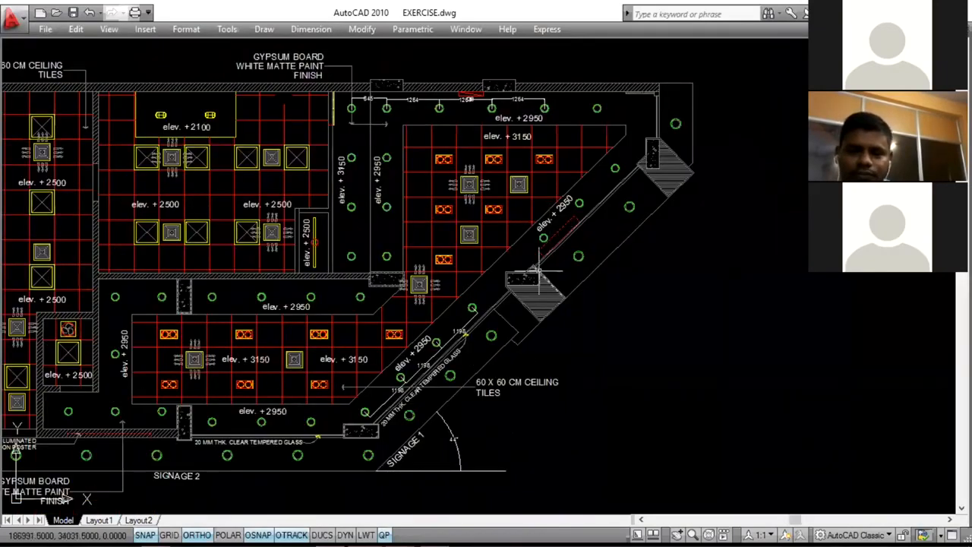
{"action": "scroll", "coordinate": [408, 418], "scroll_direction": "up", "scroll_amount": 2}
{"action": "scroll", "coordinate": [545, 258], "scroll_direction": "down", "scroll_amount": 2}
{"action": "scroll", "coordinate": [497, 322], "scroll_direction": "up", "scroll_amount": 1}
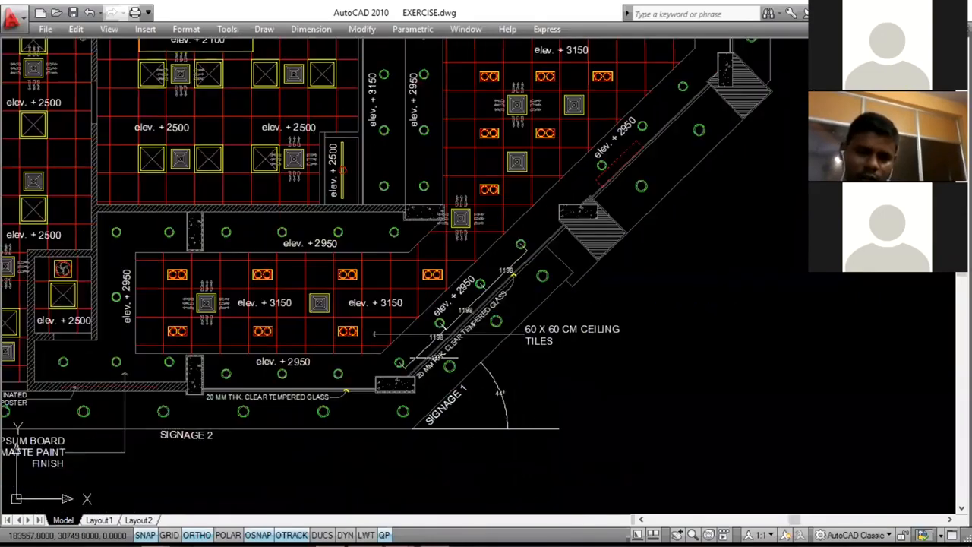
{"action": "scroll", "coordinate": [445, 346], "scroll_direction": "down", "scroll_amount": 3}
{"action": "scroll", "coordinate": [425, 319], "scroll_direction": "up", "scroll_amount": 1}
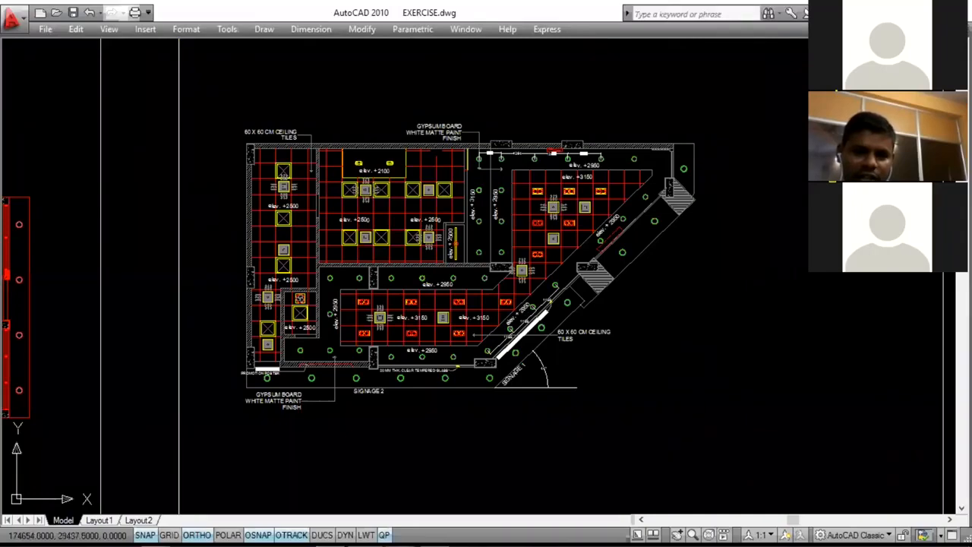
{"action": "scroll", "coordinate": [645, 220], "scroll_direction": "up", "scroll_amount": 3}
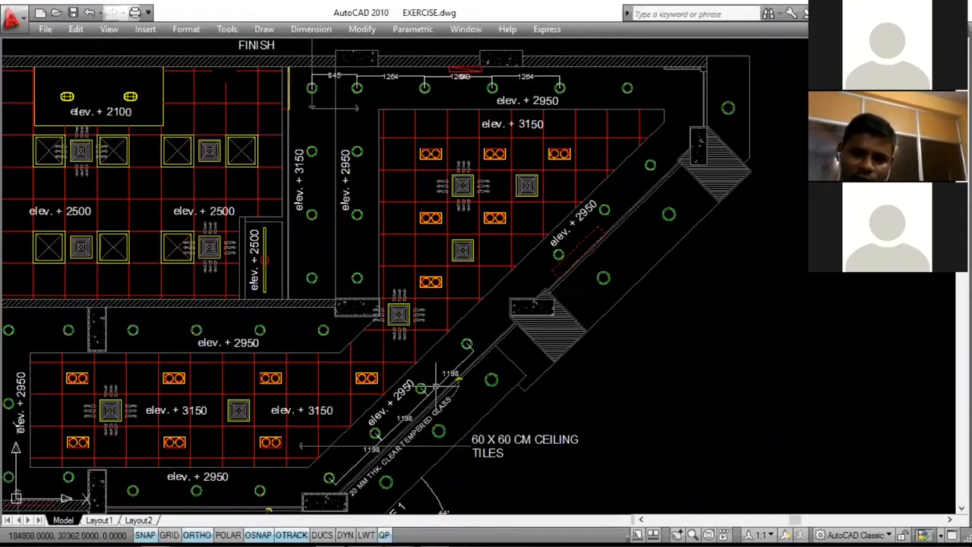
{"action": "middle_click_drag", "start_coordinate": [435, 386], "coordinate": [426, 307]}
{"action": "middle_click_drag", "start_coordinate": [491, 273], "coordinate": [493, 287]}
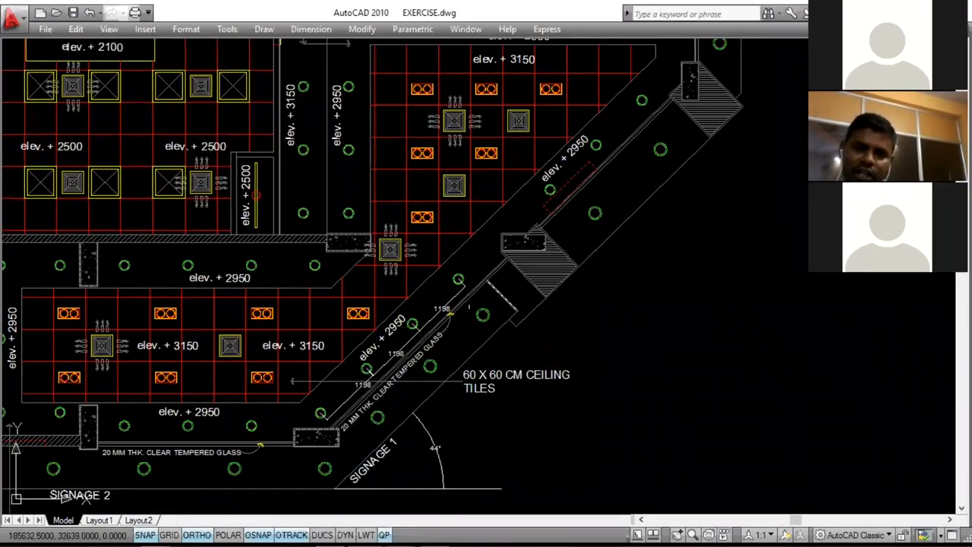
- Replace the lowest aligned dimension beside the diagonal glass with a new one between the same downlight centres, offset towards the ceiling tiles
{"action": "scroll", "coordinate": [360, 391], "scroll_direction": "up", "scroll_amount": 2}
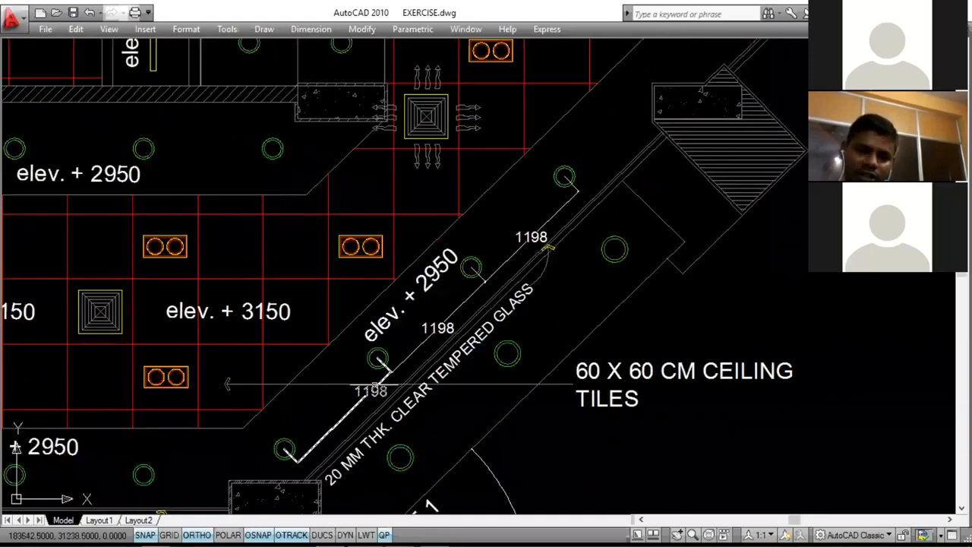
{"action": "scroll", "coordinate": [365, 393], "scroll_direction": "up", "scroll_amount": 2}
{"action": "left_click", "coordinate": [365, 392]}
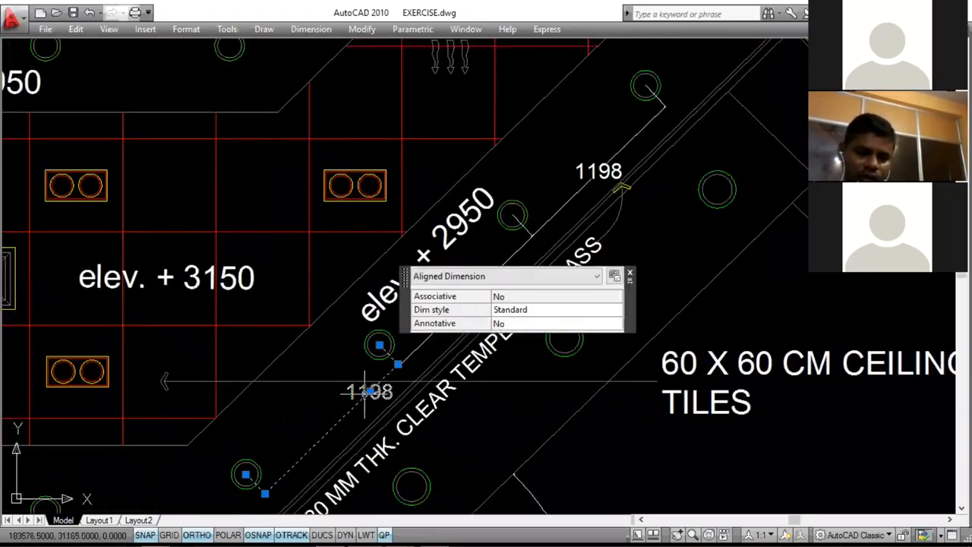
{"action": "key", "text": "Delete"}
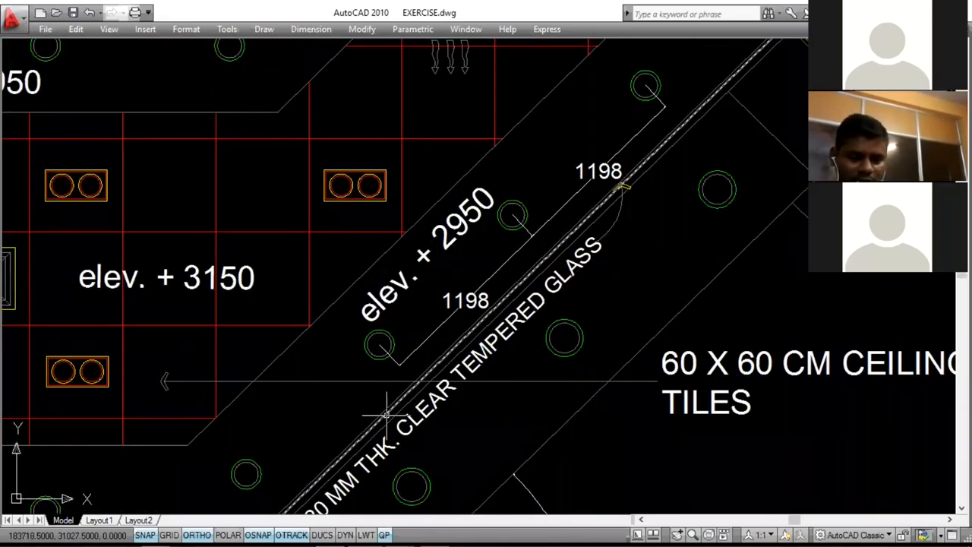
{"action": "left_click", "coordinate": [246, 474]}
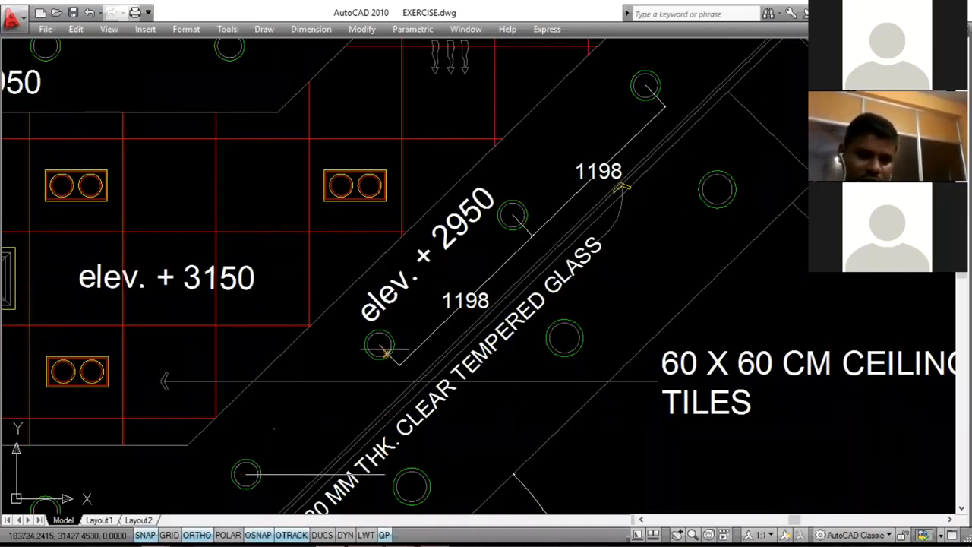
{"action": "left_click", "coordinate": [384, 349]}
{"action": "left_click", "coordinate": [357, 334]}
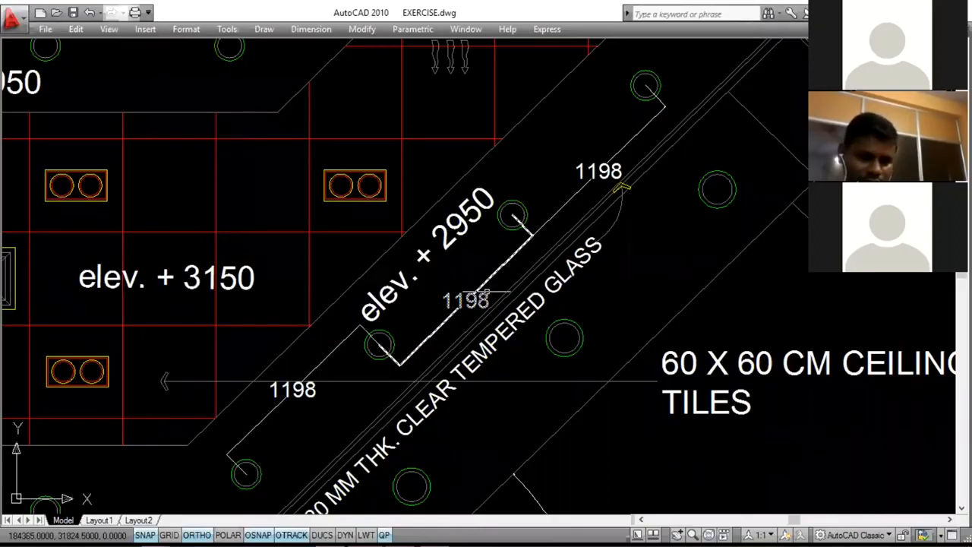
- Replace the middle aligned dimension of the diagonal downlight row with a new one placed on the ceiling-tile side of the elevation text
{"action": "left_click", "coordinate": [487, 292]}
{"action": "key", "text": "Delete"}
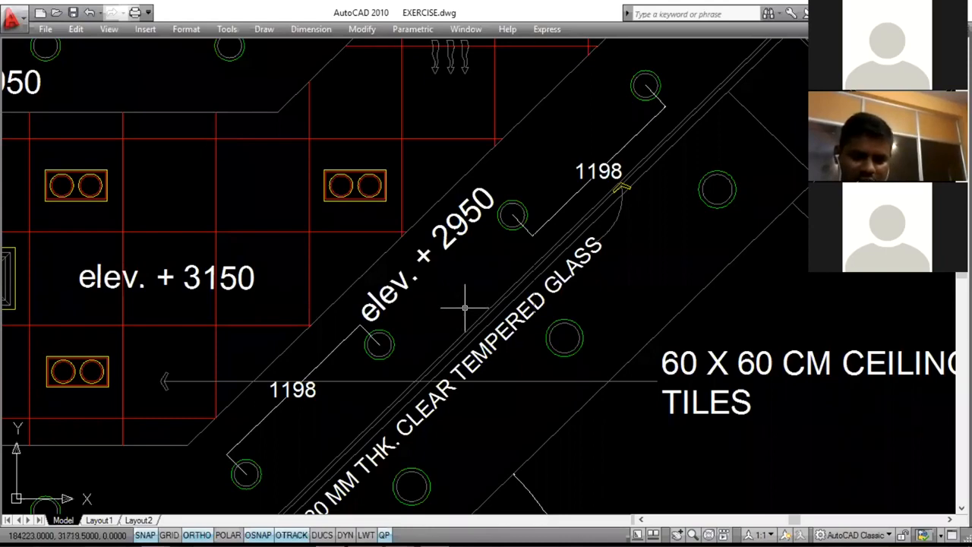
{"action": "left_click", "coordinate": [378, 345]}
{"action": "left_click", "coordinate": [513, 215]}
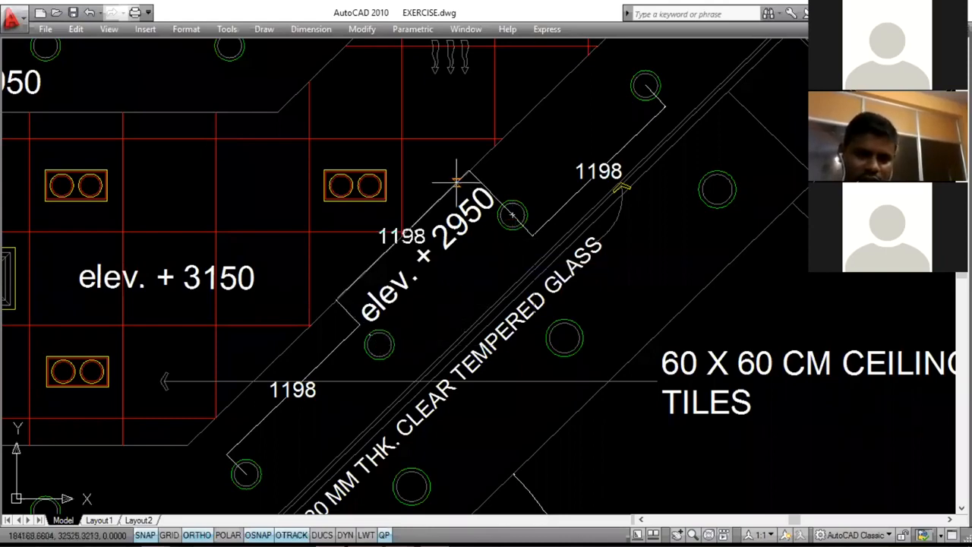
{"action": "scroll", "coordinate": [450, 181], "scroll_direction": "up", "scroll_amount": 2}
{"action": "scroll", "coordinate": [449, 166], "scroll_direction": "down", "scroll_amount": 3}
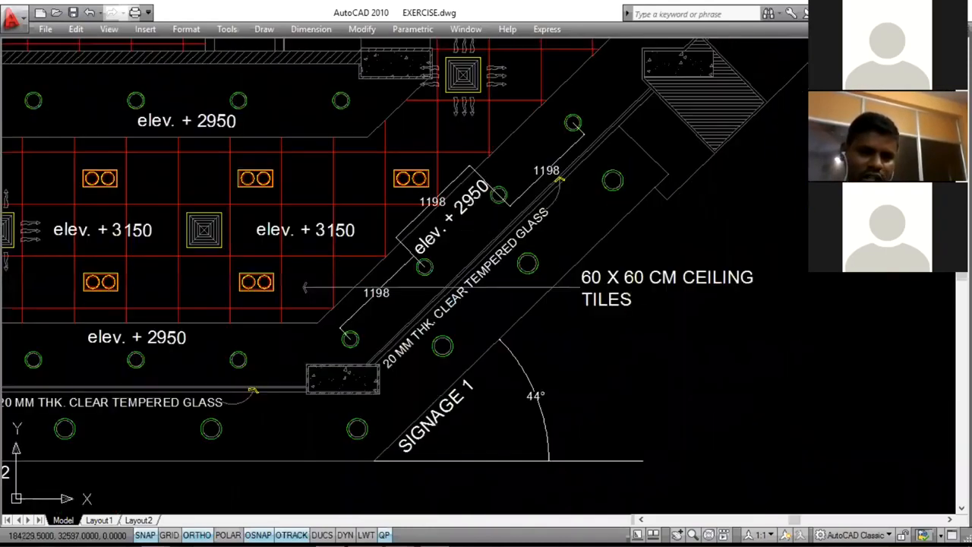
- Delete the angular dimension between the slanted SIGNAGE 1 line and the horizontal line
{"action": "scroll", "coordinate": [455, 266], "scroll_direction": "down", "scroll_amount": 2}
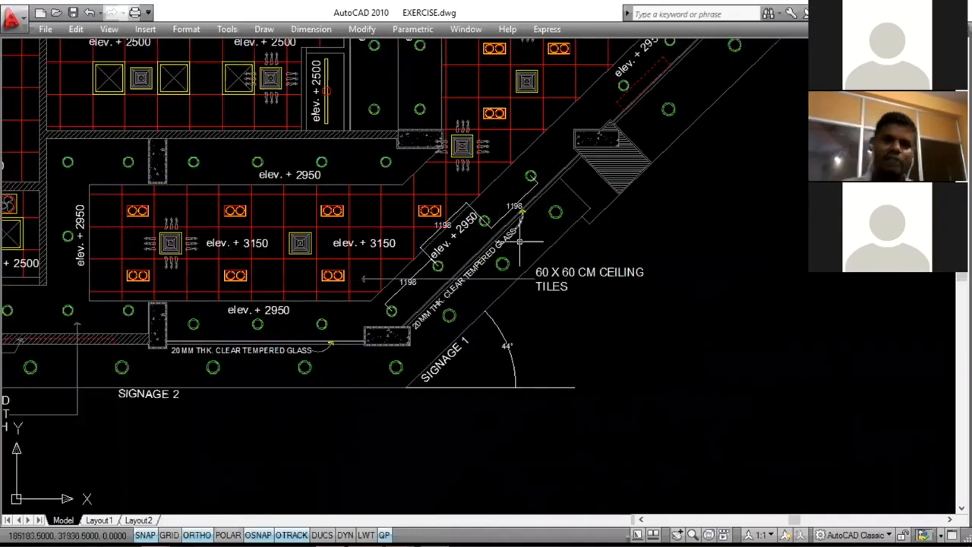
{"action": "scroll", "coordinate": [492, 266], "scroll_direction": "down", "scroll_amount": 3}
{"action": "scroll", "coordinate": [492, 296], "scroll_direction": "up", "scroll_amount": 2}
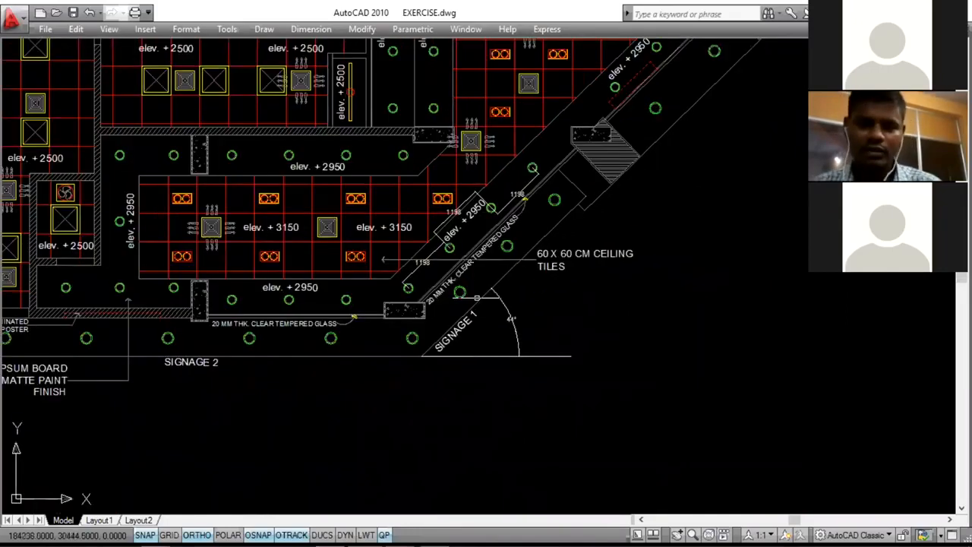
{"action": "scroll", "coordinate": [505, 335], "scroll_direction": "up", "scroll_amount": 2}
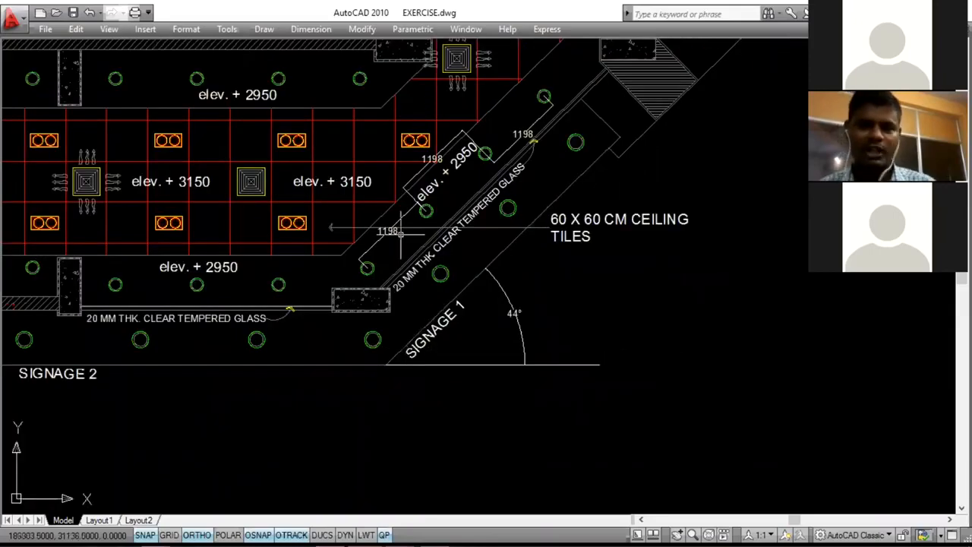
{"action": "scroll", "coordinate": [511, 323], "scroll_direction": "up", "scroll_amount": 1}
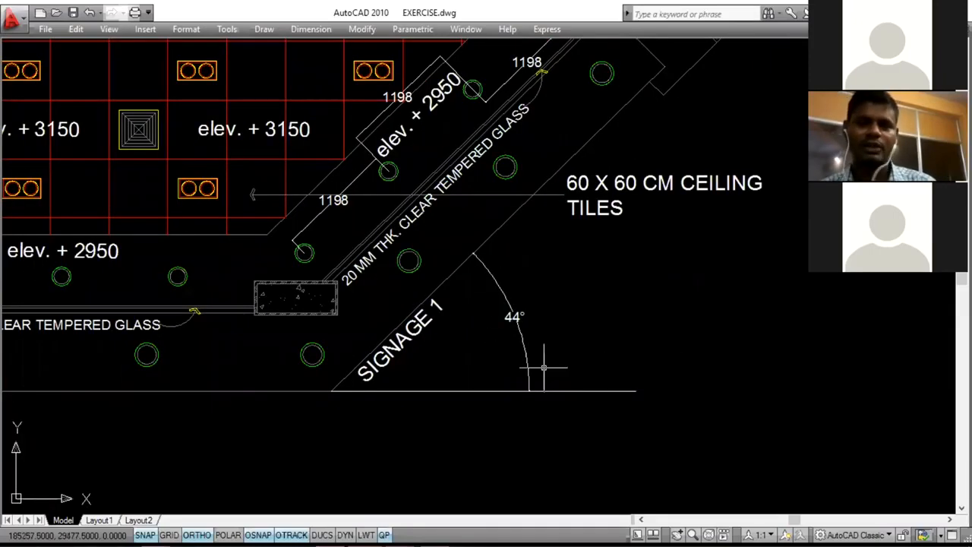
{"action": "left_click", "coordinate": [549, 286]}
{"action": "left_click", "coordinate": [522, 311]}
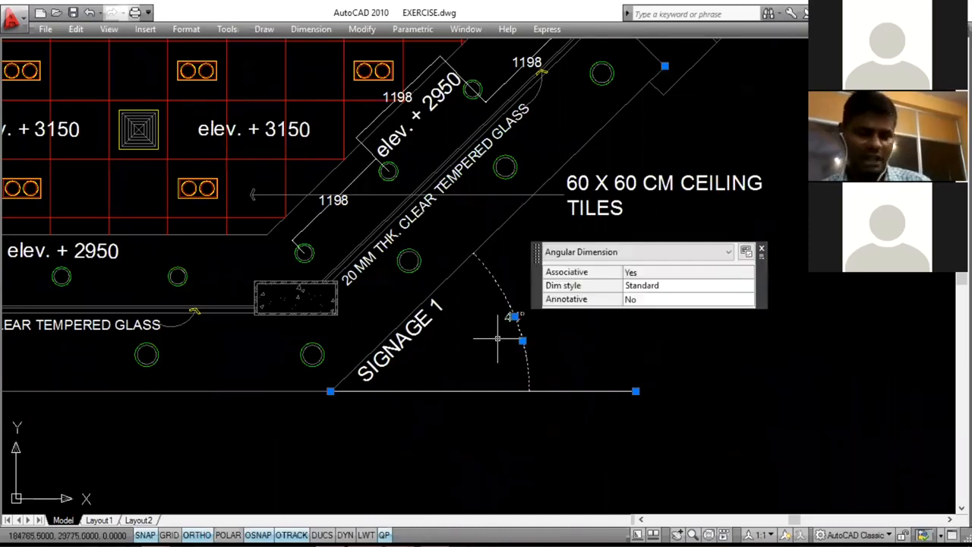
{"action": "key", "text": "Delete"}
- Try to dimension the angle between the slanted SIGNAGE 1 line and the horizontal line, previewing the arc at different radii
{"action": "left_click", "coordinate": [311, 29]}
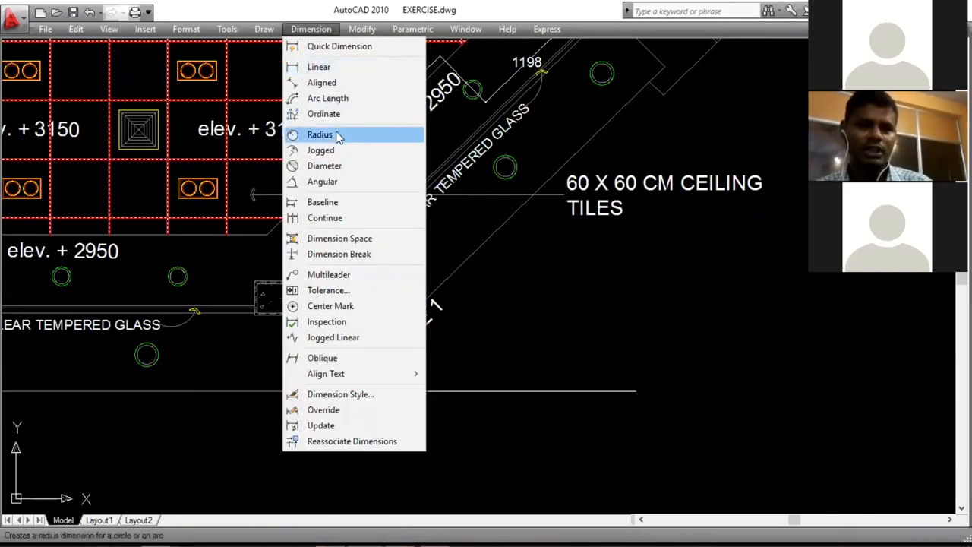
{"action": "left_click", "coordinate": [323, 182]}
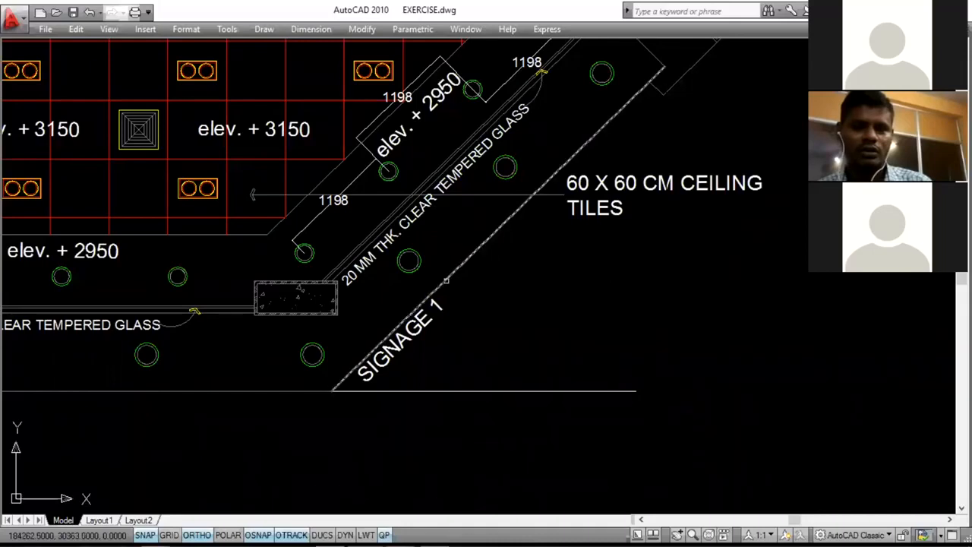
{"action": "left_click", "coordinate": [445, 281]}
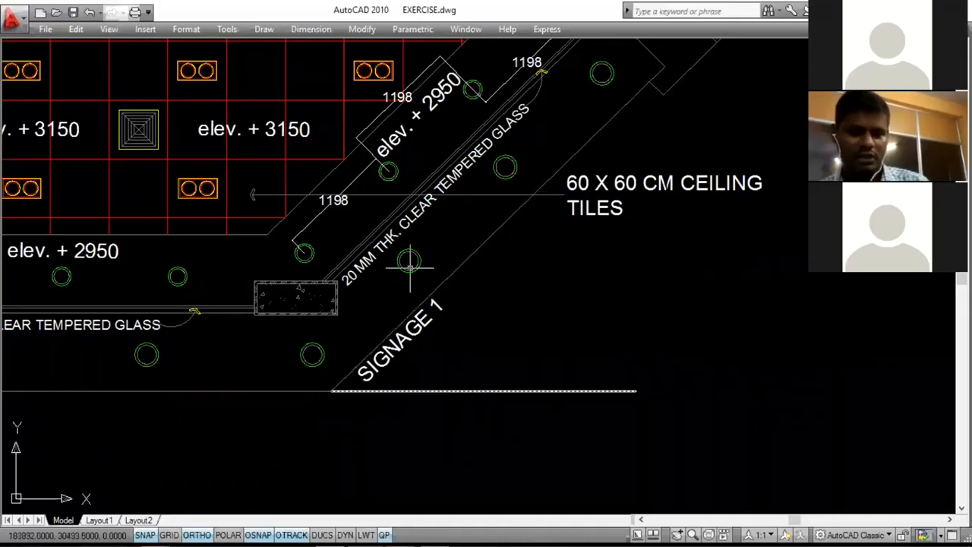
{"action": "left_click", "coordinate": [311, 29]}
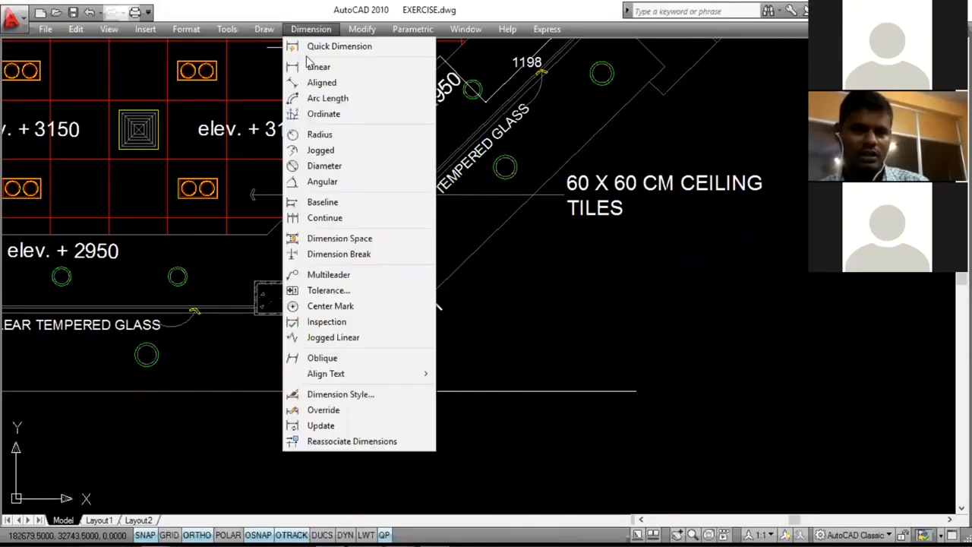
{"action": "left_click", "coordinate": [324, 183]}
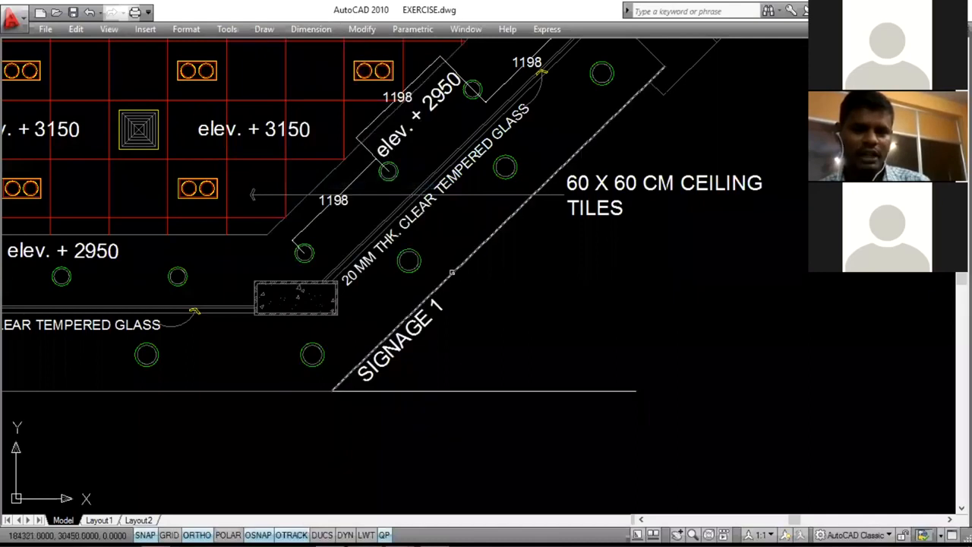
{"action": "left_click", "coordinate": [450, 389]}
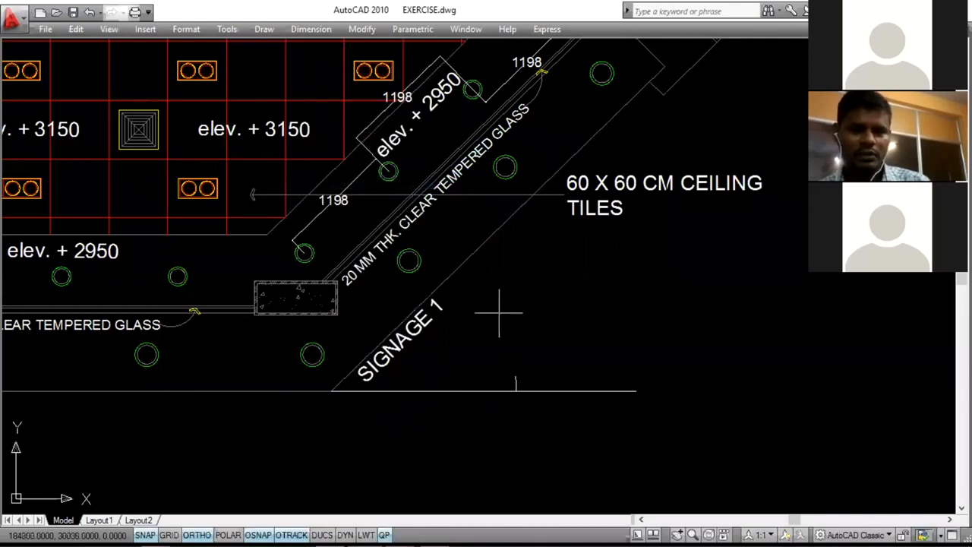
{"action": "scroll", "coordinate": [497, 296], "scroll_direction": "up", "scroll_amount": 2}
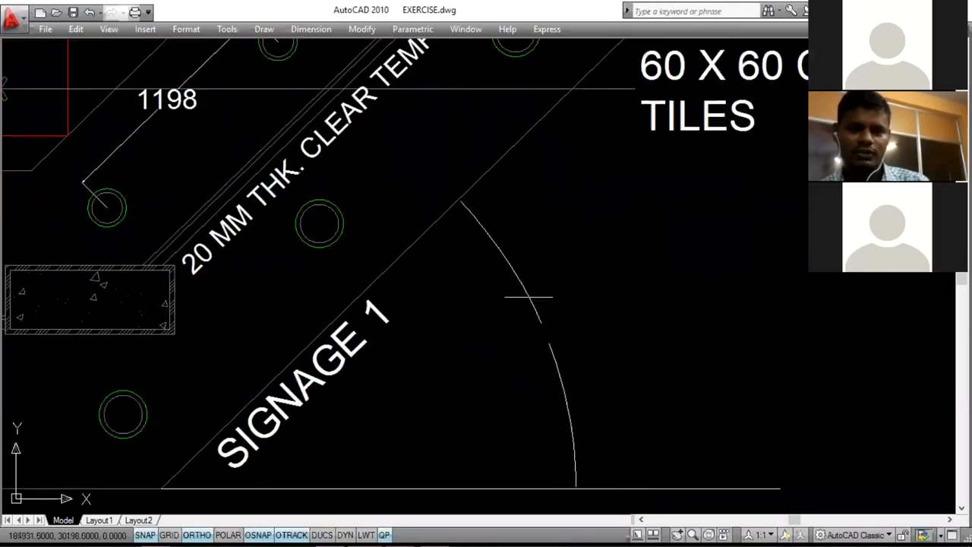
{"action": "scroll", "coordinate": [521, 299], "scroll_direction": "down", "scroll_amount": 3}
{"action": "scroll", "coordinate": [515, 315], "scroll_direction": "down", "scroll_amount": 4}
{"action": "scroll", "coordinate": [422, 346], "scroll_direction": "up", "scroll_amount": 2}
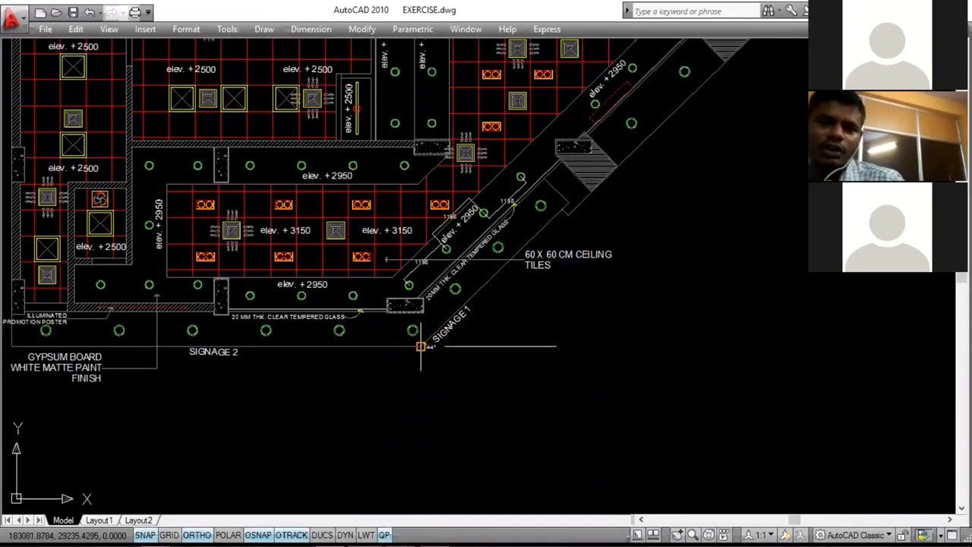
{"action": "scroll", "coordinate": [541, 257], "scroll_direction": "down", "scroll_amount": 3}
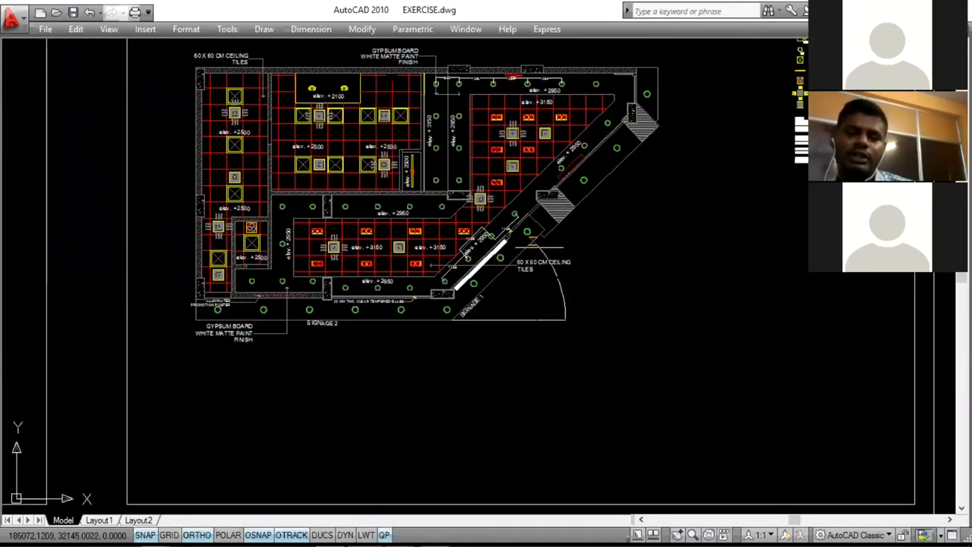
{"action": "scroll", "coordinate": [536, 255], "scroll_direction": "up", "scroll_amount": 3}
{"action": "scroll", "coordinate": [452, 300], "scroll_direction": "down", "scroll_amount": 1}
{"action": "scroll", "coordinate": [452, 308], "scroll_direction": "down", "scroll_amount": 2}
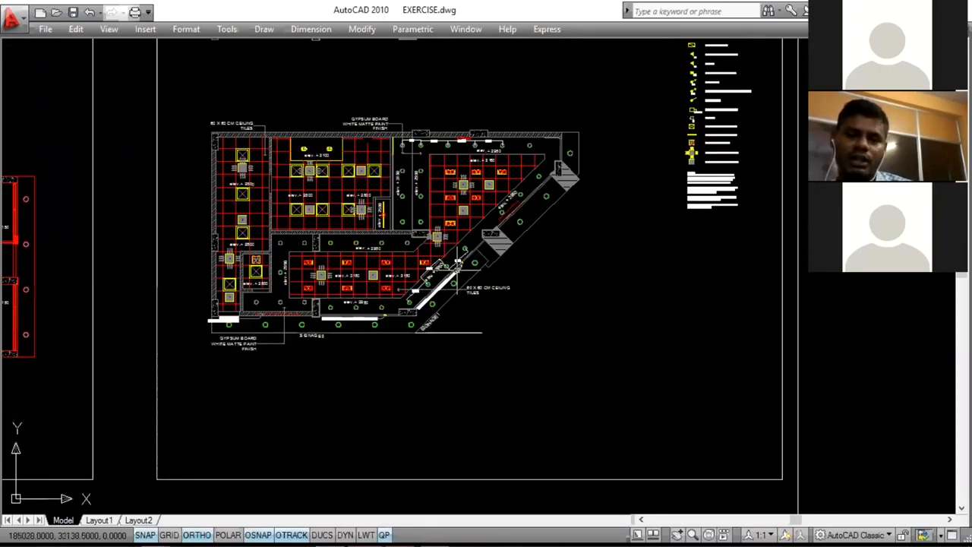
{"action": "scroll", "coordinate": [516, 212], "scroll_direction": "down", "scroll_amount": 3}
- Examine the tiled +3150 ceiling area, its light fixtures and diffusers, and the dimensions along the upper downlight row
{"action": "scroll", "coordinate": [501, 215], "scroll_direction": "up", "scroll_amount": 8}
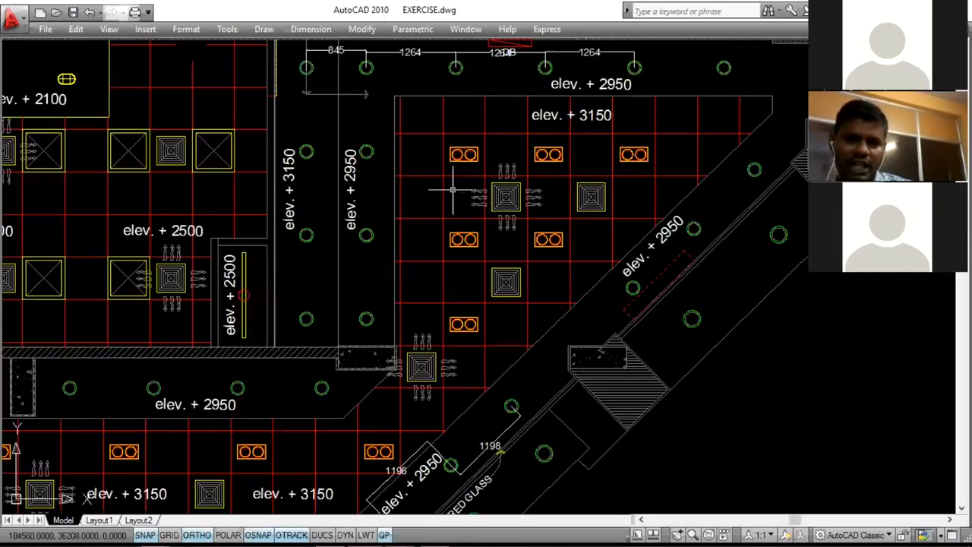
{"action": "scroll", "coordinate": [461, 147], "scroll_direction": "down", "scroll_amount": 2}
{"action": "scroll", "coordinate": [463, 150], "scroll_direction": "up", "scroll_amount": 3}
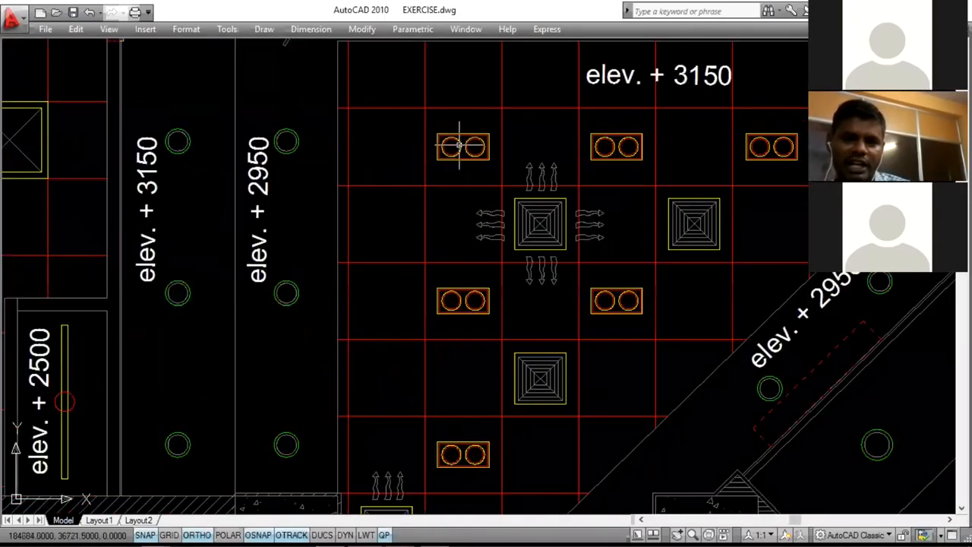
{"action": "middle_click_drag", "start_coordinate": [547, 177], "coordinate": [479, 156]}
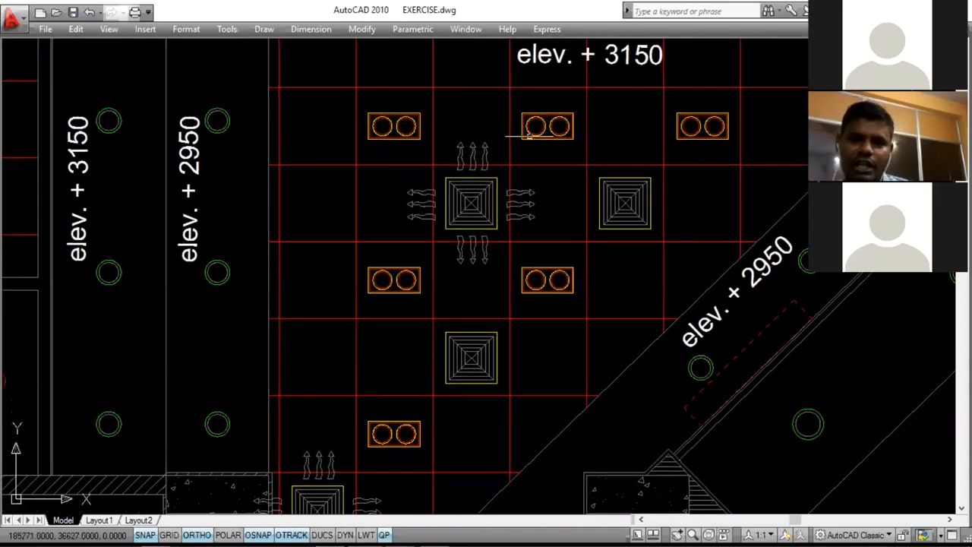
{"action": "mouse_move", "coordinate": [687, 130]}
{"action": "middle_mouse_down"}
{"action": "mouse_move", "coordinate": [582, 119]}
{"action": "mouse_move", "coordinate": [654, 137]}
{"action": "mouse_move", "coordinate": [619, 153]}
{"action": "mouse_move", "coordinate": [658, 179]}
{"action": "middle_mouse_up"}
{"action": "scroll", "coordinate": [584, 119], "scroll_direction": "down", "scroll_amount": 2}
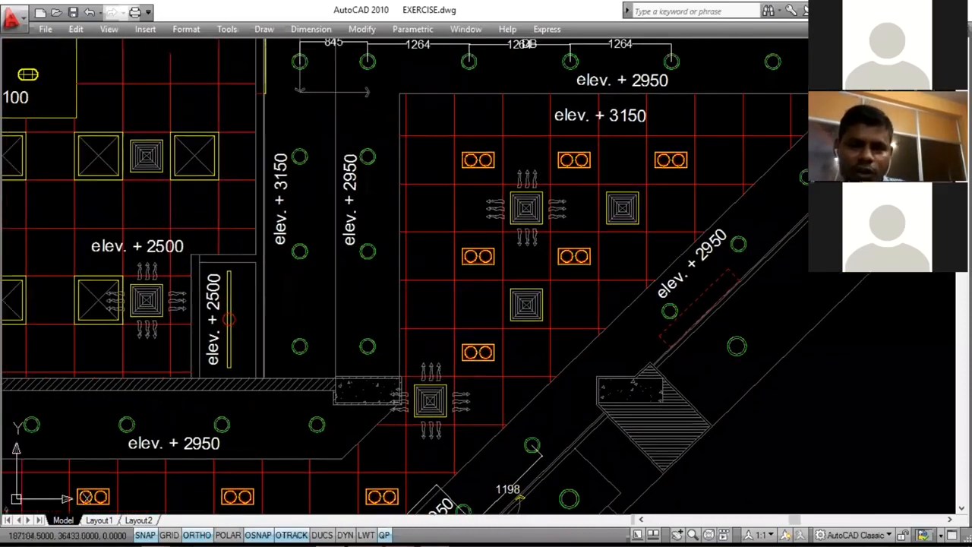
{"action": "middle_click_drag", "start_coordinate": [624, 116], "coordinate": [643, 144]}
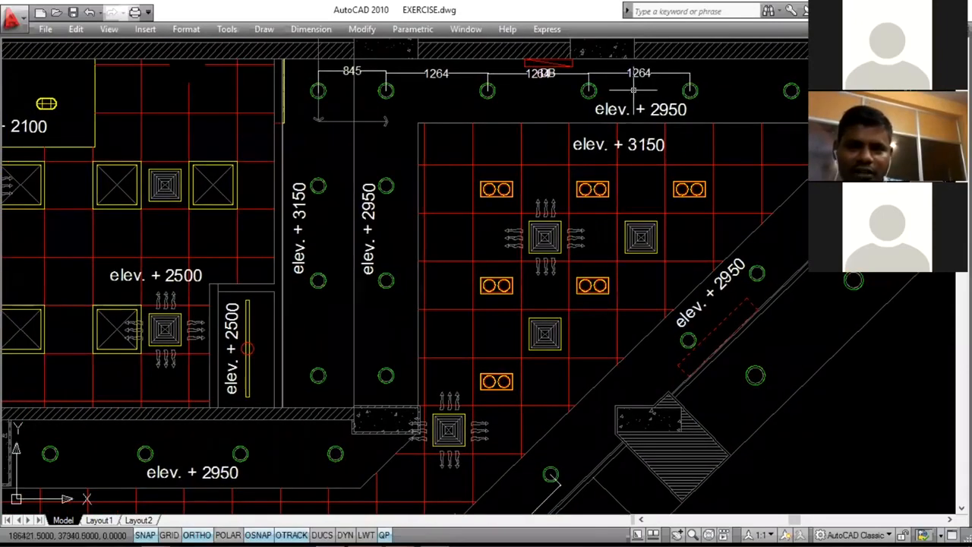
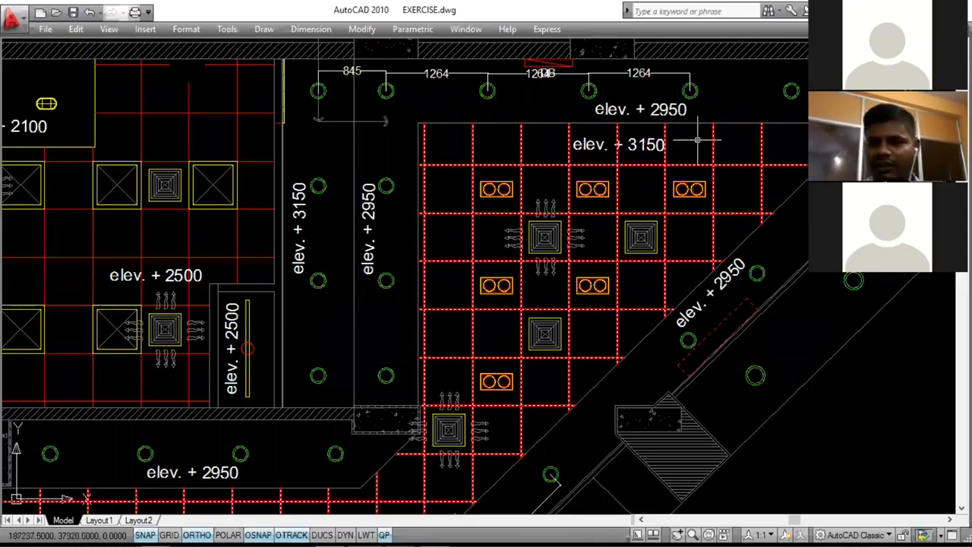
{"action": "scroll", "coordinate": [603, 150], "scroll_direction": "down", "scroll_amount": 5}
{"action": "scroll", "coordinate": [630, 146], "scroll_direction": "up", "scroll_amount": 4}
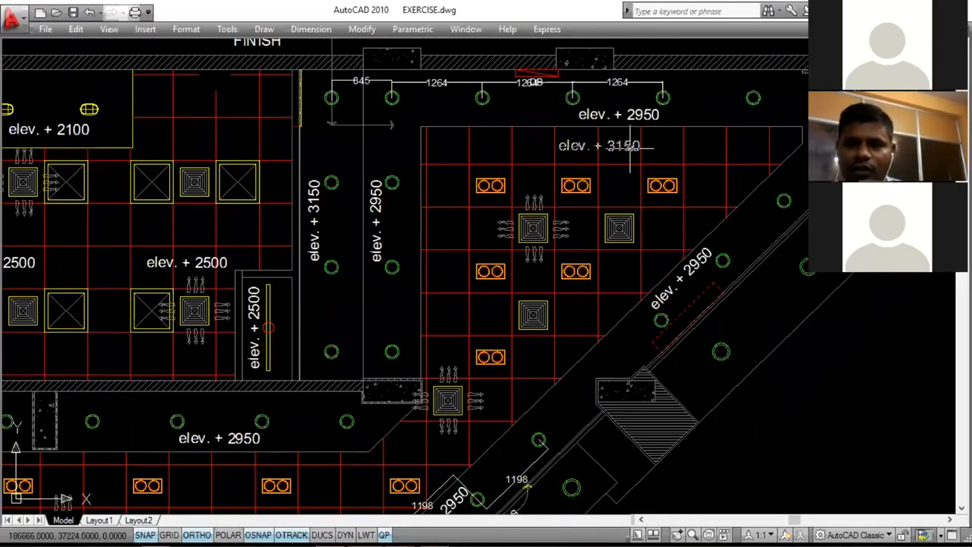
{"action": "scroll", "coordinate": [608, 148], "scroll_direction": "down", "scroll_amount": 5}
{"action": "scroll", "coordinate": [608, 148], "scroll_direction": "up", "scroll_amount": 6}
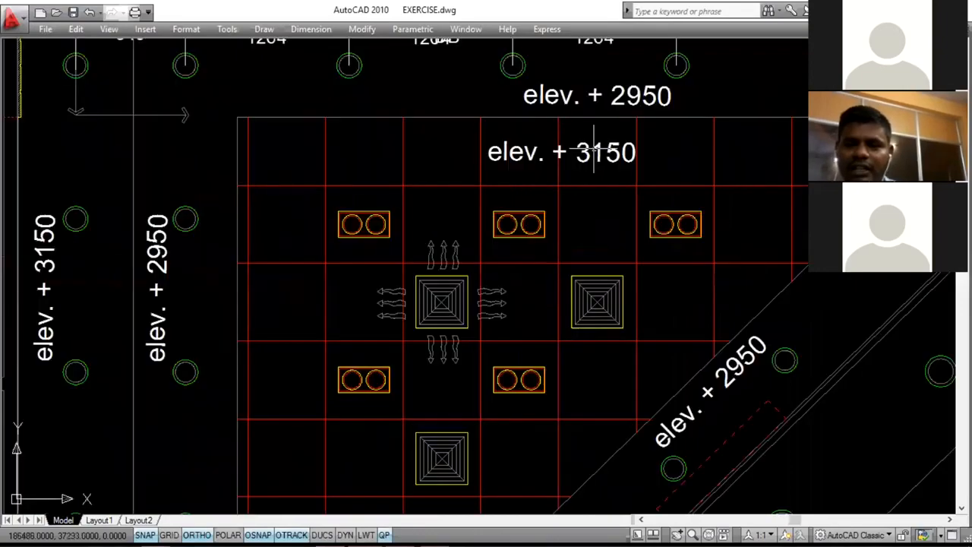
{"action": "scroll", "coordinate": [422, 158], "scroll_direction": "down", "scroll_amount": 4}
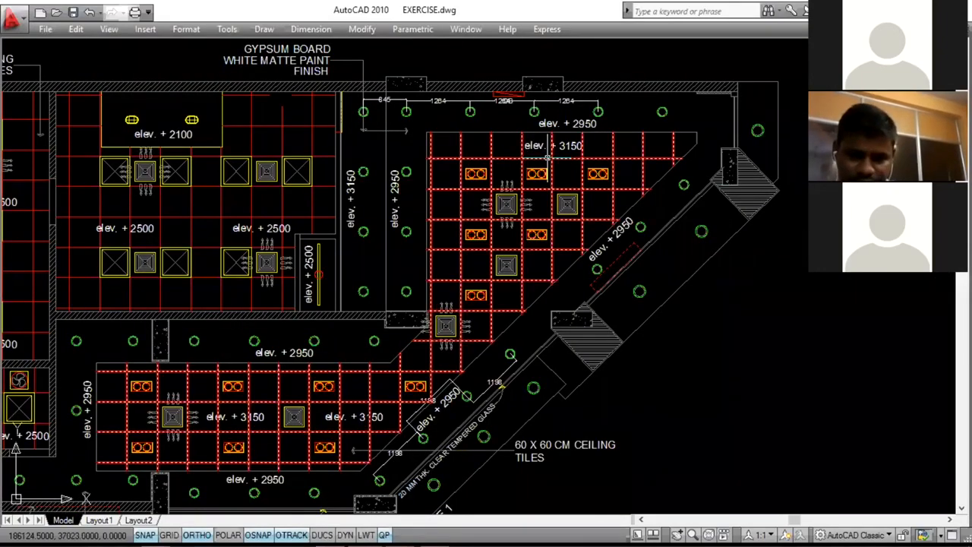
- Look over the plans grouped under ELECTRICAL, comparing the reflected ceiling plans of both buildings
{"action": "scroll", "coordinate": [422, 158], "scroll_direction": "down", "scroll_amount": 2}
{"action": "scroll", "coordinate": [573, 250], "scroll_direction": "down", "scroll_amount": 4}
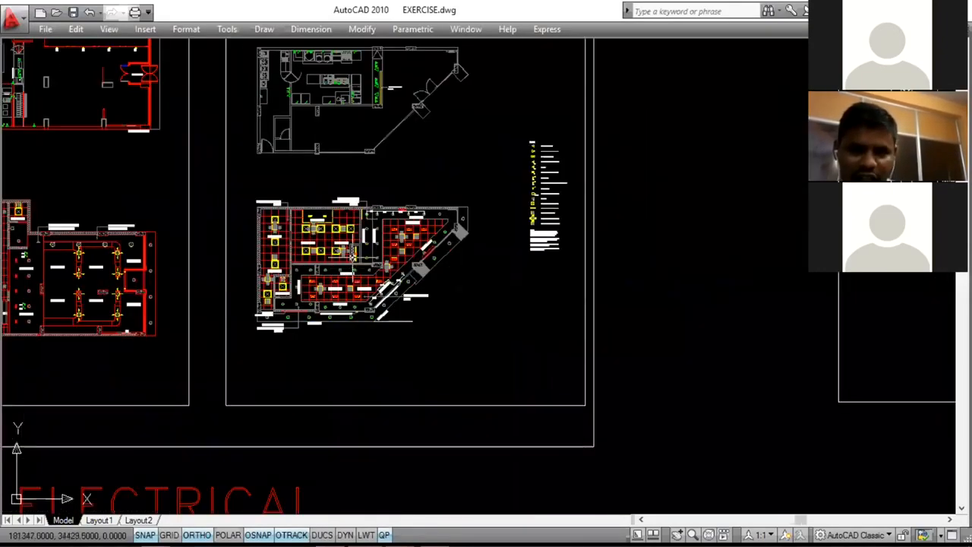
{"action": "scroll", "coordinate": [573, 251], "scroll_direction": "up", "scroll_amount": 2}
{"action": "middle_click_drag", "start_coordinate": [574, 251], "coordinate": [650, 271]}
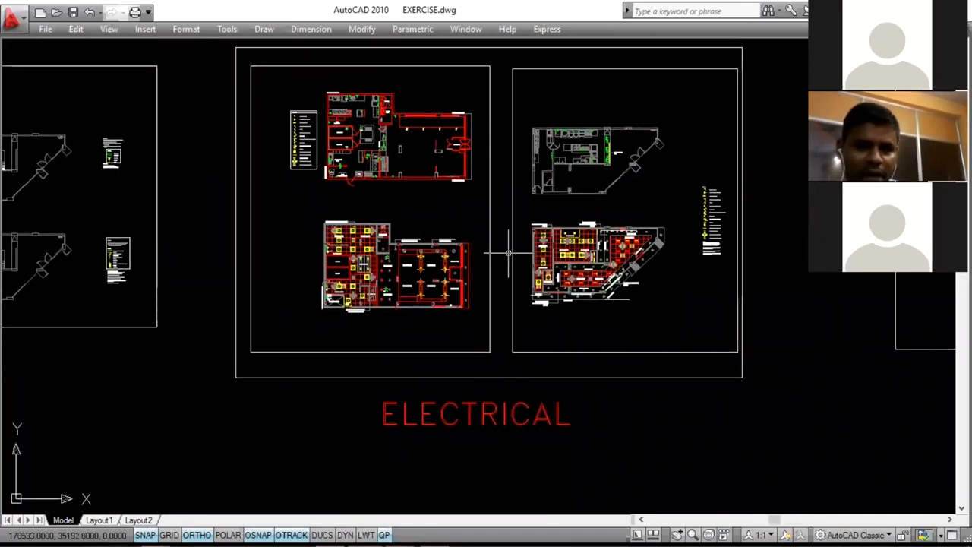
{"action": "scroll", "coordinate": [459, 245], "scroll_direction": "up", "scroll_amount": 2}
{"action": "scroll", "coordinate": [618, 230], "scroll_direction": "down", "scroll_amount": 5}
{"action": "scroll", "coordinate": [533, 204], "scroll_direction": "up", "scroll_amount": 6}
{"action": "scroll", "coordinate": [533, 205], "scroll_direction": "up", "scroll_amount": 3}
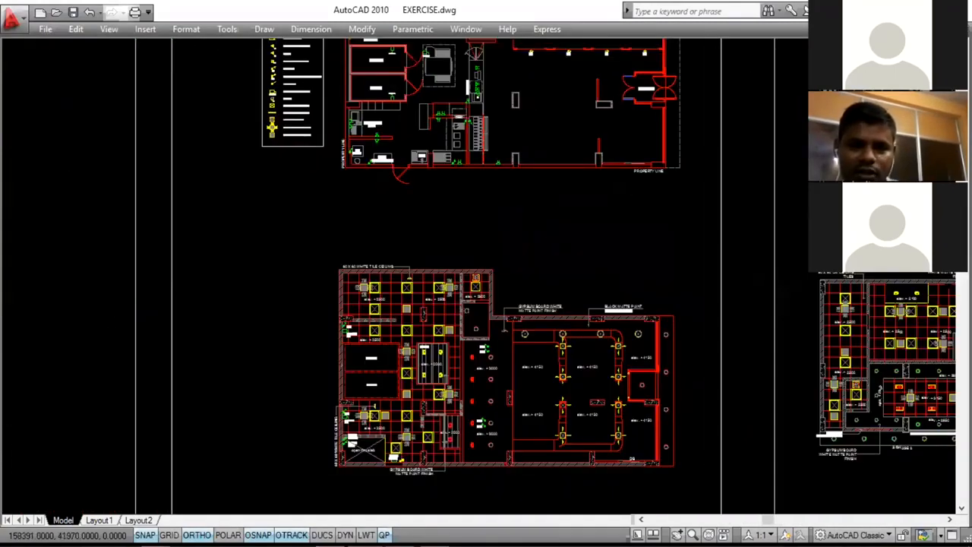
{"action": "scroll", "coordinate": [502, 240], "scroll_direction": "down", "scroll_amount": 6}
{"action": "scroll", "coordinate": [503, 240], "scroll_direction": "up", "scroll_amount": 1}
{"action": "scroll", "coordinate": [503, 240], "scroll_direction": "up", "scroll_amount": 2}
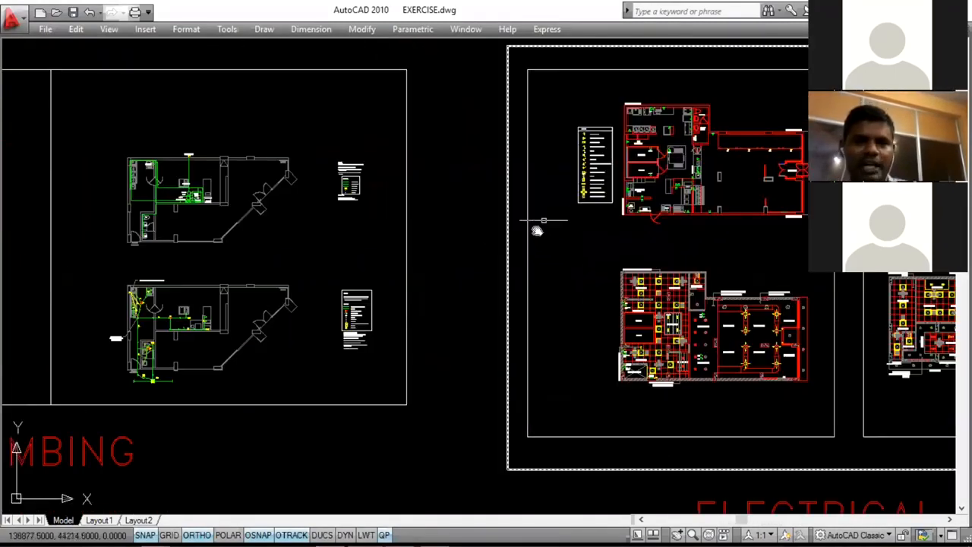
{"action": "middle_click_drag", "start_coordinate": [565, 214], "coordinate": [536, 231]}
{"action": "scroll", "coordinate": [521, 158], "scroll_direction": "down", "scroll_amount": 4}
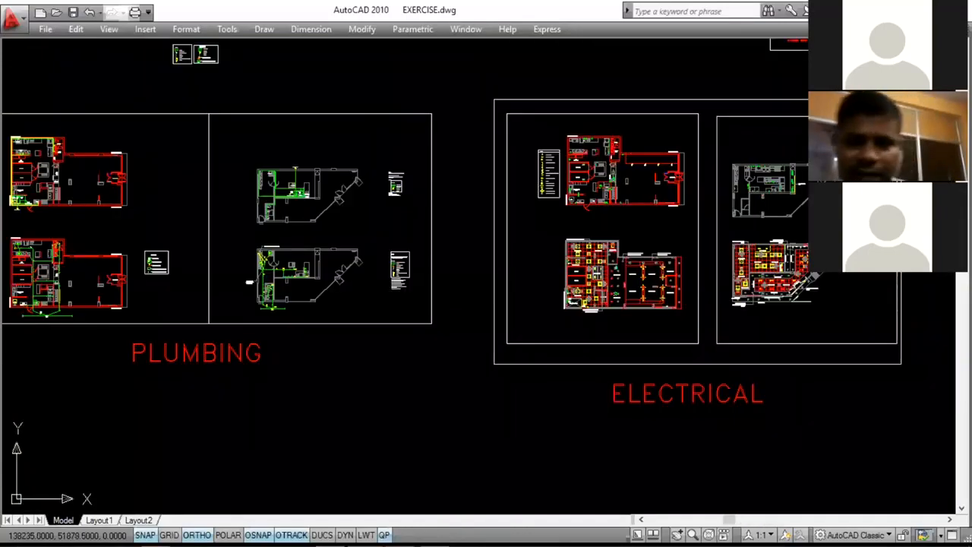
- Examine the Ducting & A/C Layout on the HVAC sheet, including its duct sizes, diffusers and dimensions
{"action": "middle_click_drag", "start_coordinate": [497, 190], "coordinate": [664, 180]}
{"action": "scroll", "coordinate": [263, 203], "scroll_direction": "up", "scroll_amount": 5}
{"action": "scroll", "coordinate": [255, 207], "scroll_direction": "up", "scroll_amount": 3}
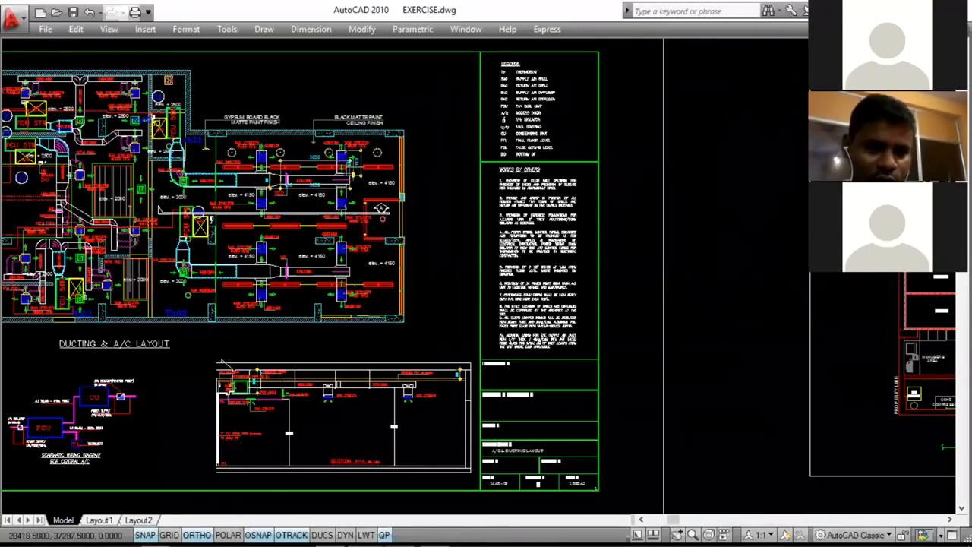
{"action": "scroll", "coordinate": [382, 202], "scroll_direction": "up", "scroll_amount": 6}
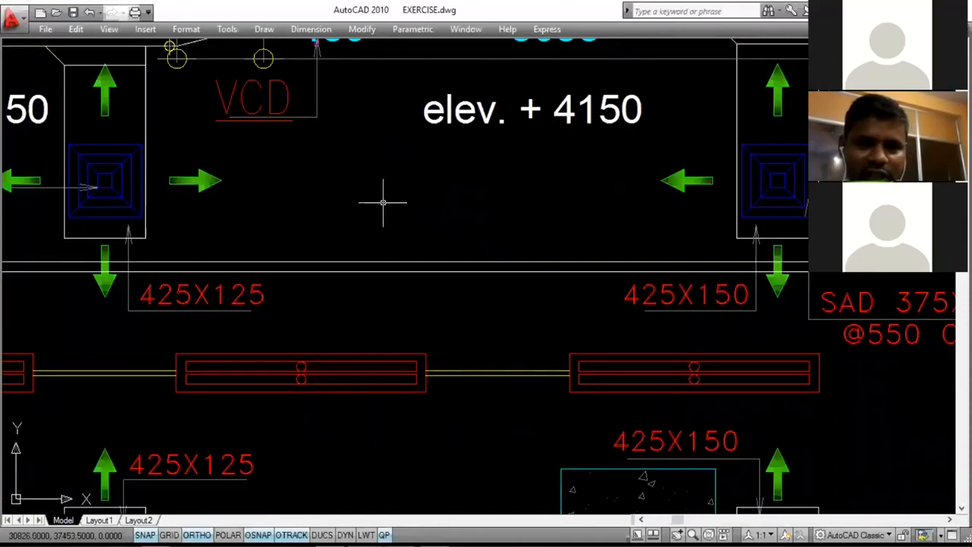
{"action": "scroll", "coordinate": [383, 202], "scroll_direction": "down", "scroll_amount": 5}
{"action": "scroll", "coordinate": [451, 46], "scroll_direction": "down", "scroll_amount": 4}
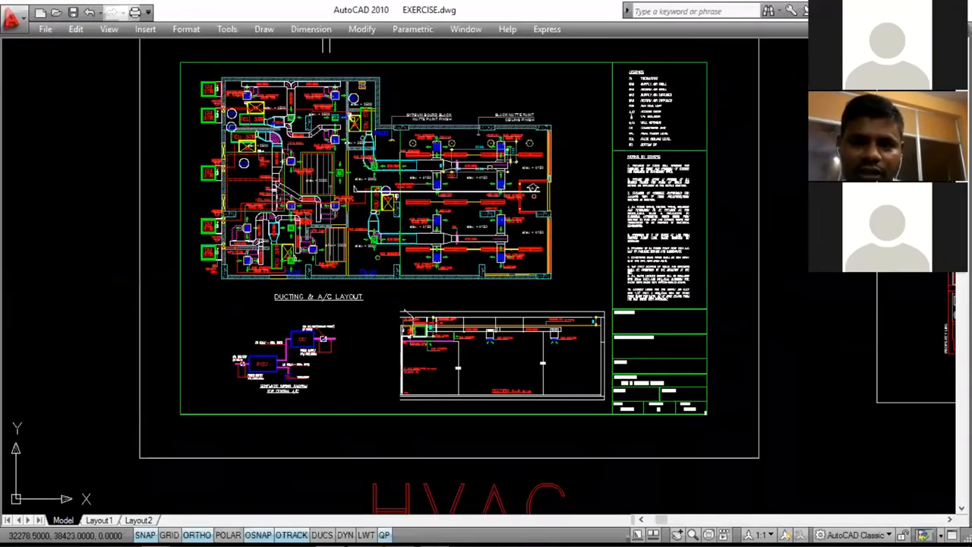
{"action": "scroll", "coordinate": [326, 46], "scroll_direction": "up", "scroll_amount": 3}
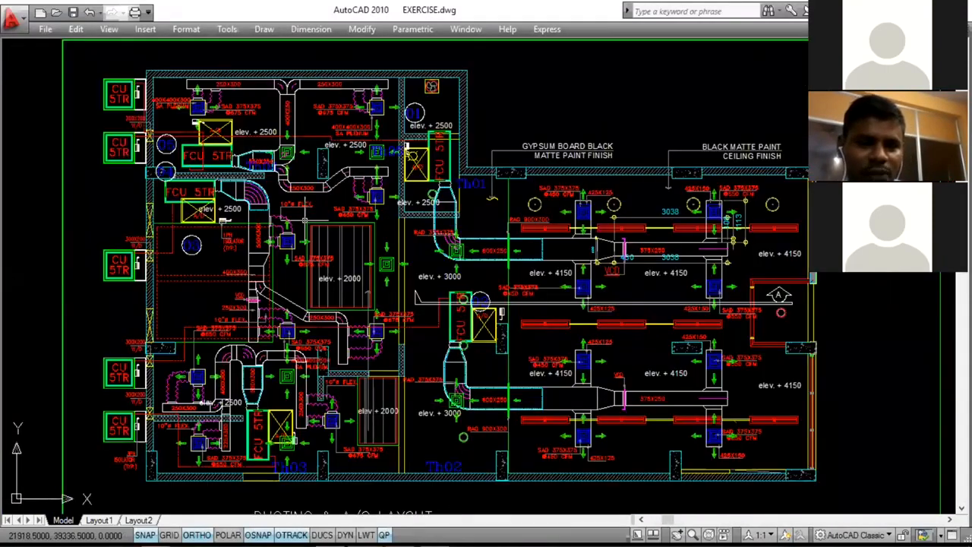
{"action": "scroll", "coordinate": [326, 243], "scroll_direction": "up", "scroll_amount": 3}
{"action": "scroll", "coordinate": [456, 262], "scroll_direction": "down", "scroll_amount": 6}
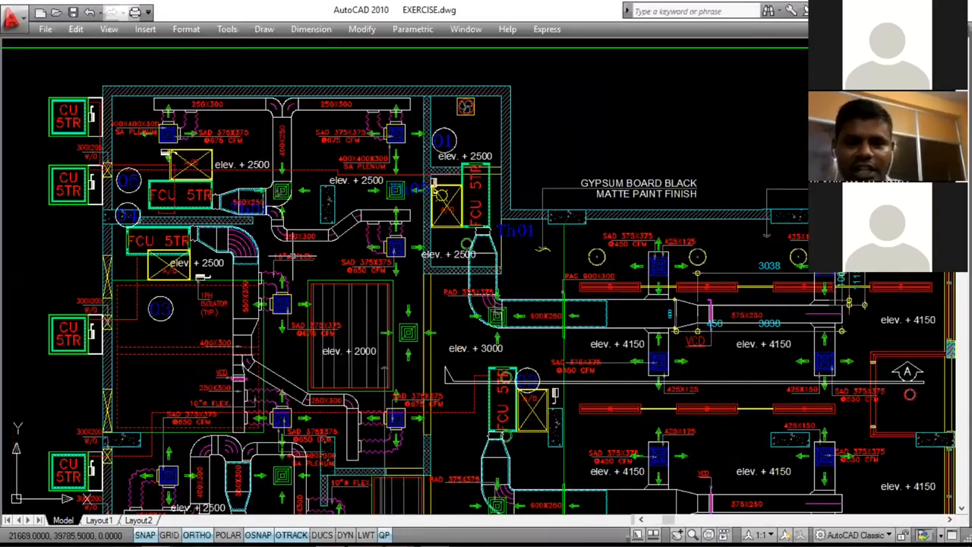
{"action": "scroll", "coordinate": [479, 289], "scroll_direction": "down", "scroll_amount": 4}
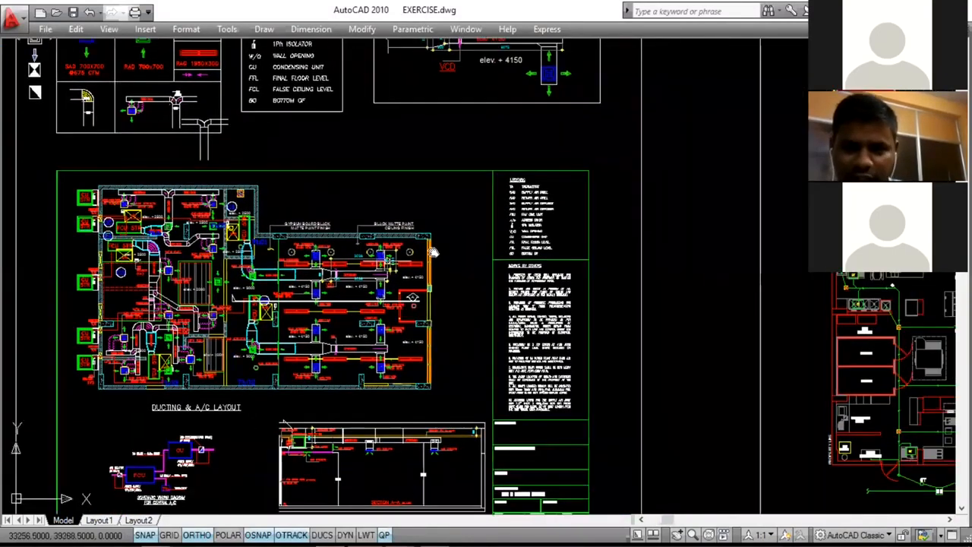
- Look over the plumbing plans of both buildings and their legends
{"action": "mouse_move", "coordinate": [455, 250]}
{"action": "middle_mouse_down"}
{"action": "mouse_move", "coordinate": [407, 223]}
{"action": "mouse_move", "coordinate": [286, 219]}
{"action": "middle_mouse_up"}
{"action": "scroll", "coordinate": [307, 223], "scroll_direction": "down", "scroll_amount": 2}
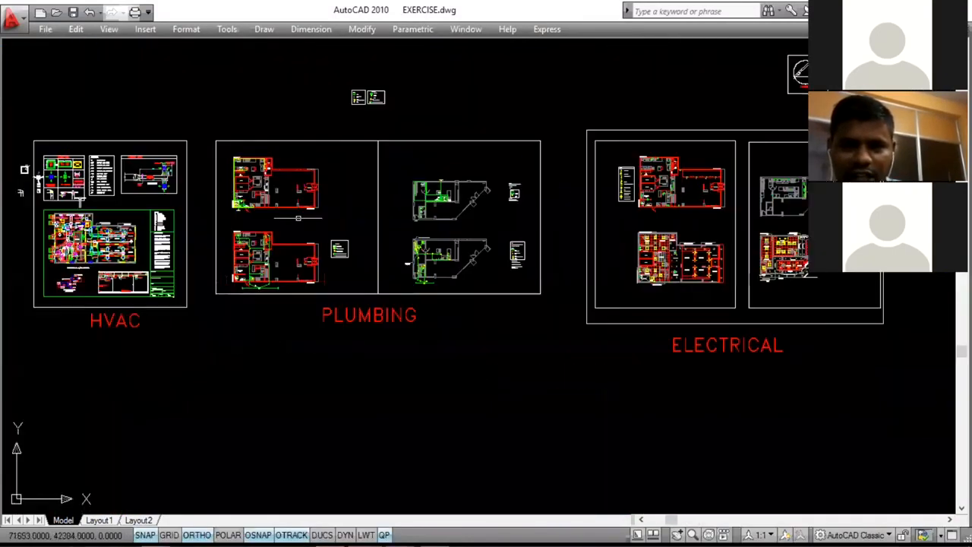
{"action": "scroll", "coordinate": [349, 228], "scroll_direction": "up", "scroll_amount": 3}
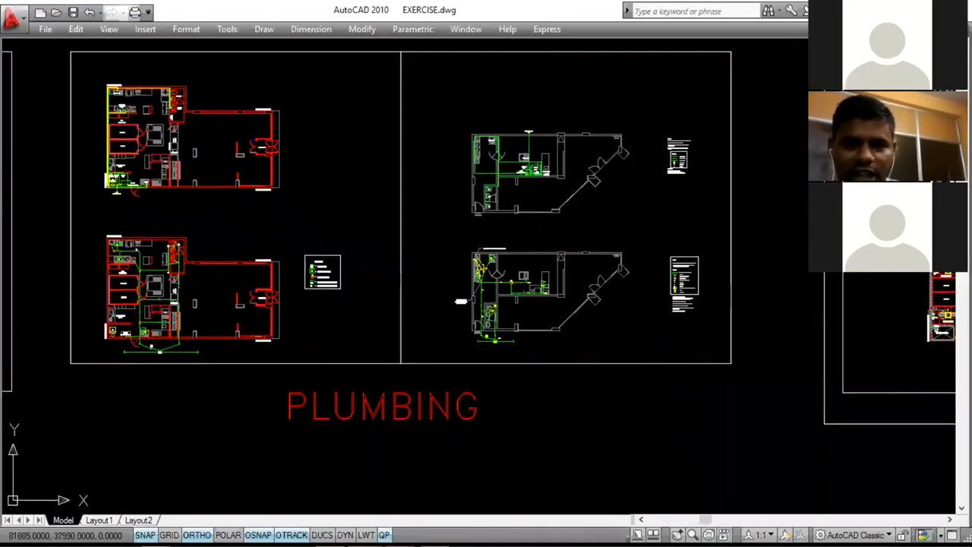
{"action": "middle_click_drag", "start_coordinate": [315, 234], "coordinate": [280, 242]}
{"action": "scroll", "coordinate": [330, 231], "scroll_direction": "down", "scroll_amount": 2}
{"action": "scroll", "coordinate": [389, 222], "scroll_direction": "up", "scroll_amount": 2}
{"action": "middle_click_drag", "start_coordinate": [390, 222], "coordinate": [228, 220]}
{"action": "scroll", "coordinate": [395, 221], "scroll_direction": "up", "scroll_amount": 2}
{"action": "scroll", "coordinate": [228, 220], "scroll_direction": "down", "scroll_amount": 1}
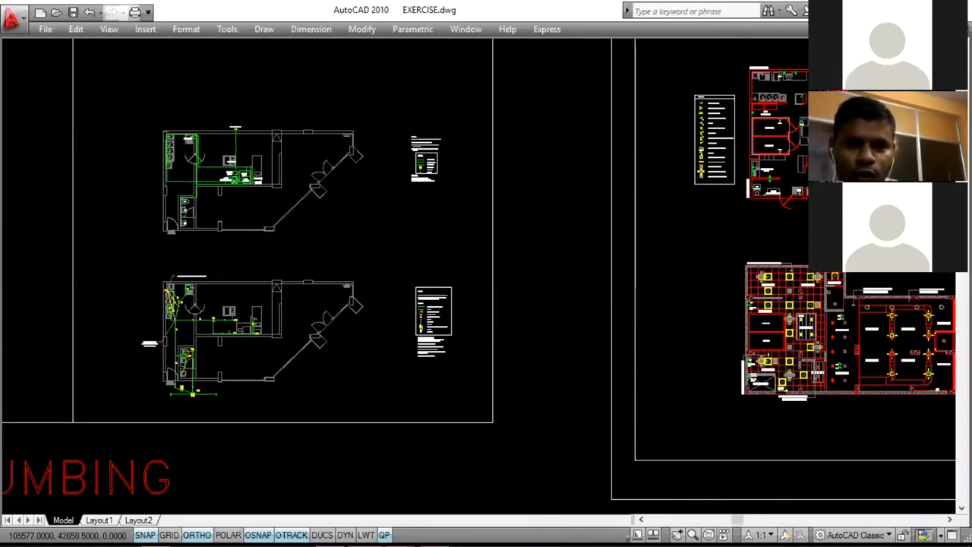
- Examine the upper floor plan and its symbol legend in the first electrical sheet
{"action": "scroll", "coordinate": [388, 207], "scroll_direction": "up", "scroll_amount": 2}
{"action": "middle_click_drag", "start_coordinate": [388, 207], "coordinate": [201, 209]}
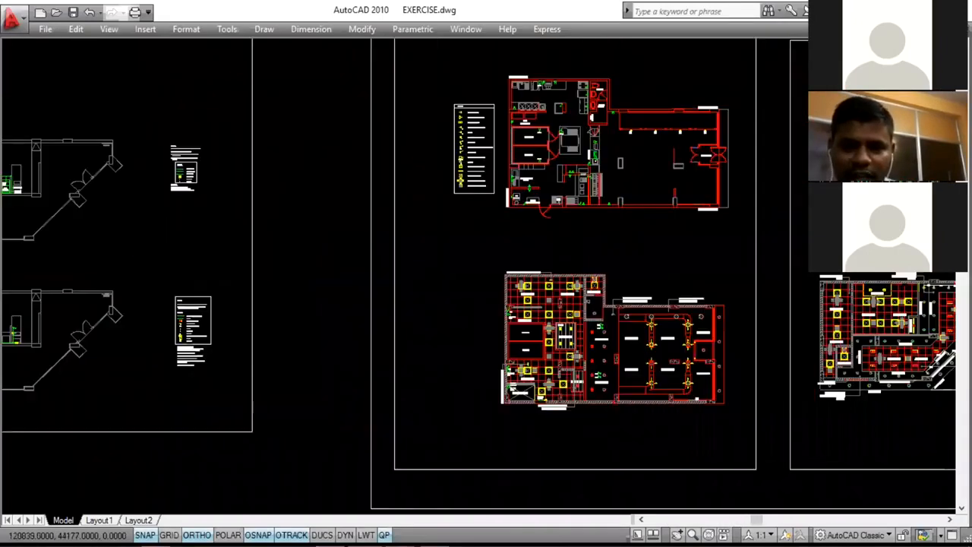
{"action": "middle_click_drag", "start_coordinate": [445, 244], "coordinate": [395, 244]}
{"action": "scroll", "coordinate": [525, 113], "scroll_direction": "up", "scroll_amount": 2}
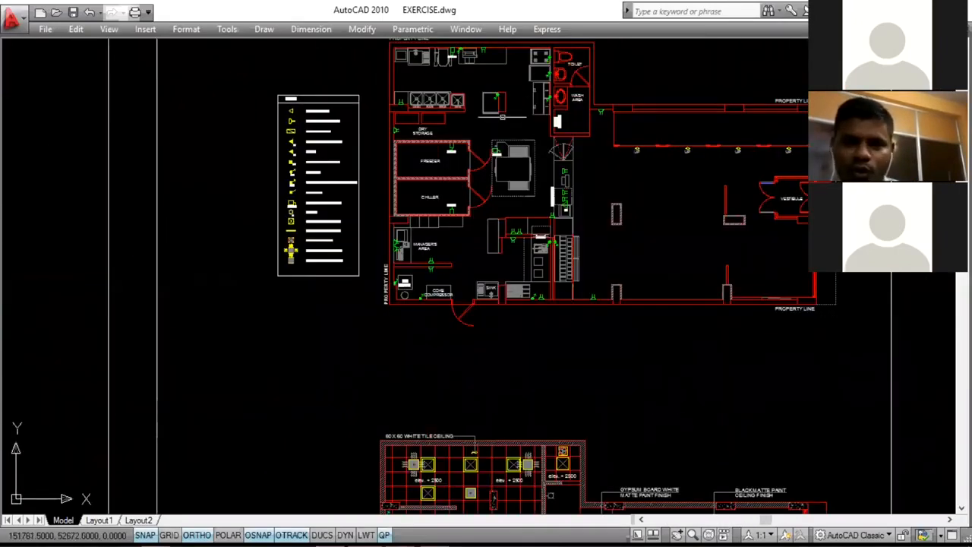
- Look over the floor plans and reflected ceiling plans on both electrical sheets
{"action": "middle_click_drag", "start_coordinate": [448, 135], "coordinate": [324, 175]}
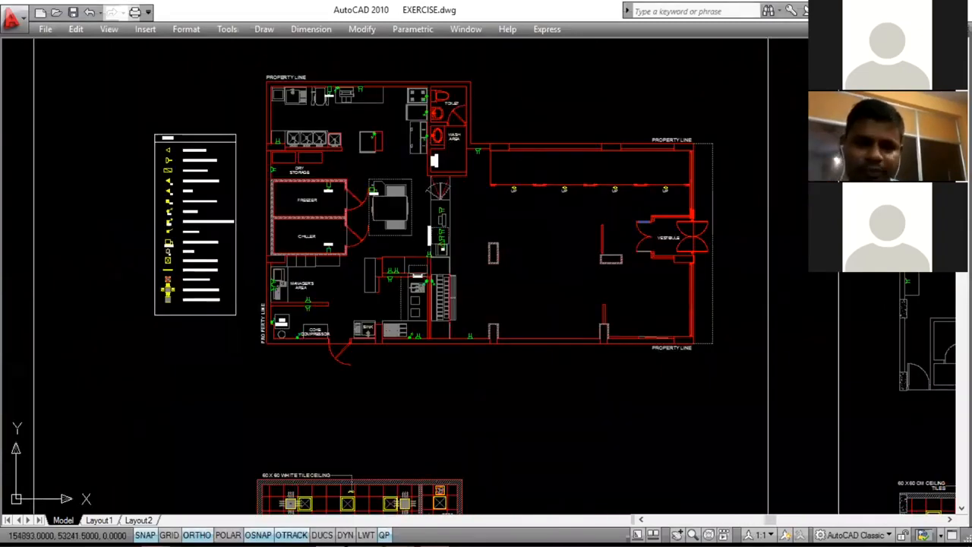
{"action": "scroll", "coordinate": [366, 199], "scroll_direction": "down", "scroll_amount": 2}
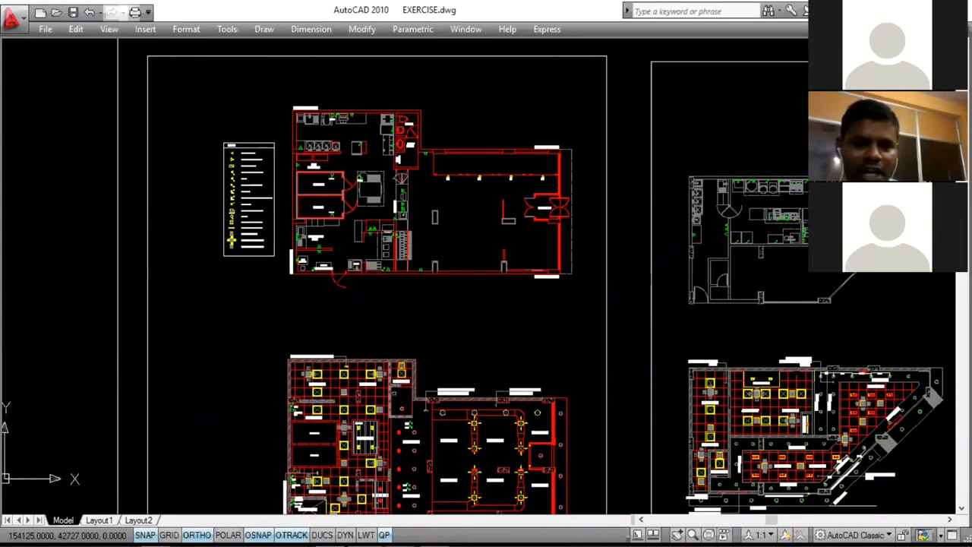
{"action": "scroll", "coordinate": [364, 392], "scroll_direction": "up", "scroll_amount": 5}
{"action": "middle_click_drag", "start_coordinate": [363, 392], "coordinate": [385, 278]}
{"action": "scroll", "coordinate": [359, 265], "scroll_direction": "up", "scroll_amount": 2}
{"action": "scroll", "coordinate": [439, 317], "scroll_direction": "down", "scroll_amount": 3}
{"action": "mouse_move", "coordinate": [441, 321]}
{"action": "middle_mouse_down"}
{"action": "mouse_move", "coordinate": [404, 280]}
{"action": "mouse_move", "coordinate": [374, 314]}
{"action": "middle_mouse_up"}
{"action": "scroll", "coordinate": [423, 229], "scroll_direction": "down", "scroll_amount": 2}
{"action": "mouse_move", "coordinate": [456, 210]}
{"action": "middle_mouse_down"}
{"action": "mouse_move", "coordinate": [434, 274]}
{"action": "mouse_move", "coordinate": [183, 312]}
{"action": "middle_mouse_up"}
{"action": "scroll", "coordinate": [324, 286], "scroll_direction": "down", "scroll_amount": 5}
{"action": "scroll", "coordinate": [277, 342], "scroll_direction": "up", "scroll_amount": 6}
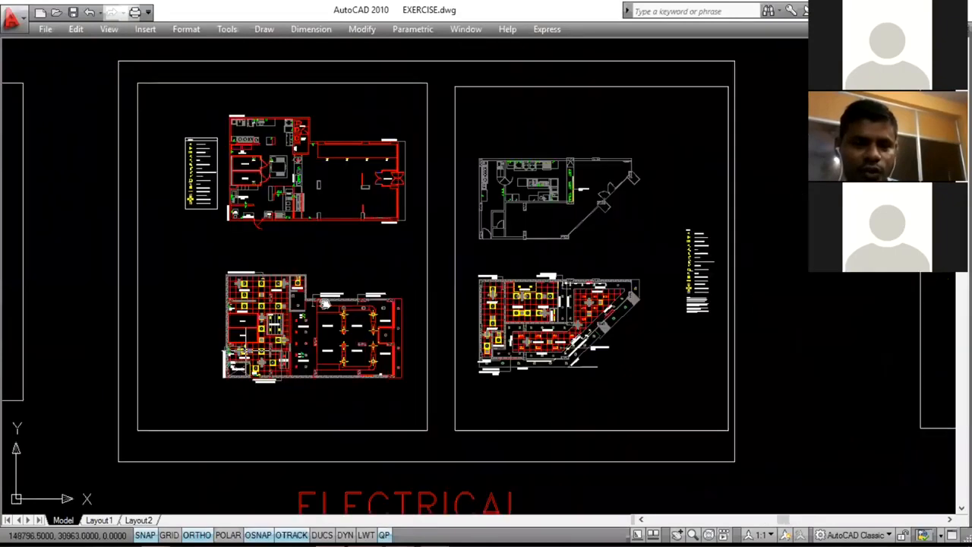
{"action": "middle_click_drag", "start_coordinate": [277, 342], "coordinate": [310, 338]}
{"action": "middle_click_drag", "start_coordinate": [319, 297], "coordinate": [369, 282]}
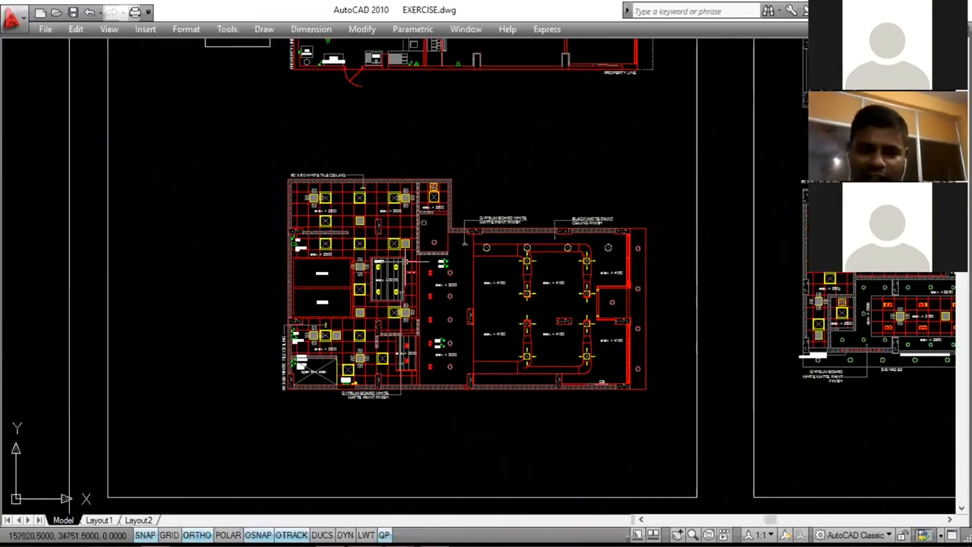
- Draw a long, narrow rectangle across the white tile ceiling through the two upper "elev. + 2500" labels
{"action": "scroll", "coordinate": [379, 258], "scroll_direction": "up", "scroll_amount": 5}
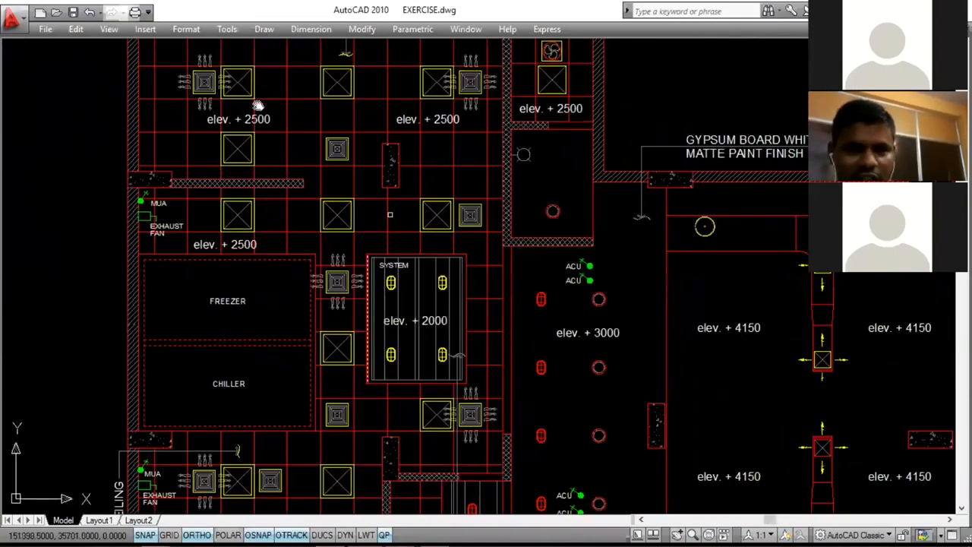
{"action": "middle_click_drag", "start_coordinate": [251, 95], "coordinate": [359, 165]}
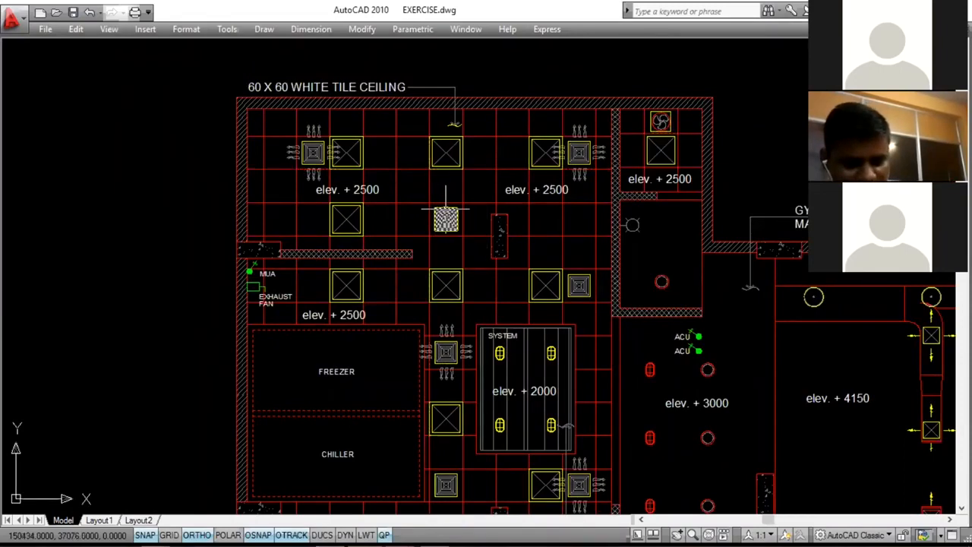
{"action": "scroll", "coordinate": [278, 180], "scroll_direction": "up", "scroll_amount": 3}
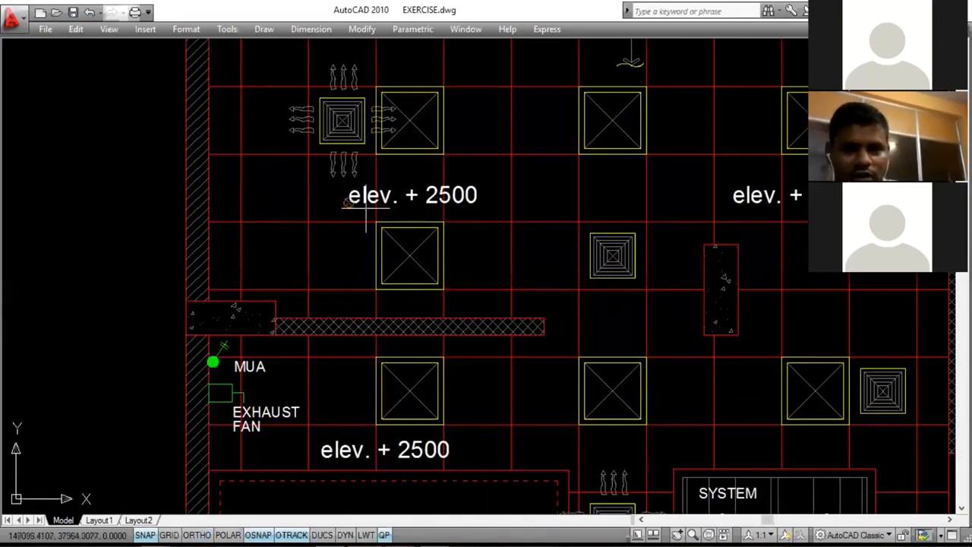
{"action": "scroll", "coordinate": [366, 204], "scroll_direction": "down", "scroll_amount": 2}
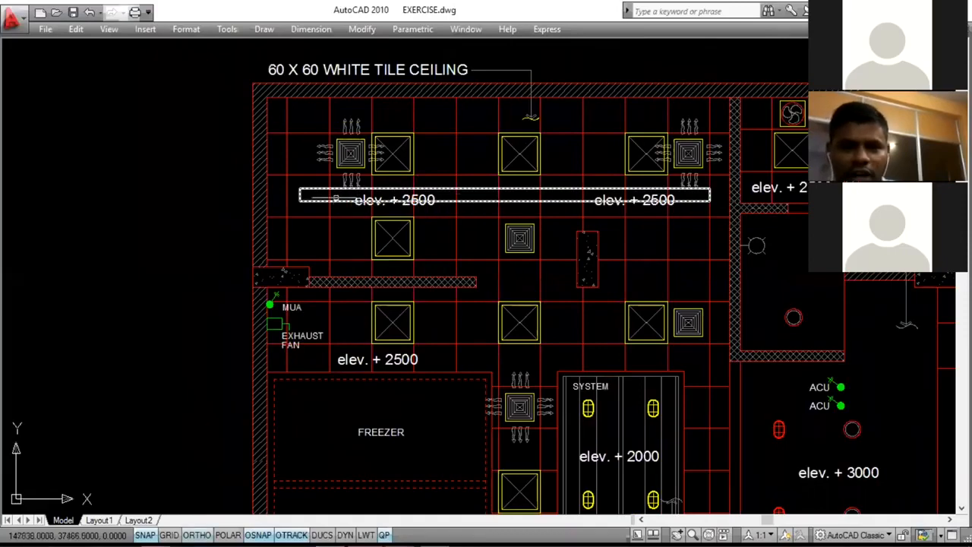
{"action": "scroll", "coordinate": [414, 193], "scroll_direction": "up", "scroll_amount": 2}
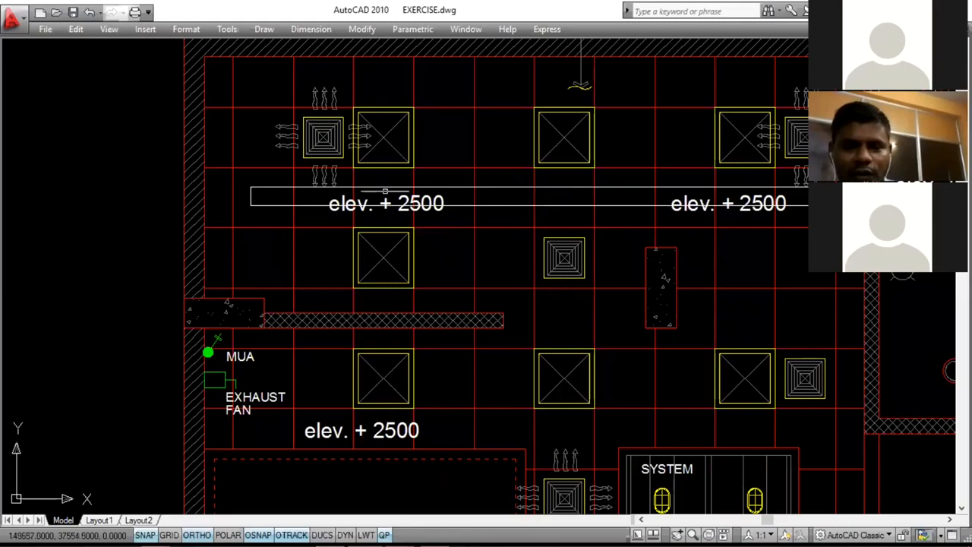
{"action": "scroll", "coordinate": [272, 199], "scroll_direction": "up", "scroll_amount": 5}
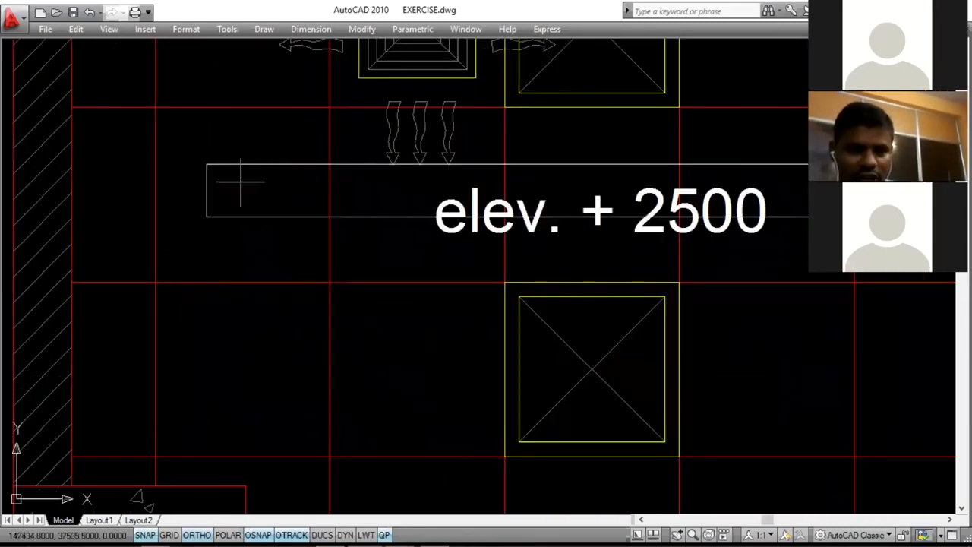
{"action": "scroll", "coordinate": [227, 190], "scroll_direction": "down", "scroll_amount": 4}
{"action": "scroll", "coordinate": [797, 189], "scroll_direction": "up", "scroll_amount": 2}
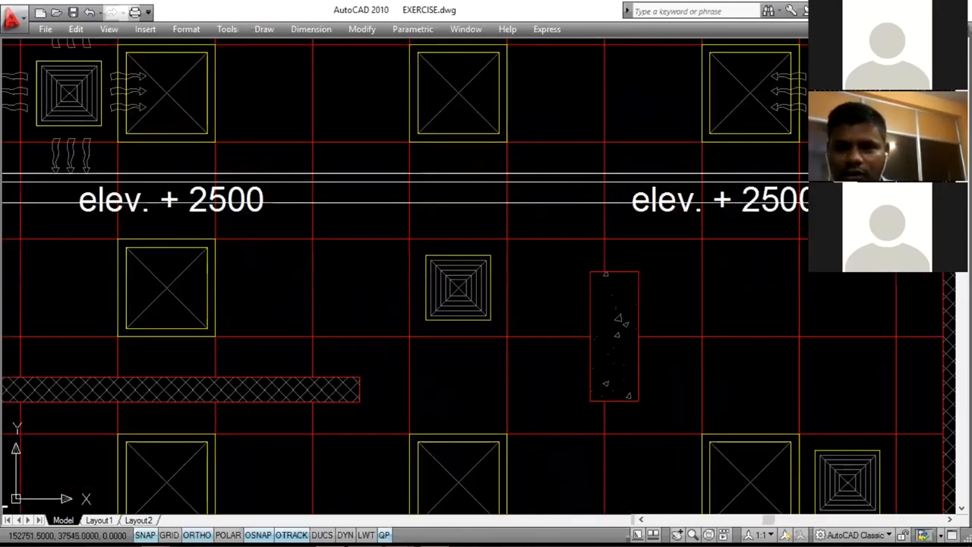
{"action": "scroll", "coordinate": [64, 186], "scroll_direction": "up", "scroll_amount": 2}
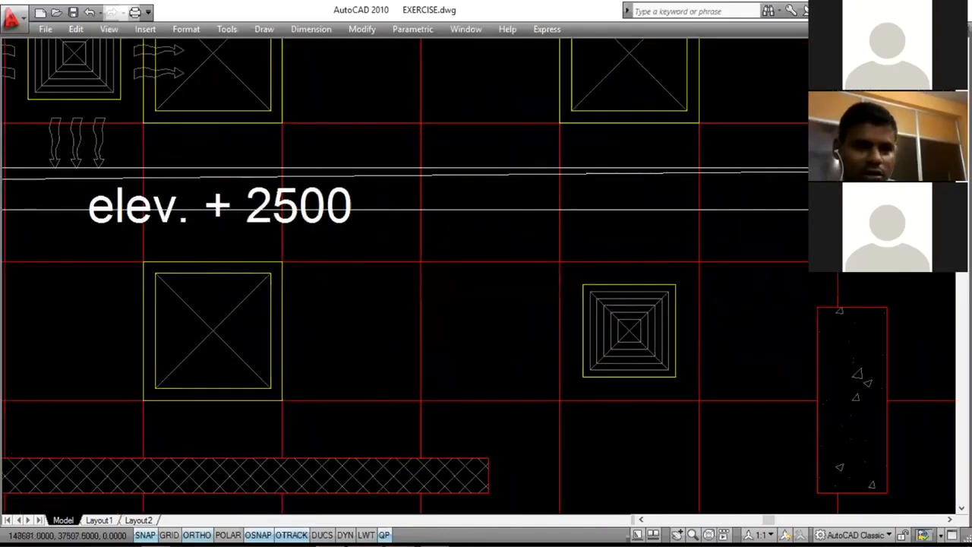
{"action": "scroll", "coordinate": [241, 192], "scroll_direction": "down", "scroll_amount": 4}
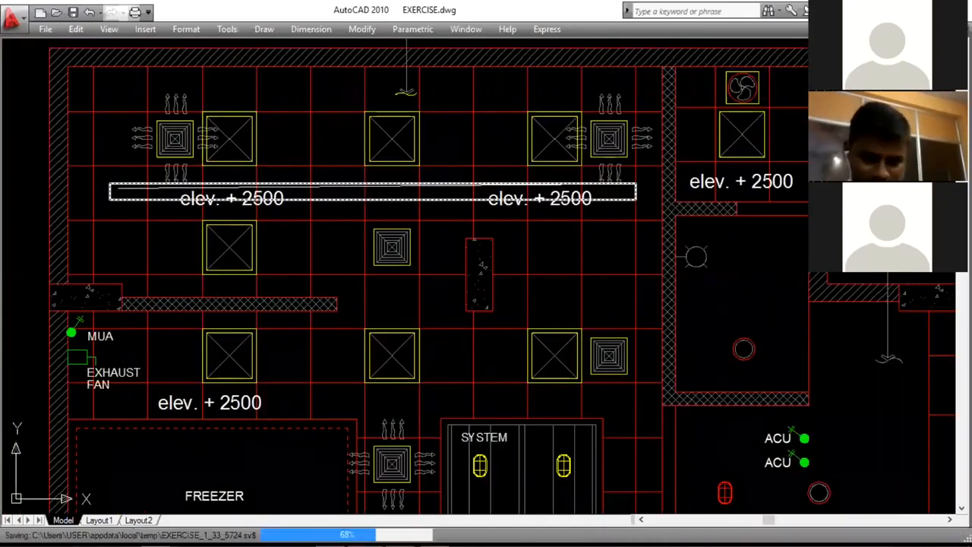
{"action": "scroll", "coordinate": [315, 190], "scroll_direction": "up", "scroll_amount": 2}
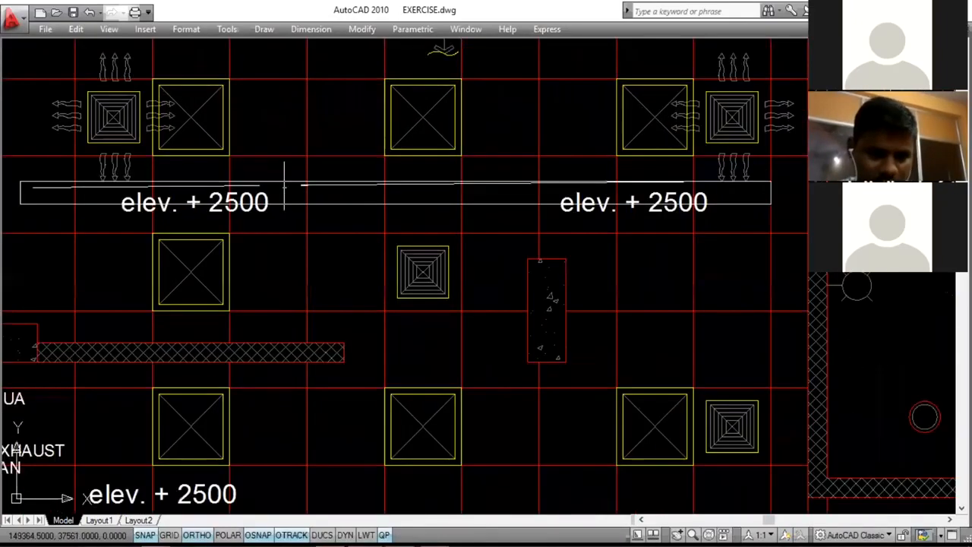
{"action": "left_click", "coordinate": [277, 180]}
{"action": "key", "text": "Escape"}
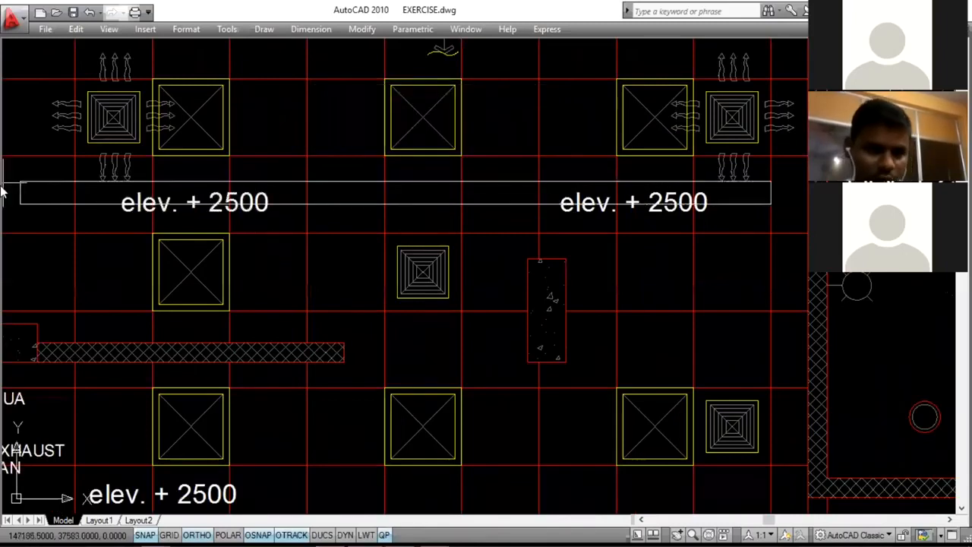
- Draw two parallel horizontal lines of equal length inside the upper part of the long rectangle, starting near its left end
{"action": "scroll", "coordinate": [31, 185], "scroll_direction": "up", "scroll_amount": 3}
{"action": "left_click", "coordinate": [36, 184]}
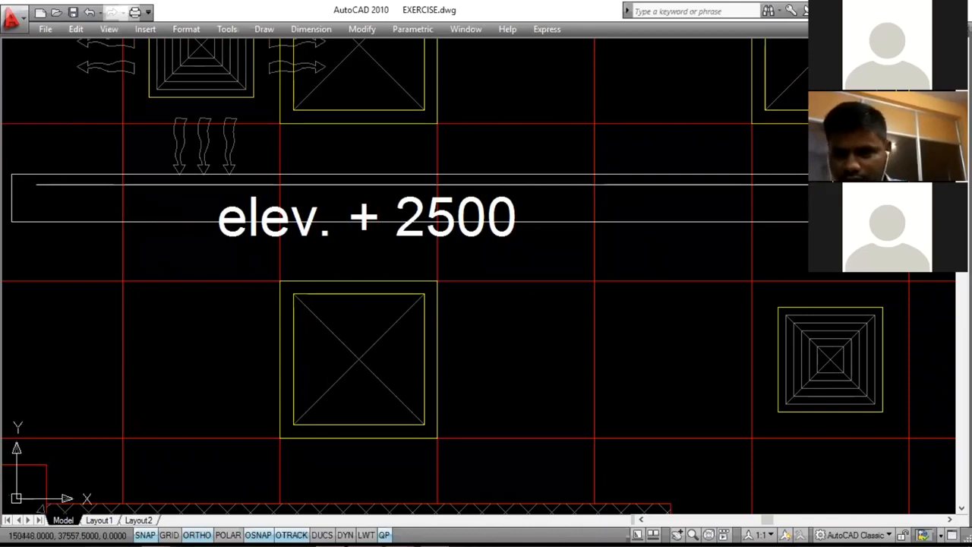
{"action": "scroll", "coordinate": [759, 175], "scroll_direction": "down", "scroll_amount": 2}
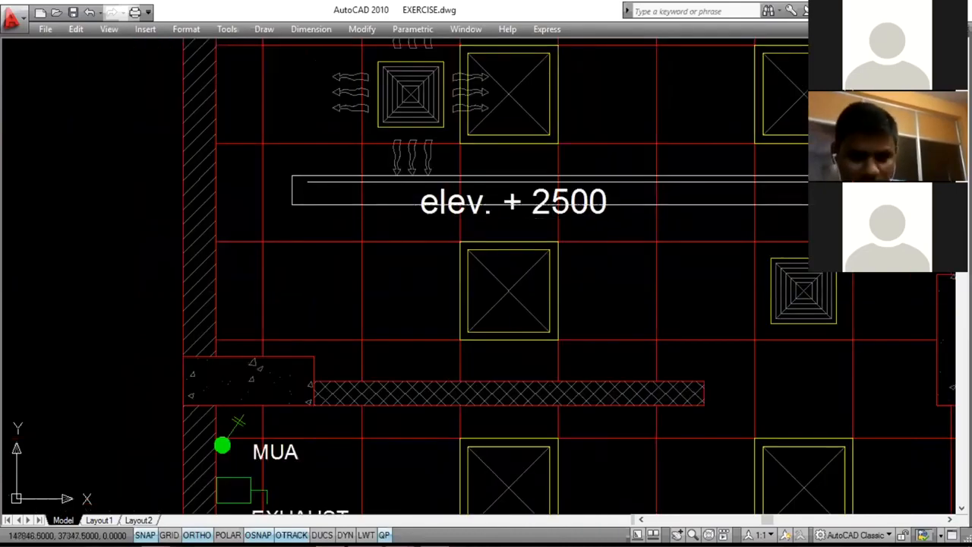
{"action": "scroll", "coordinate": [319, 185], "scroll_direction": "up", "scroll_amount": 5}
{"action": "scroll", "coordinate": [190, 205], "scroll_direction": "down", "scroll_amount": 4}
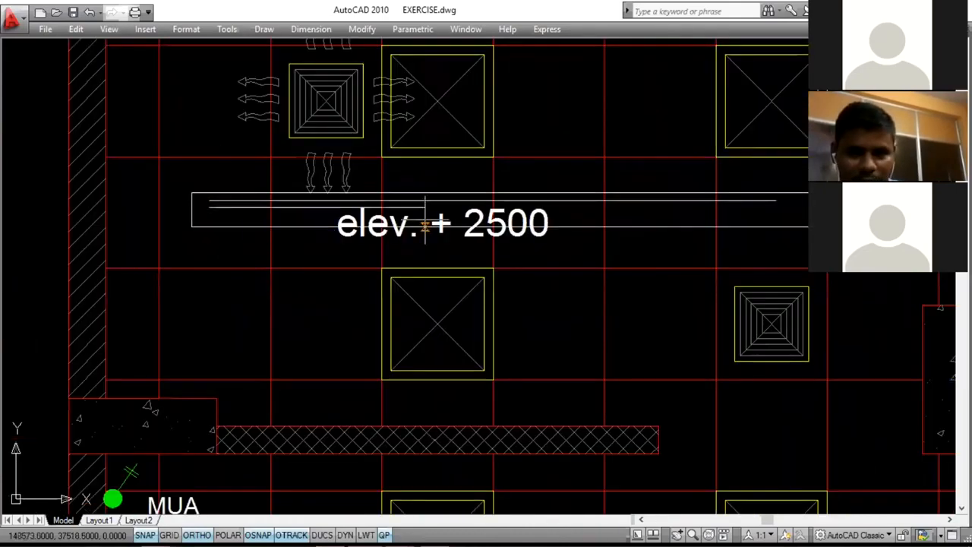
{"action": "scroll", "coordinate": [782, 216], "scroll_direction": "up", "scroll_amount": 3}
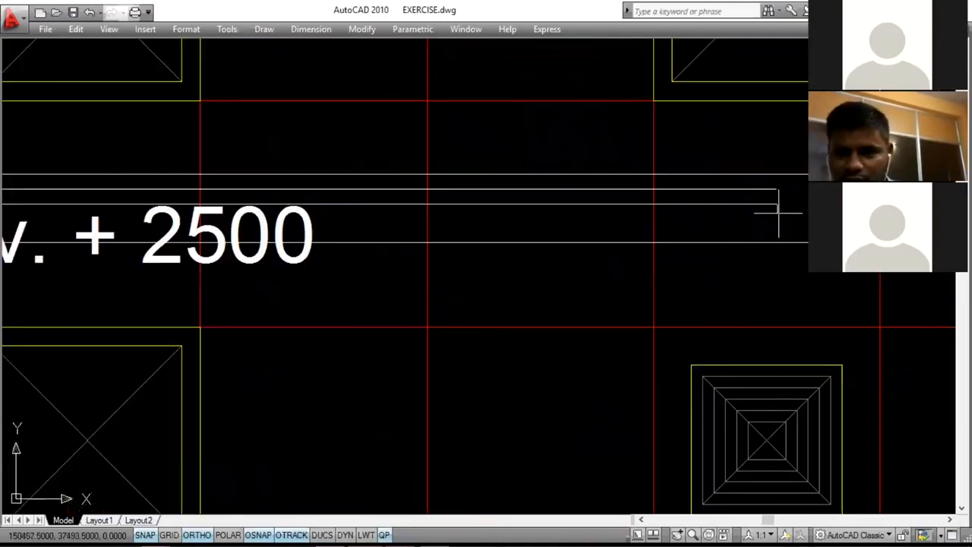
{"action": "key", "text": "Escape"}
{"action": "left_click", "coordinate": [752, 204]}
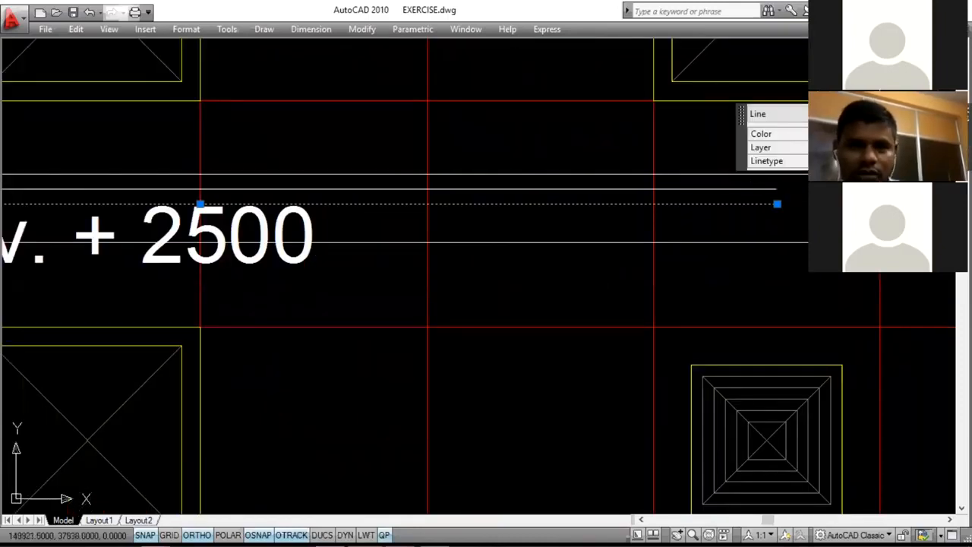
{"action": "key", "text": "Escape"}
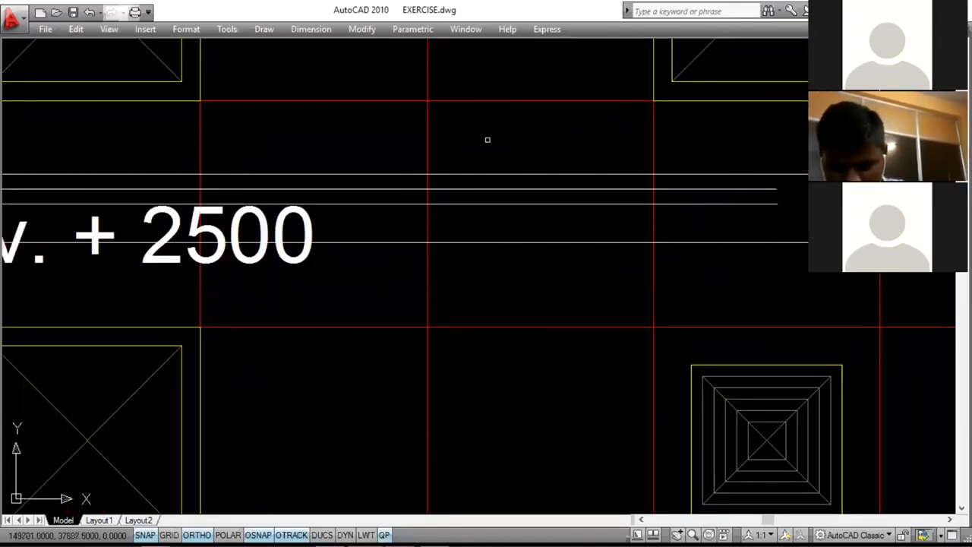
- Restore the hidden toolbars and set the color of the lower line inside the rectangle to Red
{"action": "key", "text": "ctrl+0"}
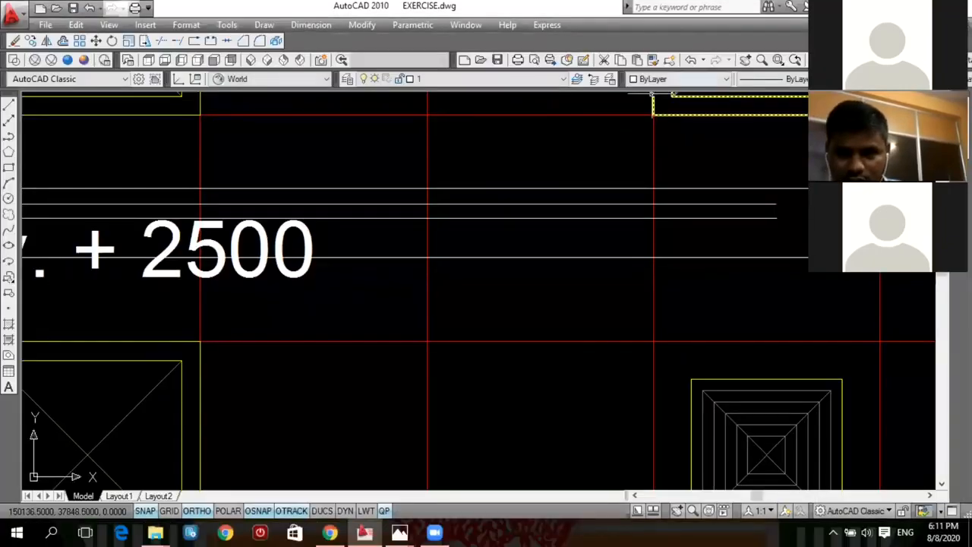
{"action": "left_click", "coordinate": [690, 218]}
{"action": "left_click", "coordinate": [679, 79]}
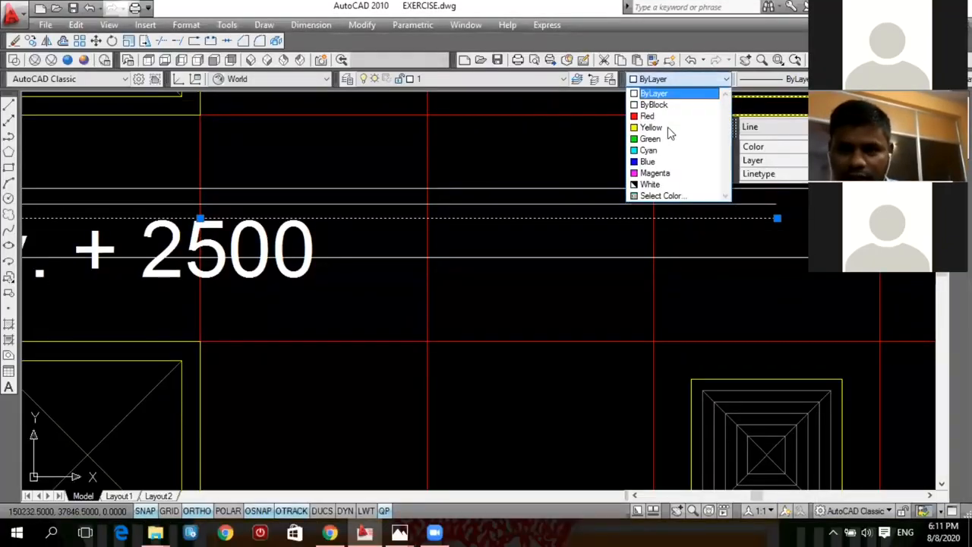
{"action": "left_click", "coordinate": [659, 120]}
{"action": "key", "text": "Escape"}
{"action": "scroll", "coordinate": [679, 191], "scroll_direction": "down", "scroll_amount": 2}
{"action": "scroll", "coordinate": [679, 191], "scroll_direction": "up", "scroll_amount": 2}
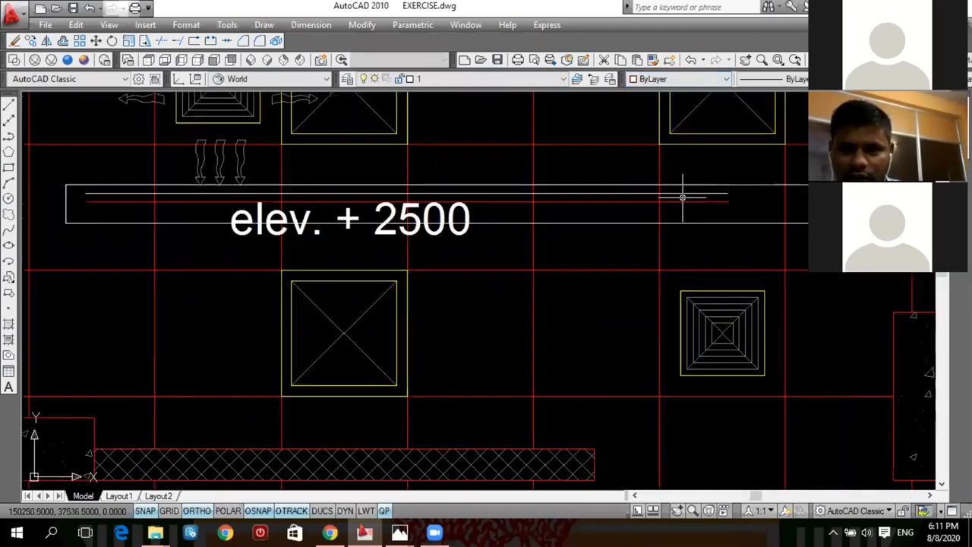
- Set the color of the upper line inside the rectangle to Blue
{"action": "left_click", "coordinate": [680, 193]}
{"action": "left_click", "coordinate": [662, 80]}
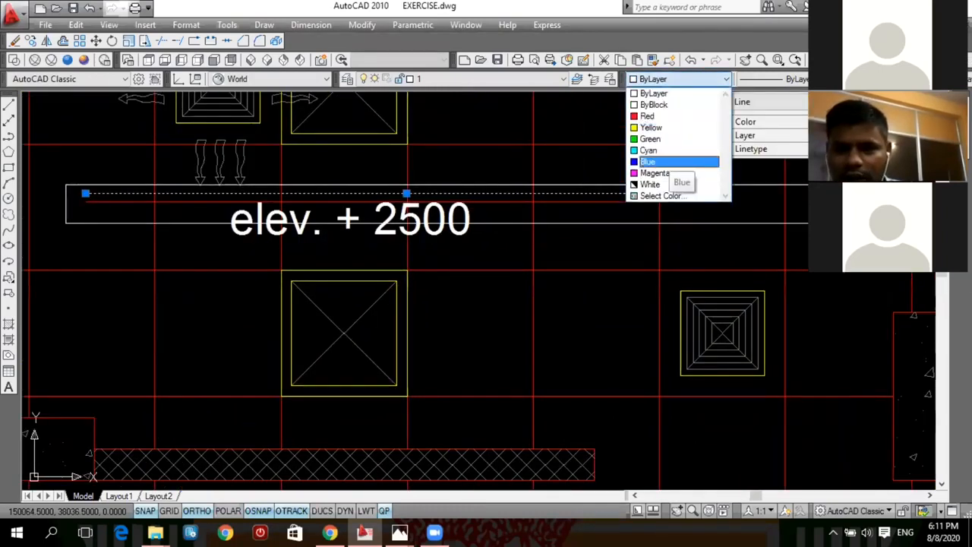
{"action": "left_click", "coordinate": [655, 159]}
{"action": "key", "text": "Escape"}
- Draw a third horizontal line about 3056.5 units long below the red line, inside the rectangle
{"action": "scroll", "coordinate": [681, 204], "scroll_direction": "up", "scroll_amount": 3}
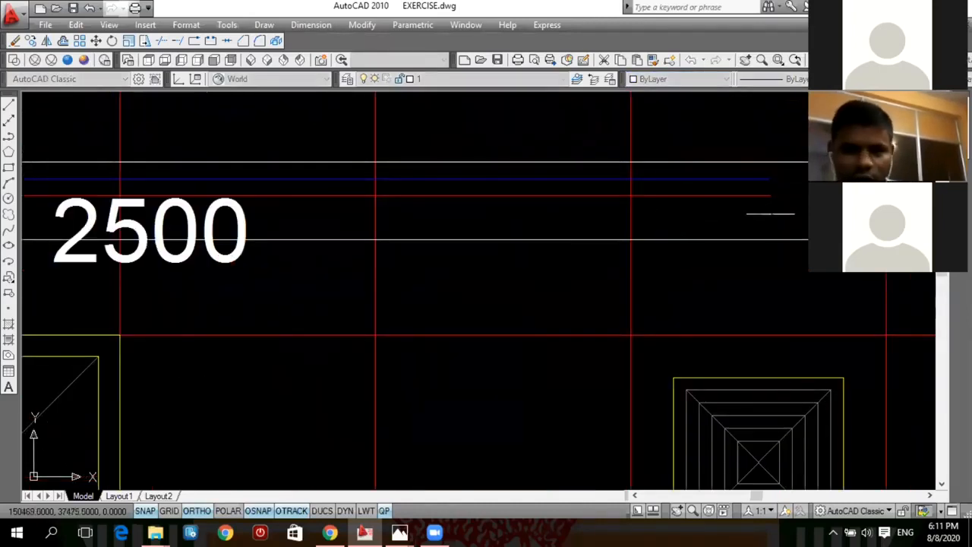
{"action": "left_click", "coordinate": [771, 213]}
{"action": "scroll", "coordinate": [771, 214], "scroll_direction": "down", "scroll_amount": 3}
{"action": "scroll", "coordinate": [129, 220], "scroll_direction": "up", "scroll_amount": 3}
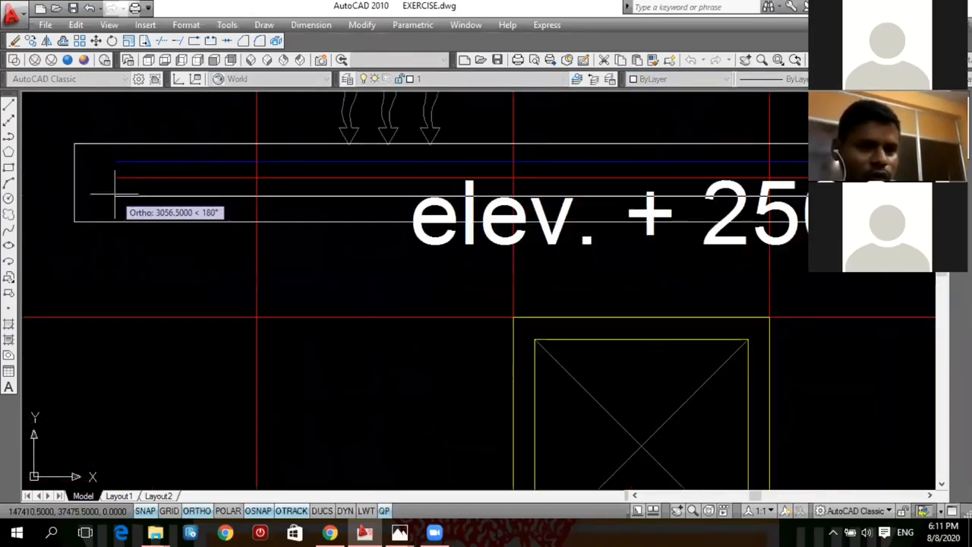
{"action": "left_click", "coordinate": [115, 195]}
{"action": "key", "text": "Escape"}
- Set the color of the third line, below the red one, to Yellow
{"action": "scroll", "coordinate": [262, 210], "scroll_direction": "down", "scroll_amount": 6}
{"action": "scroll", "coordinate": [532, 216], "scroll_direction": "up", "scroll_amount": 6}
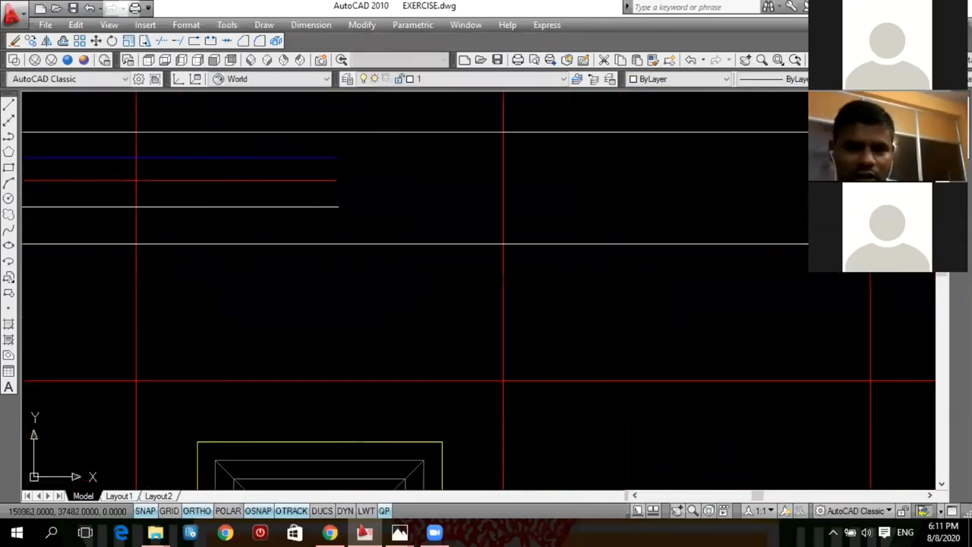
{"action": "left_click", "coordinate": [325, 205]}
{"action": "left_click", "coordinate": [657, 79]}
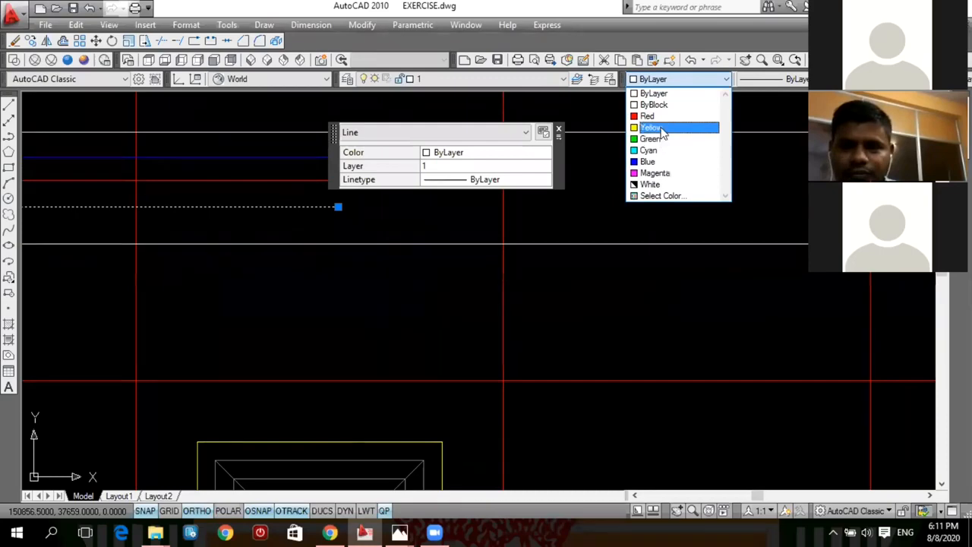
{"action": "left_click", "coordinate": [650, 127]}
{"action": "key", "text": "Escape"}
- Draw a slanted line from the blue line up to the center of the first square ceiling fixture above it
{"action": "scroll", "coordinate": [455, 156], "scroll_direction": "down", "scroll_amount": 5}
{"action": "scroll", "coordinate": [503, 170], "scroll_direction": "up", "scroll_amount": 5}
{"action": "scroll", "coordinate": [498, 170], "scroll_direction": "down", "scroll_amount": 5}
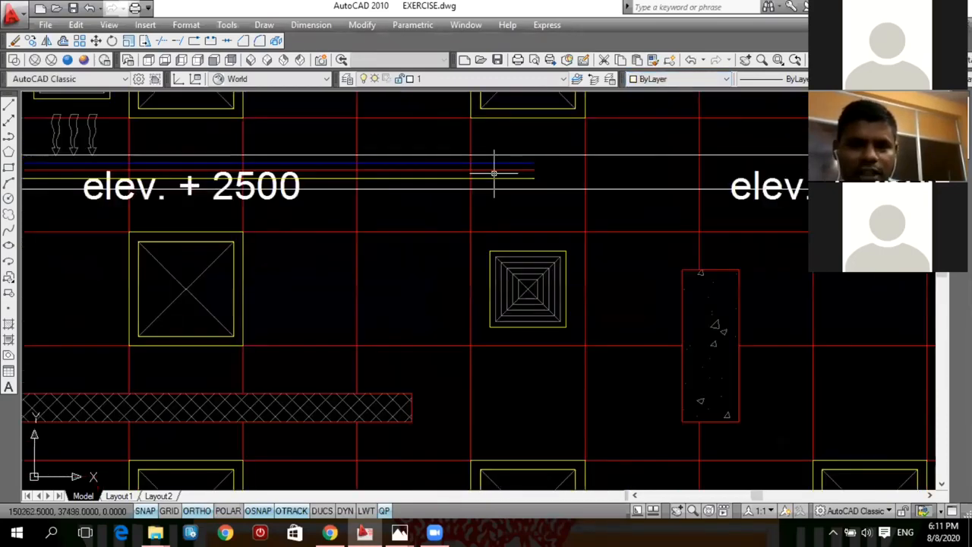
{"action": "scroll", "coordinate": [456, 182], "scroll_direction": "up", "scroll_amount": 5}
{"action": "scroll", "coordinate": [456, 182], "scroll_direction": "down", "scroll_amount": 5}
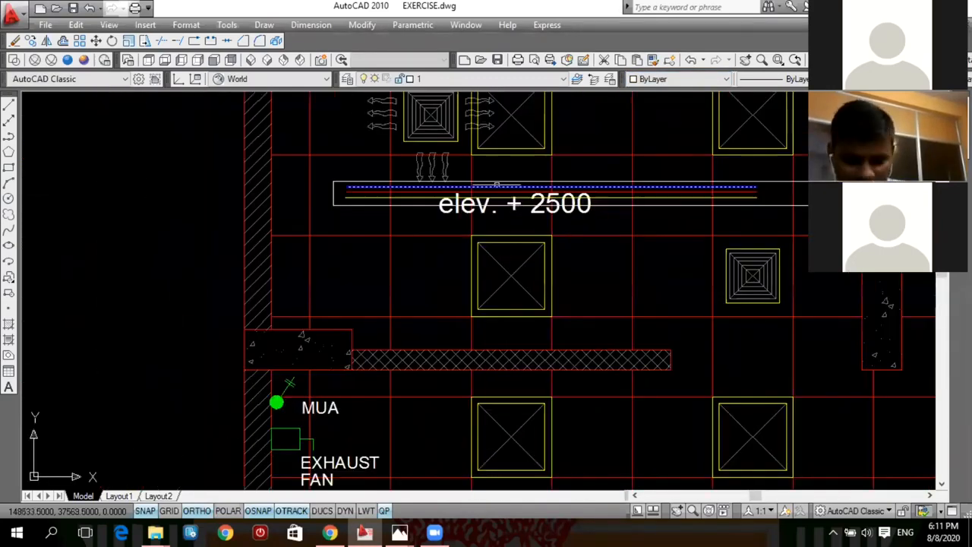
{"action": "scroll", "coordinate": [498, 186], "scroll_direction": "up", "scroll_amount": 5}
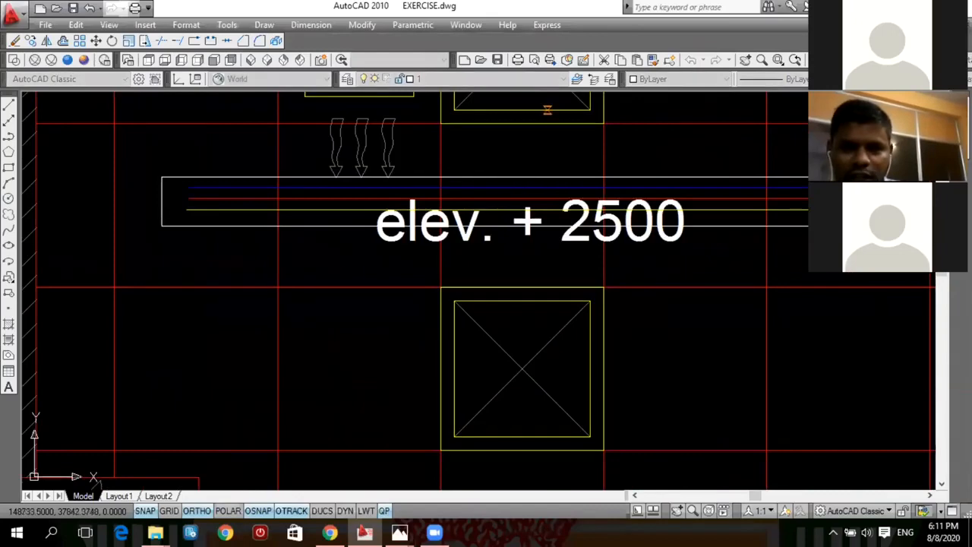
{"action": "scroll", "coordinate": [499, 186], "scroll_direction": "down", "scroll_amount": 5}
{"action": "scroll", "coordinate": [534, 190], "scroll_direction": "up", "scroll_amount": 5}
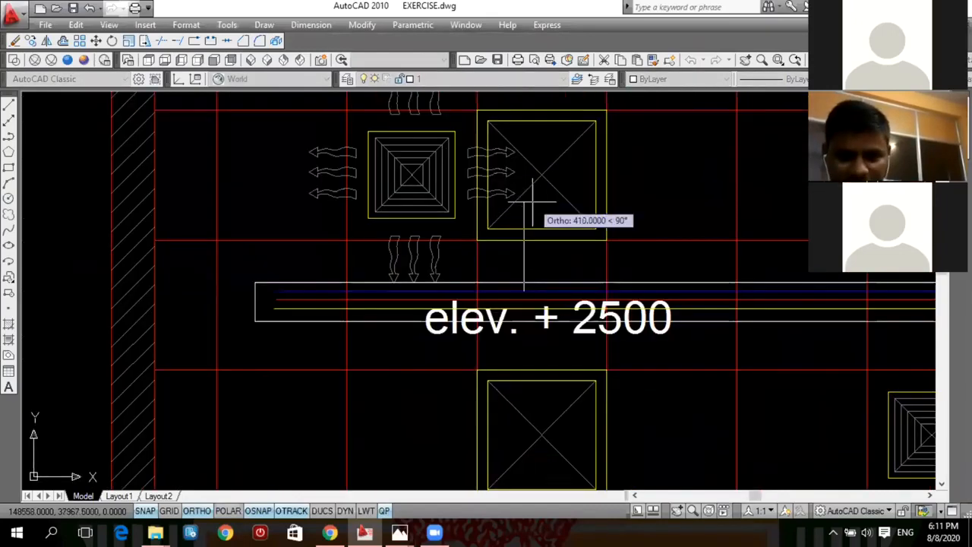
{"action": "scroll", "coordinate": [534, 197], "scroll_direction": "up", "scroll_amount": 2}
{"action": "scroll", "coordinate": [506, 191], "scroll_direction": "down", "scroll_amount": 3}
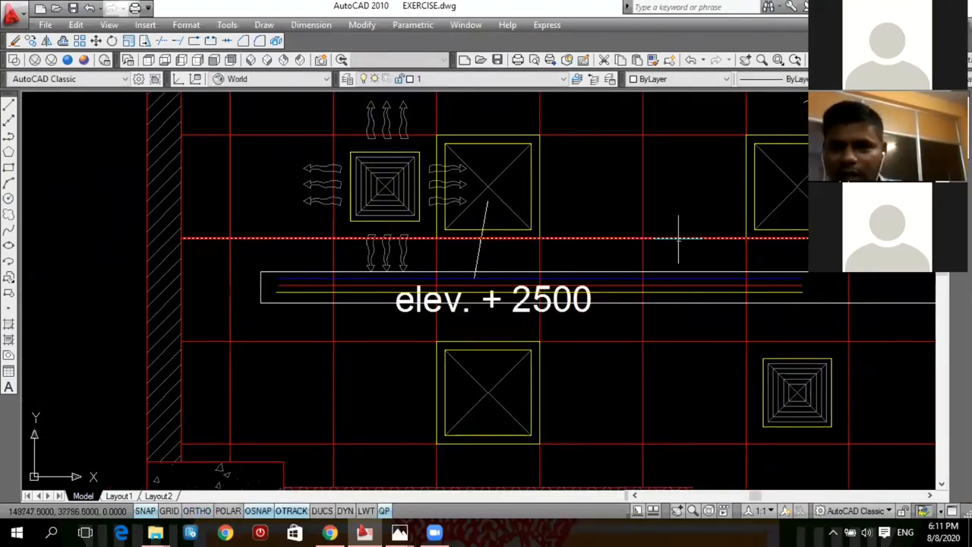
- Draw a second slanted line from the blue line up into the next square ceiling fixture along the row
{"action": "scroll", "coordinate": [744, 256], "scroll_direction": "up", "scroll_amount": 3}
{"action": "left_click", "coordinate": [729, 277]}
{"action": "left_click", "coordinate": [759, 164]}
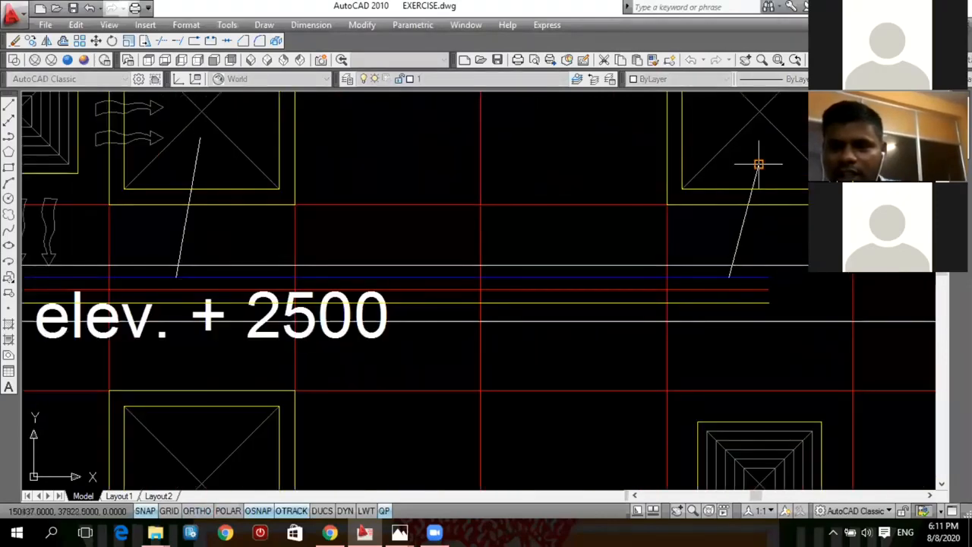
- Delete the demonstration rectangle, its three colored wiring lines and the slanted connection lines from the tile ceiling area
{"action": "key", "text": "Escape"}
{"action": "scroll", "coordinate": [602, 219], "scroll_direction": "down", "scroll_amount": 7}
{"action": "scroll", "coordinate": [760, 251], "scroll_direction": "up", "scroll_amount": 2}
{"action": "scroll", "coordinate": [607, 190], "scroll_direction": "down", "scroll_amount": 2}
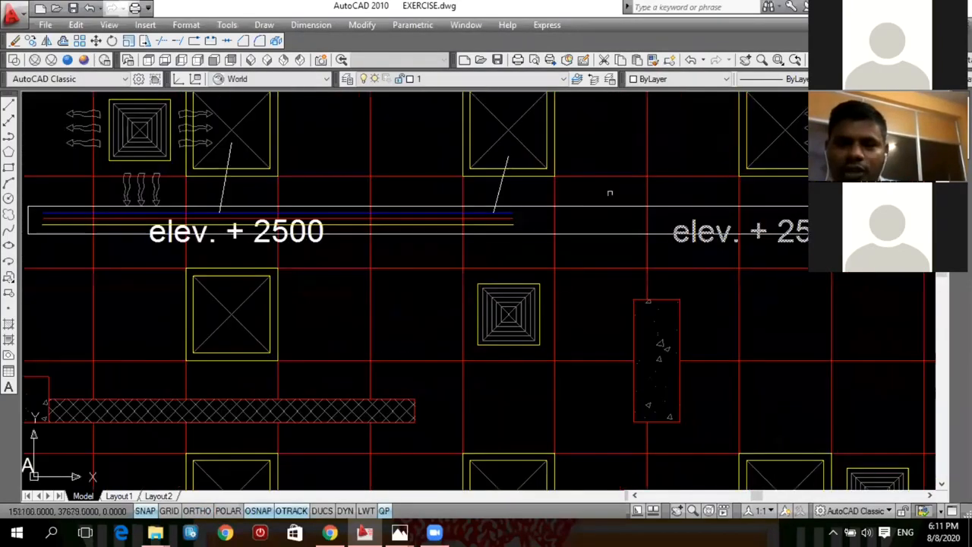
{"action": "scroll", "coordinate": [580, 195], "scroll_direction": "down", "scroll_amount": 3}
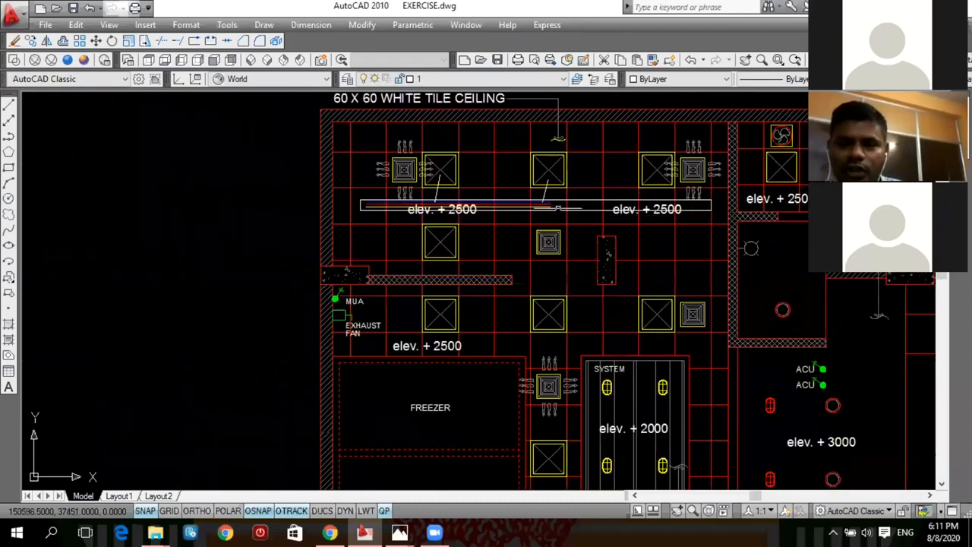
{"action": "scroll", "coordinate": [534, 189], "scroll_direction": "up", "scroll_amount": 3}
{"action": "left_click", "coordinate": [578, 201]}
{"action": "left_click", "coordinate": [554, 236]}
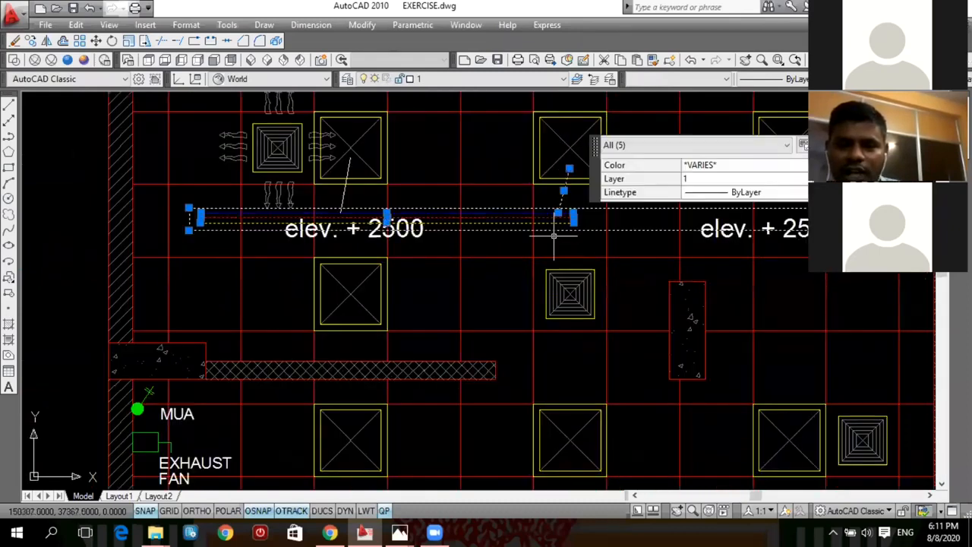
{"action": "key", "text": "Delete"}
{"action": "scroll", "coordinate": [338, 204], "scroll_direction": "up", "scroll_amount": 3}
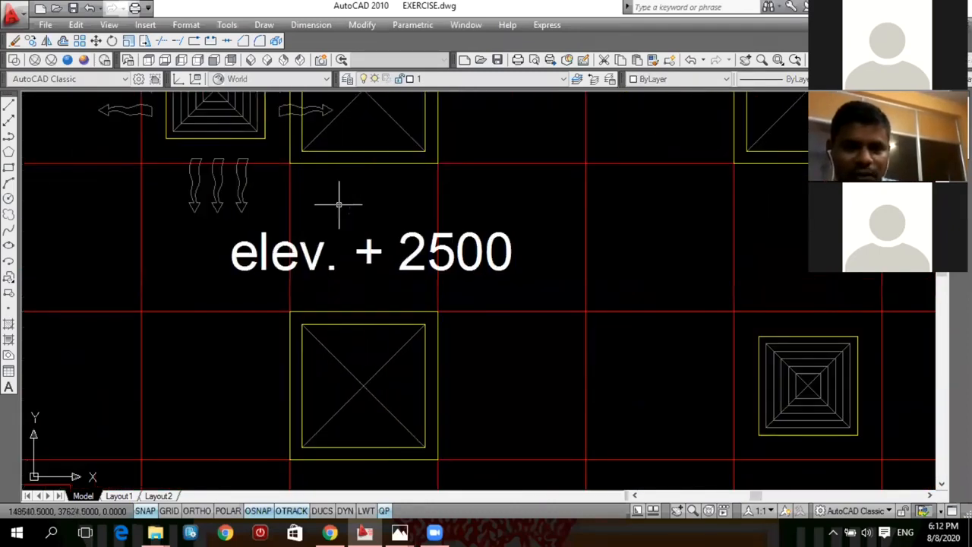
- Examine the fixtures, elevation labels and finish notes of the tile ceiling area and the adjoining gypsum board and black matte ceilings
{"action": "scroll", "coordinate": [323, 198], "scroll_direction": "down", "scroll_amount": 4}
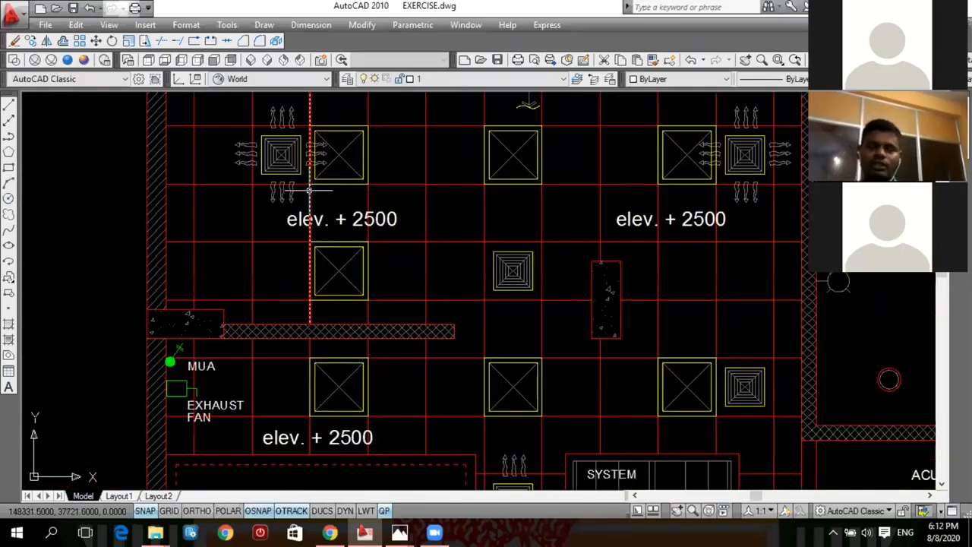
{"action": "scroll", "coordinate": [317, 209], "scroll_direction": "down", "scroll_amount": 3}
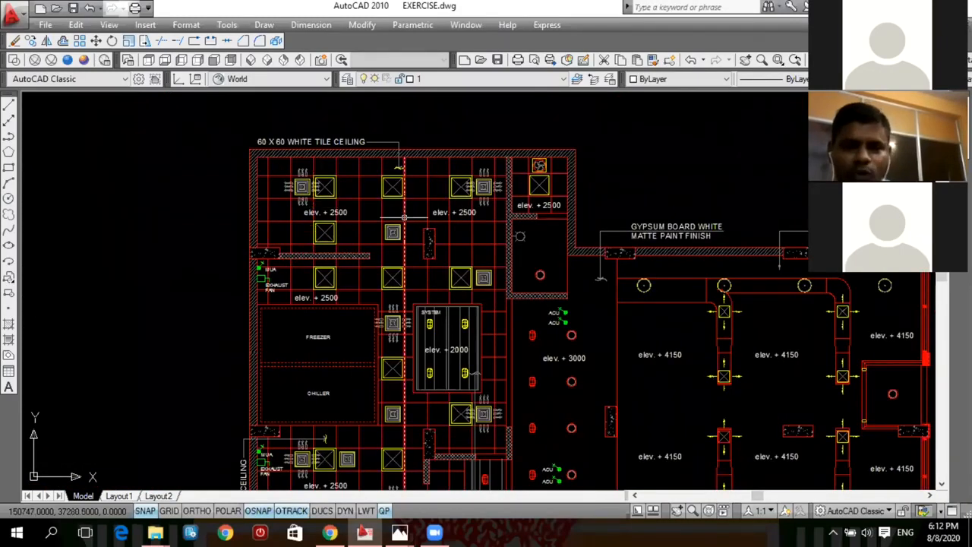
{"action": "scroll", "coordinate": [373, 238], "scroll_direction": "up", "scroll_amount": 2}
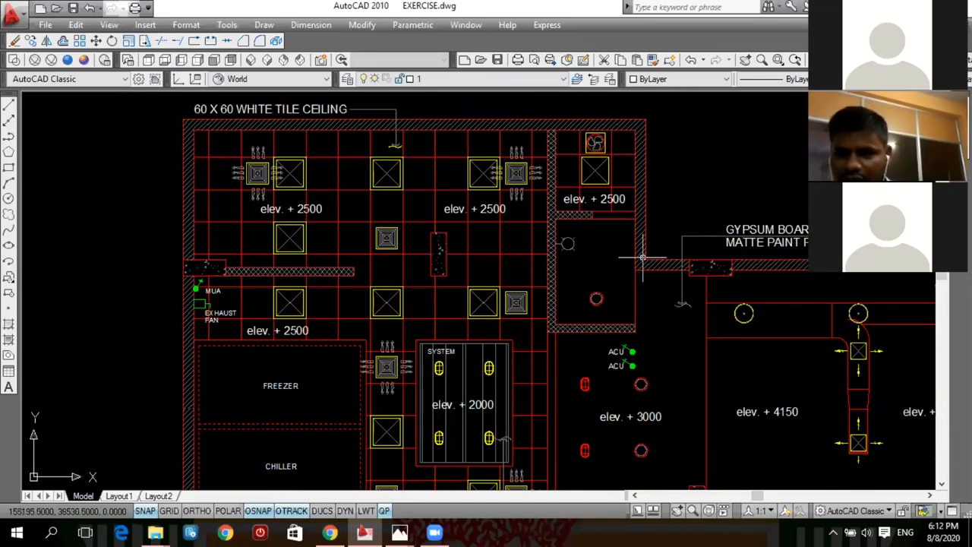
{"action": "left_click", "coordinate": [594, 261]}
{"action": "left_click", "coordinate": [619, 237]}
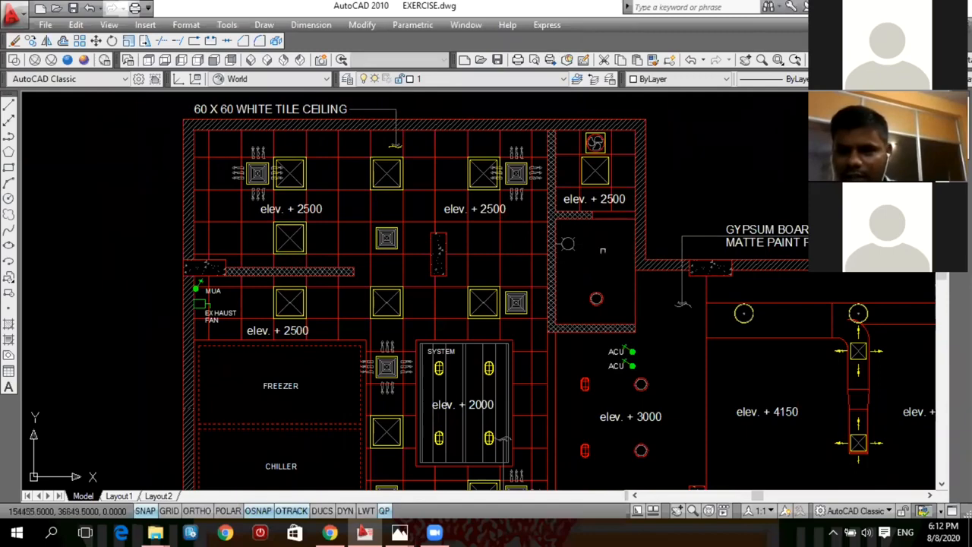
{"action": "mouse_move", "coordinate": [633, 252]}
{"action": "middle_mouse_down"}
{"action": "mouse_move", "coordinate": [562, 242]}
{"action": "mouse_move", "coordinate": [569, 246]}
{"action": "middle_mouse_up"}
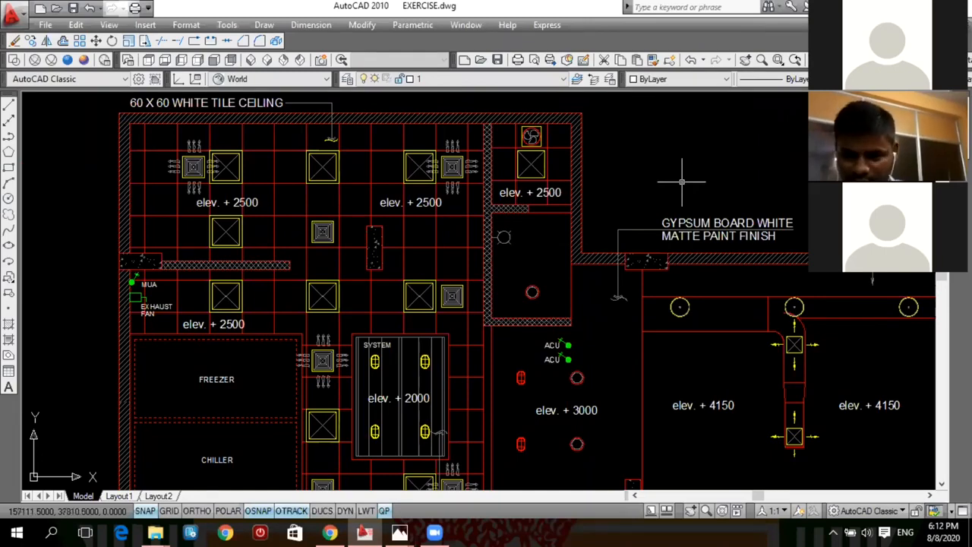
{"action": "scroll", "coordinate": [522, 232], "scroll_direction": "down", "scroll_amount": 3}
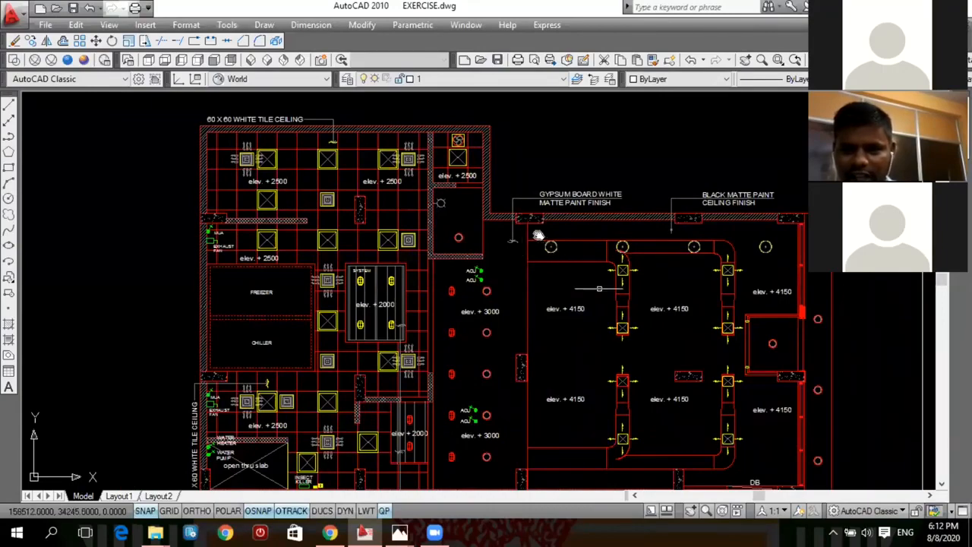
{"action": "middle_click_drag", "start_coordinate": [538, 236], "coordinate": [488, 184]}
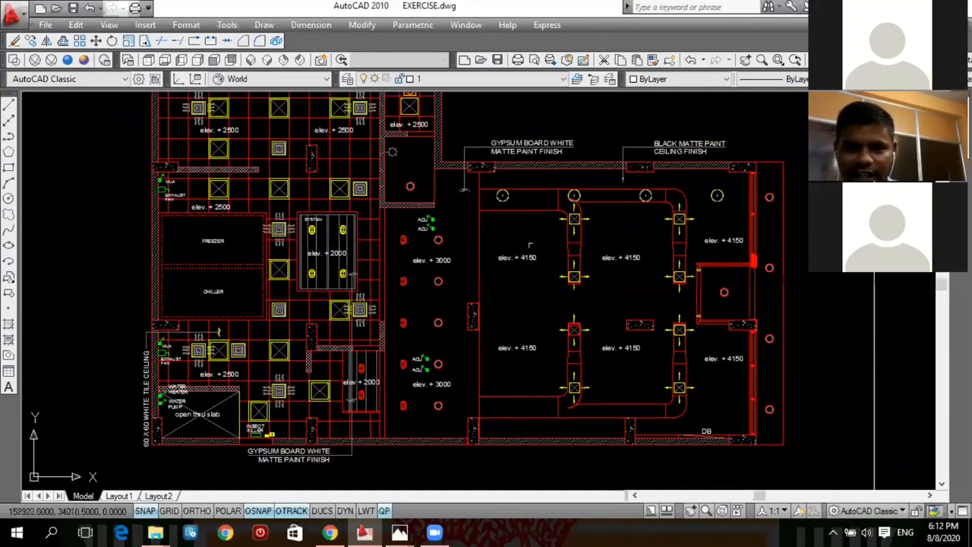
{"action": "middle_click_drag", "start_coordinate": [529, 244], "coordinate": [493, 294]}
{"action": "scroll", "coordinate": [308, 174], "scroll_direction": "up", "scroll_amount": 6}
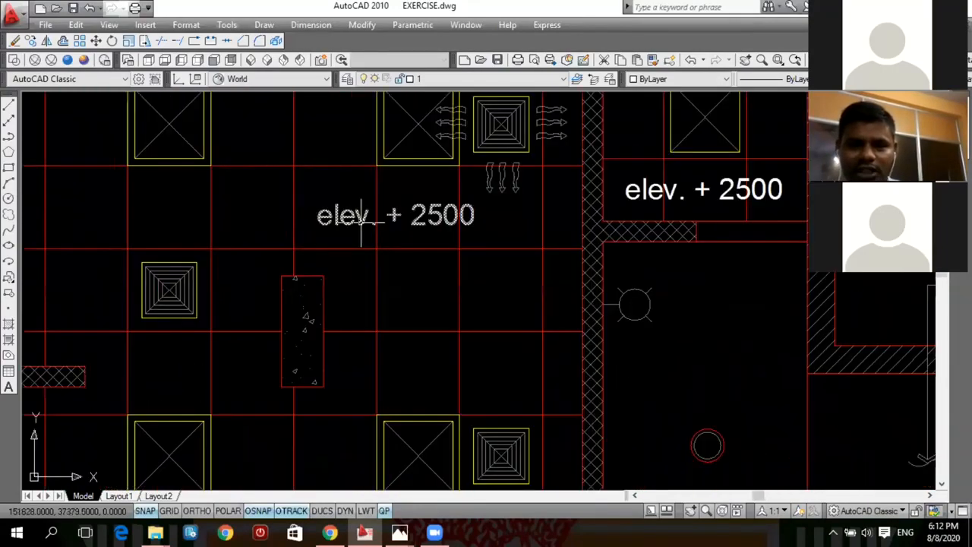
{"action": "middle_click_drag", "start_coordinate": [369, 217], "coordinate": [425, 240]}
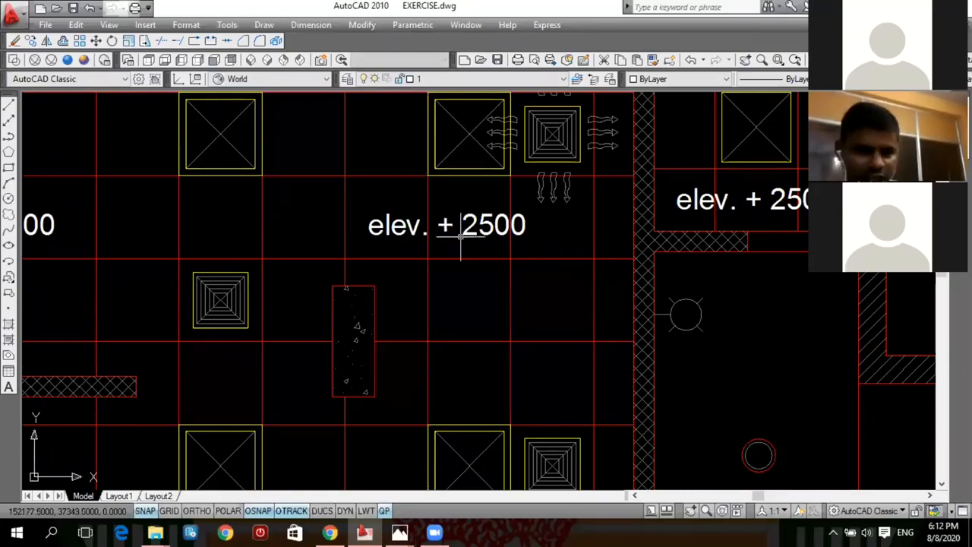
- Review the complete reflected ceiling plan, from the tiled kitchen zone to the ceilings at elevation +4150
{"action": "scroll", "coordinate": [409, 228], "scroll_direction": "down", "scroll_amount": 6}
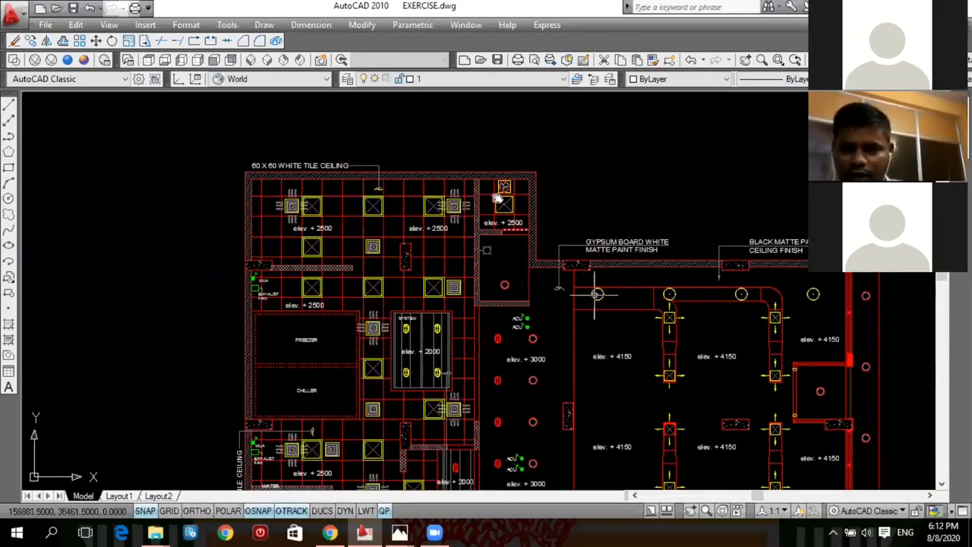
{"action": "scroll", "coordinate": [571, 282], "scroll_direction": "down", "scroll_amount": 6}
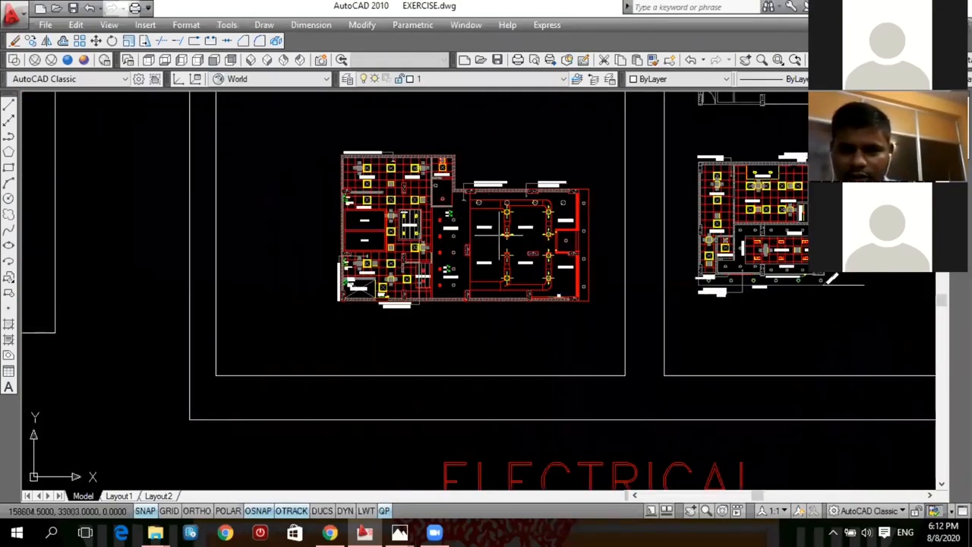
{"action": "scroll", "coordinate": [501, 238], "scroll_direction": "up", "scroll_amount": 2}
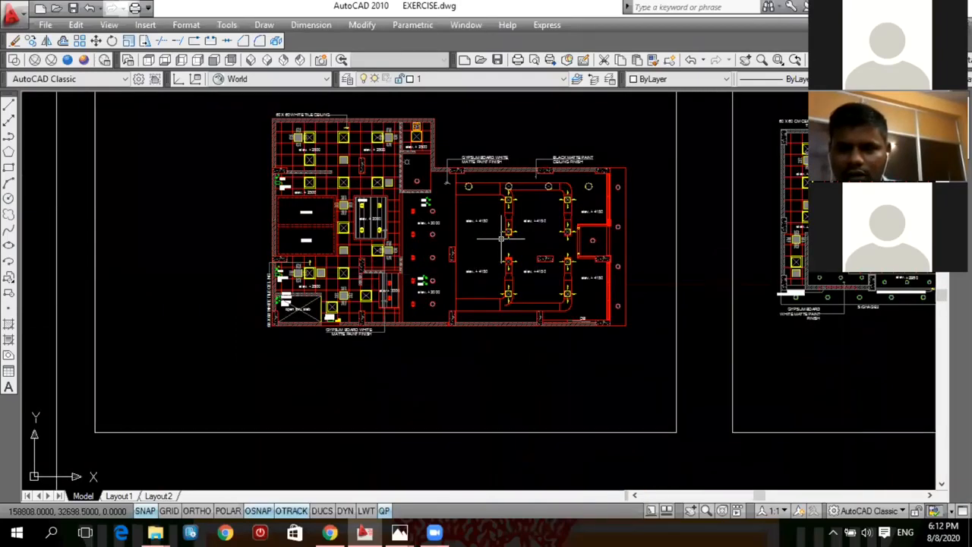
{"action": "scroll", "coordinate": [501, 238], "scroll_direction": "up", "scroll_amount": 3}
{"action": "scroll", "coordinate": [455, 190], "scroll_direction": "down", "scroll_amount": 1}
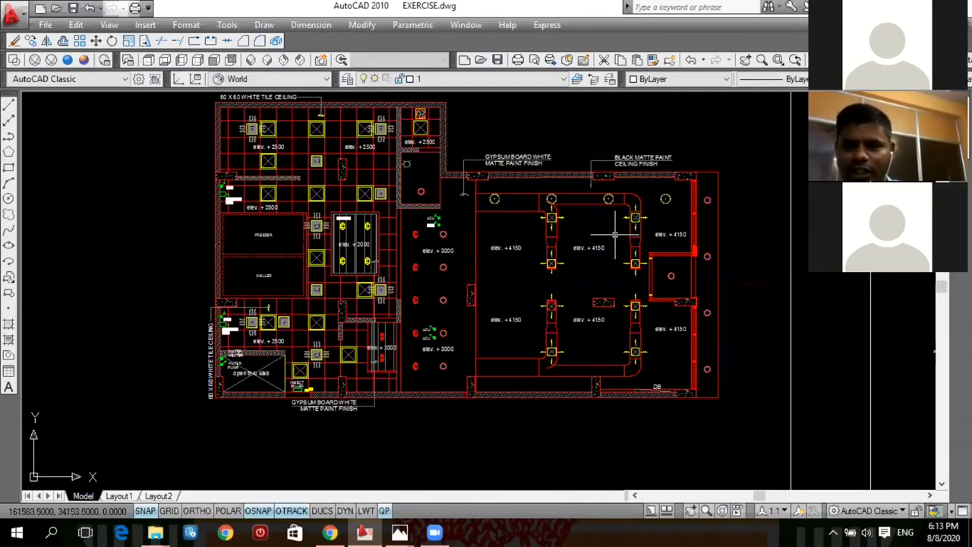
{"action": "middle_click_drag", "start_coordinate": [615, 235], "coordinate": [594, 246]}
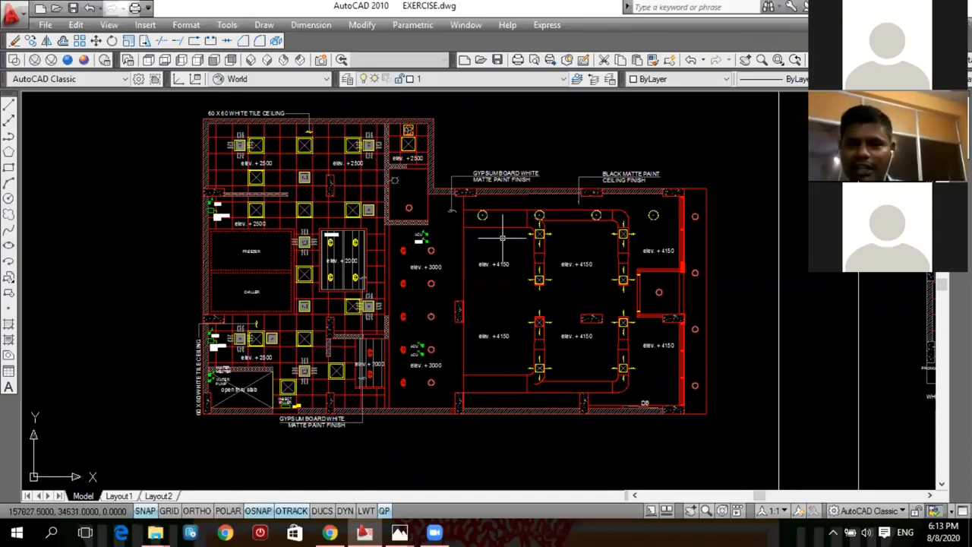
{"action": "mouse_move", "coordinate": [519, 241]}
{"action": "middle_mouse_down"}
{"action": "mouse_move", "coordinate": [503, 230]}
{"action": "mouse_move", "coordinate": [509, 236]}
{"action": "middle_mouse_up"}
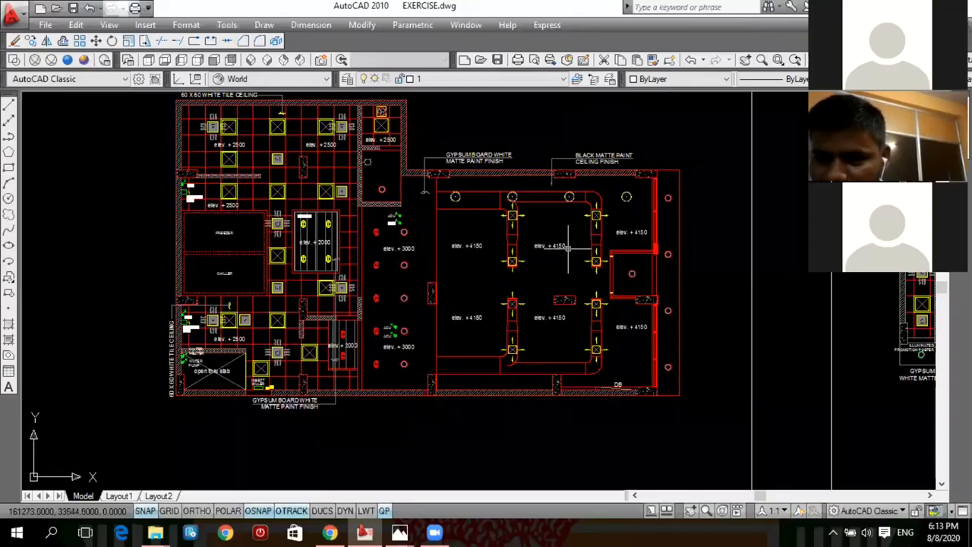
{"action": "mouse_move", "coordinate": [568, 249]}
{"action": "middle_mouse_down"}
{"action": "mouse_move", "coordinate": [502, 257]}
{"action": "mouse_move", "coordinate": [493, 242]}
{"action": "mouse_move", "coordinate": [461, 240]}
{"action": "middle_mouse_up"}
- Examine the ground floor and first floor electrical and drainage layouts in the frame beyond the ELECTRICAL sheets
{"action": "scroll", "coordinate": [483, 243], "scroll_direction": "down", "scroll_amount": 2}
{"action": "scroll", "coordinate": [482, 239], "scroll_direction": "down", "scroll_amount": 6}
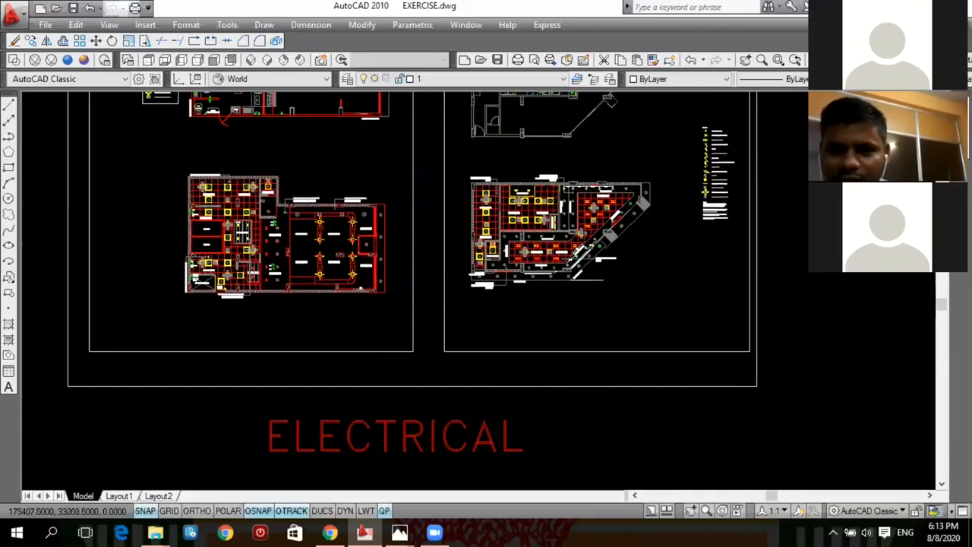
{"action": "mouse_move", "coordinate": [524, 244]}
{"action": "middle_mouse_down"}
{"action": "mouse_move", "coordinate": [474, 261]}
{"action": "mouse_move", "coordinate": [394, 262]}
{"action": "middle_mouse_up"}
{"action": "scroll", "coordinate": [503, 241], "scroll_direction": "up", "scroll_amount": 4}
{"action": "scroll", "coordinate": [482, 255], "scroll_direction": "down", "scroll_amount": 5}
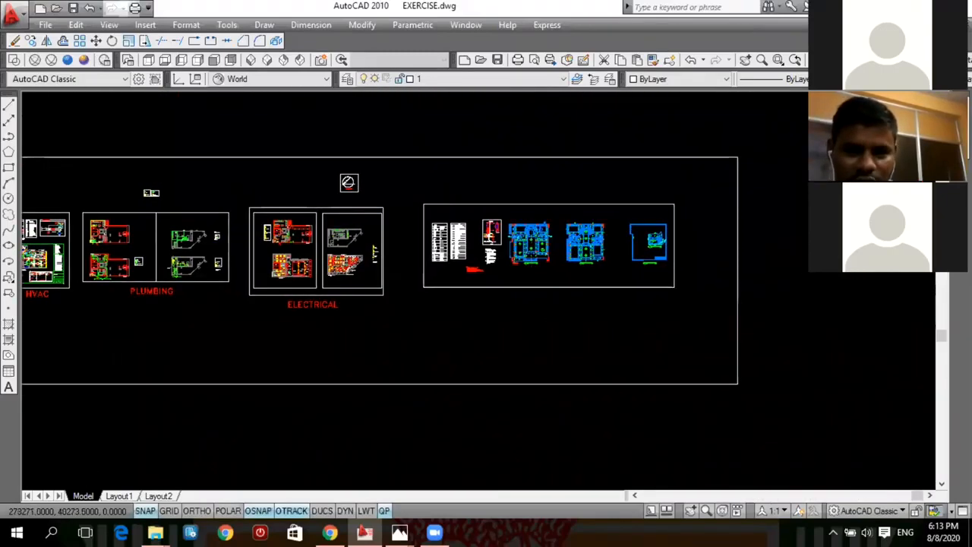
{"action": "scroll", "coordinate": [545, 252], "scroll_direction": "up", "scroll_amount": 5}
{"action": "scroll", "coordinate": [375, 228], "scroll_direction": "down", "scroll_amount": 3}
{"action": "scroll", "coordinate": [547, 238], "scroll_direction": "up", "scroll_amount": 2}
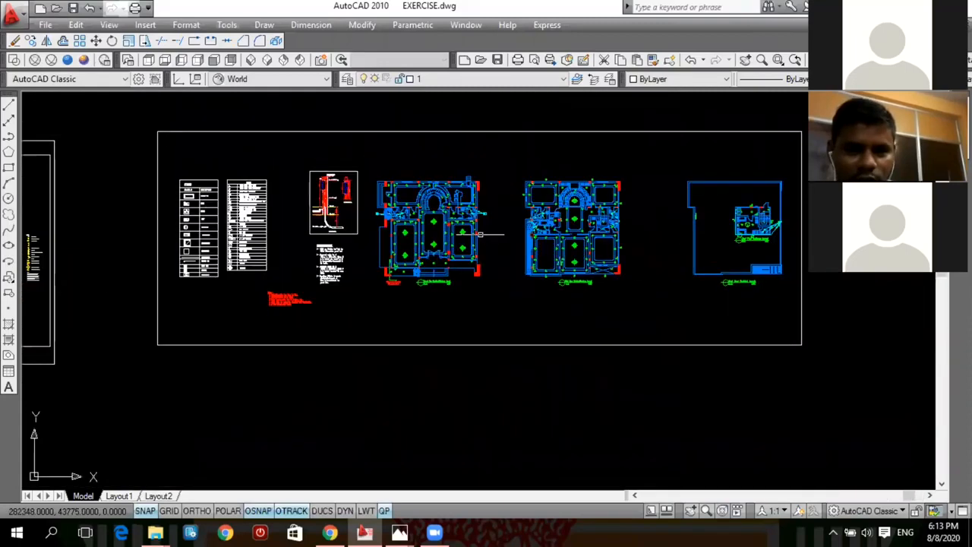
{"action": "scroll", "coordinate": [406, 242], "scroll_direction": "up", "scroll_amount": 7}
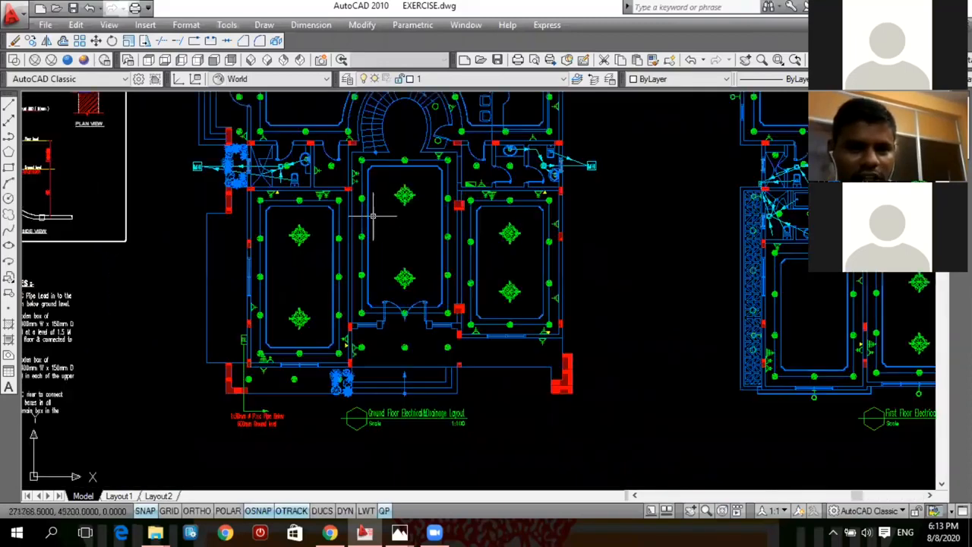
{"action": "scroll", "coordinate": [347, 226], "scroll_direction": "down", "scroll_amount": 1}
{"action": "scroll", "coordinate": [348, 227], "scroll_direction": "down", "scroll_amount": 2}
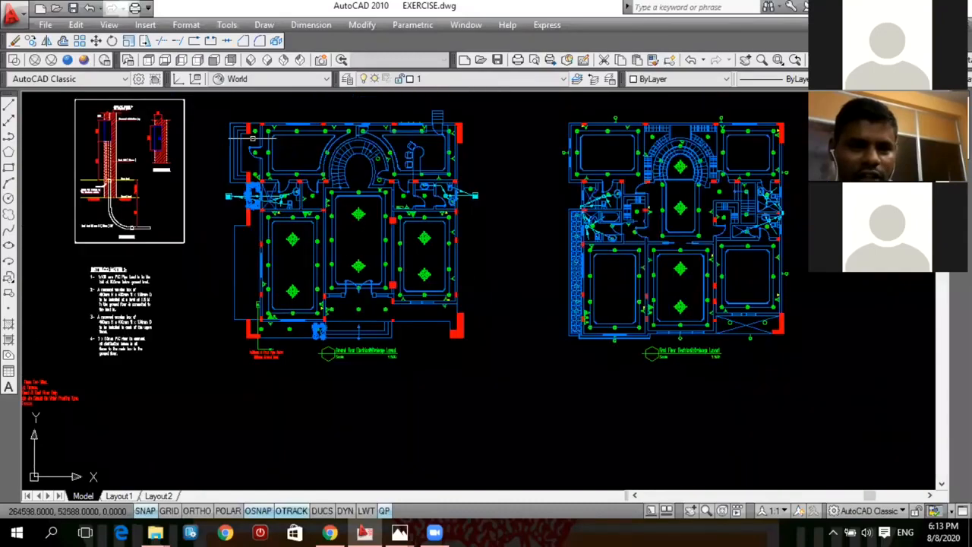
- Read the two legend tables of sanitary, drainage and electrical symbols beside the floor layouts
{"action": "scroll", "coordinate": [348, 190], "scroll_direction": "down", "scroll_amount": 3}
{"action": "scroll", "coordinate": [332, 212], "scroll_direction": "up", "scroll_amount": 2}
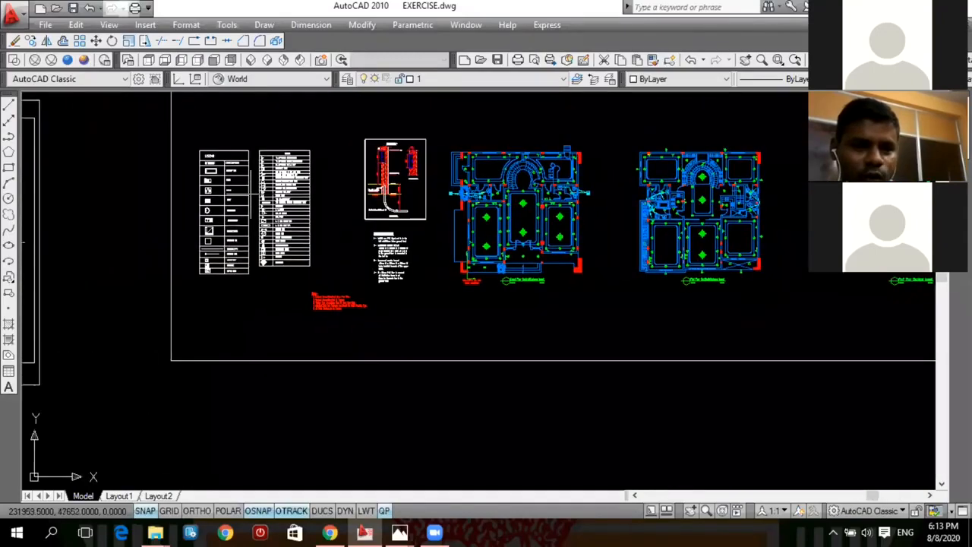
{"action": "scroll", "coordinate": [332, 213], "scroll_direction": "up", "scroll_amount": 6}
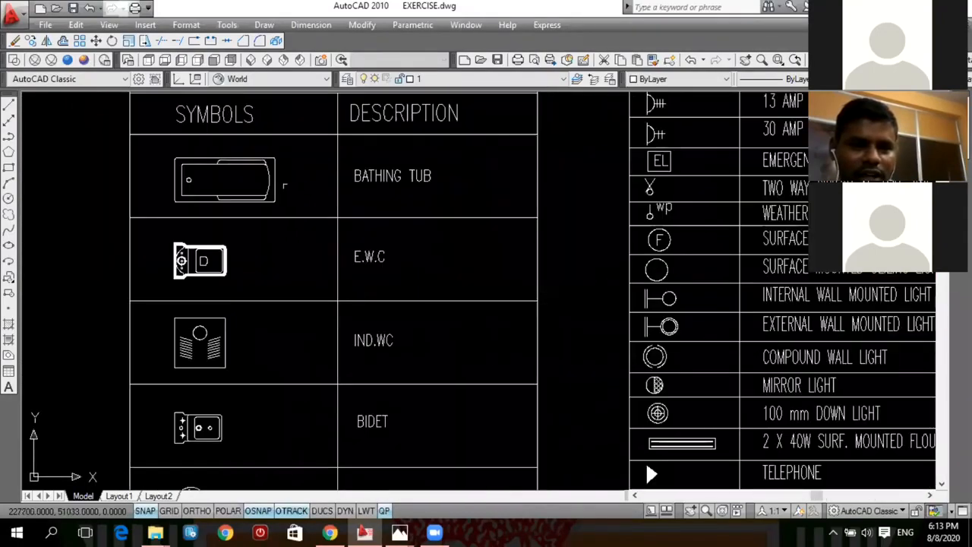
{"action": "scroll", "coordinate": [337, 163], "scroll_direction": "down", "scroll_amount": 1}
{"action": "scroll", "coordinate": [337, 163], "scroll_direction": "down", "scroll_amount": 2}
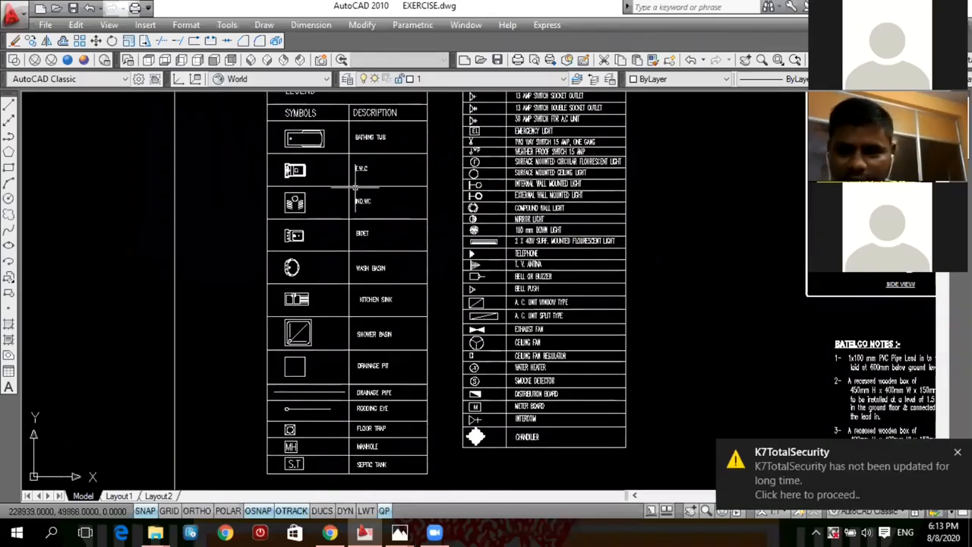
{"action": "middle_click_drag", "start_coordinate": [362, 206], "coordinate": [358, 192]}
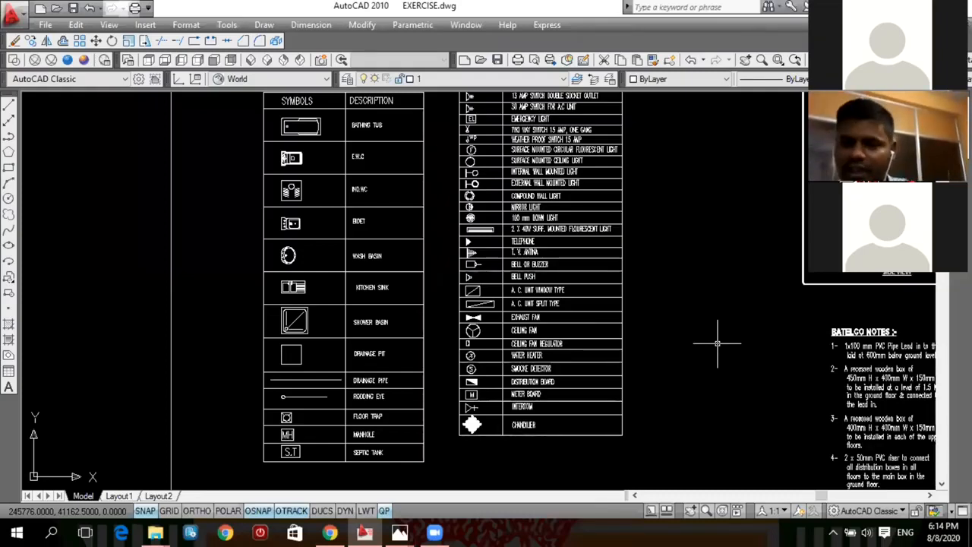
- Study the lighting symbols in the electrical legend, including the wall mounted, compound wall, mirror and 100 mm down light entries
{"action": "scroll", "coordinate": [400, 336], "scroll_direction": "down", "scroll_amount": 2}
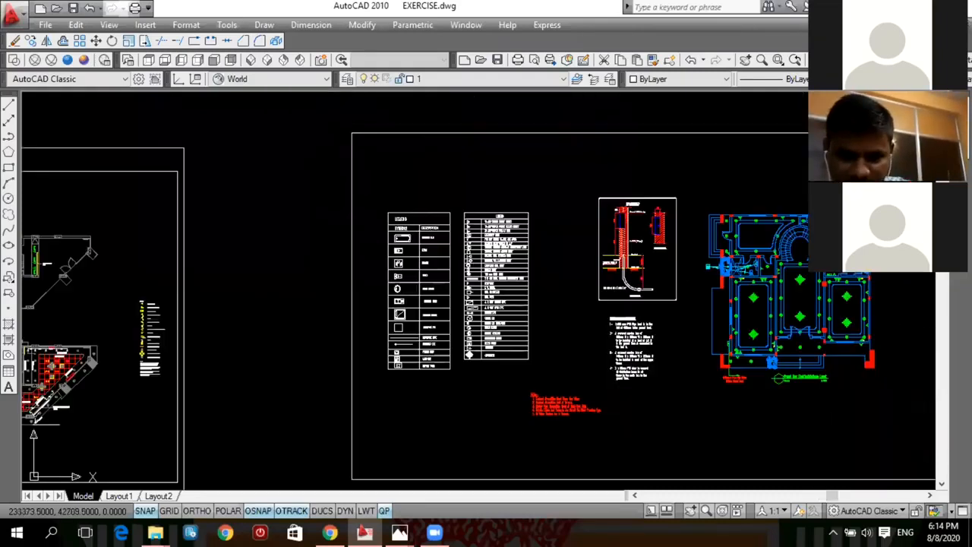
{"action": "scroll", "coordinate": [478, 243], "scroll_direction": "up", "scroll_amount": 3}
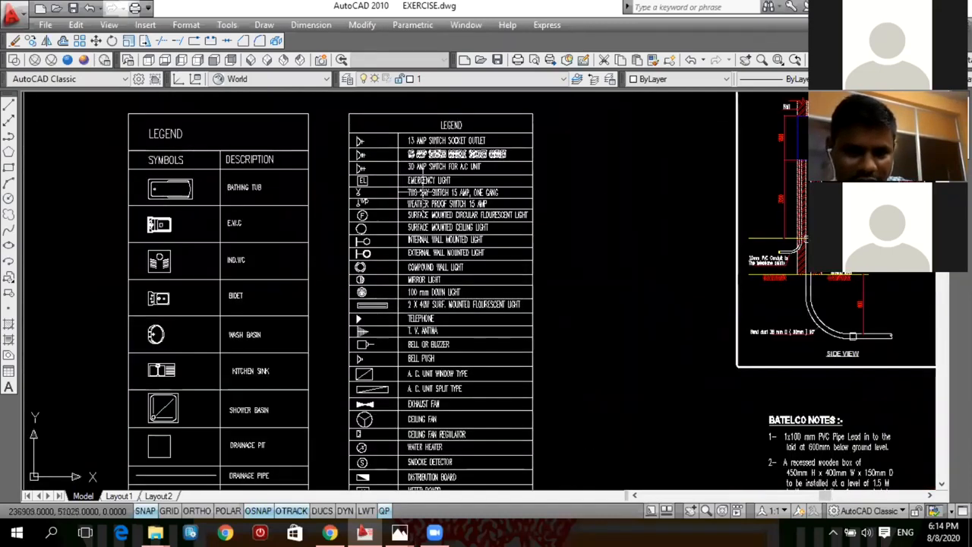
{"action": "scroll", "coordinate": [463, 255], "scroll_direction": "up", "scroll_amount": 1}
{"action": "middle_click_drag", "start_coordinate": [354, 230], "coordinate": [349, 142]}
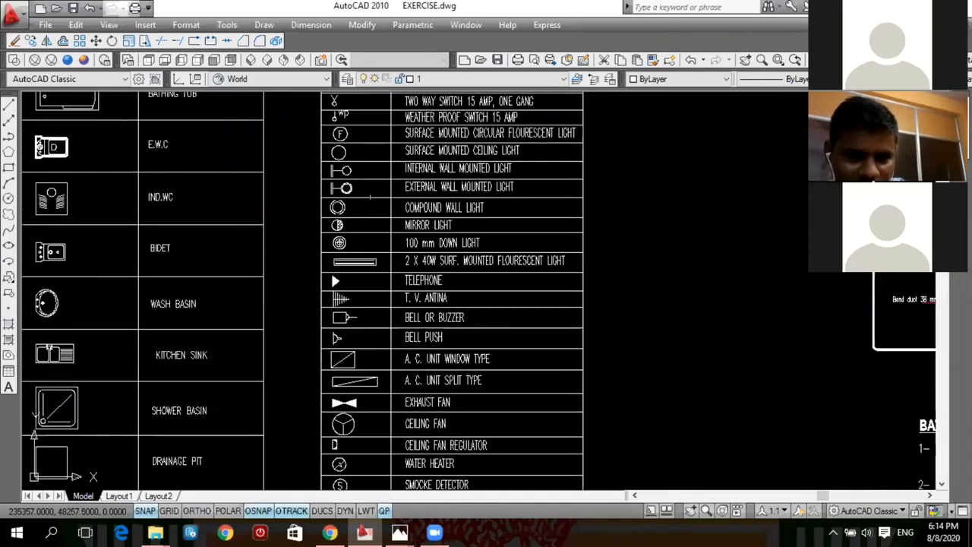
{"action": "scroll", "coordinate": [363, 219], "scroll_direction": "up", "scroll_amount": 2}
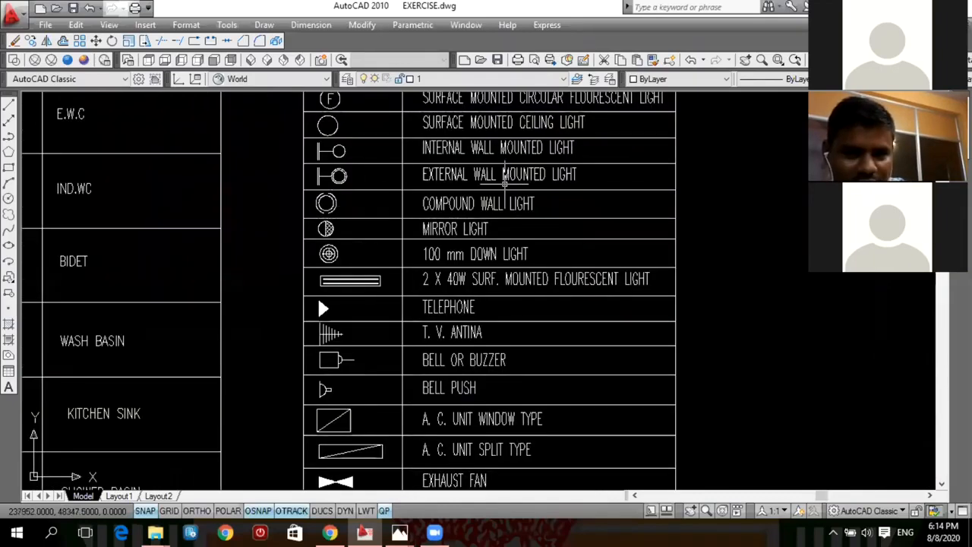
{"action": "scroll", "coordinate": [443, 148], "scroll_direction": "up", "scroll_amount": 3}
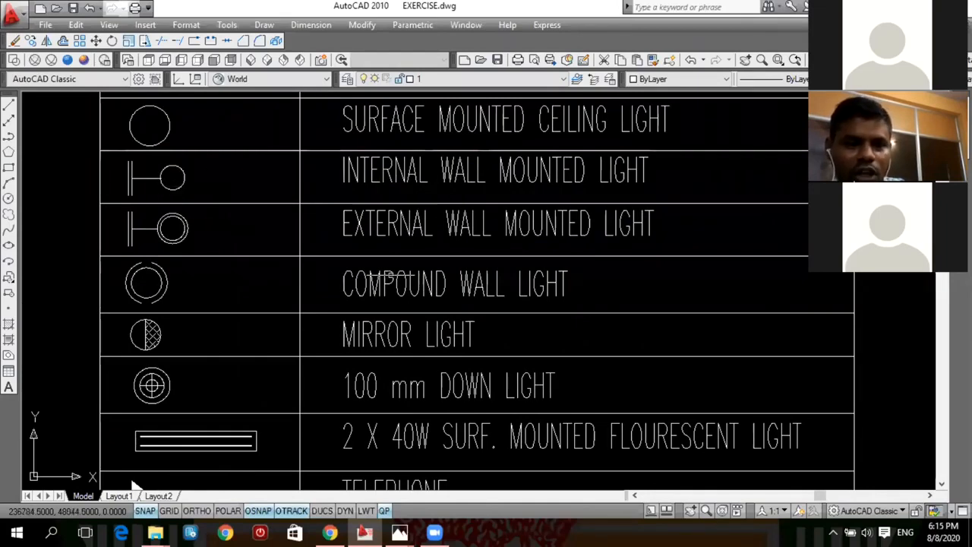
{"action": "middle_click_drag", "start_coordinate": [421, 254], "coordinate": [398, 233]}
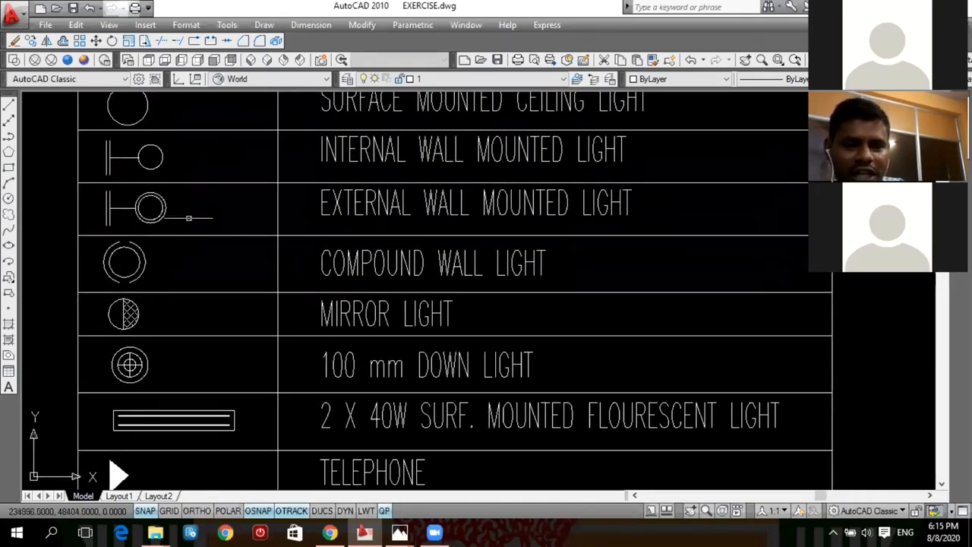
{"action": "mouse_move", "coordinate": [250, 212]}
{"action": "middle_mouse_down"}
{"action": "mouse_move", "coordinate": [245, 190]}
{"action": "mouse_move", "coordinate": [240, 206]}
{"action": "middle_mouse_up"}
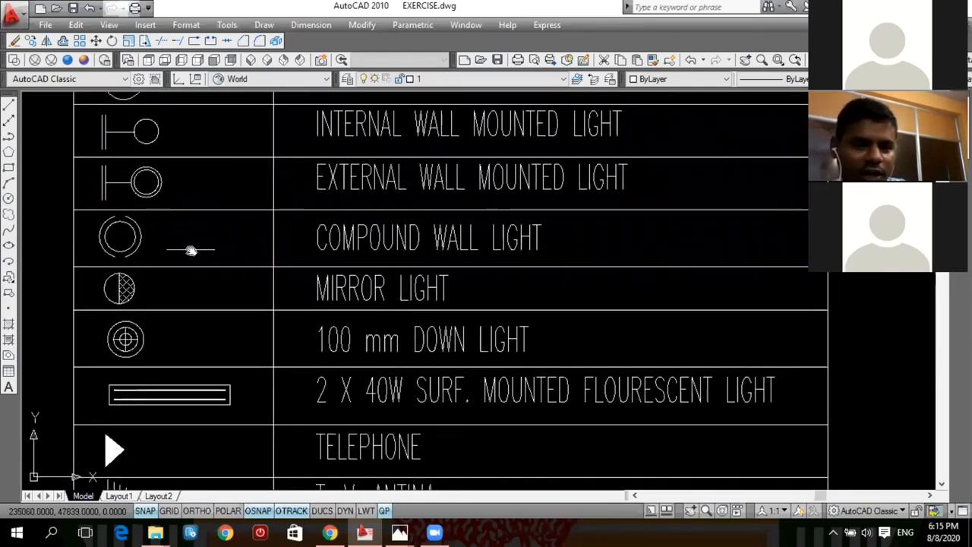
- Read the electrical legend from the compound wall light entry through the telephone, bell, A.C. unit and fan symbols to the smoke detector
{"action": "middle_click_drag", "start_coordinate": [190, 250], "coordinate": [201, 217]}
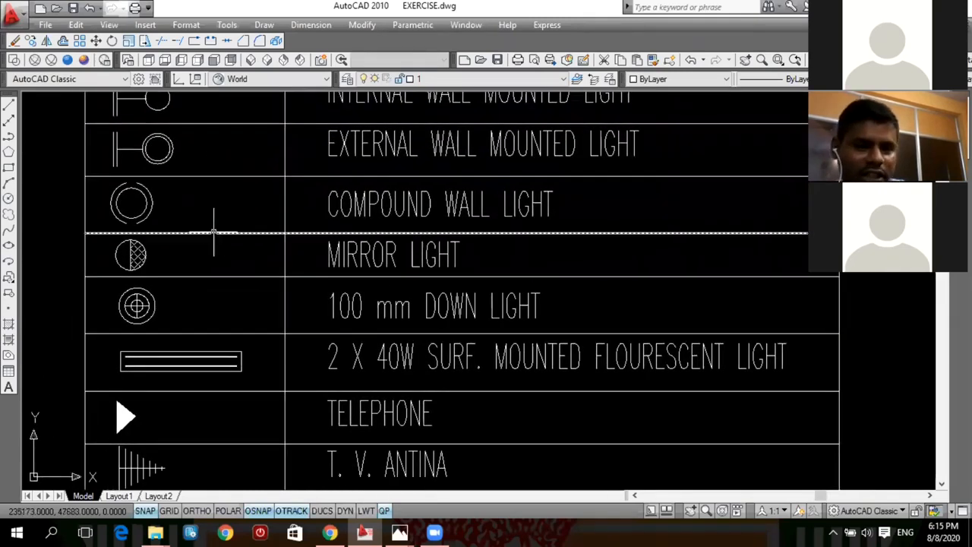
{"action": "middle_click_drag", "start_coordinate": [224, 251], "coordinate": [228, 195]}
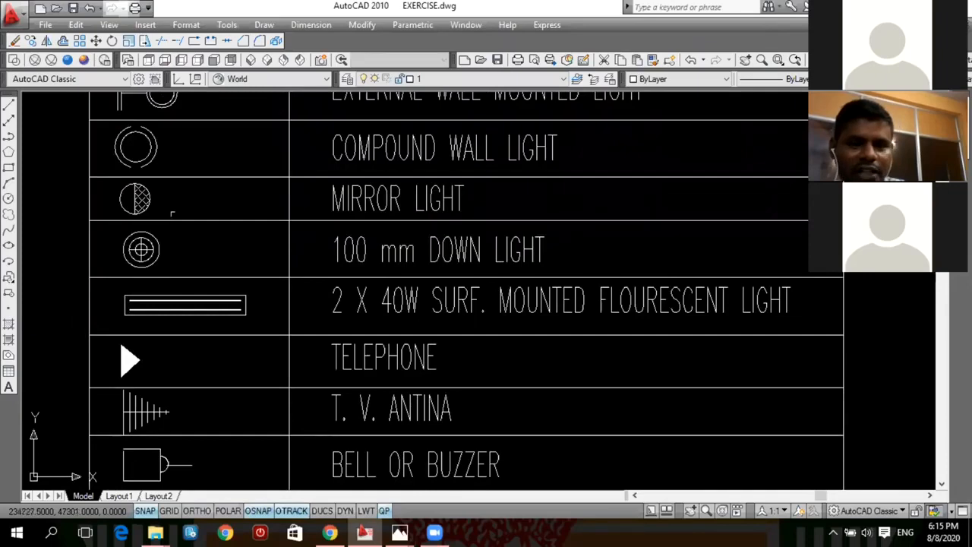
{"action": "scroll", "coordinate": [219, 221], "scroll_direction": "down", "scroll_amount": 2}
{"action": "scroll", "coordinate": [238, 270], "scroll_direction": "up", "scroll_amount": 1}
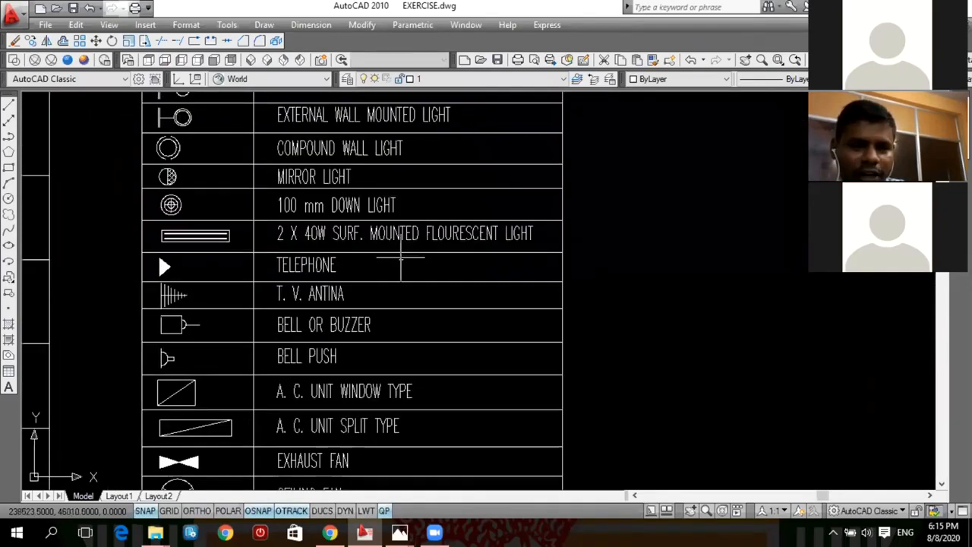
{"action": "middle_click_drag", "start_coordinate": [402, 256], "coordinate": [460, 200]}
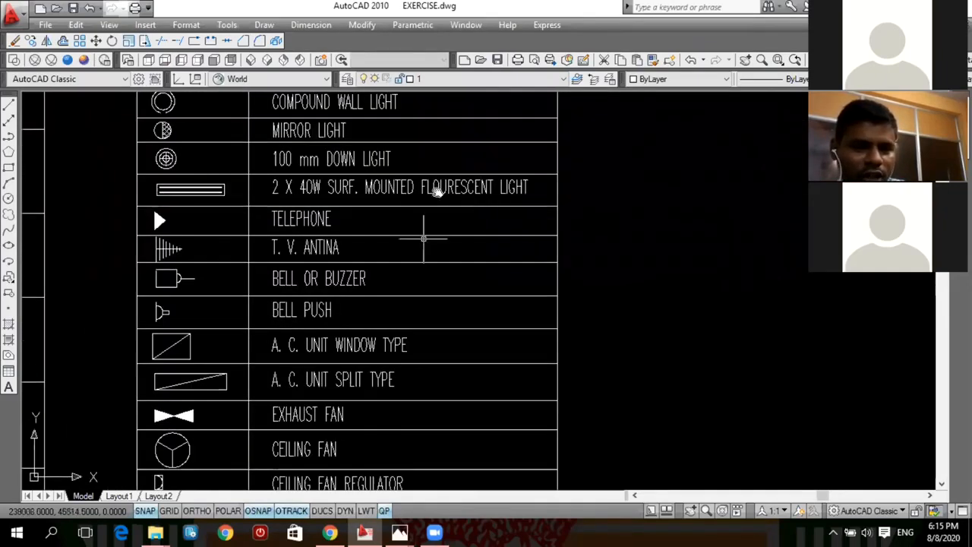
{"action": "mouse_move", "coordinate": [248, 242]}
{"action": "middle_mouse_down"}
{"action": "mouse_move", "coordinate": [264, 193]}
{"action": "mouse_move", "coordinate": [289, 166]}
{"action": "middle_mouse_up"}
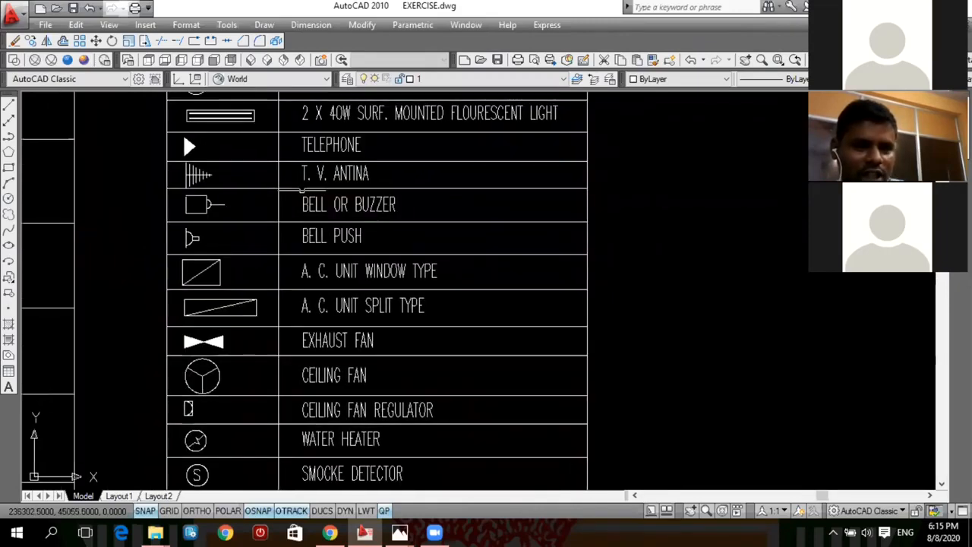
{"action": "scroll", "coordinate": [209, 198], "scroll_direction": "up", "scroll_amount": 1}
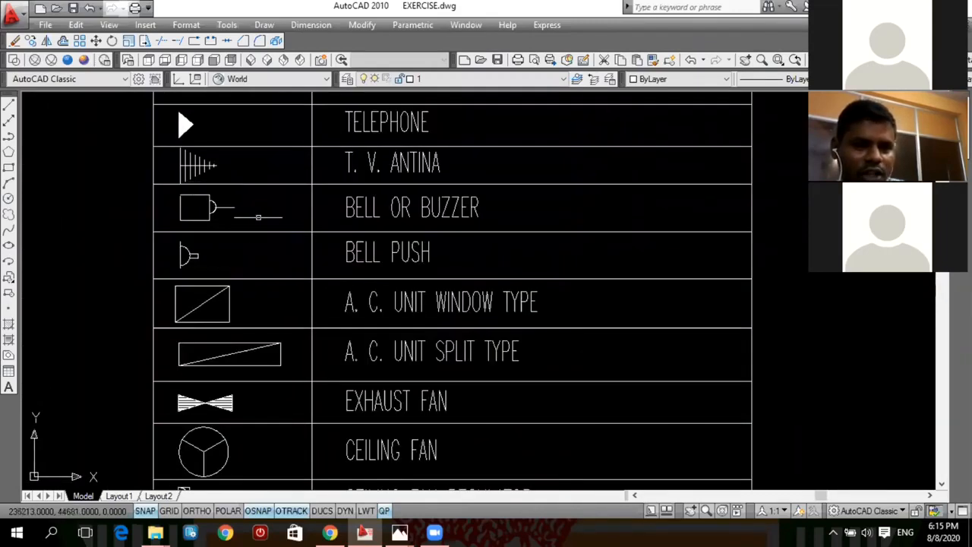
{"action": "middle_click_drag", "start_coordinate": [258, 217], "coordinate": [254, 160]}
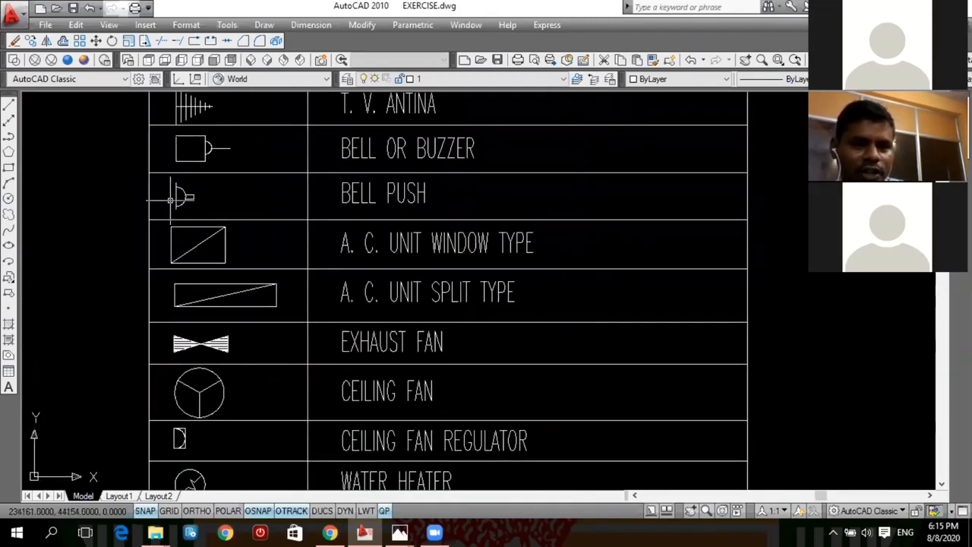
{"action": "scroll", "coordinate": [168, 196], "scroll_direction": "up", "scroll_amount": 2}
{"action": "scroll", "coordinate": [171, 220], "scroll_direction": "down", "scroll_amount": 6}
{"action": "middle_click_drag", "start_coordinate": [271, 258], "coordinate": [339, 275]}
{"action": "scroll", "coordinate": [317, 290], "scroll_direction": "up", "scroll_amount": 2}
{"action": "scroll", "coordinate": [361, 268], "scroll_direction": "down", "scroll_amount": 5}
{"action": "scroll", "coordinate": [345, 338], "scroll_direction": "down", "scroll_amount": 1}
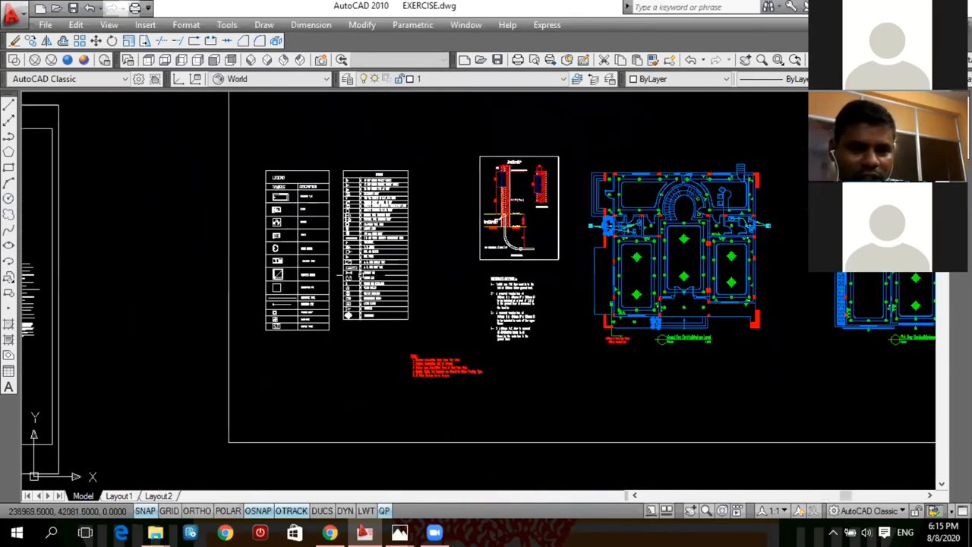
- Examine the chandelier symbol in the last row of the electrical legend, along with the neighbouring board and intercom entries
{"action": "scroll", "coordinate": [345, 338], "scroll_direction": "up", "scroll_amount": 14}
{"action": "scroll", "coordinate": [355, 258], "scroll_direction": "down", "scroll_amount": 1}
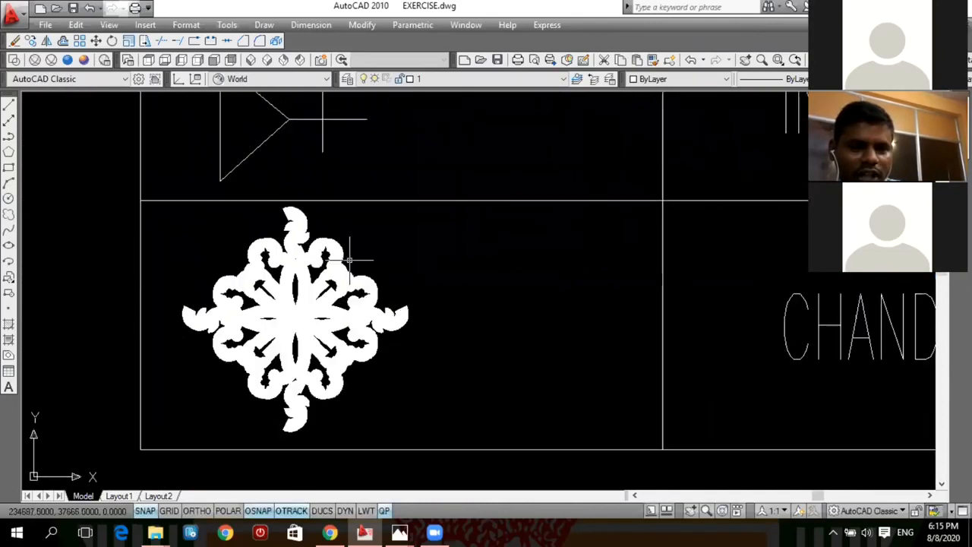
{"action": "scroll", "coordinate": [351, 273], "scroll_direction": "up", "scroll_amount": 2}
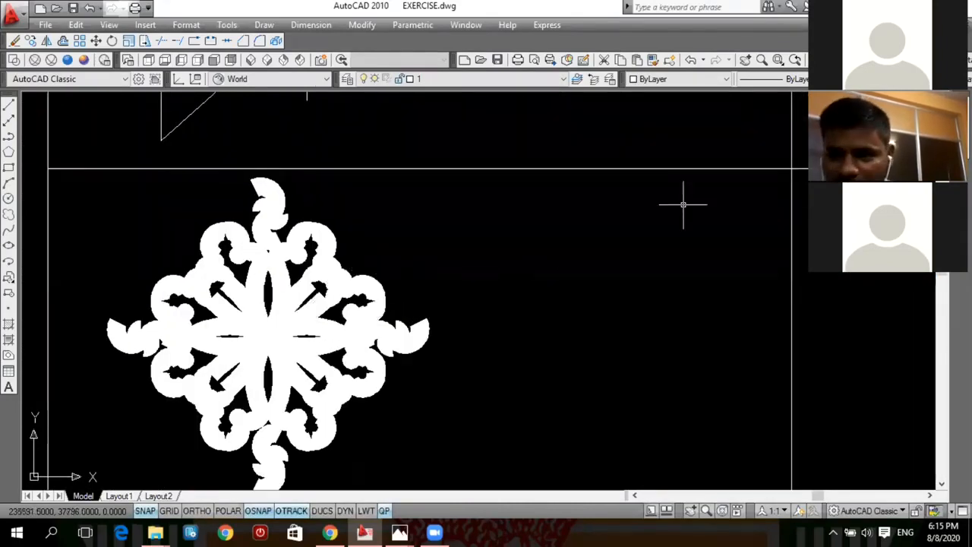
{"action": "scroll", "coordinate": [334, 274], "scroll_direction": "down", "scroll_amount": 10}
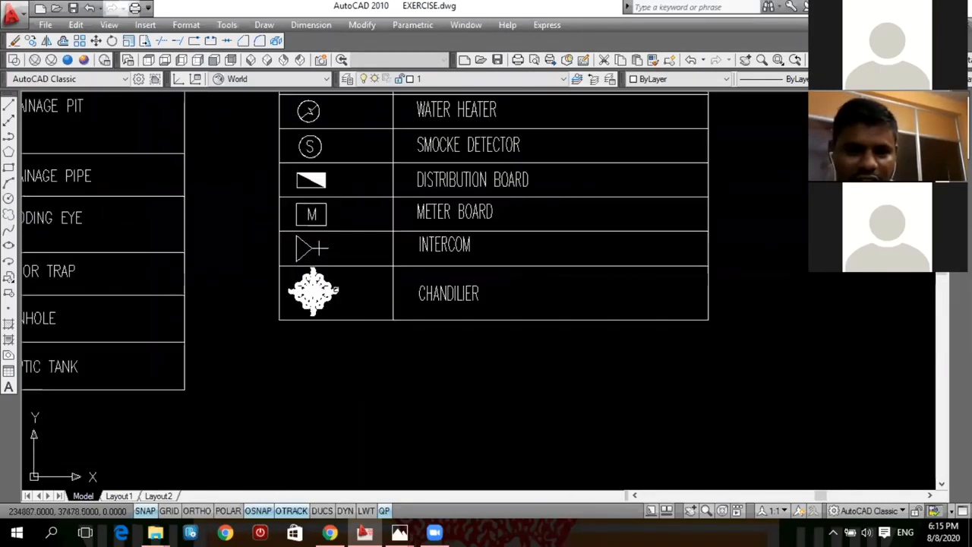
{"action": "scroll", "coordinate": [422, 308], "scroll_direction": "down", "scroll_amount": 8}
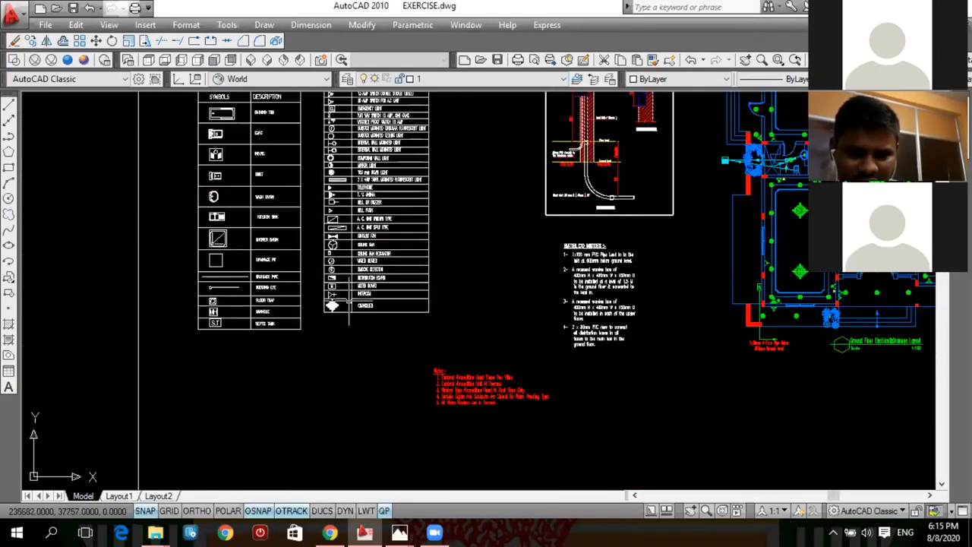
{"action": "scroll", "coordinate": [350, 285], "scroll_direction": "down", "scroll_amount": 2}
{"action": "middle_click_drag", "start_coordinate": [385, 280], "coordinate": [256, 272]}
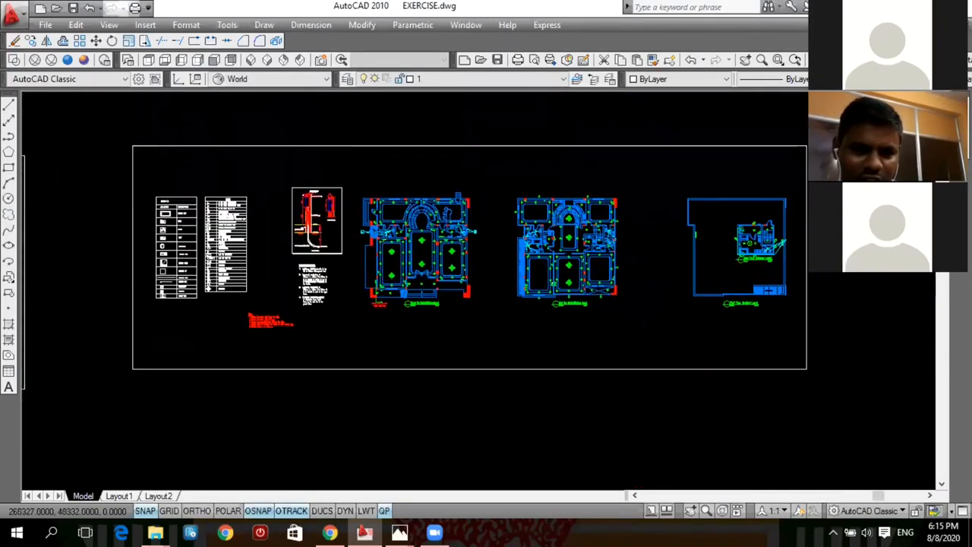
- Examine the lights around the ceiling outlines beside the curved staircase on the ground floor electrical and drainage layout
{"action": "scroll", "coordinate": [389, 222], "scroll_direction": "up", "scroll_amount": 3}
{"action": "scroll", "coordinate": [372, 190], "scroll_direction": "up", "scroll_amount": 6}
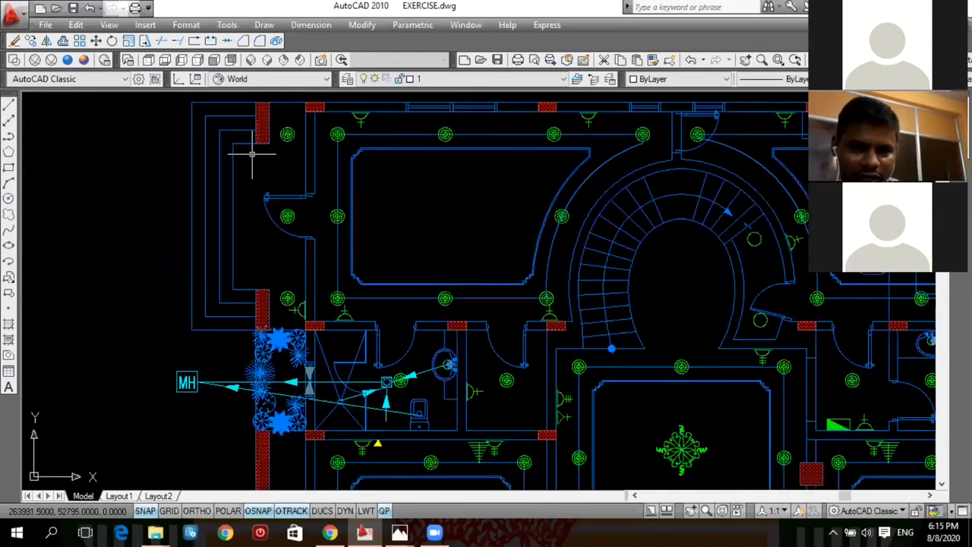
{"action": "scroll", "coordinate": [250, 154], "scroll_direction": "down", "scroll_amount": 2}
{"action": "scroll", "coordinate": [319, 143], "scroll_direction": "up", "scroll_amount": 2}
{"action": "scroll", "coordinate": [296, 151], "scroll_direction": "down", "scroll_amount": 3}
{"action": "scroll", "coordinate": [286, 144], "scroll_direction": "up", "scroll_amount": 4}
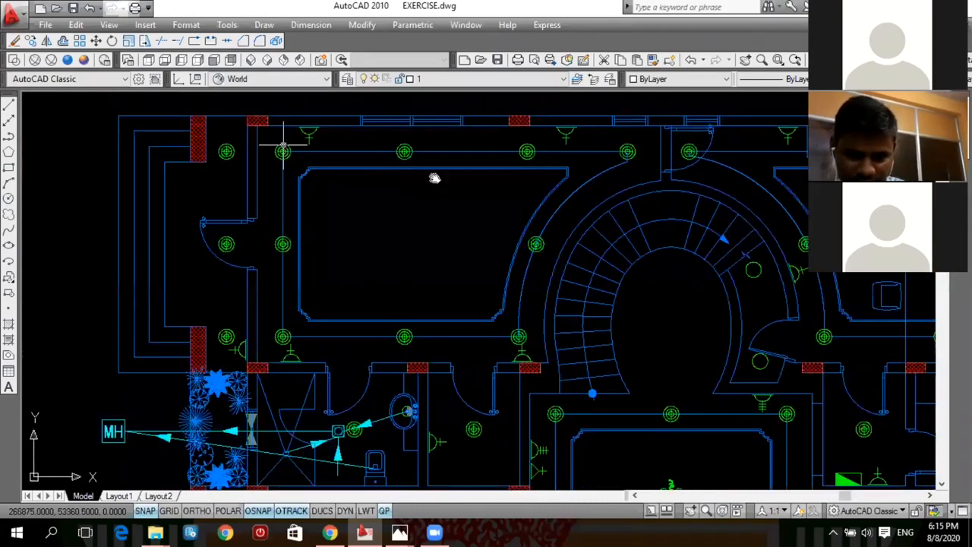
{"action": "scroll", "coordinate": [429, 164], "scroll_direction": "down", "scroll_amount": 2}
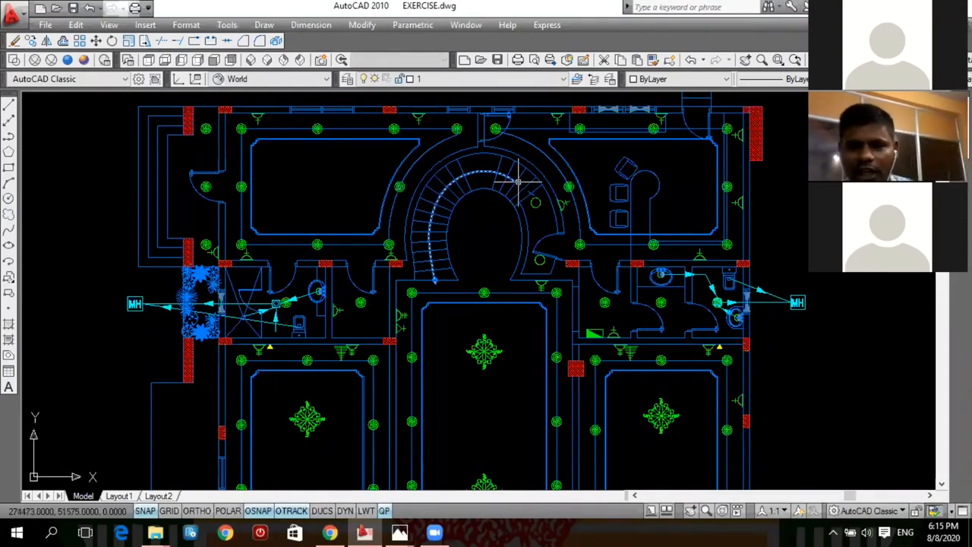
{"action": "scroll", "coordinate": [517, 180], "scroll_direction": "down", "scroll_amount": 4}
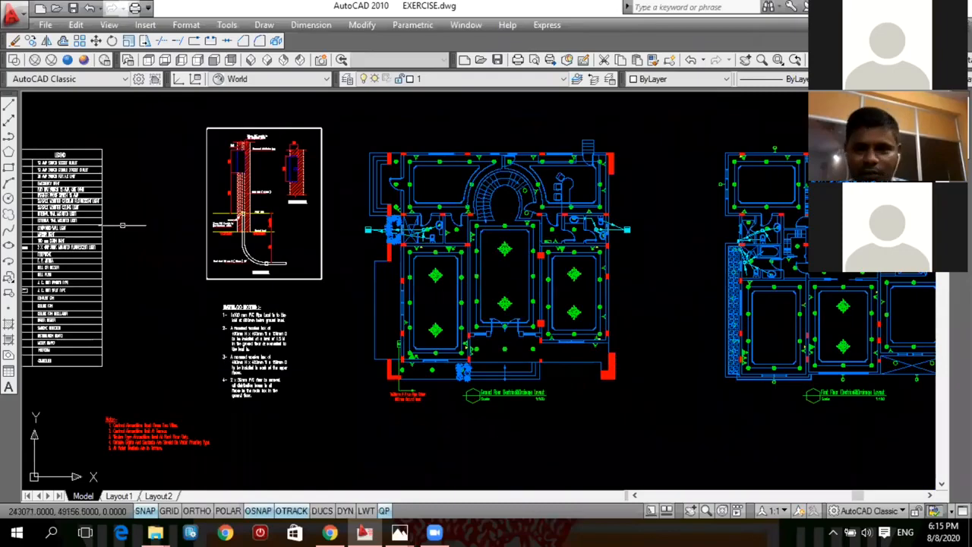
- Study the down light and wall outlet symbols in the ground floor room next to the stepped side entrance
{"action": "scroll", "coordinate": [414, 186], "scroll_direction": "up", "scroll_amount": 8}
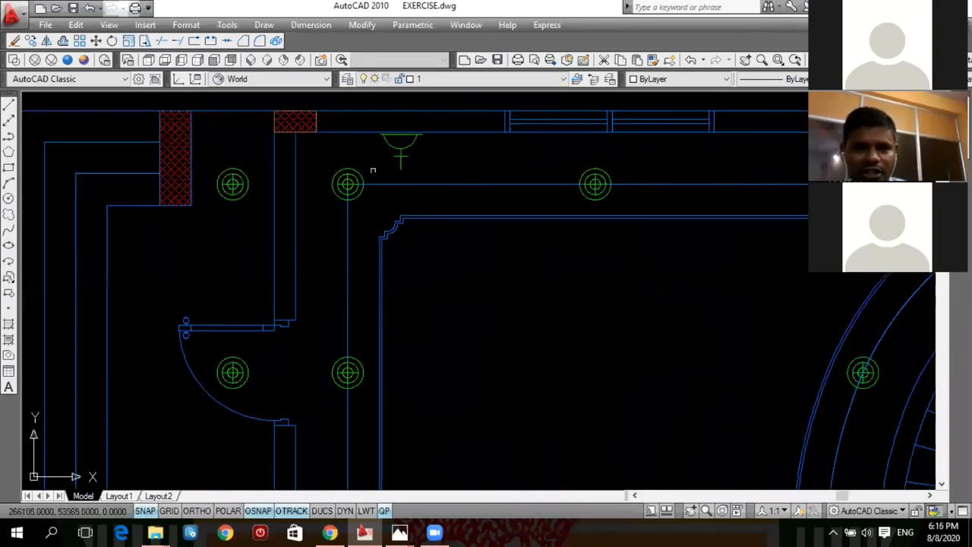
{"action": "scroll", "coordinate": [343, 183], "scroll_direction": "down", "scroll_amount": 4}
{"action": "scroll", "coordinate": [341, 182], "scroll_direction": "up", "scroll_amount": 3}
{"action": "scroll", "coordinate": [501, 202], "scroll_direction": "down", "scroll_amount": 4}
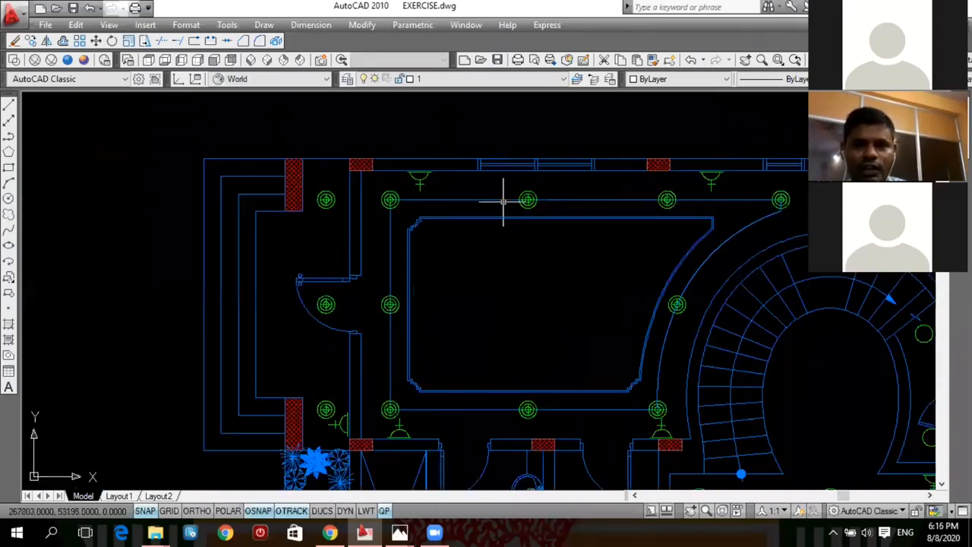
{"action": "mouse_move", "coordinate": [542, 201]}
{"action": "middle_mouse_down"}
{"action": "mouse_move", "coordinate": [419, 183]}
{"action": "mouse_move", "coordinate": [427, 214]}
{"action": "middle_mouse_up"}
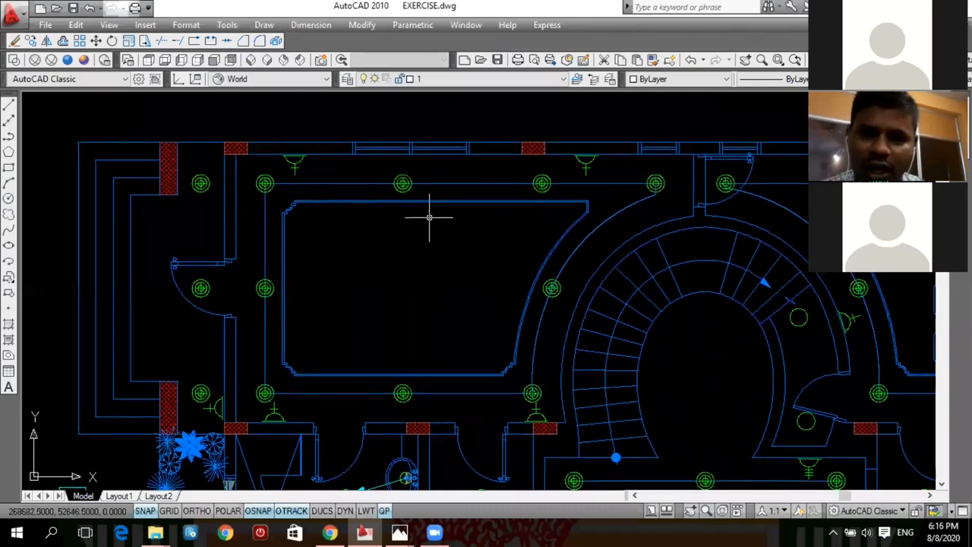
{"action": "scroll", "coordinate": [414, 218], "scroll_direction": "down", "scroll_amount": 2}
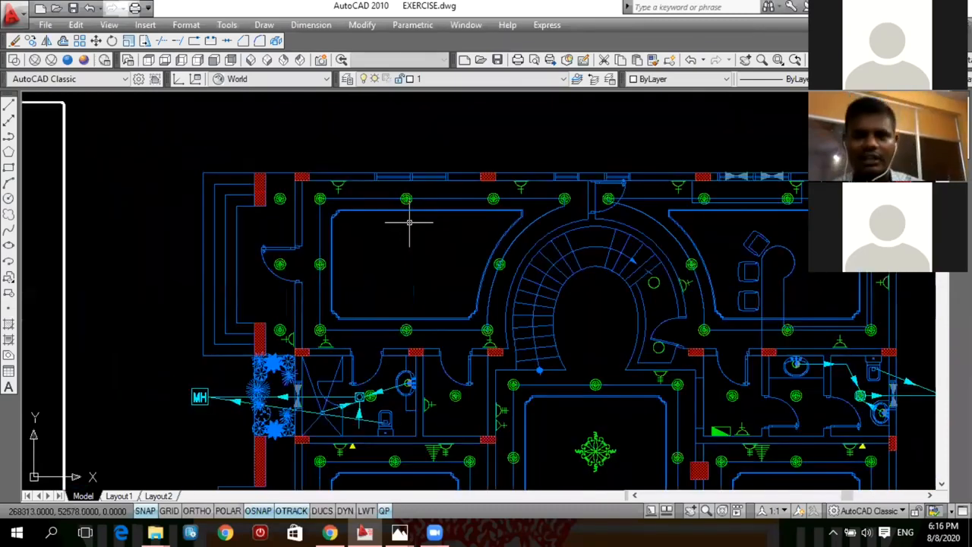
{"action": "middle_click_drag", "start_coordinate": [399, 225], "coordinate": [385, 219]}
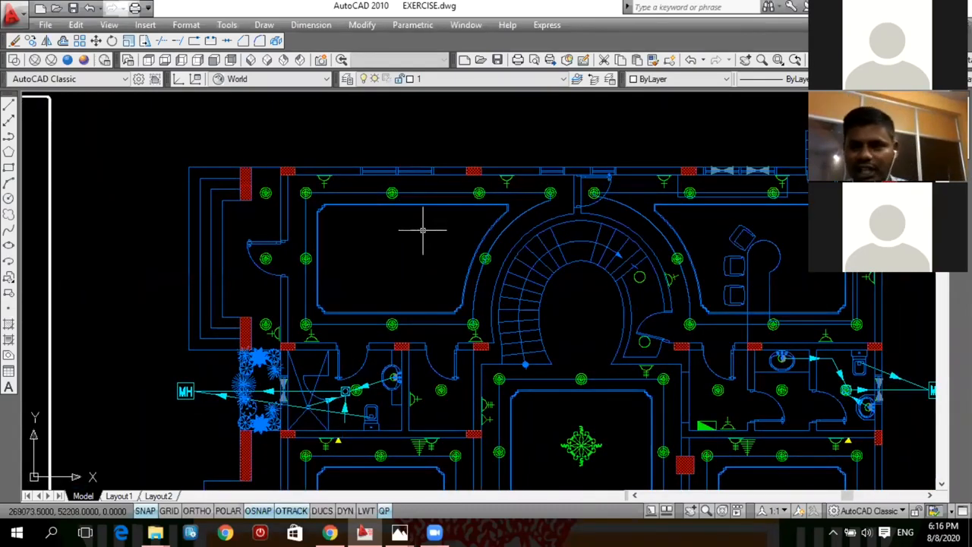
- Review the overall arrangement of the HVAC, PLUMBING and ELECTRICAL sheets and the separate frame of electrical and drainage layouts
{"action": "scroll", "coordinate": [446, 231], "scroll_direction": "down", "scroll_amount": 5}
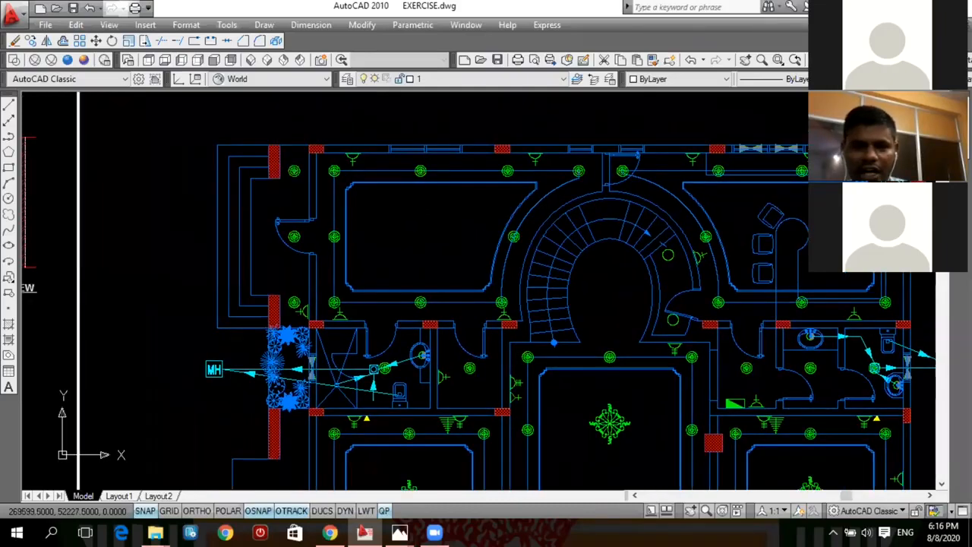
{"action": "scroll", "coordinate": [426, 219], "scroll_direction": "down", "scroll_amount": 8}
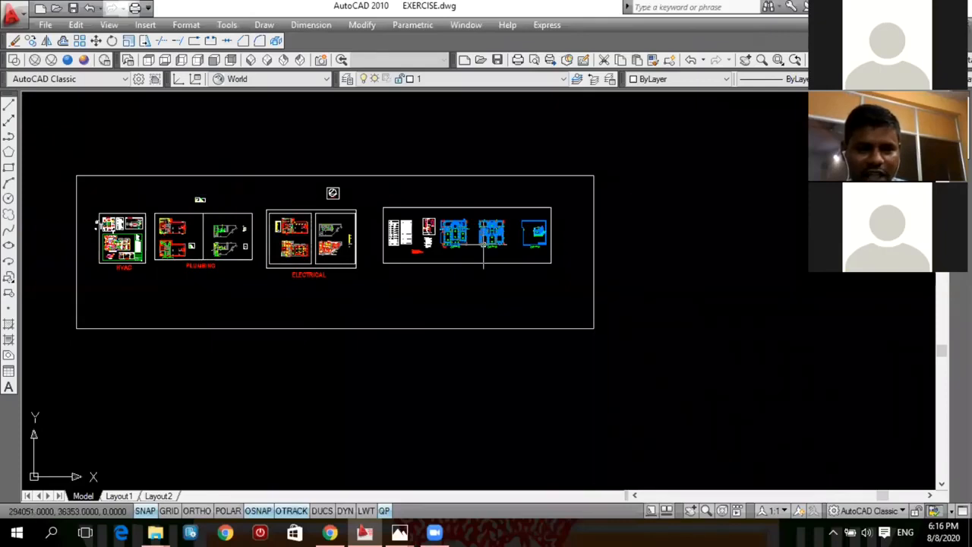
{"action": "scroll", "coordinate": [381, 251], "scroll_direction": "up", "scroll_amount": 2}
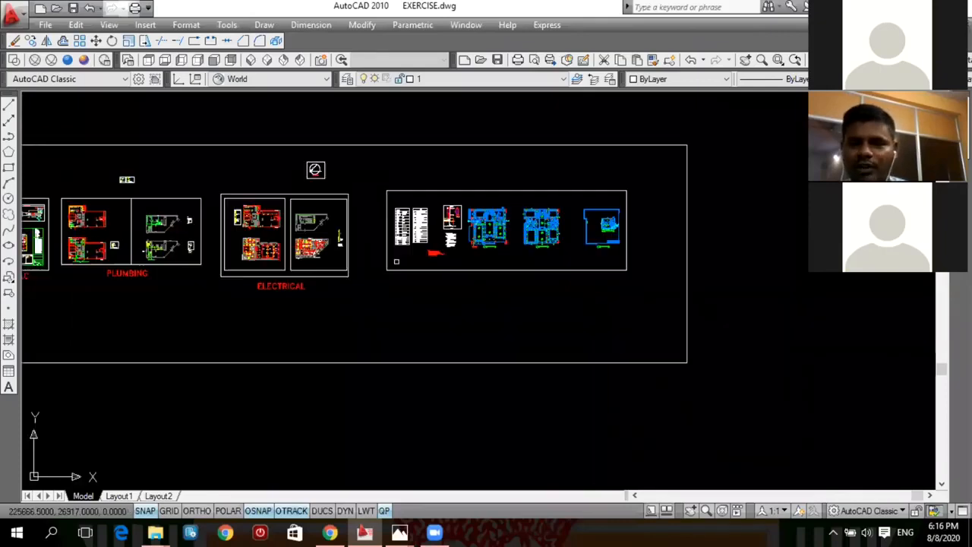
{"action": "mouse_move", "coordinate": [396, 263]}
{"action": "middle_mouse_down"}
{"action": "mouse_move", "coordinate": [509, 288]}
{"action": "mouse_move", "coordinate": [534, 279]}
{"action": "mouse_move", "coordinate": [424, 273]}
{"action": "middle_mouse_up"}
{"action": "scroll", "coordinate": [427, 290], "scroll_direction": "up", "scroll_amount": 2}
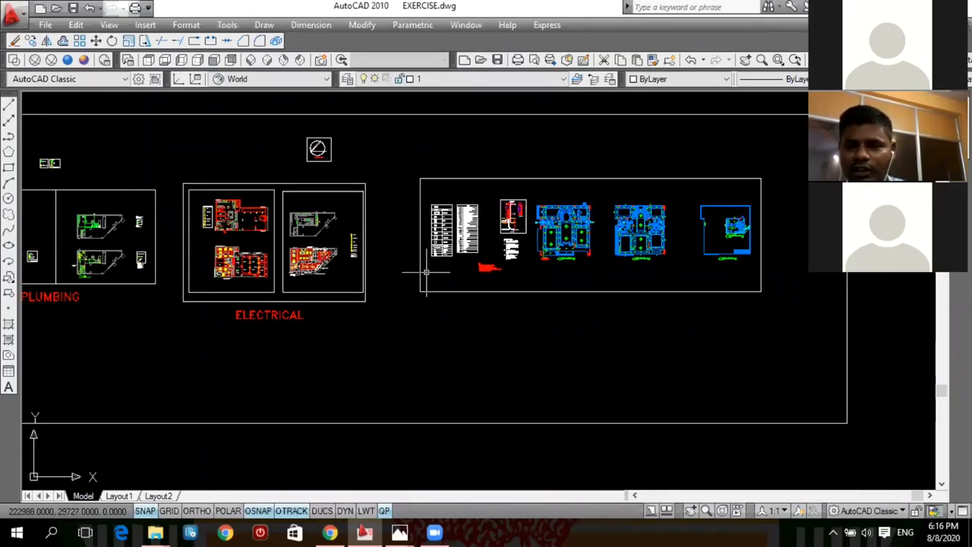
{"action": "middle_click_drag", "start_coordinate": [485, 264], "coordinate": [409, 272]}
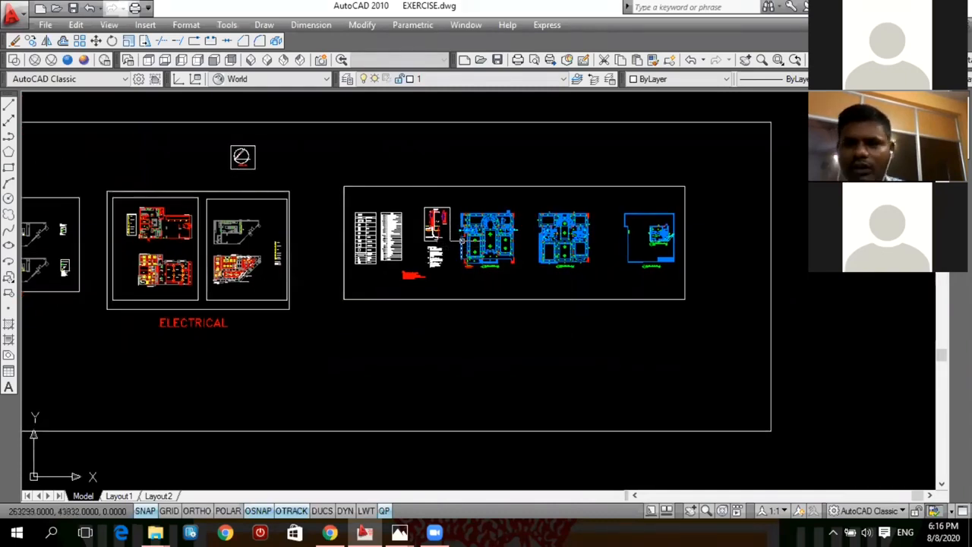
{"action": "scroll", "coordinate": [449, 258], "scroll_direction": "down", "scroll_amount": 2}
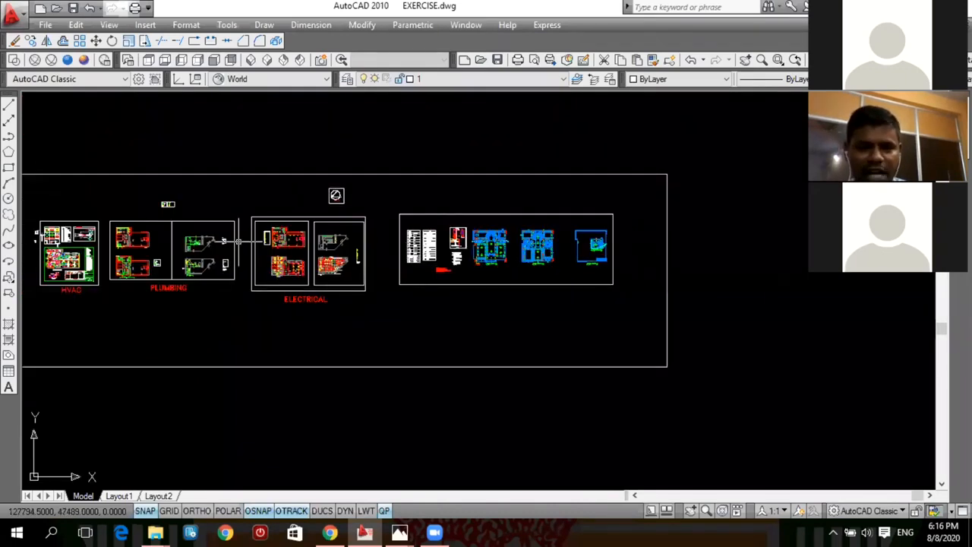
{"action": "middle_click_drag", "start_coordinate": [541, 274], "coordinate": [580, 263]}
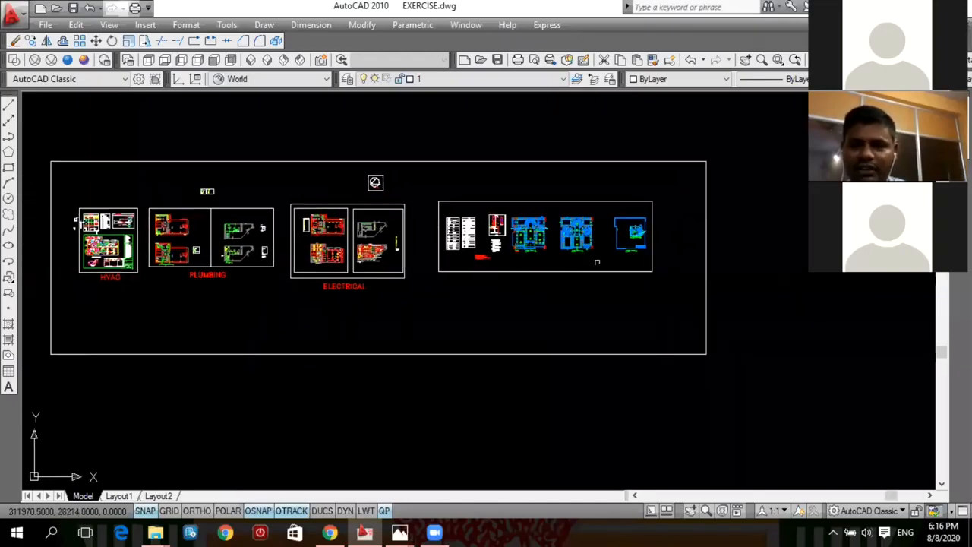
{"action": "scroll", "coordinate": [573, 270], "scroll_direction": "up", "scroll_amount": 2}
{"action": "scroll", "coordinate": [541, 257], "scroll_direction": "up", "scroll_amount": 4}
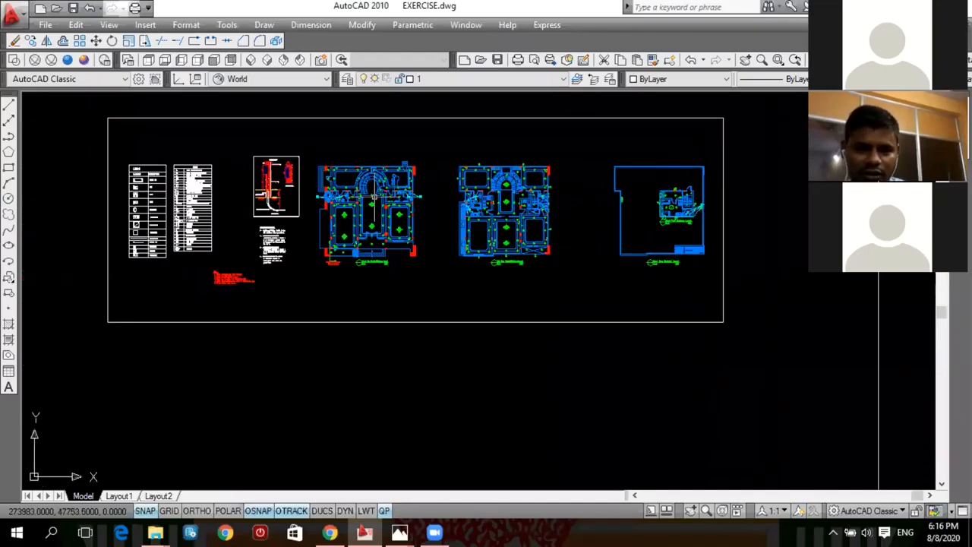
- Inspect the ground floor bathroom next to the planting, including its lights, mirror light, exhaust fan and drainage lines to the manhole
{"action": "scroll", "coordinate": [350, 179], "scroll_direction": "up", "scroll_amount": 2}
{"action": "scroll", "coordinate": [350, 180], "scroll_direction": "up", "scroll_amount": 3}
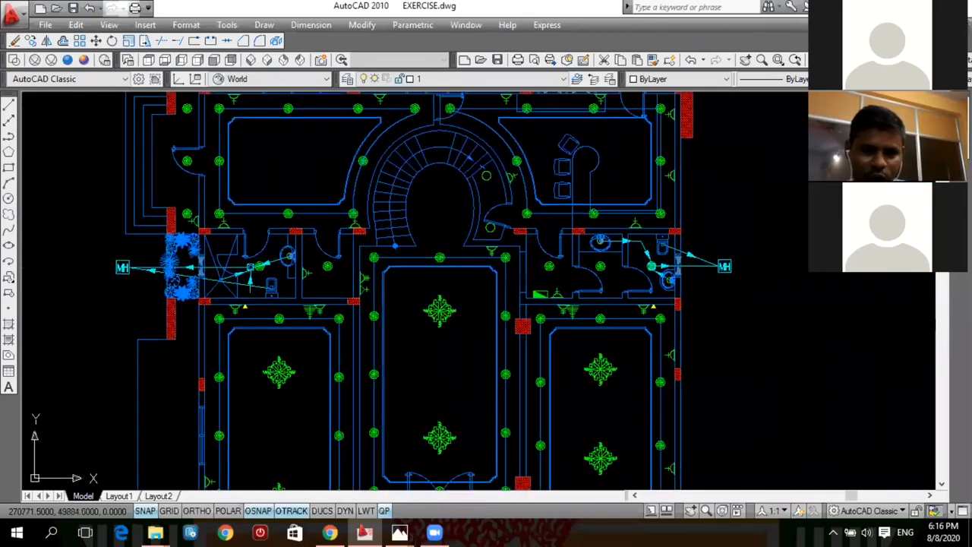
{"action": "middle_click_drag", "start_coordinate": [376, 254], "coordinate": [341, 189]}
{"action": "middle_click_drag", "start_coordinate": [384, 277], "coordinate": [407, 226]}
{"action": "scroll", "coordinate": [312, 241], "scroll_direction": "up", "scroll_amount": 1}
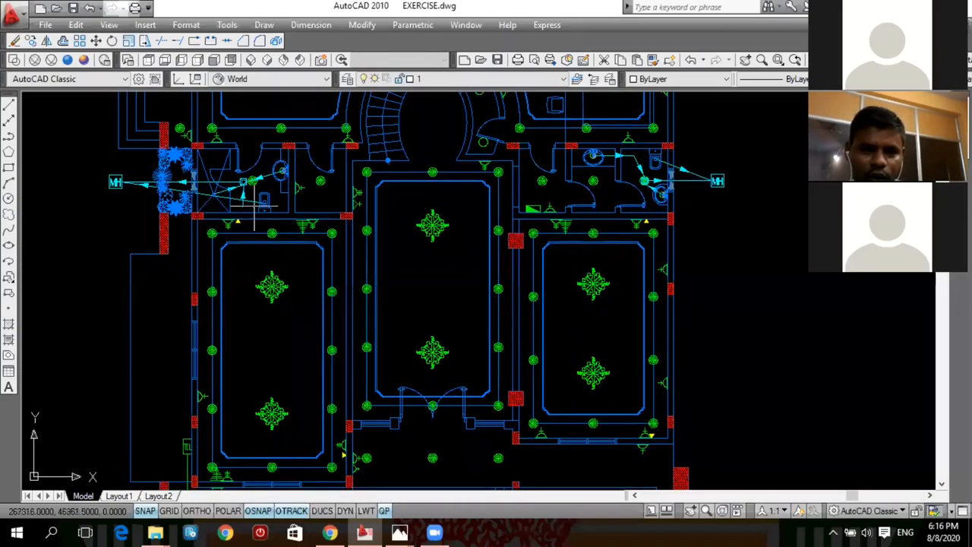
{"action": "scroll", "coordinate": [250, 202], "scroll_direction": "up", "scroll_amount": 1}
{"action": "scroll", "coordinate": [276, 177], "scroll_direction": "up", "scroll_amount": 1}
{"action": "scroll", "coordinate": [308, 150], "scroll_direction": "up", "scroll_amount": 1}
{"action": "scroll", "coordinate": [312, 149], "scroll_direction": "down", "scroll_amount": 4}
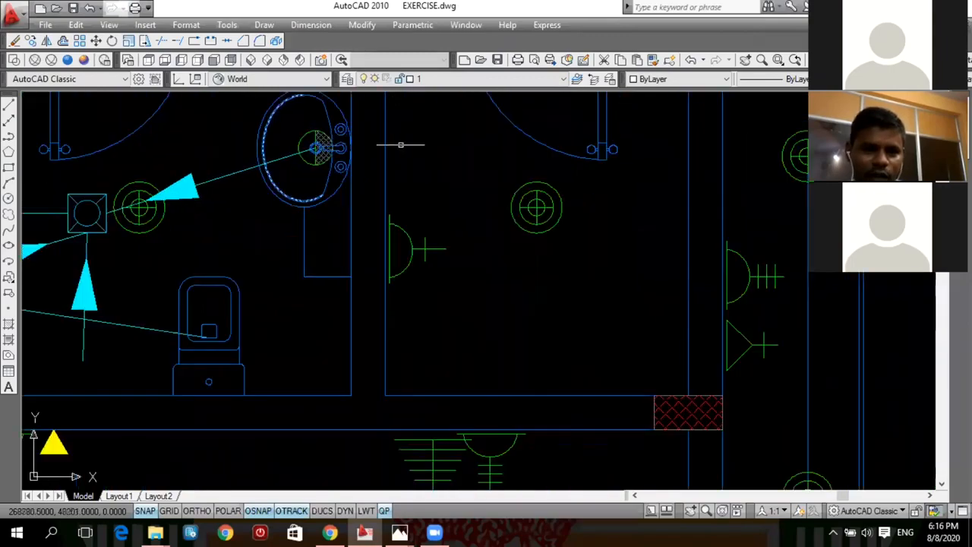
{"action": "scroll", "coordinate": [202, 175], "scroll_direction": "down", "scroll_amount": 3}
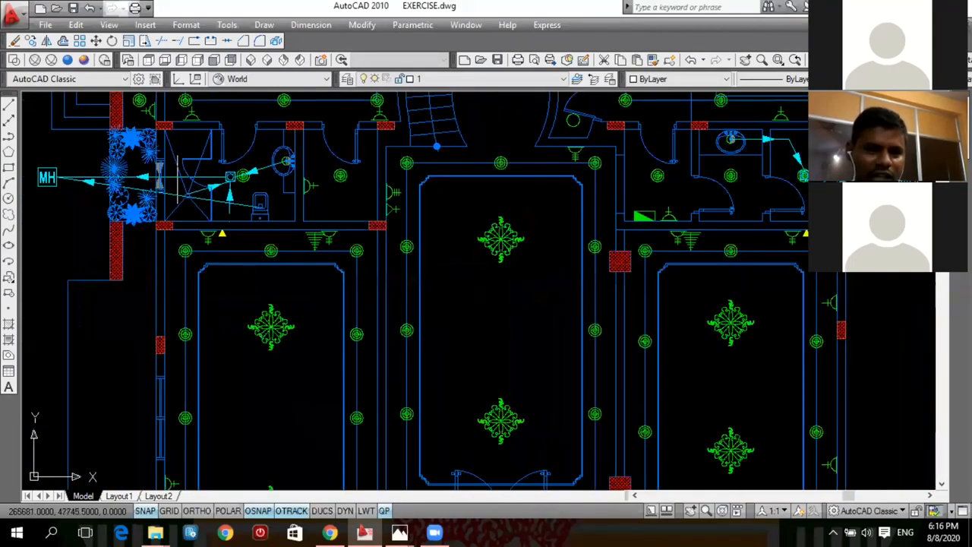
{"action": "scroll", "coordinate": [114, 140], "scroll_direction": "up", "scroll_amount": 1}
{"action": "scroll", "coordinate": [114, 141], "scroll_direction": "up", "scroll_amount": 1}
{"action": "scroll", "coordinate": [129, 160], "scroll_direction": "up", "scroll_amount": 3}
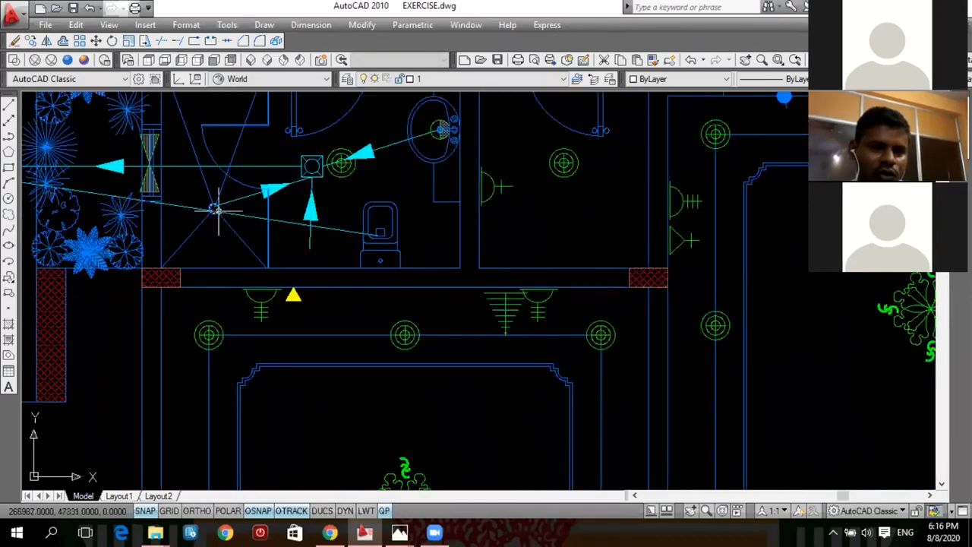
- Study the drainage lines running from the shower, washbasin and toilet in the ground floor bathroom beside the planting
{"action": "middle_click_drag", "start_coordinate": [352, 186], "coordinate": [354, 266]}
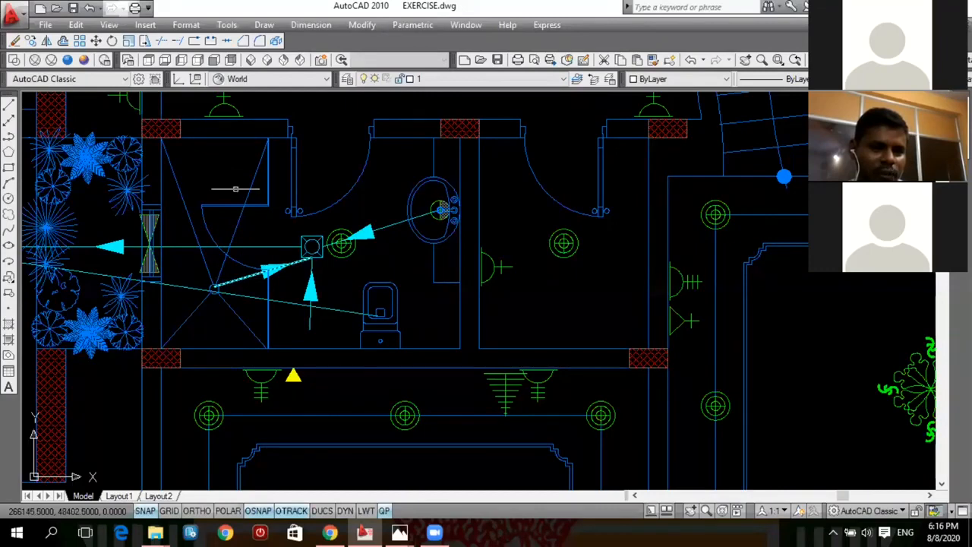
{"action": "key", "text": "Escape"}
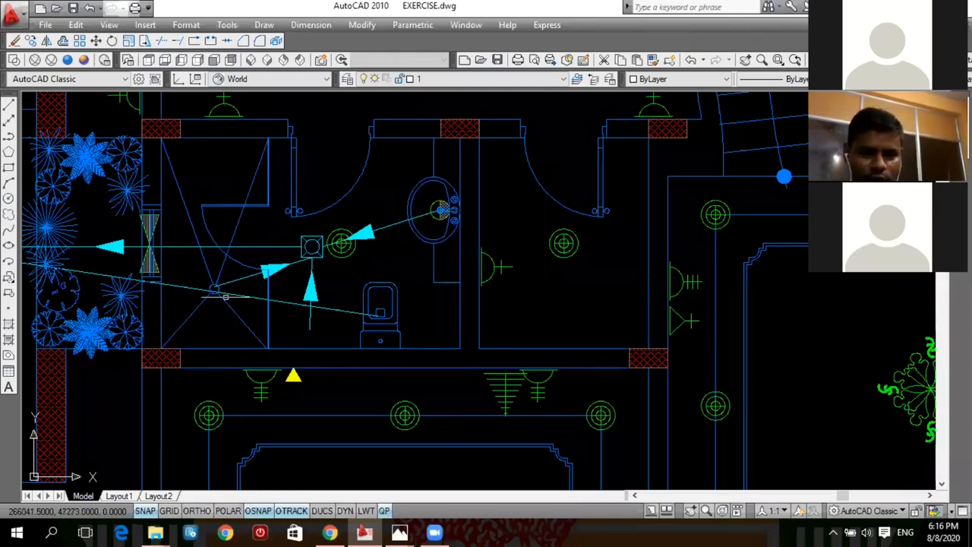
{"action": "key", "text": "Escape"}
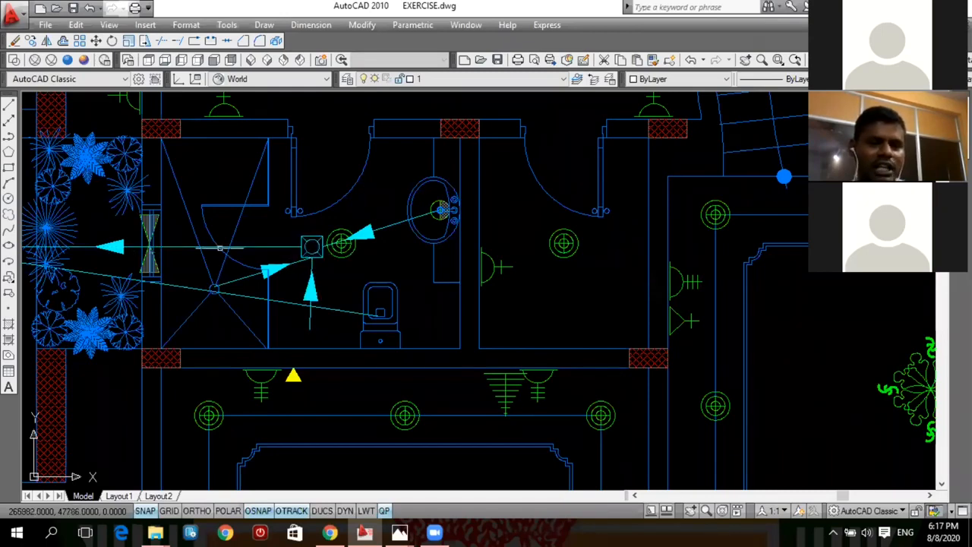
- Survey the ground floor and first floor electrical and drainage layouts, including the bathroom lines leading to the manholes
{"action": "scroll", "coordinate": [225, 240], "scroll_direction": "down", "scroll_amount": 3}
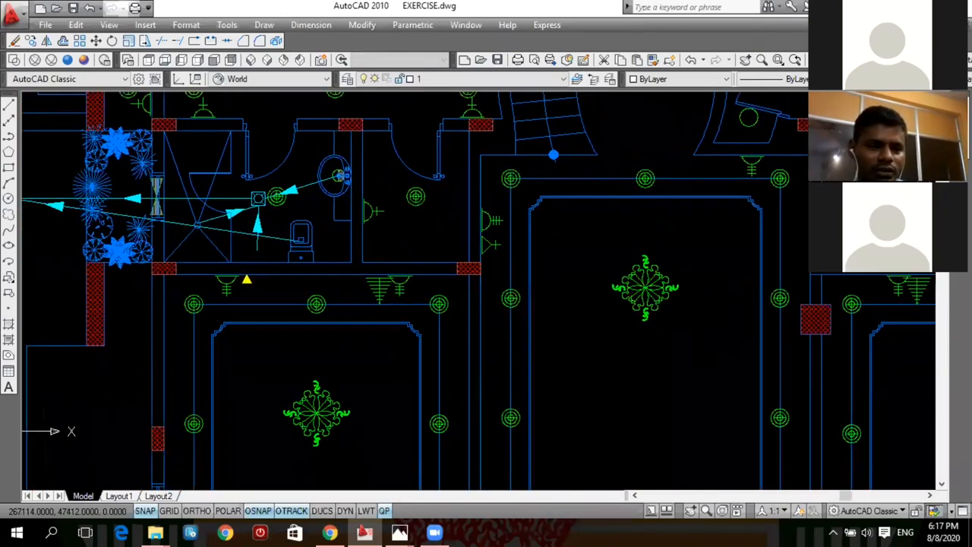
{"action": "scroll", "coordinate": [251, 220], "scroll_direction": "down", "scroll_amount": 2}
{"action": "scroll", "coordinate": [235, 217], "scroll_direction": "up", "scroll_amount": 2}
{"action": "scroll", "coordinate": [197, 209], "scroll_direction": "down", "scroll_amount": 3}
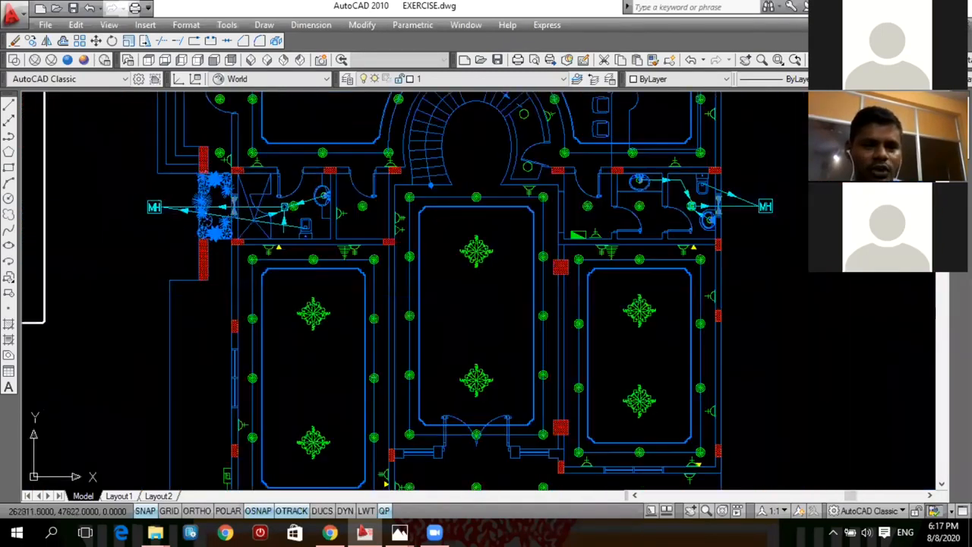
{"action": "scroll", "coordinate": [319, 226], "scroll_direction": "up", "scroll_amount": 2}
{"action": "scroll", "coordinate": [335, 196], "scroll_direction": "down", "scroll_amount": 2}
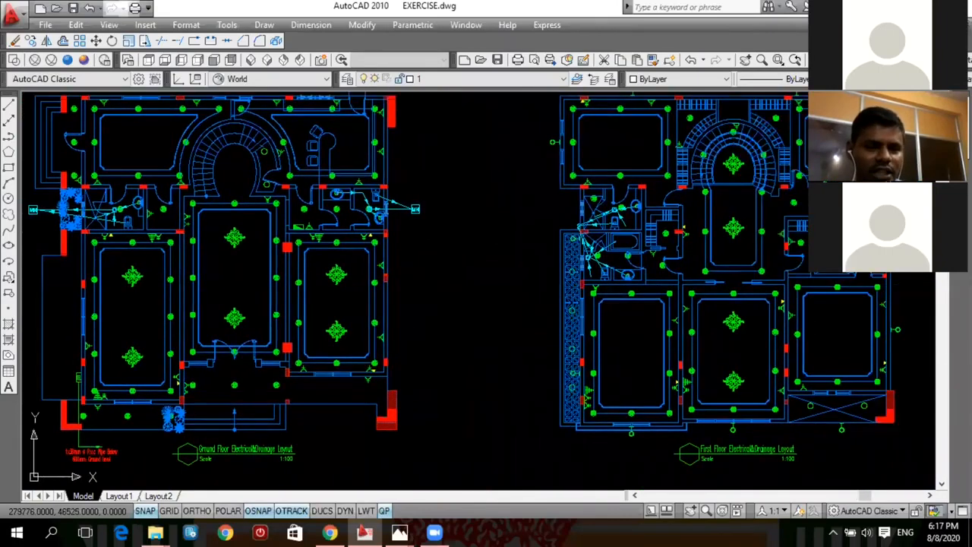
{"action": "scroll", "coordinate": [335, 196], "scroll_direction": "up", "scroll_amount": 4}
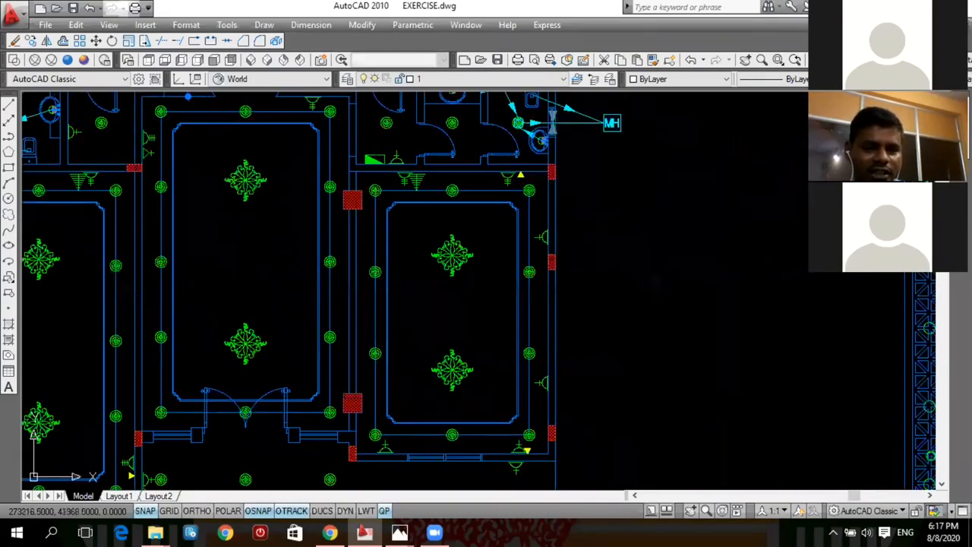
{"action": "scroll", "coordinate": [205, 274], "scroll_direction": "down", "scroll_amount": 1}
{"action": "scroll", "coordinate": [206, 275], "scroll_direction": "down", "scroll_amount": 4}
{"action": "middle_click_drag", "start_coordinate": [240, 288], "coordinate": [224, 301]}
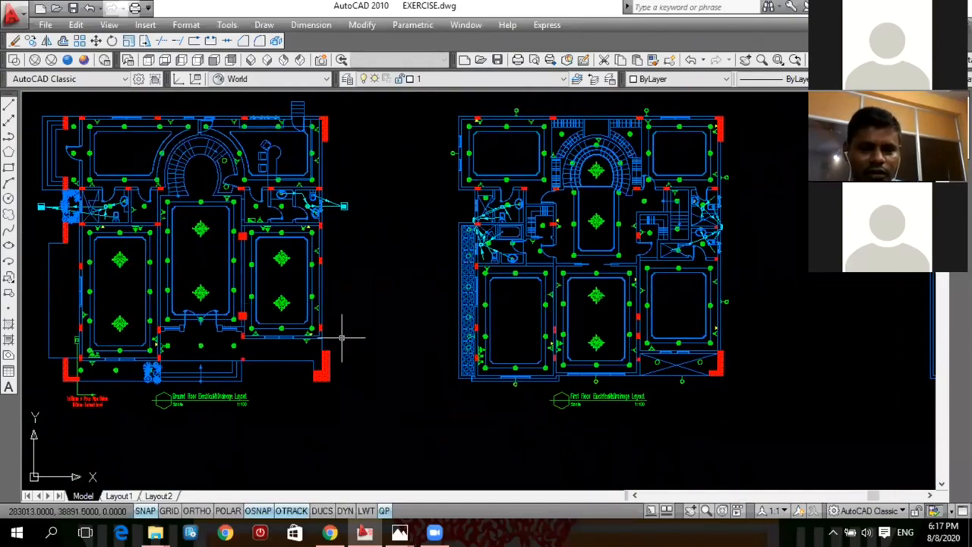
{"action": "middle_click_drag", "start_coordinate": [341, 338], "coordinate": [199, 368]}
{"action": "scroll", "coordinate": [414, 252], "scroll_direction": "up", "scroll_amount": 3}
{"action": "scroll", "coordinate": [275, 284], "scroll_direction": "down", "scroll_amount": 6}
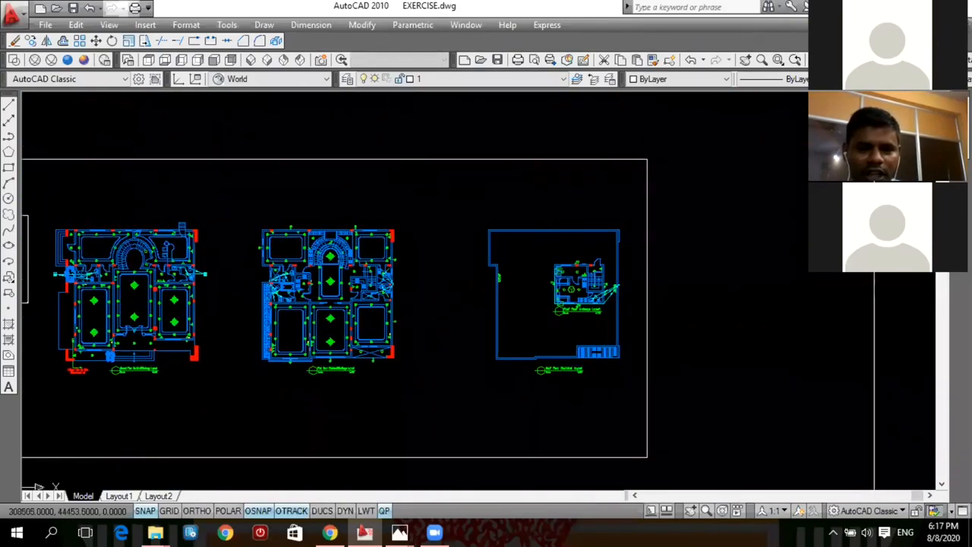
- Examine the Roof Floor Drainage Layout, focusing on the bathroom fixtures and their drainage lines
{"action": "middle_click_drag", "start_coordinate": [279, 285], "coordinate": [275, 286]}
{"action": "scroll", "coordinate": [575, 296], "scroll_direction": "up", "scroll_amount": 7}
{"action": "middle_click_drag", "start_coordinate": [466, 310], "coordinate": [401, 313]}
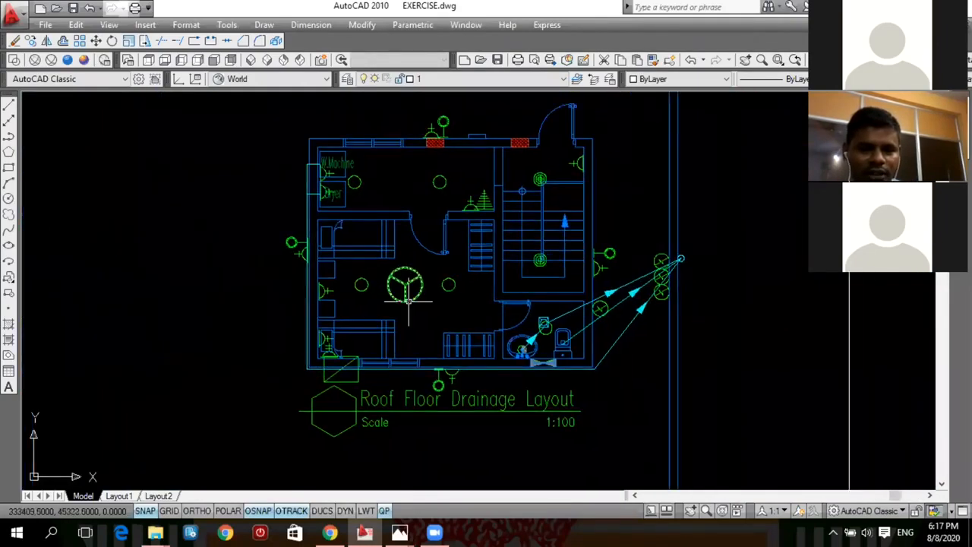
{"action": "scroll", "coordinate": [407, 299], "scroll_direction": "down", "scroll_amount": 2}
{"action": "scroll", "coordinate": [428, 250], "scroll_direction": "up", "scroll_amount": 4}
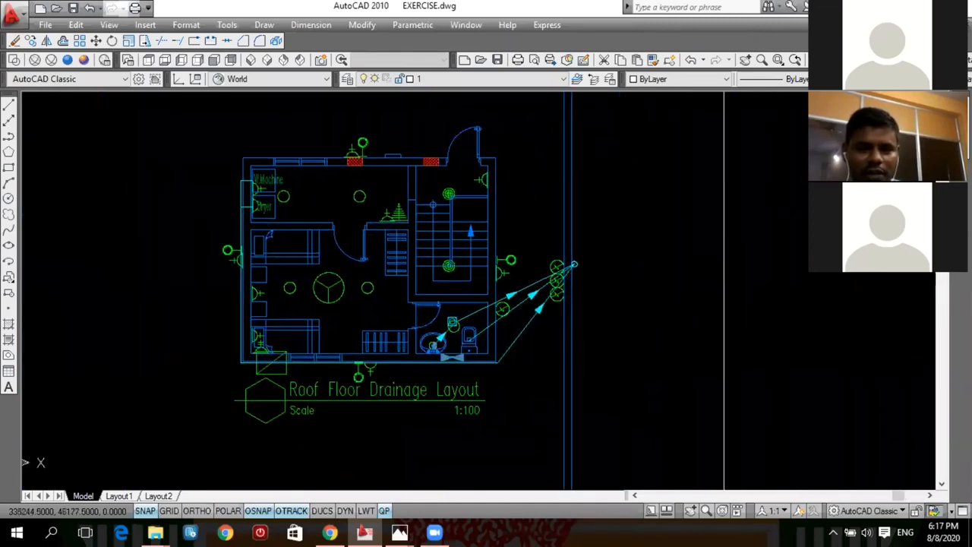
{"action": "scroll", "coordinate": [529, 300], "scroll_direction": "up", "scroll_amount": 3}
{"action": "middle_click_drag", "start_coordinate": [419, 361], "coordinate": [424, 272]}
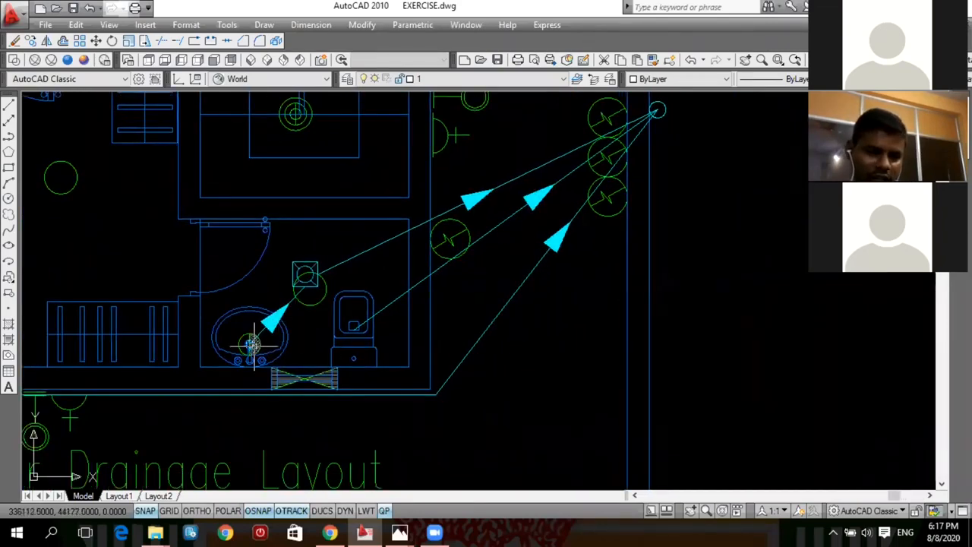
{"action": "scroll", "coordinate": [304, 283], "scroll_direction": "down", "scroll_amount": 2}
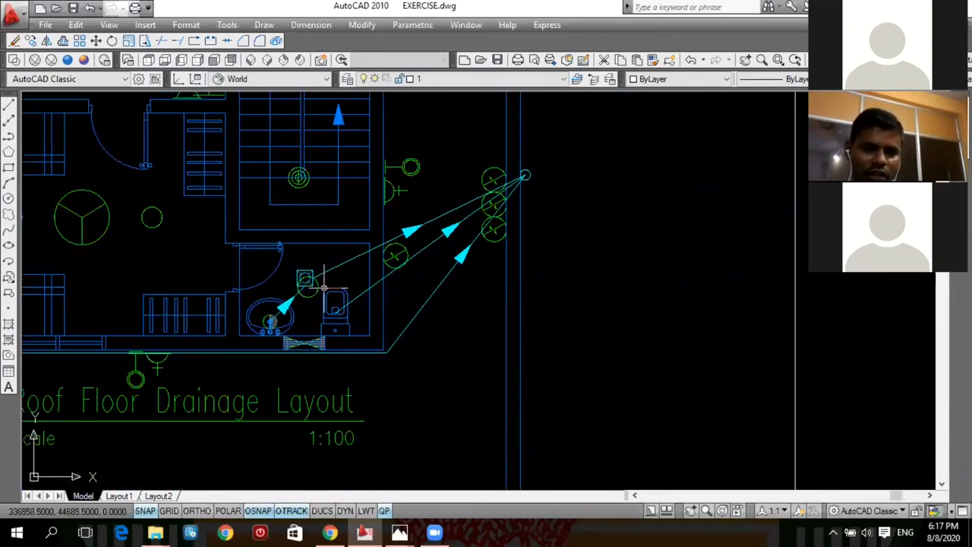
{"action": "middle_click_drag", "start_coordinate": [331, 294], "coordinate": [261, 316]}
{"action": "scroll", "coordinate": [293, 317], "scroll_direction": "up", "scroll_amount": 2}
{"action": "middle_click_drag", "start_coordinate": [376, 266], "coordinate": [338, 301]}
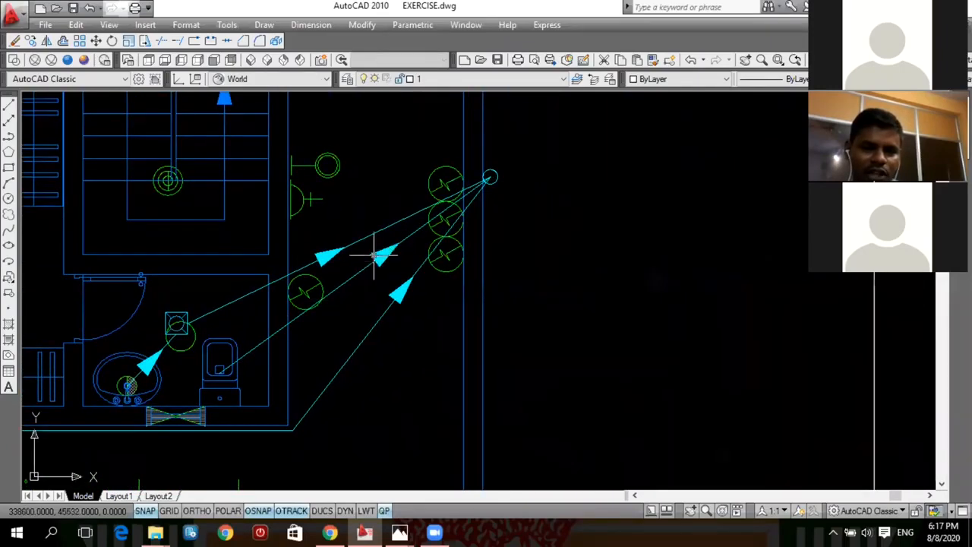
- Trace the three roof floor drainage lines to the round pipe symbol at the outer roof wall
{"action": "scroll", "coordinate": [444, 218], "scroll_direction": "down", "scroll_amount": 8}
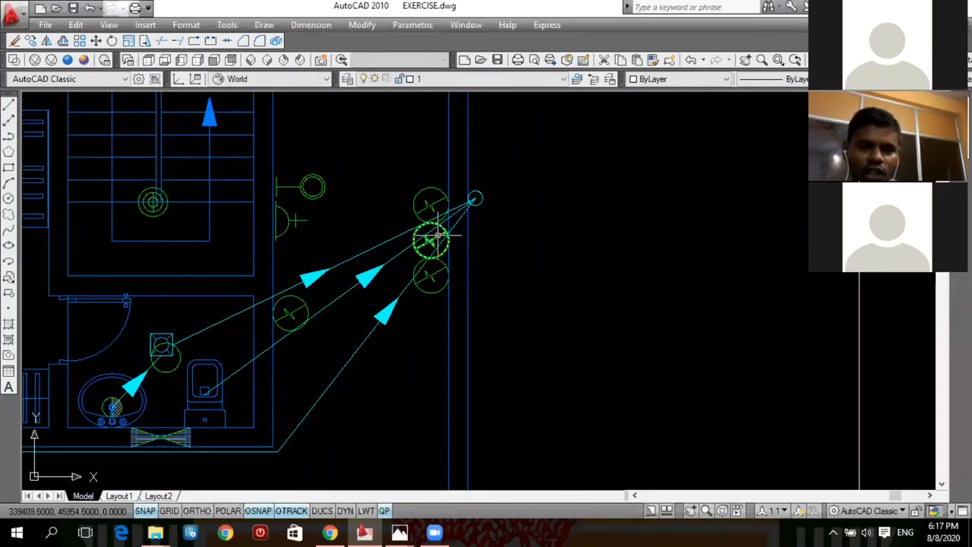
{"action": "scroll", "coordinate": [451, 185], "scroll_direction": "up", "scroll_amount": 2}
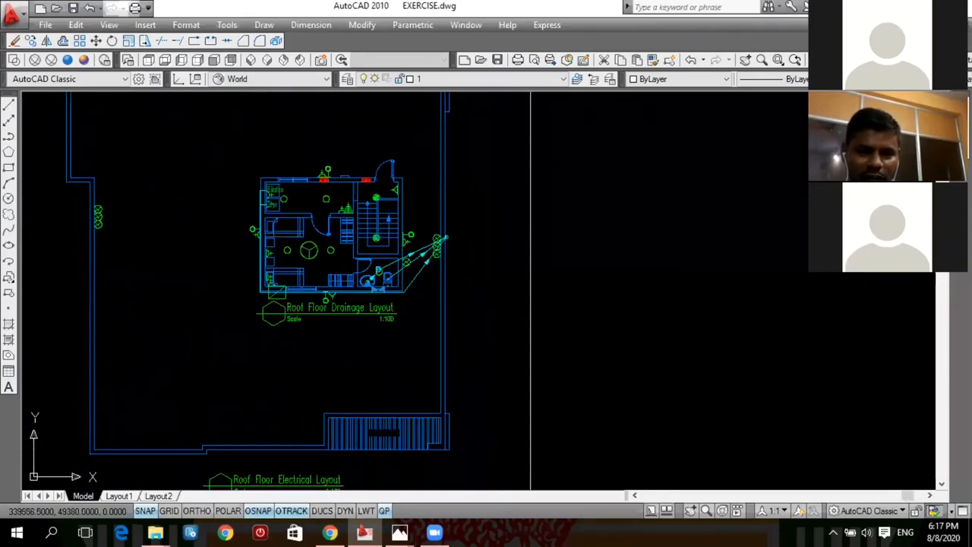
{"action": "scroll", "coordinate": [436, 236], "scroll_direction": "up", "scroll_amount": 3}
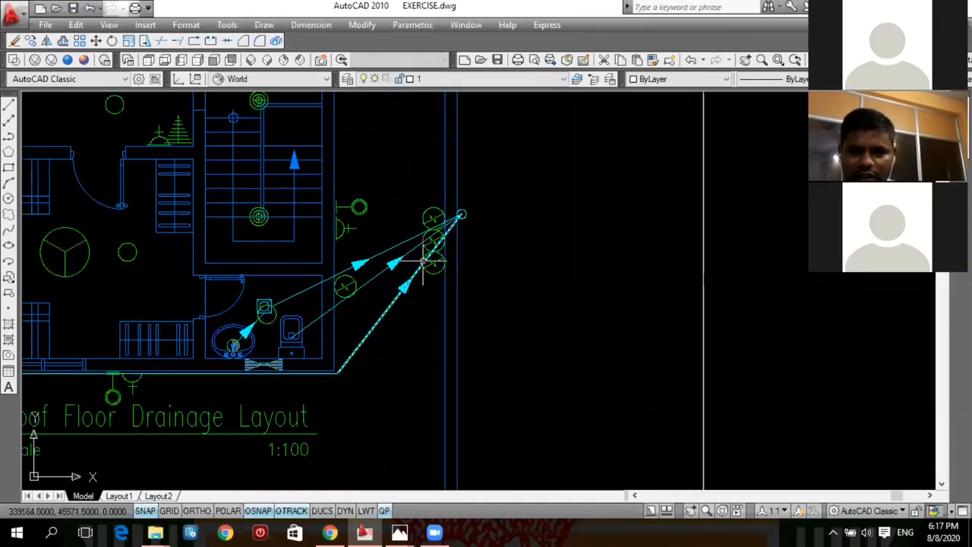
{"action": "scroll", "coordinate": [469, 212], "scroll_direction": "up", "scroll_amount": 3}
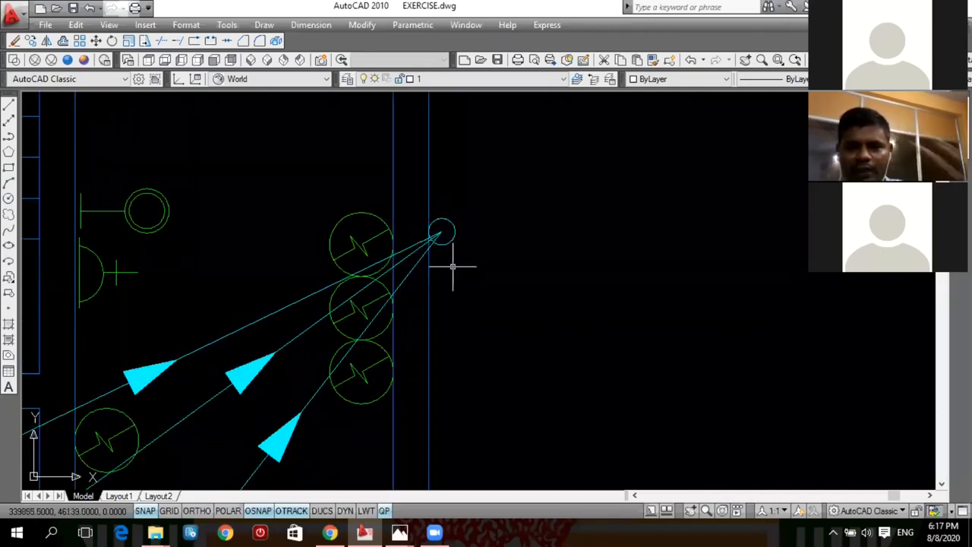
{"action": "scroll", "coordinate": [446, 239], "scroll_direction": "down", "scroll_amount": 3}
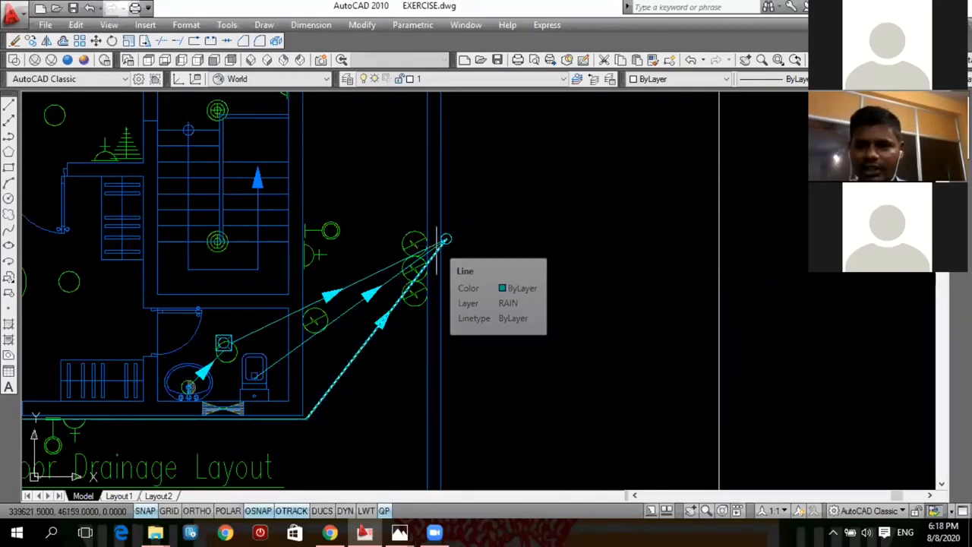
{"action": "middle_click_drag", "start_coordinate": [511, 270], "coordinate": [525, 271]}
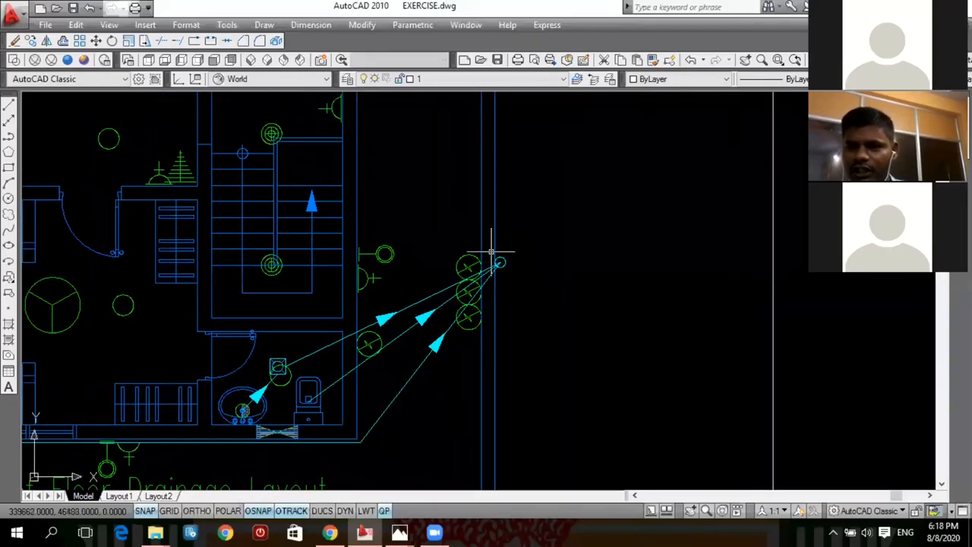
{"action": "middle_click_drag", "start_coordinate": [494, 234], "coordinate": [568, 308]}
{"action": "scroll", "coordinate": [568, 308], "scroll_direction": "down", "scroll_amount": 5}
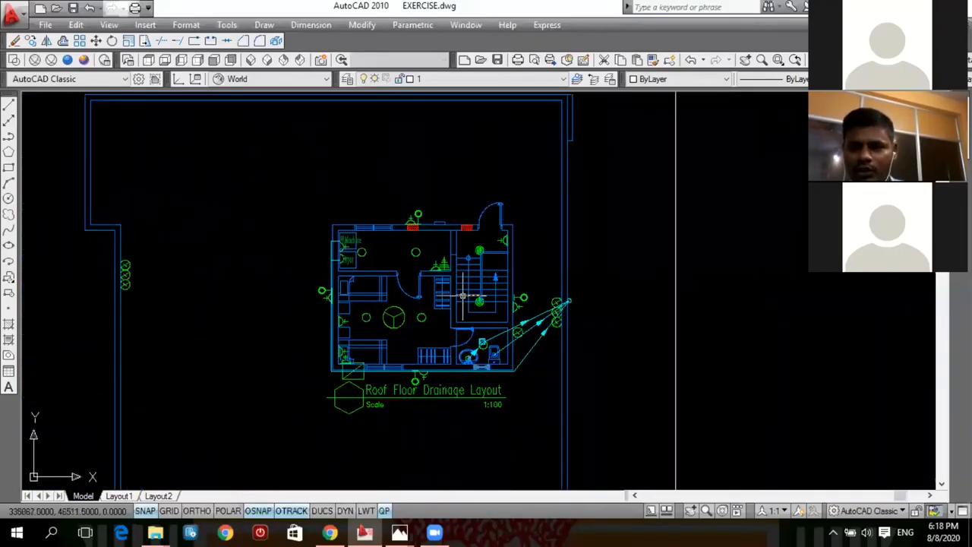
{"action": "scroll", "coordinate": [398, 283], "scroll_direction": "up", "scroll_amount": 3}
{"action": "scroll", "coordinate": [531, 266], "scroll_direction": "down", "scroll_amount": 8}
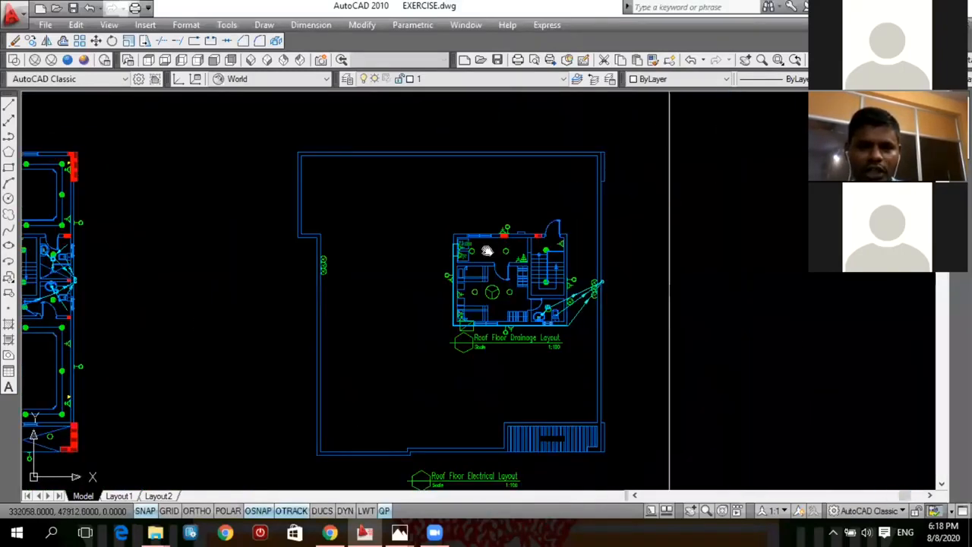
- Review the down light spacing around the ceiling outline in the ground floor room between the stepped entrance and the curved staircase
{"action": "middle_click_drag", "start_coordinate": [180, 219], "coordinate": [253, 218]}
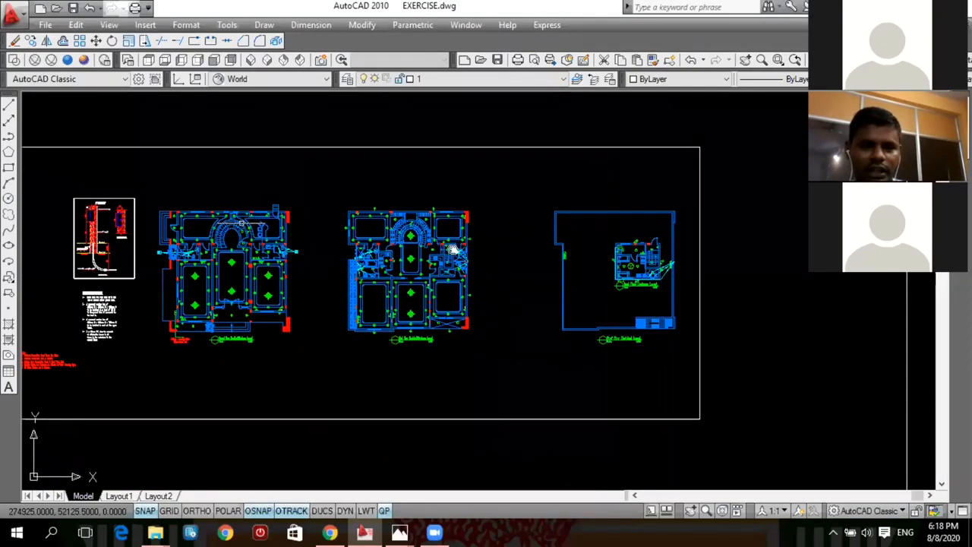
{"action": "scroll", "coordinate": [453, 248], "scroll_direction": "up", "scroll_amount": 8}
{"action": "scroll", "coordinate": [364, 239], "scroll_direction": "down", "scroll_amount": 2}
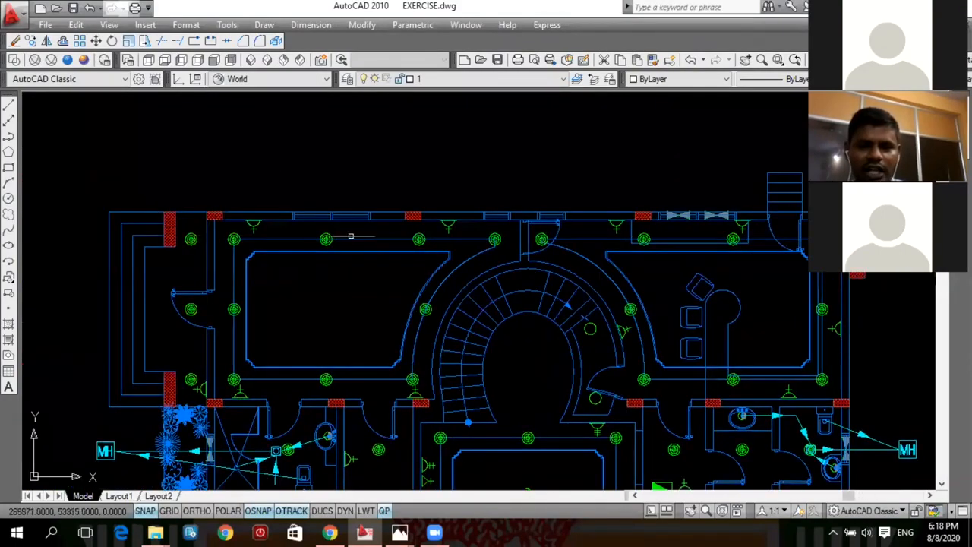
{"action": "scroll", "coordinate": [296, 243], "scroll_direction": "up", "scroll_amount": 1}
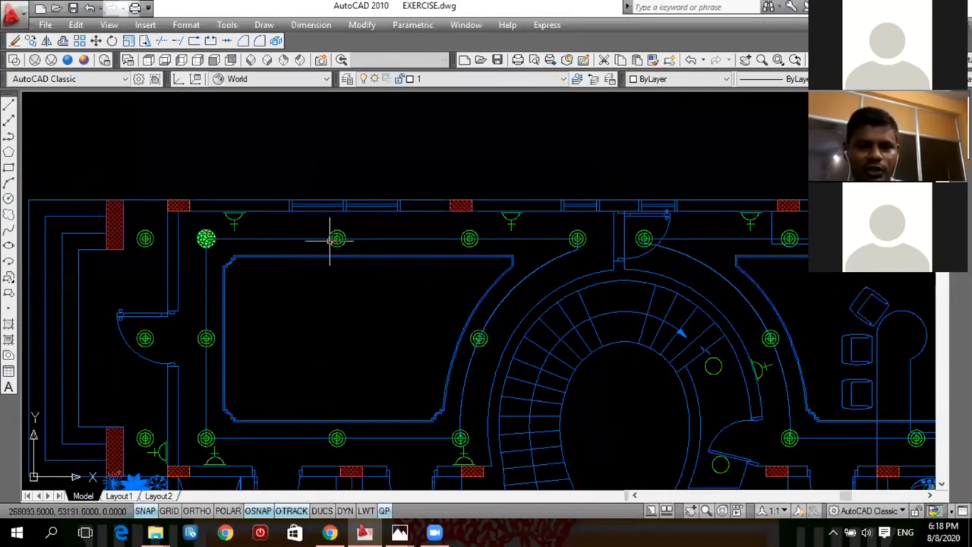
{"action": "middle_click_drag", "start_coordinate": [339, 242], "coordinate": [339, 259]}
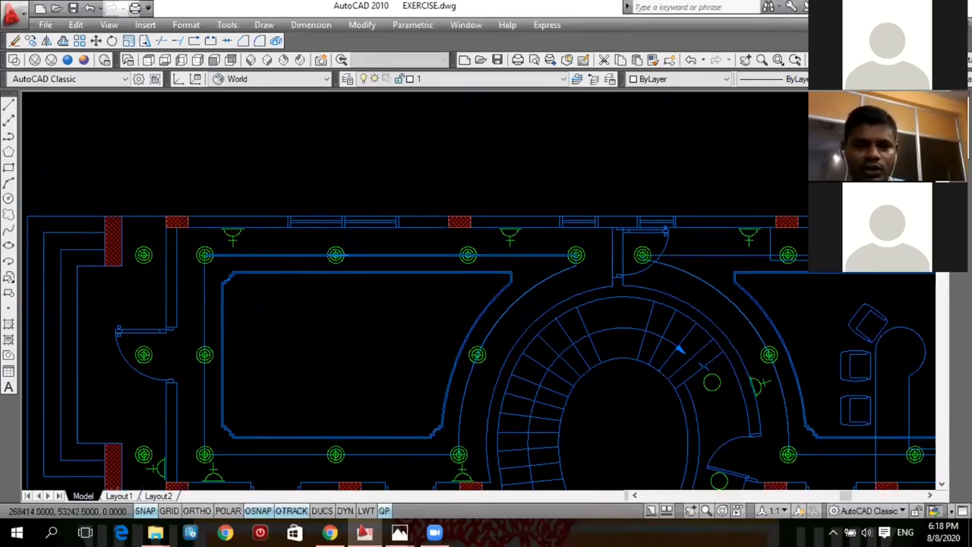
{"action": "scroll", "coordinate": [311, 262], "scroll_direction": "down", "scroll_amount": 2}
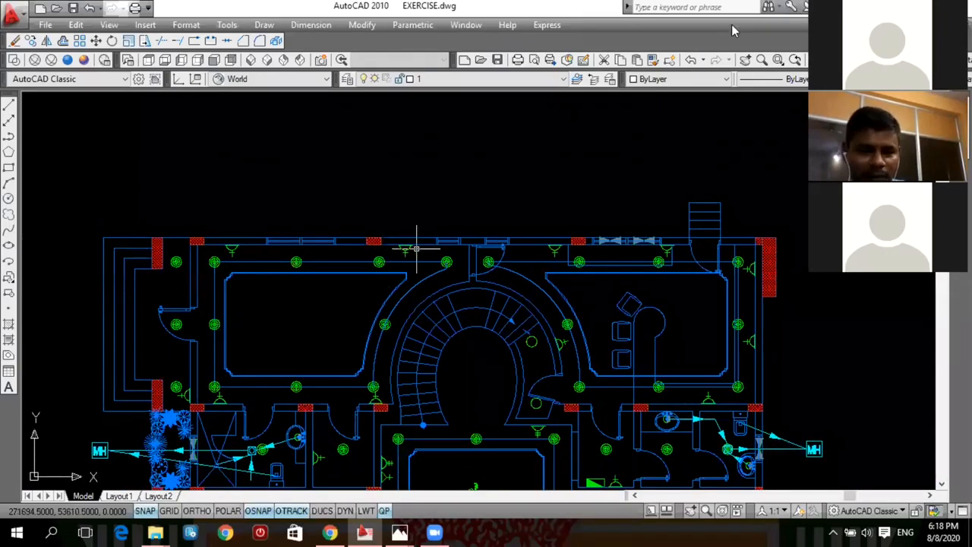
{"action": "scroll", "coordinate": [213, 277], "scroll_direction": "up", "scroll_amount": 2}
{"action": "middle_click_drag", "start_coordinate": [213, 277], "coordinate": [163, 225]}
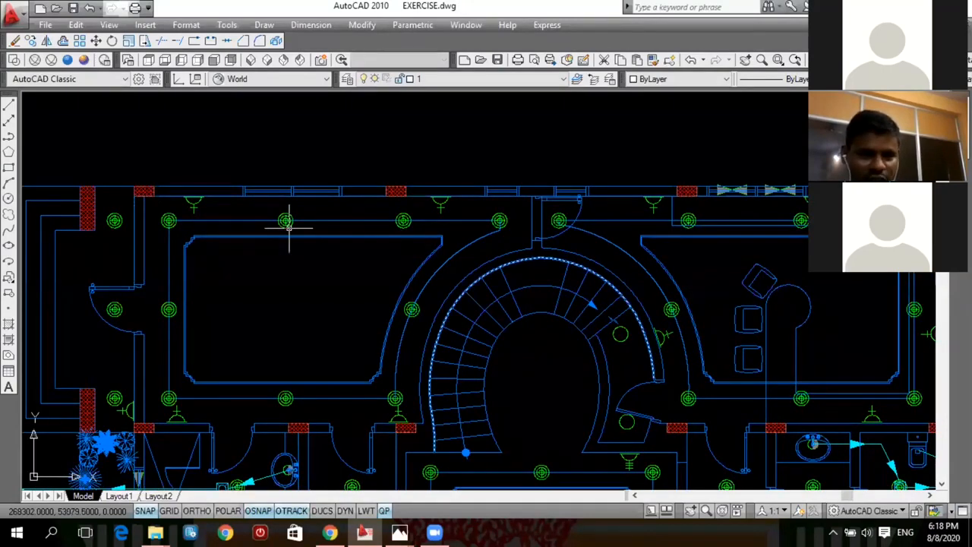
{"action": "scroll", "coordinate": [177, 227], "scroll_direction": "up", "scroll_amount": 3}
{"action": "scroll", "coordinate": [146, 227], "scroll_direction": "down", "scroll_amount": 2}
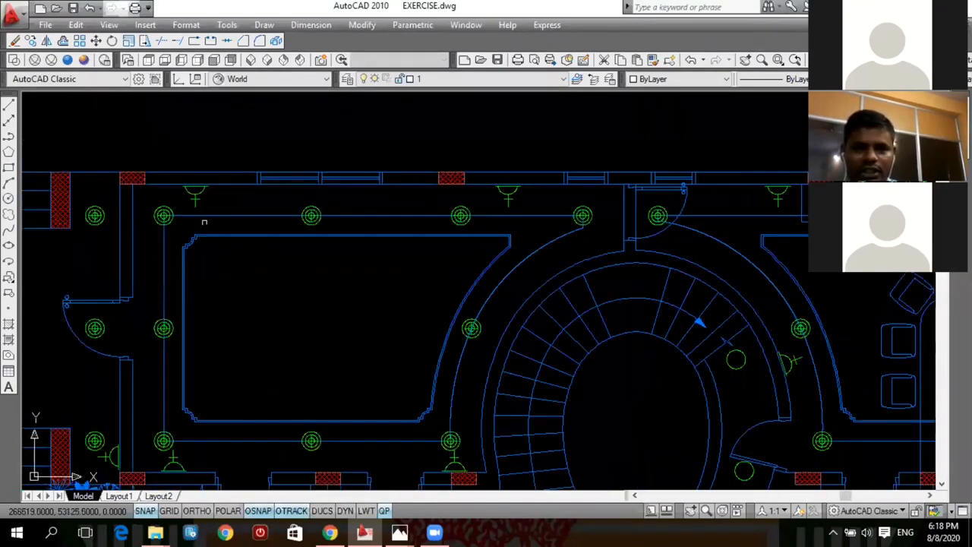
{"action": "middle_click_drag", "start_coordinate": [202, 224], "coordinate": [126, 237]}
{"action": "middle_click_drag", "start_coordinate": [250, 245], "coordinate": [299, 237]}
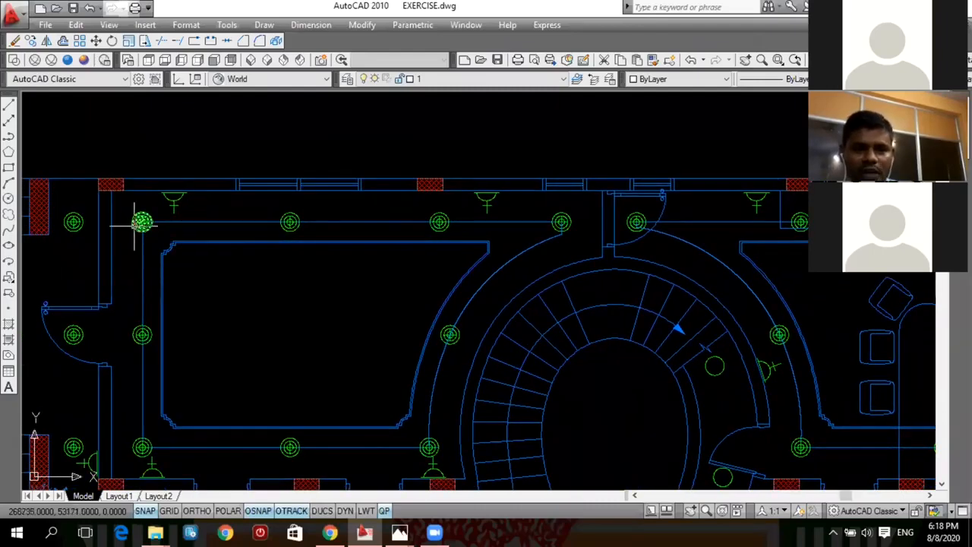
- Dimension the horizontal distance between the corner down light and the wall on the stepped entrance side of the room
{"action": "scroll", "coordinate": [144, 221], "scroll_direction": "up", "scroll_amount": 3}
{"action": "key", "text": "space"}
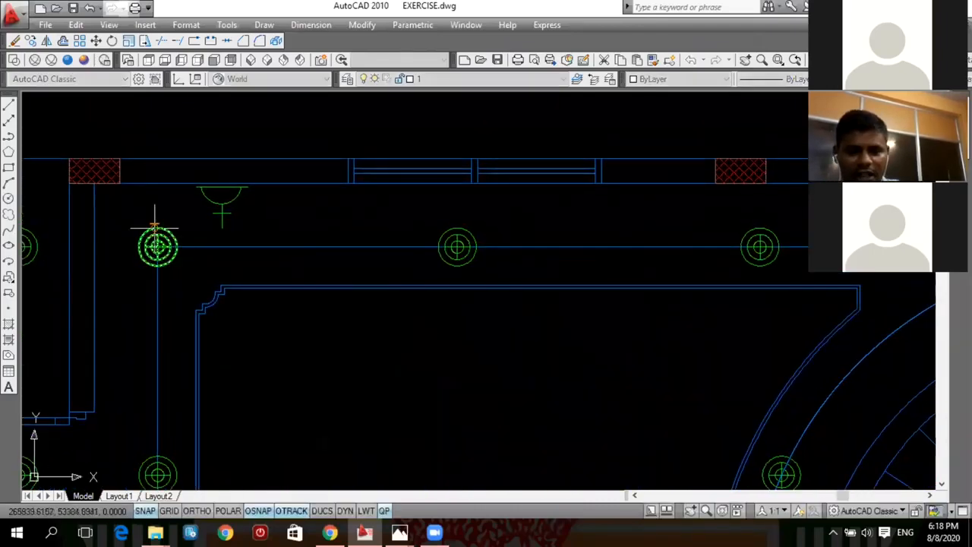
{"action": "left_click", "coordinate": [157, 227]}
{"action": "left_click", "coordinate": [93, 228]}
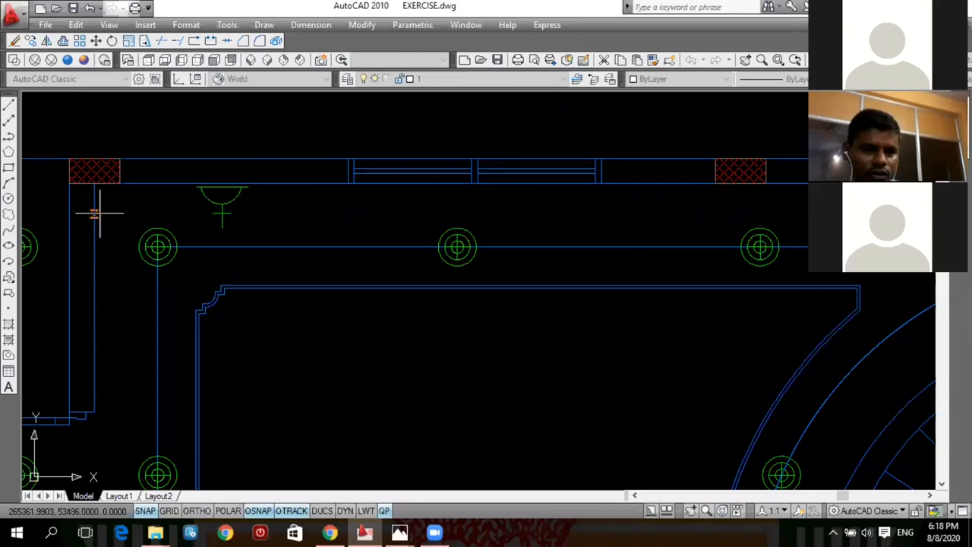
{"action": "left_click", "coordinate": [96, 213]}
{"action": "scroll", "coordinate": [76, 230], "scroll_direction": "down", "scroll_amount": 4}
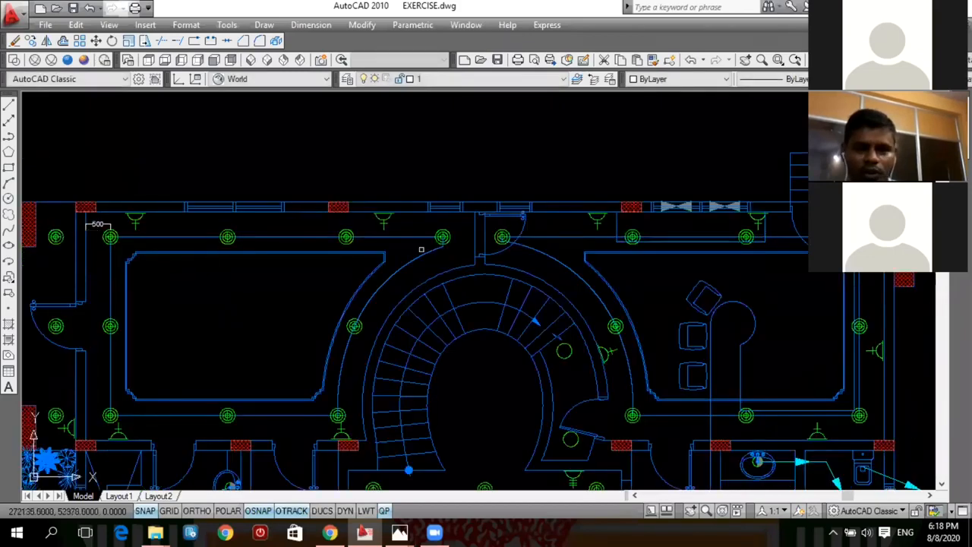
- Dimension the horizontal distance between the row's end down light and the short wall above the curved staircase
{"action": "scroll", "coordinate": [420, 249], "scroll_direction": "up", "scroll_amount": 3}
{"action": "key", "text": "space"}
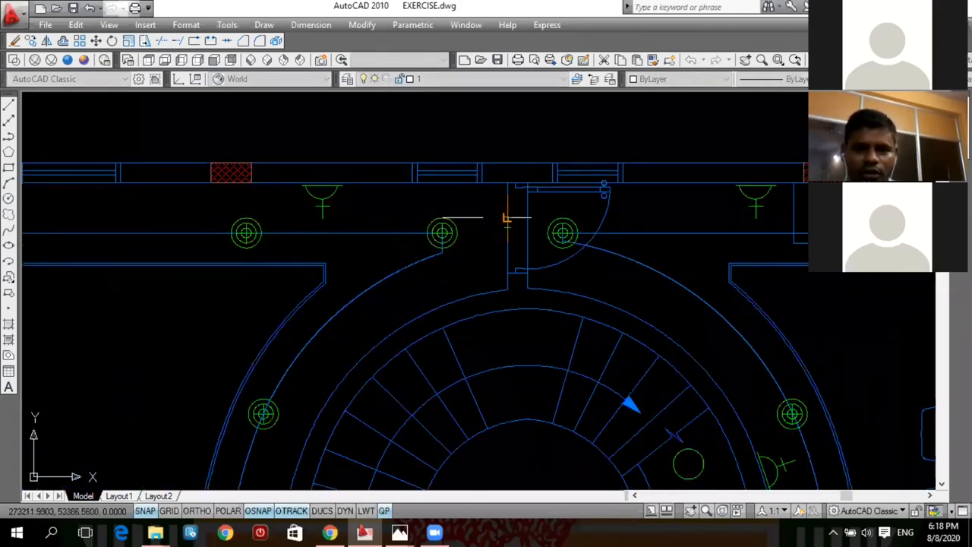
{"action": "left_click", "coordinate": [507, 219]}
{"action": "scroll", "coordinate": [499, 219], "scroll_direction": "up", "scroll_amount": 3}
{"action": "left_click", "coordinate": [494, 203]}
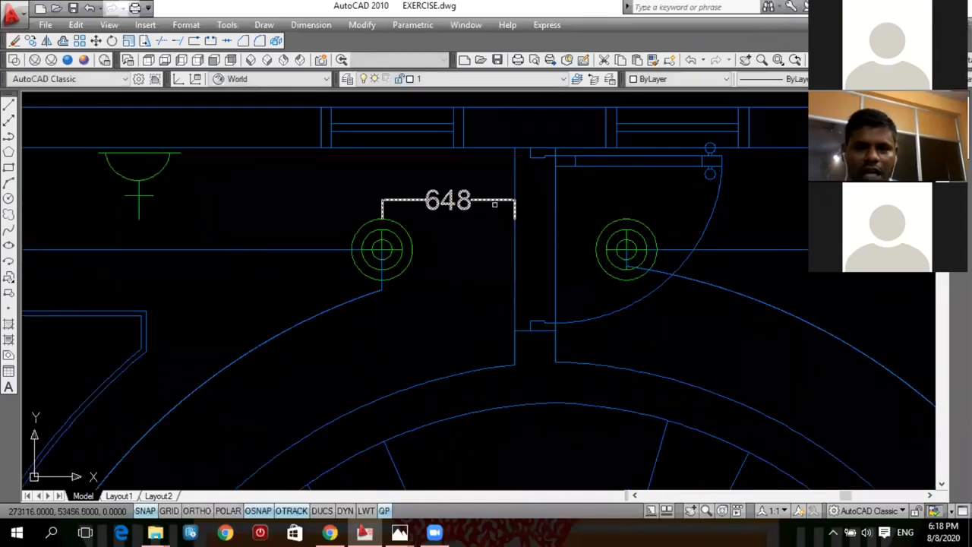
- Review the dimensioned down light row and its wall offsets between the stepped entrance and the curved staircase
{"action": "scroll", "coordinate": [488, 209], "scroll_direction": "down", "scroll_amount": 2}
{"action": "middle_click_drag", "start_coordinate": [380, 233], "coordinate": [496, 212]}
{"action": "scroll", "coordinate": [495, 211], "scroll_direction": "down", "scroll_amount": 1}
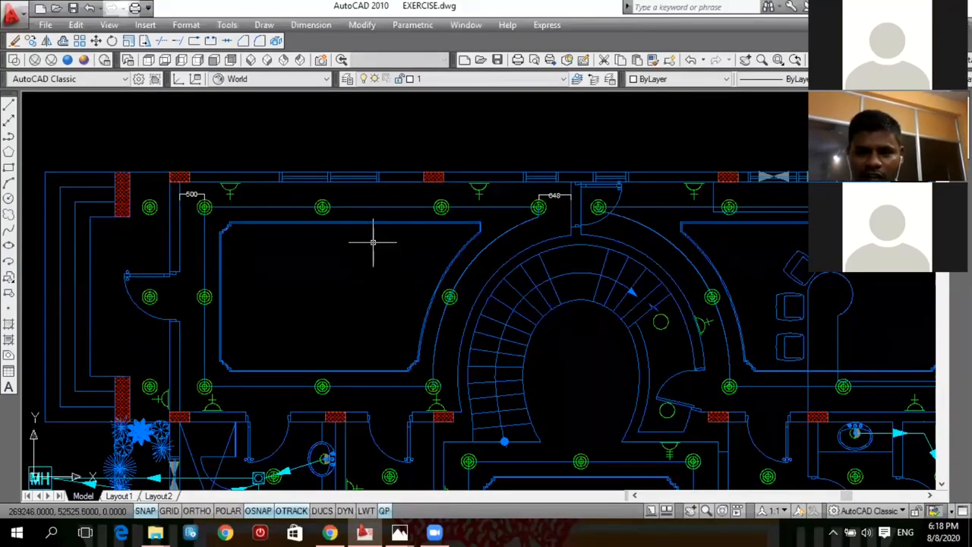
{"action": "scroll", "coordinate": [380, 228], "scroll_direction": "up", "scroll_amount": 2}
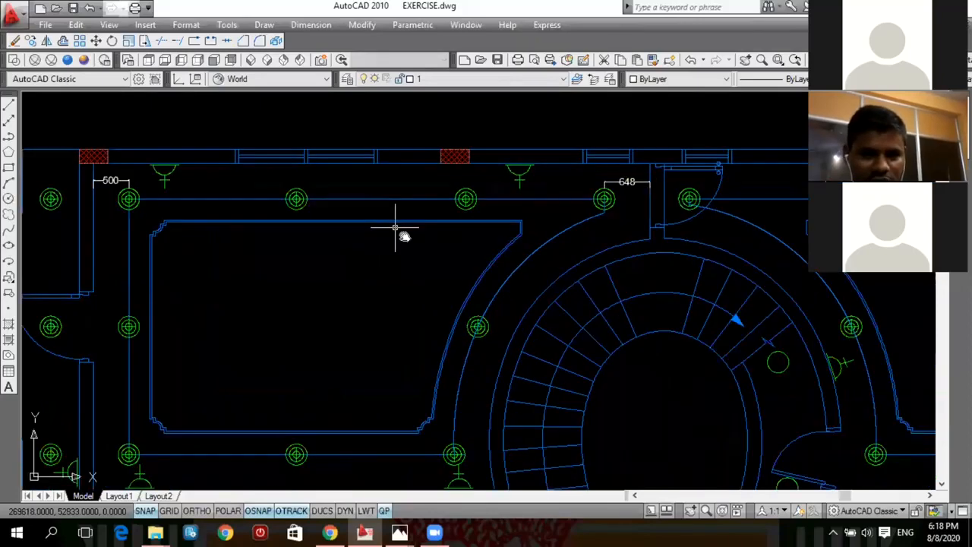
{"action": "middle_click_drag", "start_coordinate": [533, 204], "coordinate": [496, 224]}
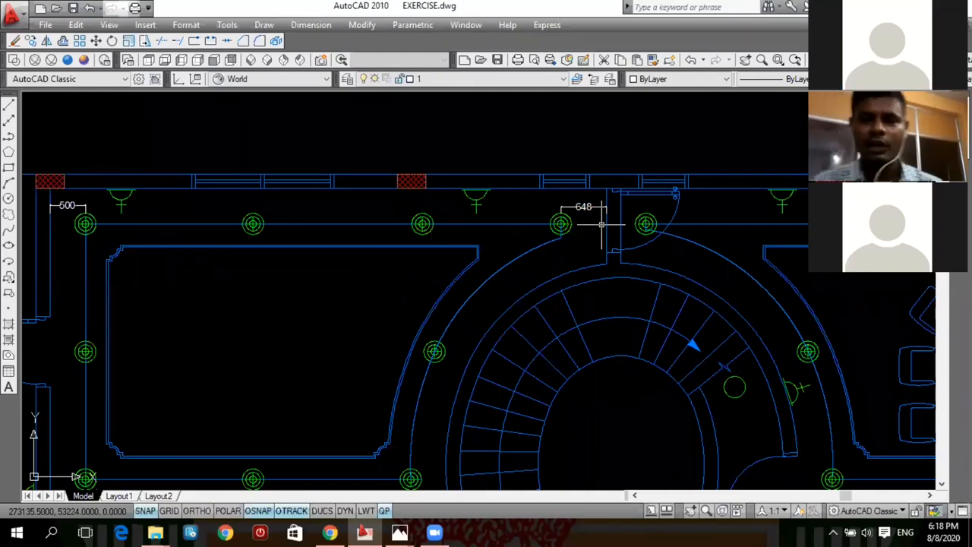
{"action": "scroll", "coordinate": [524, 224], "scroll_direction": "down", "scroll_amount": 1}
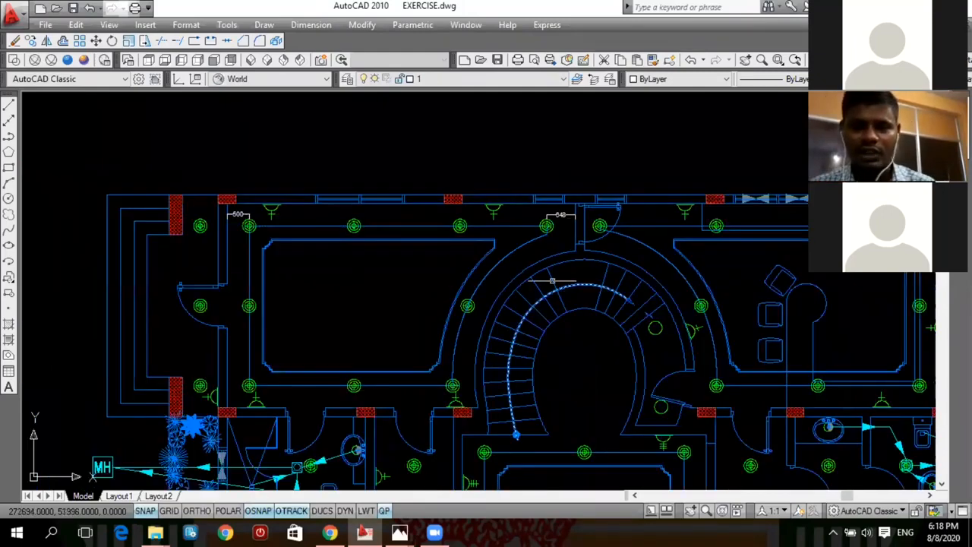
{"action": "middle_click_drag", "start_coordinate": [548, 275], "coordinate": [538, 261]}
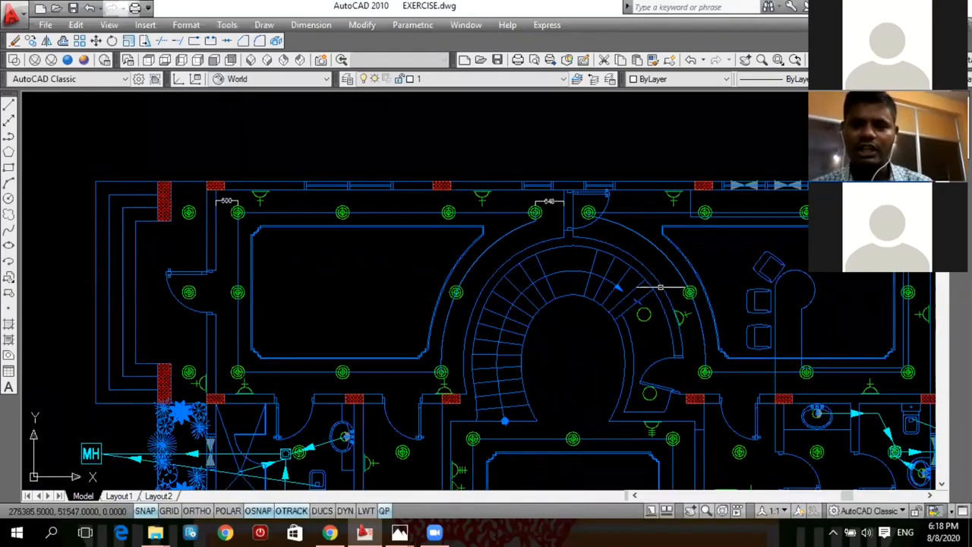
{"action": "middle_click_drag", "start_coordinate": [499, 398], "coordinate": [479, 360]}
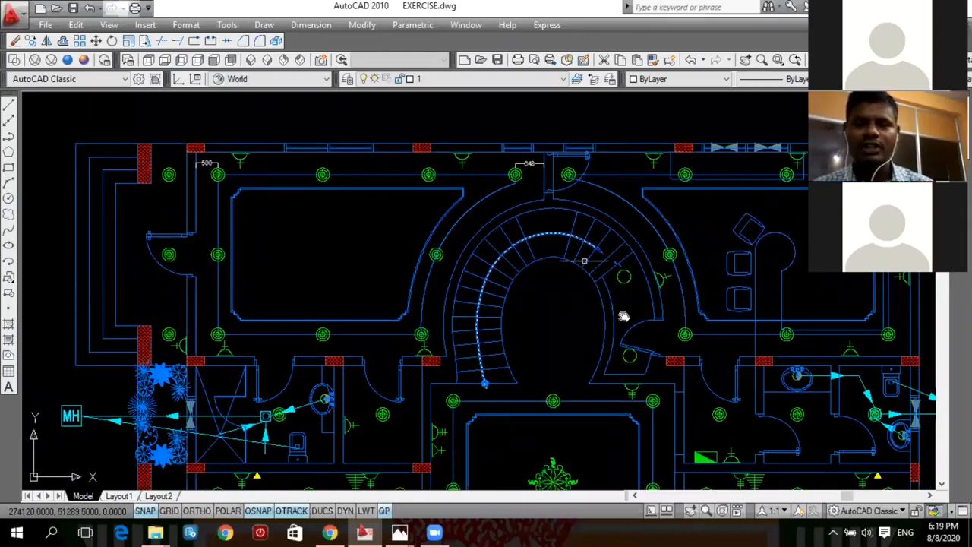
{"action": "middle_click_drag", "start_coordinate": [624, 316], "coordinate": [637, 336]}
{"action": "middle_click_drag", "start_coordinate": [531, 193], "coordinate": [569, 231]}
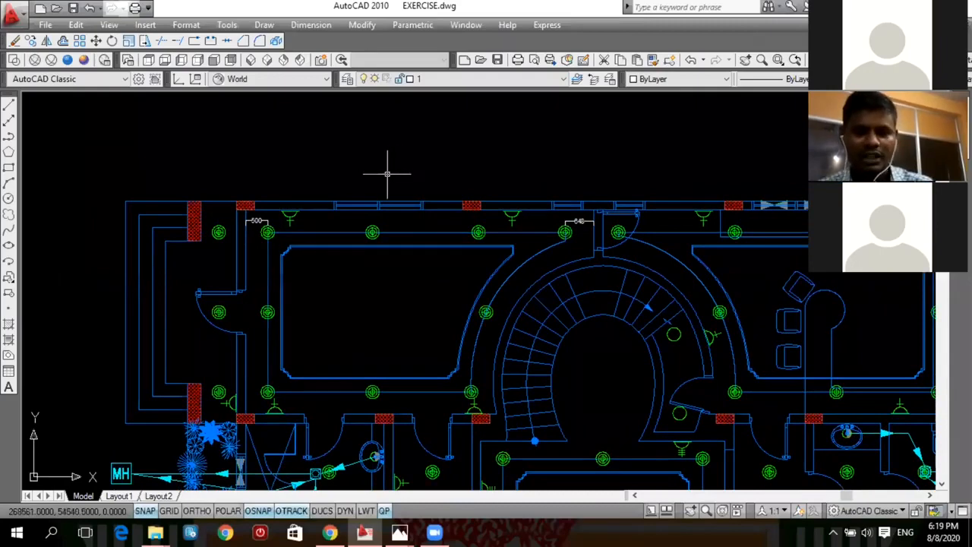
- Dimension the horizontal spacing between the corner down light and the second down light of the row
{"action": "scroll", "coordinate": [259, 243], "scroll_direction": "up", "scroll_amount": 3}
{"action": "left_click", "coordinate": [278, 233]}
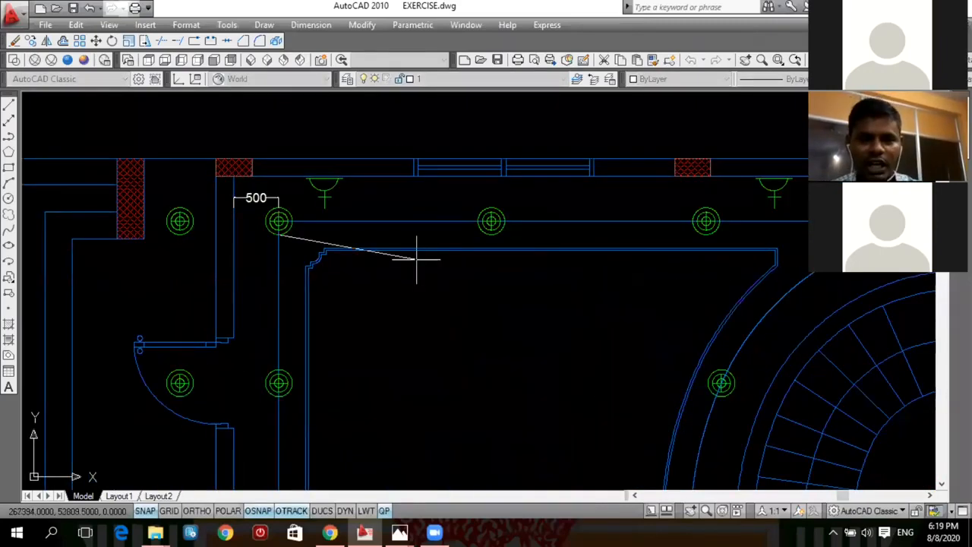
{"action": "left_click", "coordinate": [492, 235]}
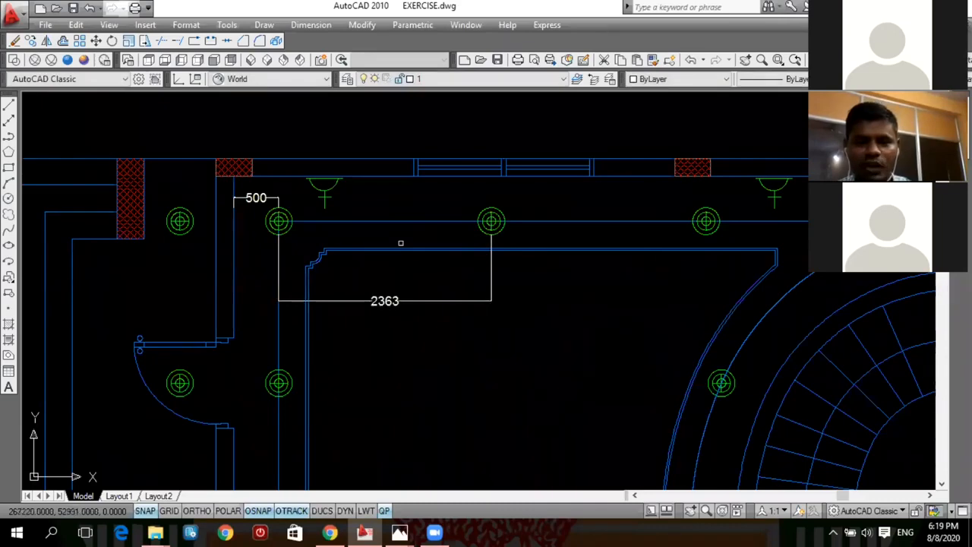
{"action": "scroll", "coordinate": [400, 243], "scroll_direction": "down", "scroll_amount": 5}
{"action": "scroll", "coordinate": [423, 239], "scroll_direction": "up", "scroll_amount": 5}
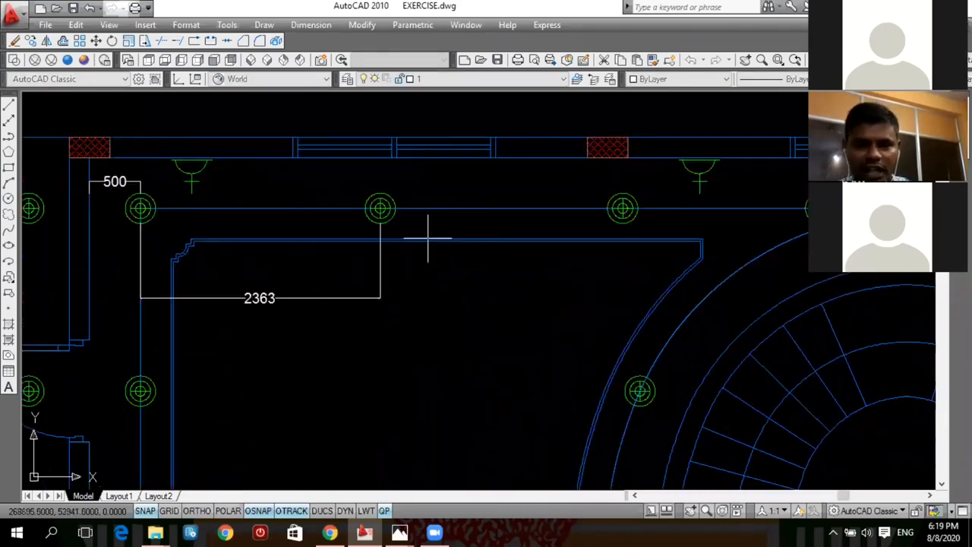
{"action": "left_click", "coordinate": [378, 224]}
{"action": "left_click", "coordinate": [622, 220]}
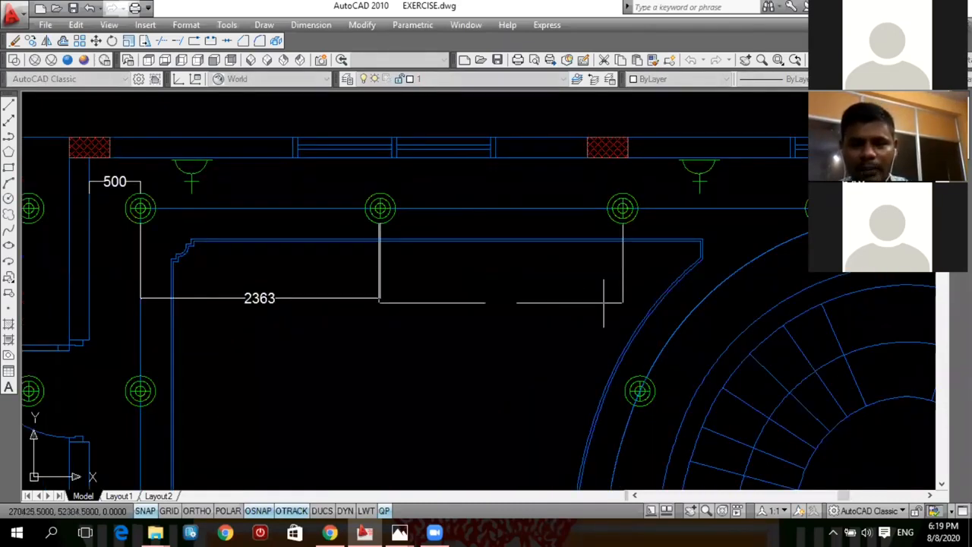
{"action": "left_click", "coordinate": [603, 302]}
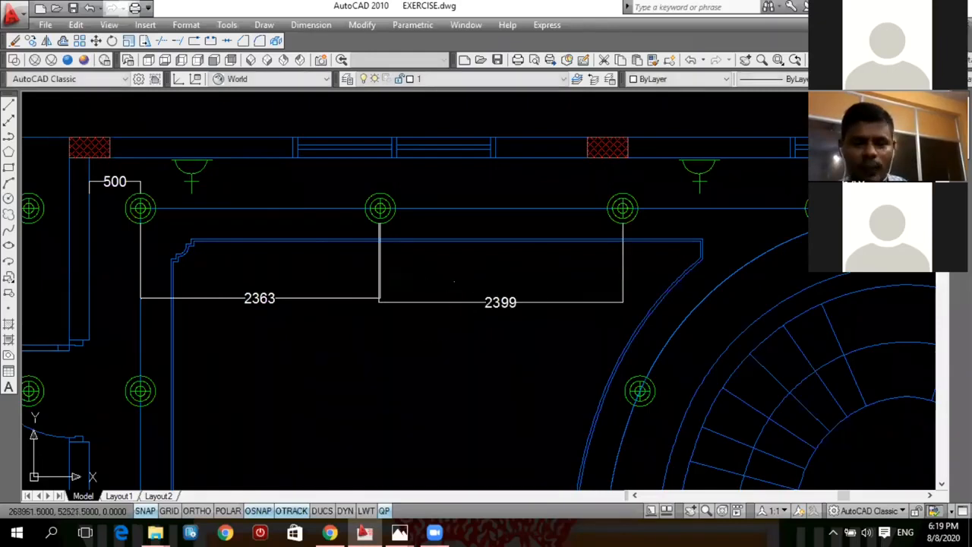
{"action": "left_click", "coordinate": [441, 302]}
{"action": "key", "text": "Delete"}
- Add a linear dimension between the second and third down lights, in line with the first spacing dimension
{"action": "type", "text": "dli"}
{"action": "key", "text": "Return"}
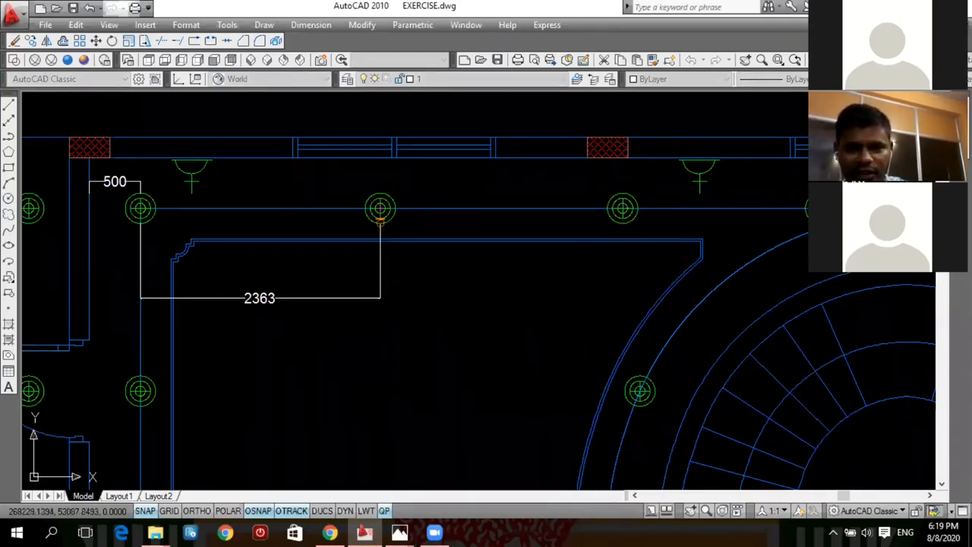
{"action": "left_click", "coordinate": [380, 220]}
{"action": "left_click", "coordinate": [622, 221]}
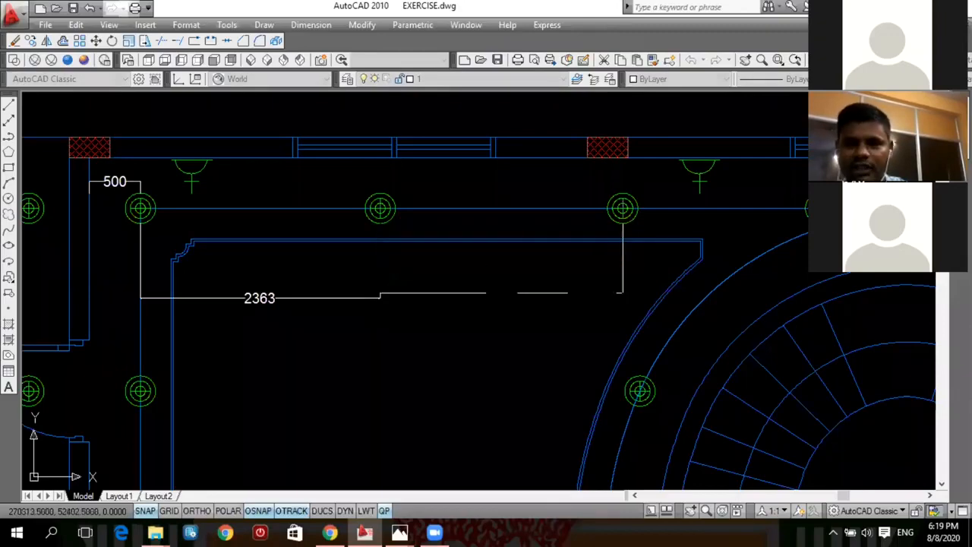
{"action": "left_click", "coordinate": [590, 297]}
- Compare the two down light spacing dimensions along the row with the rest of the room's lighting layout
{"action": "scroll", "coordinate": [394, 274], "scroll_direction": "down", "scroll_amount": 5}
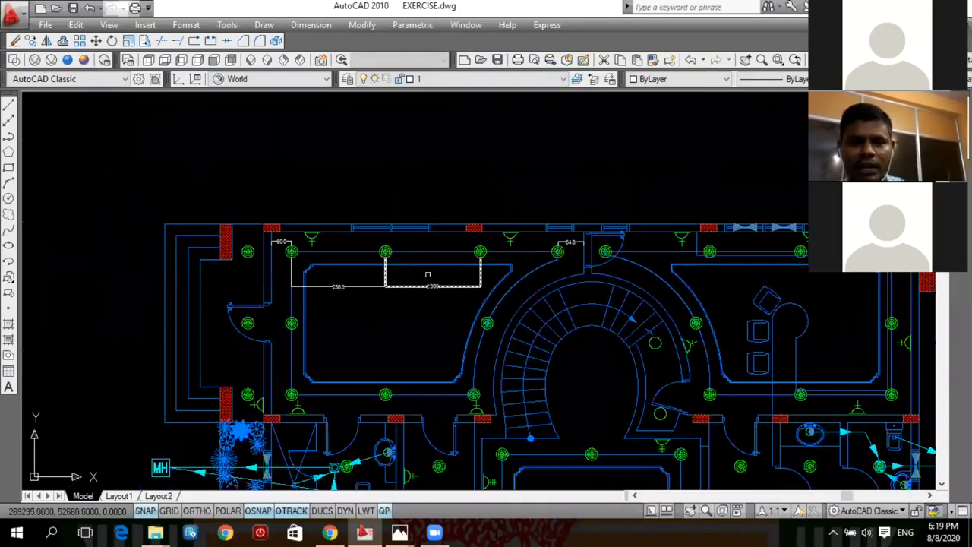
{"action": "scroll", "coordinate": [372, 268], "scroll_direction": "up", "scroll_amount": 4}
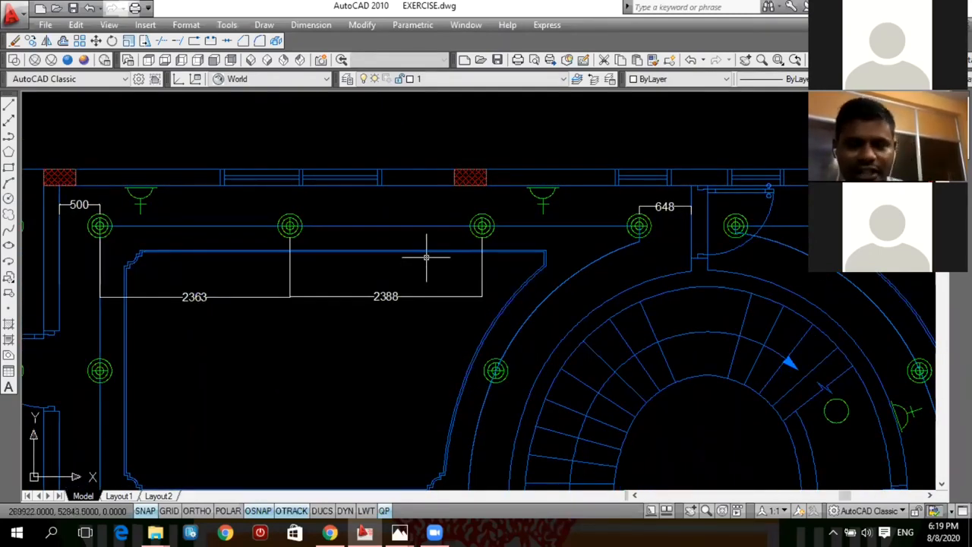
{"action": "scroll", "coordinate": [427, 254], "scroll_direction": "down", "scroll_amount": 3}
{"action": "scroll", "coordinate": [376, 279], "scroll_direction": "up", "scroll_amount": 4}
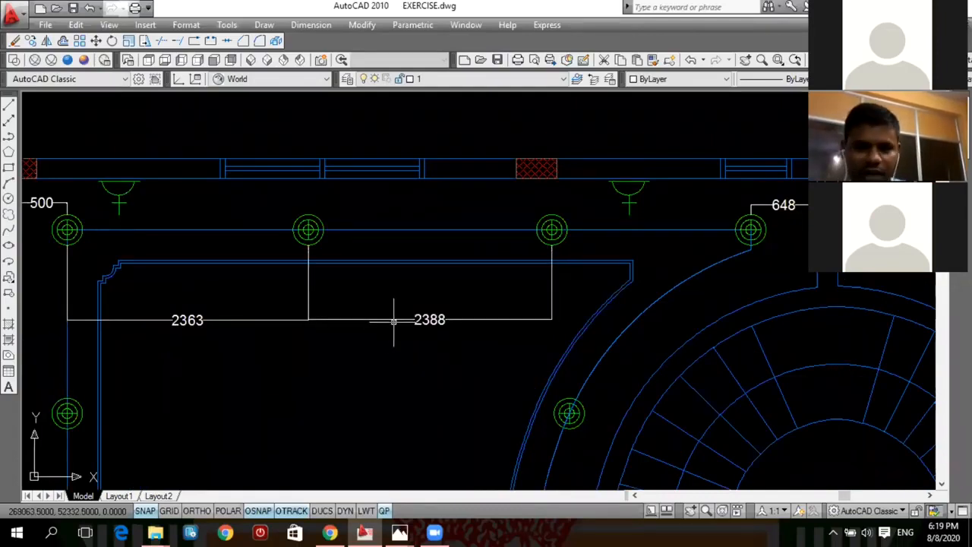
{"action": "scroll", "coordinate": [410, 276], "scroll_direction": "down", "scroll_amount": 4}
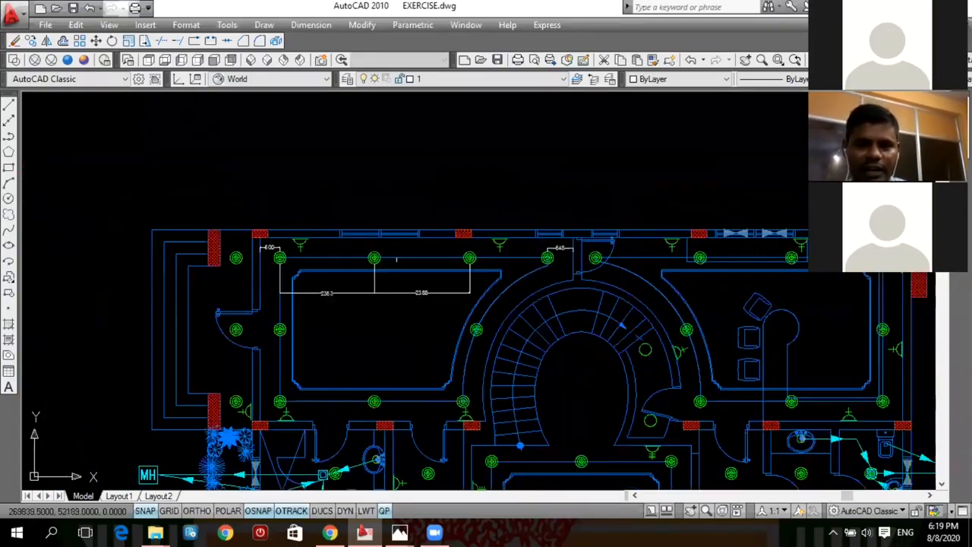
{"action": "scroll", "coordinate": [406, 274], "scroll_direction": "down", "scroll_amount": 3}
{"action": "scroll", "coordinate": [402, 258], "scroll_direction": "up", "scroll_amount": 5}
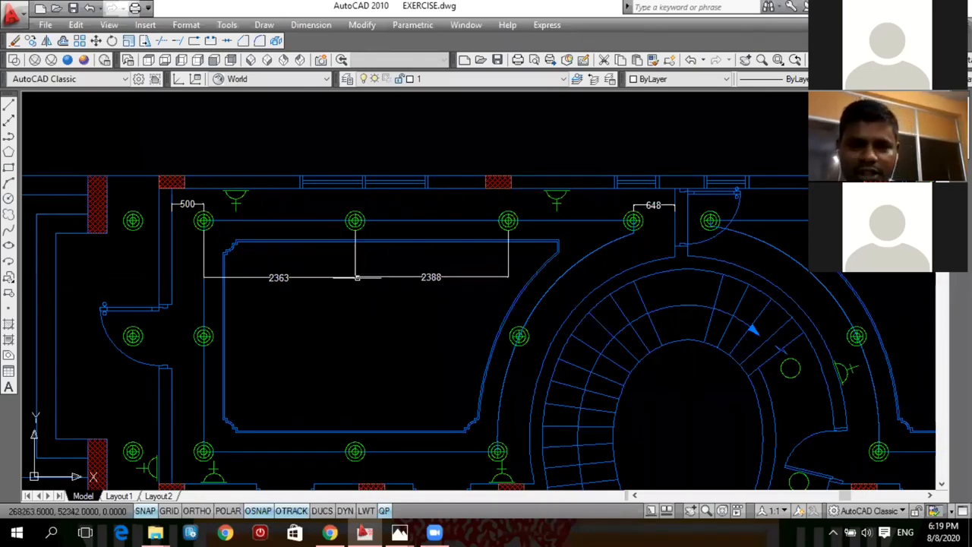
{"action": "scroll", "coordinate": [357, 277], "scroll_direction": "down", "scroll_amount": 2}
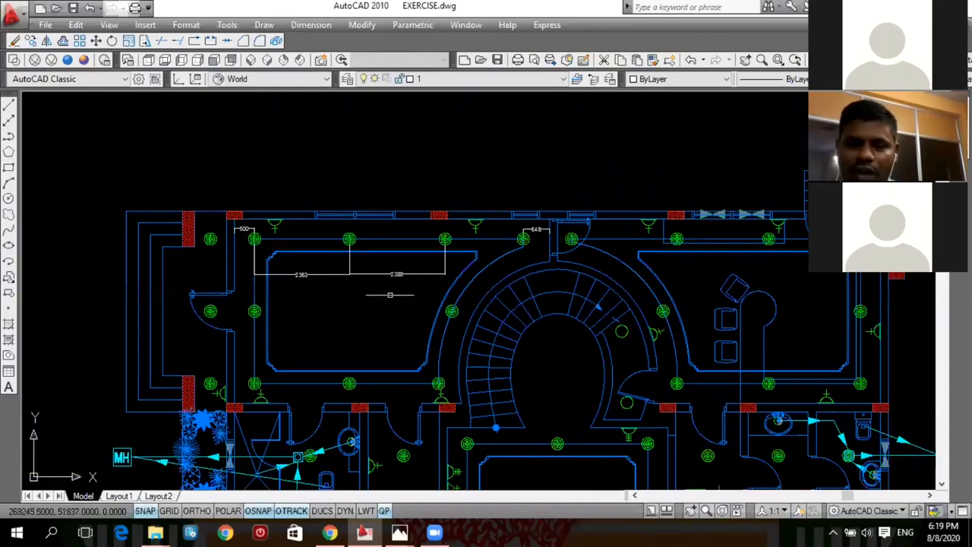
{"action": "scroll", "coordinate": [395, 318], "scroll_direction": "up", "scroll_amount": 3}
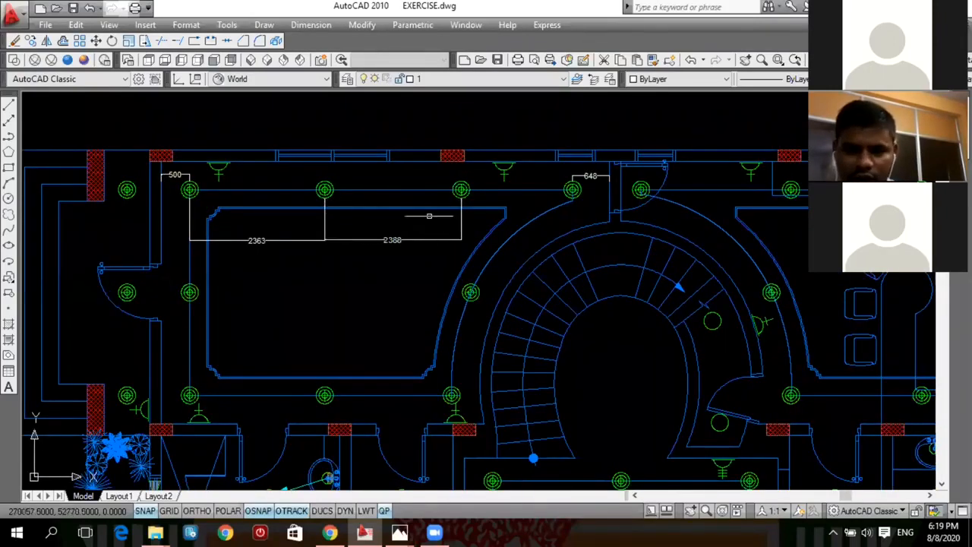
{"action": "scroll", "coordinate": [429, 215], "scroll_direction": "down", "scroll_amount": 3}
{"action": "scroll", "coordinate": [366, 215], "scroll_direction": "up", "scroll_amount": 2}
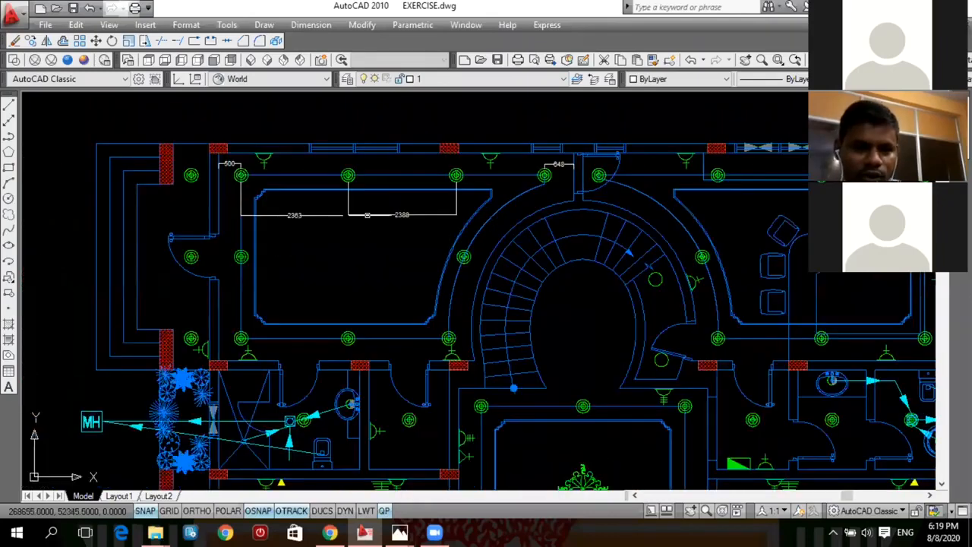
- Delete the two spacing dimensions between the row's first three down lights
{"action": "left_click", "coordinate": [416, 207]}
{"action": "left_click", "coordinate": [316, 236]}
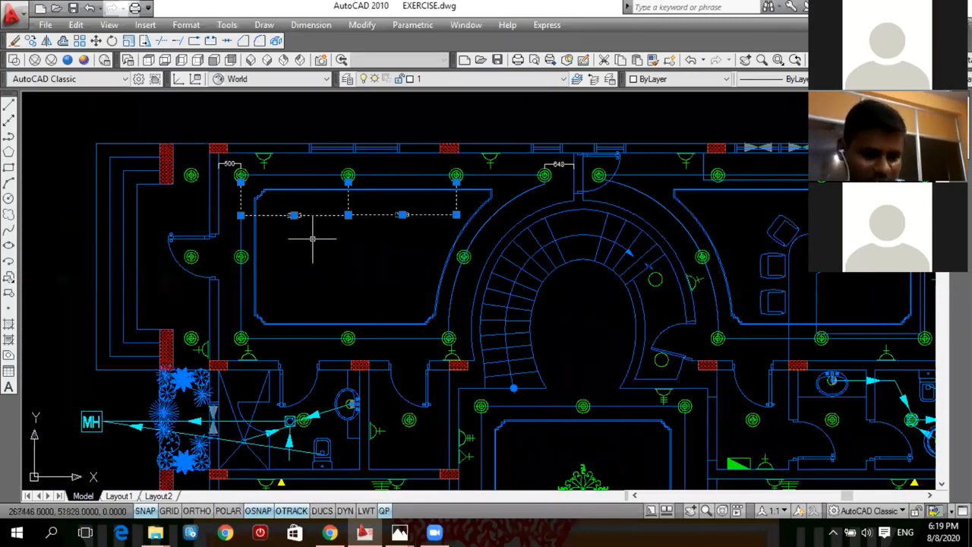
{"action": "key", "text": "Delete"}
- Examine the side view of the telephone duct detail beside the ground floor layout, from floor level down to the bend duct
{"action": "scroll", "coordinate": [391, 220], "scroll_direction": "down", "scroll_amount": 4}
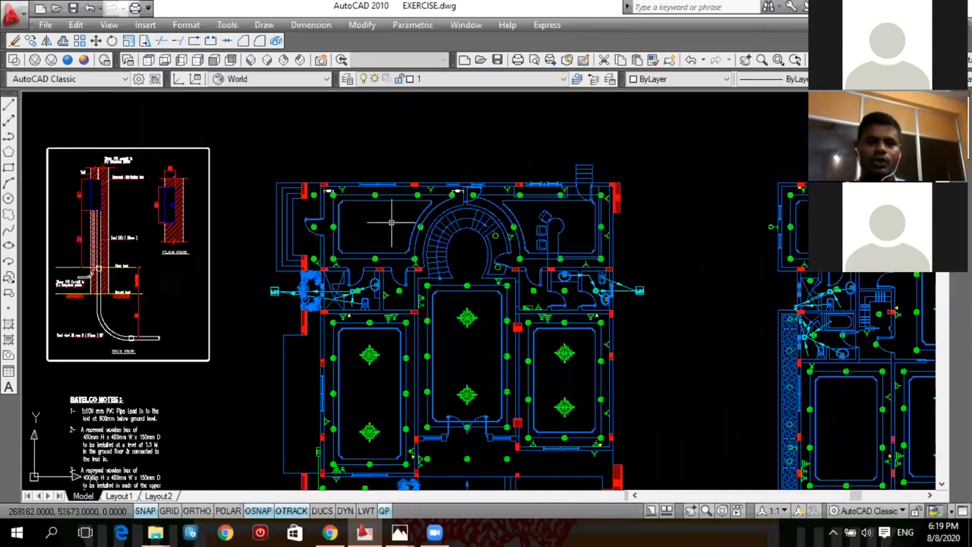
{"action": "scroll", "coordinate": [461, 191], "scroll_direction": "down", "scroll_amount": 4}
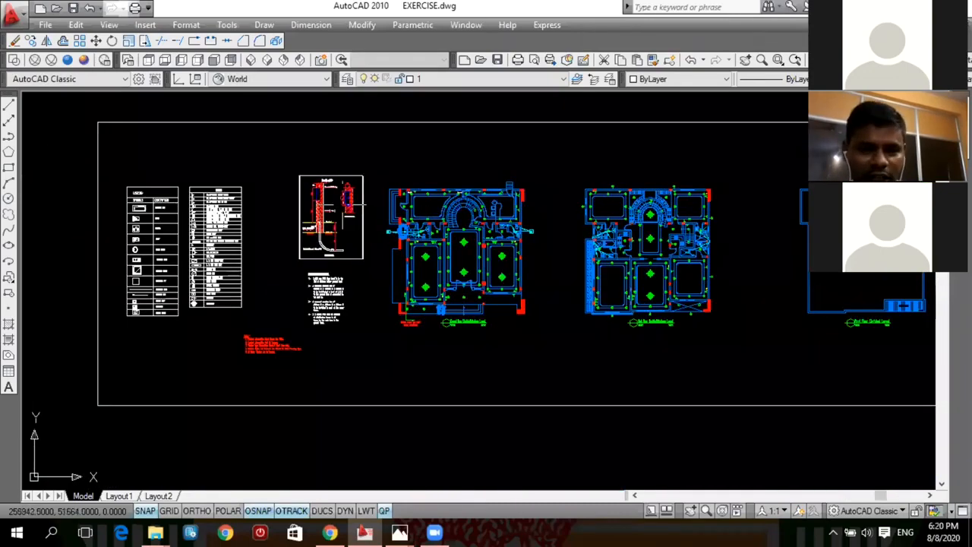
{"action": "scroll", "coordinate": [364, 203], "scroll_direction": "up", "scroll_amount": 5}
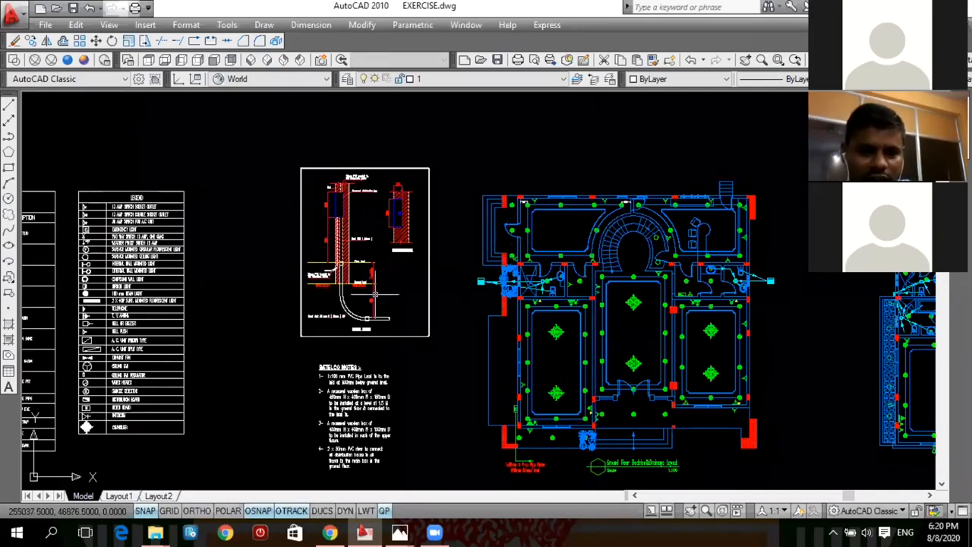
{"action": "scroll", "coordinate": [361, 305], "scroll_direction": "up", "scroll_amount": 3}
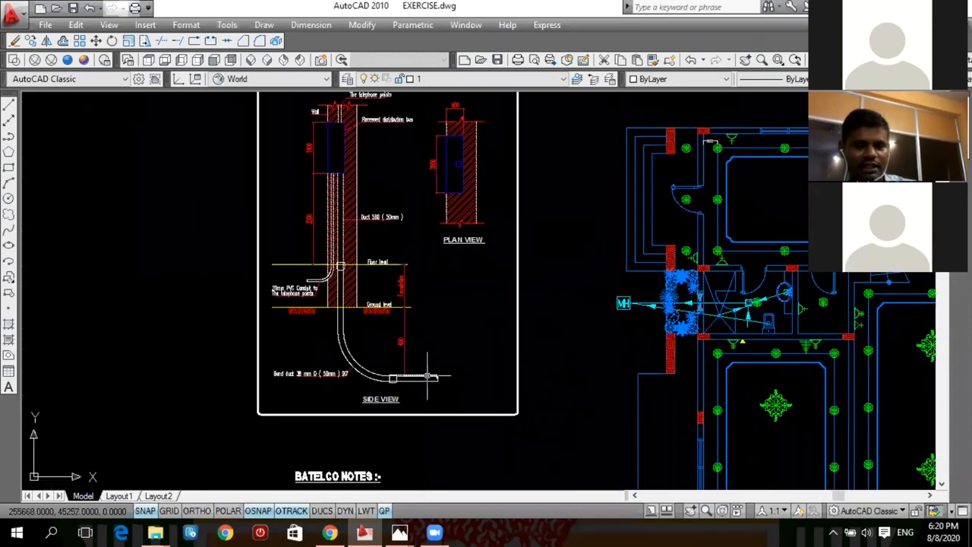
{"action": "scroll", "coordinate": [450, 326], "scroll_direction": "down", "scroll_amount": 2}
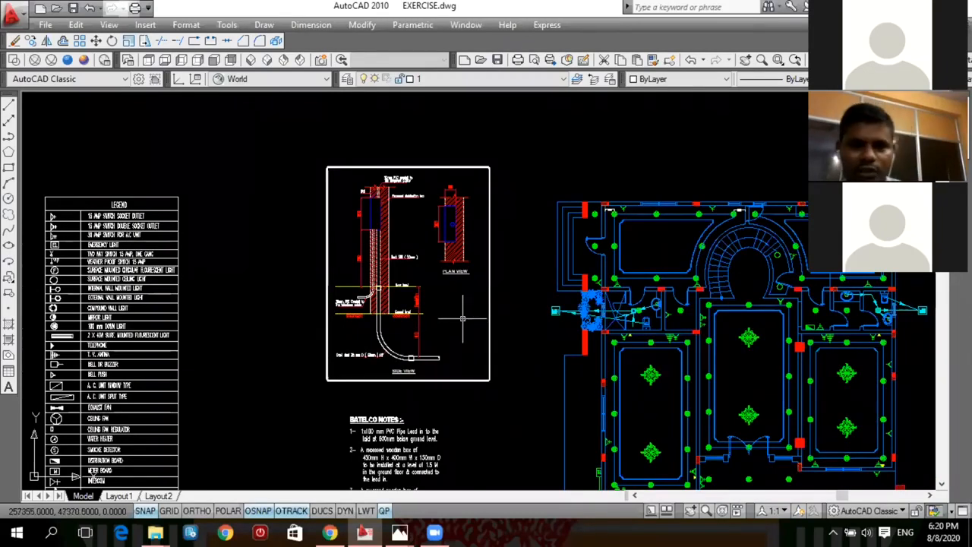
{"action": "scroll", "coordinate": [442, 306], "scroll_direction": "up", "scroll_amount": 3}
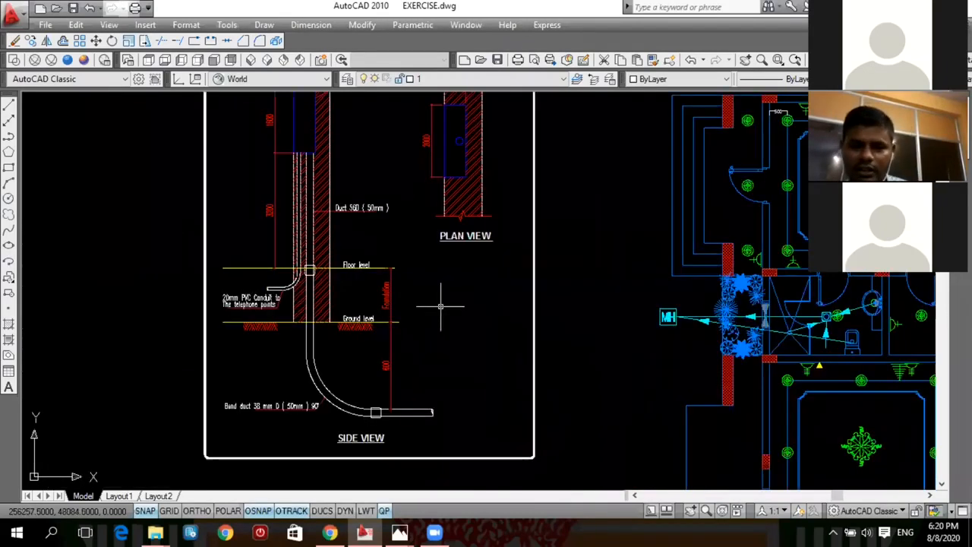
{"action": "middle_click_drag", "start_coordinate": [445, 303], "coordinate": [418, 332]}
{"action": "scroll", "coordinate": [403, 330], "scroll_direction": "down", "scroll_amount": 3}
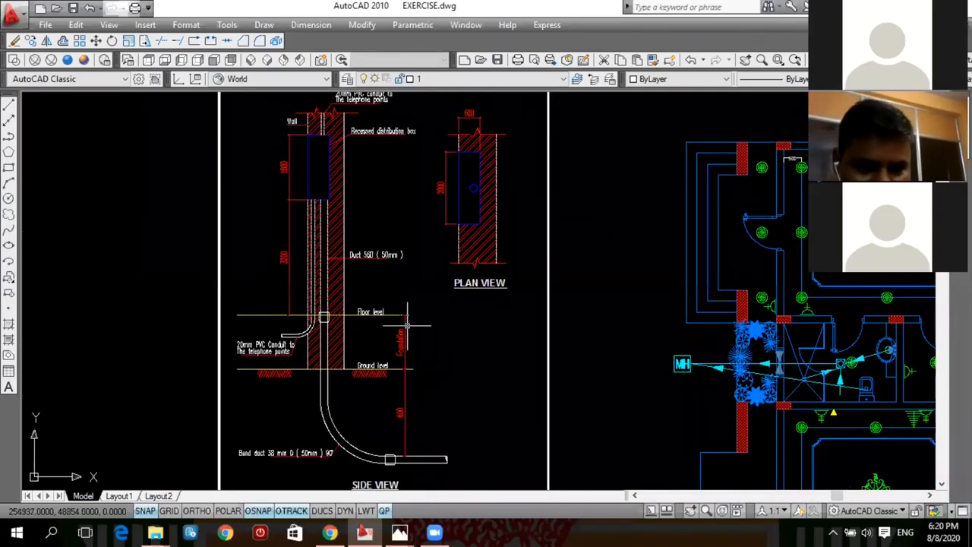
- Examine the recessed distribution box in the side and plan views, including its size and height above floor level
{"action": "scroll", "coordinate": [360, 258], "scroll_direction": "up", "scroll_amount": 5}
{"action": "scroll", "coordinate": [369, 258], "scroll_direction": "up", "scroll_amount": 1}
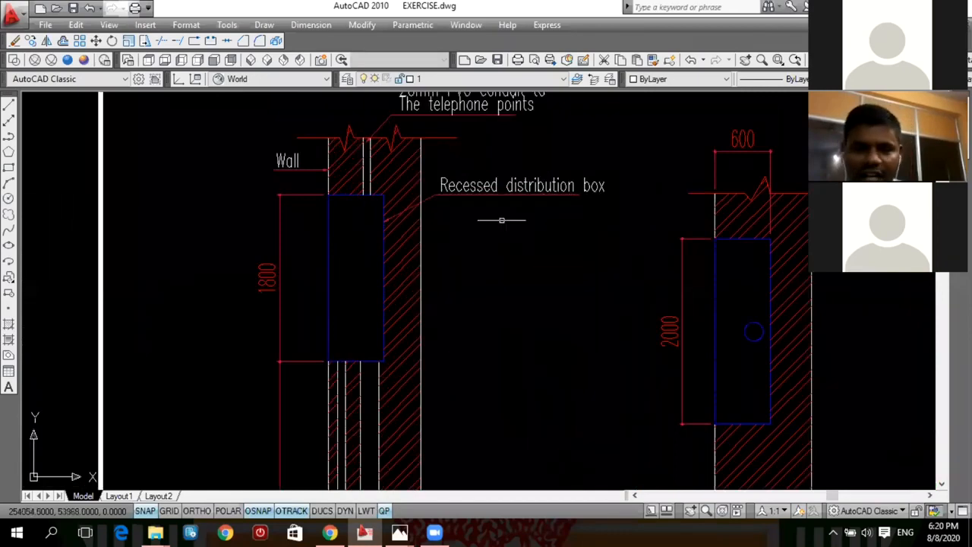
{"action": "scroll", "coordinate": [437, 226], "scroll_direction": "down", "scroll_amount": 2}
{"action": "scroll", "coordinate": [437, 226], "scroll_direction": "down", "scroll_amount": 1}
{"action": "middle_click_drag", "start_coordinate": [408, 233], "coordinate": [402, 202]}
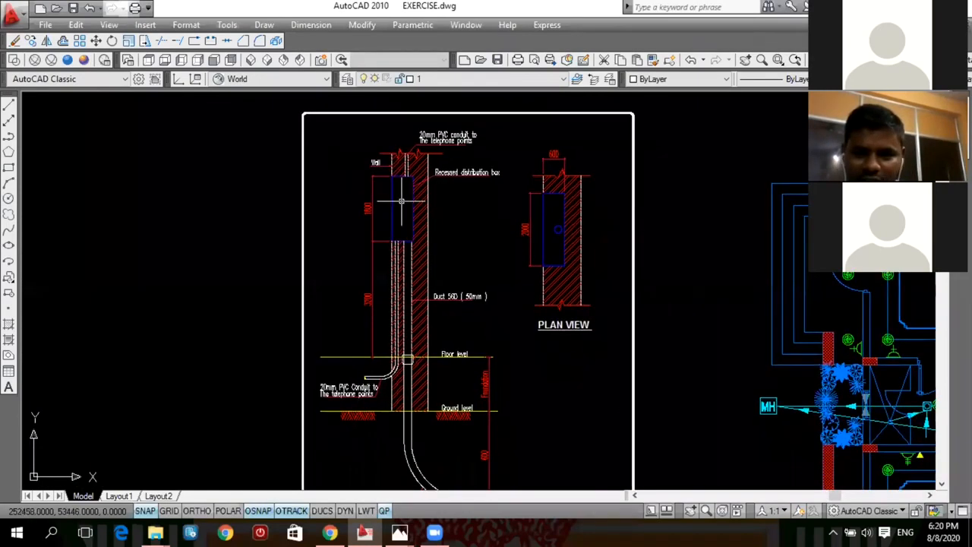
{"action": "scroll", "coordinate": [403, 205], "scroll_direction": "up", "scroll_amount": 3}
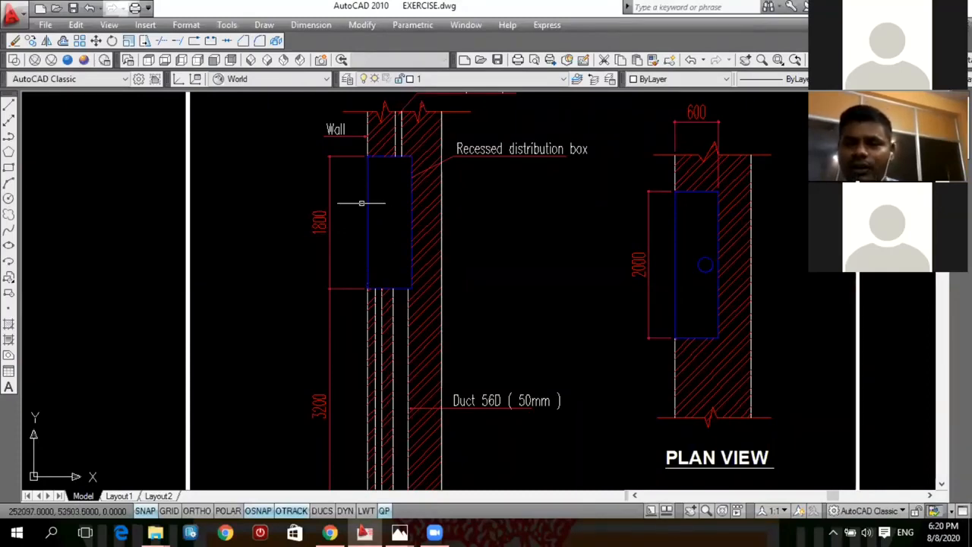
{"action": "scroll", "coordinate": [355, 203], "scroll_direction": "down", "scroll_amount": 2}
{"action": "scroll", "coordinate": [370, 344], "scroll_direction": "up", "scroll_amount": 2}
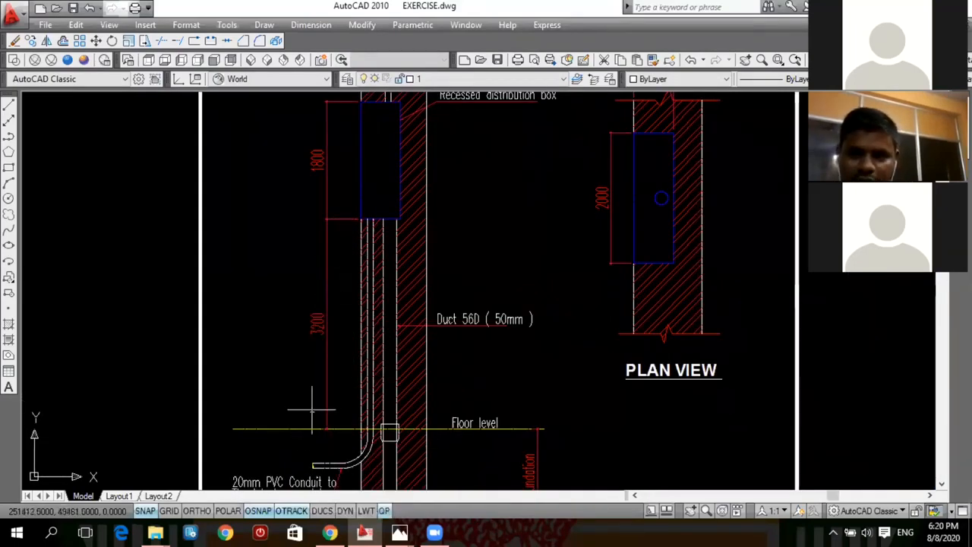
{"action": "middle_click_drag", "start_coordinate": [304, 392], "coordinate": [293, 387]}
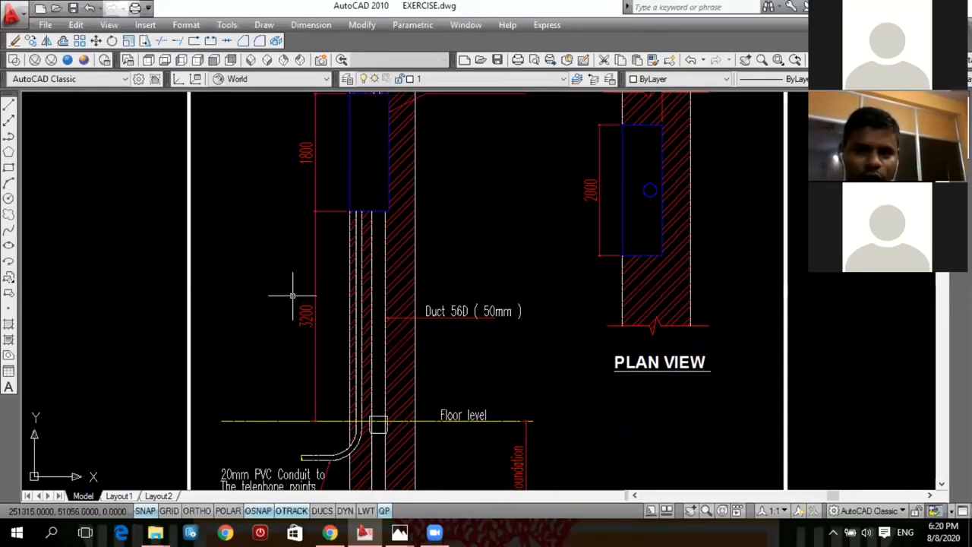
- Examine the telephone duct side view from the recessed distribution box down to the bend duct below ground level
{"action": "scroll", "coordinate": [291, 296], "scroll_direction": "down", "scroll_amount": 2}
{"action": "scroll", "coordinate": [343, 304], "scroll_direction": "up", "scroll_amount": 2}
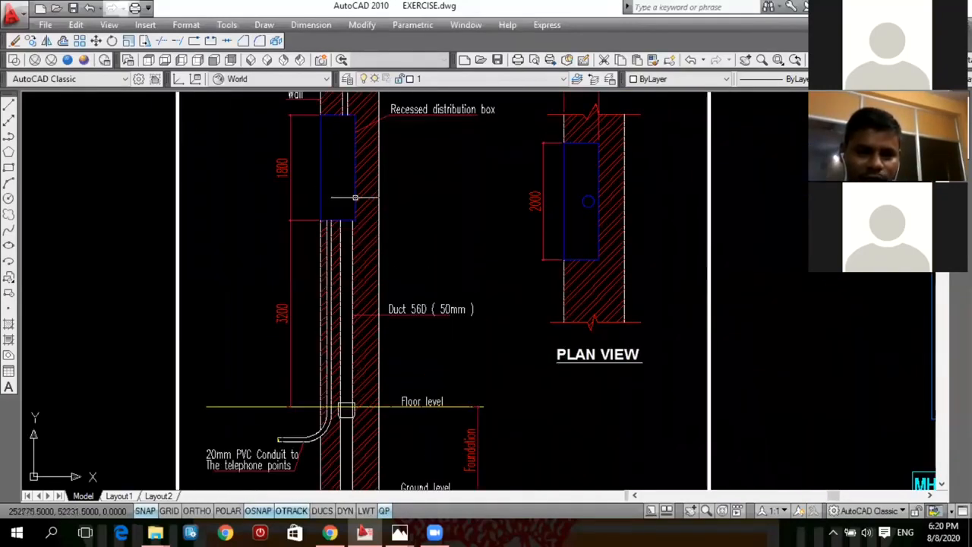
{"action": "middle_click_drag", "start_coordinate": [347, 280], "coordinate": [339, 206]}
{"action": "scroll", "coordinate": [340, 374], "scroll_direction": "down", "scroll_amount": 2}
{"action": "middle_click_drag", "start_coordinate": [341, 373], "coordinate": [328, 339]}
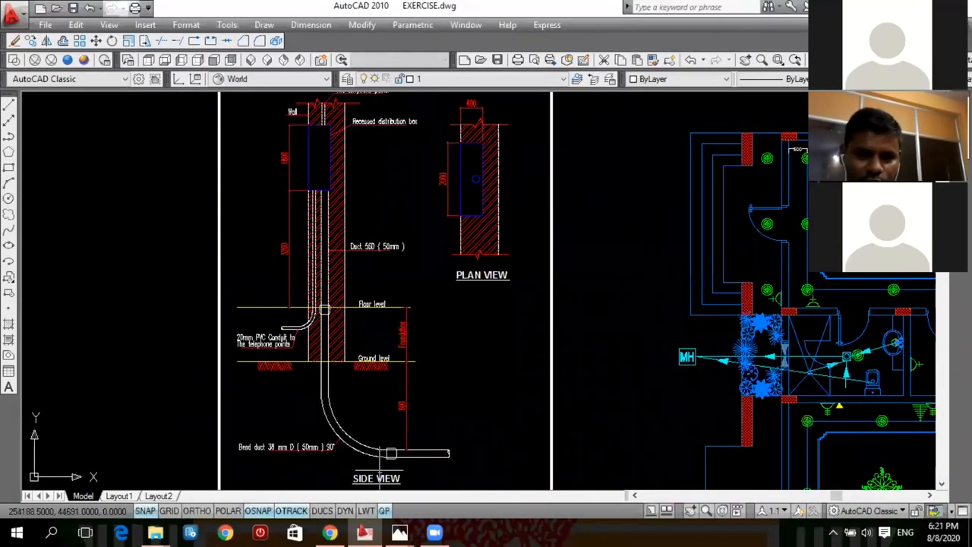
{"action": "scroll", "coordinate": [329, 441], "scroll_direction": "up", "scroll_amount": 5}
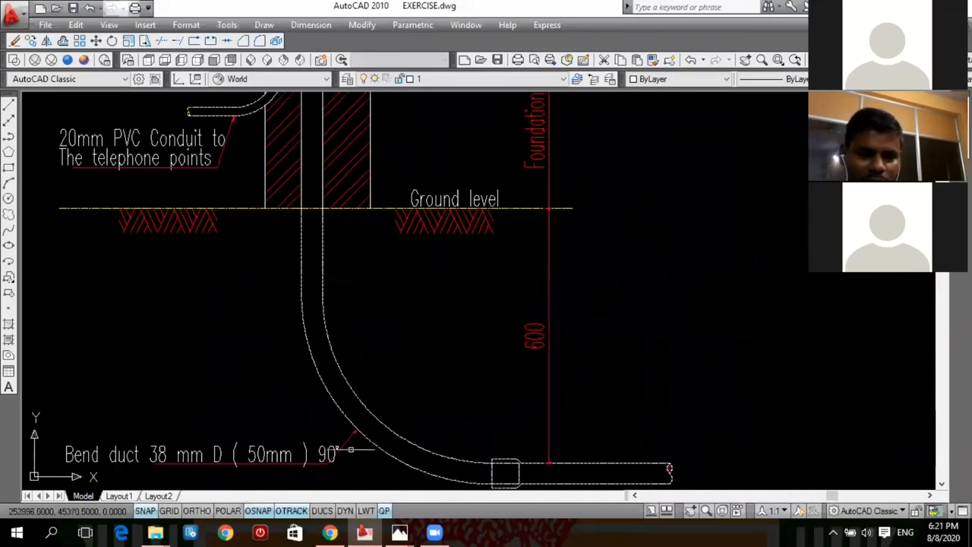
{"action": "middle_click_drag", "start_coordinate": [380, 431], "coordinate": [432, 397]}
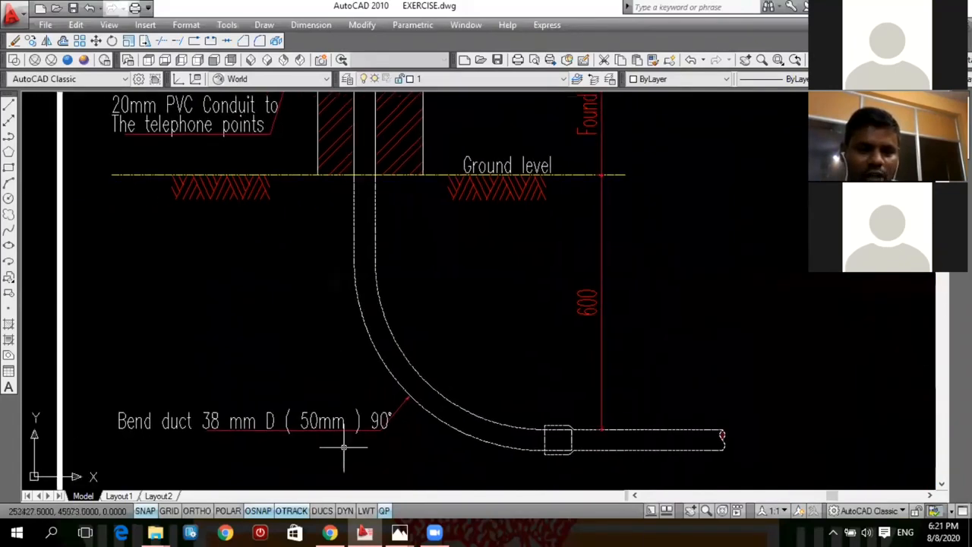
{"action": "middle_click_drag", "start_coordinate": [320, 425], "coordinate": [341, 461]}
{"action": "scroll", "coordinate": [355, 459], "scroll_direction": "down", "scroll_amount": 4}
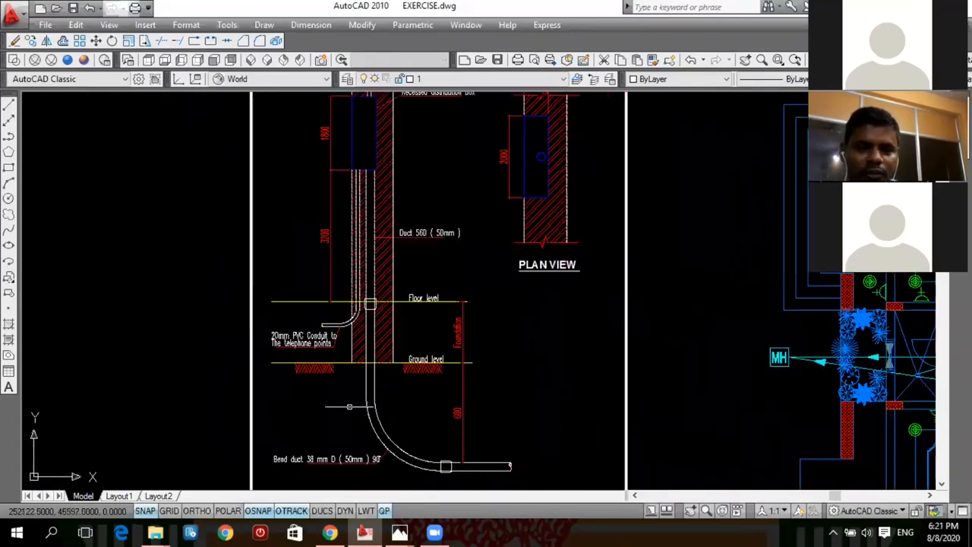
- Review the duct run between floor level and the distribution box, ending with the full side and plan views
{"action": "scroll", "coordinate": [343, 289], "scroll_direction": "up", "scroll_amount": 3}
{"action": "middle_click_drag", "start_coordinate": [366, 297], "coordinate": [370, 350]}
{"action": "scroll", "coordinate": [369, 274], "scroll_direction": "down", "scroll_amount": 2}
{"action": "mouse_move", "coordinate": [369, 274]}
{"action": "middle_mouse_down"}
{"action": "mouse_move", "coordinate": [373, 318]}
{"action": "mouse_move", "coordinate": [368, 279]}
{"action": "middle_mouse_up"}
{"action": "scroll", "coordinate": [367, 291], "scroll_direction": "down", "scroll_amount": 3}
{"action": "middle_click_drag", "start_coordinate": [406, 228], "coordinate": [400, 240]}
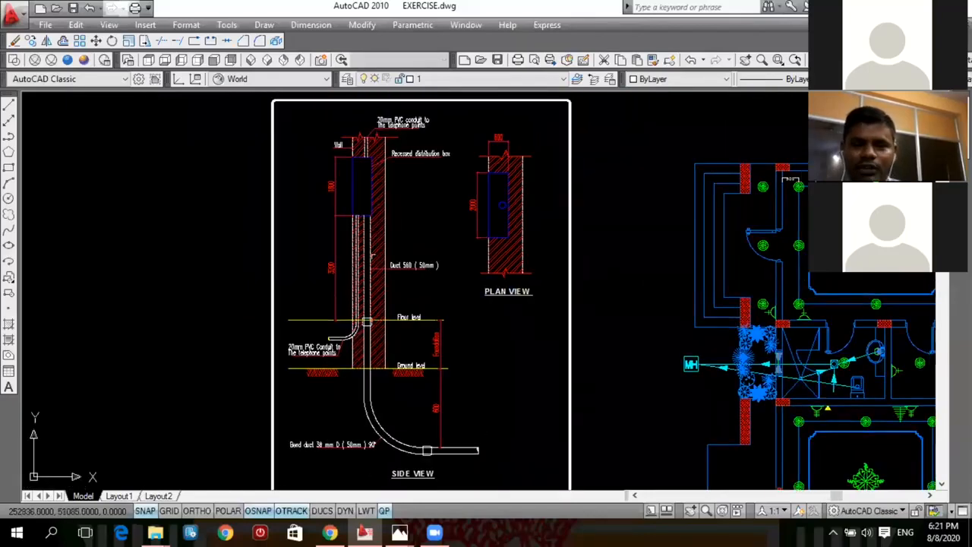
- Look over the whole sheet, from the telephone detail and legends across to the electrical, plumbing and HVAC drawing groups
{"action": "scroll", "coordinate": [400, 236], "scroll_direction": "down", "scroll_amount": 2}
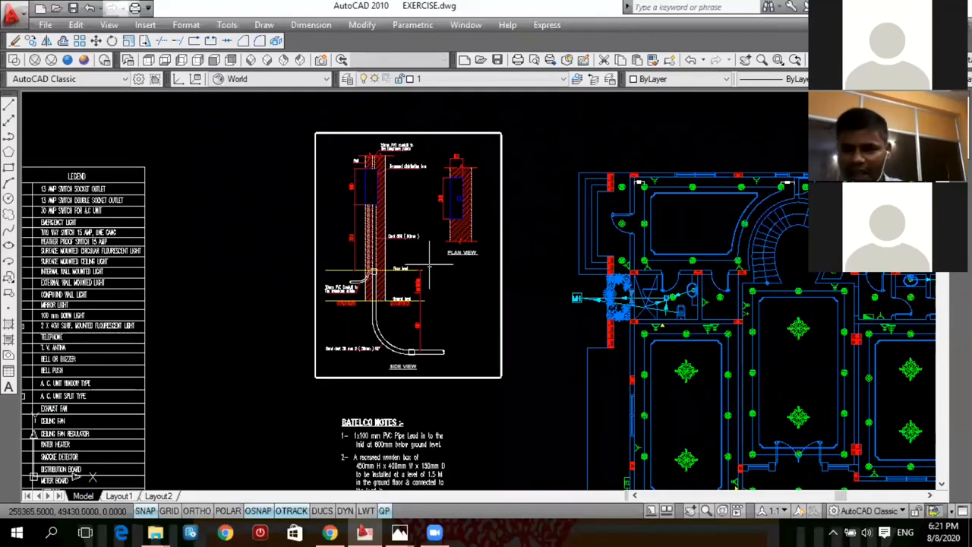
{"action": "scroll", "coordinate": [497, 250], "scroll_direction": "down", "scroll_amount": 2}
{"action": "scroll", "coordinate": [479, 251], "scroll_direction": "down", "scroll_amount": 2}
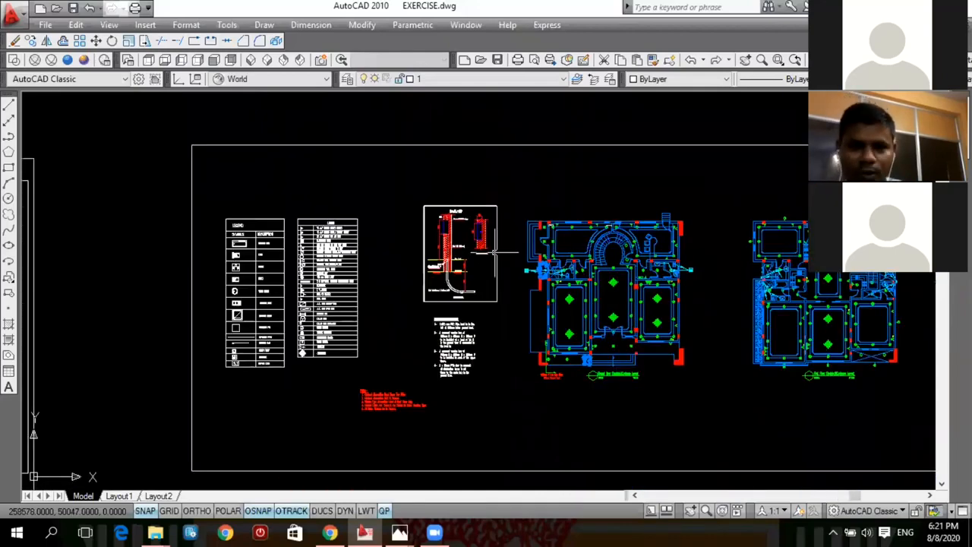
{"action": "scroll", "coordinate": [260, 283], "scroll_direction": "down", "scroll_amount": 4}
{"action": "scroll", "coordinate": [260, 283], "scroll_direction": "up", "scroll_amount": 4}
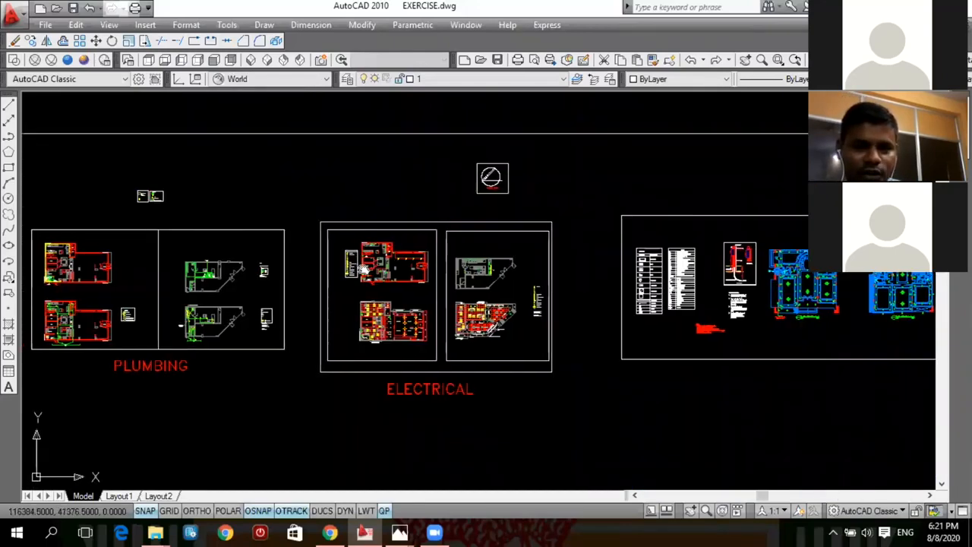
{"action": "middle_click_drag", "start_coordinate": [257, 292], "coordinate": [360, 266]}
{"action": "scroll", "coordinate": [360, 266], "scroll_direction": "down", "scroll_amount": 2}
{"action": "scroll", "coordinate": [329, 273], "scroll_direction": "up", "scroll_amount": 2}
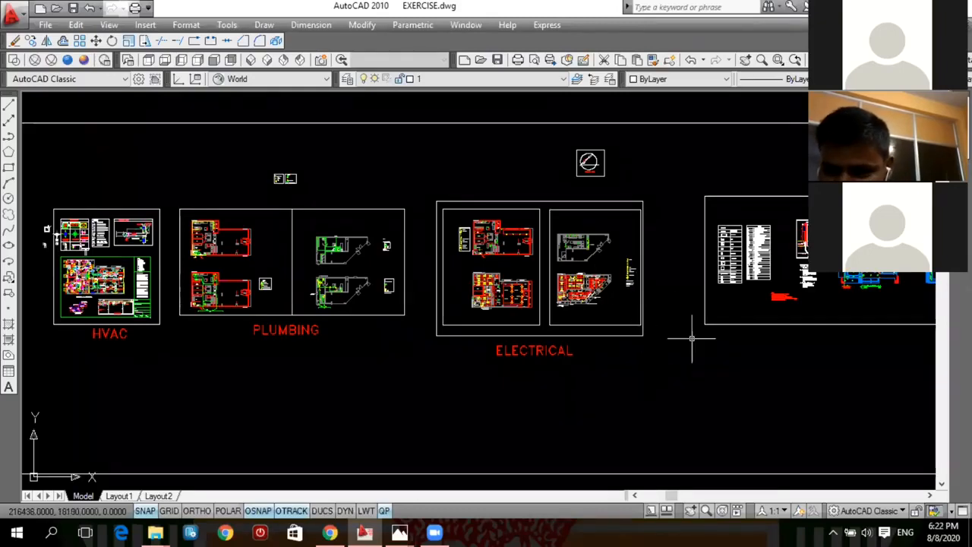
{"action": "left_click", "coordinate": [623, 358]}
{"action": "left_click", "coordinate": [605, 381]}
{"action": "left_click", "coordinate": [606, 382]}
{"action": "left_click", "coordinate": [546, 367]}
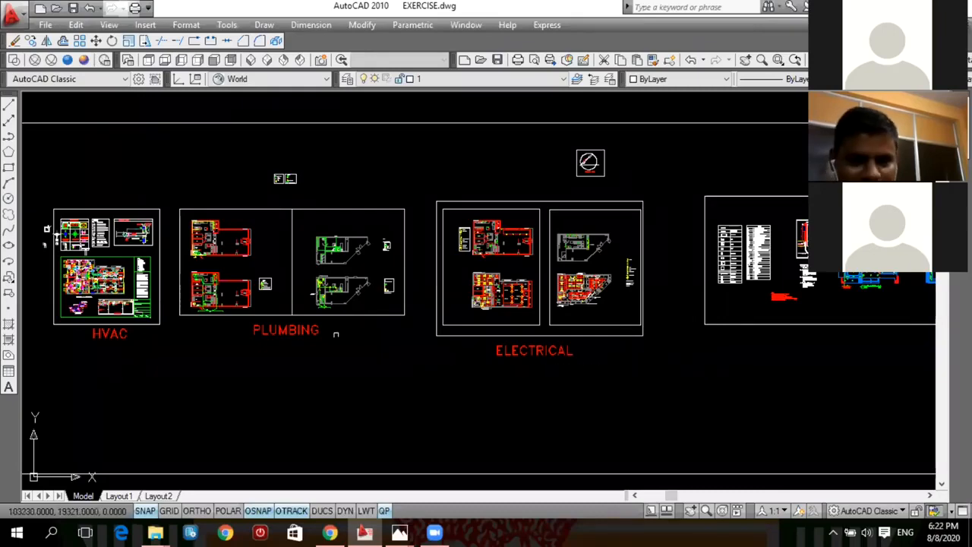
- Look over the plumbing drawing group and its position beside the HVAC group
{"action": "middle_click_drag", "start_coordinate": [345, 333], "coordinate": [470, 330]}
{"action": "scroll", "coordinate": [441, 299], "scroll_direction": "up", "scroll_amount": 3}
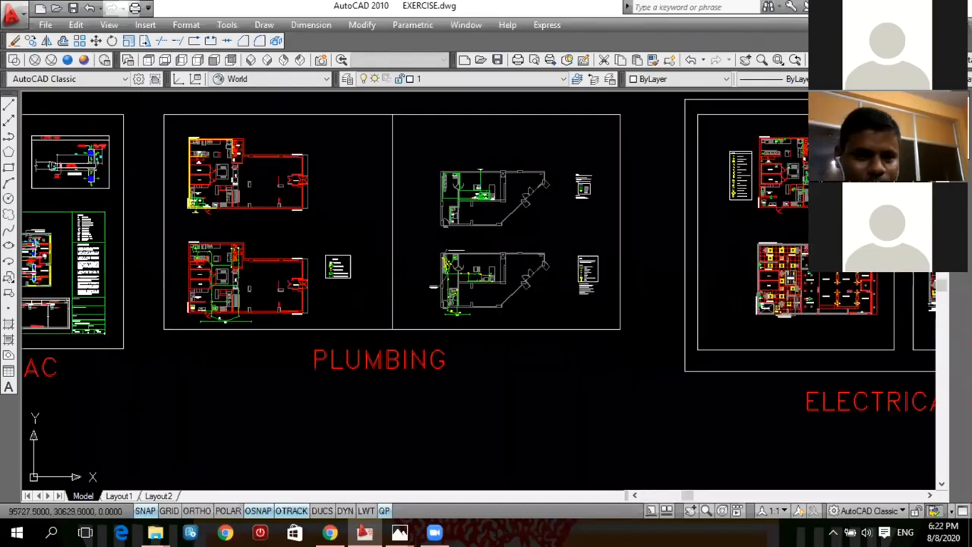
{"action": "middle_click_drag", "start_coordinate": [347, 292], "coordinate": [354, 321]}
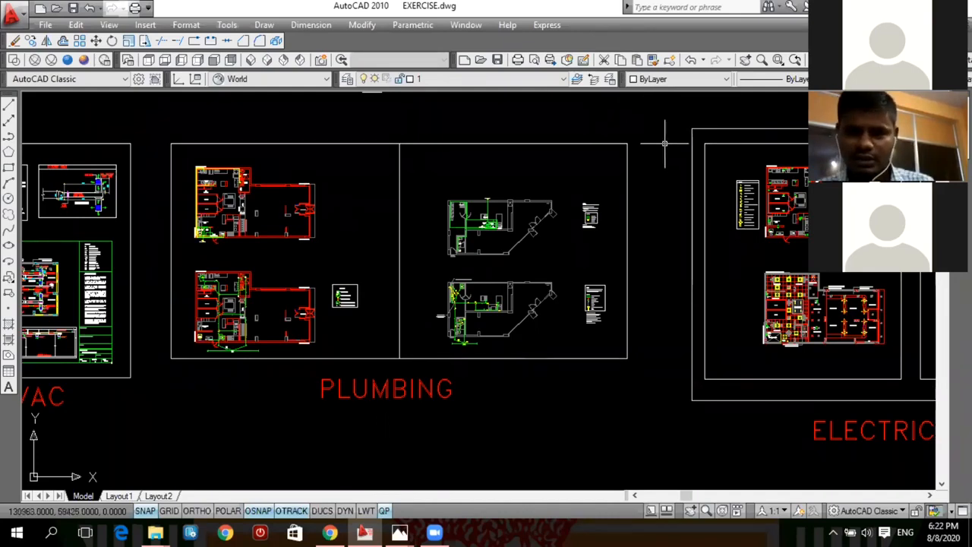
{"action": "scroll", "coordinate": [663, 131], "scroll_direction": "down", "scroll_amount": 4}
{"action": "scroll", "coordinate": [629, 142], "scroll_direction": "up", "scroll_amount": 3}
{"action": "middle_click_drag", "start_coordinate": [573, 193], "coordinate": [557, 232]}
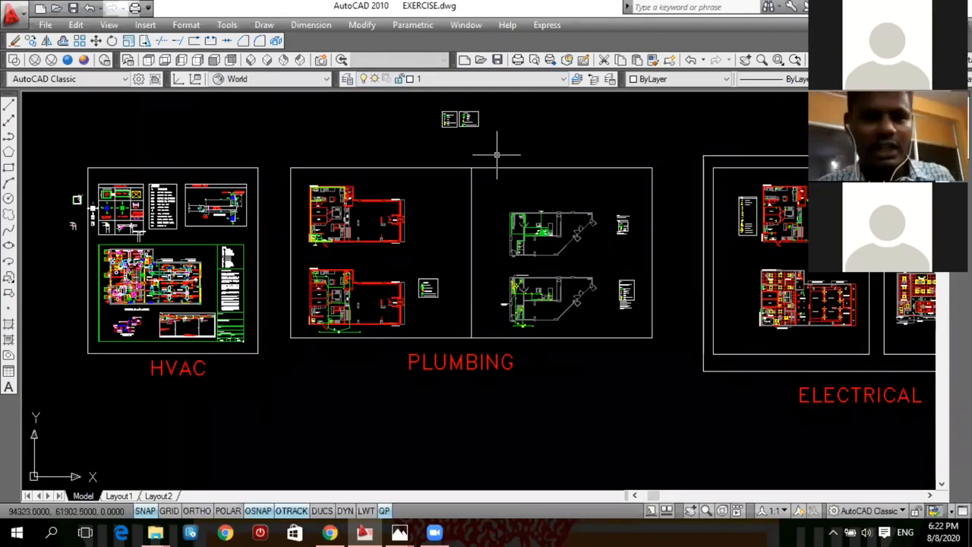
{"action": "middle_click_drag", "start_coordinate": [437, 252], "coordinate": [499, 248]}
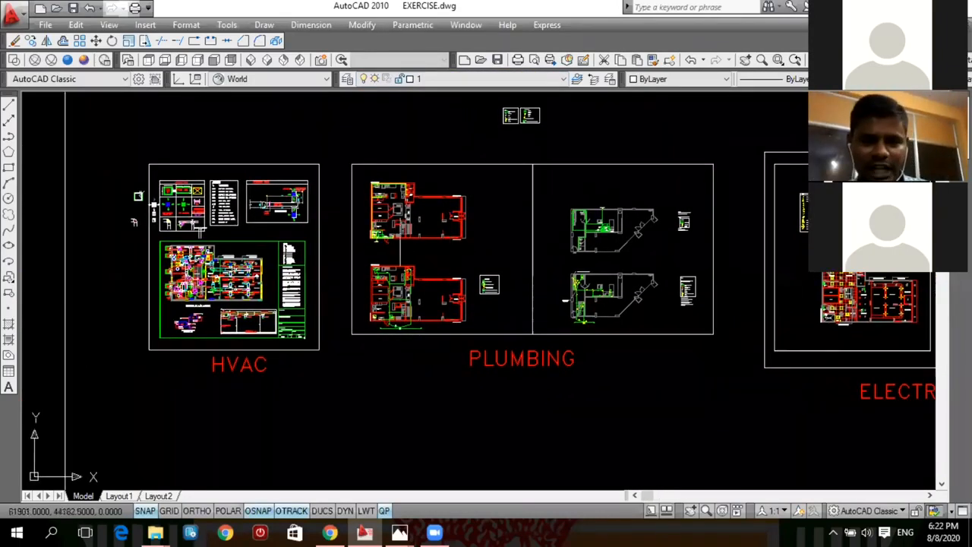
- Switch to Photos and browse the reference pictures of suspended ceilings, HVAC ducts, duct installation, ceiling diffusers and MEP services
{"action": "left_click", "coordinate": [400, 531]}
{"action": "left_click", "coordinate": [362, 471]}
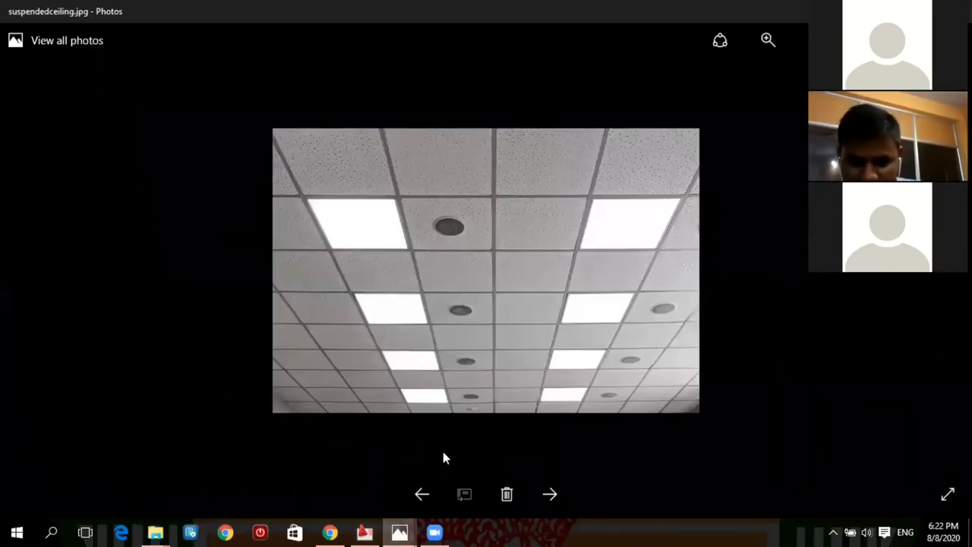
{"action": "key", "text": "Right"}
{"action": "key", "text": "Right"}
{"action": "key", "text": "Right"}
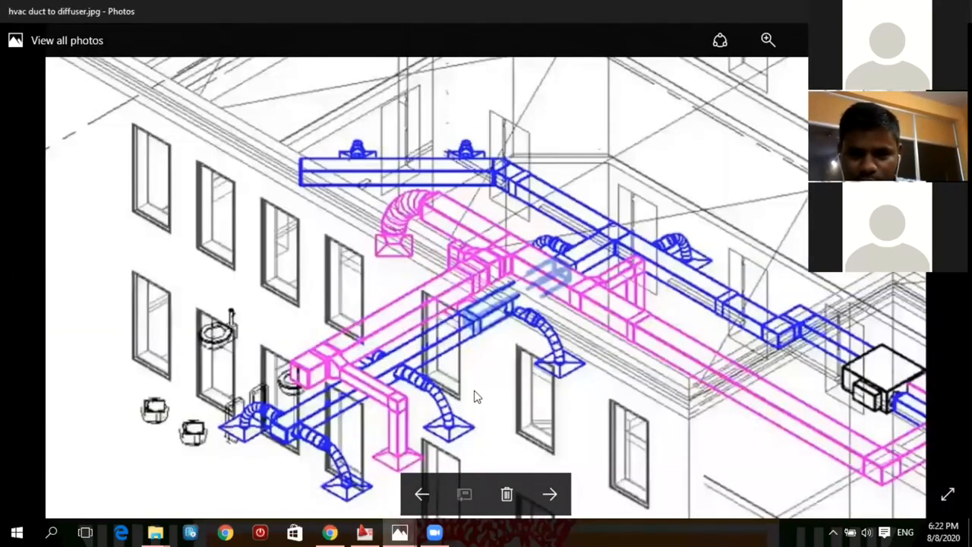
{"action": "key", "text": "Right"}
{"action": "key", "text": "Right"}
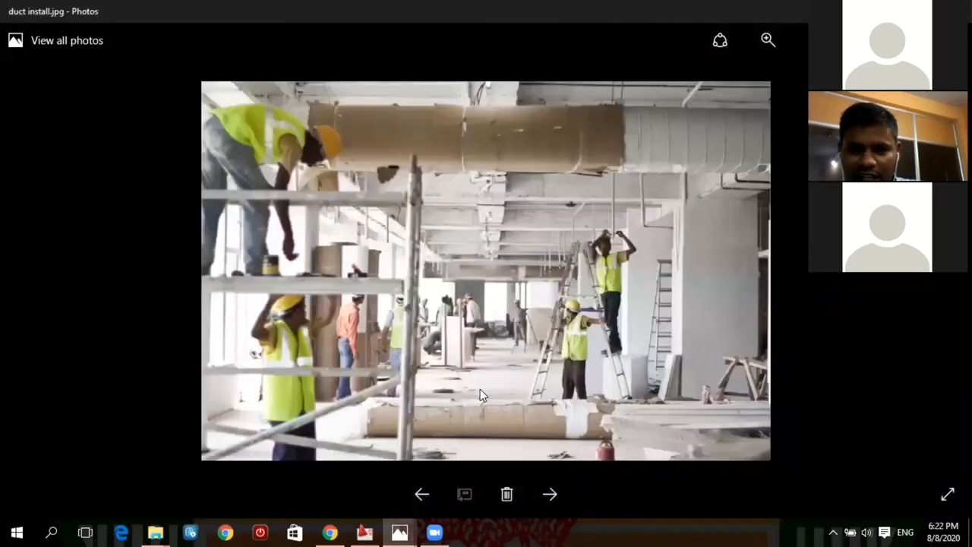
{"action": "key", "text": "Right"}
{"action": "key", "text": "Right"}
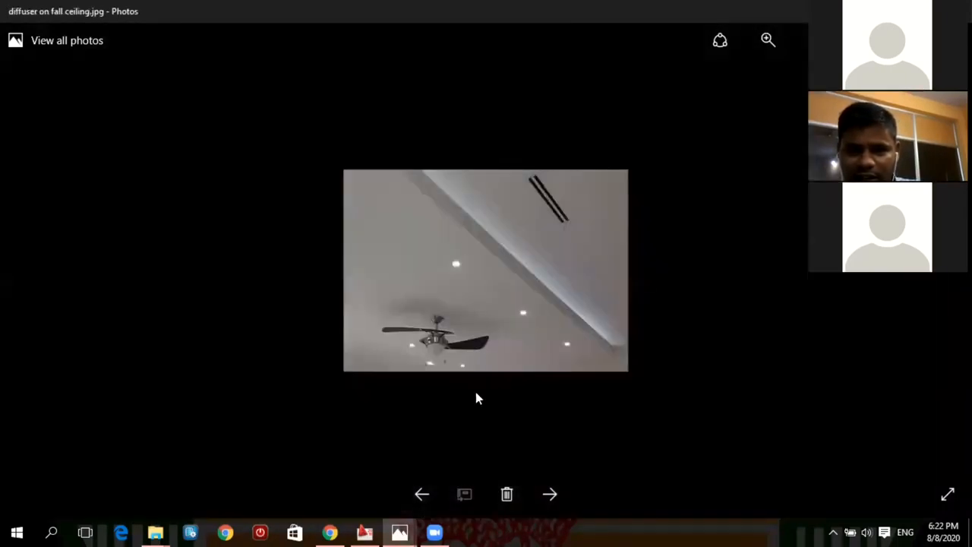
{"action": "key", "text": "Right"}
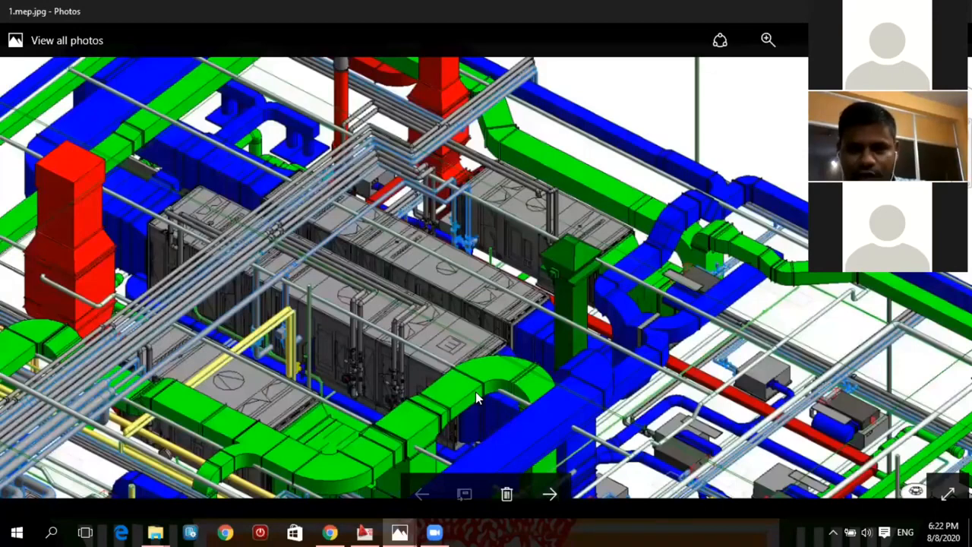
{"action": "key", "text": "Right"}
- Switch back to EXERCISE.dwg in AutoCAD and examine the four floor plans and legends in the plumbing group
{"action": "left_click", "coordinate": [365, 531]}
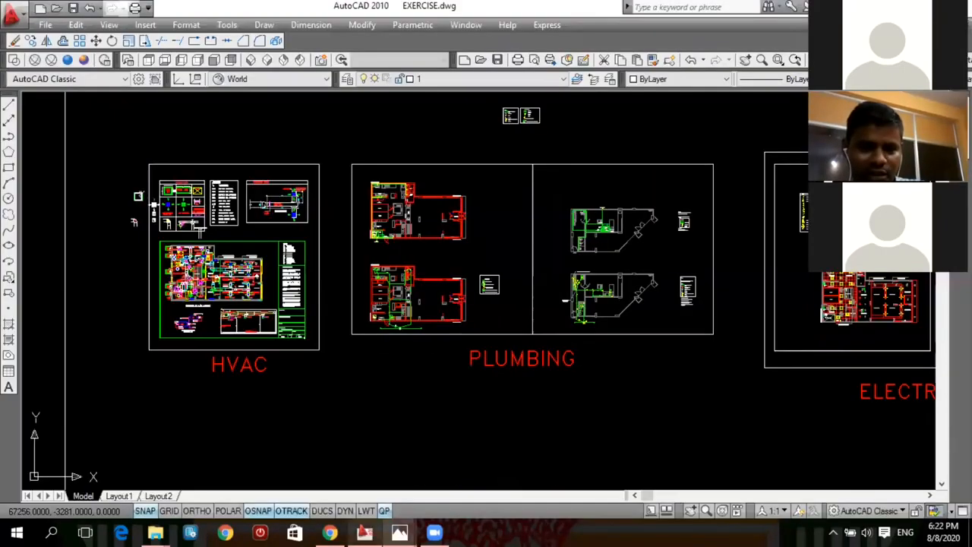
{"action": "scroll", "coordinate": [549, 293], "scroll_direction": "up", "scroll_amount": 5}
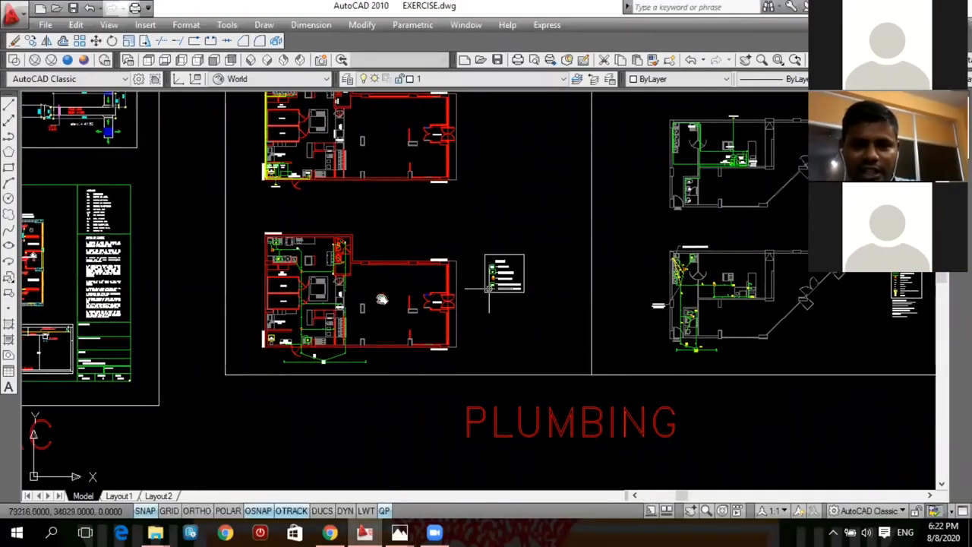
{"action": "scroll", "coordinate": [521, 278], "scroll_direction": "down", "scroll_amount": 3}
{"action": "scroll", "coordinate": [520, 278], "scroll_direction": "up", "scroll_amount": 2}
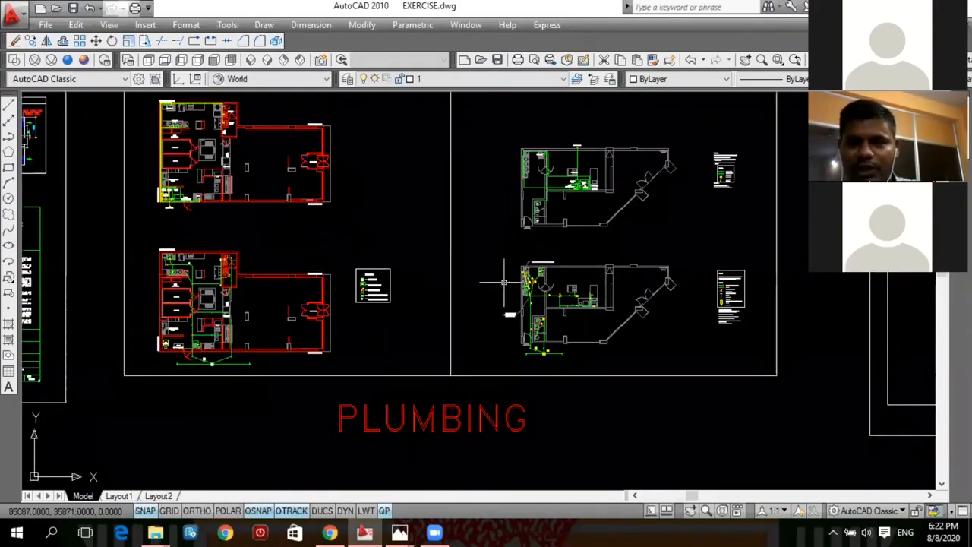
{"action": "scroll", "coordinate": [481, 253], "scroll_direction": "down", "scroll_amount": 3}
{"action": "scroll", "coordinate": [461, 253], "scroll_direction": "up", "scroll_amount": 3}
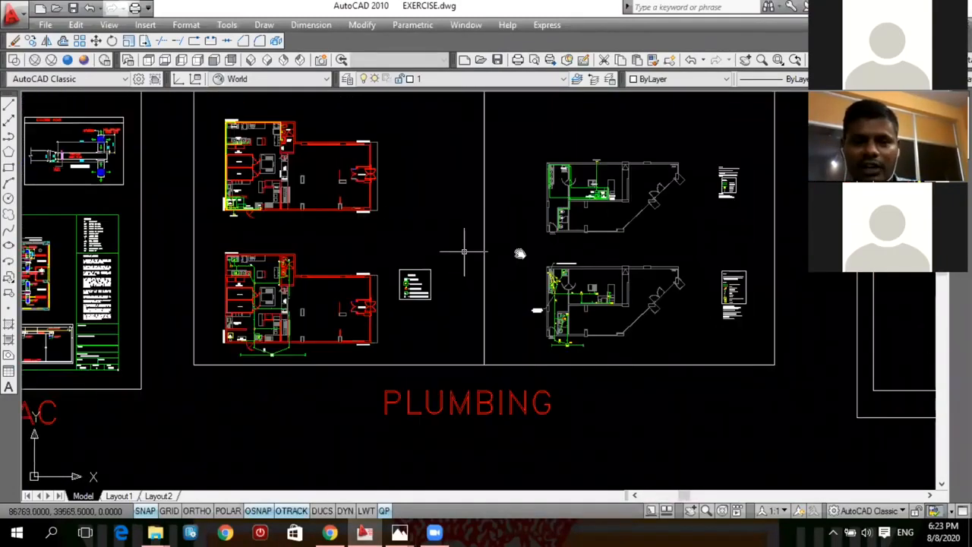
{"action": "scroll", "coordinate": [501, 242], "scroll_direction": "down", "scroll_amount": 3}
{"action": "scroll", "coordinate": [441, 249], "scroll_direction": "up", "scroll_amount": 3}
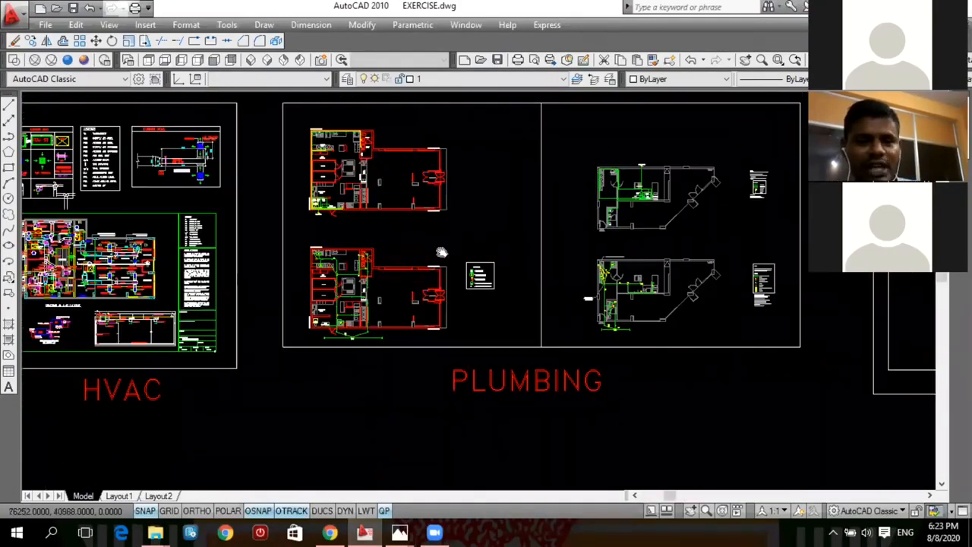
{"action": "scroll", "coordinate": [439, 254], "scroll_direction": "down", "scroll_amount": 2}
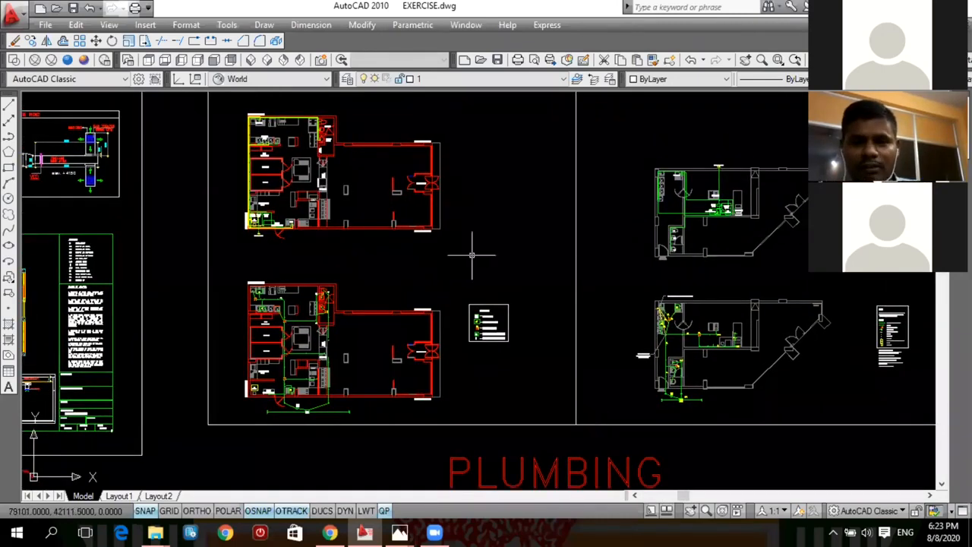
{"action": "scroll", "coordinate": [467, 256], "scroll_direction": "down", "scroll_amount": 1}
{"action": "scroll", "coordinate": [468, 256], "scroll_direction": "up", "scroll_amount": 2}
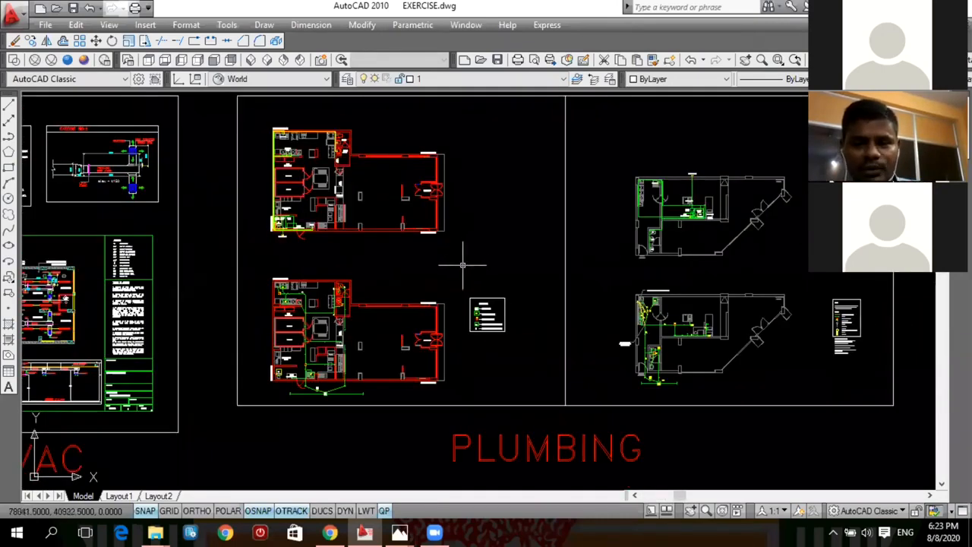
{"action": "scroll", "coordinate": [437, 263], "scroll_direction": "down", "scroll_amount": 2}
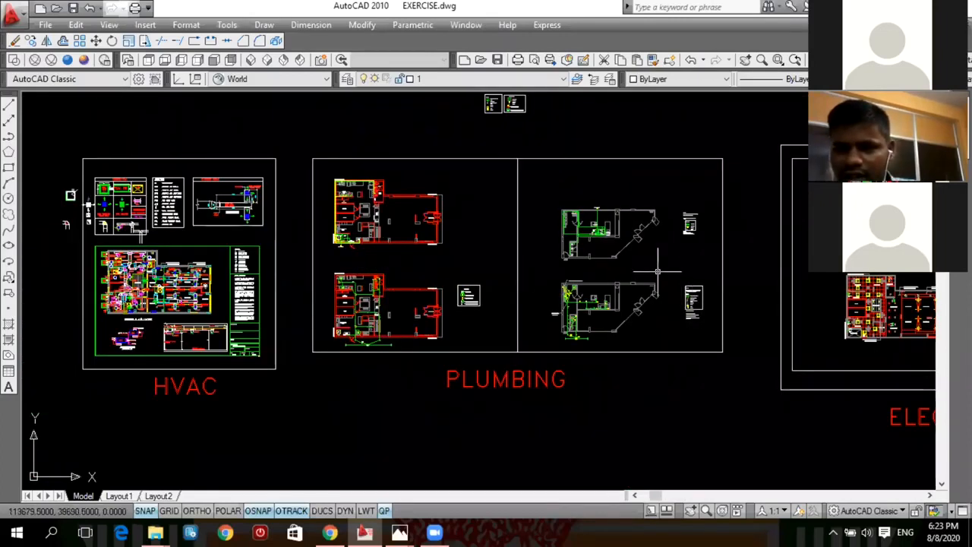
{"action": "middle_click_drag", "start_coordinate": [609, 270], "coordinate": [555, 236]}
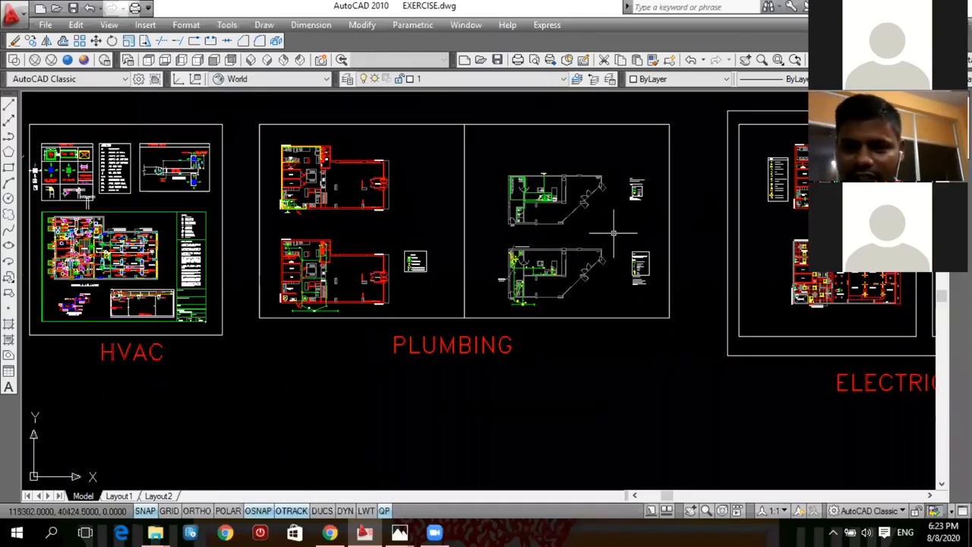
{"action": "scroll", "coordinate": [615, 220], "scroll_direction": "down", "scroll_amount": 2}
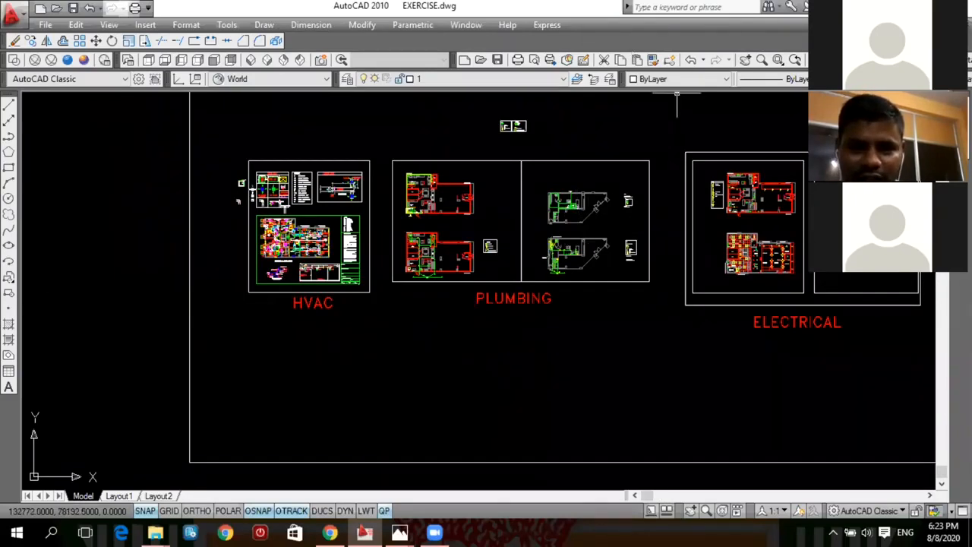
{"action": "scroll", "coordinate": [455, 213], "scroll_direction": "up", "scroll_amount": 3}
{"action": "scroll", "coordinate": [456, 212], "scroll_direction": "down", "scroll_amount": 2}
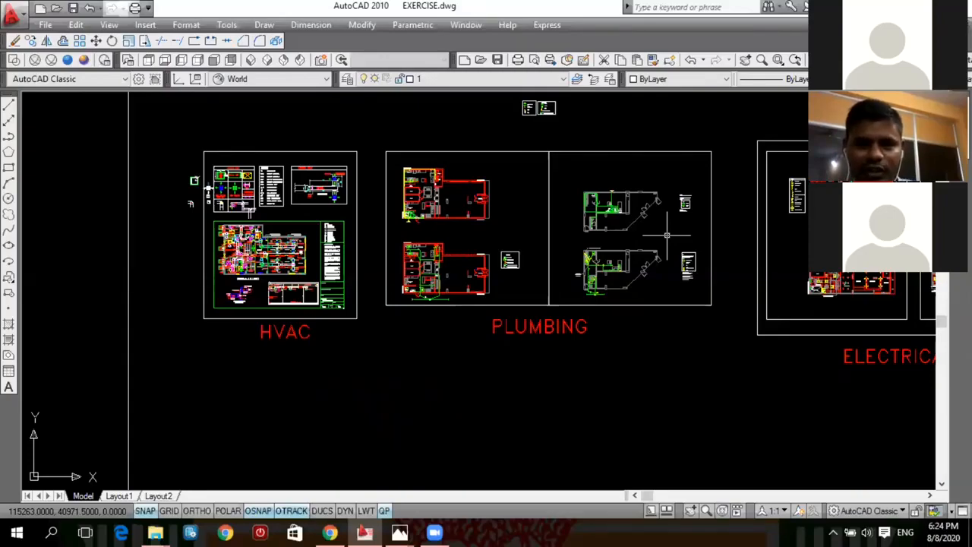
- Examine the ducts, 5TR fan coil units and ceiling diffusers in the upper-left rooms of the Ducting & A/C Layout
{"action": "scroll", "coordinate": [251, 250], "scroll_direction": "up", "scroll_amount": 6}
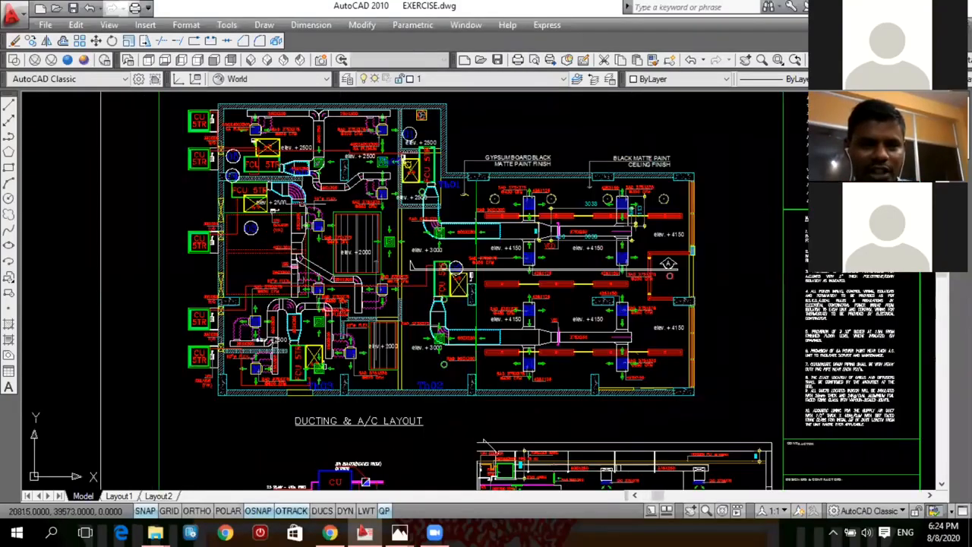
{"action": "scroll", "coordinate": [296, 110], "scroll_direction": "up", "scroll_amount": 5}
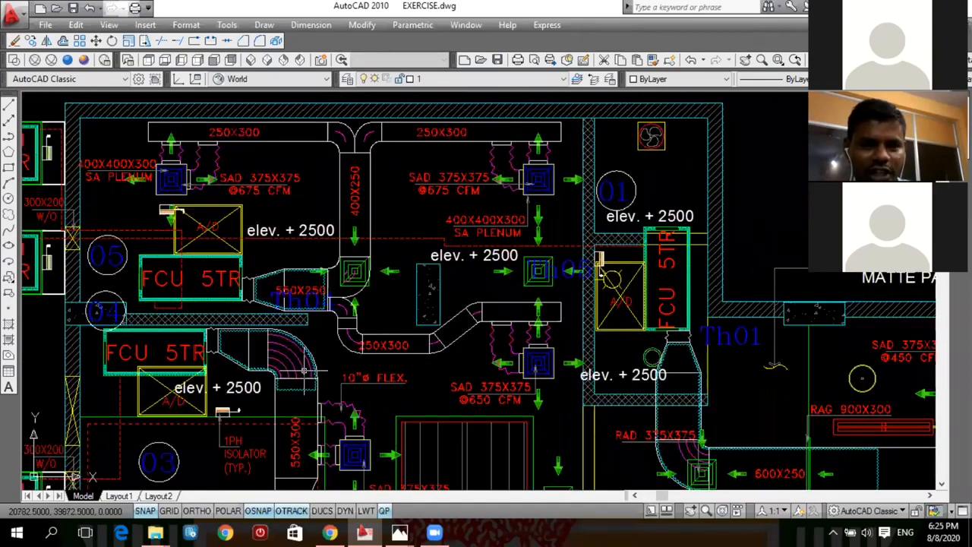
{"action": "middle_click_drag", "start_coordinate": [263, 281], "coordinate": [270, 303]}
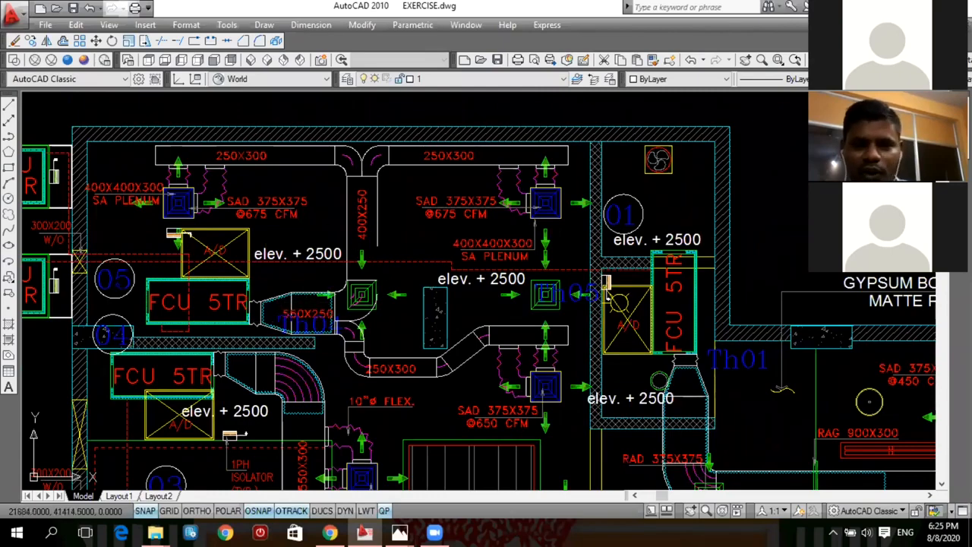
{"action": "scroll", "coordinate": [356, 279], "scroll_direction": "down", "scroll_amount": 3}
{"action": "scroll", "coordinate": [319, 262], "scroll_direction": "up", "scroll_amount": 2}
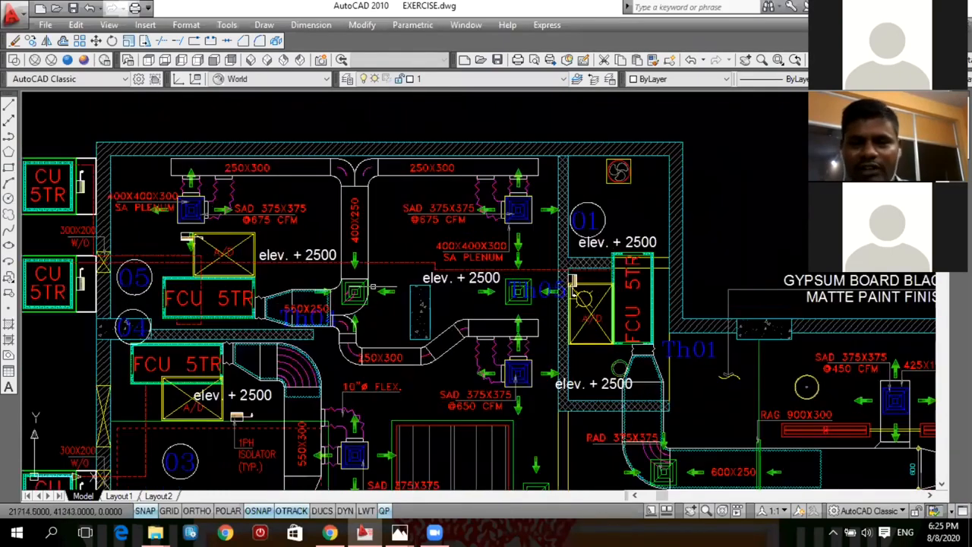
{"action": "scroll", "coordinate": [334, 271], "scroll_direction": "down", "scroll_amount": 1}
{"action": "mouse_move", "coordinate": [376, 256]}
{"action": "middle_mouse_down"}
{"action": "mouse_move", "coordinate": [356, 260]}
{"action": "mouse_move", "coordinate": [328, 219]}
{"action": "middle_mouse_up"}
{"action": "scroll", "coordinate": [317, 243], "scroll_direction": "down", "scroll_amount": 2}
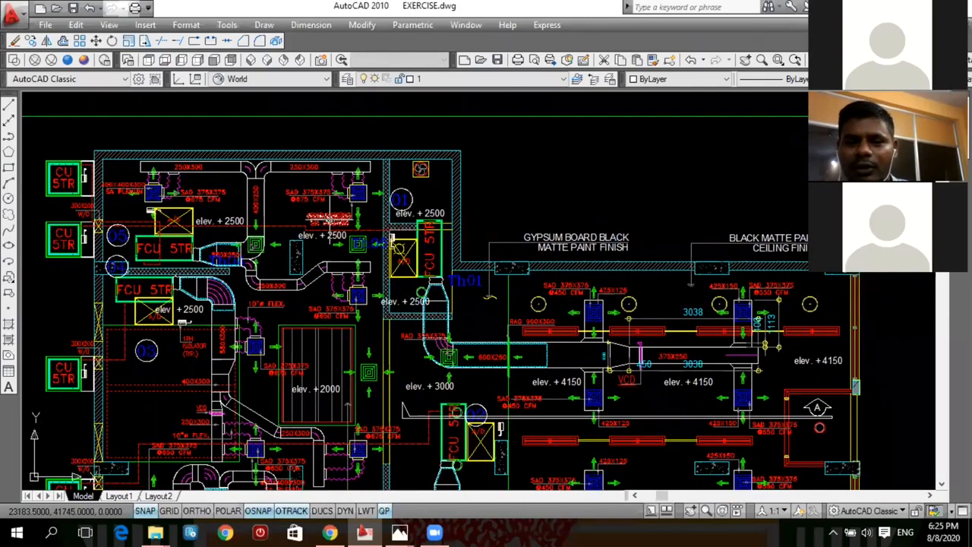
- Look over the large hall's ducting, ceiling finish notes and duct dimensions, with the adjoining legends and works-by-others notes
{"action": "scroll", "coordinate": [328, 218], "scroll_direction": "down", "scroll_amount": 3}
{"action": "scroll", "coordinate": [400, 235], "scroll_direction": "up", "scroll_amount": 2}
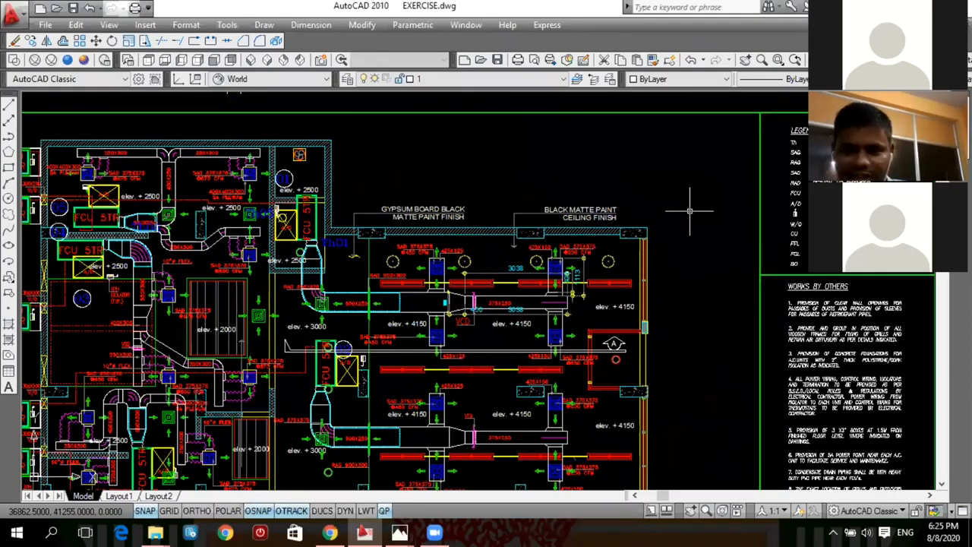
{"action": "middle_click_drag", "start_coordinate": [560, 238], "coordinate": [505, 209]}
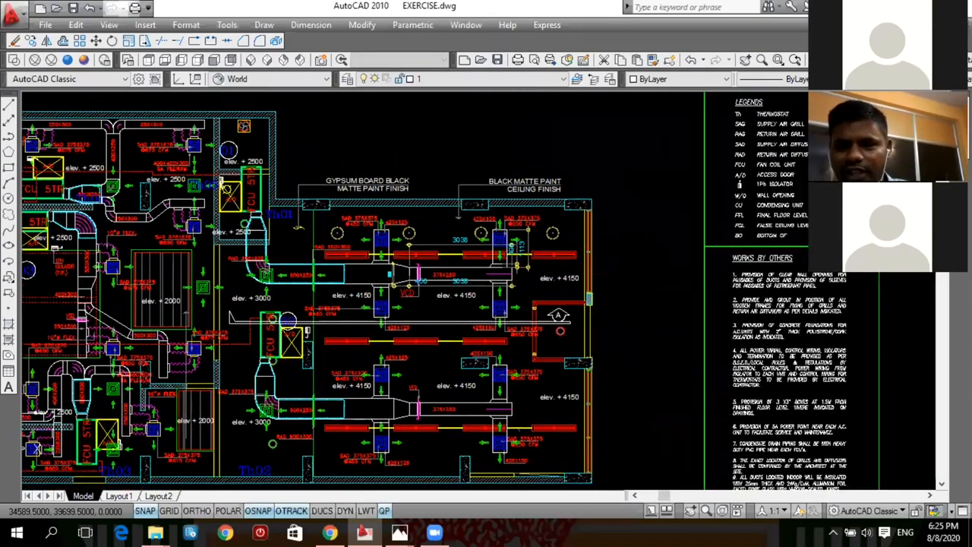
{"action": "scroll", "coordinate": [641, 216], "scroll_direction": "up", "scroll_amount": 3}
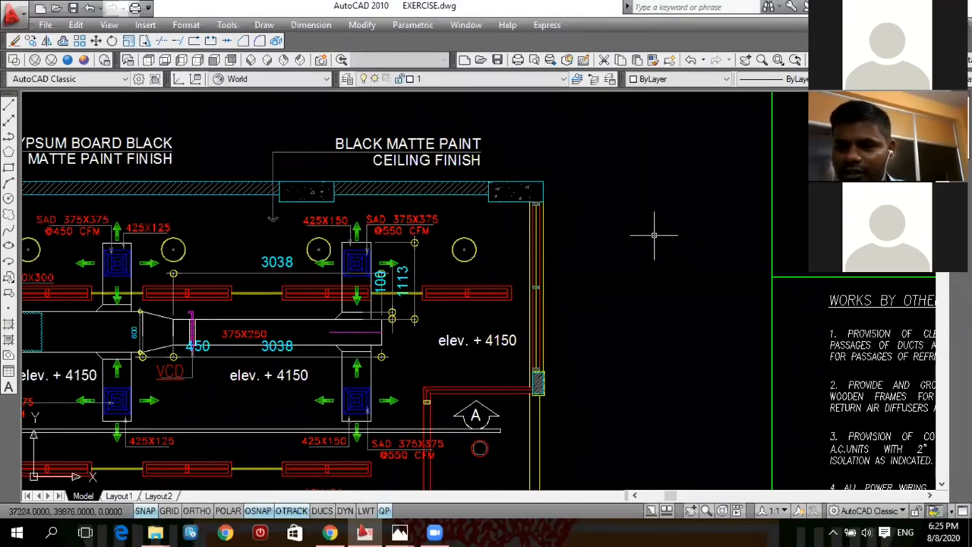
{"action": "scroll", "coordinate": [653, 236], "scroll_direction": "down", "scroll_amount": 4}
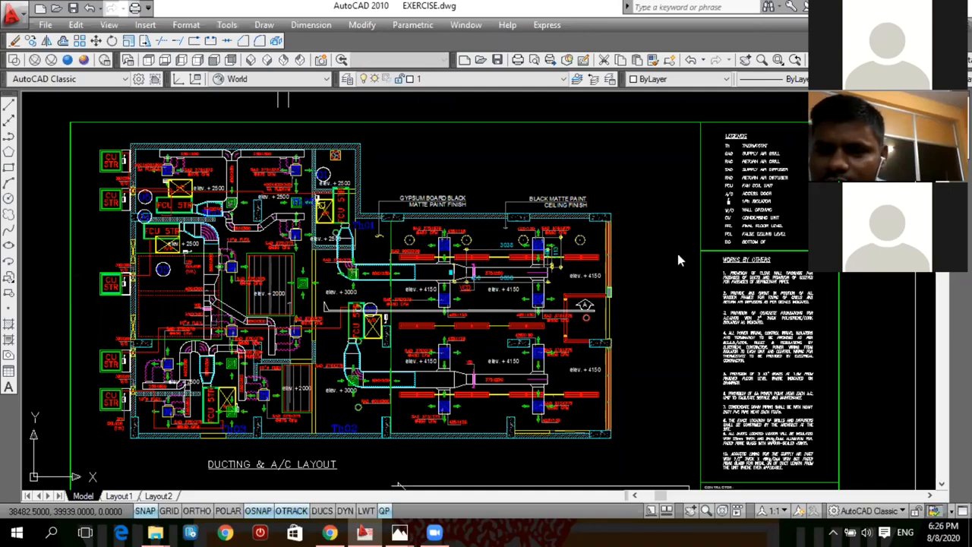
{"action": "scroll", "coordinate": [653, 214], "scroll_direction": "down", "scroll_amount": 4}
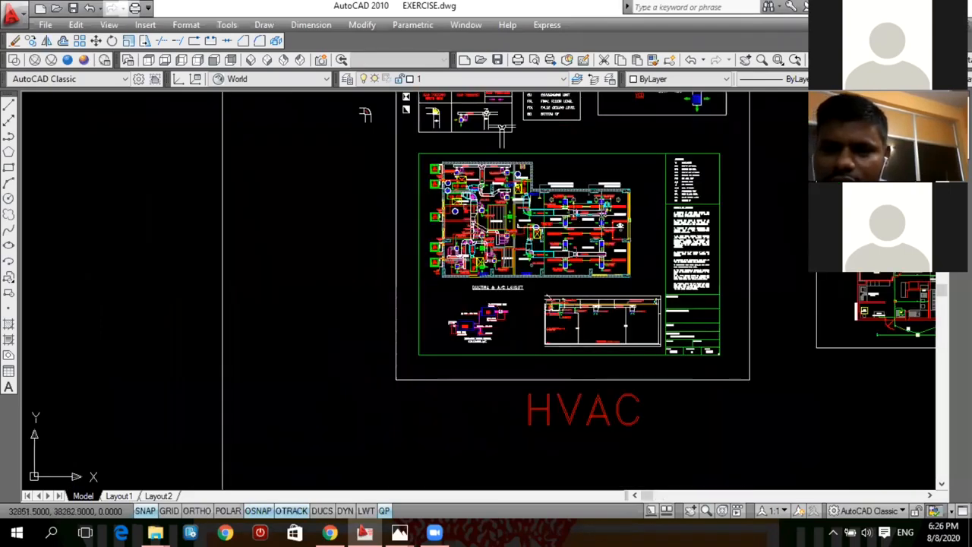
- Trace the duct runs of the Ducting & A/C Layout from the upper-left rooms to the hall's 600X250 main duct
{"action": "scroll", "coordinate": [546, 220], "scroll_direction": "up", "scroll_amount": 3}
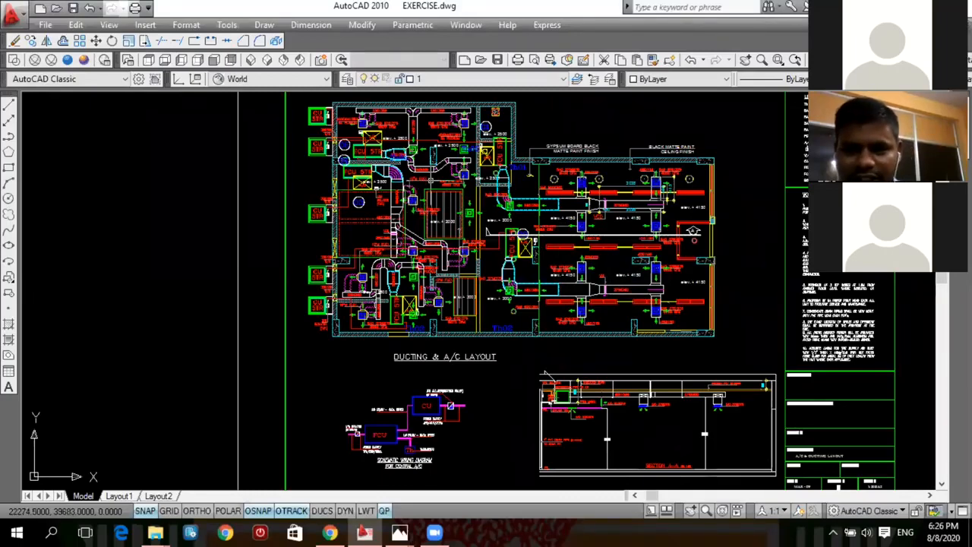
{"action": "scroll", "coordinate": [444, 237], "scroll_direction": "up", "scroll_amount": 4}
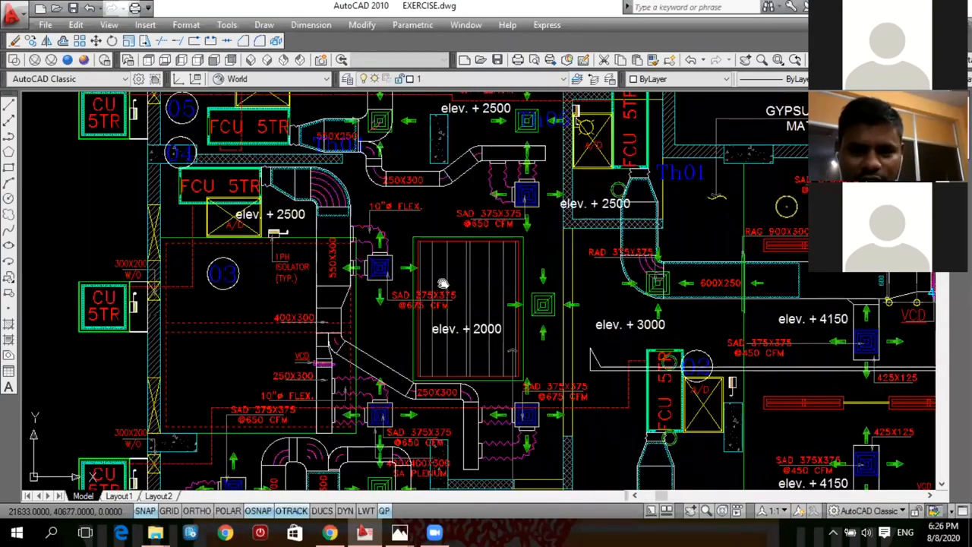
{"action": "middle_click_drag", "start_coordinate": [459, 428], "coordinate": [488, 473]}
{"action": "scroll", "coordinate": [366, 106], "scroll_direction": "up", "scroll_amount": 3}
{"action": "middle_click_drag", "start_coordinate": [370, 120], "coordinate": [368, 219]}
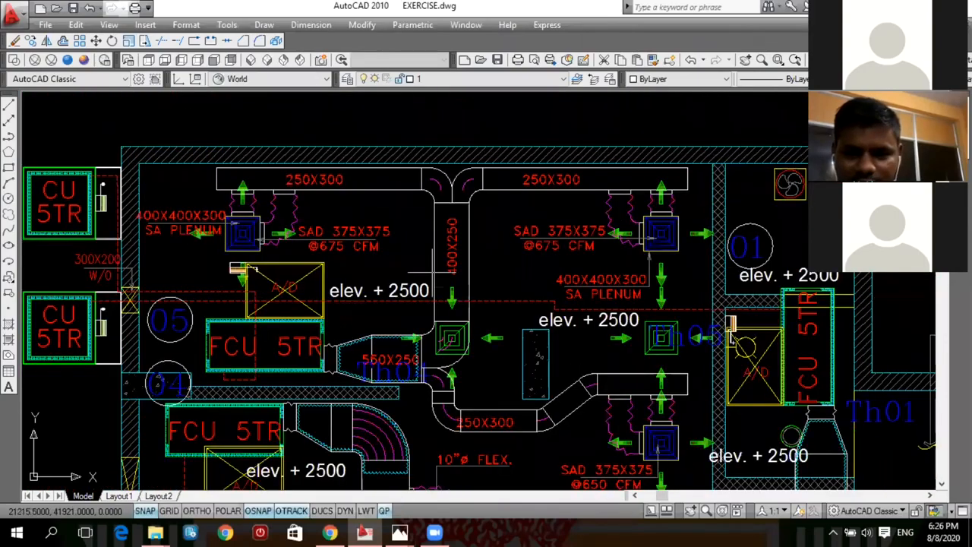
{"action": "scroll", "coordinate": [104, 250], "scroll_direction": "down", "scroll_amount": 4}
{"action": "mouse_move", "coordinate": [105, 250]}
{"action": "middle_mouse_down"}
{"action": "mouse_move", "coordinate": [220, 249]}
{"action": "mouse_move", "coordinate": [147, 179]}
{"action": "mouse_move", "coordinate": [99, 152]}
{"action": "middle_mouse_up"}
{"action": "mouse_move", "coordinate": [582, 338]}
{"action": "middle_mouse_down"}
{"action": "mouse_move", "coordinate": [417, 291]}
{"action": "mouse_move", "coordinate": [242, 283]}
{"action": "middle_mouse_up"}
{"action": "scroll", "coordinate": [304, 280], "scroll_direction": "up", "scroll_amount": 5}
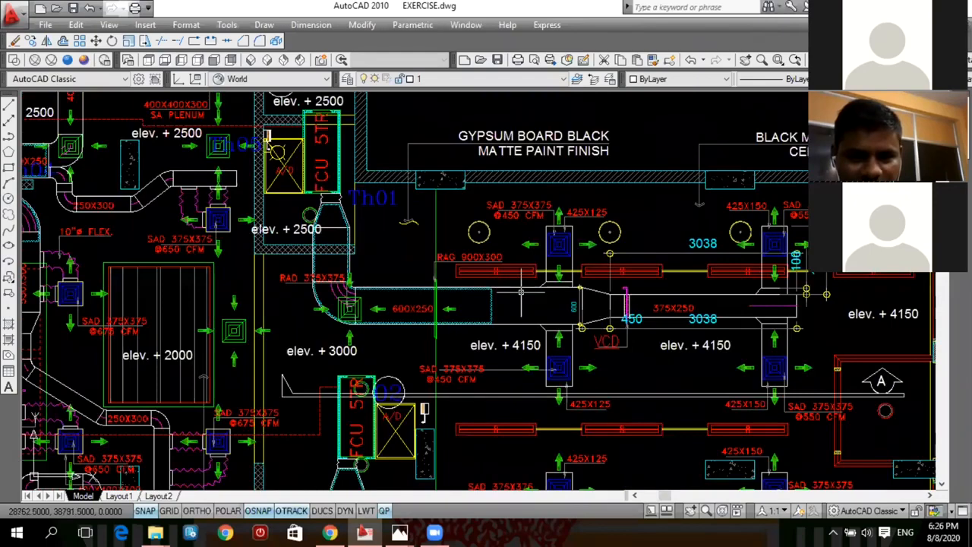
- Inspect the chamfered branch connection on the 600X250 main duct, beside the reducer leading to the 375X250 duct
{"action": "scroll", "coordinate": [521, 291], "scroll_direction": "up", "scroll_amount": 3}
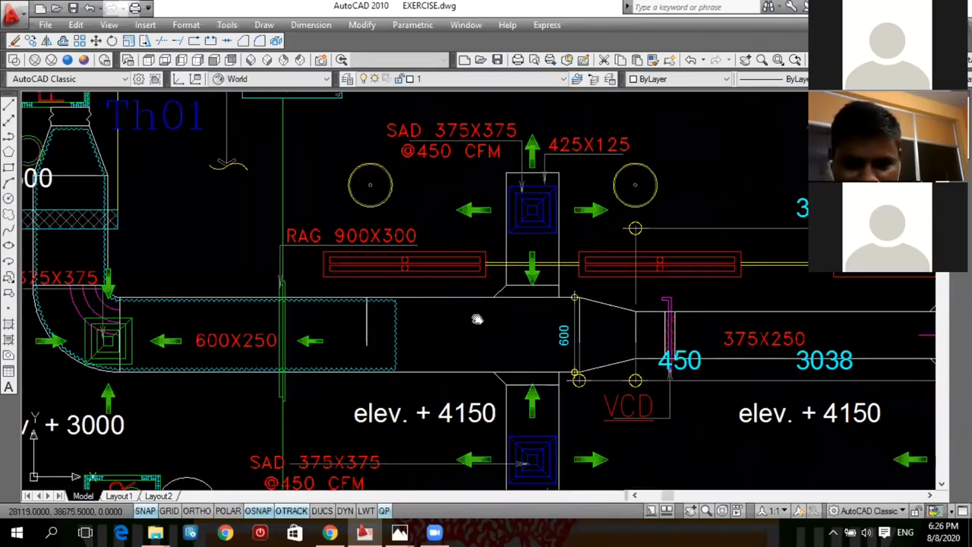
{"action": "scroll", "coordinate": [476, 319], "scroll_direction": "up", "scroll_amount": 2}
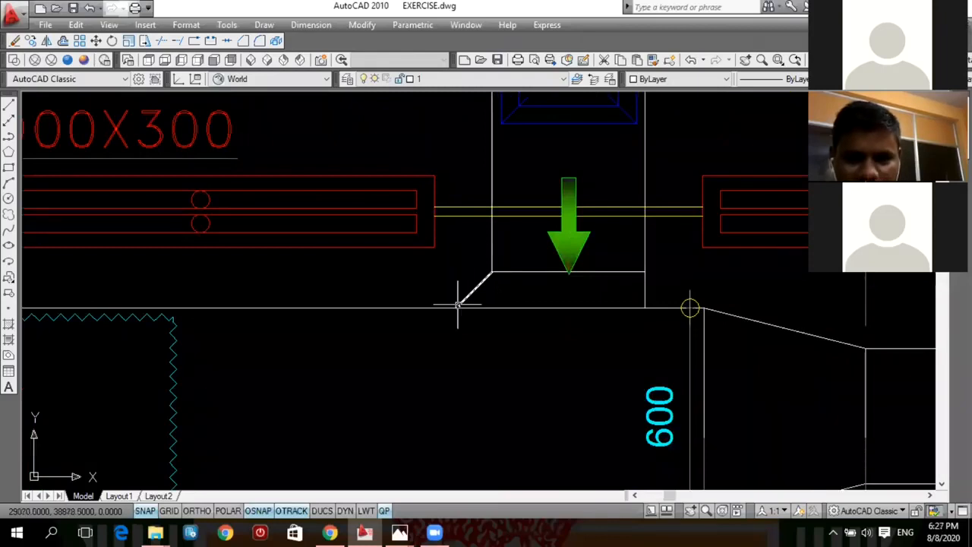
{"action": "left_click", "coordinate": [491, 272]}
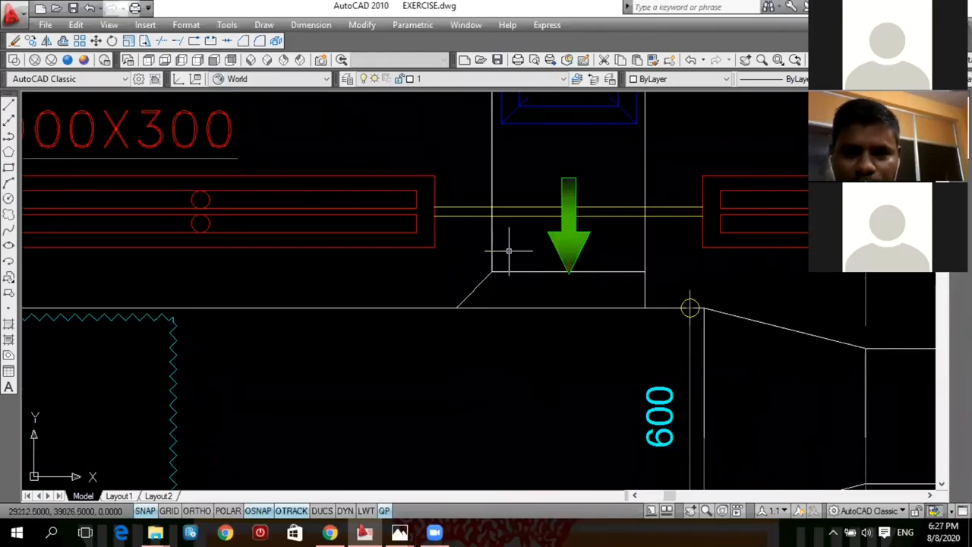
{"action": "middle_click_drag", "start_coordinate": [510, 270], "coordinate": [502, 283]}
{"action": "scroll", "coordinate": [487, 301], "scroll_direction": "down", "scroll_amount": 1}
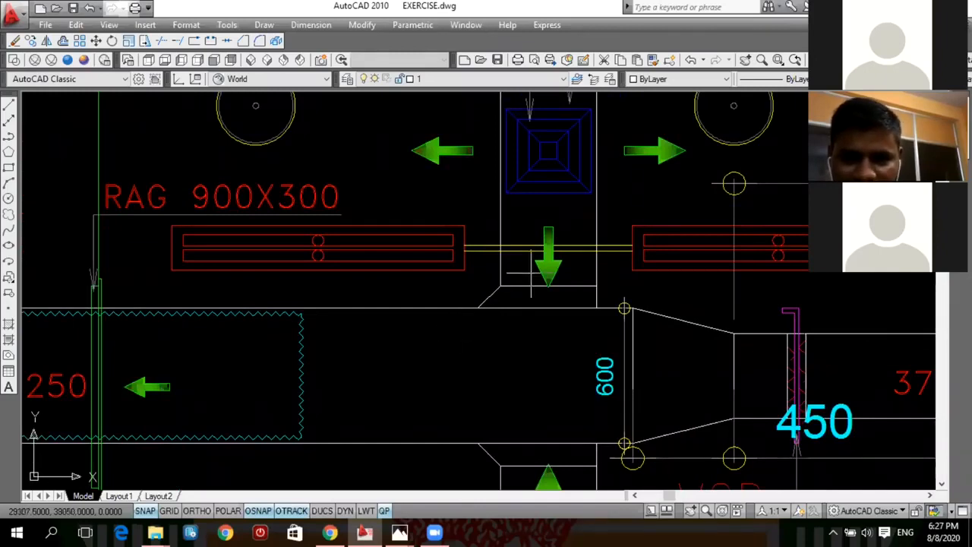
{"action": "left_click", "coordinate": [524, 245]}
{"action": "key", "text": "Escape"}
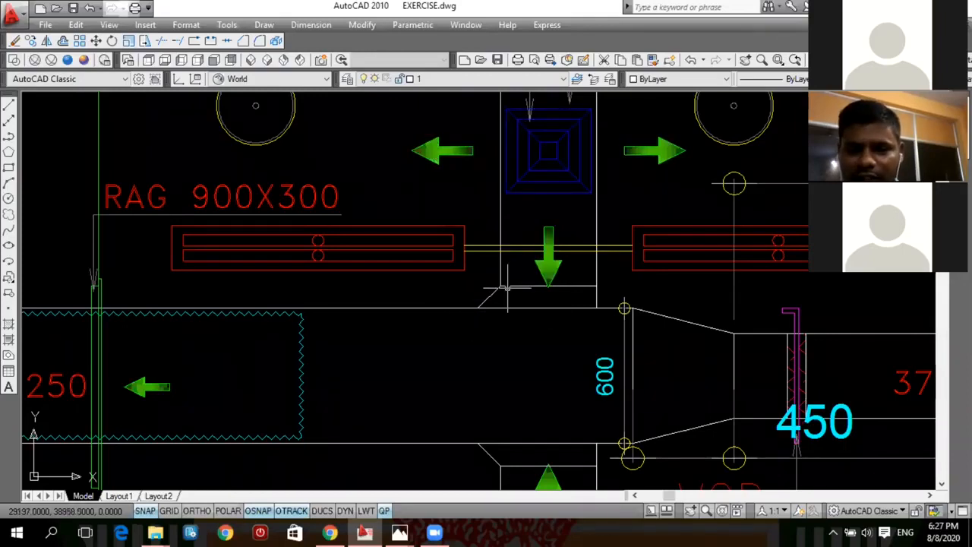
{"action": "scroll", "coordinate": [481, 301], "scroll_direction": "up", "scroll_amount": 1}
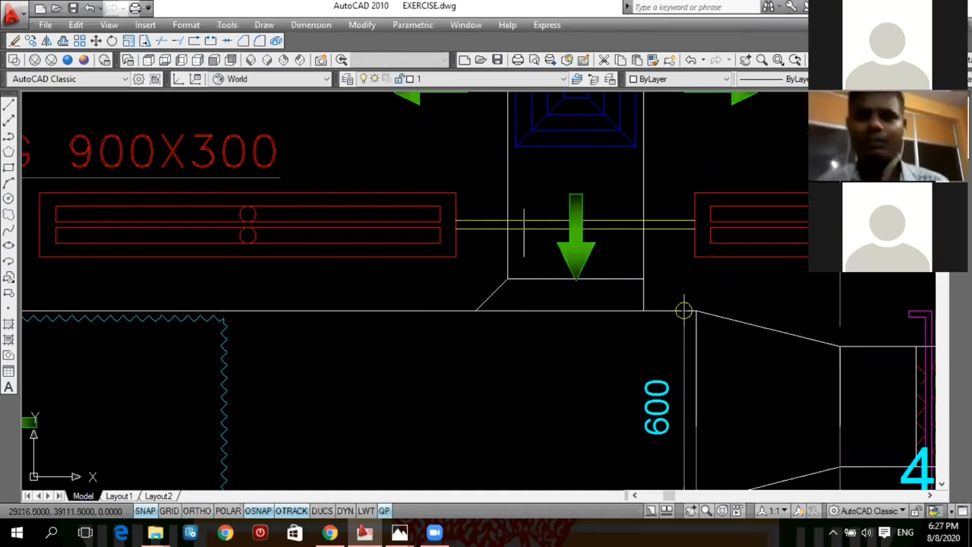
{"action": "scroll", "coordinate": [526, 295], "scroll_direction": "up", "scroll_amount": 2}
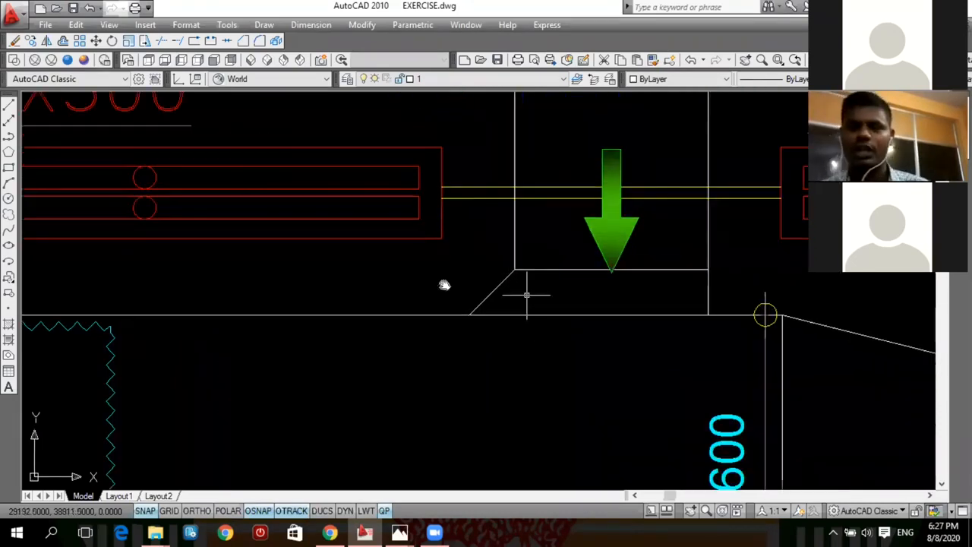
{"action": "mouse_move", "coordinate": [526, 294]}
{"action": "middle_mouse_down"}
{"action": "mouse_move", "coordinate": [464, 283]}
{"action": "mouse_move", "coordinate": [448, 293]}
{"action": "middle_mouse_up"}
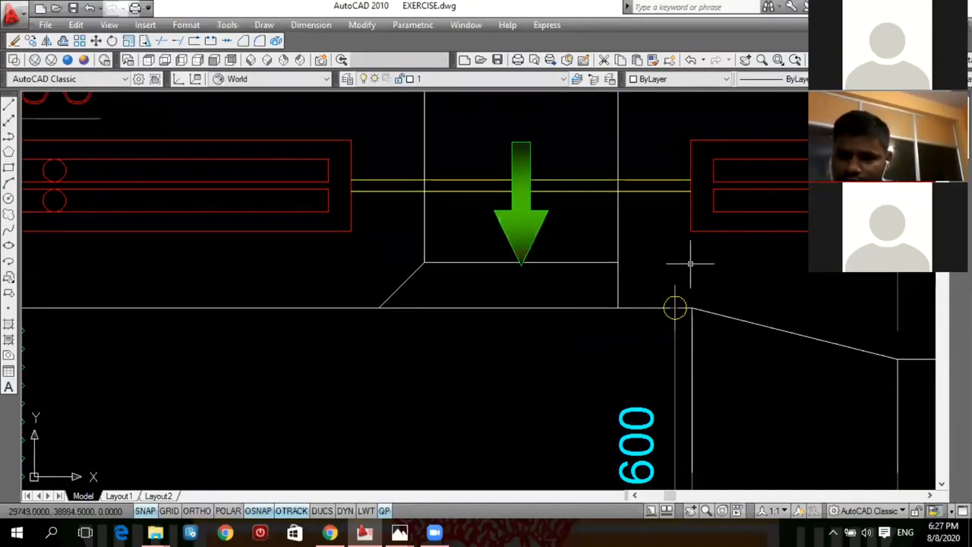
{"action": "scroll", "coordinate": [593, 263], "scroll_direction": "down", "scroll_amount": 2}
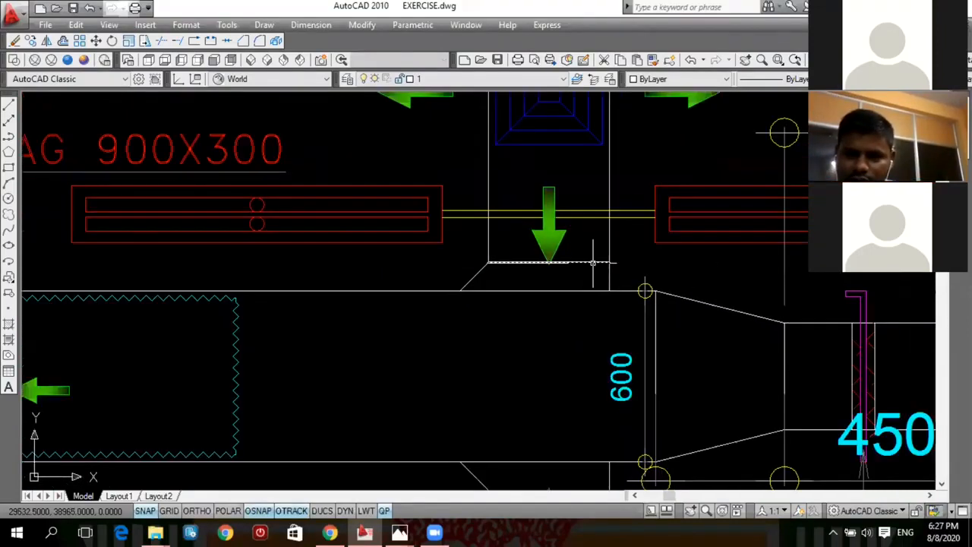
{"action": "scroll", "coordinate": [593, 263], "scroll_direction": "down", "scroll_amount": 4}
{"action": "scroll", "coordinate": [649, 222], "scroll_direction": "up", "scroll_amount": 3}
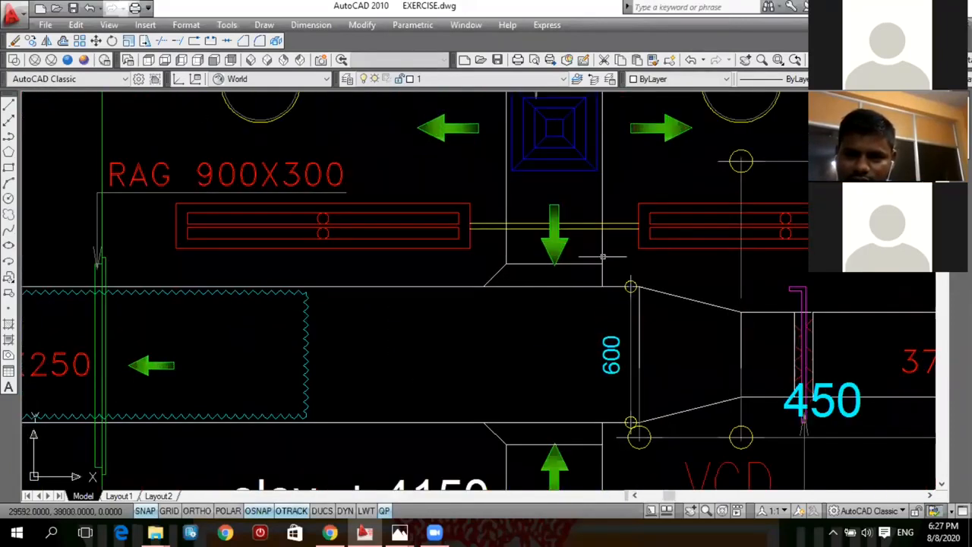
{"action": "scroll", "coordinate": [561, 215], "scroll_direction": "down", "scroll_amount": 4}
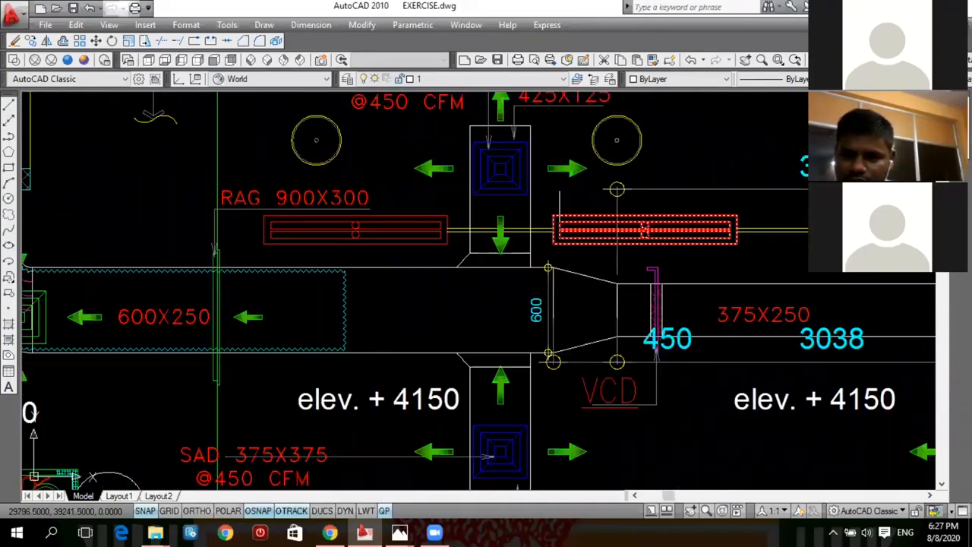